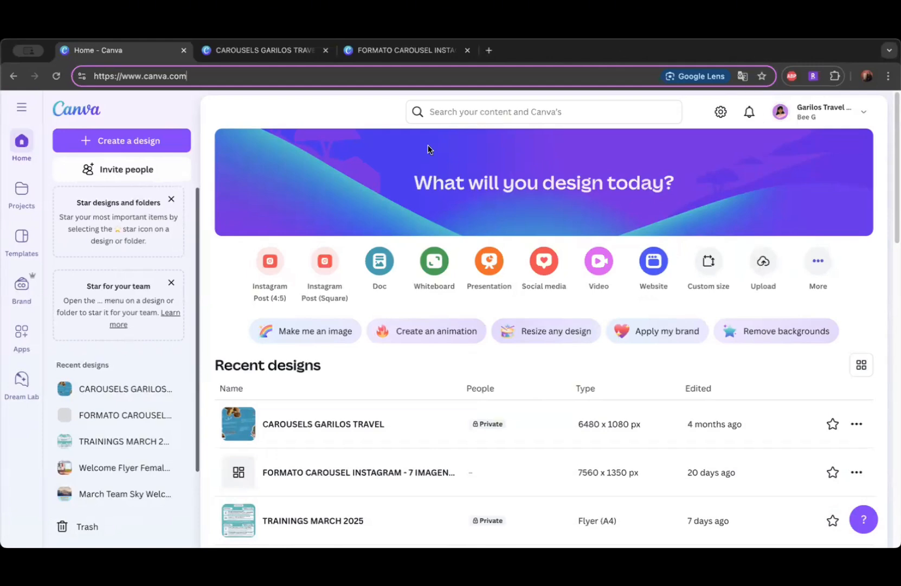
Step: Open instagram.com in a new browser tab and go to the account's own garilostravel profile
click(327, 114)
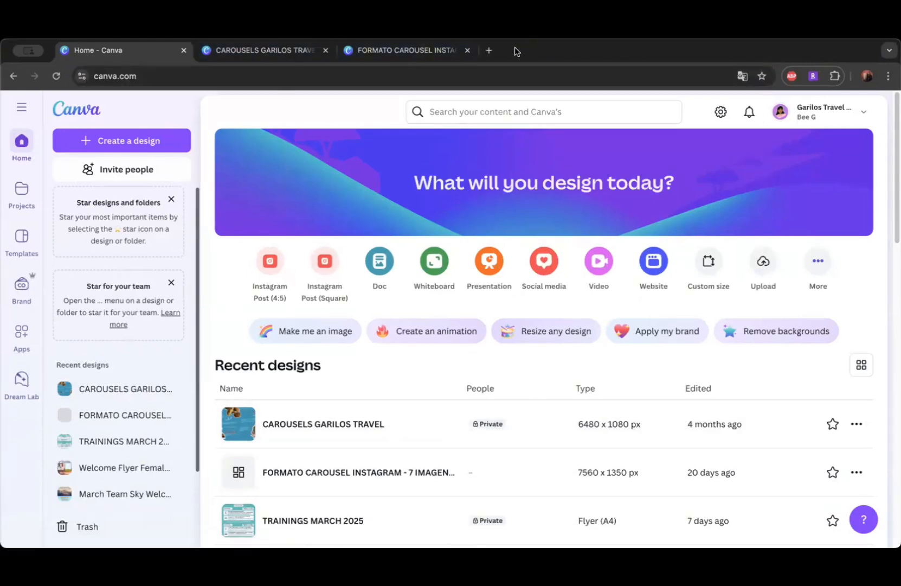
click(489, 51)
text(instagram.com)
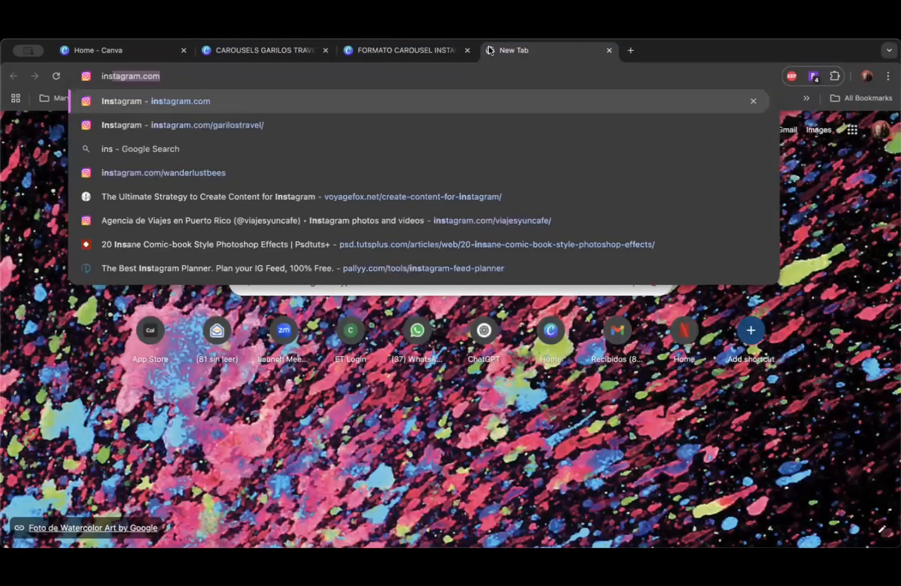
key(Return)
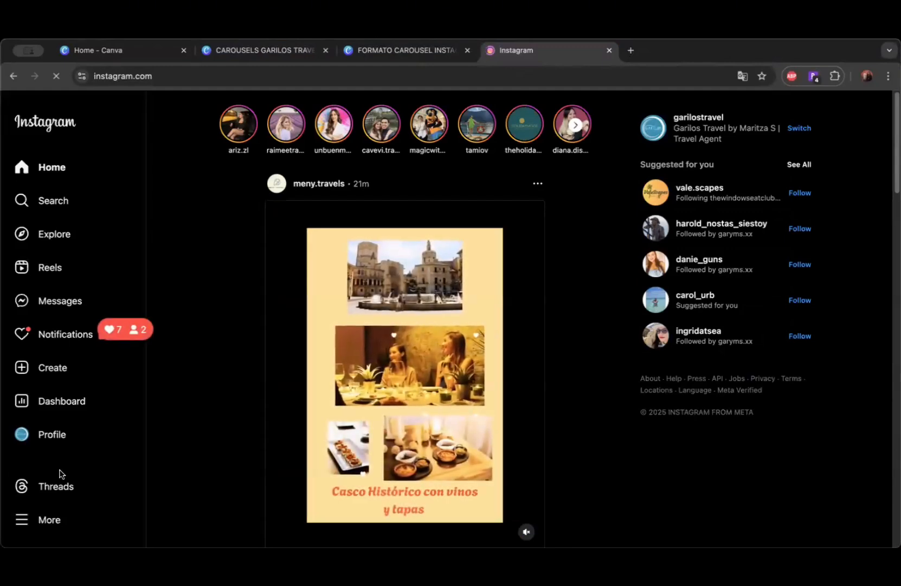
click(21, 433)
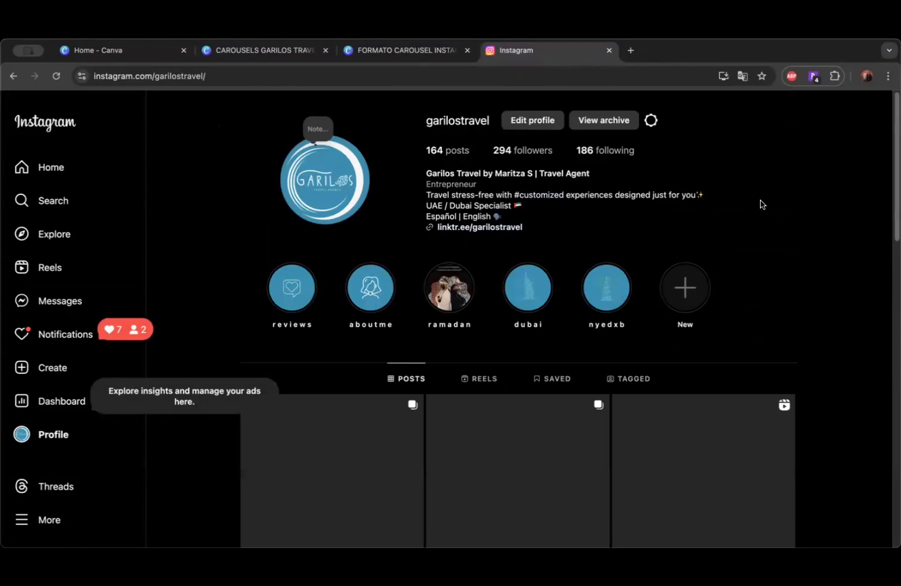
Step: Open the "Si visitas Dubái durante Ramadán" carousel post, browse its first five slides and return to the cover slide
scroll(220, 255, down, 5)
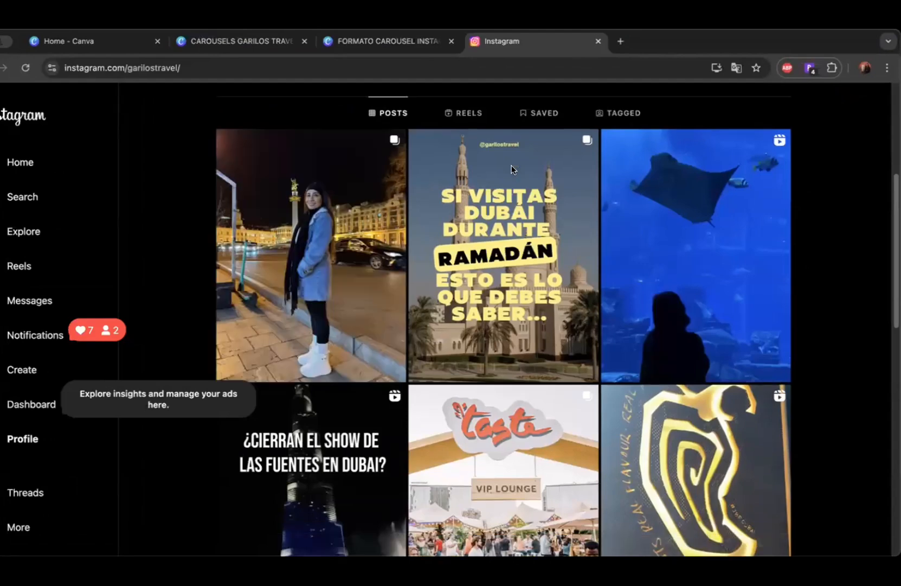
click(511, 169)
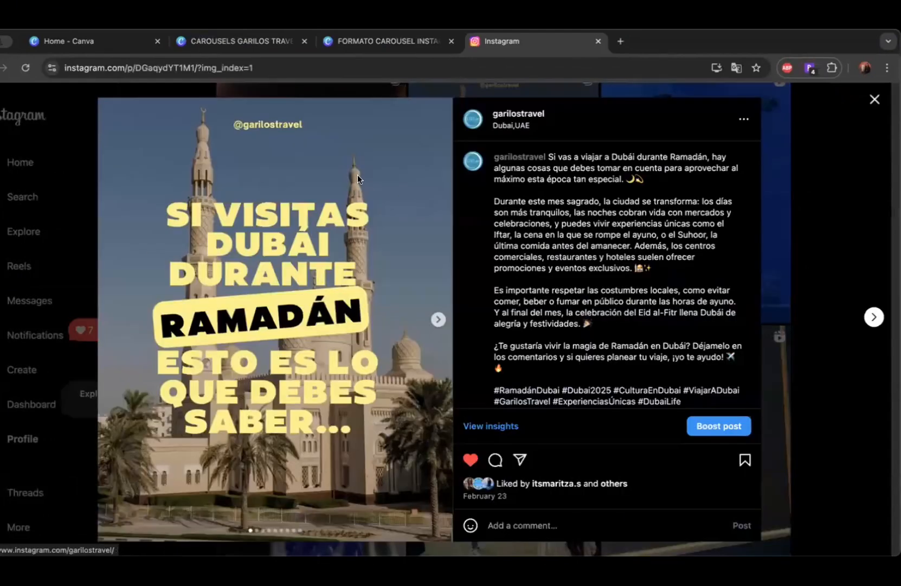
click(439, 320)
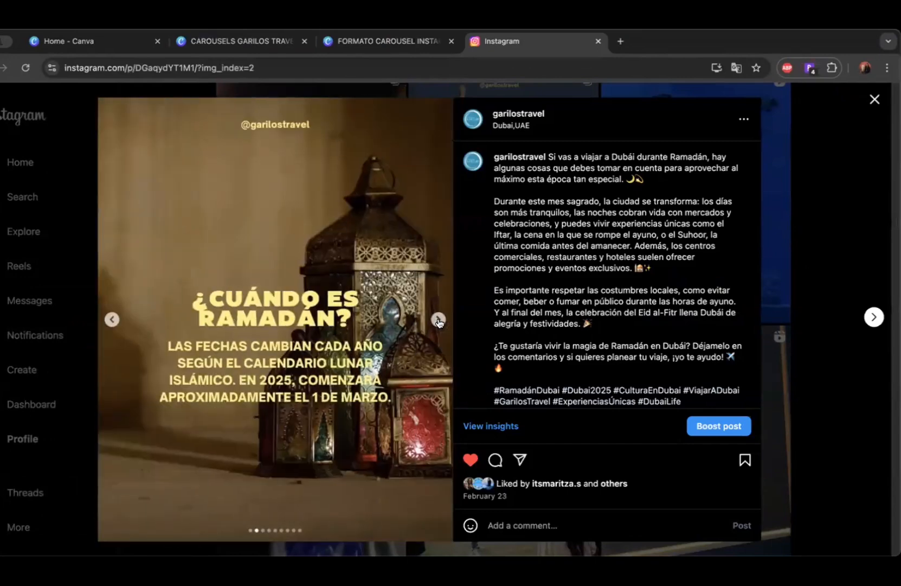
click(439, 320)
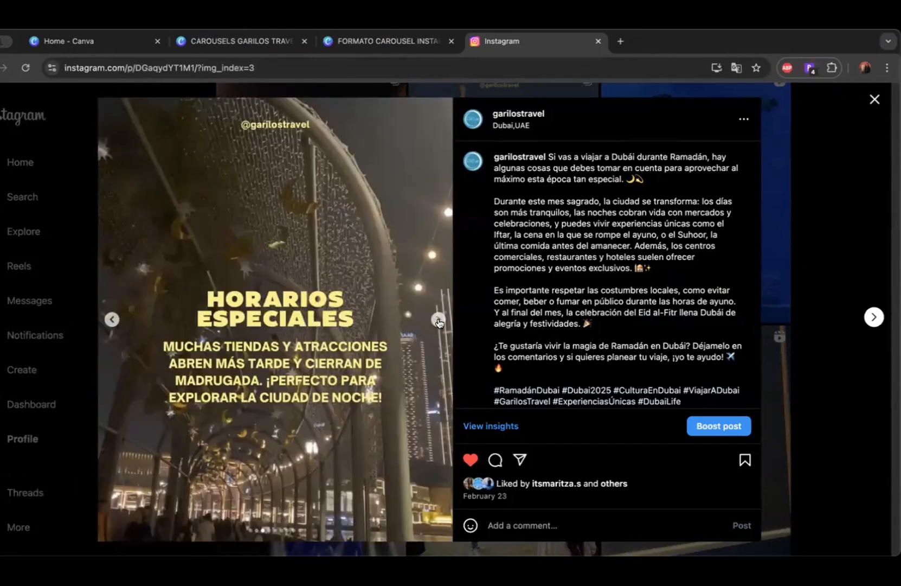
click(438, 321)
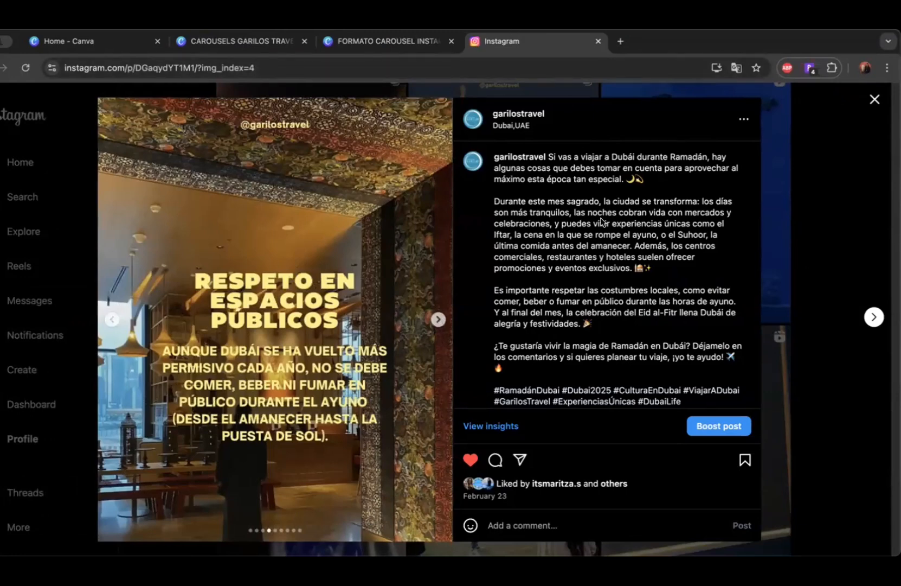
click(439, 321)
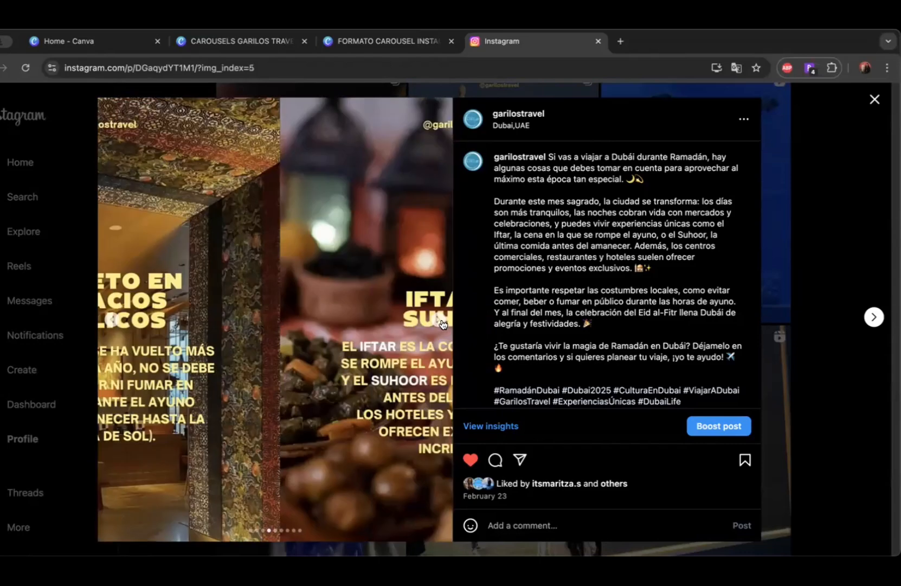
click(111, 320)
click(112, 320)
click(112, 320)
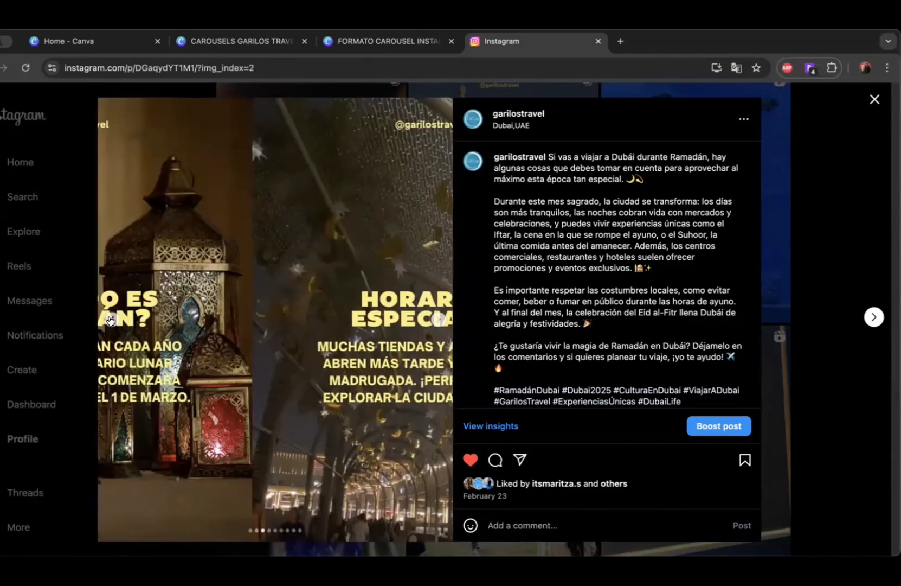
click(114, 320)
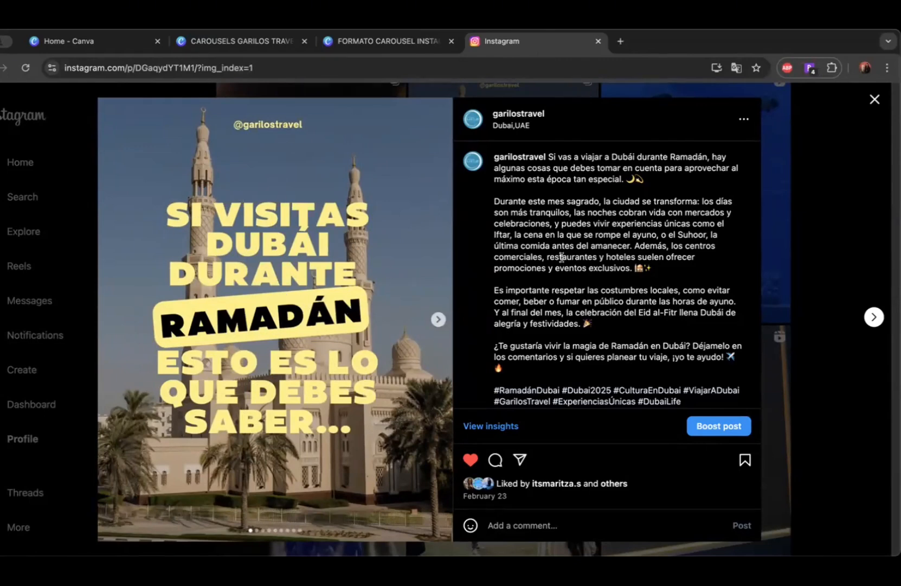
Step: Examine the Ramadán carousel's slides up to "Eid al-Fitr" along with its caption, and close the post
click(438, 320)
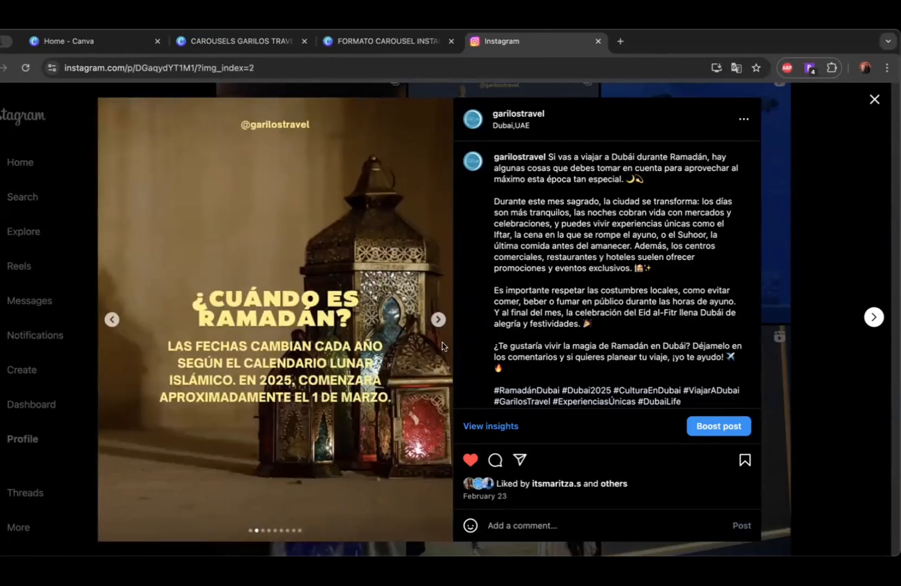
click(438, 320)
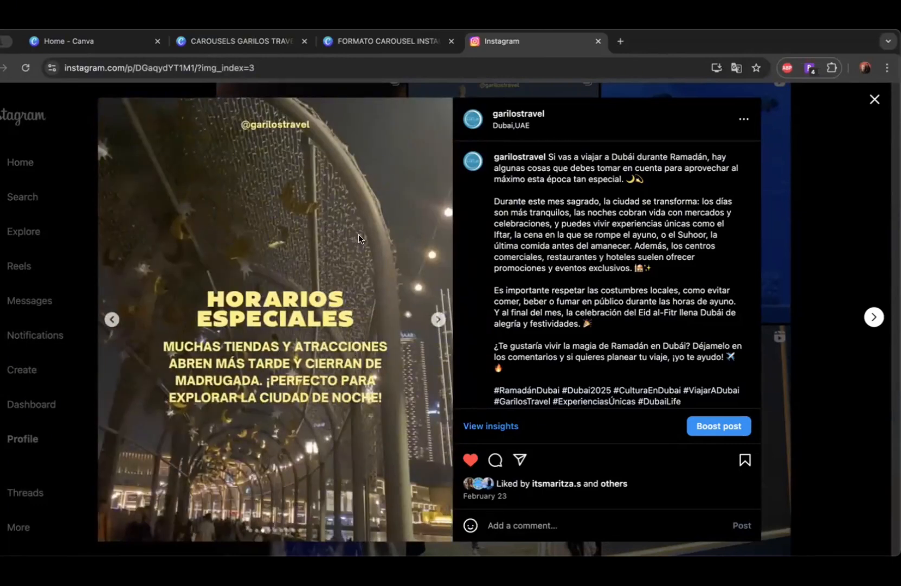
click(438, 321)
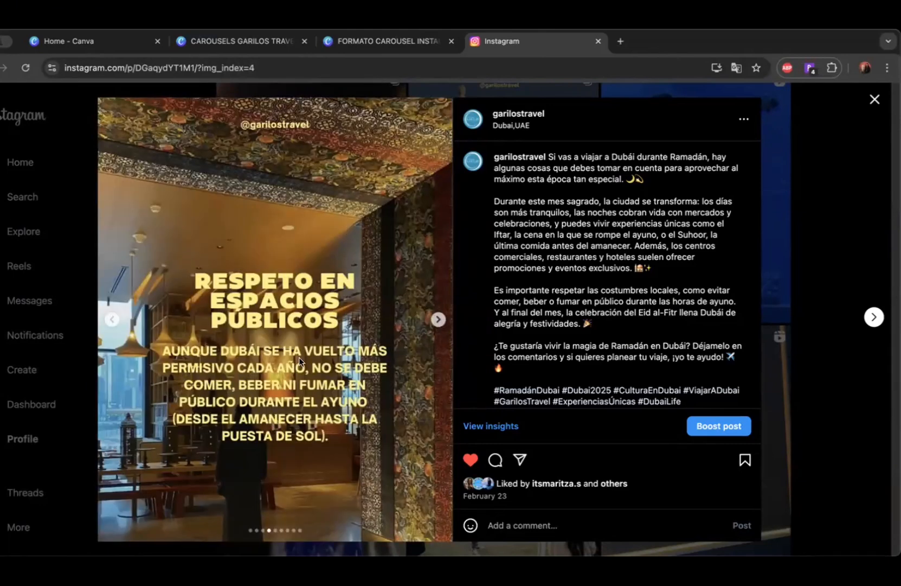
click(438, 320)
click(438, 320)
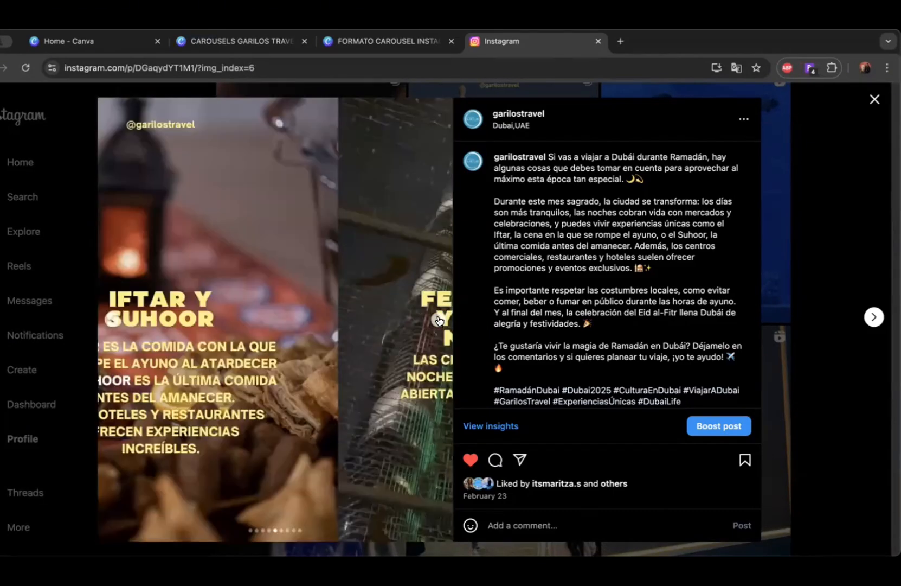
click(438, 320)
click(438, 320)
click(439, 320)
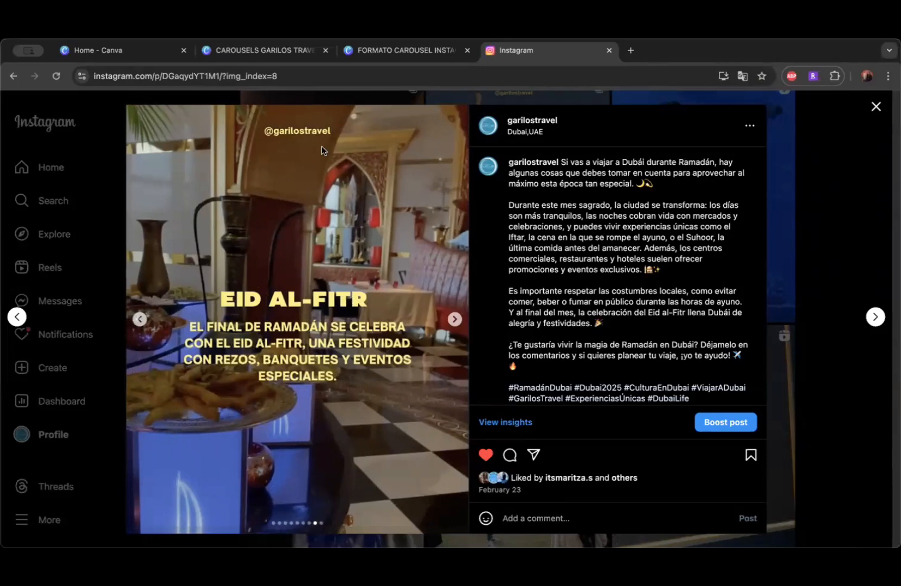
drag(595, 162, 634, 357)
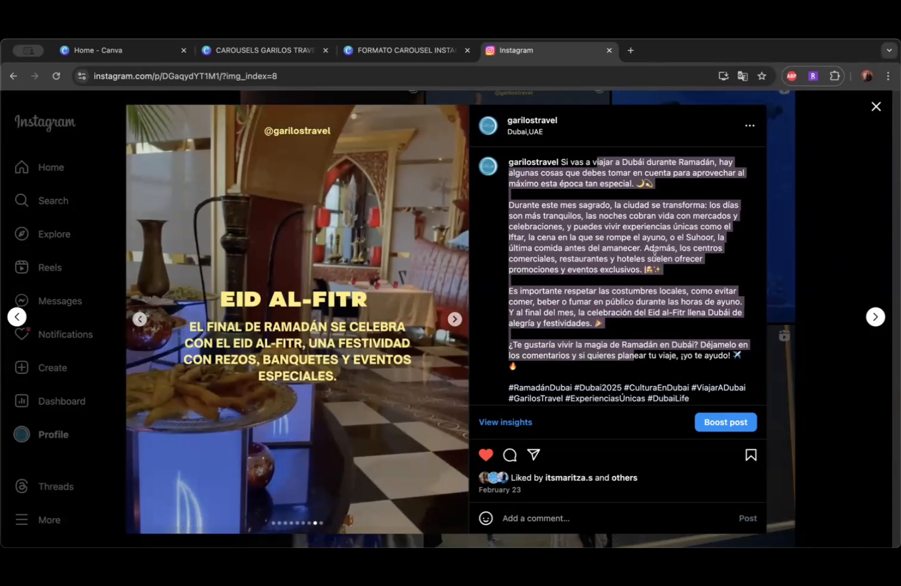
click(796, 214)
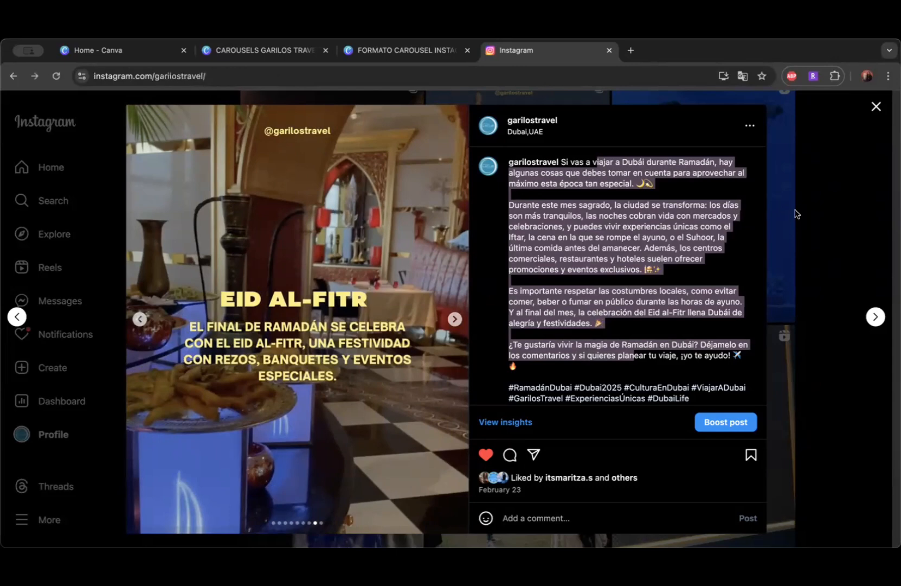
Step: Find the "Arquitectura increíble en Dubai que pocos turistas conocen" carousel among the older profile posts and open it
scroll(759, 228, down, 1)
scroll(518, 320, down, 2)
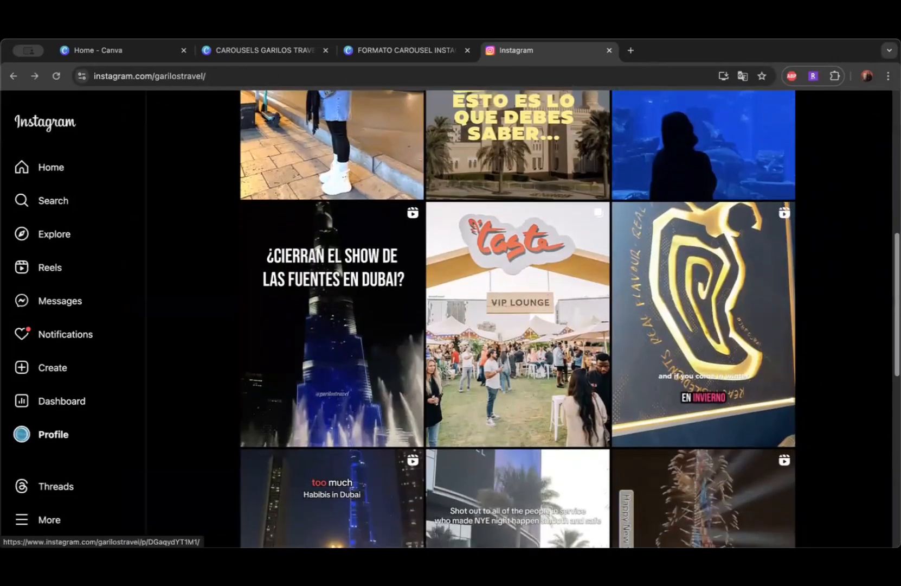
scroll(518, 320, down, 3)
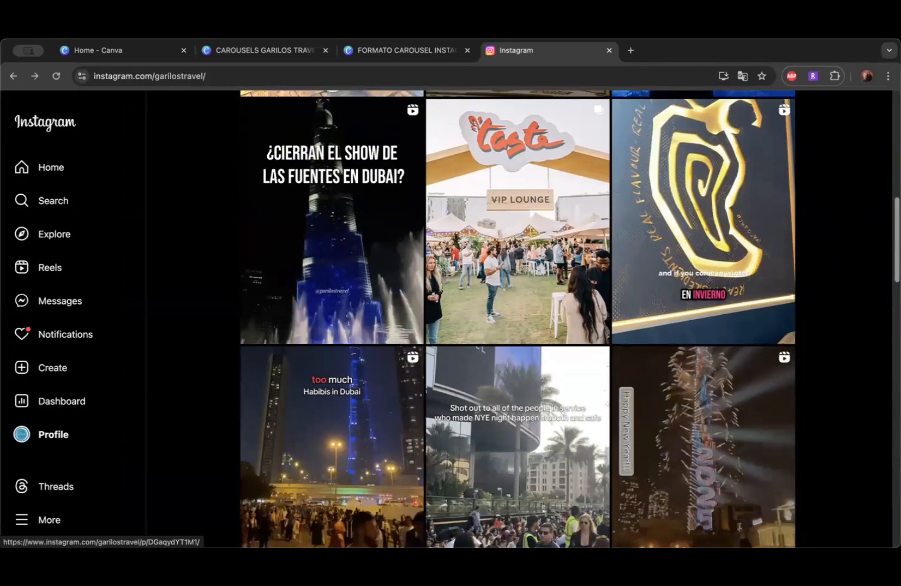
scroll(518, 320, down, 2)
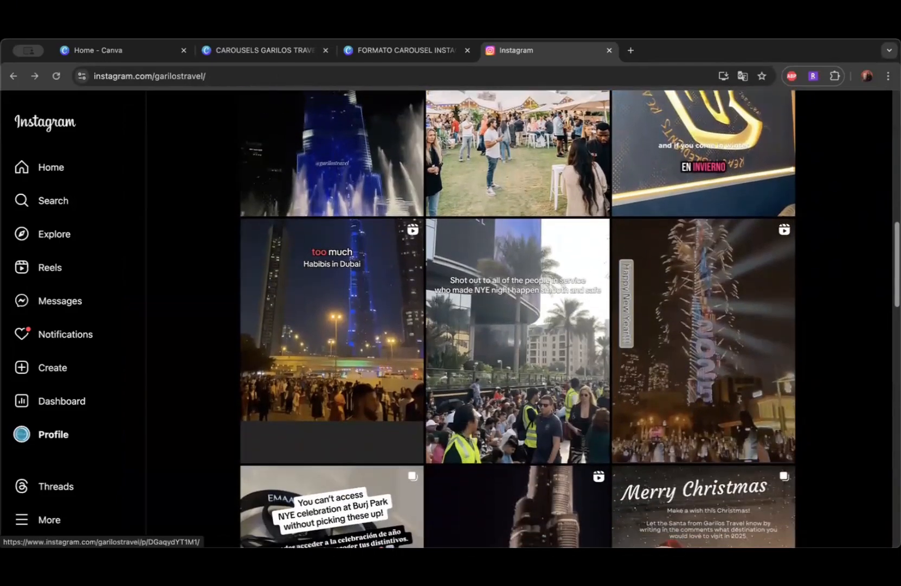
scroll(518, 320, down, 10)
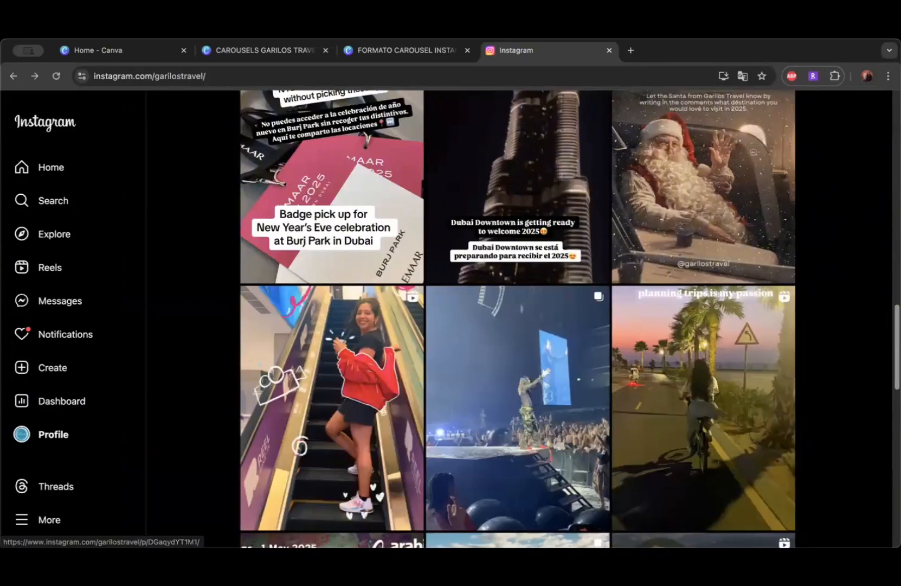
scroll(677, 293, down, 8)
scroll(807, 247, down, 14)
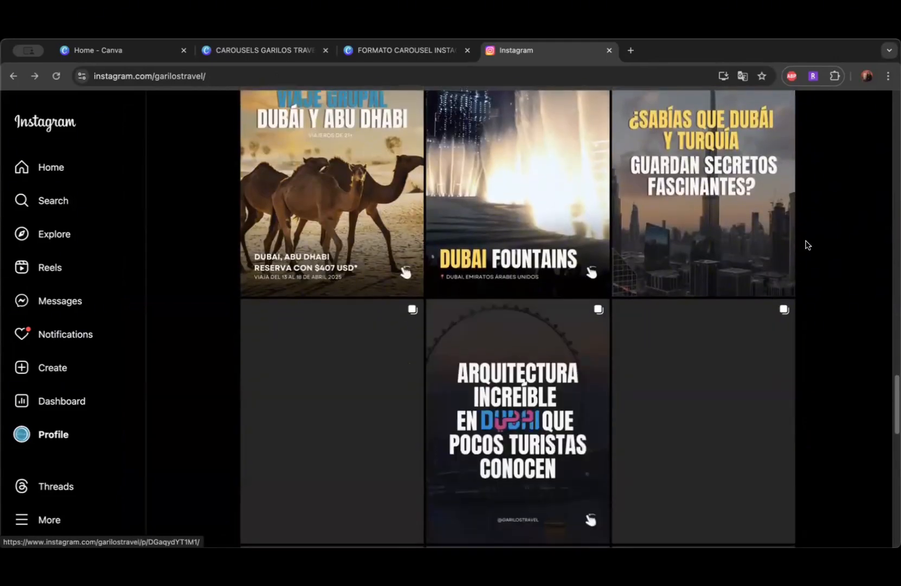
scroll(805, 243, down, 3)
click(535, 210)
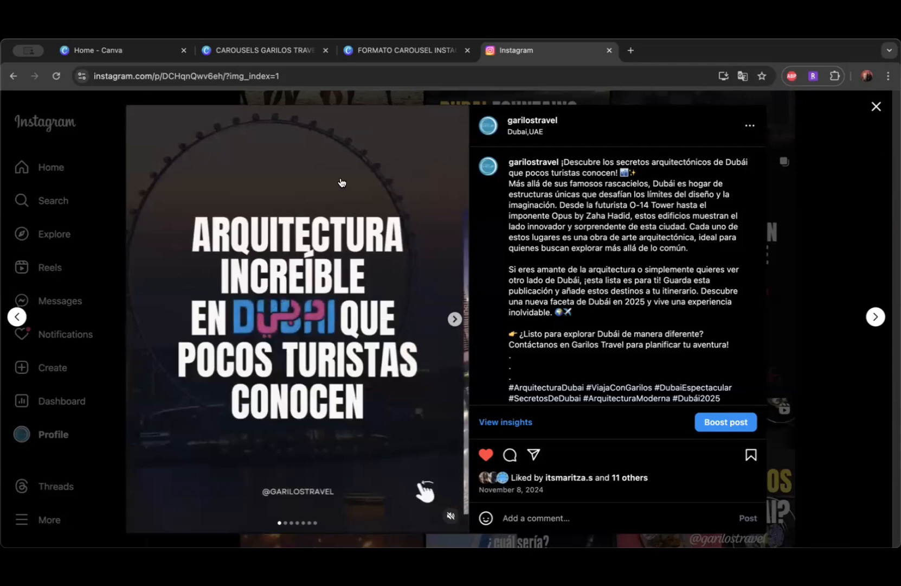
Step: Examine the architecture carousel's slides from "O-14 Tower" to the closing "¡Prepárate para explorar Dubái en 2025!" slide, and close the post
click(456, 321)
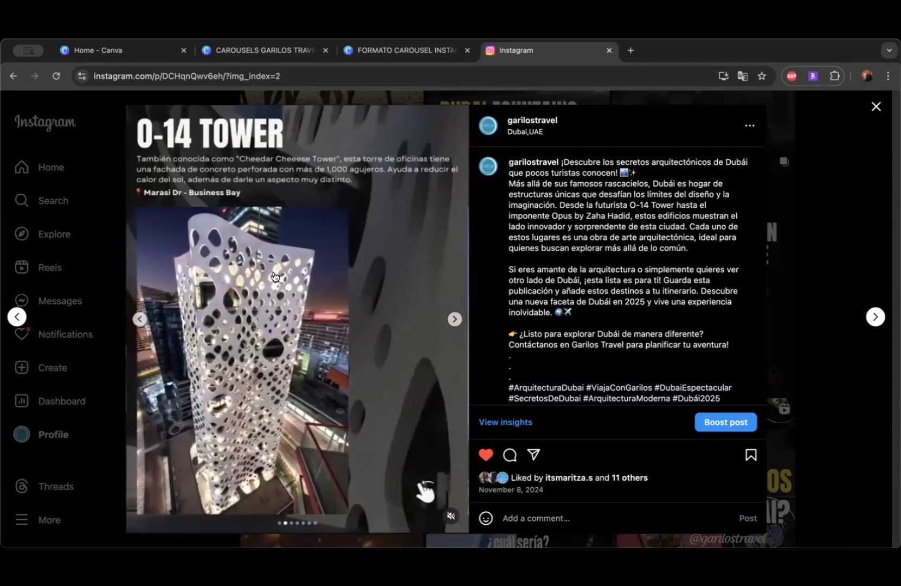
click(456, 321)
click(140, 320)
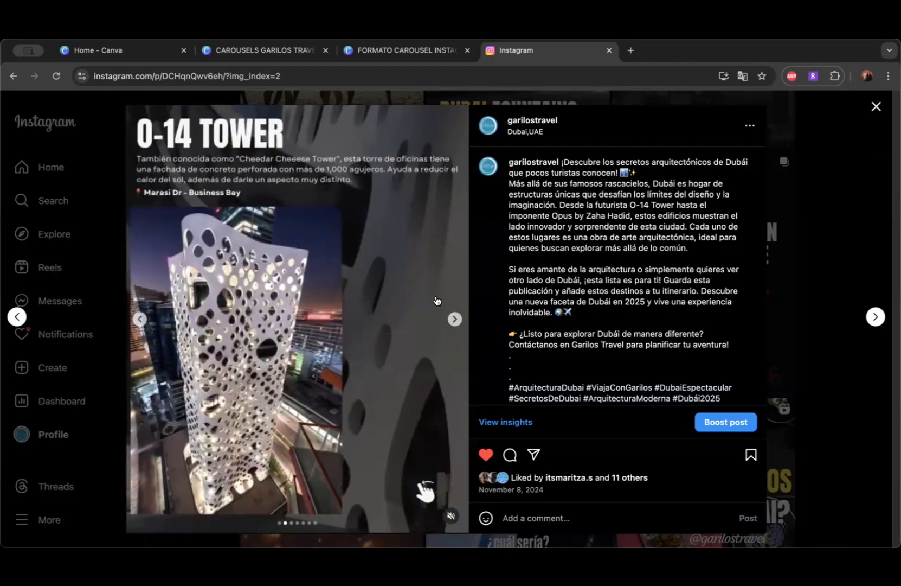
click(454, 319)
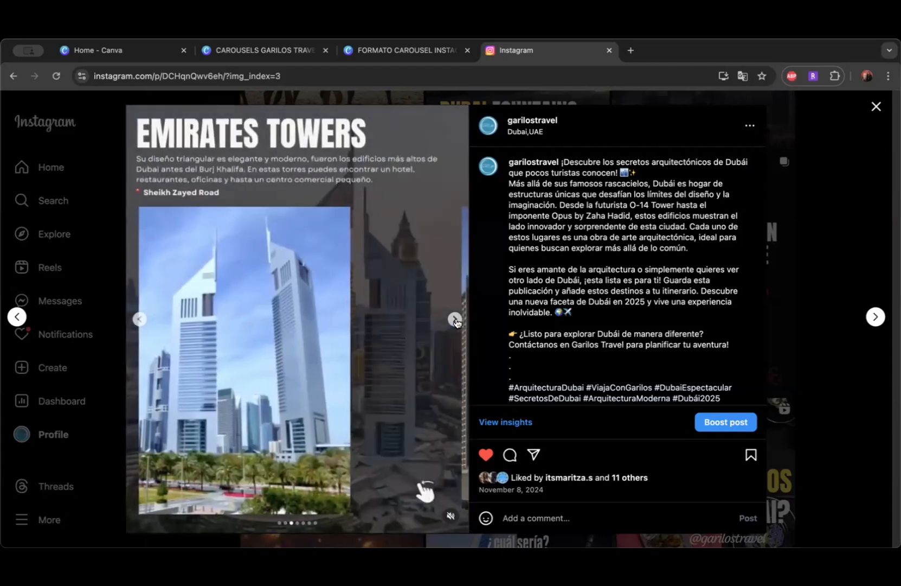
click(456, 320)
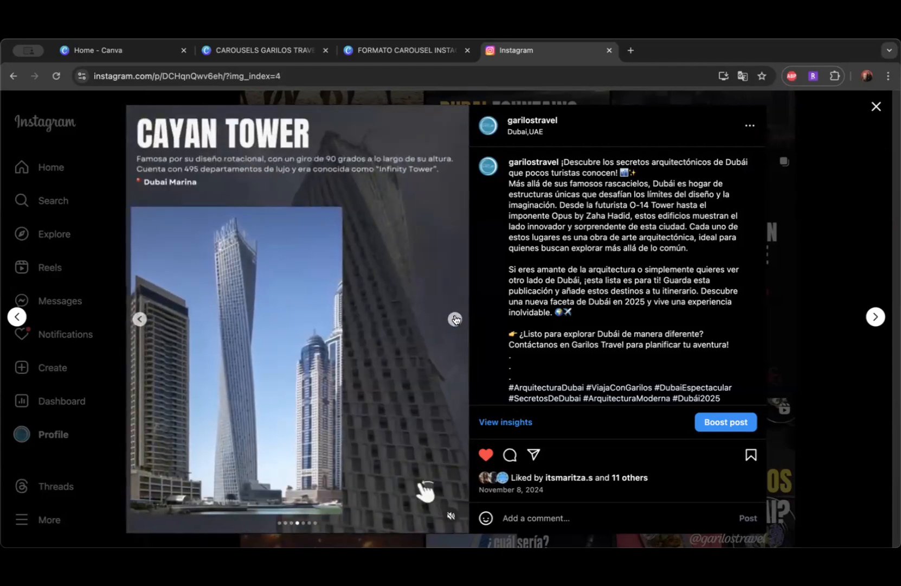
click(456, 319)
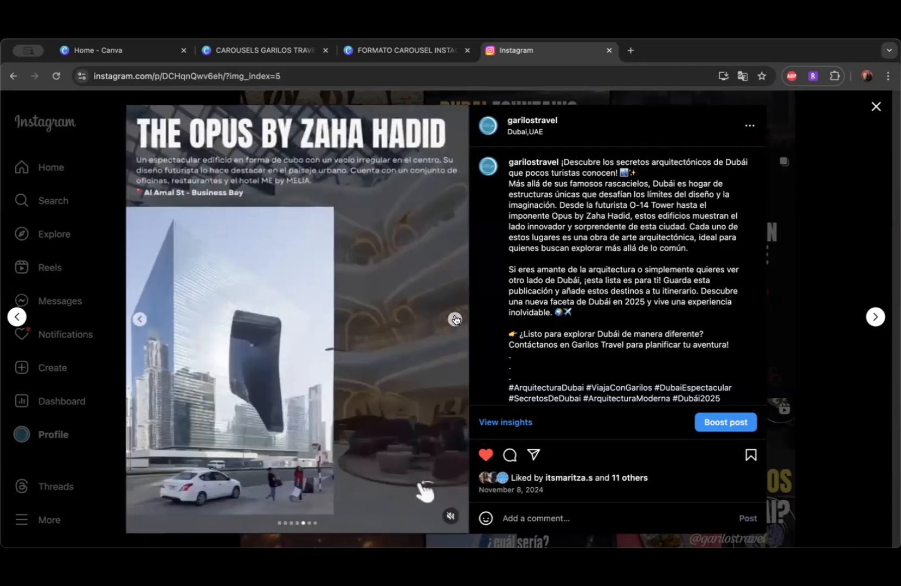
click(455, 320)
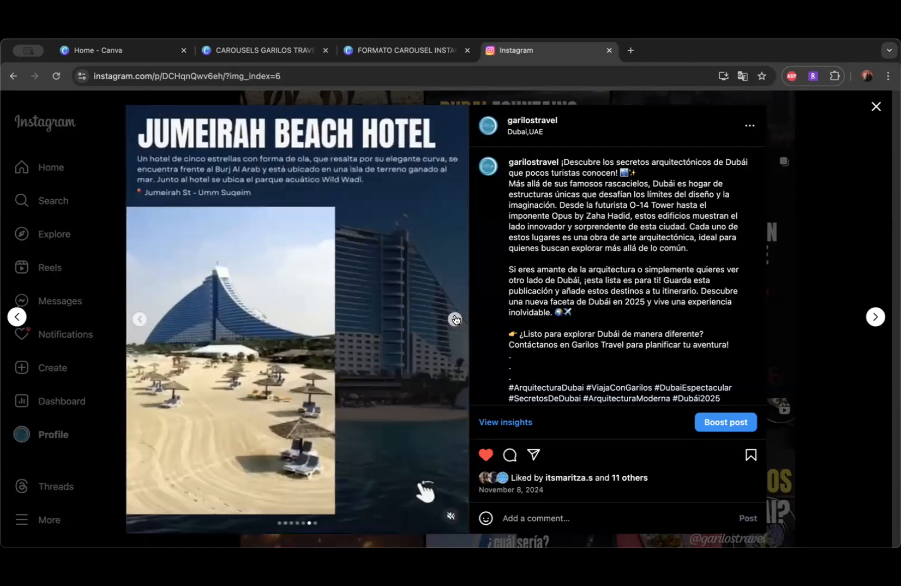
click(455, 319)
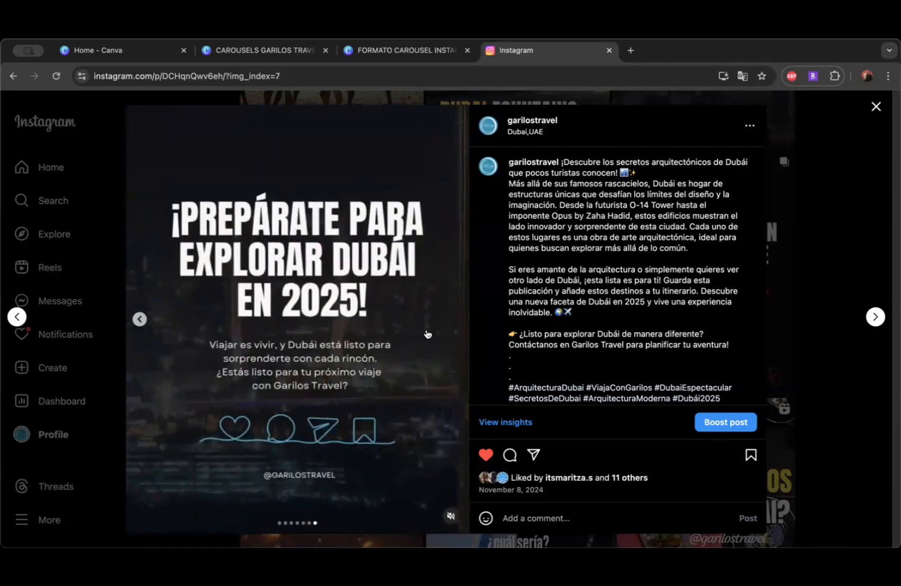
click(874, 111)
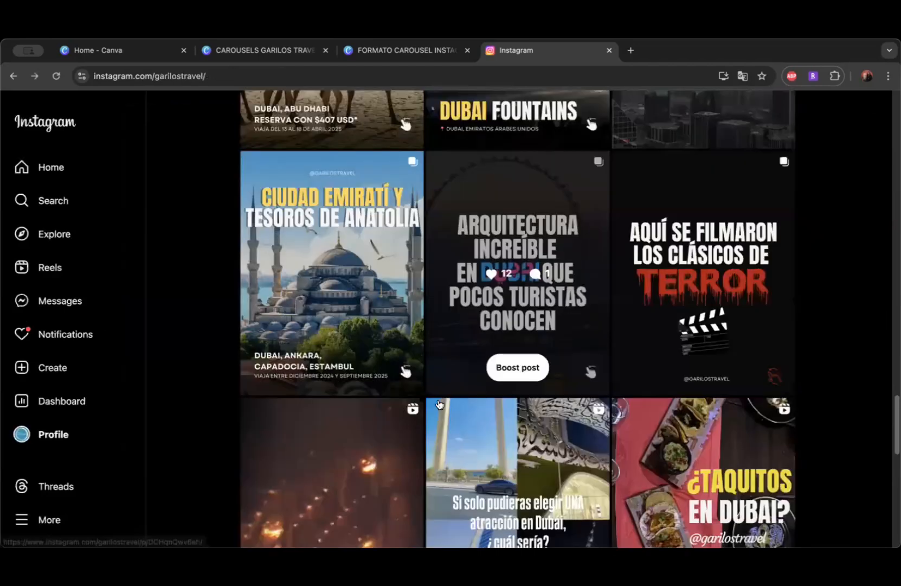
Step: Find the "¿Puedo viajar a Dubái si no hablo árabe?" carousel among the older profile posts and open it
scroll(431, 406, down, 5)
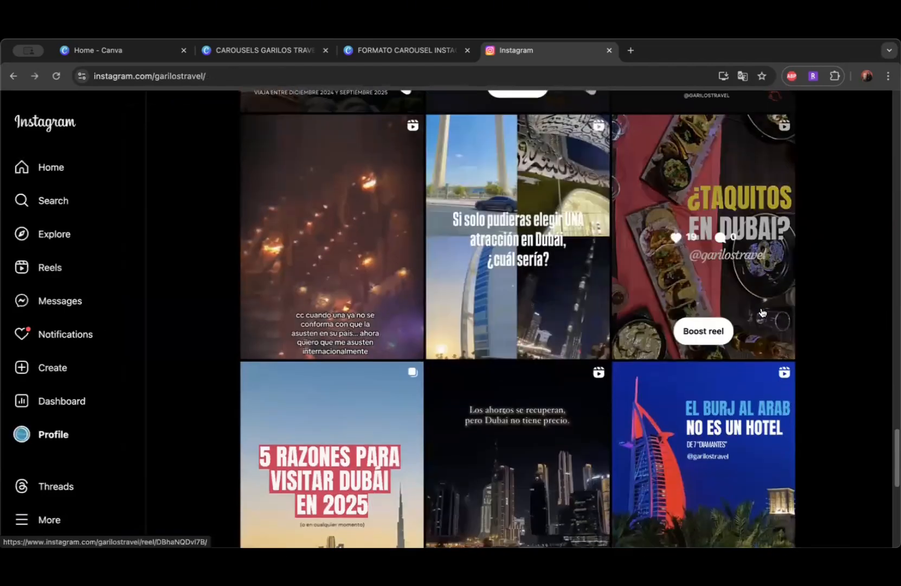
scroll(497, 332, down, 5)
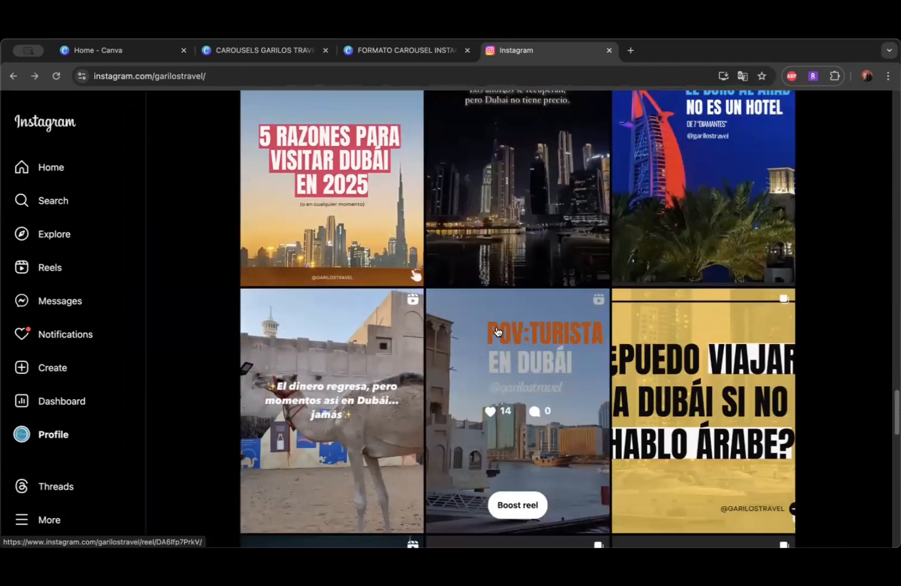
scroll(498, 332, down, 1)
click(670, 295)
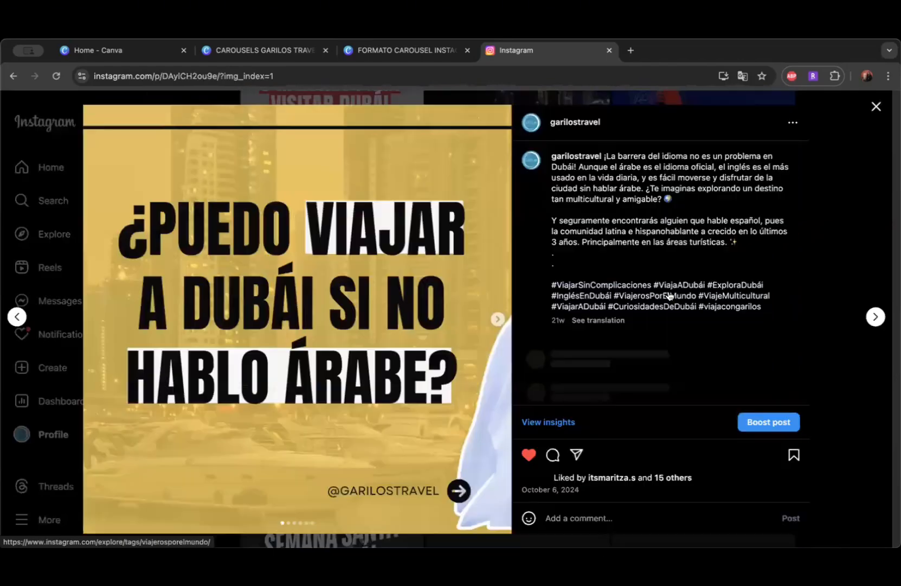
Step: Examine the language carousel's slides from "El árabe es el idioma oficial" to the closing call-to-action slide, and close the post
click(497, 319)
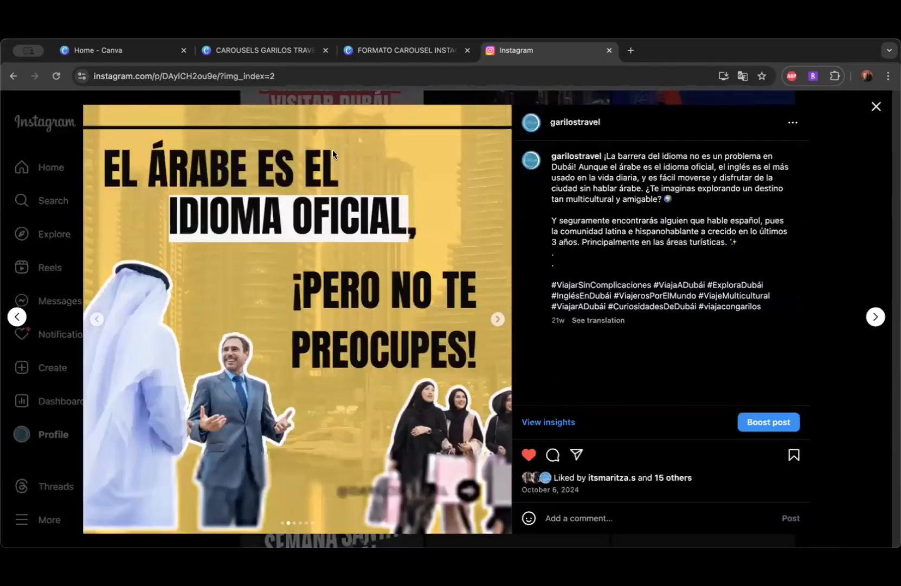
click(498, 320)
click(498, 321)
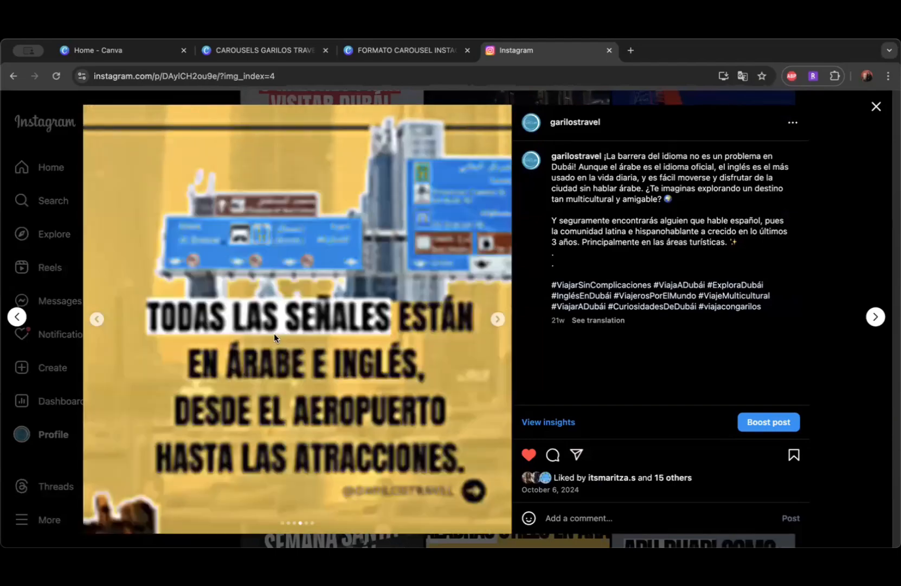
click(498, 320)
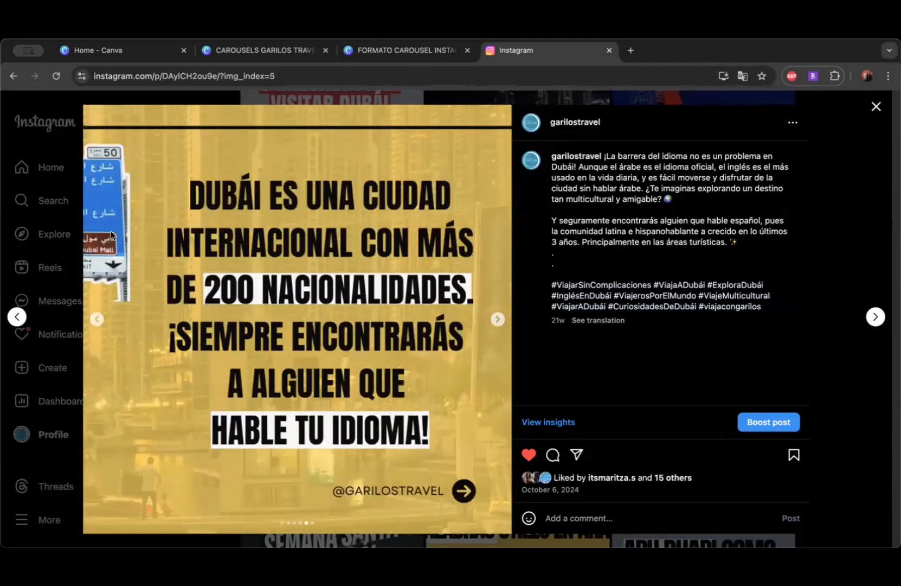
click(96, 319)
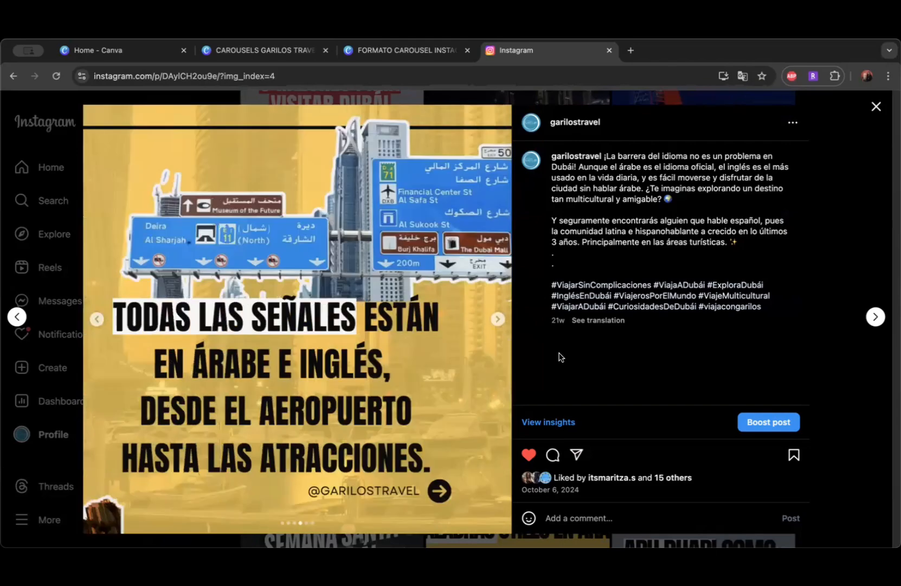
click(498, 320)
click(498, 320)
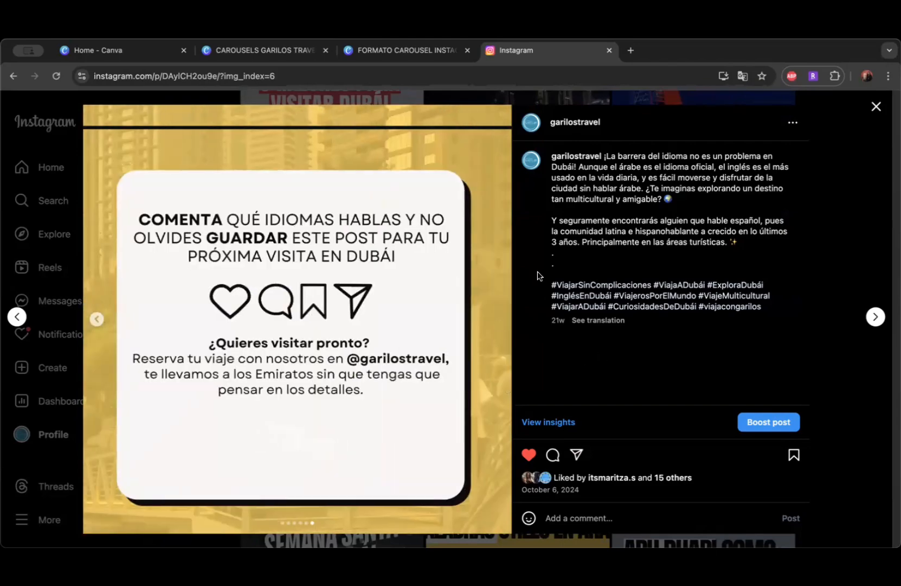
key(Escape)
Step: Open the Exoticca advisors portal in a new browser tab and log in with the saved agent credentials
click(631, 50)
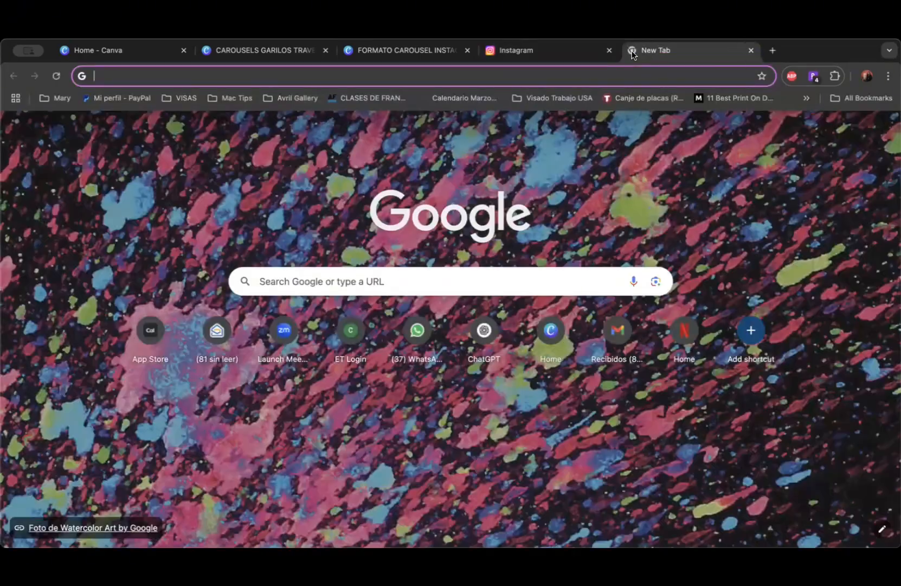
text(exoti)
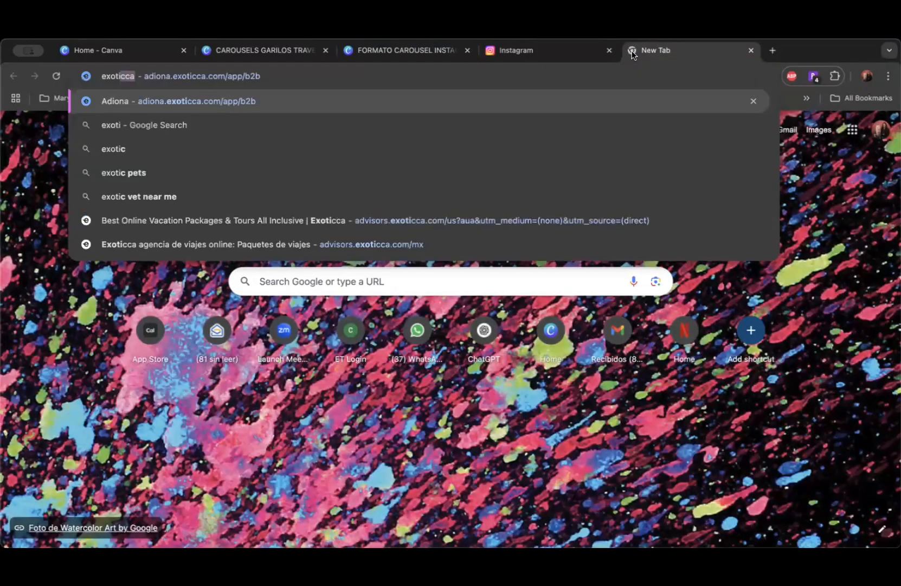
key(Return)
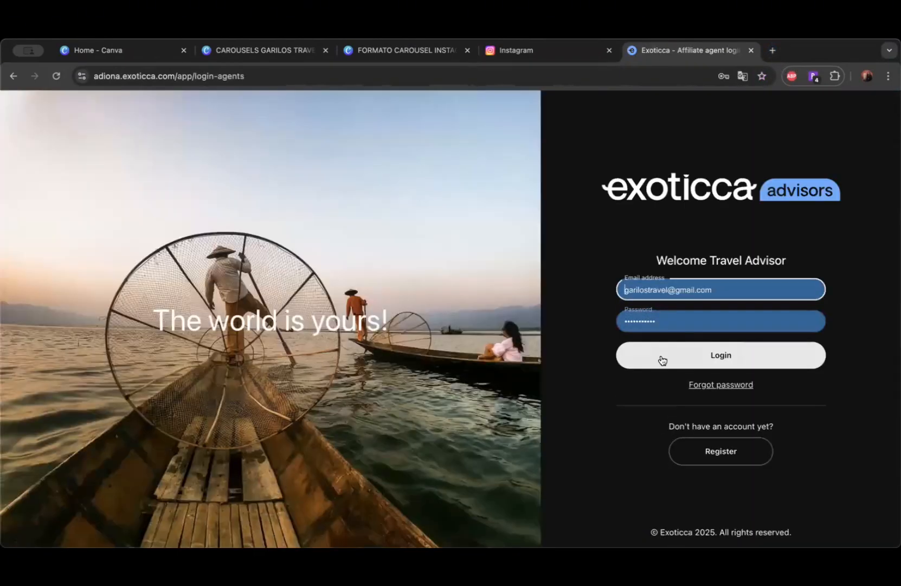
click(660, 355)
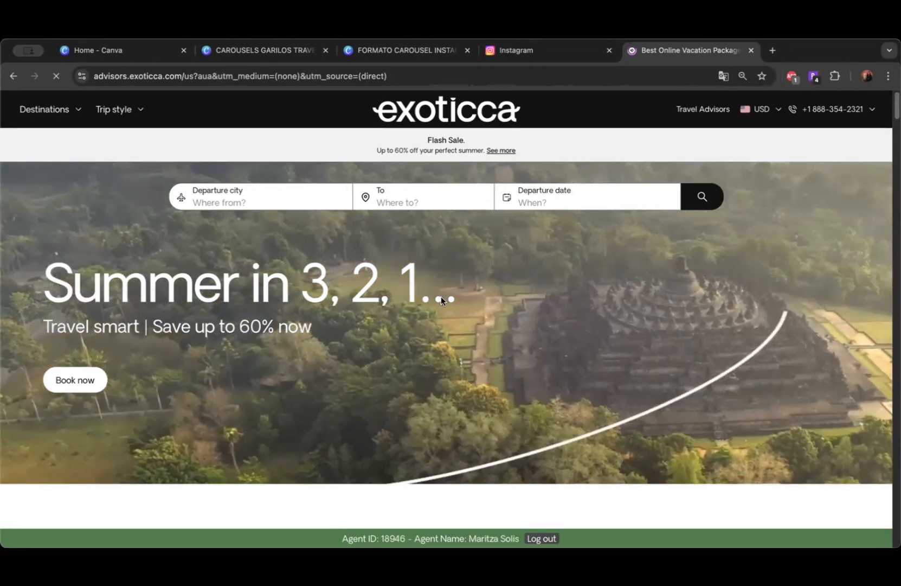
Step: Browse the best-selling trips on the Exoticca home page and open the "Great Pyramids & Full-Board Nile Cruise" tour
scroll(441, 297, down, 10)
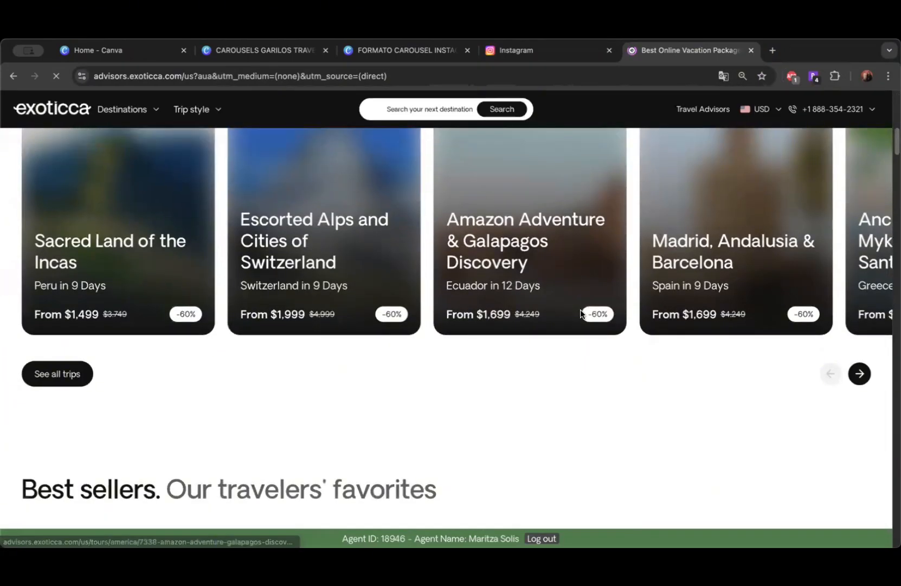
scroll(581, 313, down, 6)
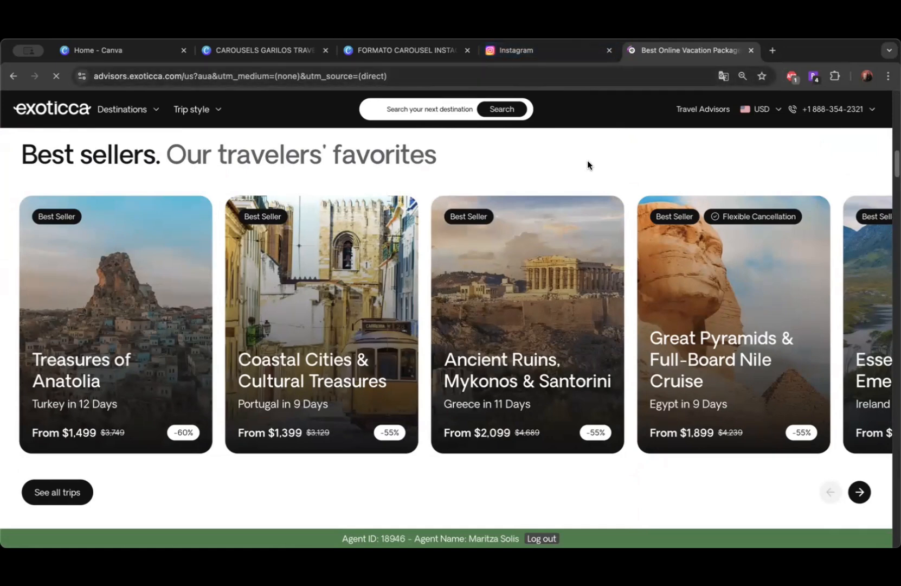
scroll(375, 423, down, 1)
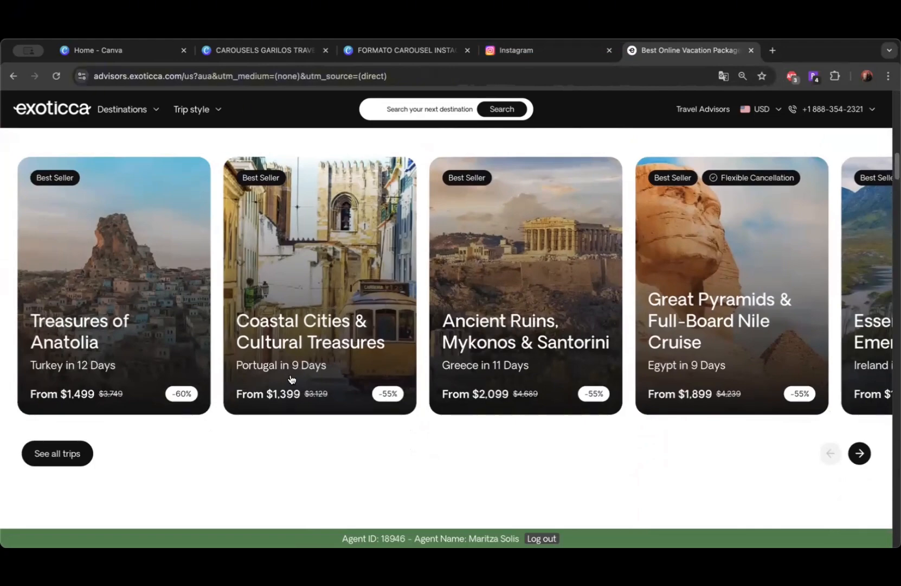
scroll(268, 436, down, 1)
scroll(446, 298, right, 10)
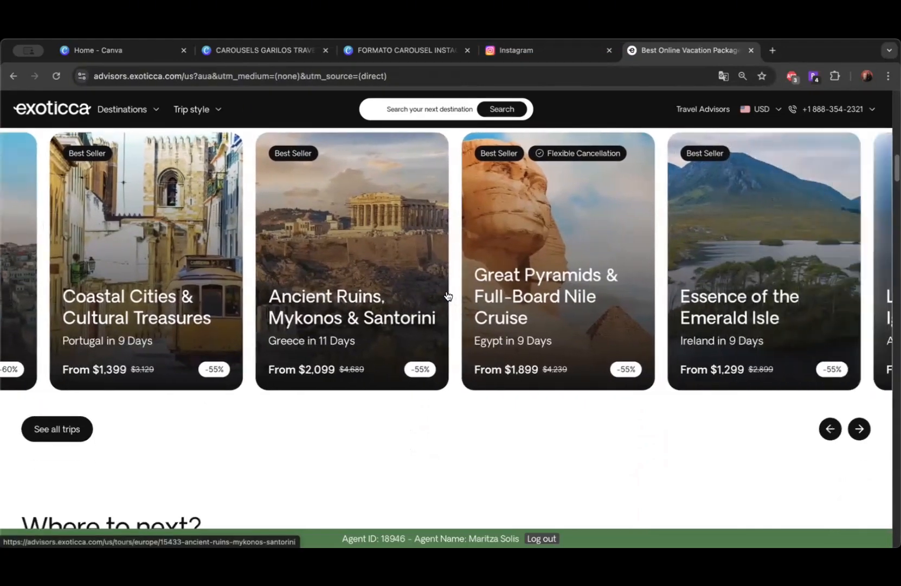
scroll(446, 295, right, 5)
scroll(446, 296, left, 2)
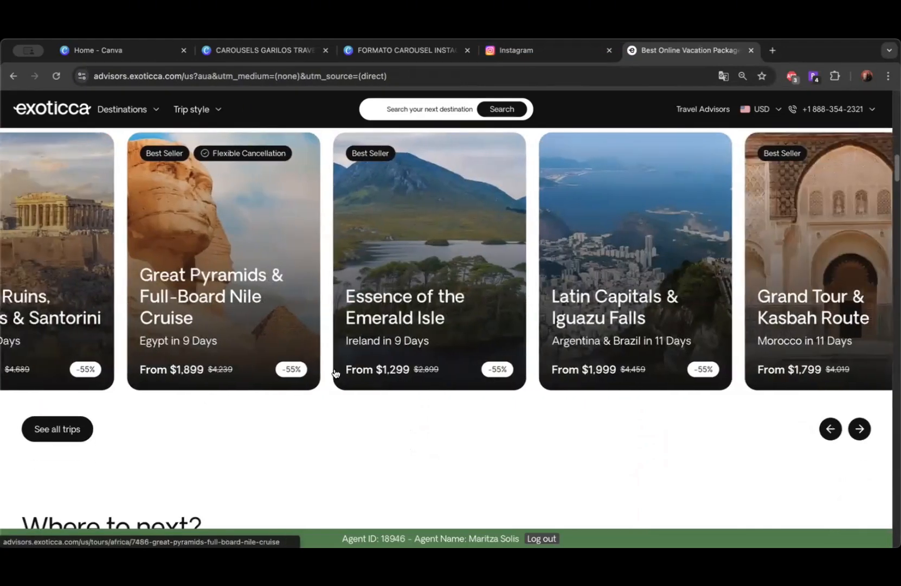
click(227, 289)
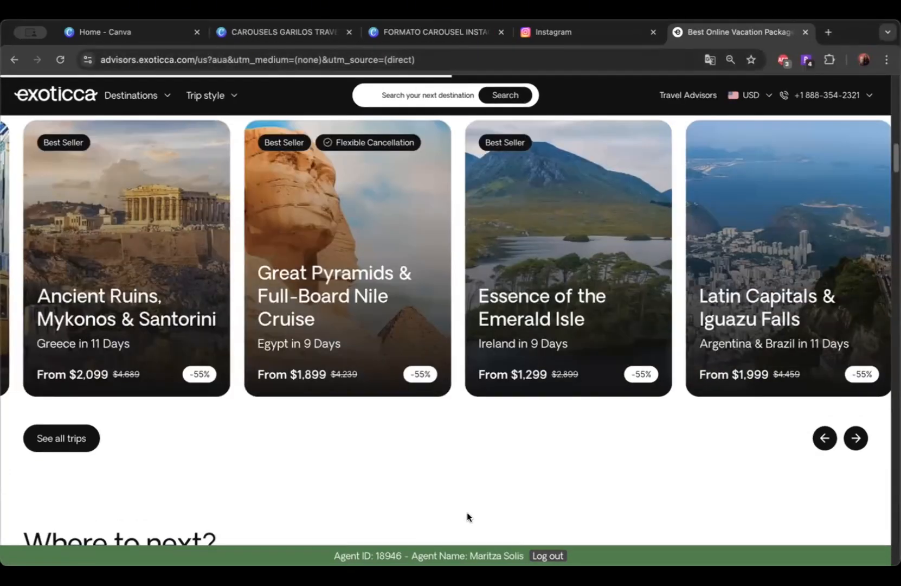
Step: Close the Instagram page, switch to the "FORMATO CAROUSEL INSTAGRAM - 7 IMAGENES" design in Canva and dismiss the template search results
click(640, 30)
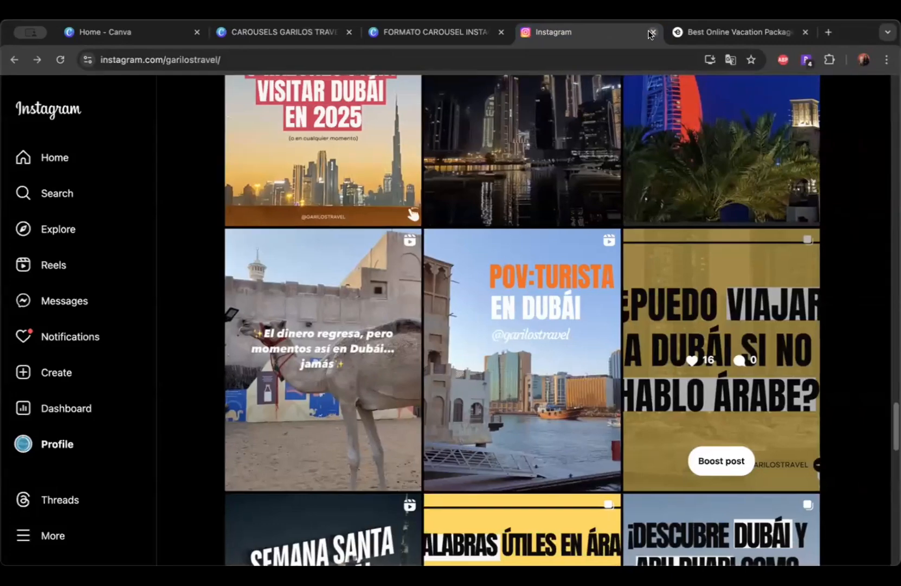
click(652, 33)
click(425, 33)
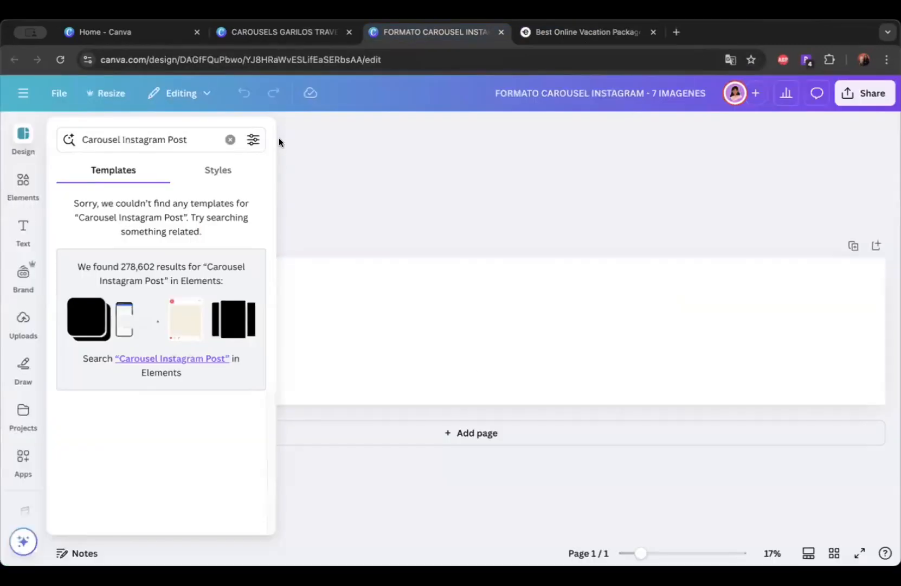
click(343, 185)
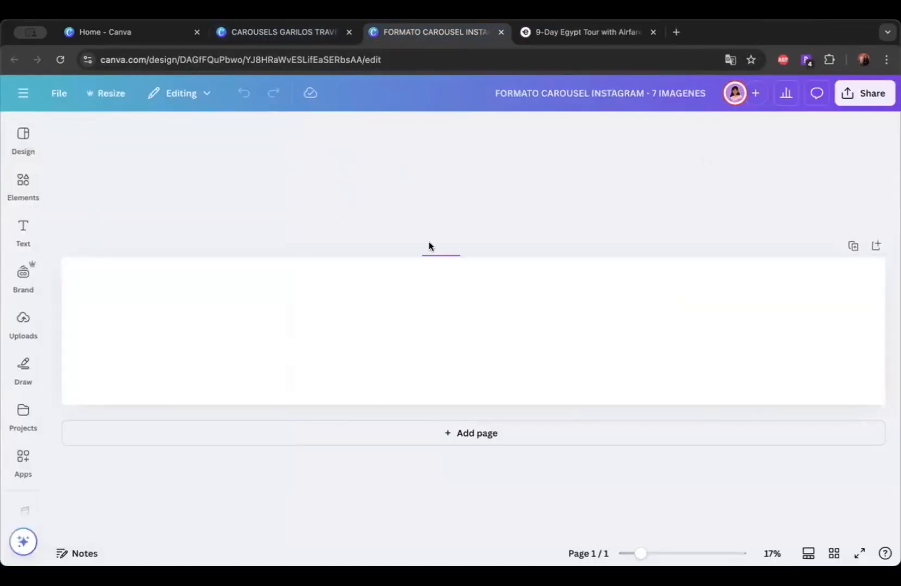
Step: Switch back to the Exoticca Great Pyramids tour page and examine the trip's title, price and description
click(570, 32)
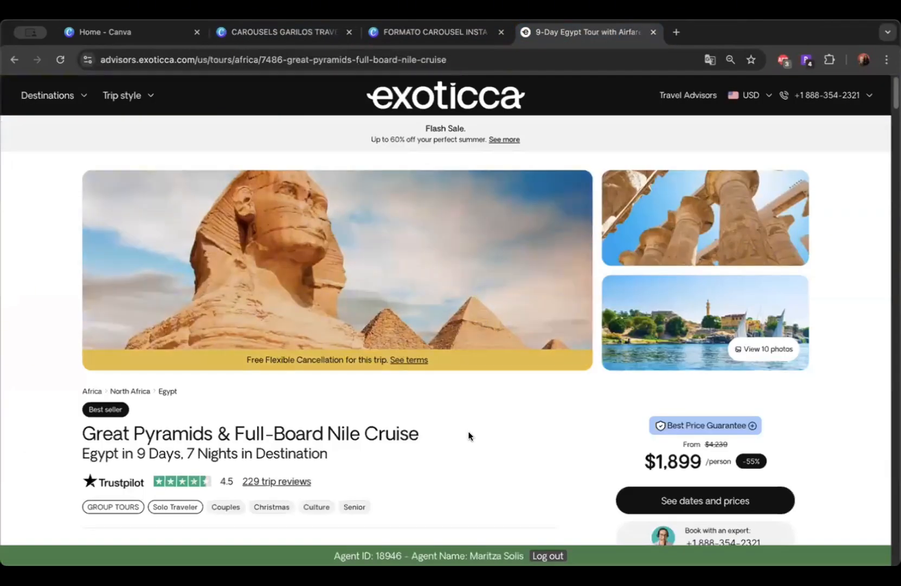
scroll(469, 436, down, 3)
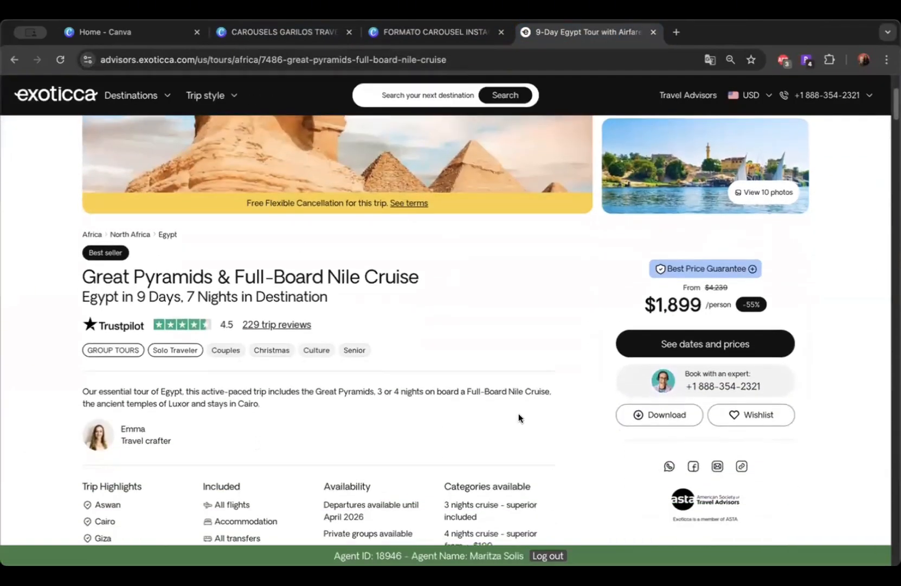
scroll(519, 418, down, 2)
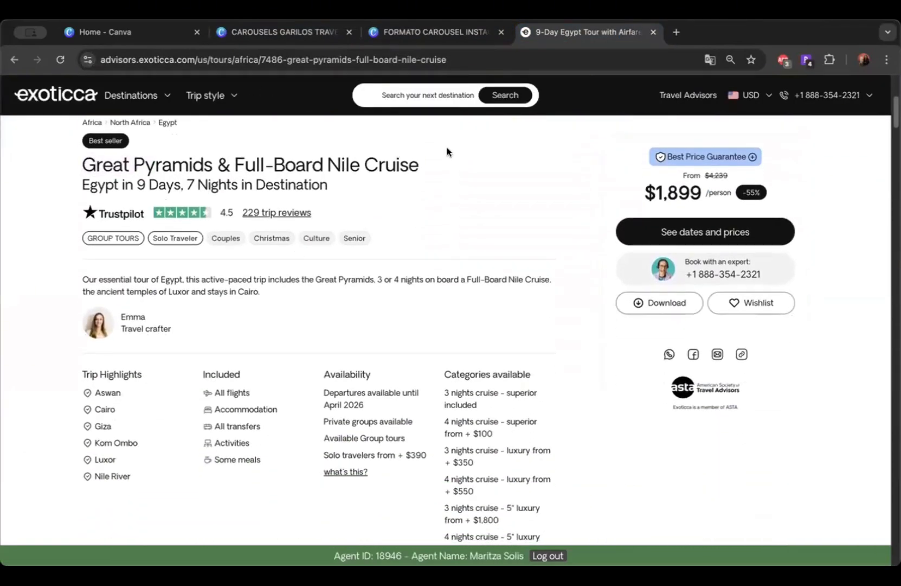
drag(372, 158, 106, 154)
scroll(358, 316, down, 3)
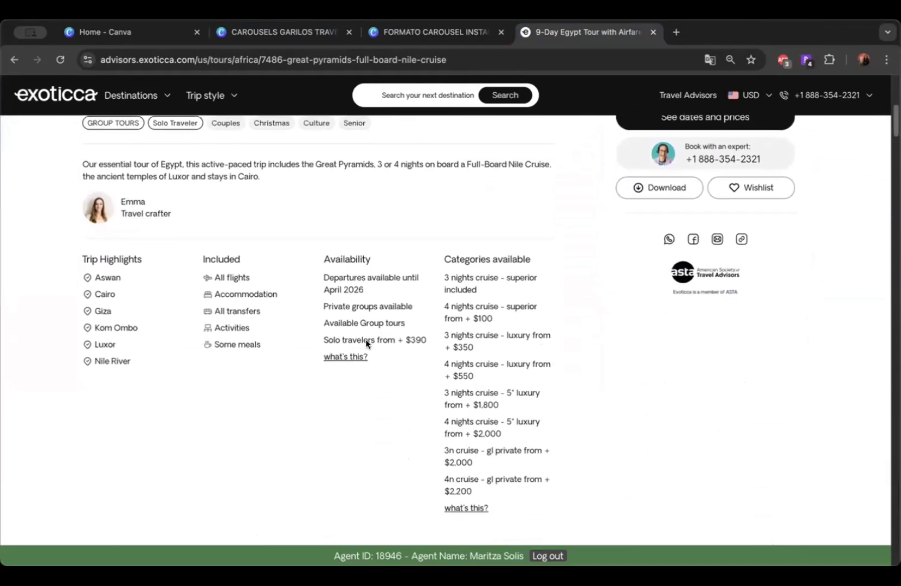
Step: Examine the Egypt tour's included services, trip highlights, available categories and availability, highlighting each list's text
scroll(97, 254, down, 2)
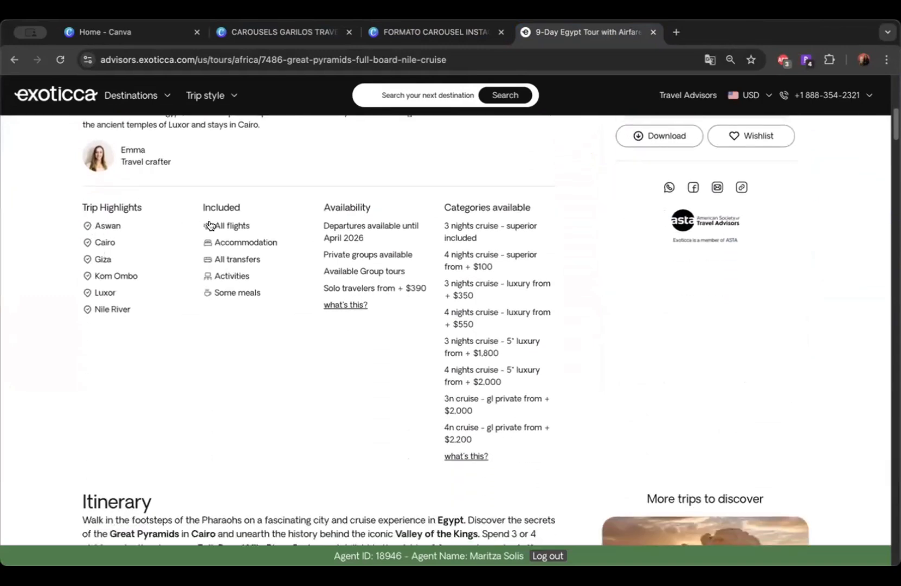
drag(212, 225, 261, 296)
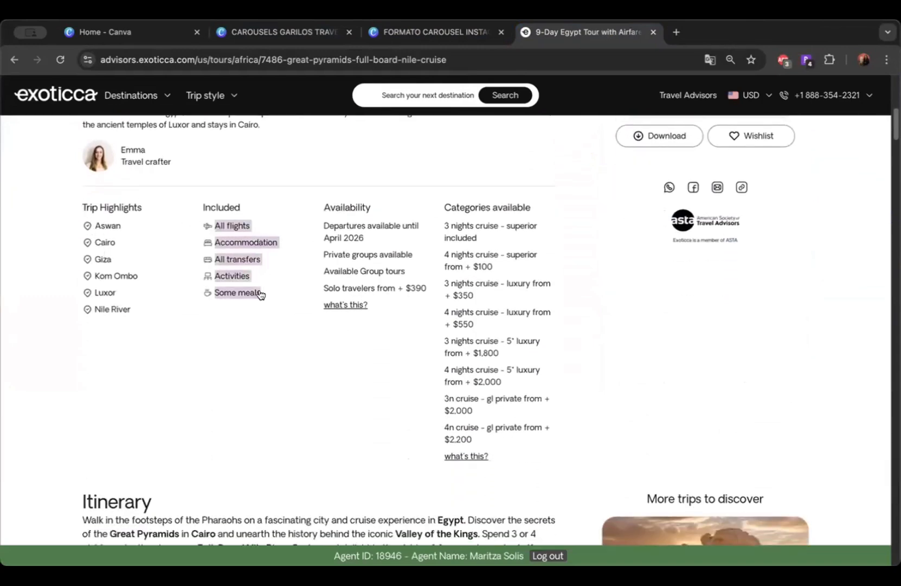
scroll(112, 339, down, 1)
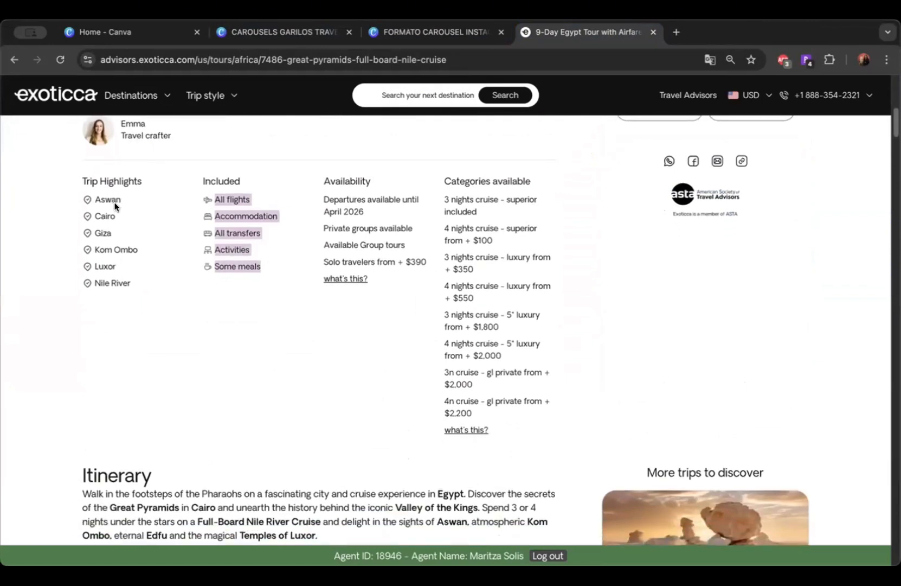
drag(116, 297, 86, 199)
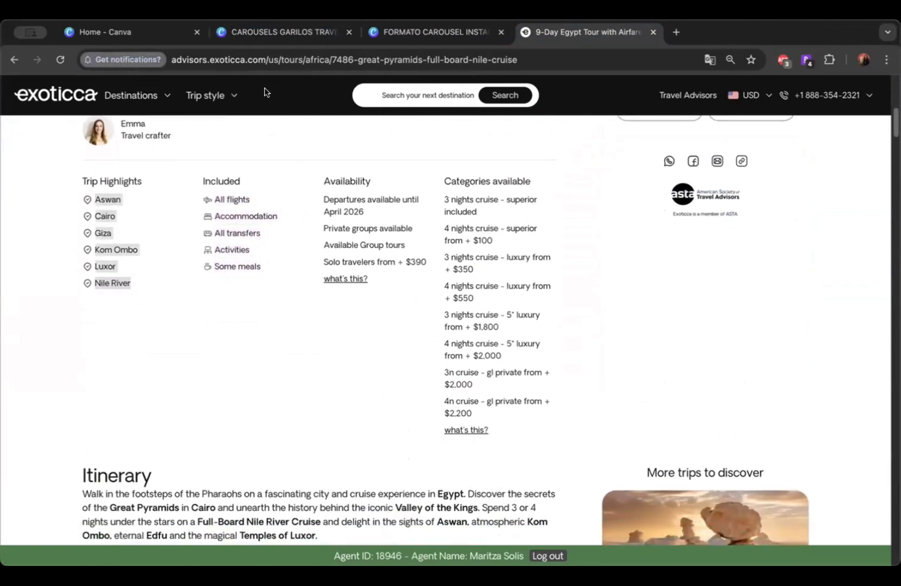
scroll(469, 255, down, 1)
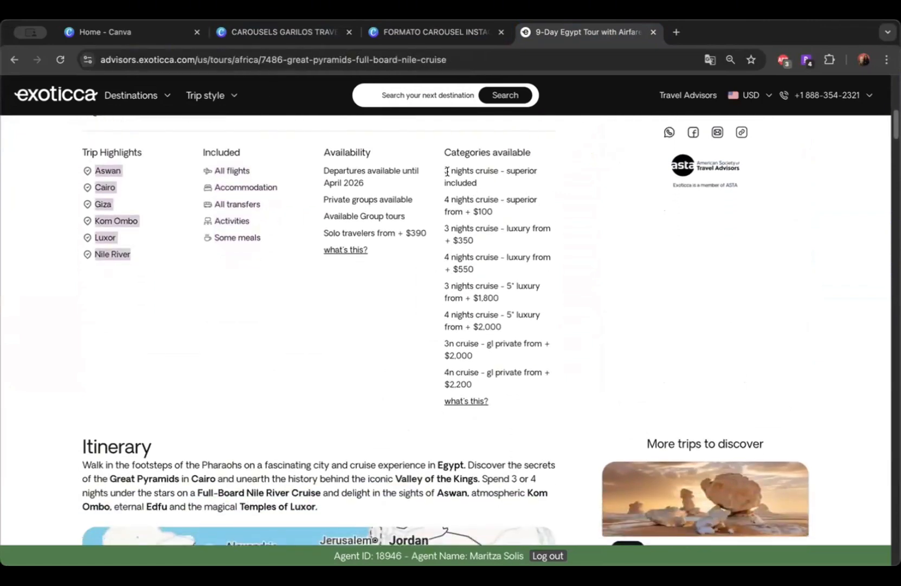
drag(447, 172, 494, 407)
drag(372, 260, 334, 170)
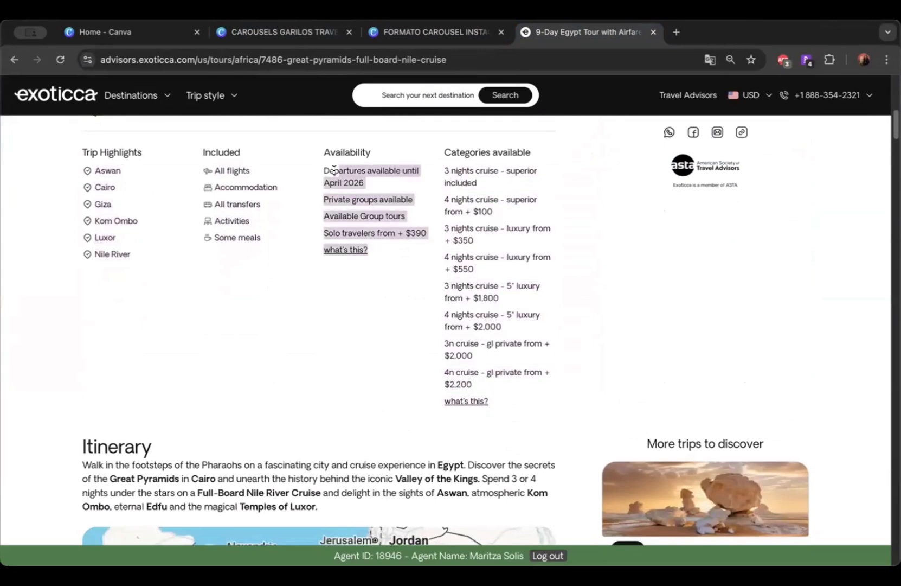
Step: Examine the Egypt tour's itinerary from the route map through the "3rd Day: Cairo - Aswan" section
scroll(397, 320, down, 10)
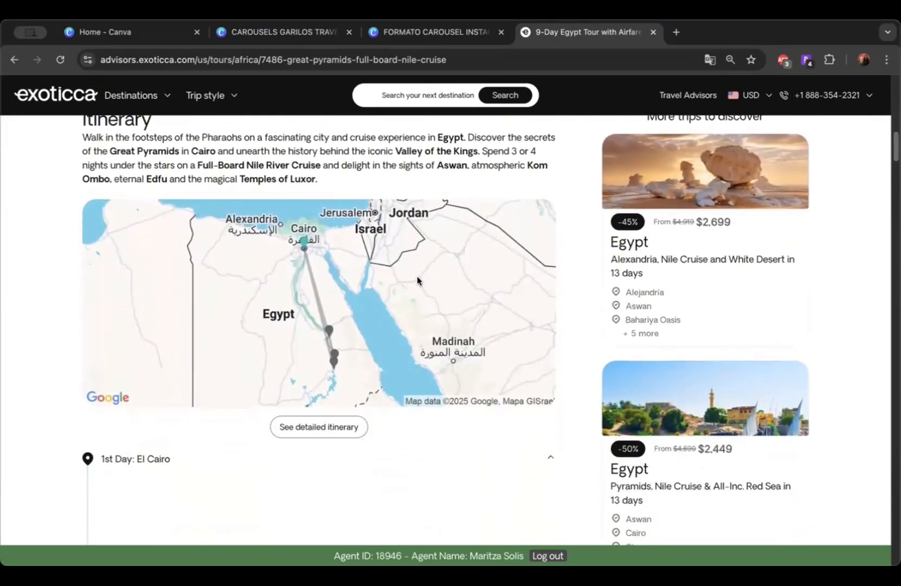
scroll(246, 308, down, 13)
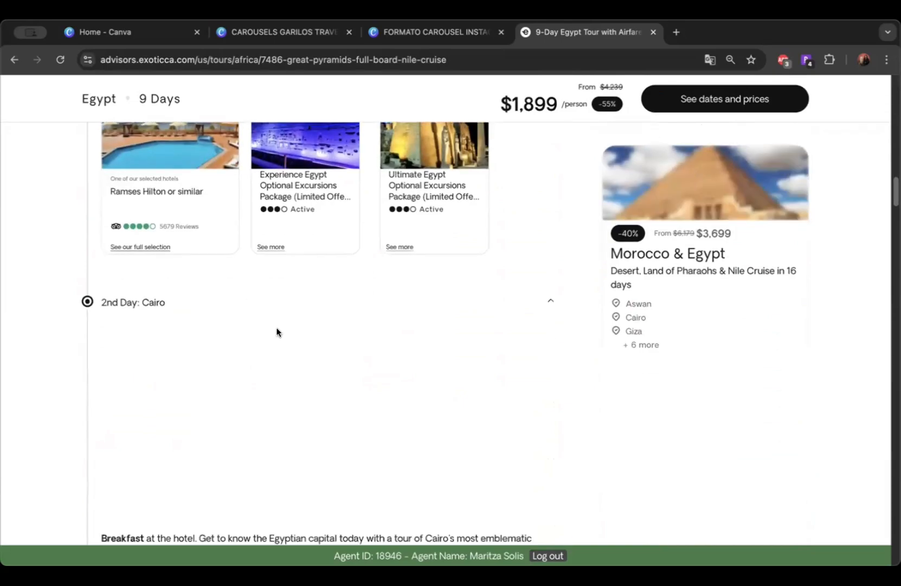
scroll(279, 328, down, 15)
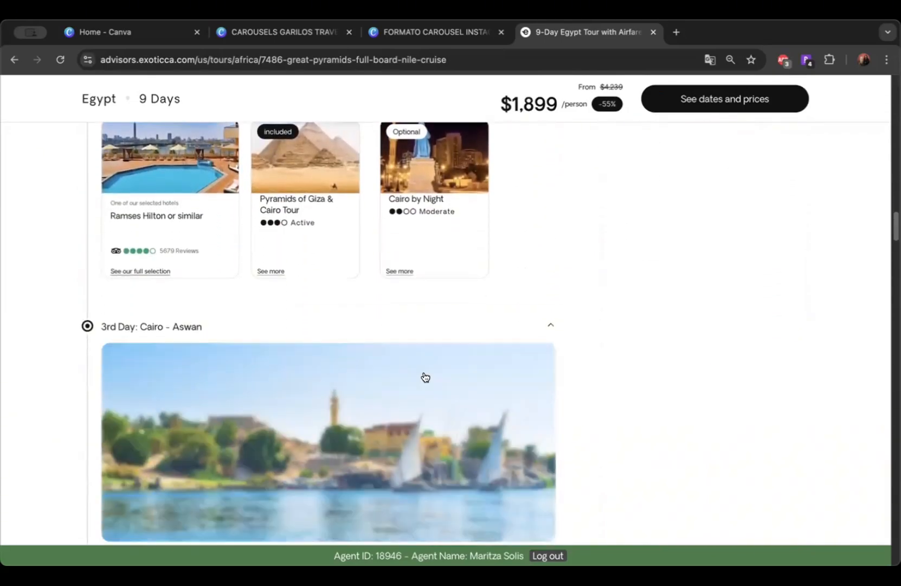
scroll(453, 368, down, 8)
scroll(445, 364, up, 10)
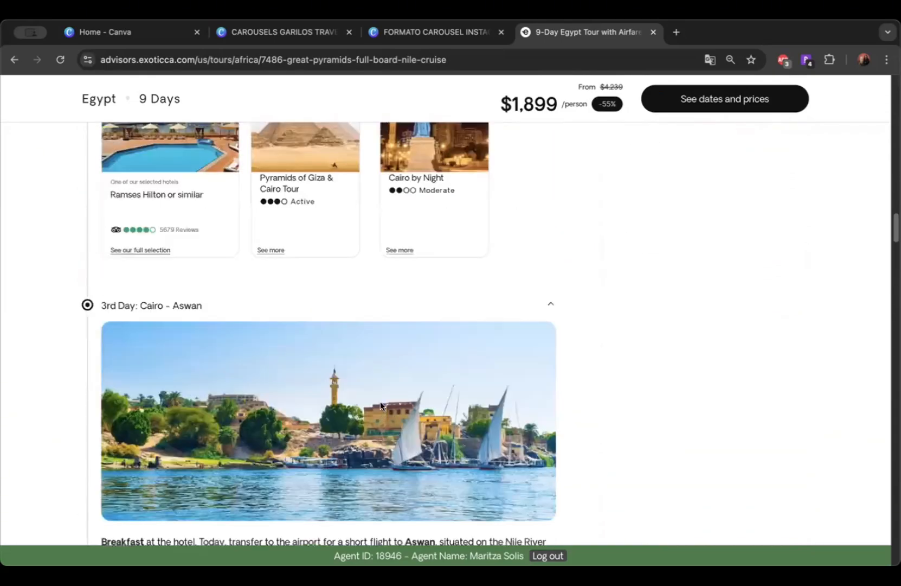
Step: Examine the 3rd day's Aswan Tour & Felucca Boat Cruise details, highlighting the description and browsing the activity's photos
scroll(380, 401, down, 7)
scroll(181, 439, down, 3)
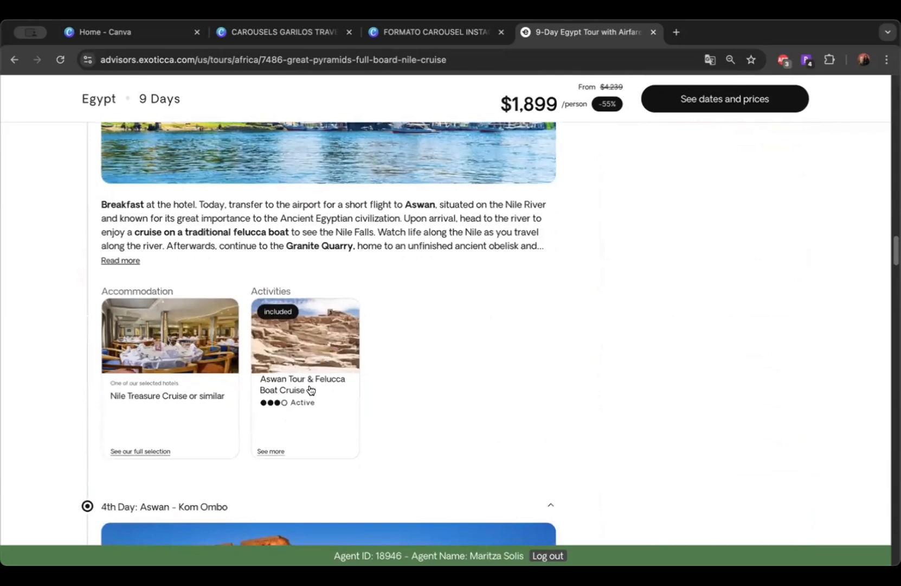
click(281, 324)
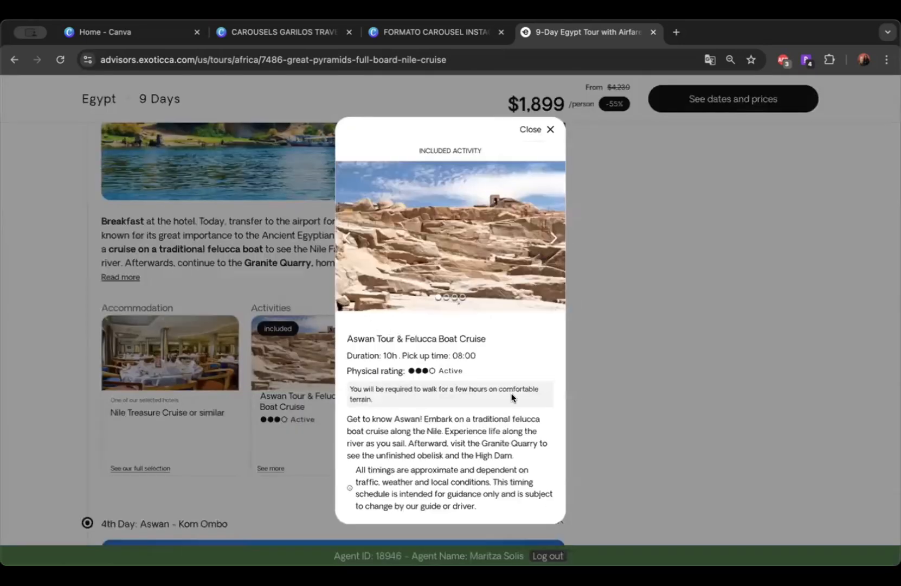
drag(349, 416, 484, 502)
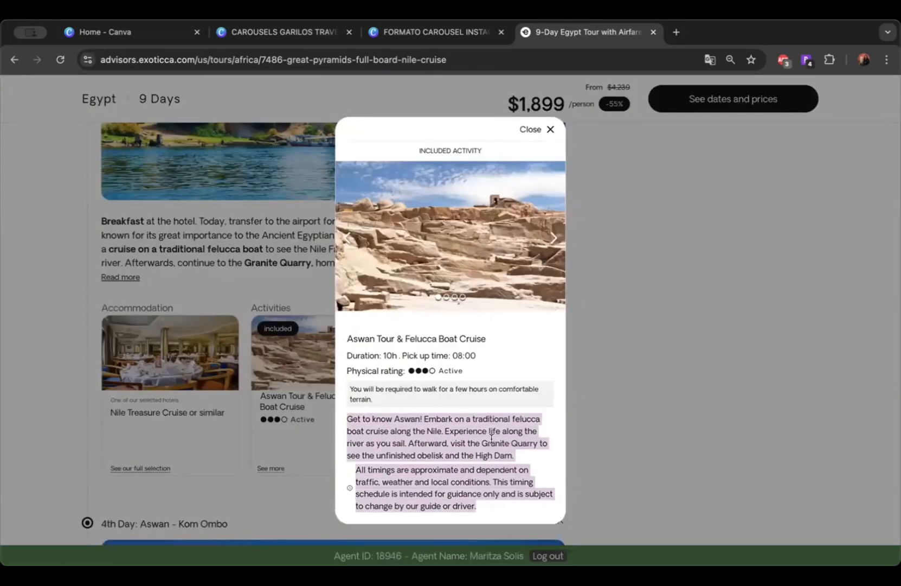
click(554, 238)
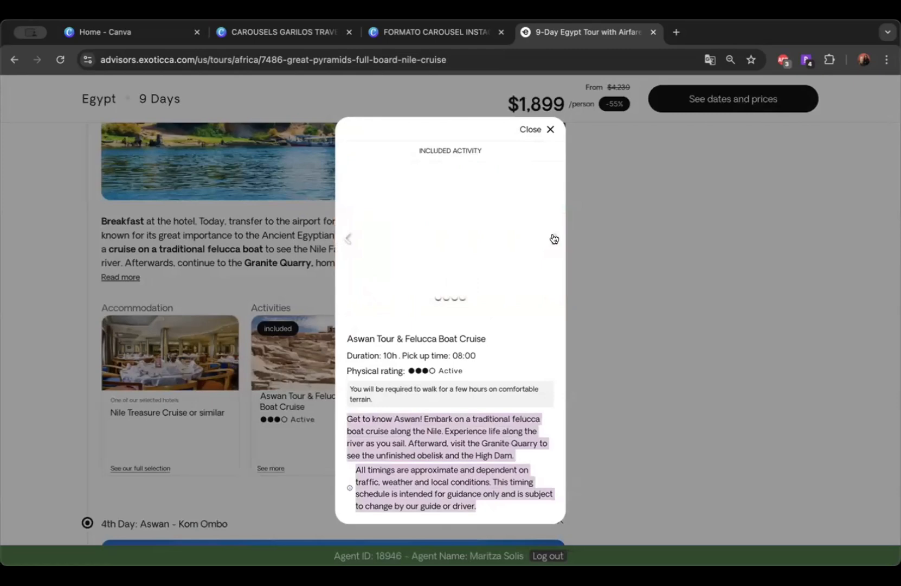
click(550, 240)
click(609, 250)
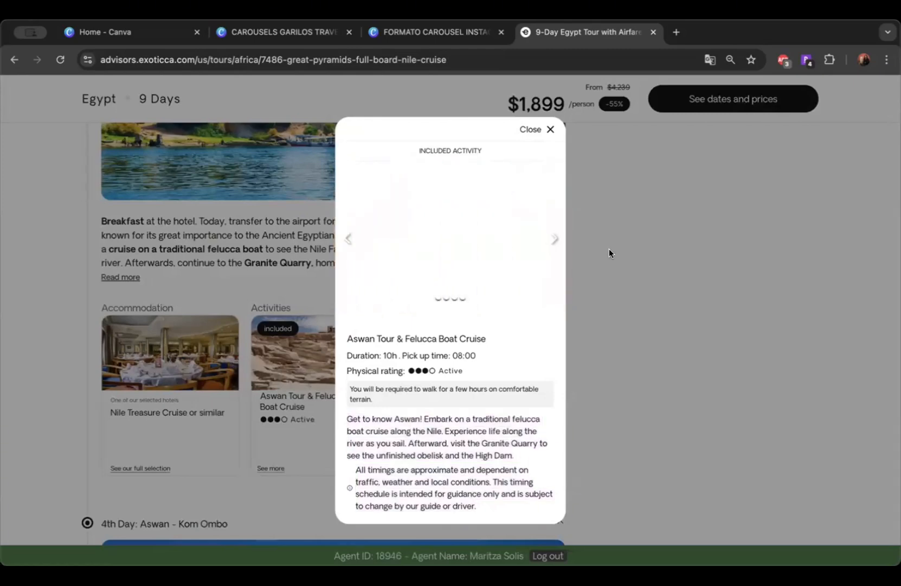
Step: Examine the 4th day's Highlights of Kom Ombo Tour details and close them
scroll(584, 286, down, 7)
scroll(480, 302, down, 5)
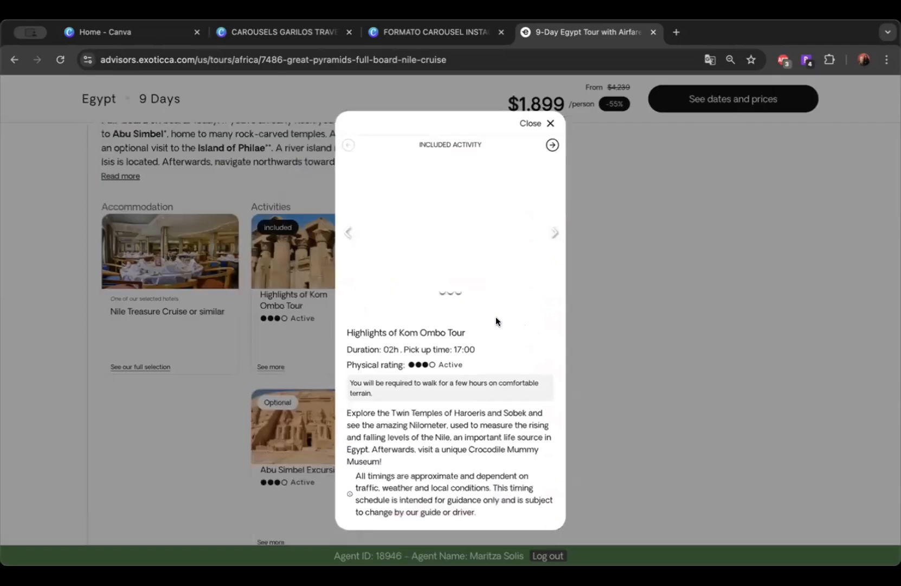
click(580, 245)
Step: Examine the departure city and passenger options above the tour's departure calendar, browsing the listed cities and their prices
scroll(534, 299, down, 14)
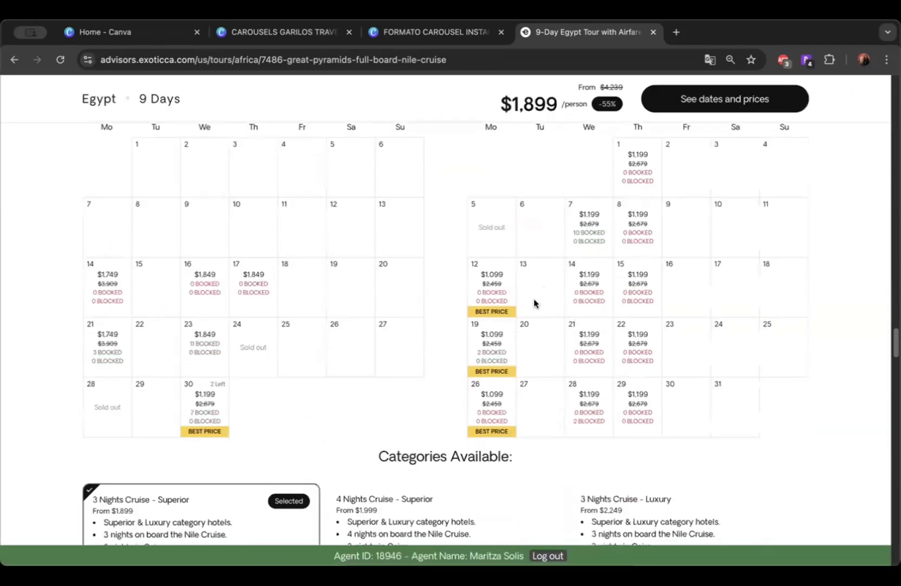
scroll(534, 299, up, 5)
scroll(534, 299, down, 4)
scroll(534, 299, up, 2)
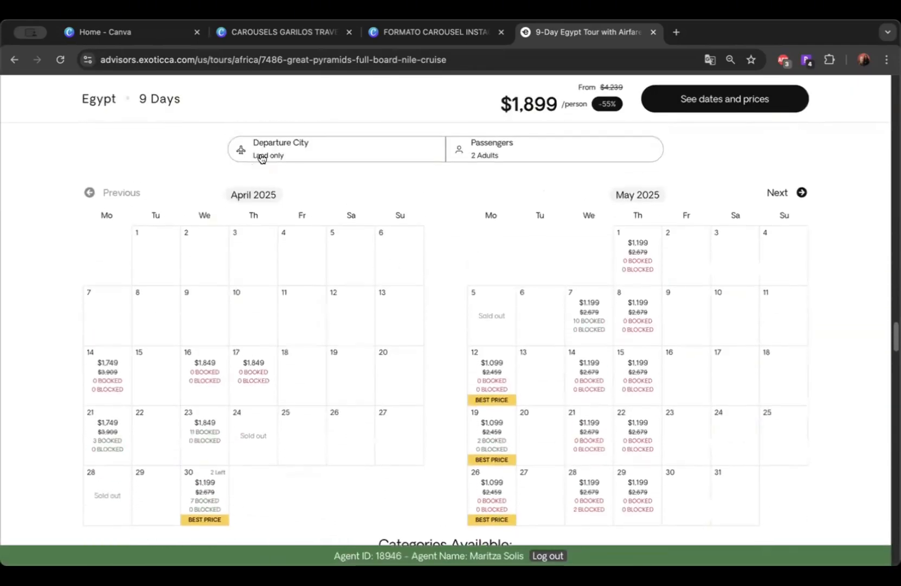
click(318, 147)
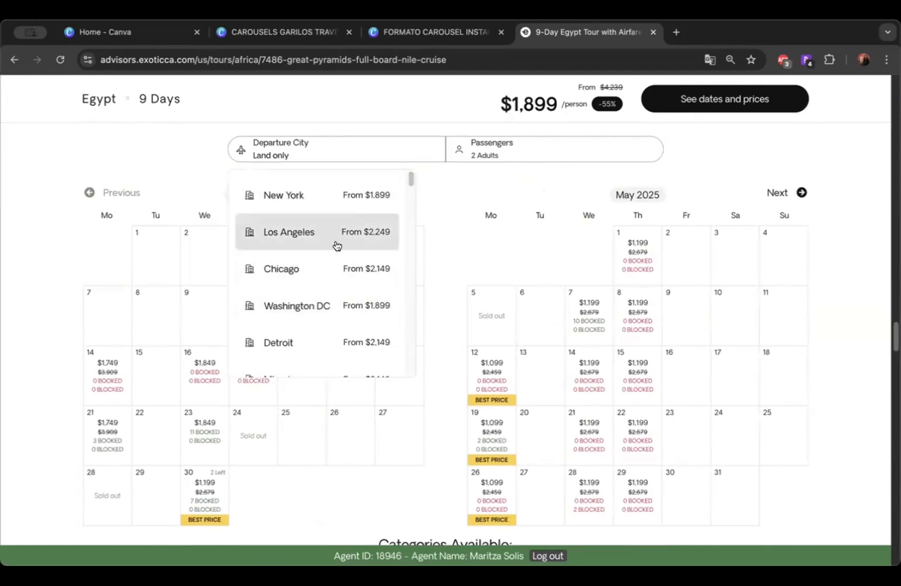
scroll(368, 288, down, 3)
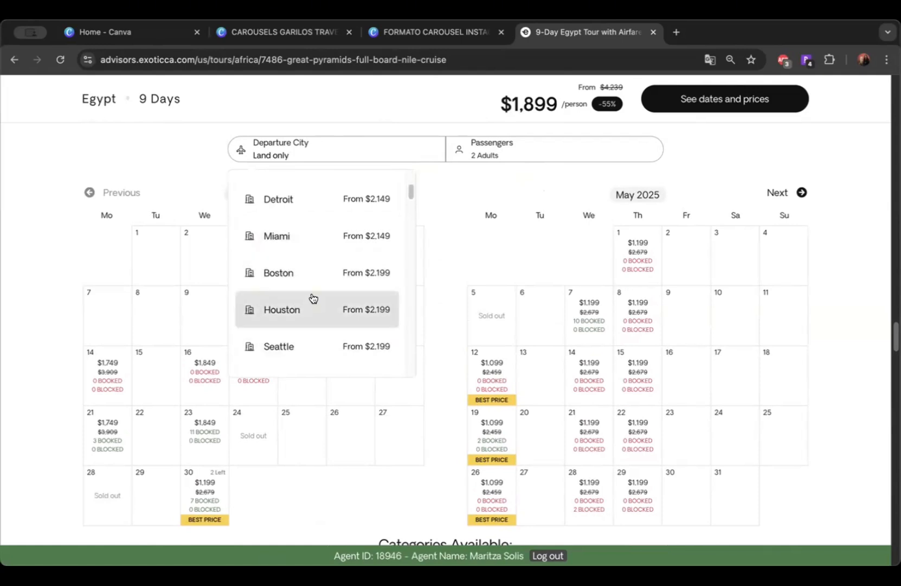
click(489, 176)
click(324, 153)
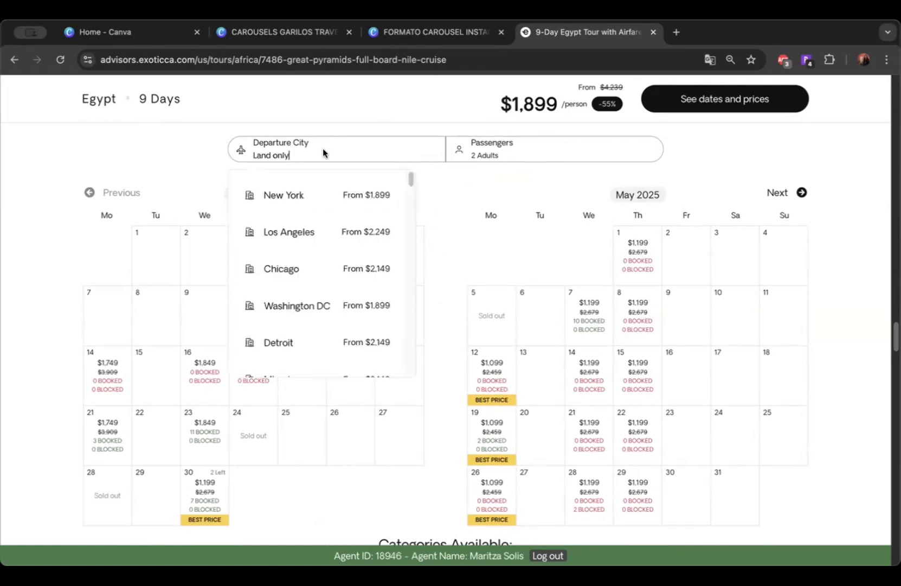
click(459, 193)
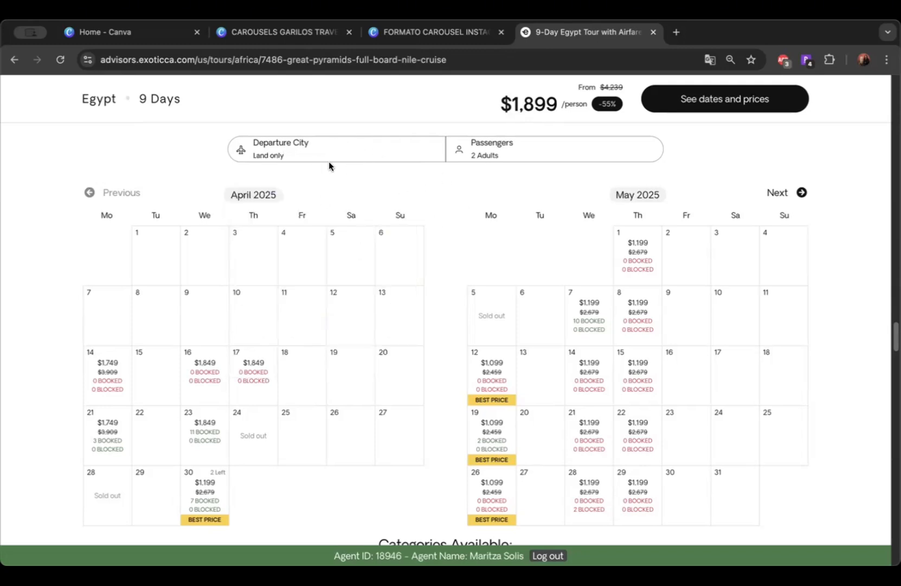
click(319, 148)
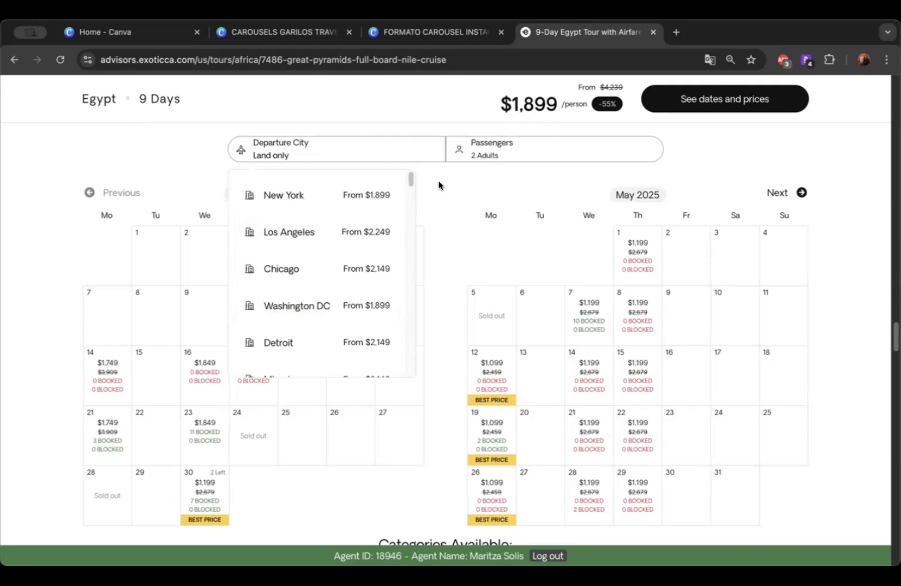
click(537, 145)
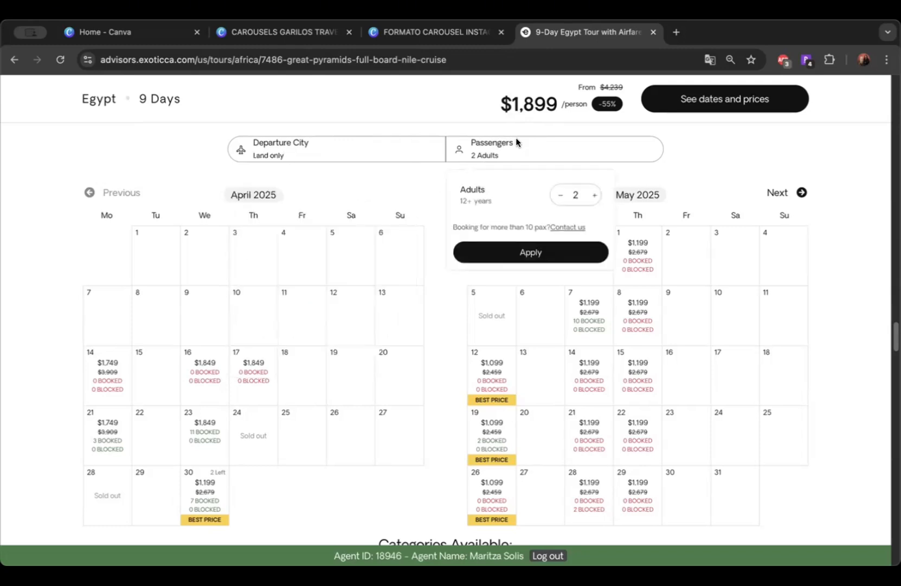
click(419, 212)
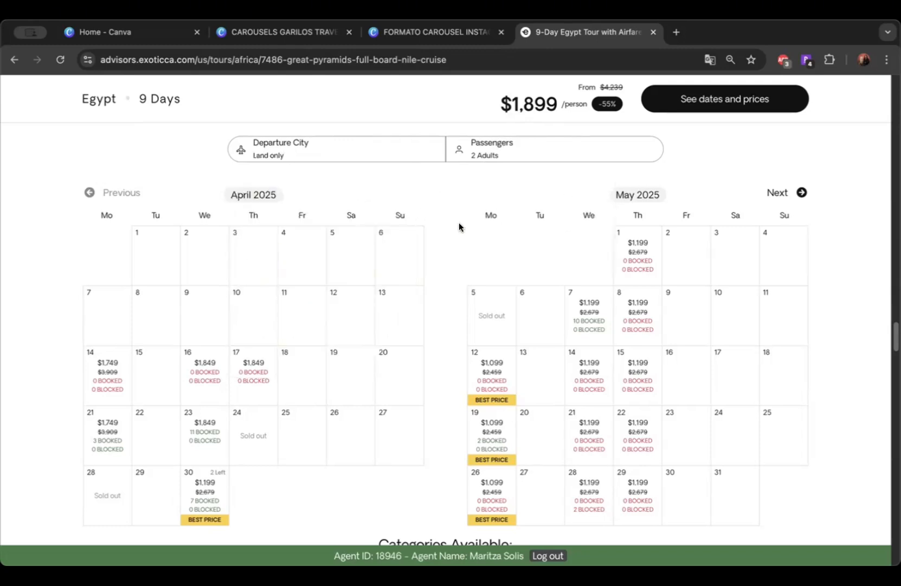
Step: Look at the departure calendar's June 2025 prices and return to the April and May 2025 view
scroll(461, 239, down, 1)
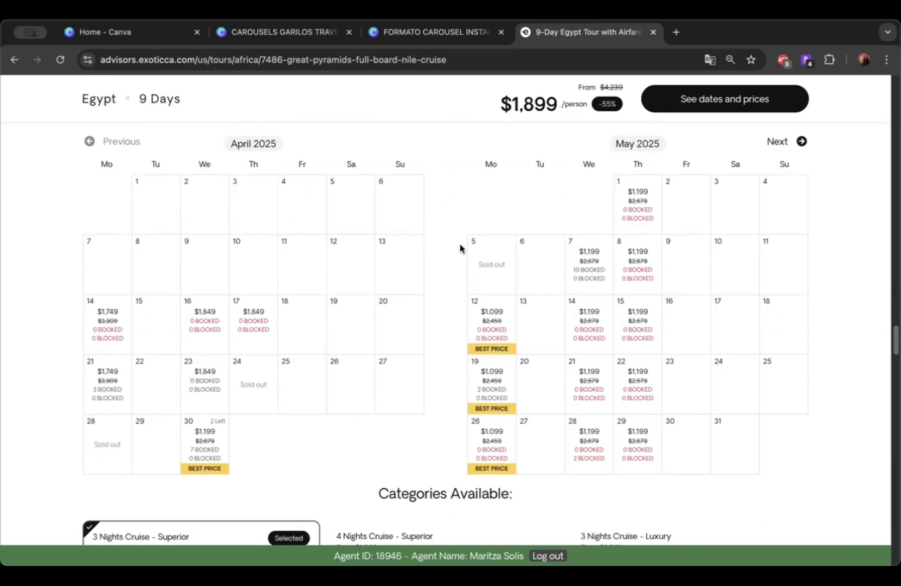
click(802, 141)
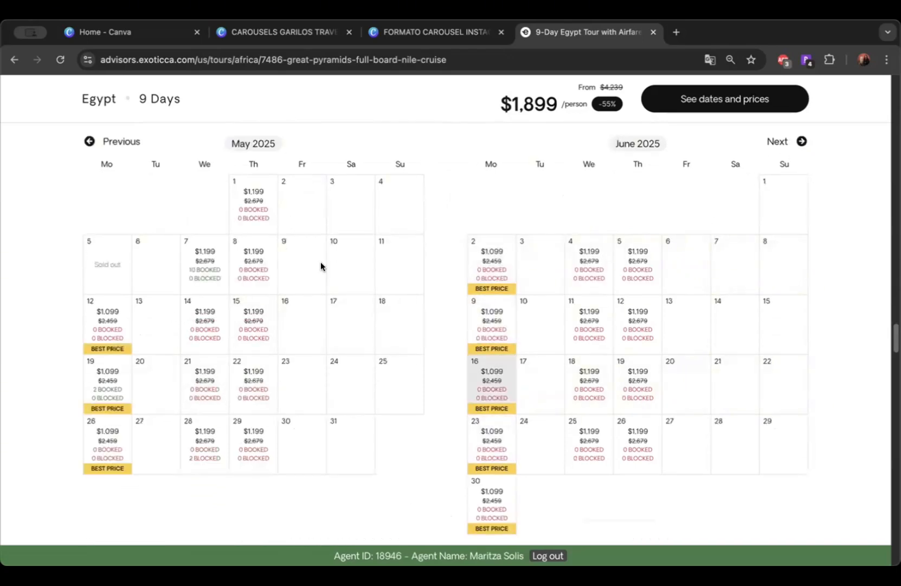
click(102, 137)
Step: Examine the tour's available cruise categories with their prices, the accommodation section and the included activities
scroll(392, 306, down, 6)
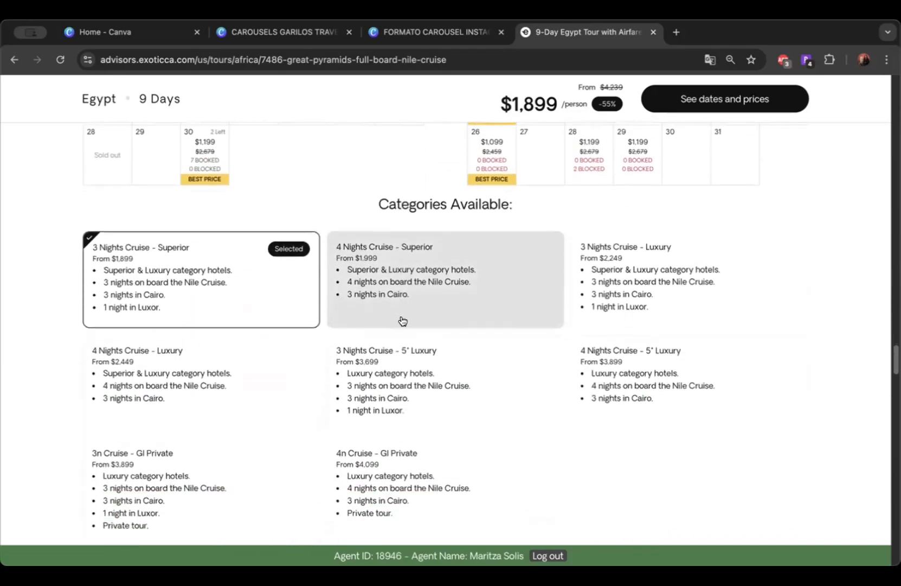
scroll(411, 321, down, 1)
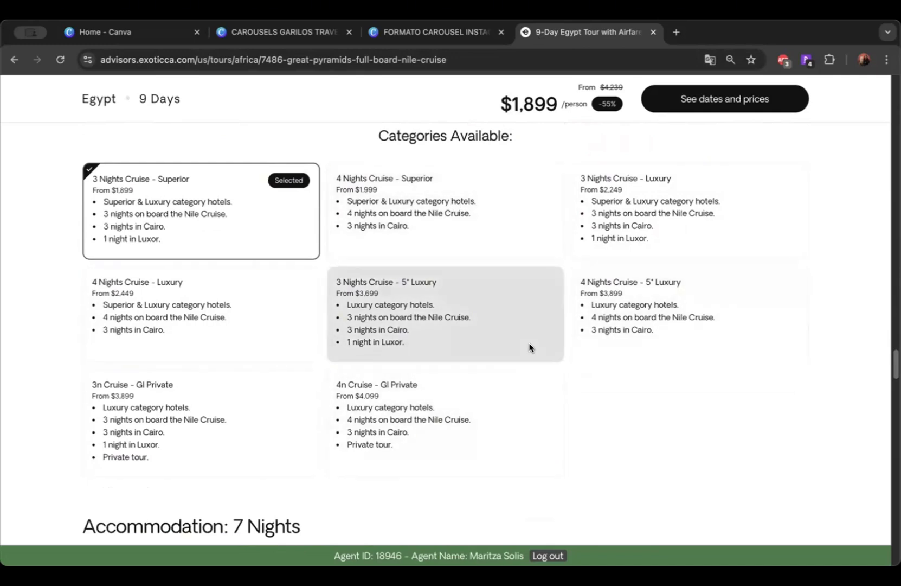
scroll(591, 380, down, 5)
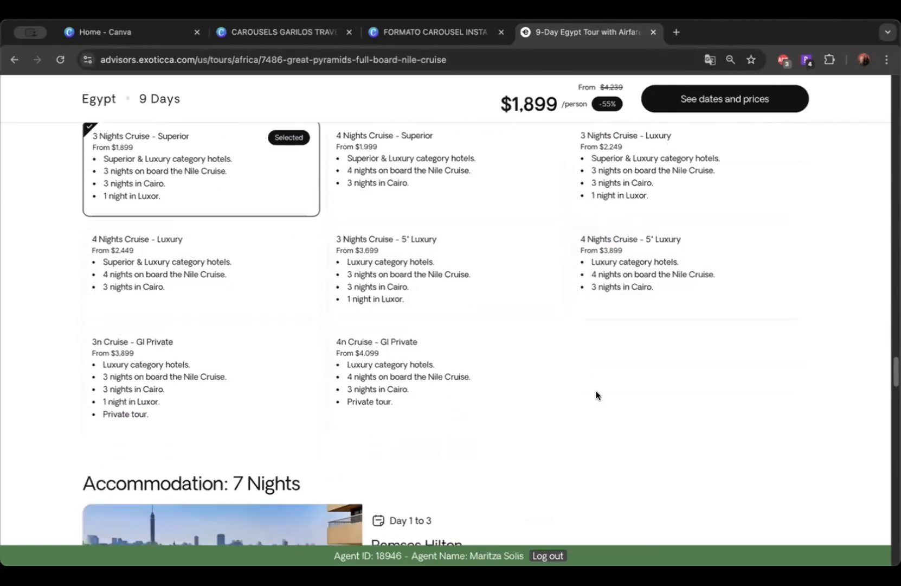
scroll(642, 198, up, 2)
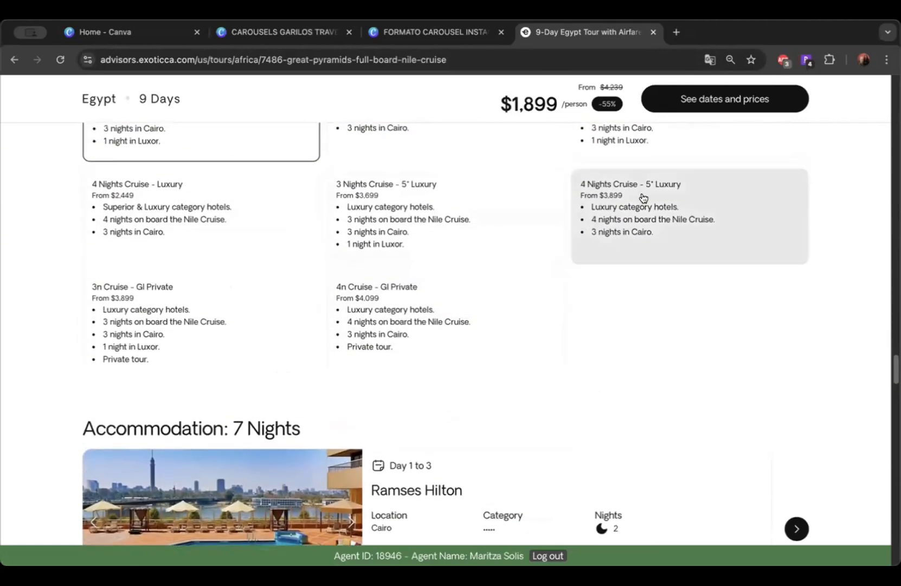
scroll(644, 308, down, 3)
scroll(640, 302, down, 4)
scroll(638, 365, down, 5)
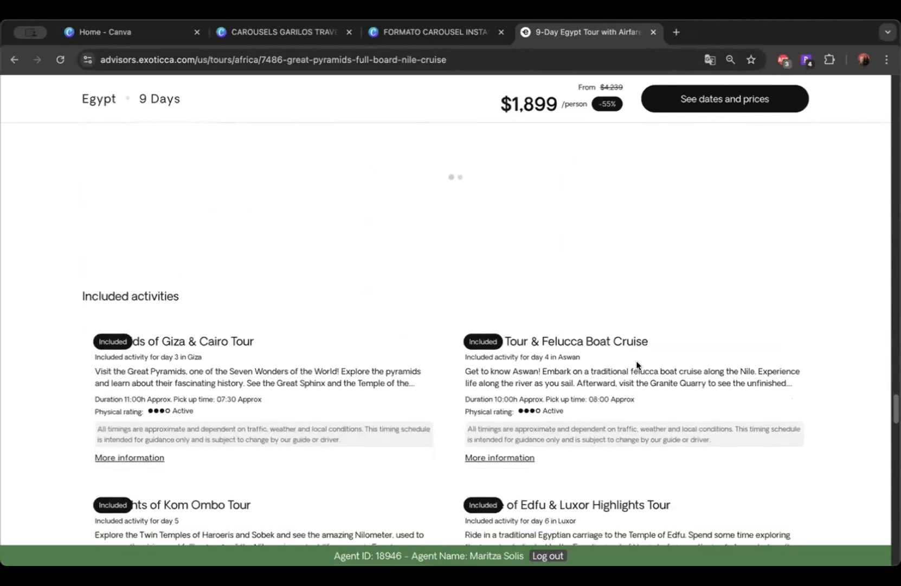
scroll(635, 368, up, 8)
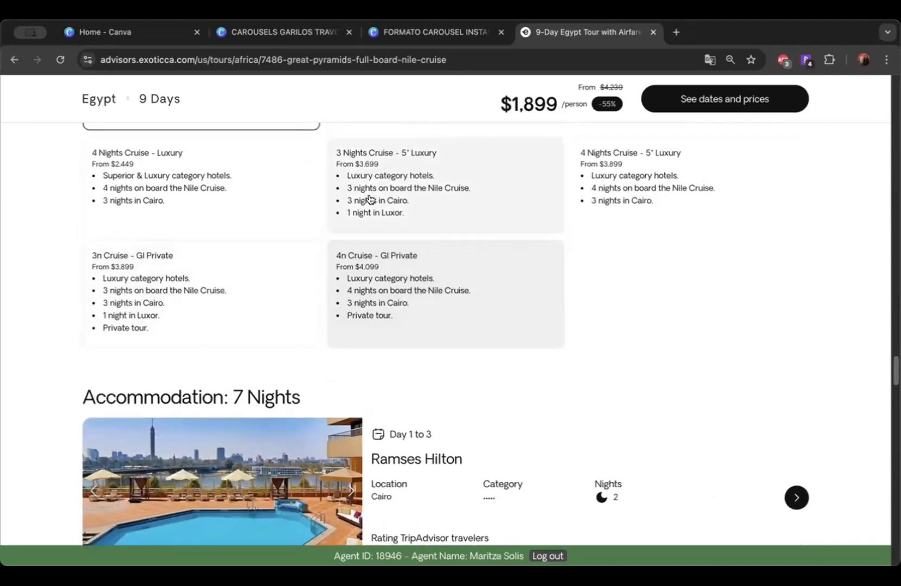
scroll(650, 302, down, 4)
scroll(633, 364, down, 12)
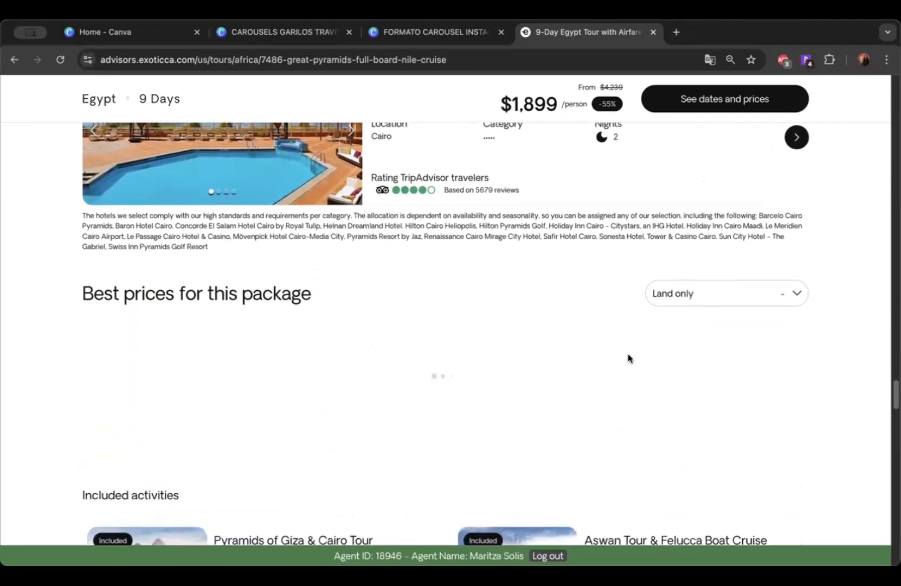
Step: Examine the tour's price inclusions, exclusions and traveler reviews, and return to the trip's title and price at the page's start
scroll(587, 341, down, 15)
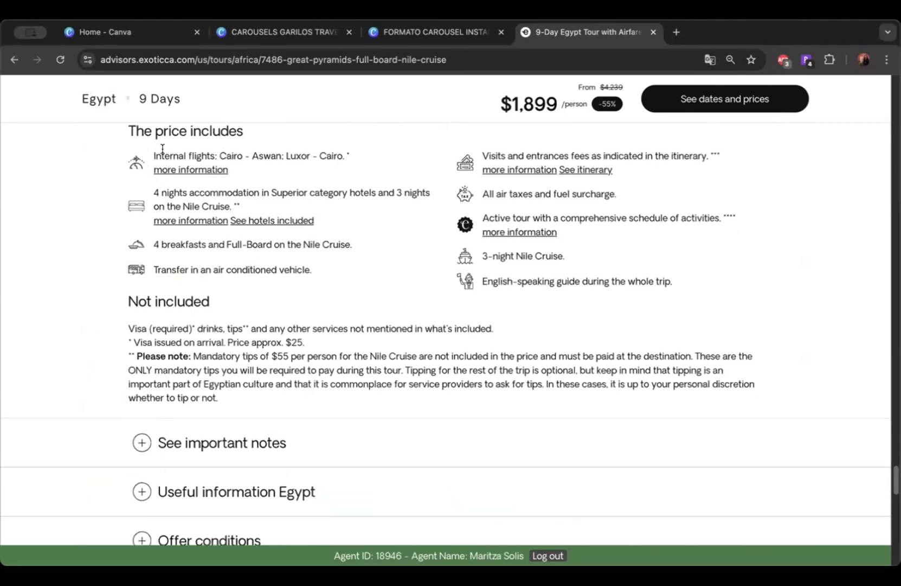
scroll(456, 332, up, 1)
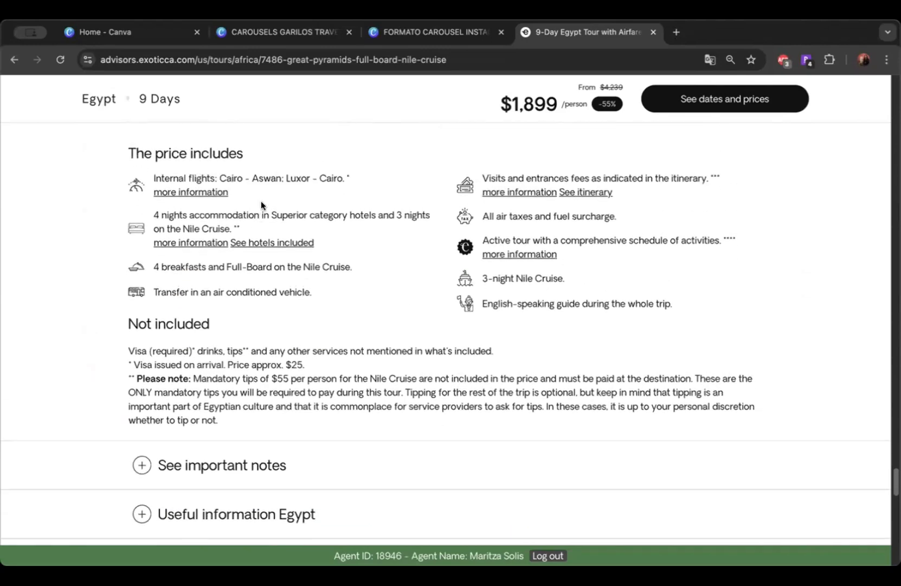
scroll(388, 306, down, 5)
scroll(386, 303, up, 2)
scroll(388, 306, down, 8)
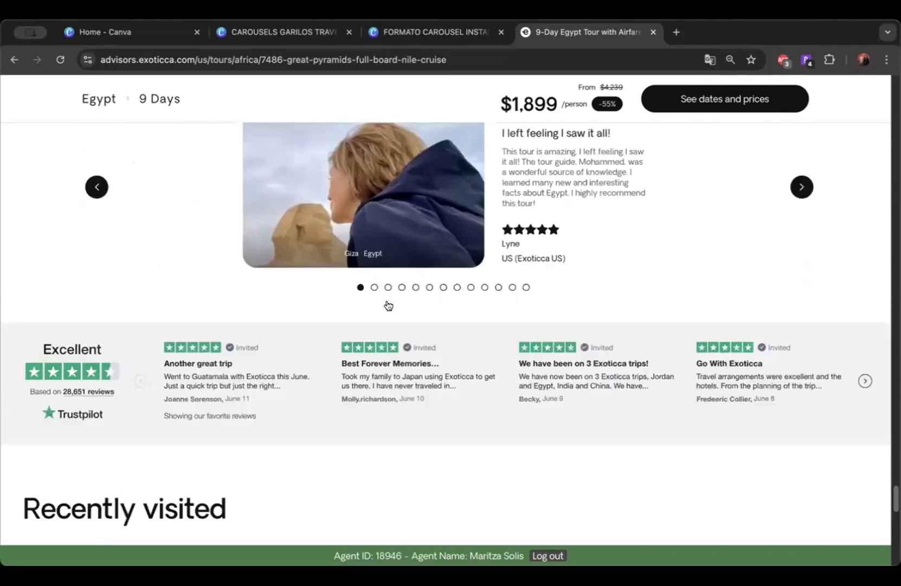
scroll(544, 300, up, 15)
scroll(544, 297, up, 15)
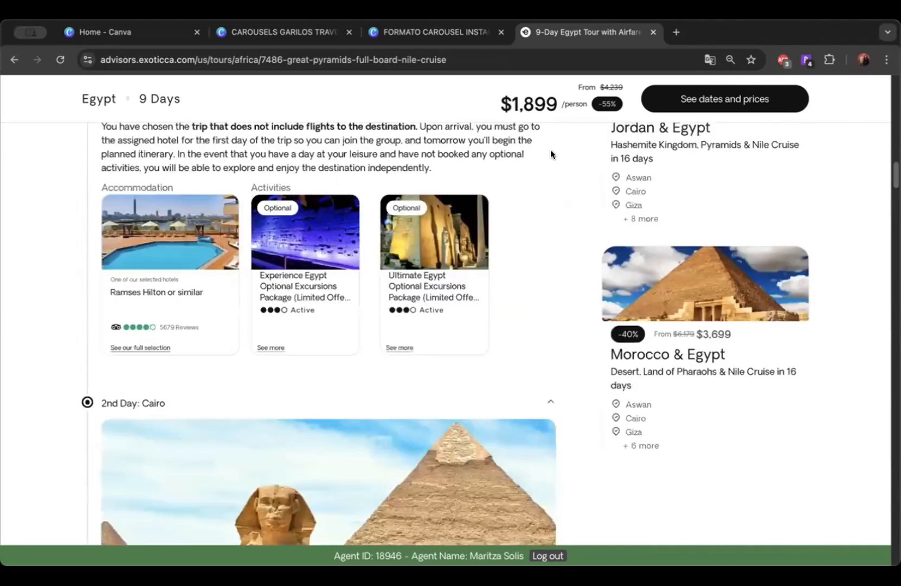
scroll(543, 177, up, 10)
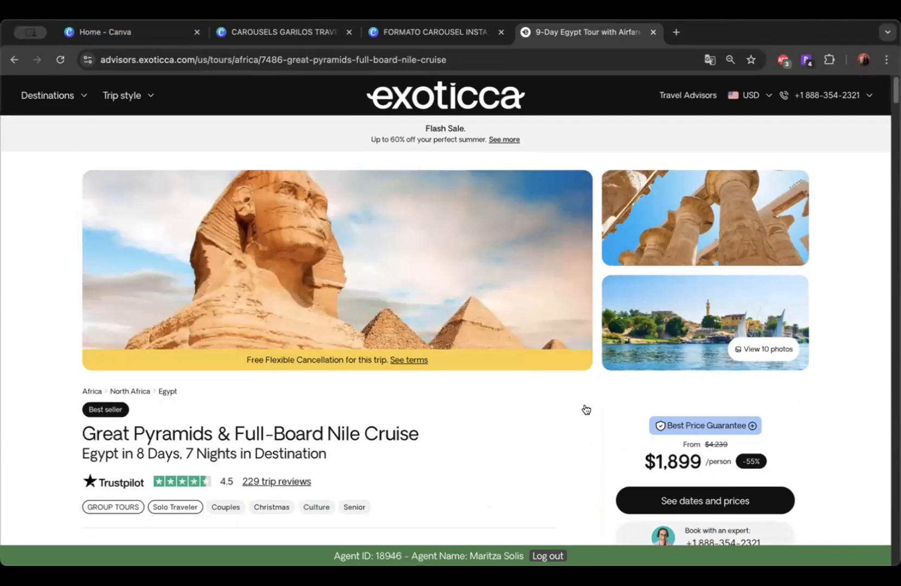
scroll(585, 407, down, 3)
Step: Switch to the Canva home page and create a blank Instagram Post (4:5) design
click(155, 33)
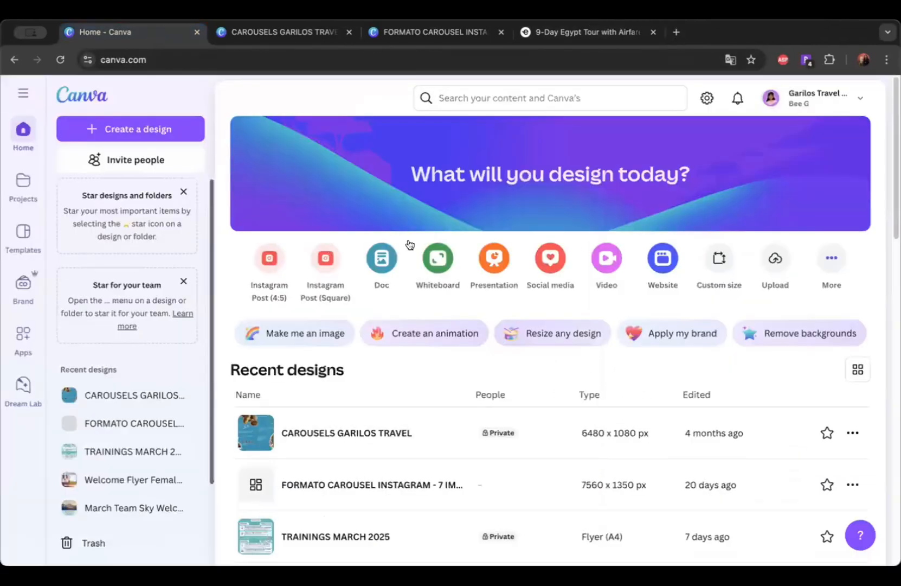
click(146, 129)
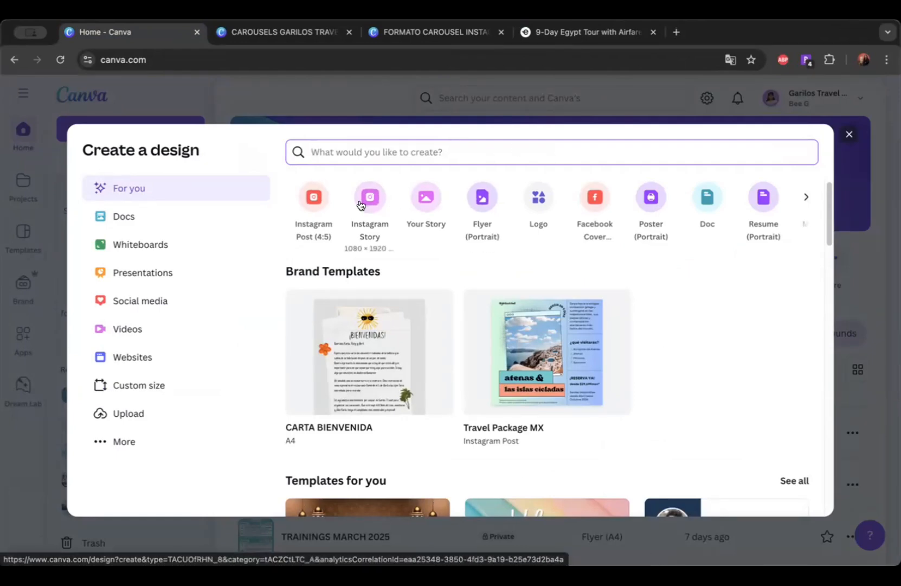
click(303, 235)
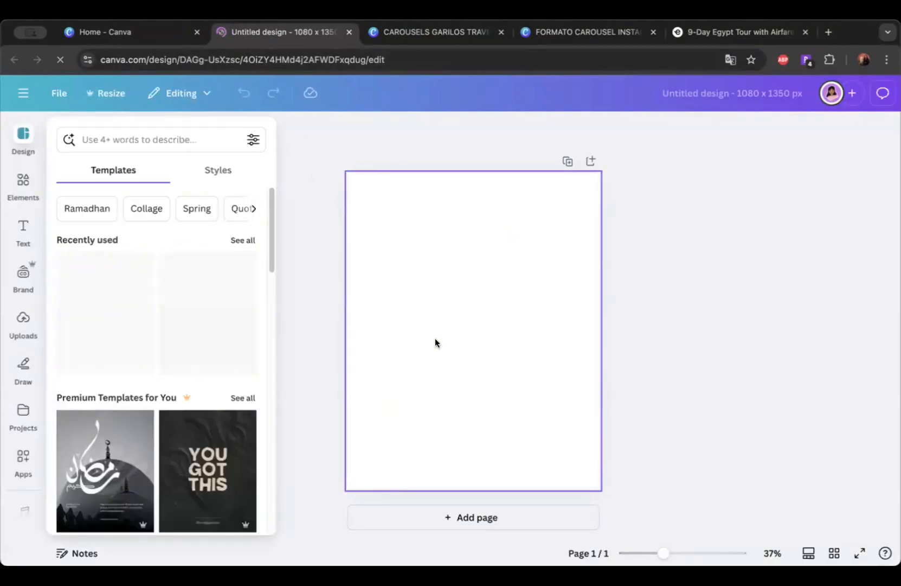
Step: Compare the blank post with the "FORMATO CAROUSEL INSTAGRAM - 7 IMAGENES" design, return to the untitled design and dismiss its template suggestions
click(569, 27)
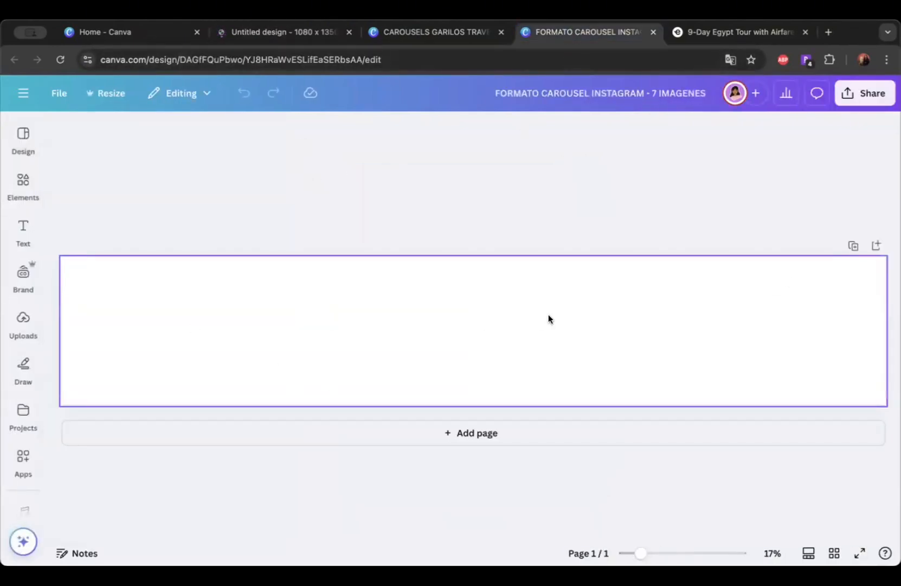
click(284, 30)
click(666, 220)
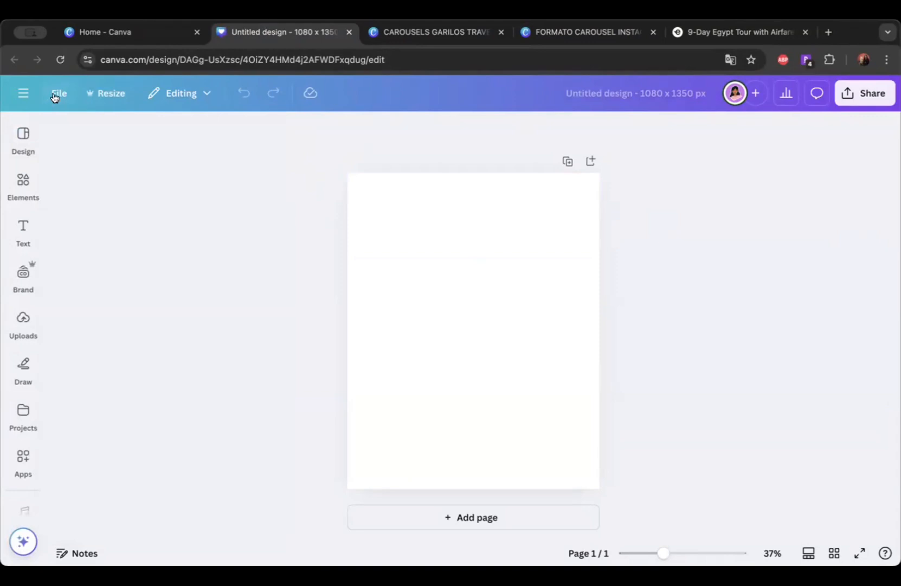
Step: Set the custom resize width of the blank post to 6480 px, with the height at 1350 px
click(113, 95)
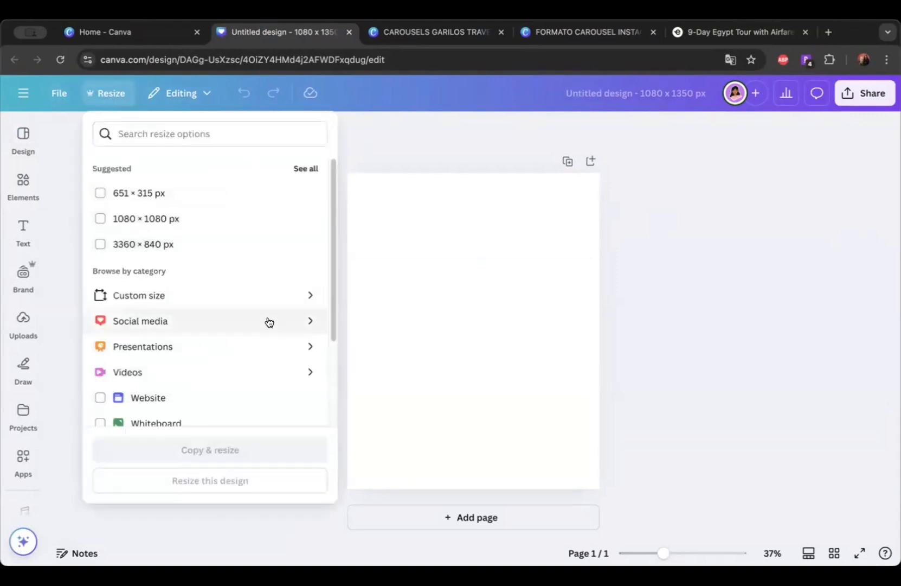
click(159, 298)
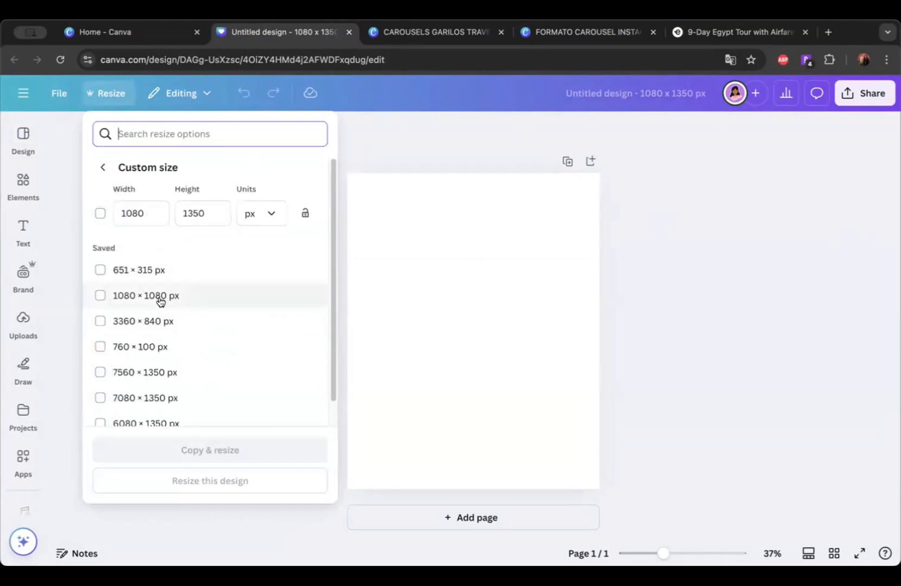
click(150, 212)
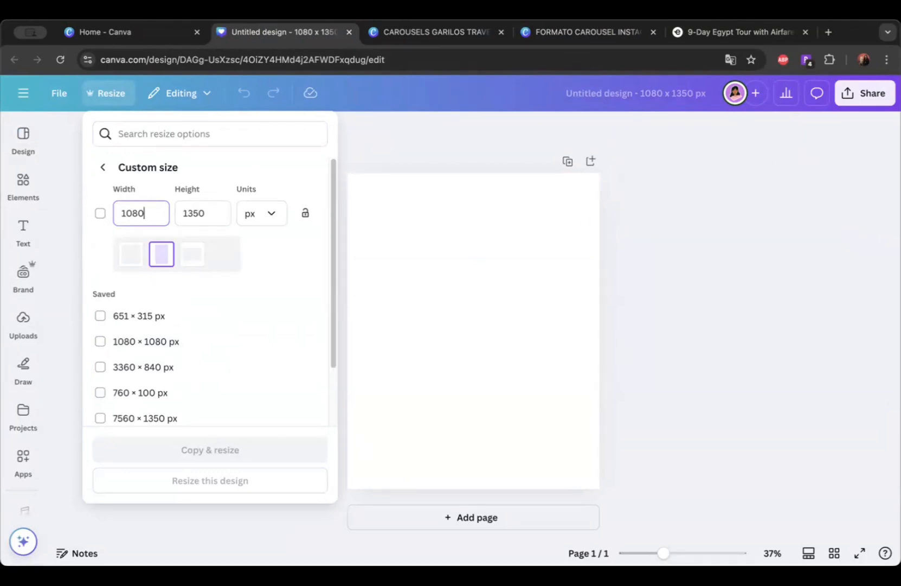
drag(146, 213, 123, 209)
click(159, 211)
drag(156, 213, 82, 210)
text(480)
key(BackSpace)
key(BackSpace)
key(BackSpace)
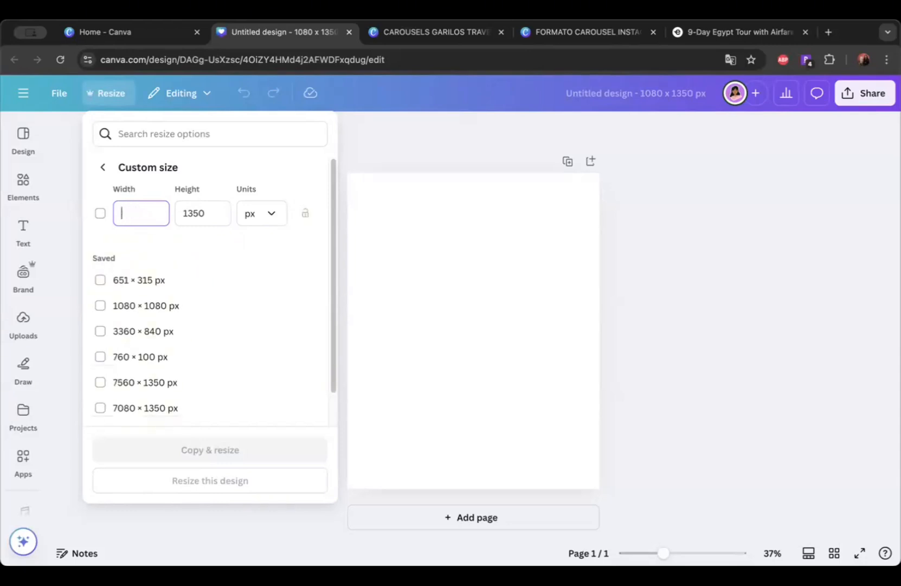
text(6480)
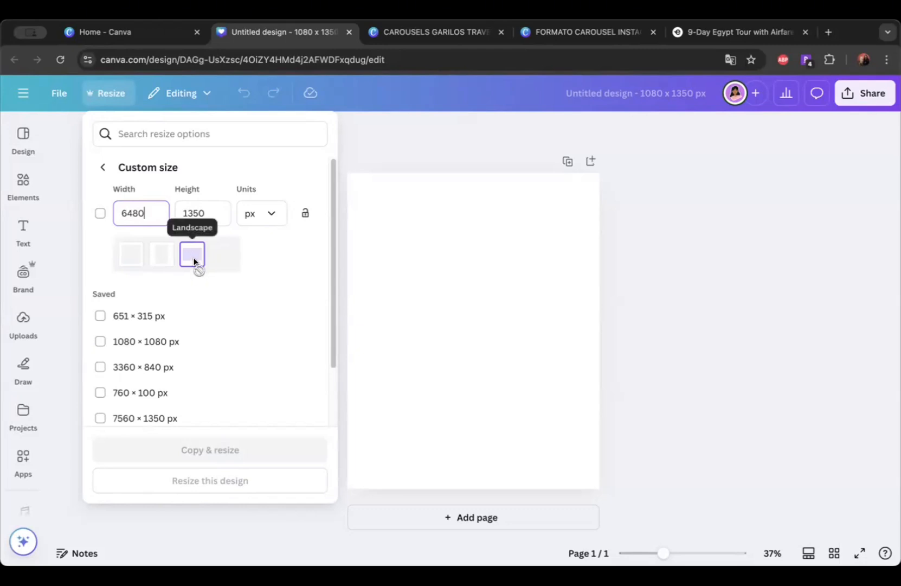
Step: Select the custom 6480 × 1350 px size and resize the current design itself rather than a copy
click(99, 214)
click(101, 215)
click(101, 215)
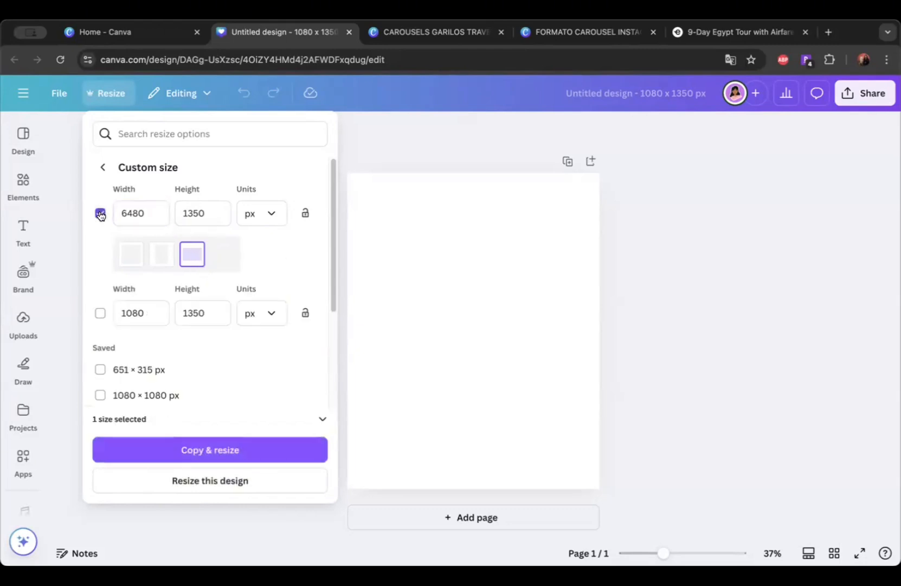
click(226, 483)
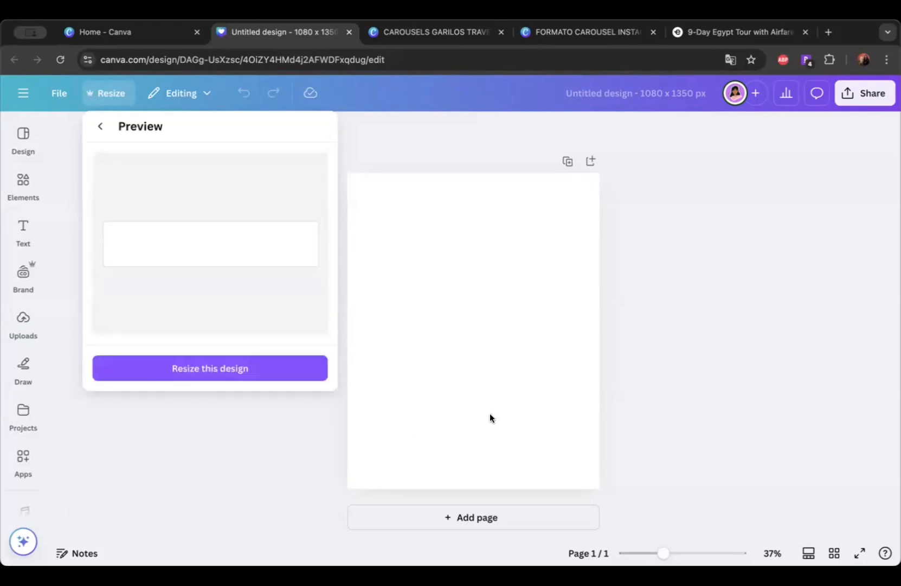
click(196, 371)
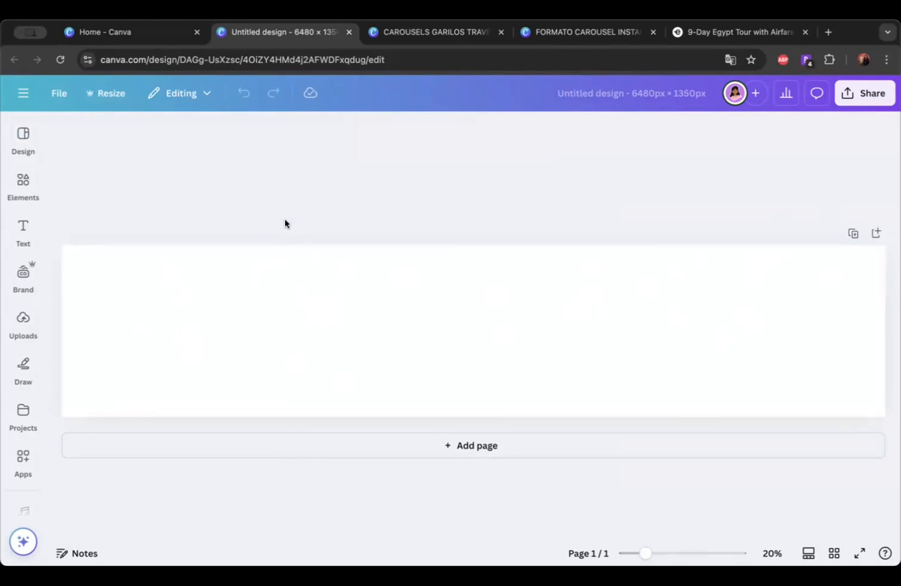
Step: Show the margins on the resized page
click(59, 93)
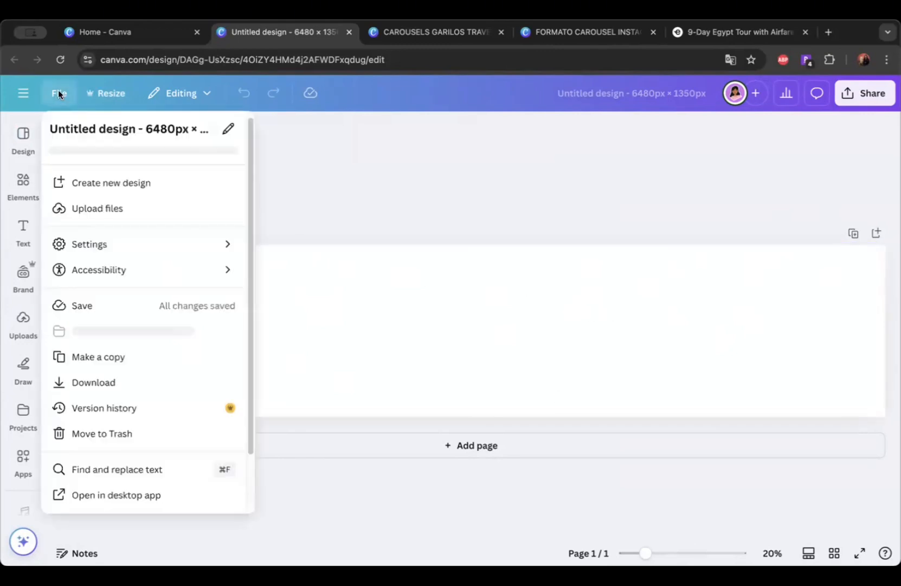
mouse_move(115, 245)
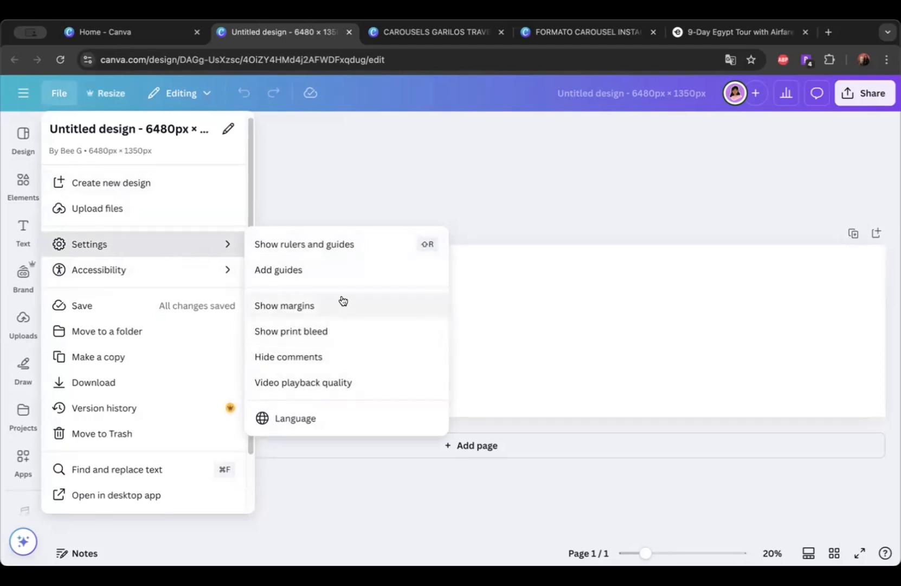
click(313, 308)
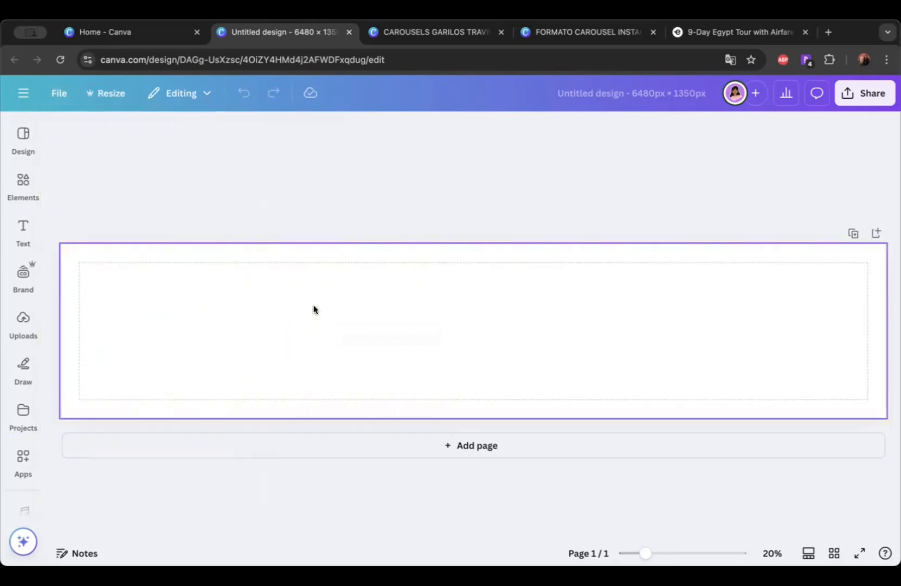
Step: Add custom guides that divide the page into 6 columns with a 0 px gap and 0 px margin
click(62, 93)
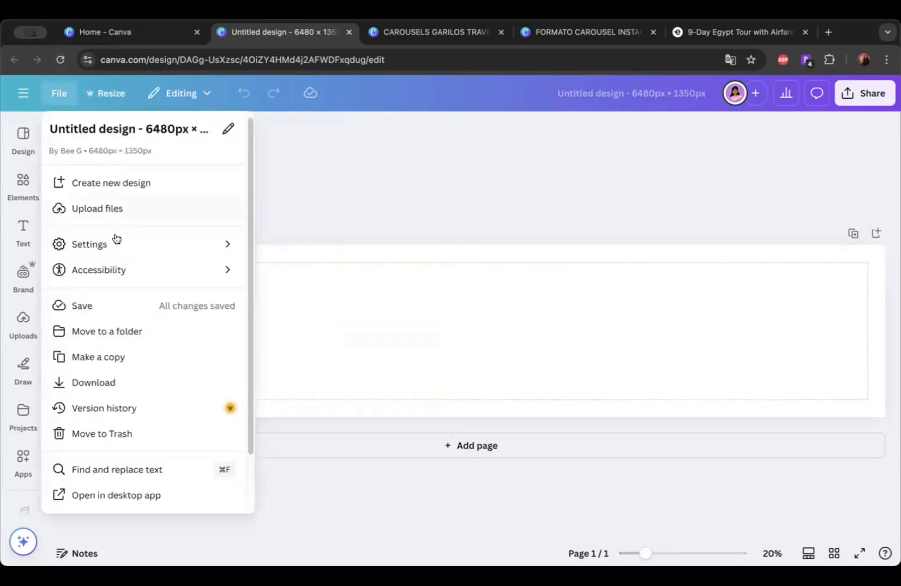
mouse_move(122, 246)
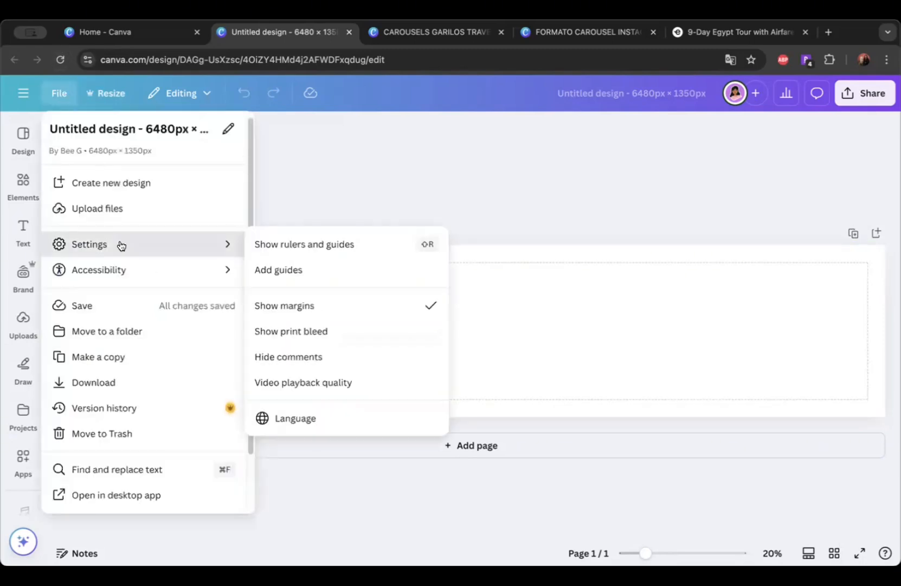
click(298, 271)
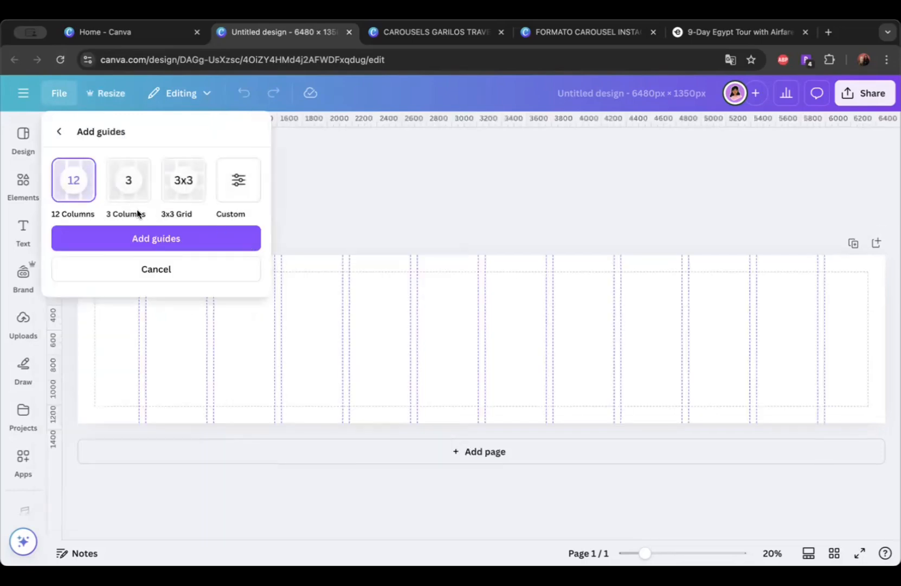
click(237, 183)
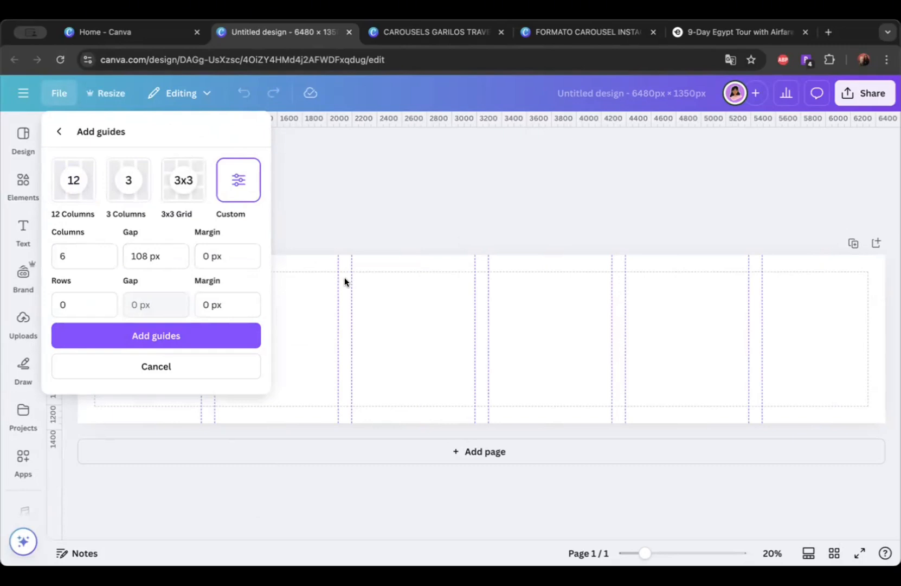
drag(177, 255, 132, 254)
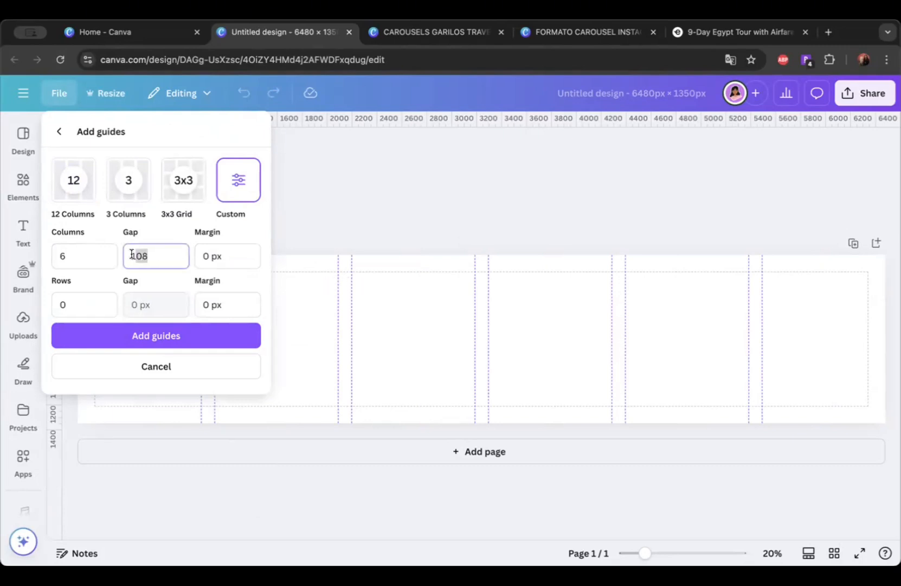
text(0)
click(218, 255)
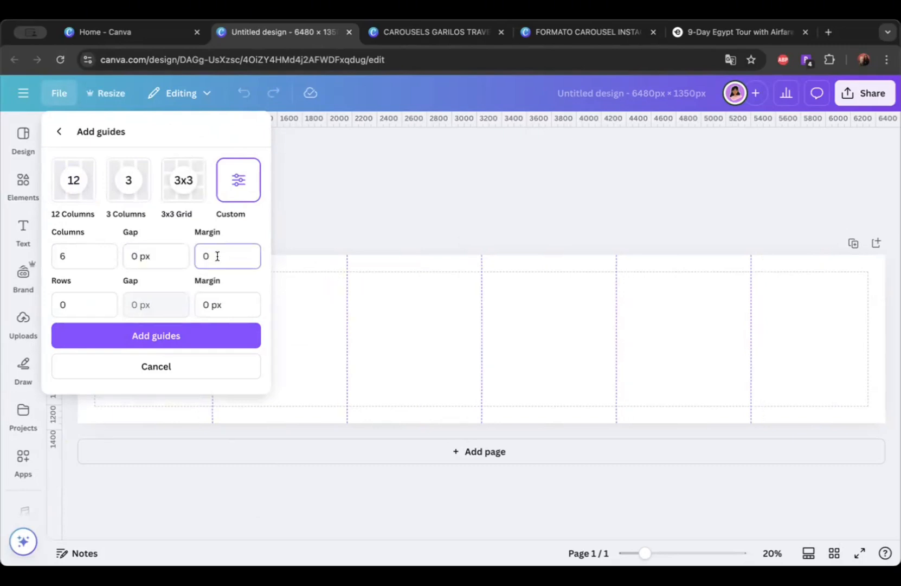
click(169, 339)
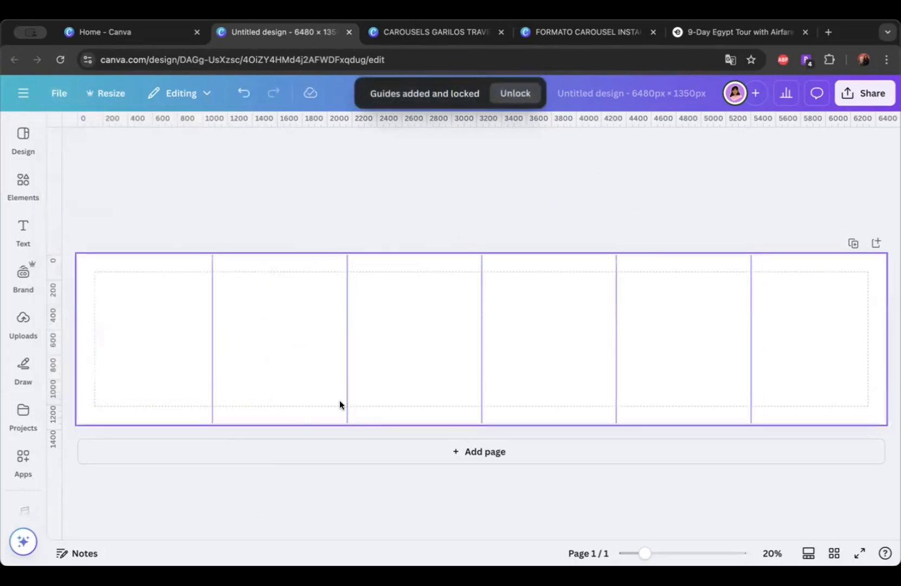
click(211, 285)
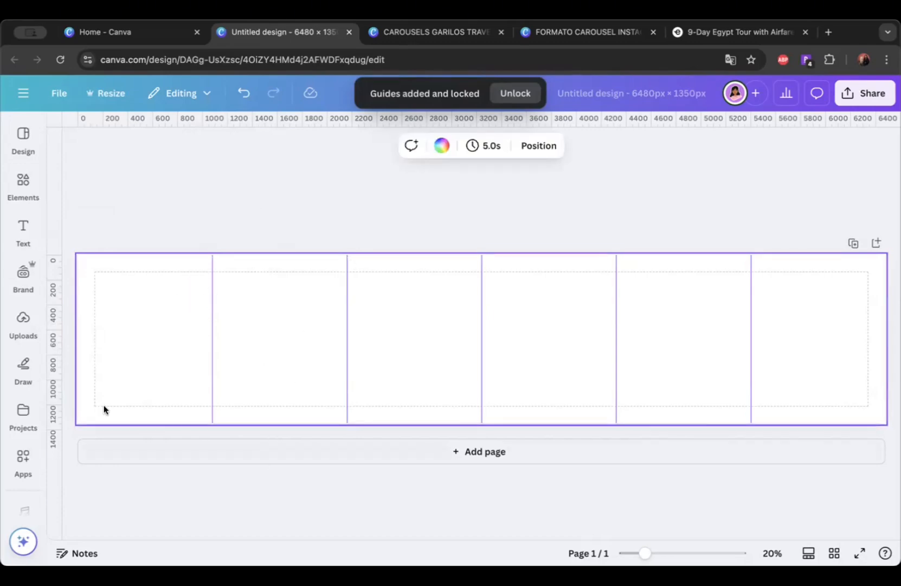
click(428, 212)
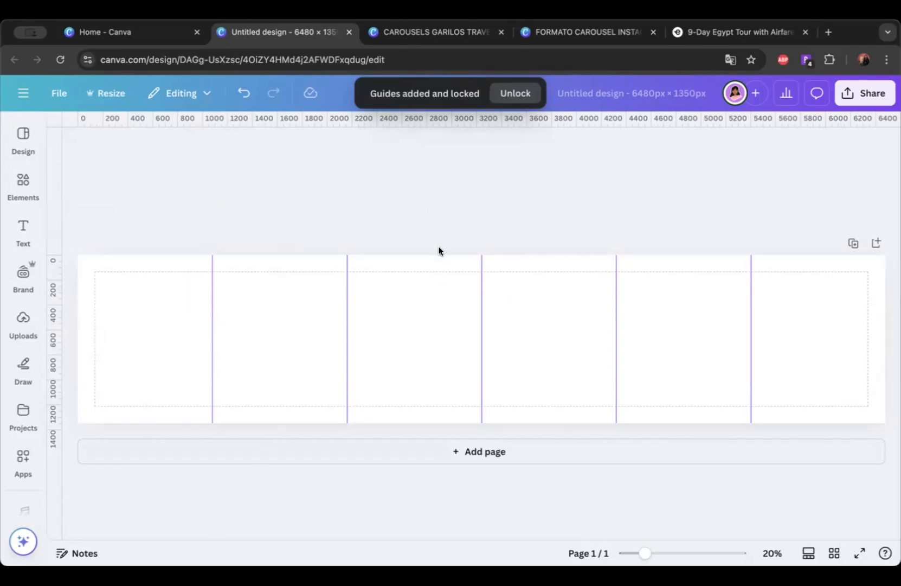
Step: Rename the design as "Egypt Trip 9 Days"
scroll(440, 254, up, 1)
scroll(486, 326, left, 1)
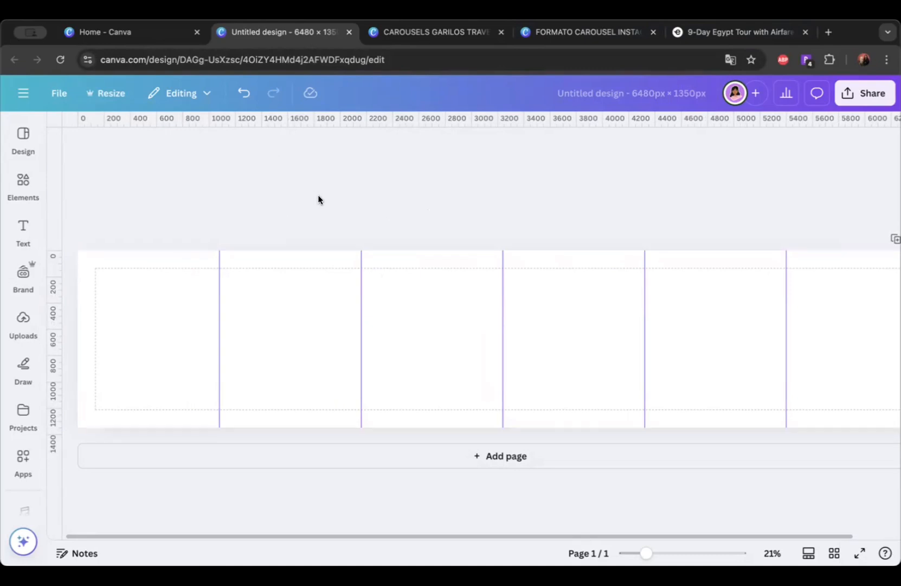
click(647, 92)
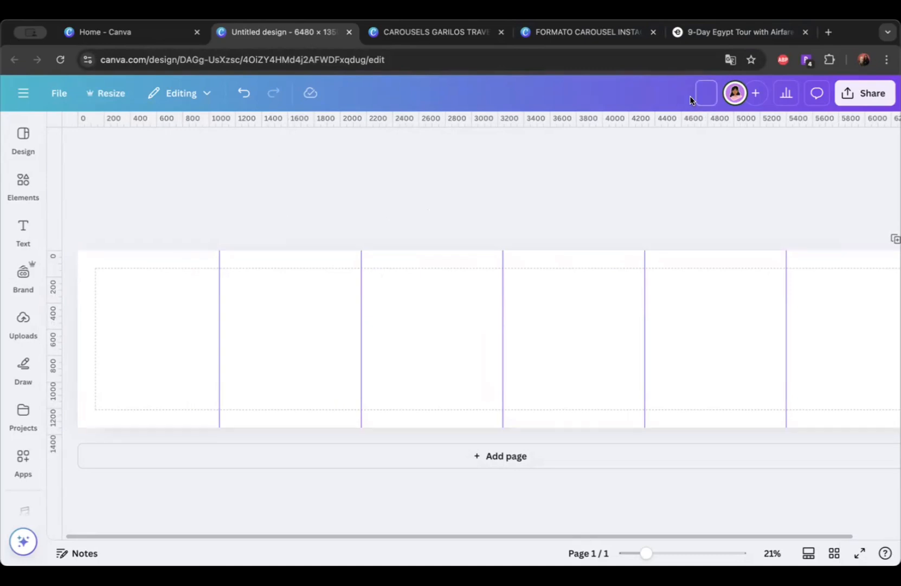
text(Egypt Trip 9 Days)
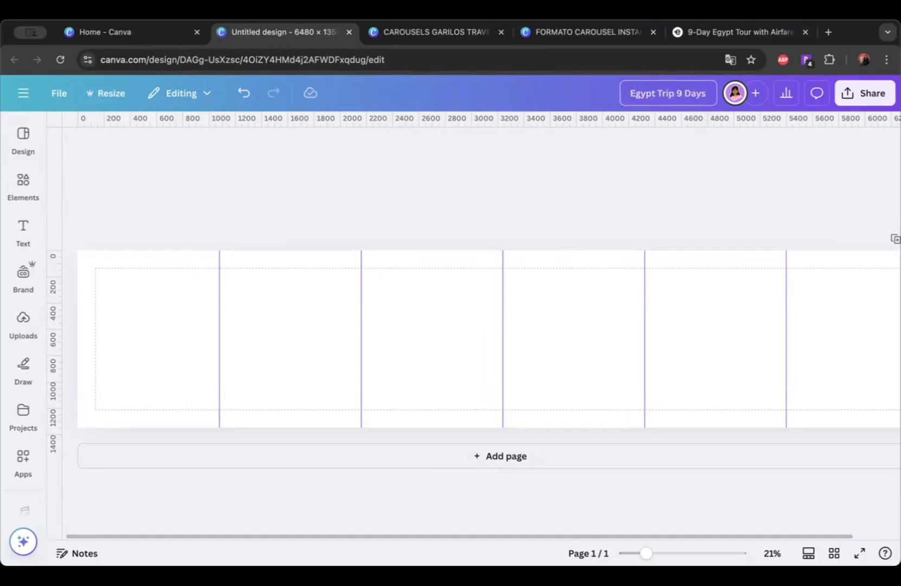
click(603, 190)
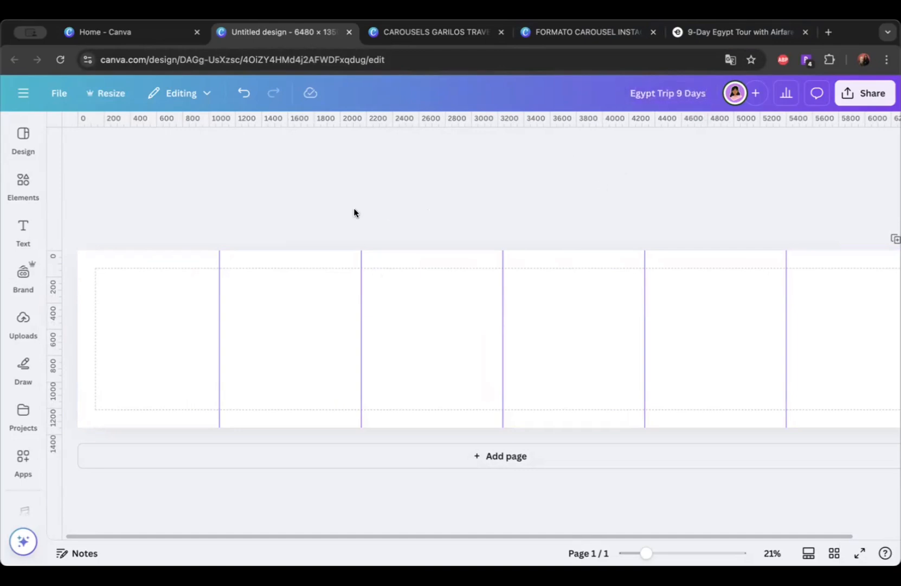
click(23, 184)
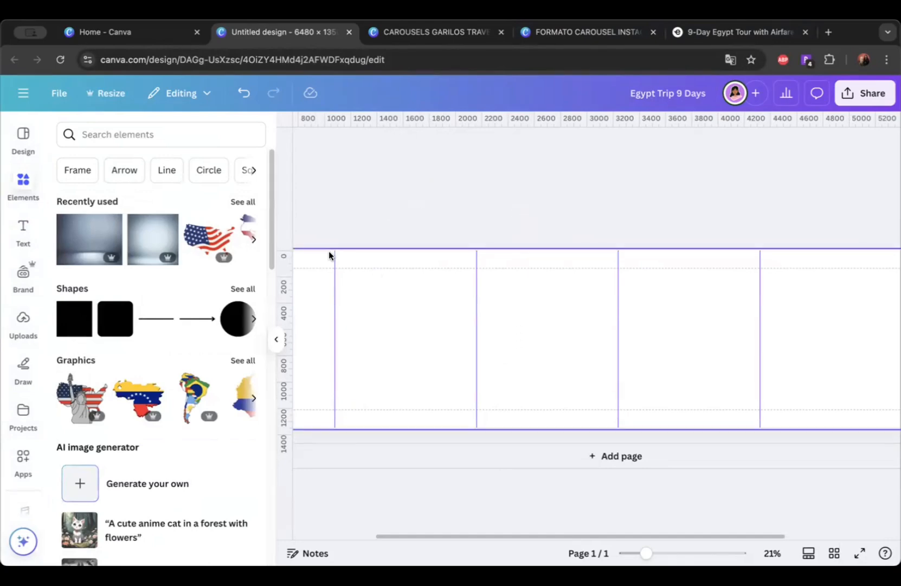
click(276, 342)
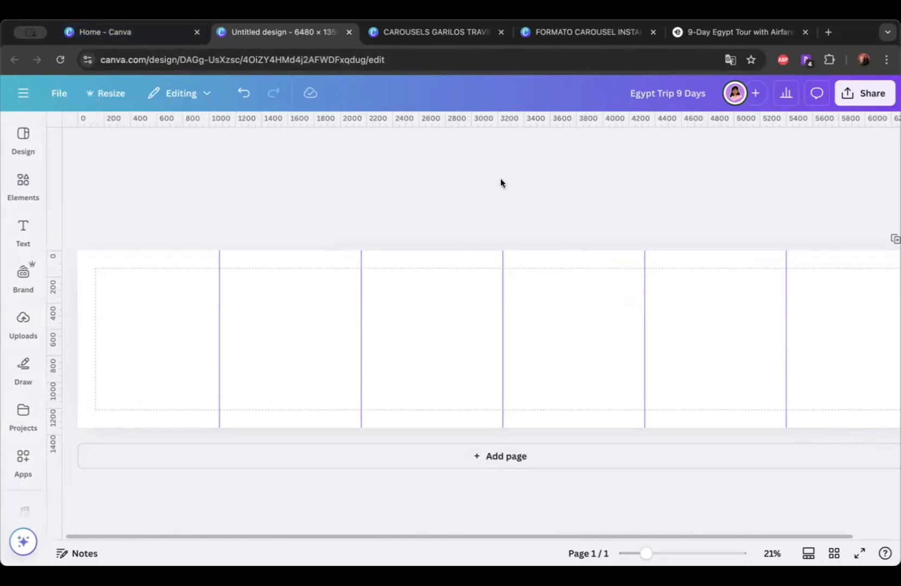
Step: Switch to the Canva home page and create a new custom-size design of 6480 × 1350 px
click(150, 34)
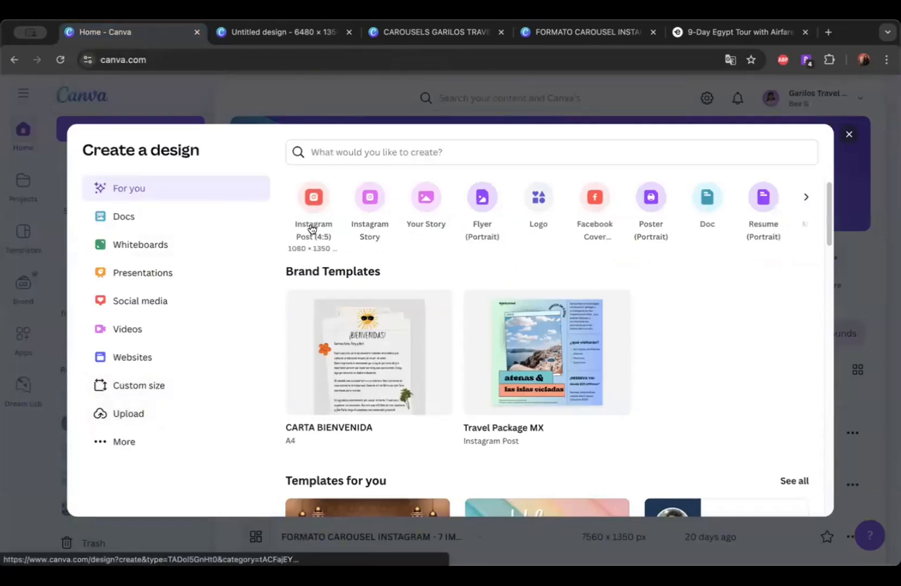
click(146, 391)
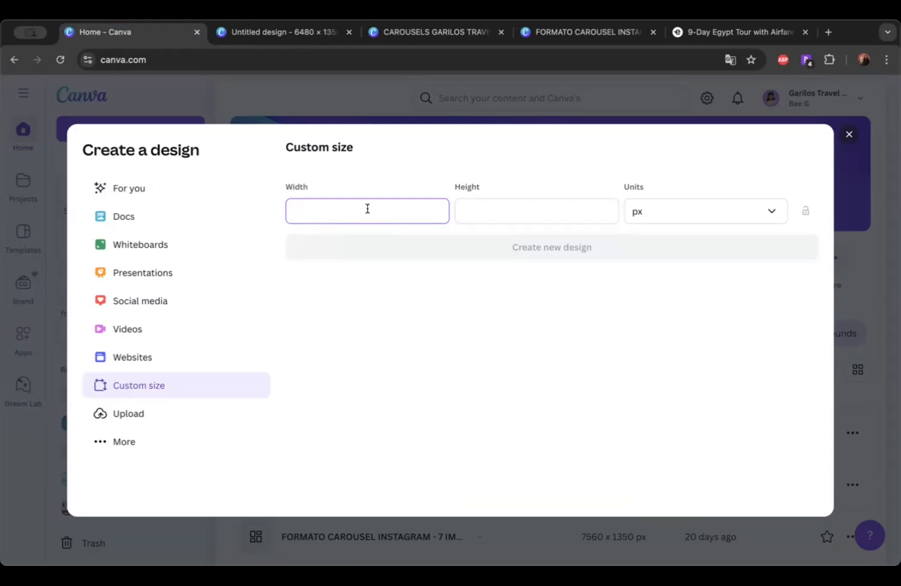
text(1)
click(569, 210)
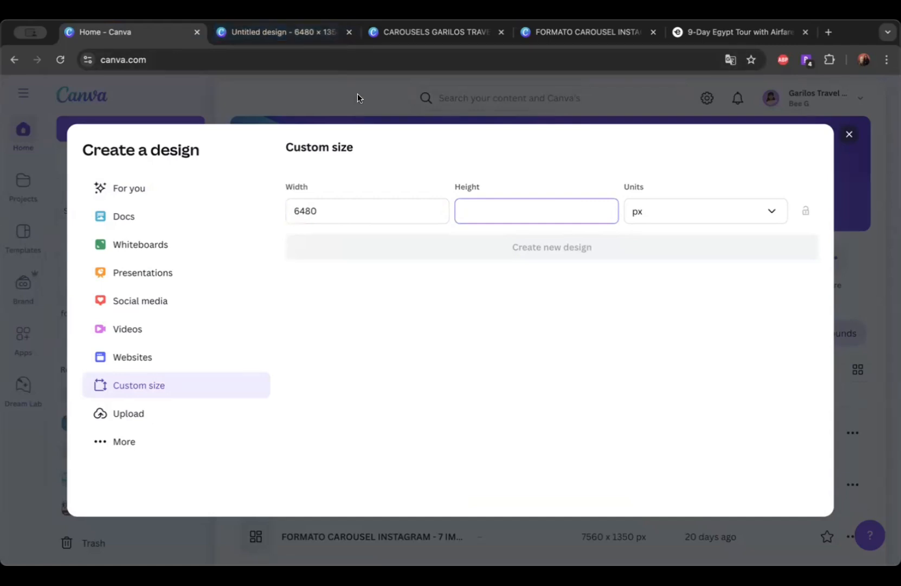
text(1350)
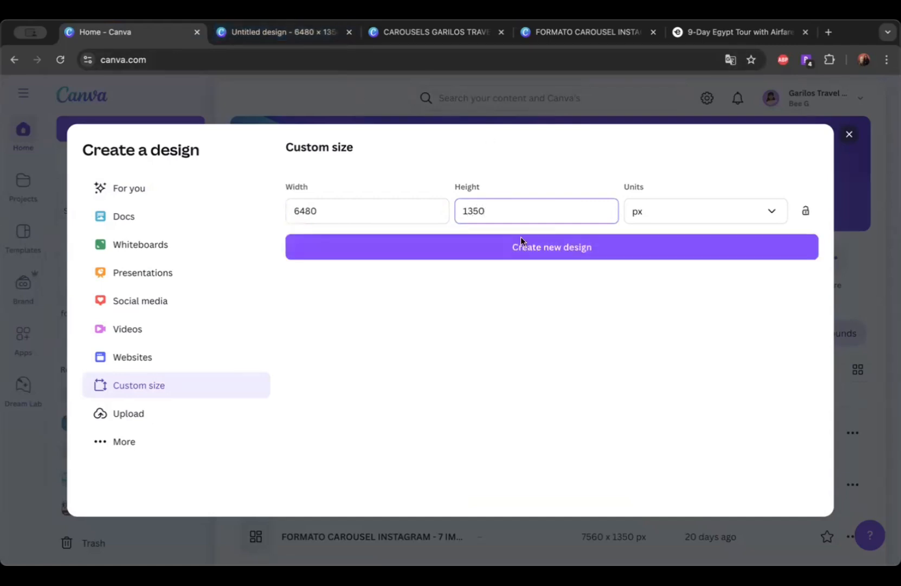
click(550, 251)
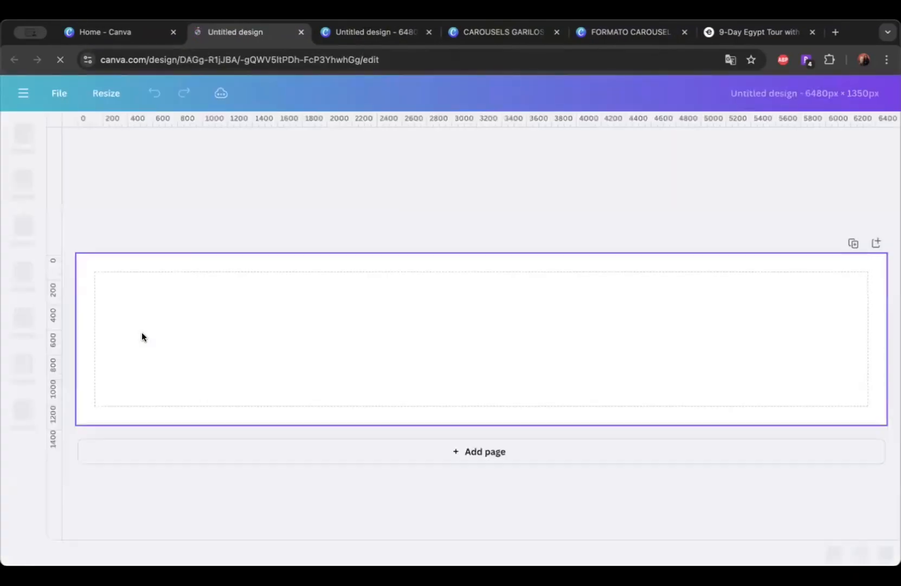
Step: Compare the two 6480 × 1350 px designs, then look through the Instagram formats among the social media design types on the home page
click(375, 31)
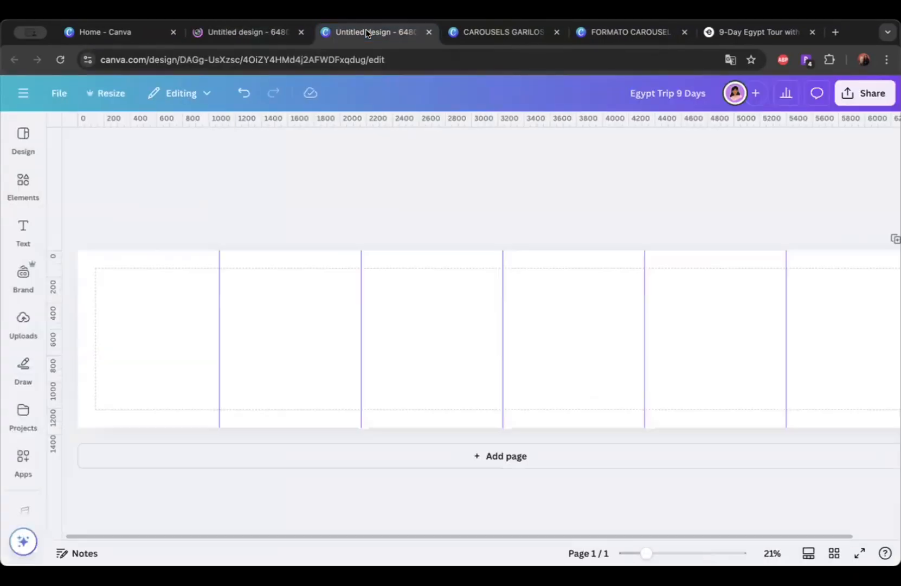
click(259, 35)
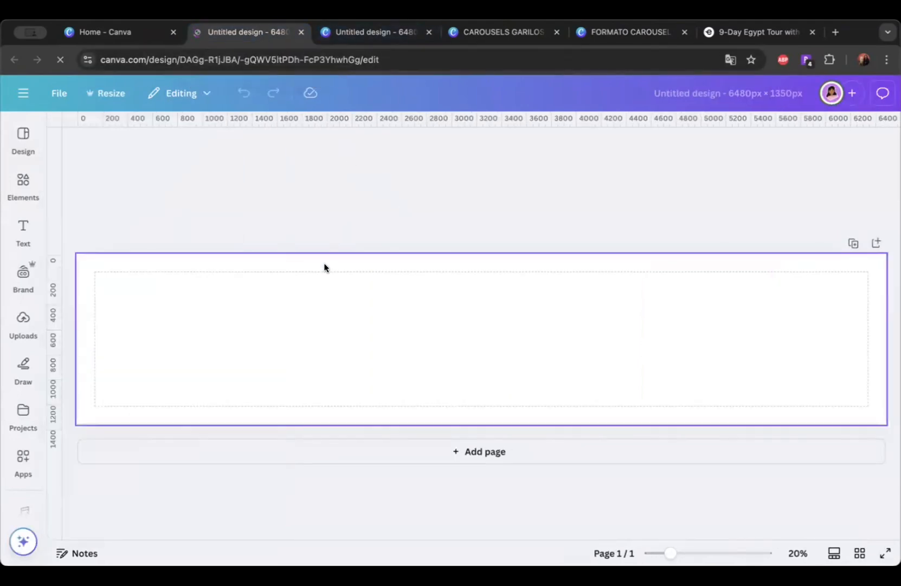
click(117, 33)
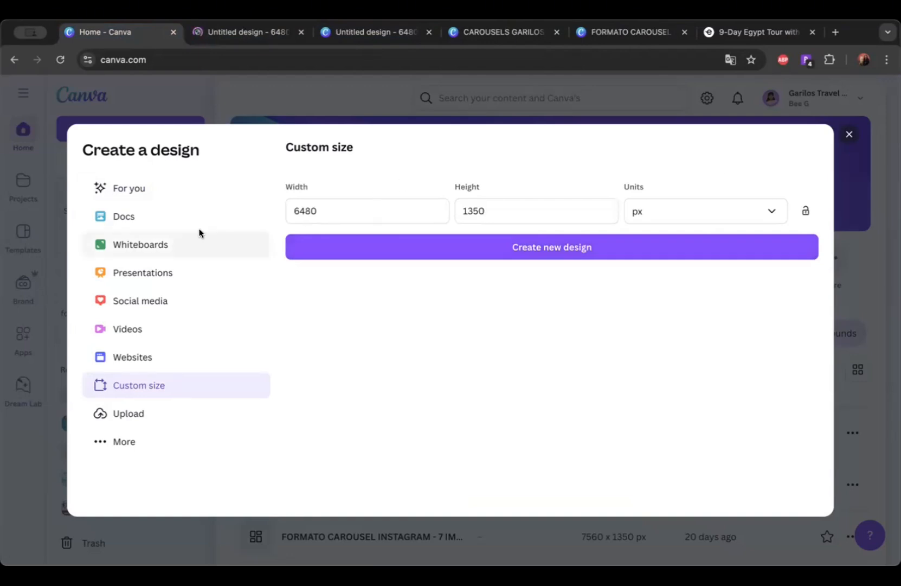
click(160, 295)
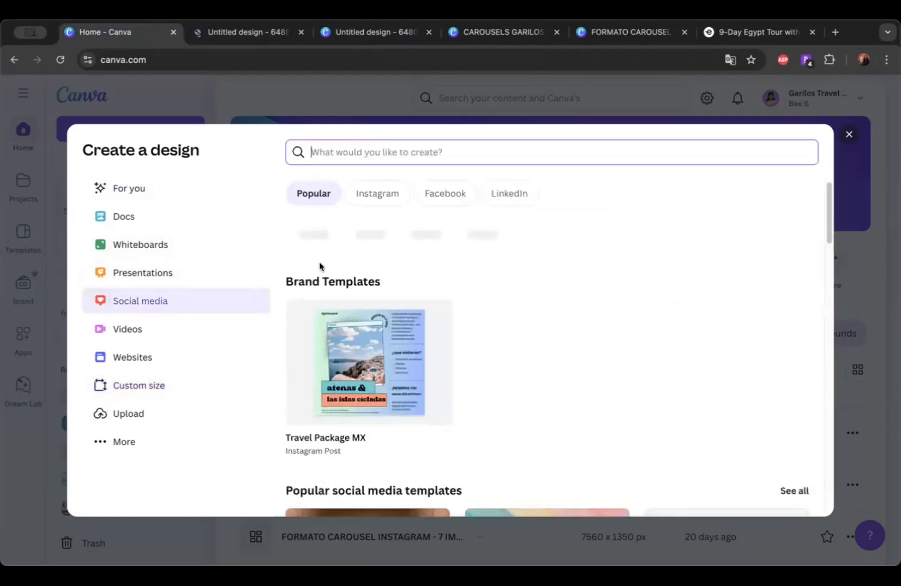
click(373, 196)
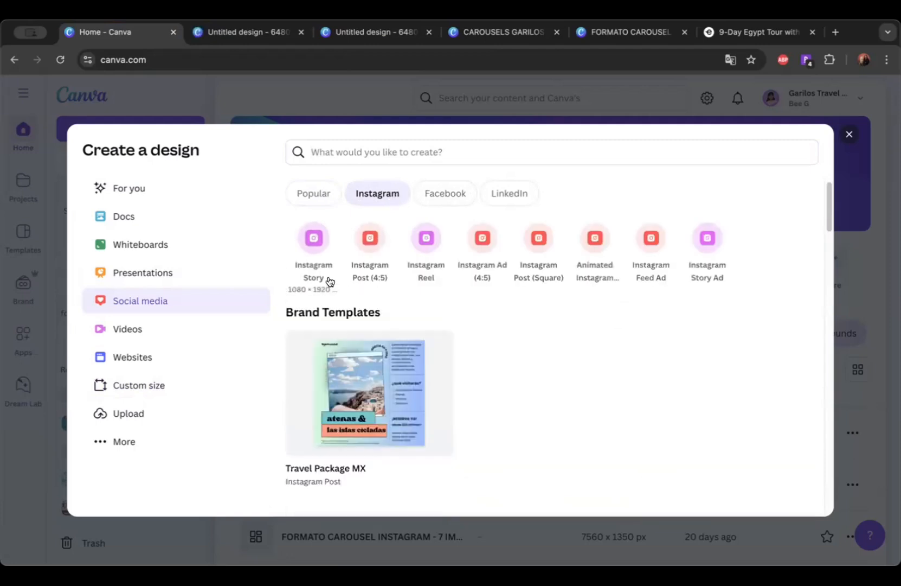
click(371, 237)
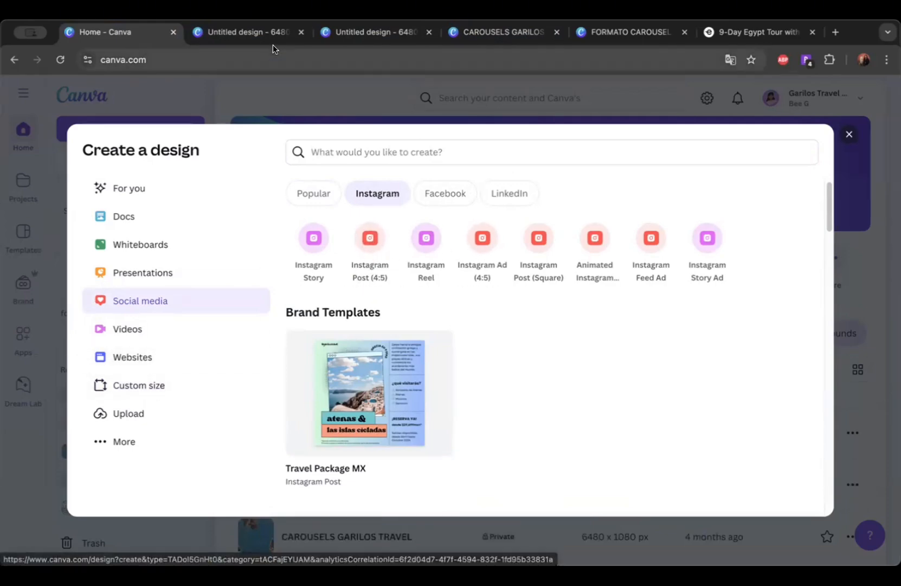
Step: Close the blank duplicate 6480 × 1350 px design and return to the Egypt Trip 9 Days design
click(358, 31)
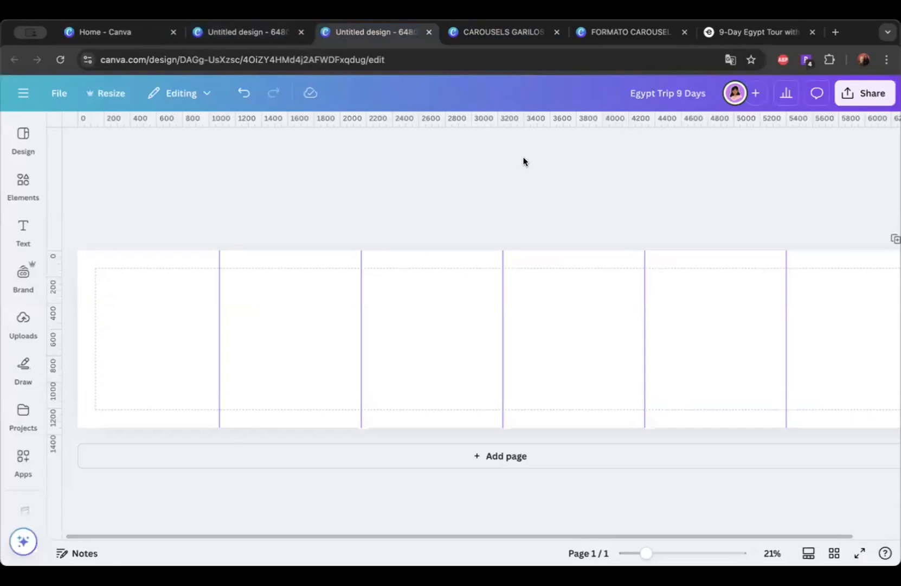
click(271, 33)
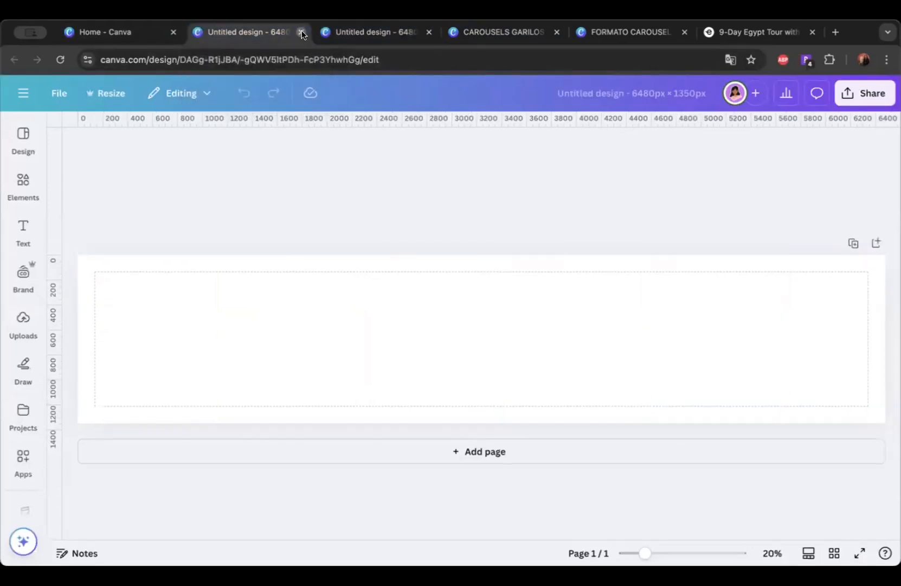
click(302, 33)
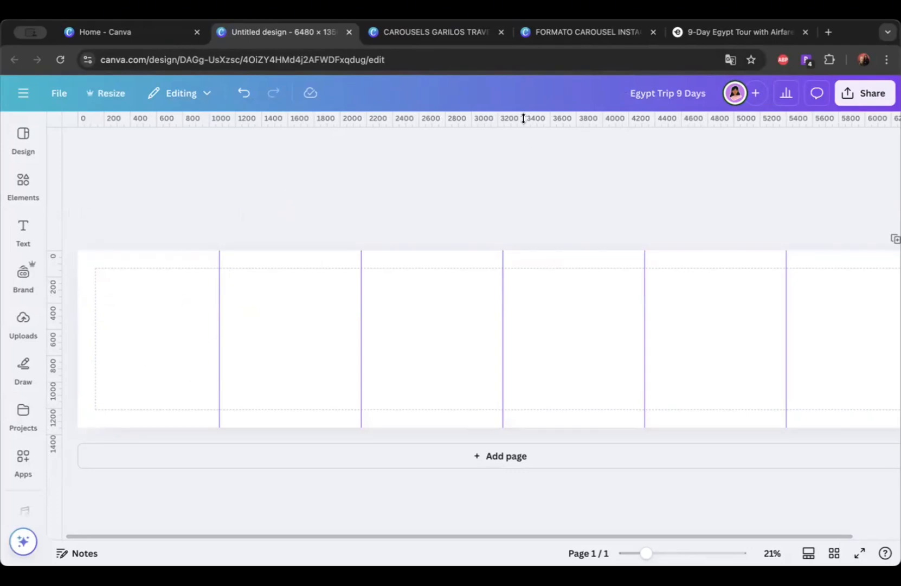
Step: Copy the tour title "Great Pyramids & Full-Board Nile Cruise" from the Exoticca tour page
click(731, 34)
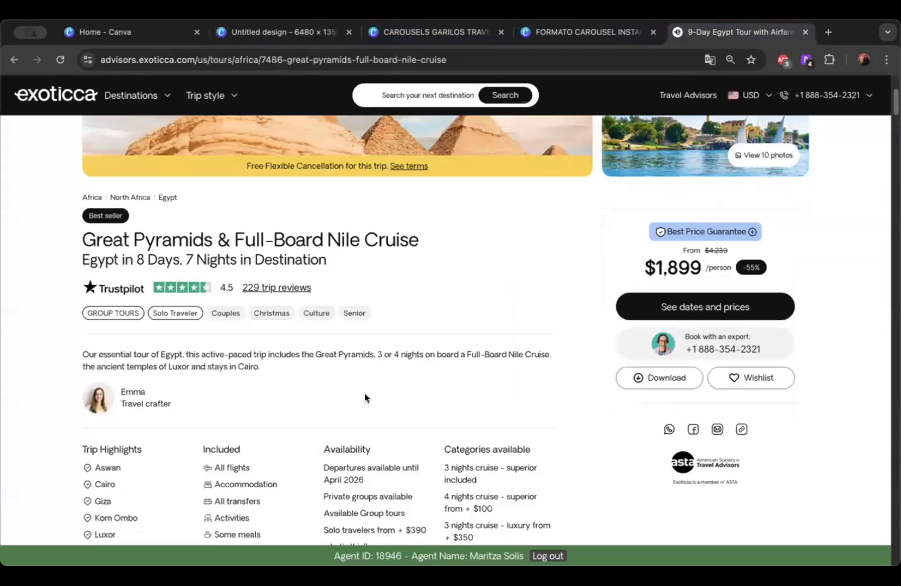
scroll(393, 386, up, 4)
scroll(400, 383, down, 1)
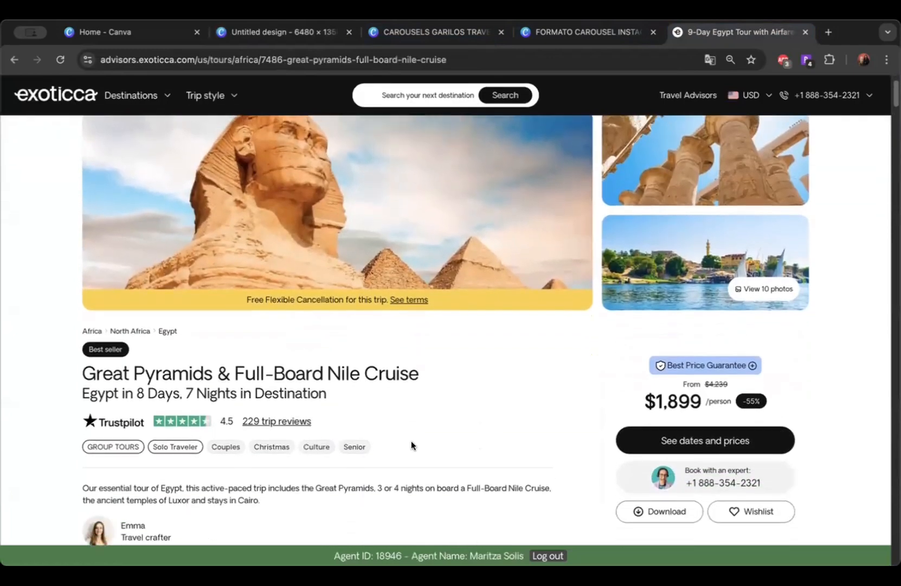
drag(76, 367, 435, 364)
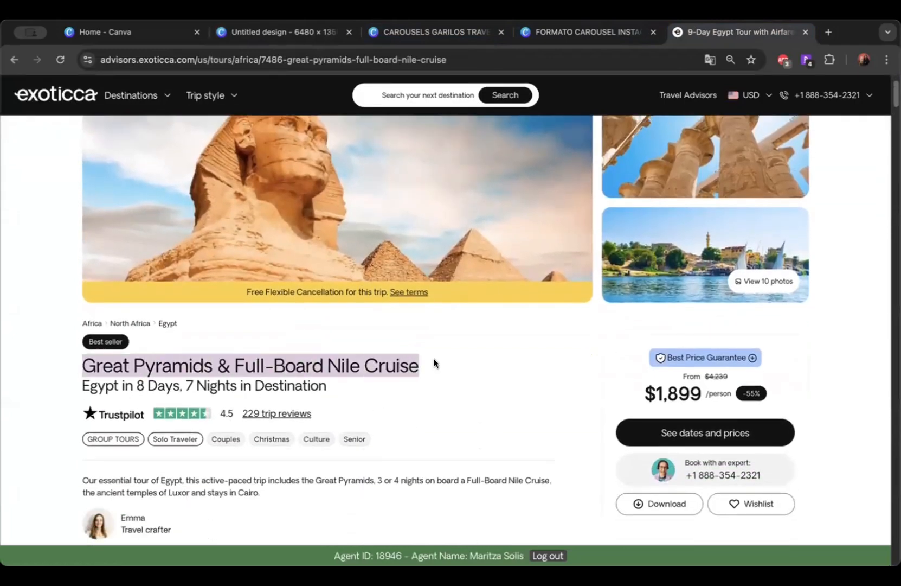
right_click(366, 366)
click(398, 391)
Step: Add the "JOIN OUR TEAM" font combination to the Egypt Trip 9 Days design and replace its text with the copied tour title
click(282, 32)
click(24, 233)
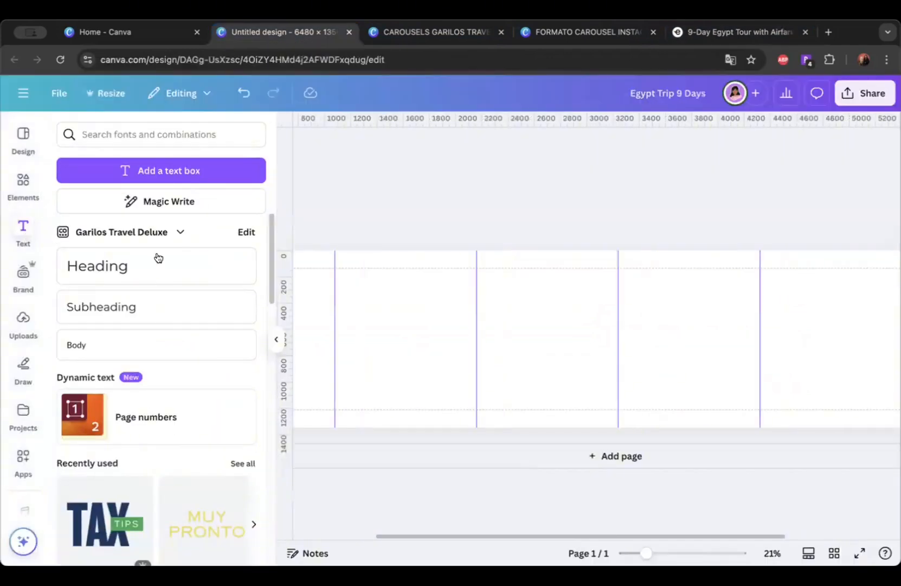
drag(274, 245, 276, 391)
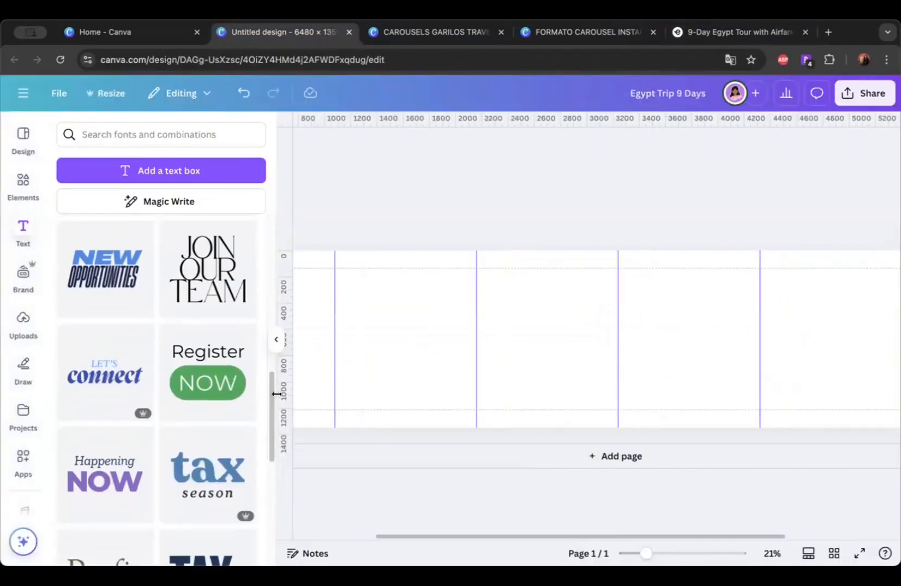
scroll(260, 404, down, 1)
scroll(267, 393, up, 3)
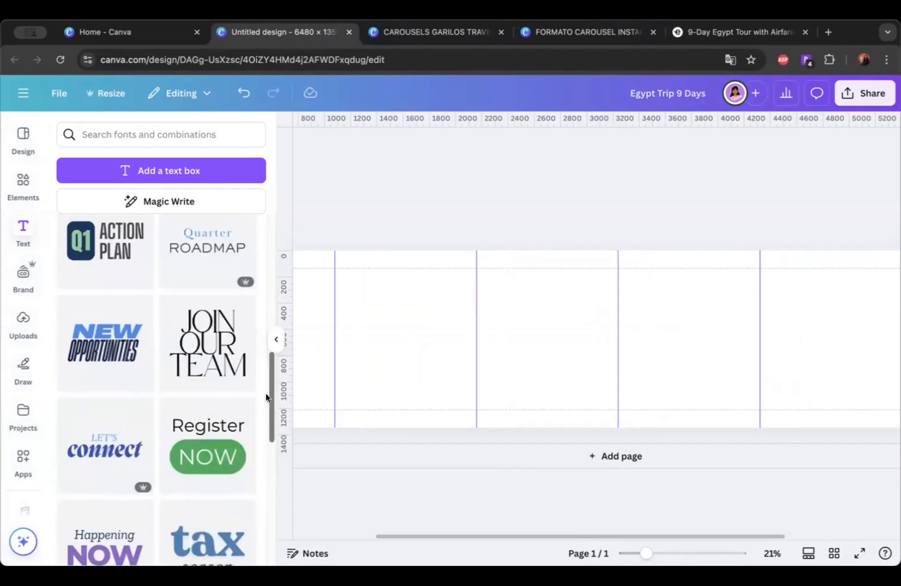
click(228, 392)
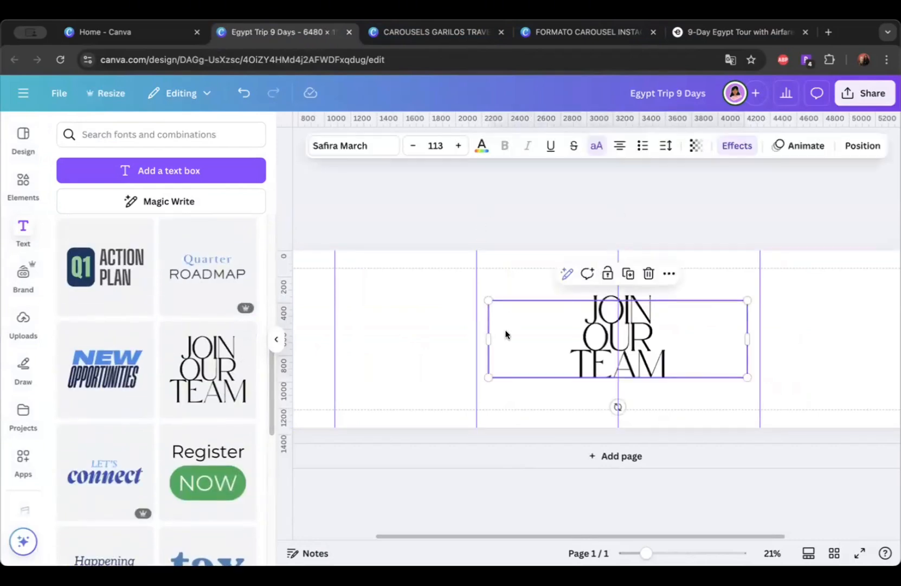
drag(586, 305, 663, 343)
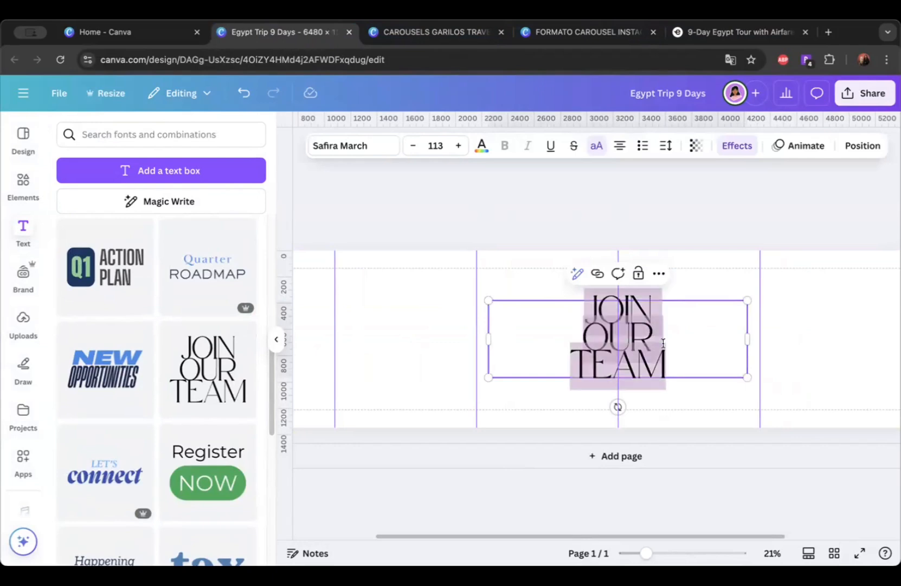
key(ctrl+v)
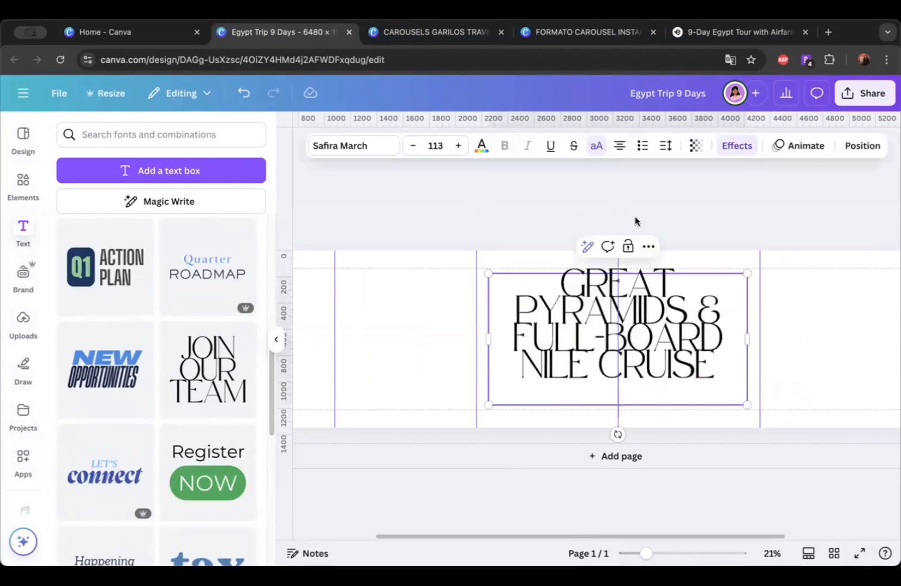
Step: Shrink the title text to about size 63 and move it into the first column of the page
click(300, 362)
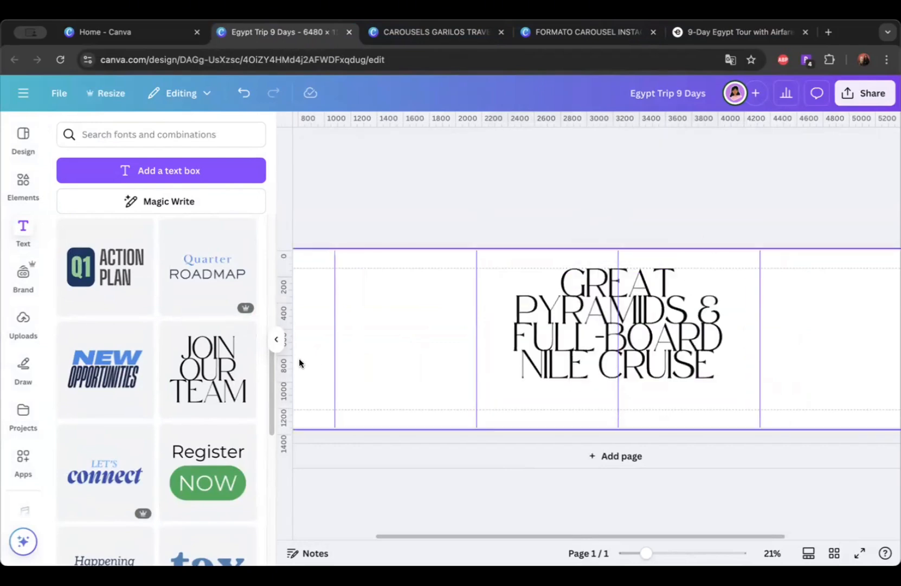
drag(726, 407, 528, 407)
drag(548, 404, 434, 346)
click(441, 358)
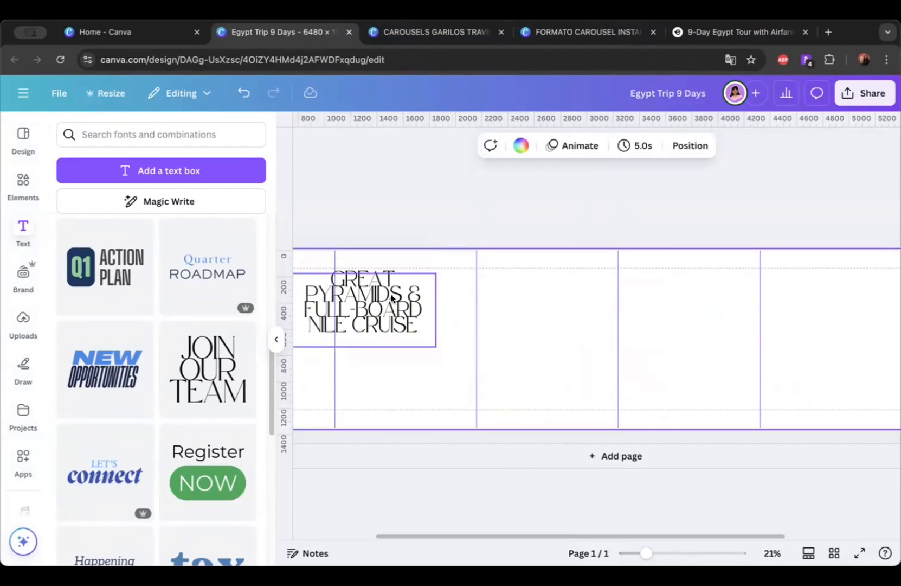
click(277, 343)
drag(279, 318, 178, 344)
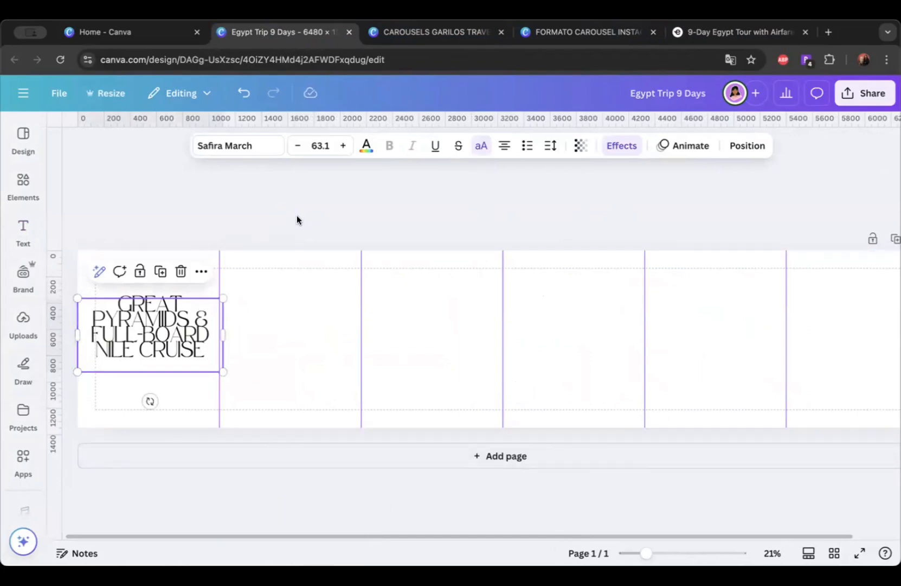
Step: Set the title's letter spacing to 236 and increase its line spacing
click(550, 147)
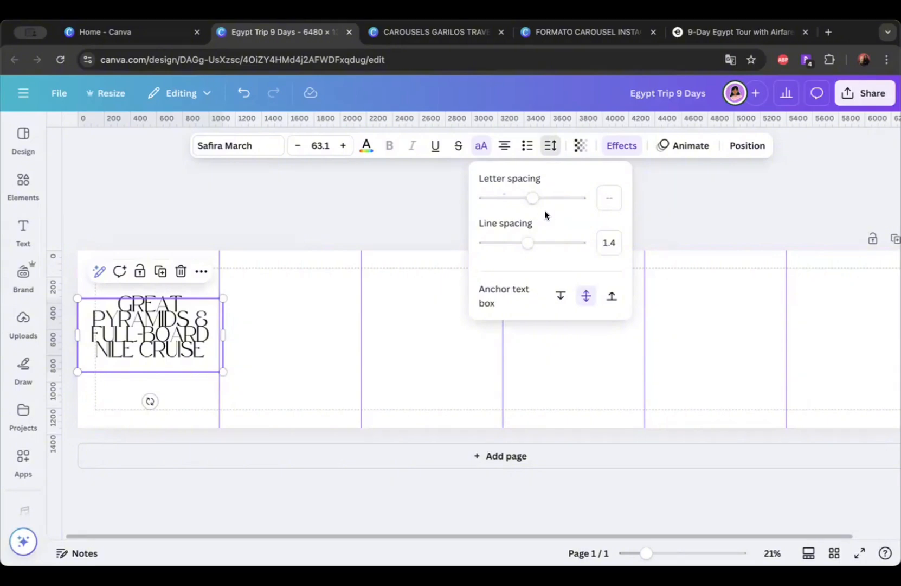
drag(534, 200, 524, 199)
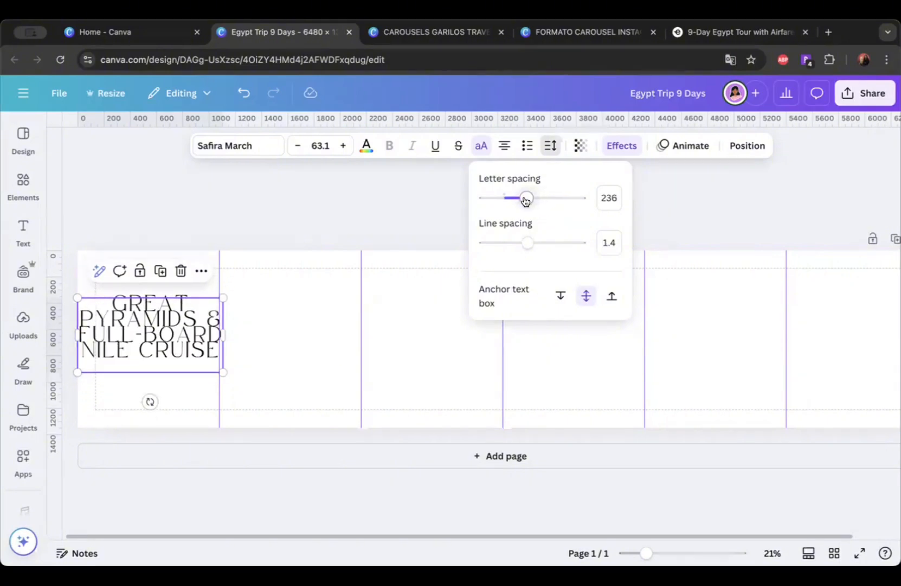
drag(528, 243, 553, 243)
click(233, 396)
click(220, 383)
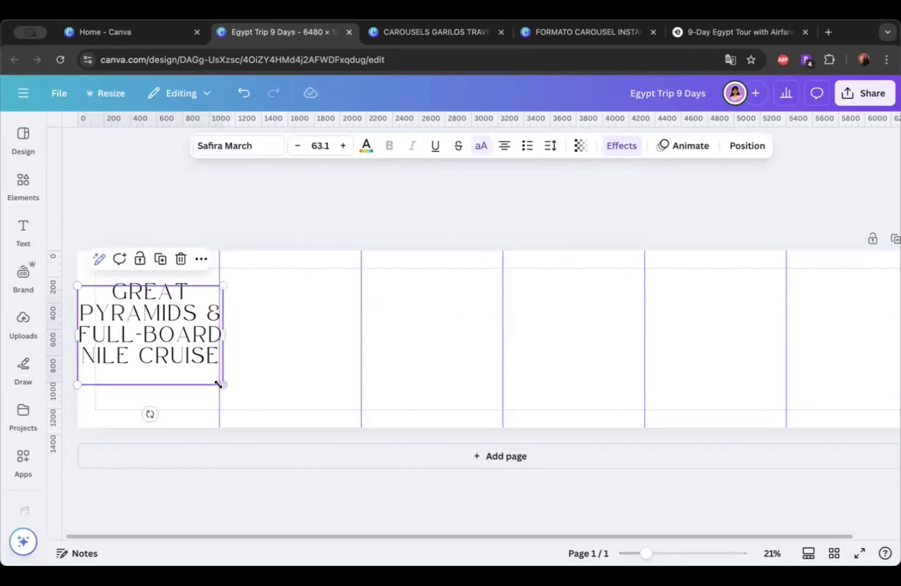
Step: Scale the title down to about size 50.7, position it within the first column and tilt it slightly counterclockwise
drag(222, 384, 194, 365)
drag(132, 320, 145, 315)
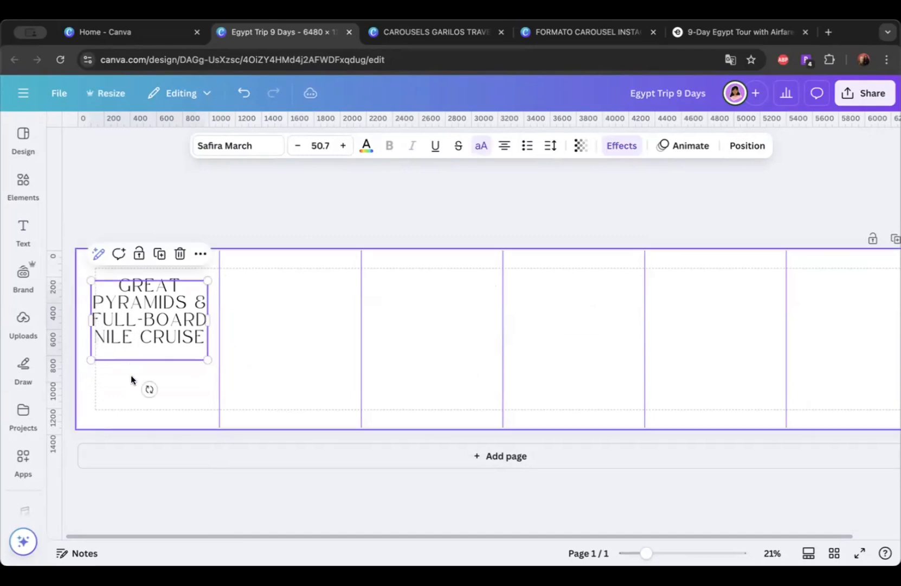
mouse_move(147, 388)
mouse_down()
mouse_move(163, 392)
mouse_move(158, 382)
mouse_up()
click(241, 313)
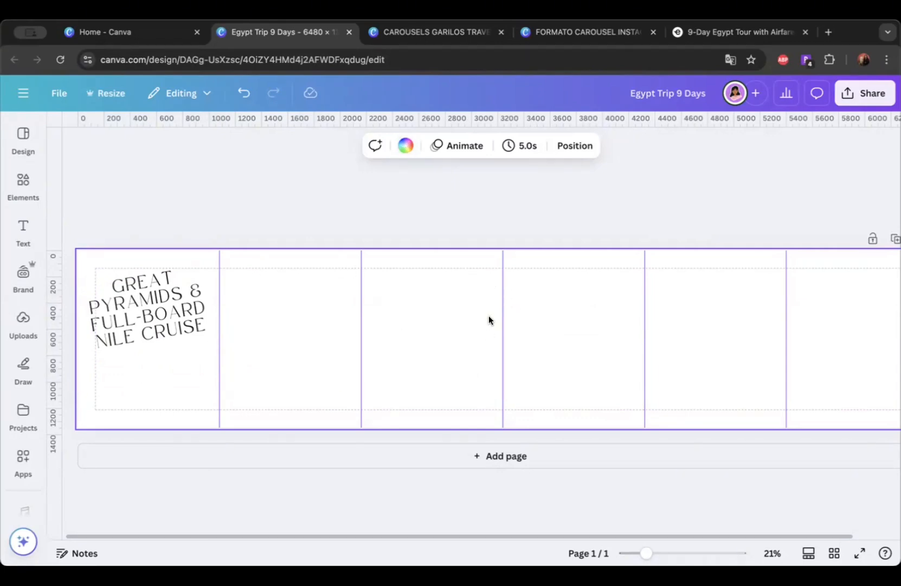
Step: Search the elements for "gradient background" and show only the graphics
click(18, 186)
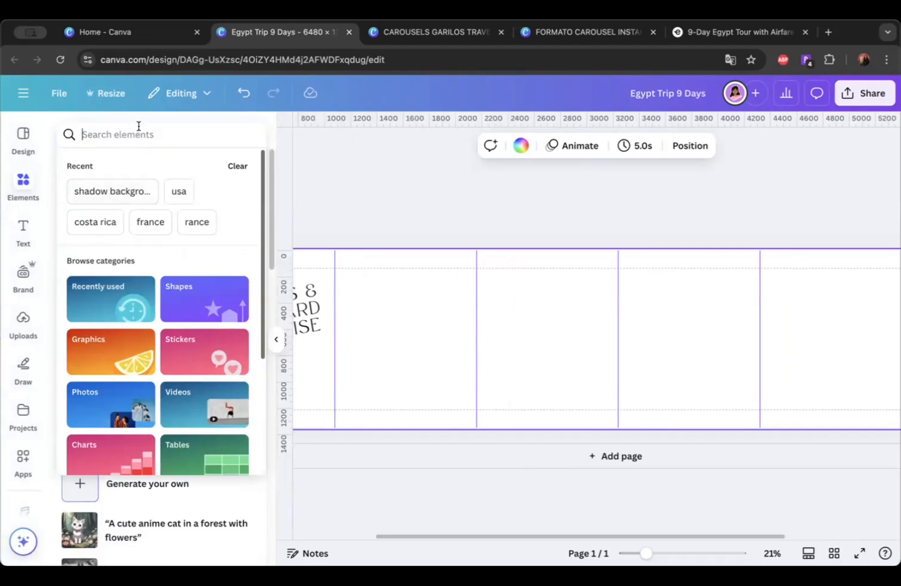
text(grad)
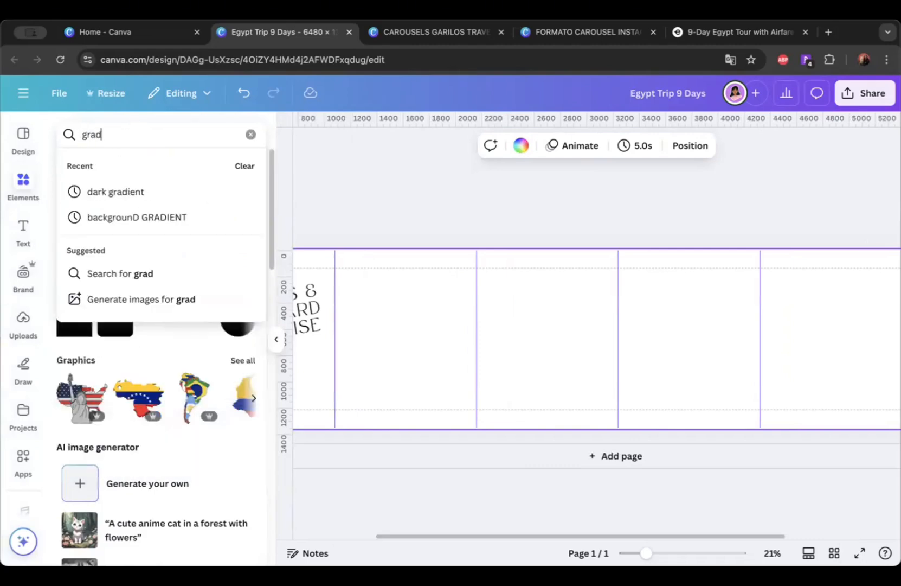
text(ient backg)
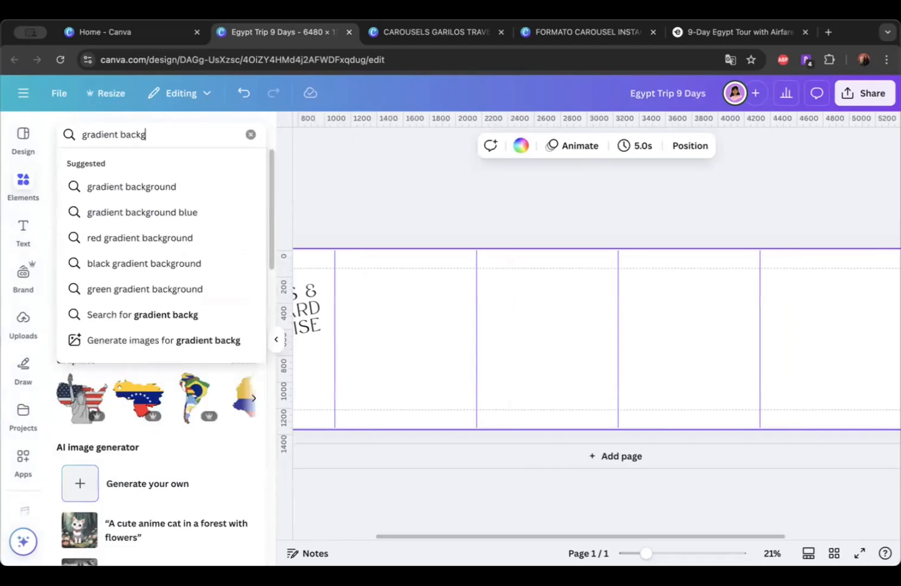
text(round)
key(Return)
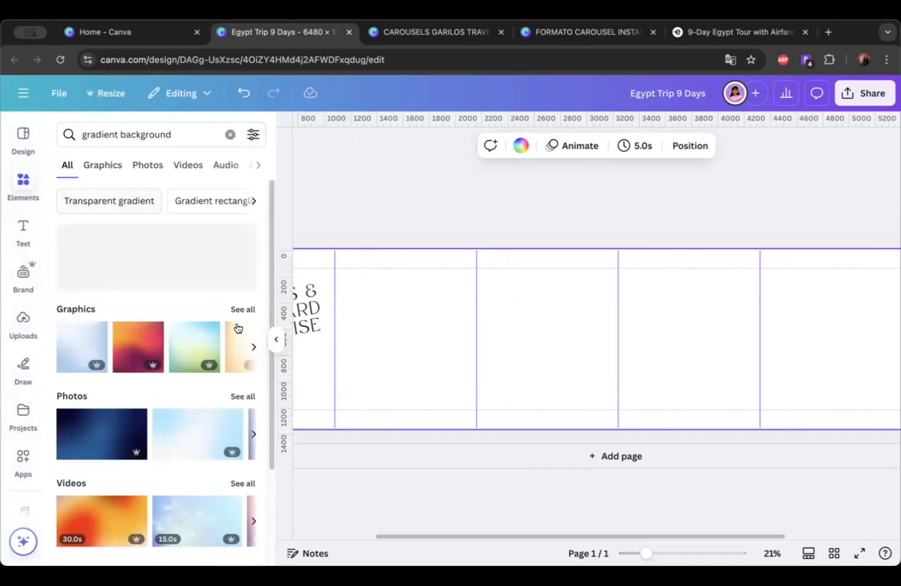
click(244, 309)
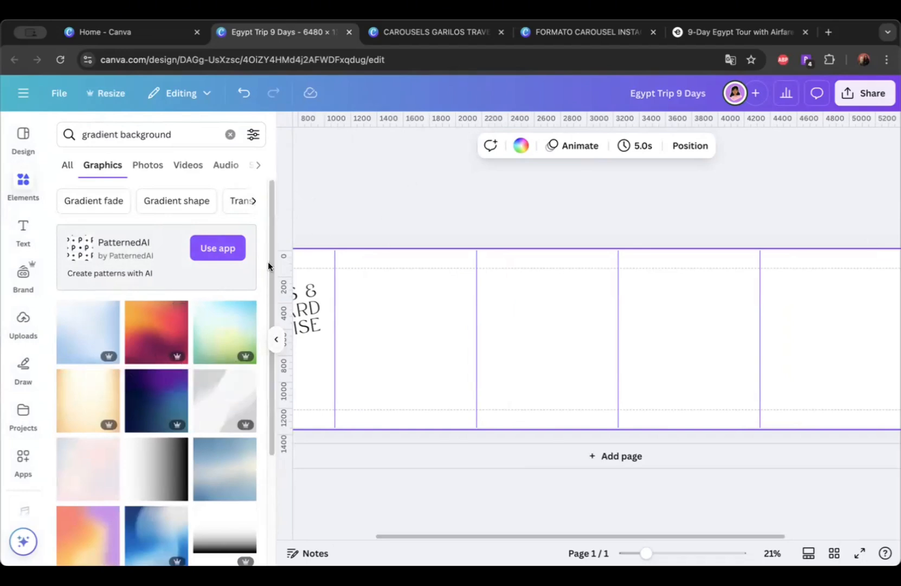
Step: Insert the wavy orange-to-purple gradient graphic and move it onto the first column, flush with the page's left edge and the first guide
drag(268, 261, 272, 361)
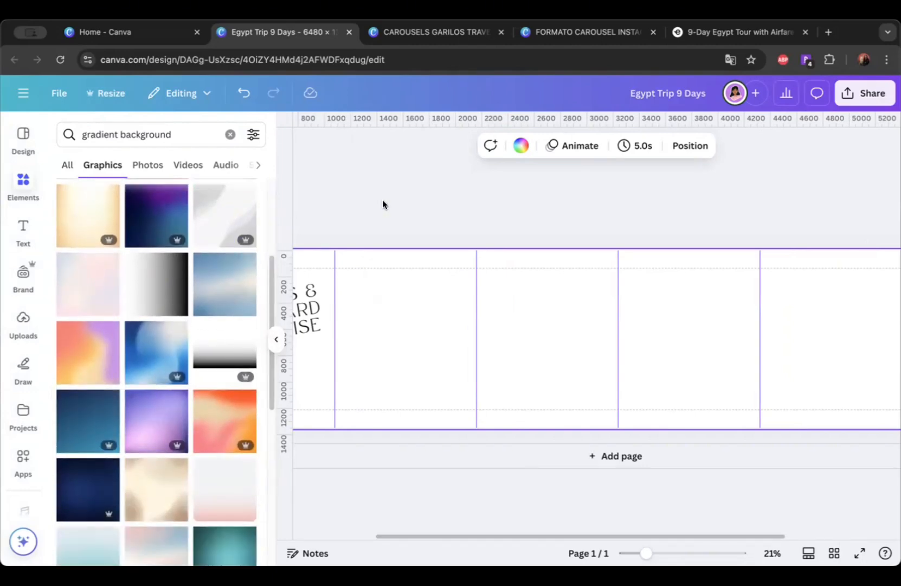
drag(271, 266, 272, 373)
click(227, 326)
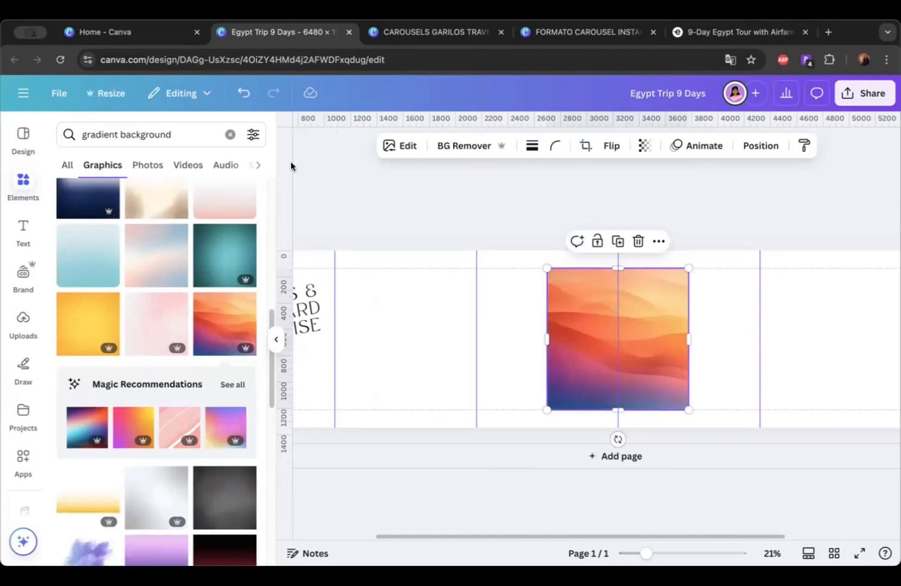
click(277, 339)
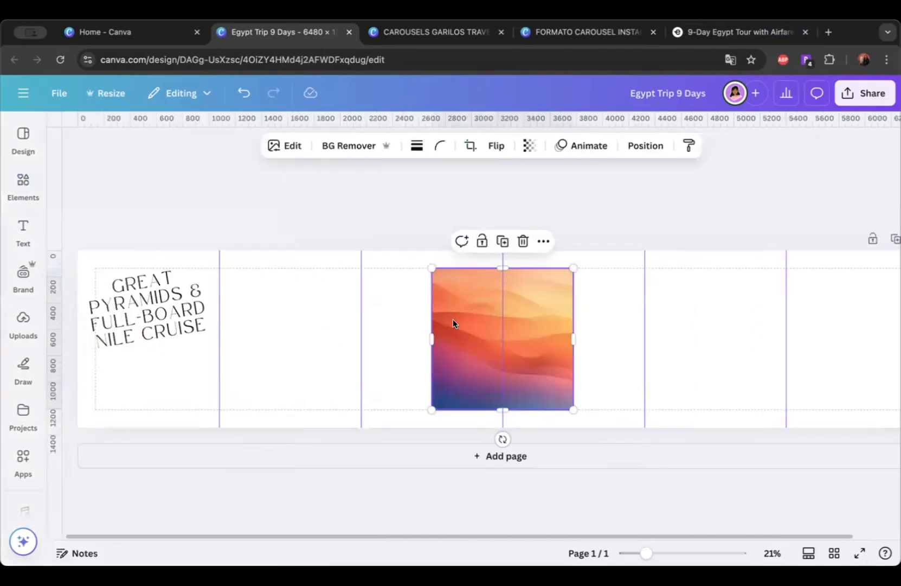
drag(453, 319, 96, 299)
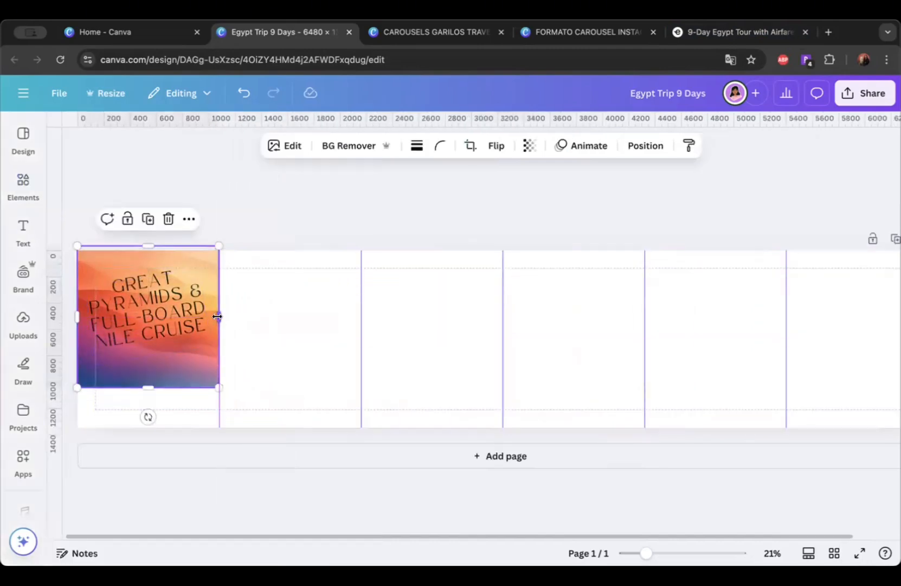
Step: Stretch the gradient graphic across the page's full width and extend it beyond the page's top and bottom edges
drag(217, 317, 897, 316)
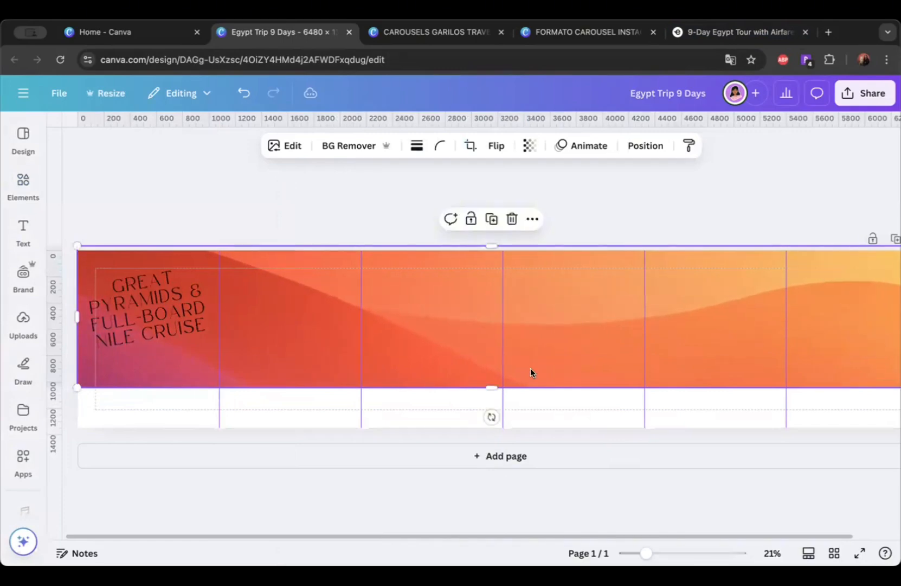
drag(491, 385, 491, 431)
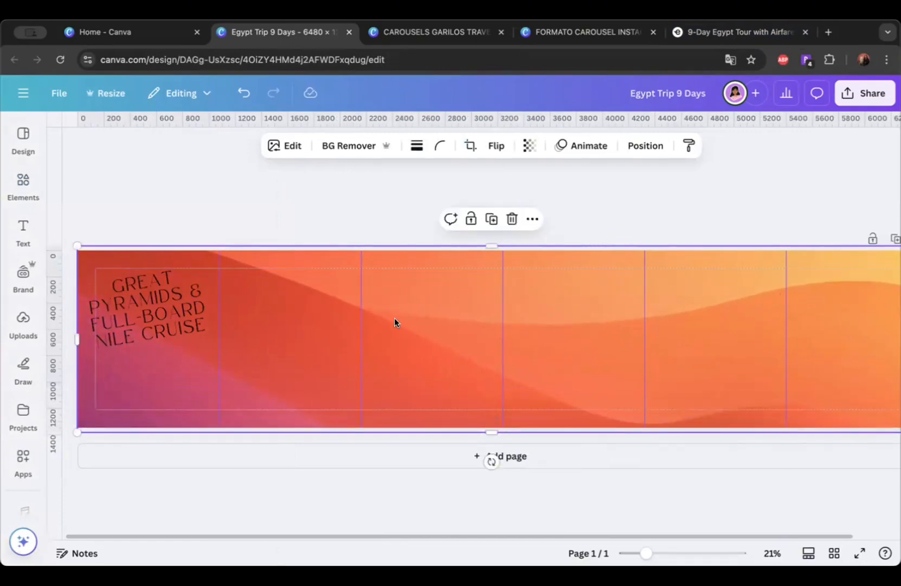
drag(434, 297, 436, 333)
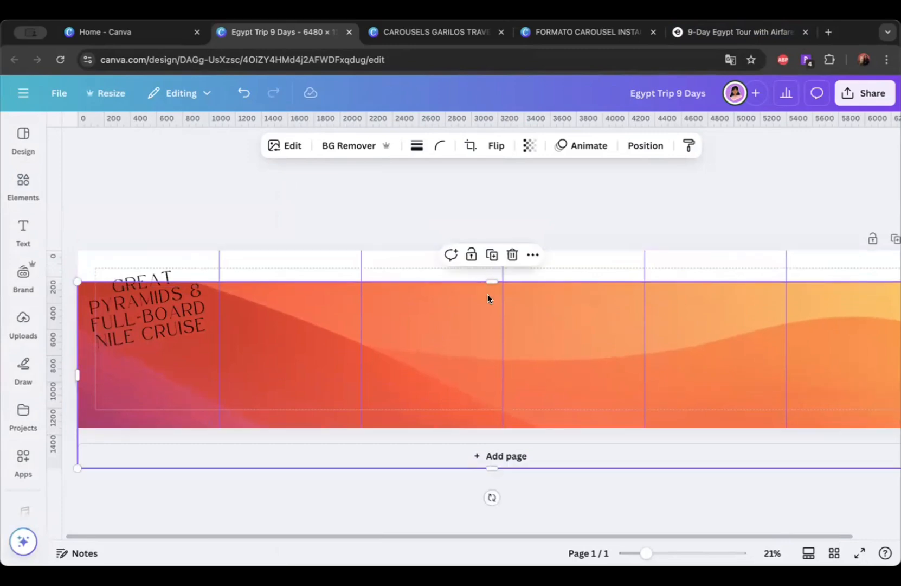
drag(492, 282, 489, 249)
Step: Reposition the gradient image downward inside its crop frame so the light orange waves fill the carousel and the dark red sits along the bottom
double_click(467, 324)
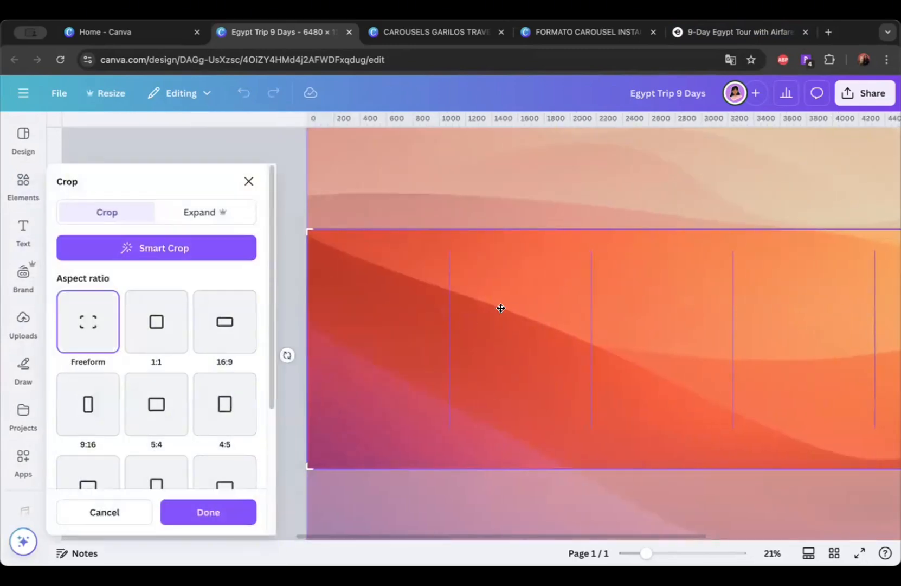
drag(501, 308, 507, 458)
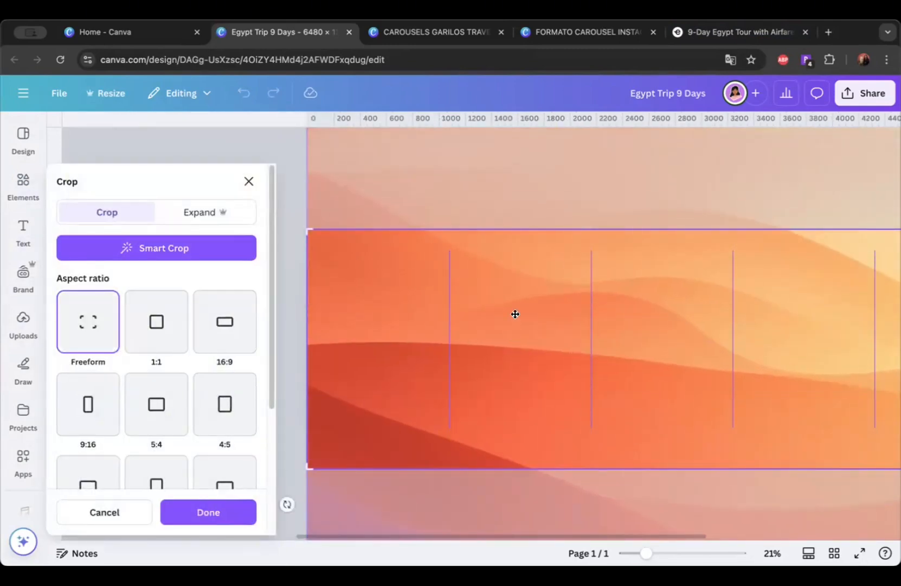
drag(515, 314, 513, 346)
click(293, 200)
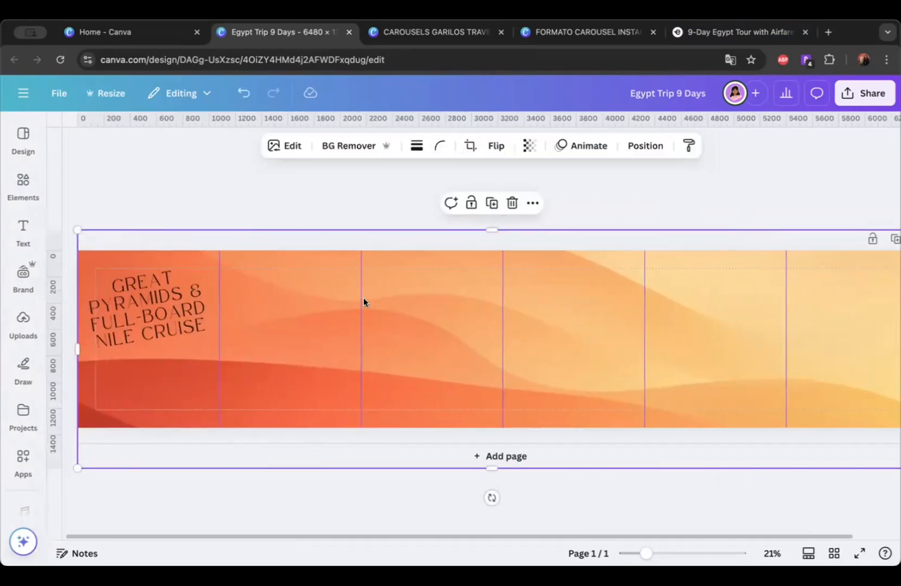
double_click(548, 345)
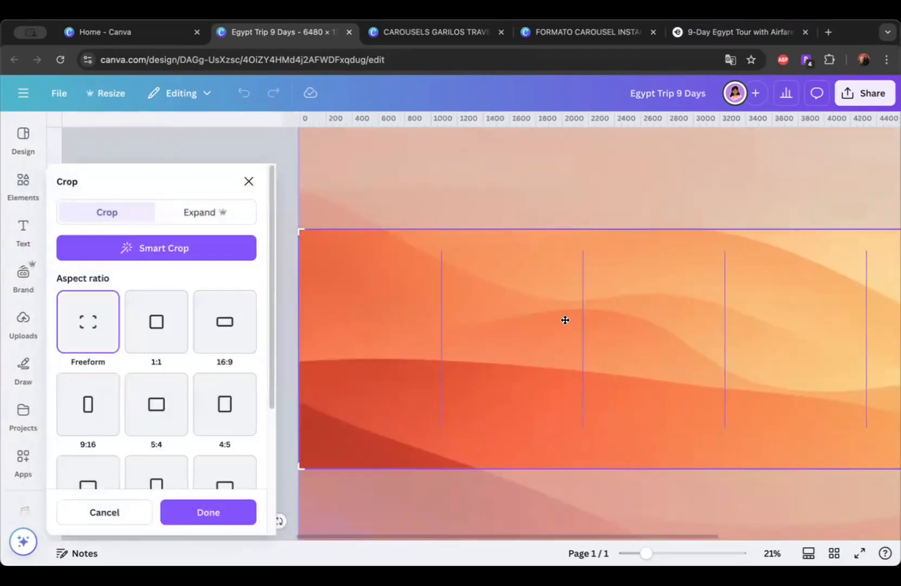
drag(515, 315, 515, 370)
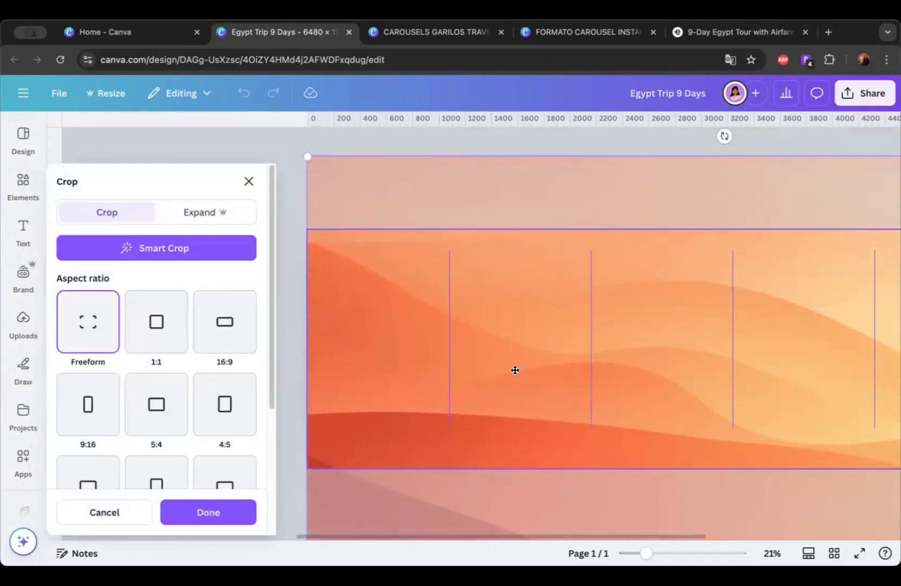
click(283, 157)
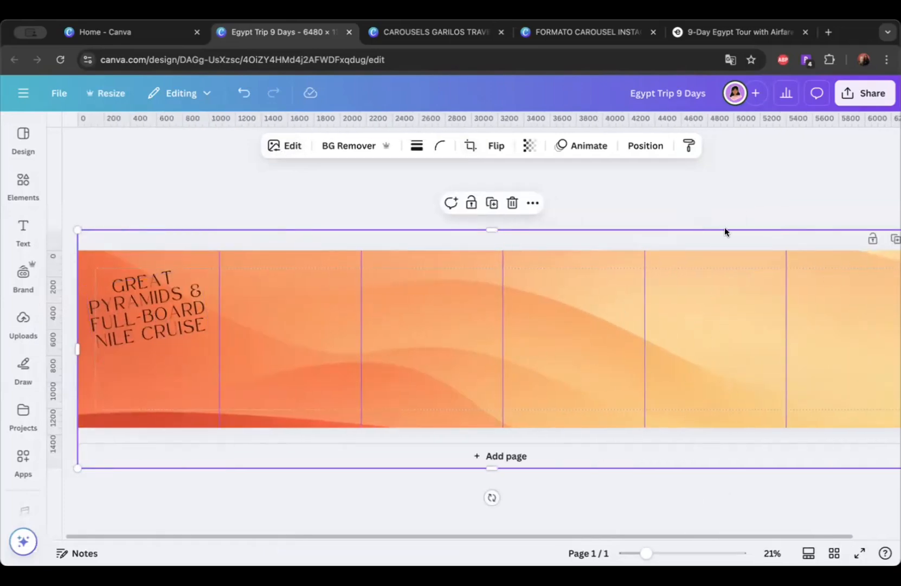
Step: Review the tour name, trip duration, highlights and inclusions on Exoticca's Great Pyramids & Full-Board Nile Cruise page
click(738, 32)
click(424, 354)
scroll(437, 356, down, 1)
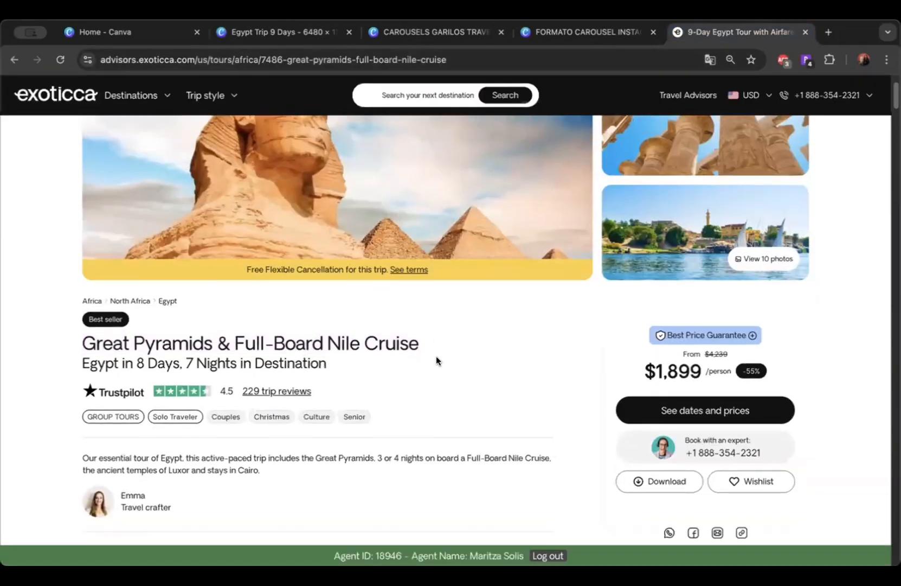
scroll(437, 361, down, 1)
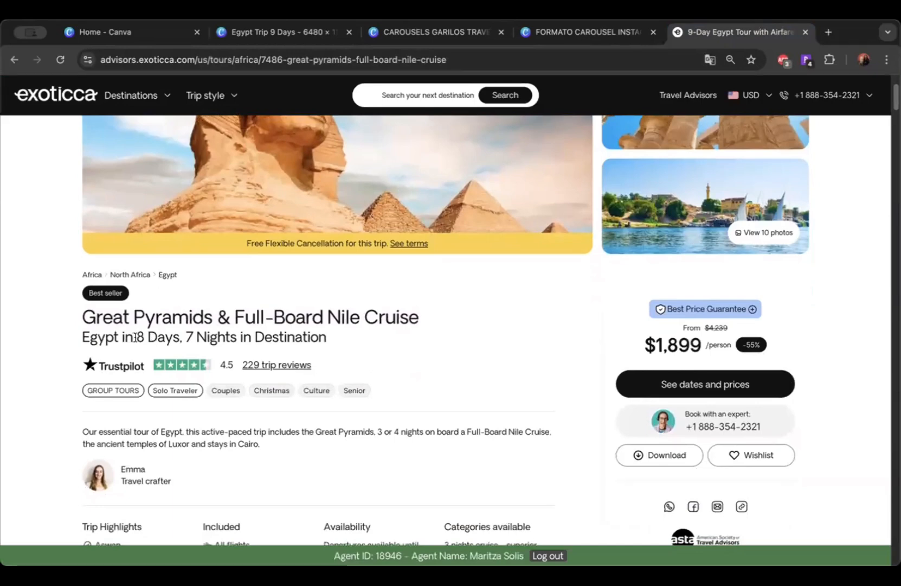
drag(135, 337, 351, 338)
click(351, 343)
scroll(351, 342, down, 10)
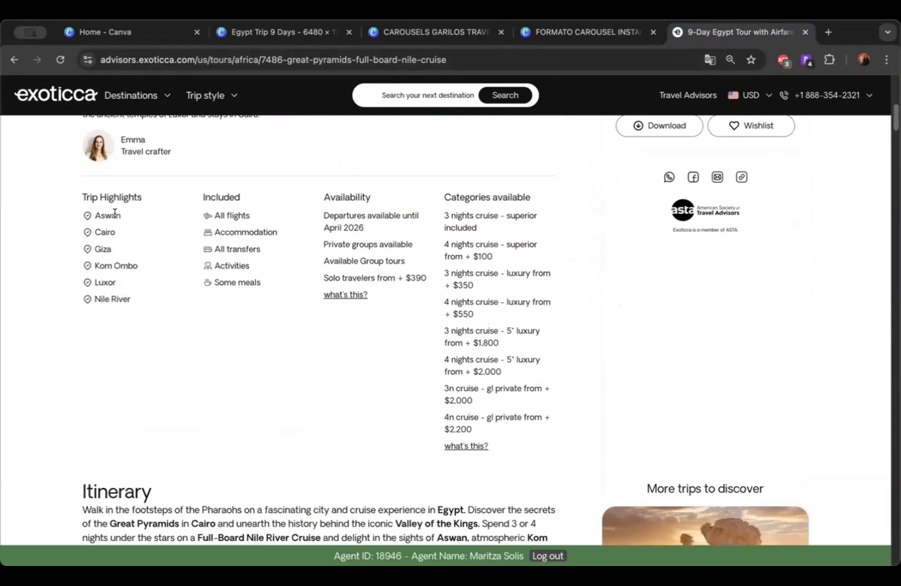
Step: Close the blank FORMATO CAROUSEL INSTAGRAM design, glance at CAROUSELS GARILOS TRAVEL and return to the Egypt Trip 9 Days design in Canva
click(586, 34)
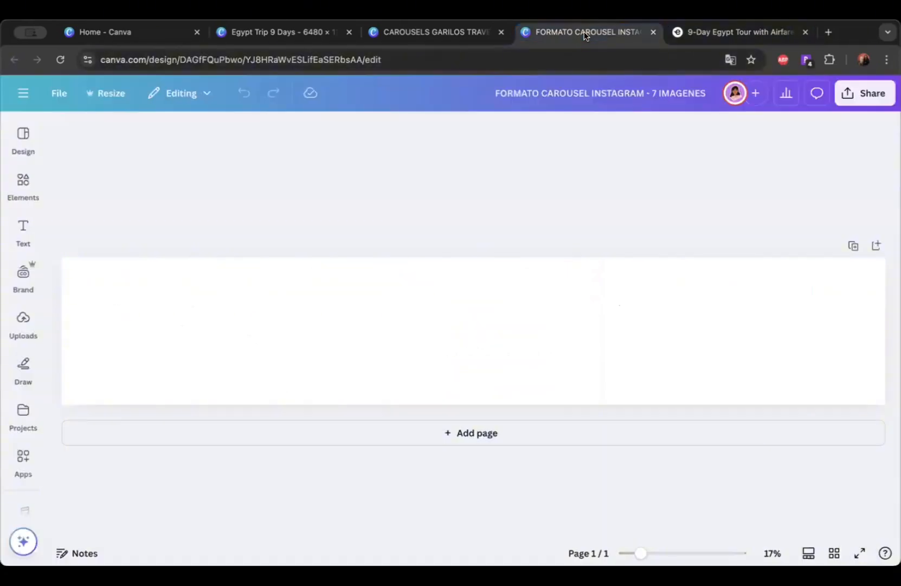
click(653, 32)
click(451, 33)
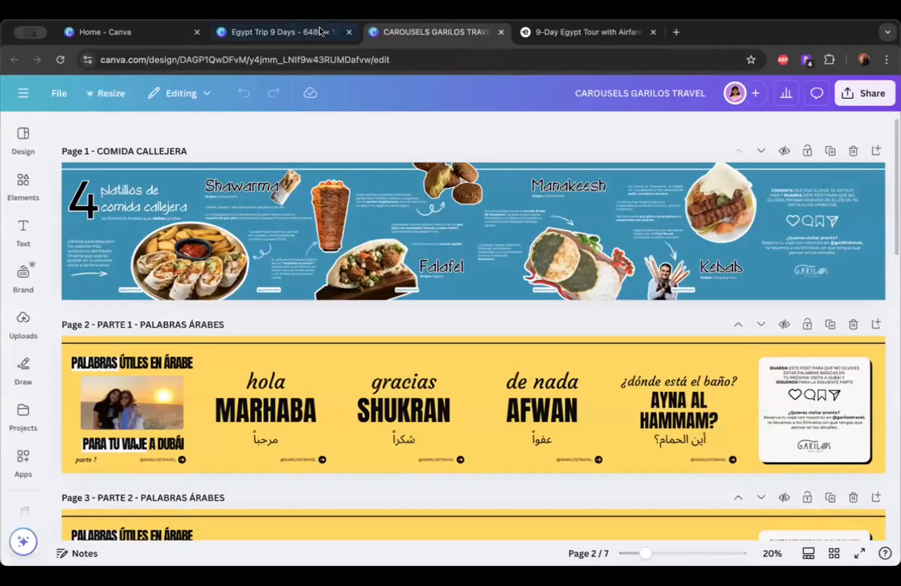
click(320, 31)
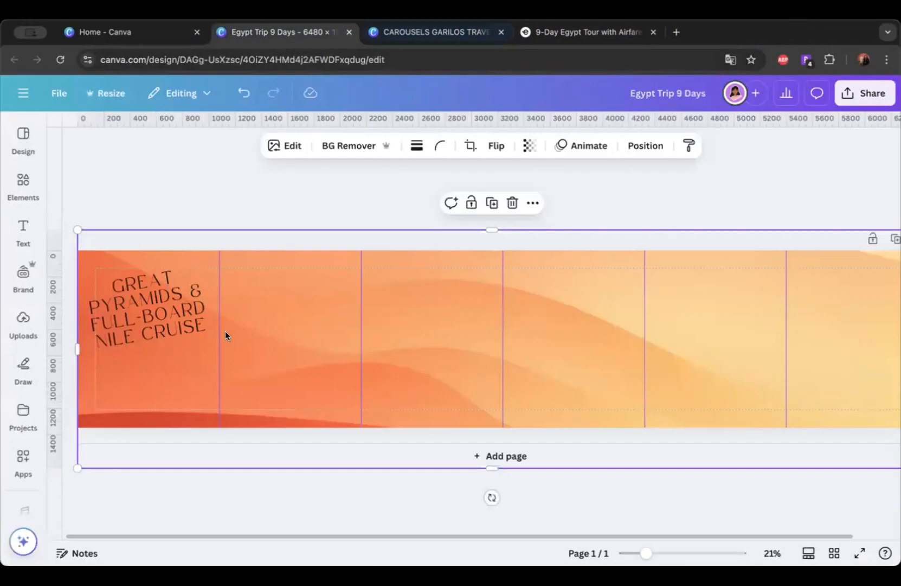
Step: Replace the previous elements search with "egypt" to list matching graphics
click(181, 328)
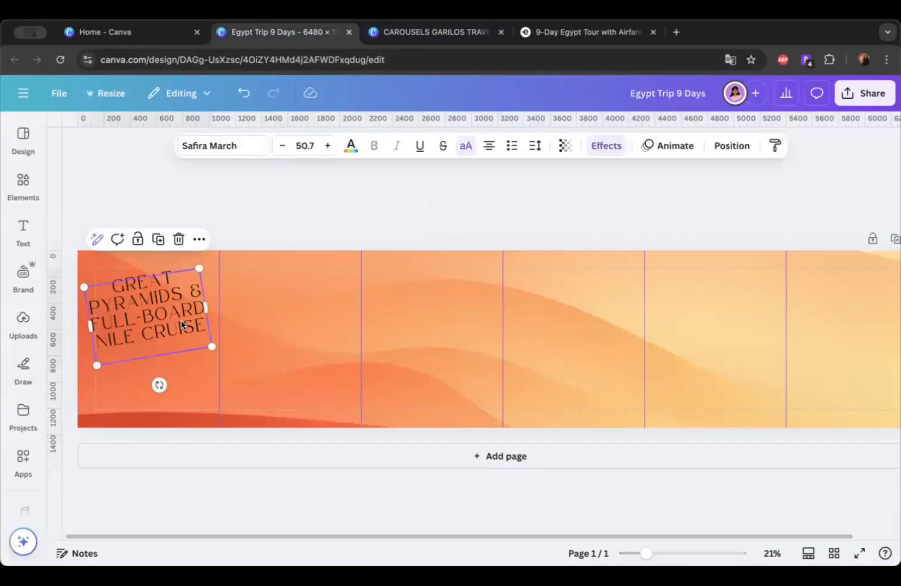
click(23, 184)
drag(176, 133, 67, 134)
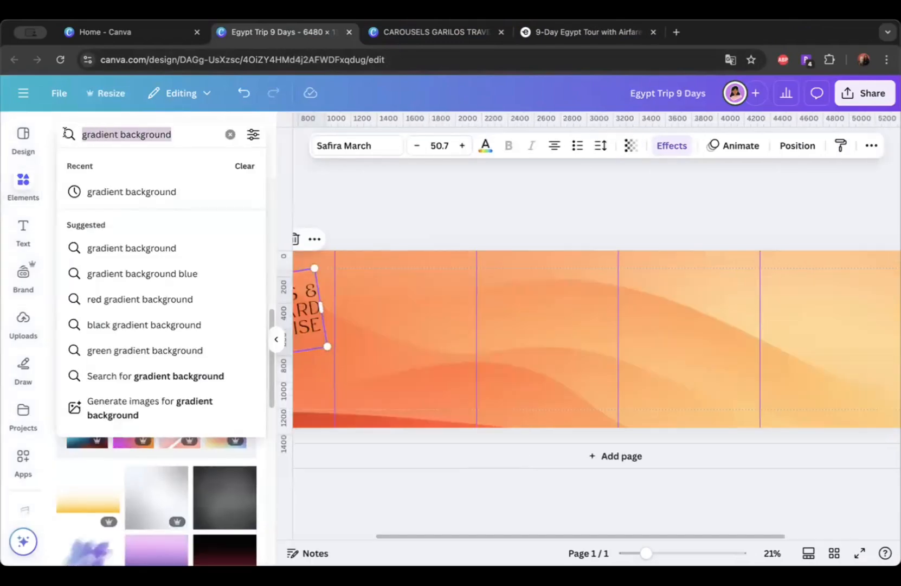
text(e)
key(BackSpace)
text(eg)
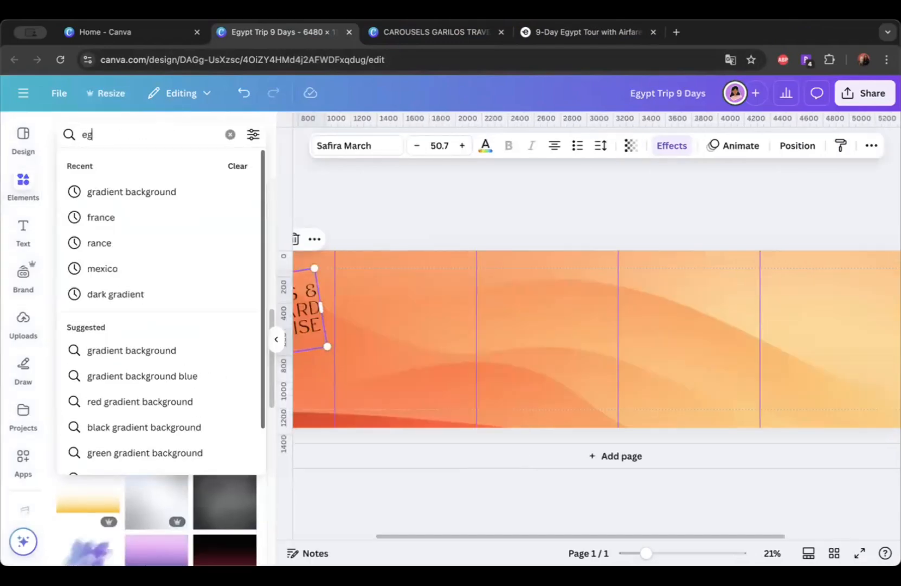
text(ypt)
key(Return)
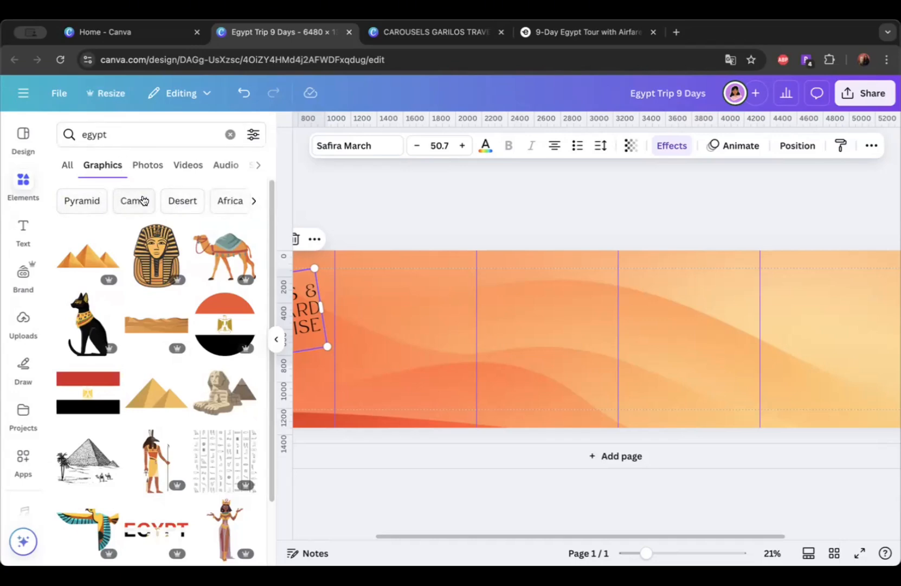
Step: Browse the Egypt graphics, insert the brown pyramid sketch and move it below the title near the first guide
drag(271, 237, 266, 314)
scroll(268, 325, down, 2)
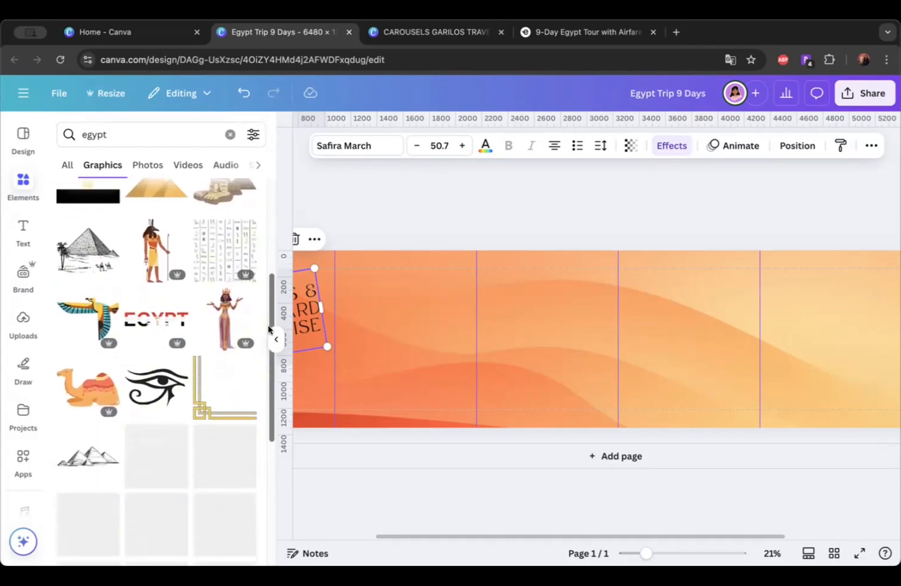
scroll(267, 294, down, 5)
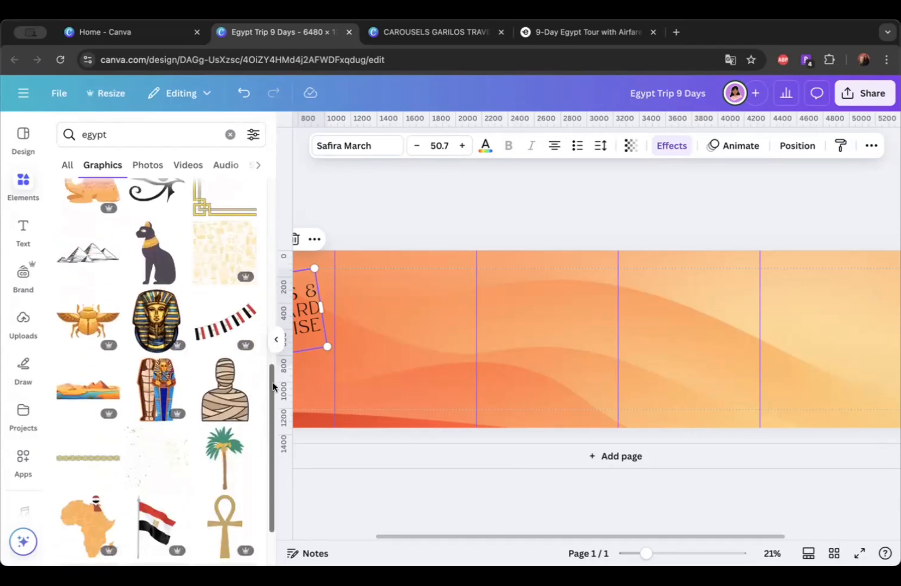
drag(271, 363, 274, 433)
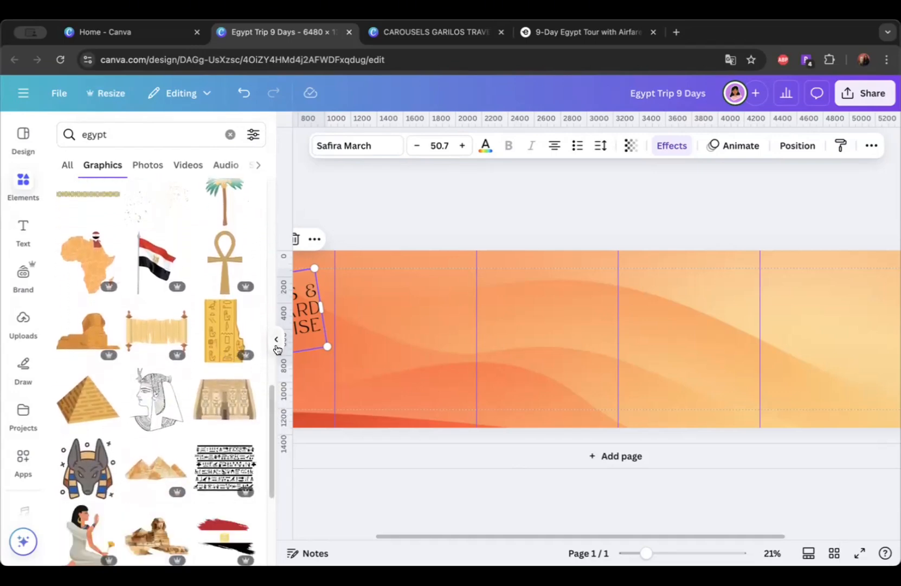
drag(268, 415, 275, 476)
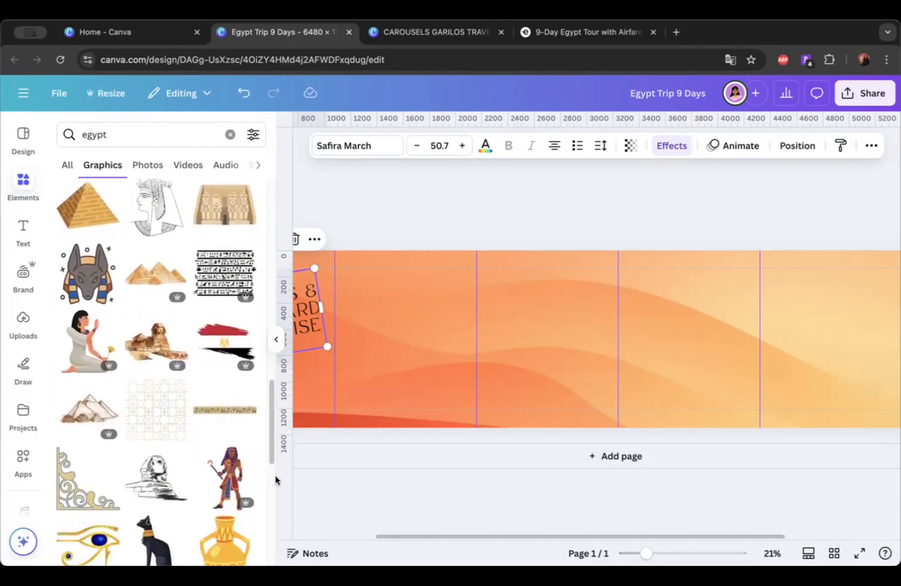
click(81, 406)
drag(608, 334, 309, 368)
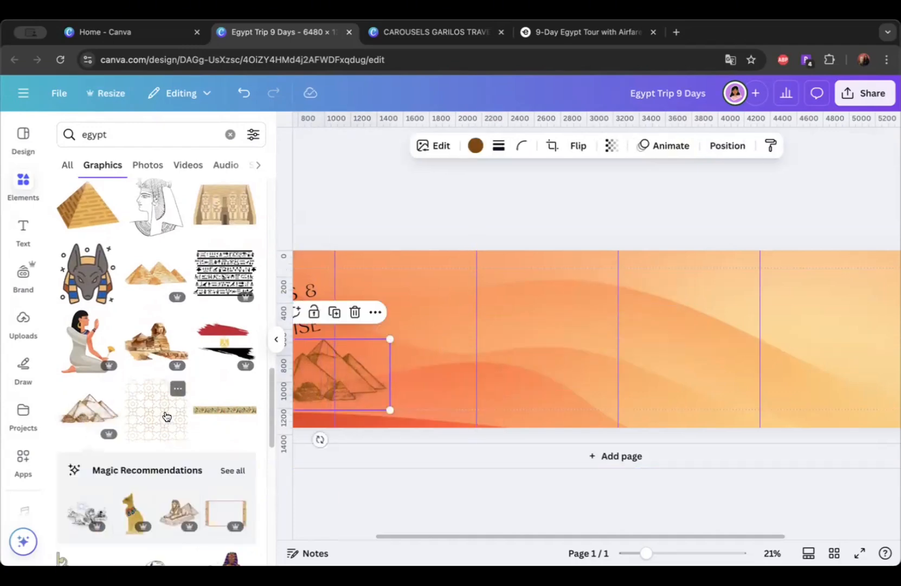
Step: Insert the black Seamless Egyptian Hieroglyphs Pattern graphic and view its details
click(231, 281)
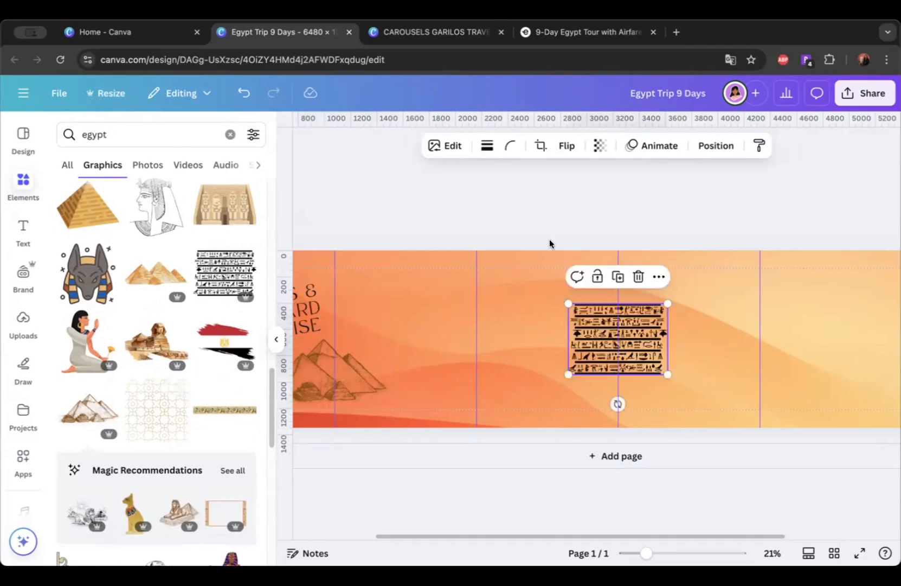
click(252, 251)
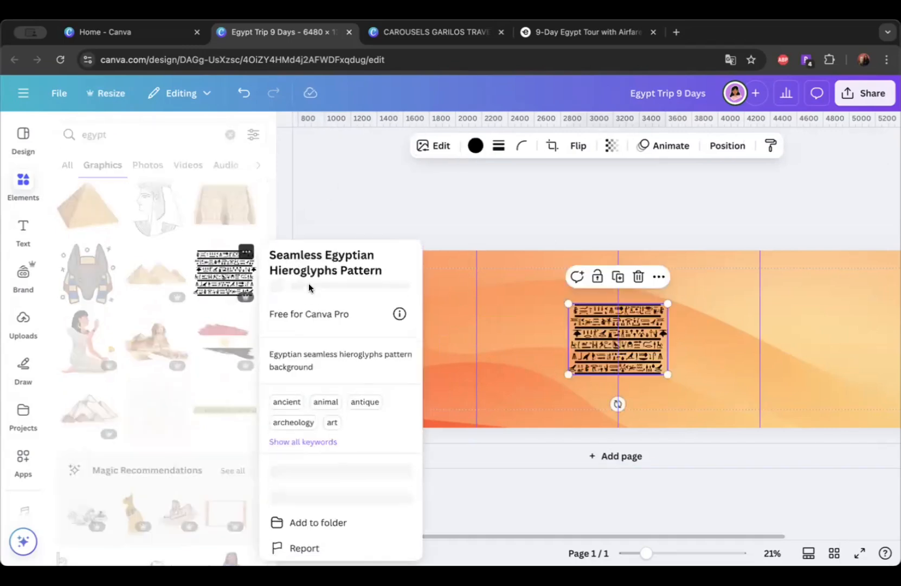
click(342, 185)
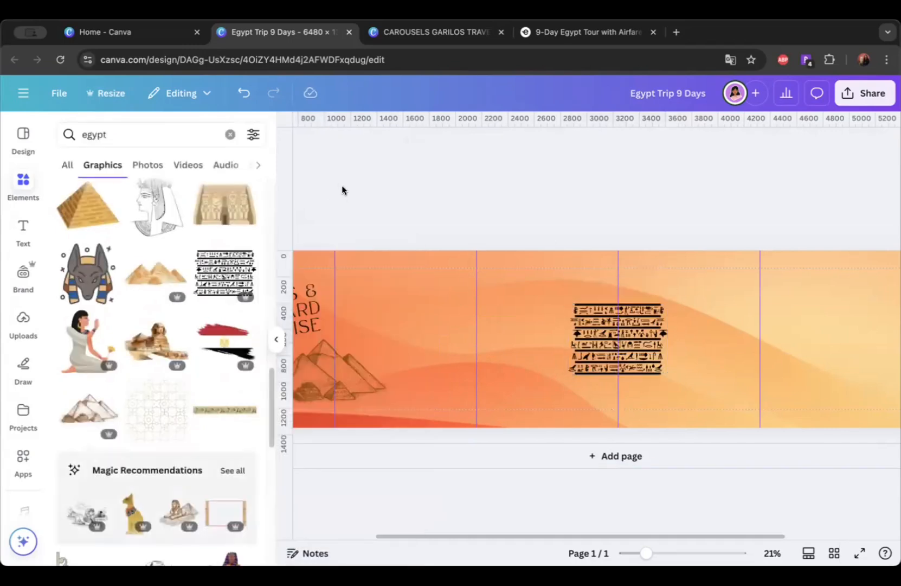
Step: Move the pyramid sketch to the bottom of the first column and enlarge it to reach just past the first guide
click(275, 340)
drag(190, 371, 119, 399)
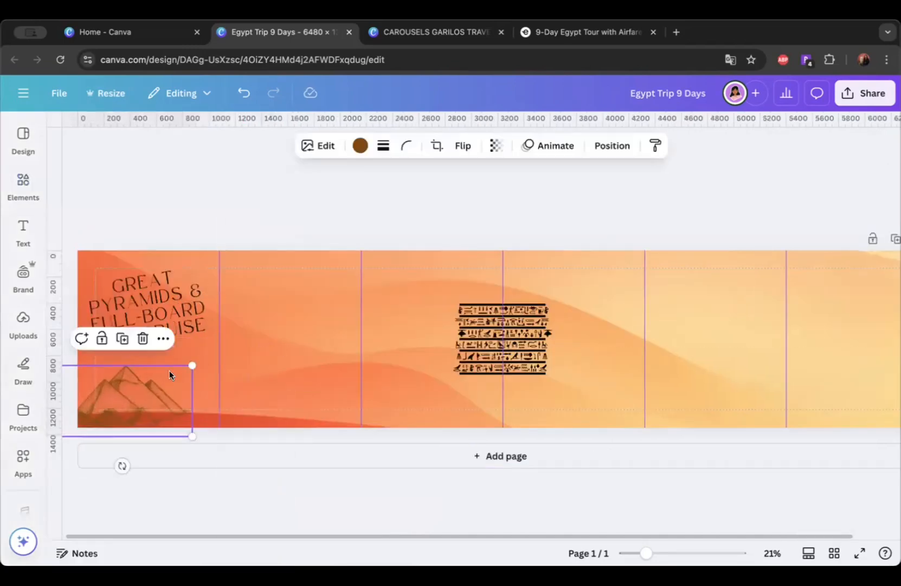
drag(193, 361, 223, 347)
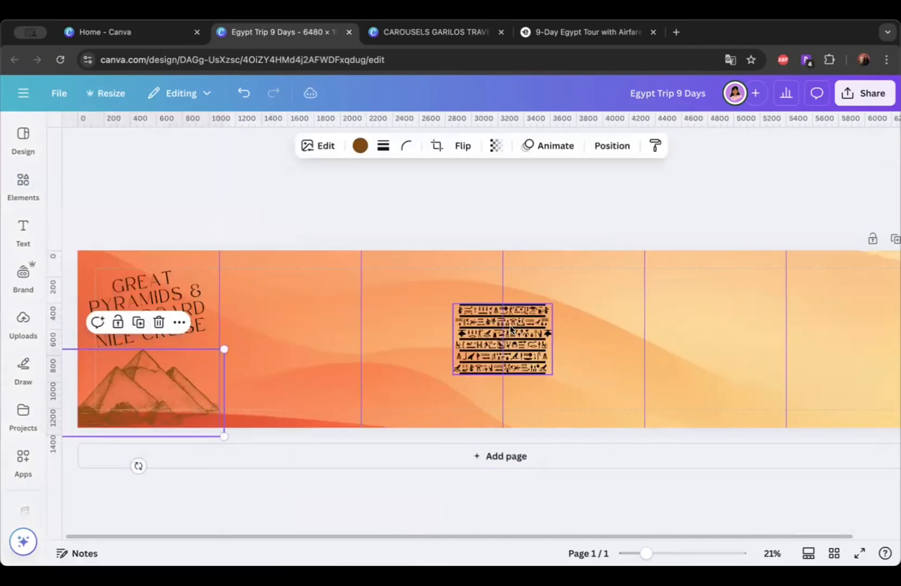
Step: Make the hieroglyphs graphic semi-transparent, enlarge it to about one column wide and center it on the guide between the second and third columns
drag(494, 324, 308, 288)
click(495, 145)
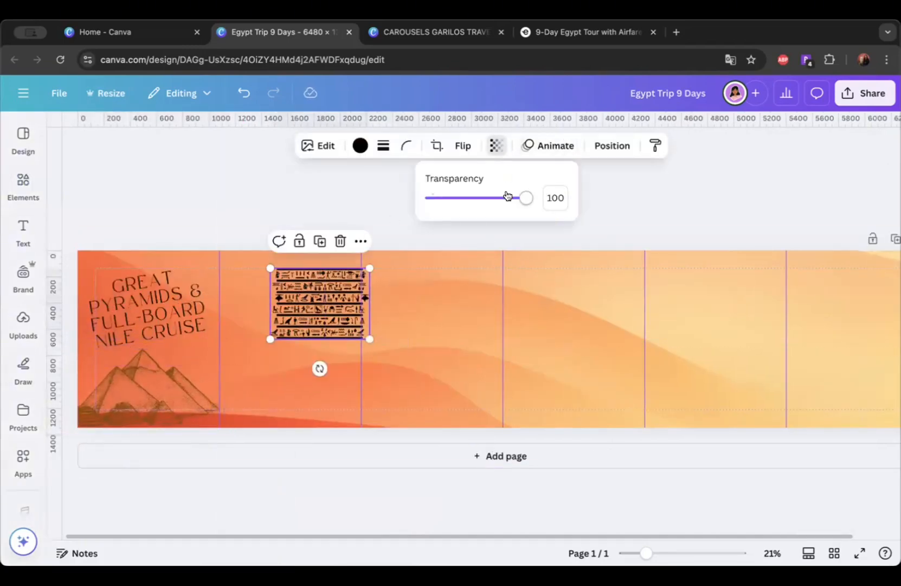
drag(516, 197, 465, 202)
drag(370, 339, 415, 370)
drag(372, 297, 396, 324)
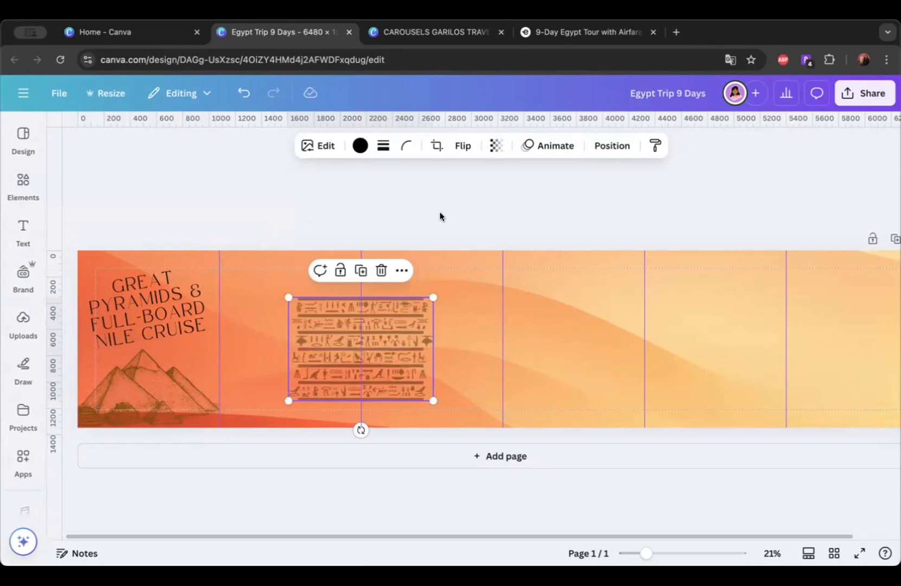
Step: Shift the pyramid sketch sideways so it straddles the guide between the first and second columns
drag(172, 406, 196, 394)
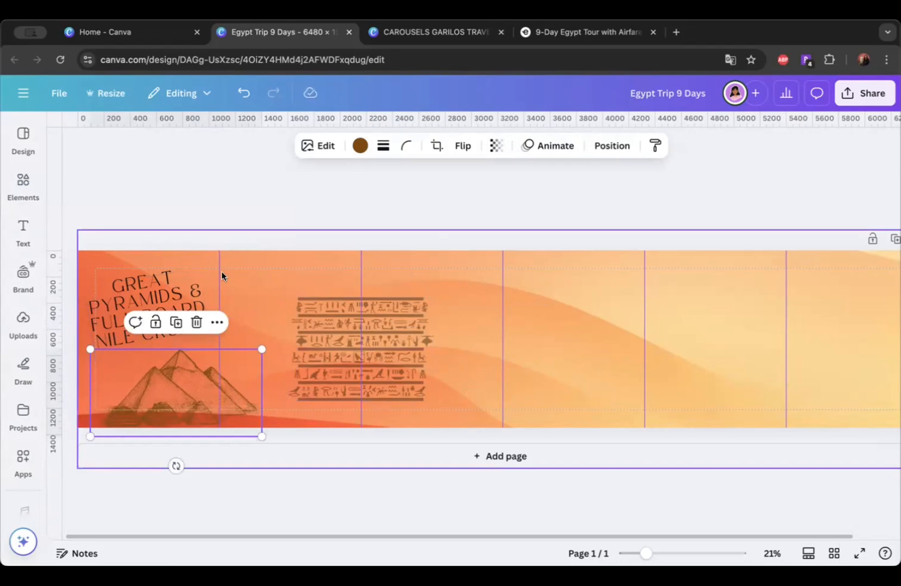
click(221, 211)
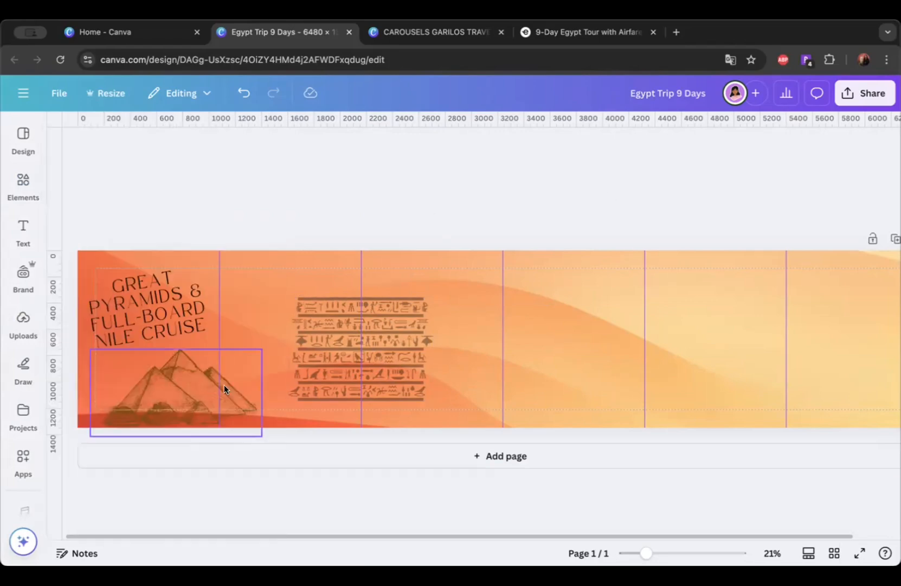
Step: Examine the COMIDA CALLEJERA page of the CAROUSELS GARILOS TRAVEL design as a layout example
click(434, 32)
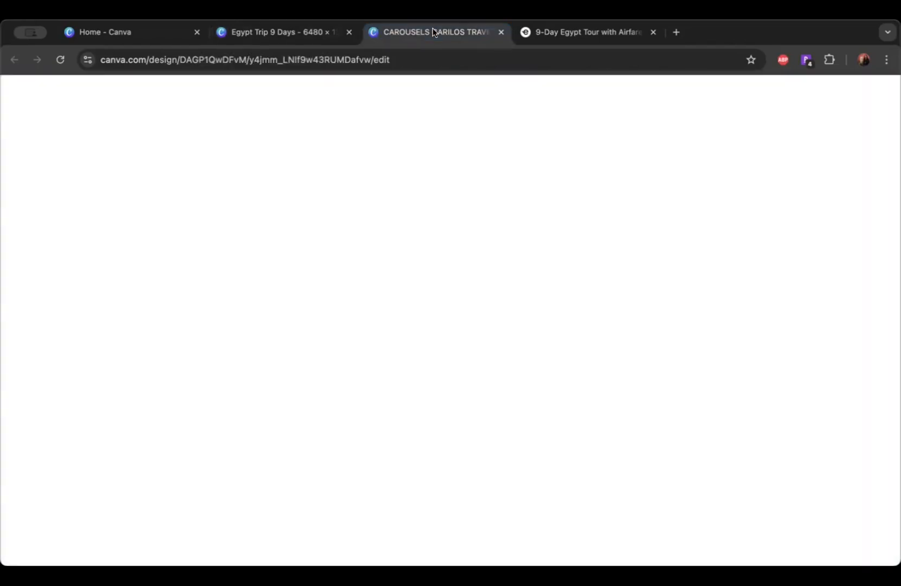
scroll(550, 295, up, 1)
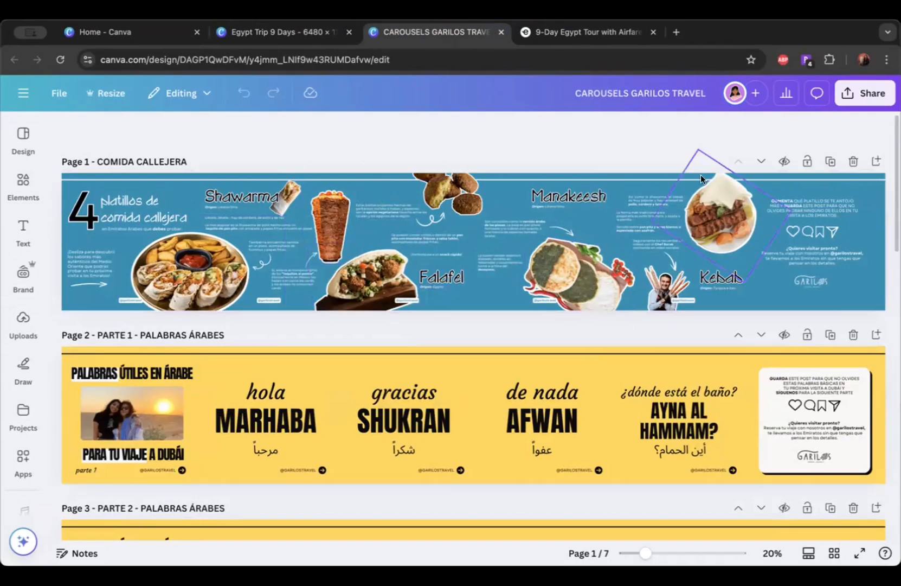
Step: Examine the remaining pages of the CAROUSELS GARILOS TRAVEL design, through page 7 - IDIOMAS, as layout examples
scroll(730, 232, down, 8)
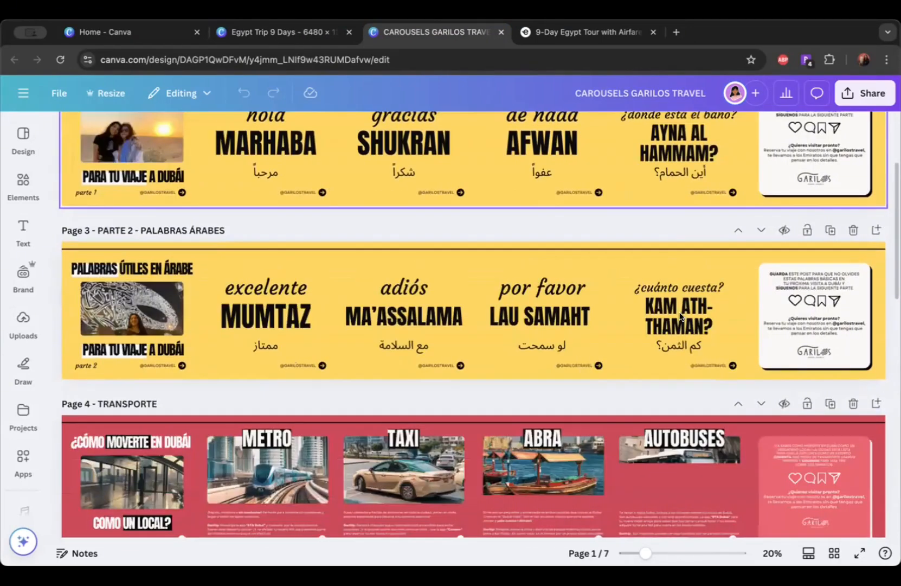
scroll(593, 294, down, 7)
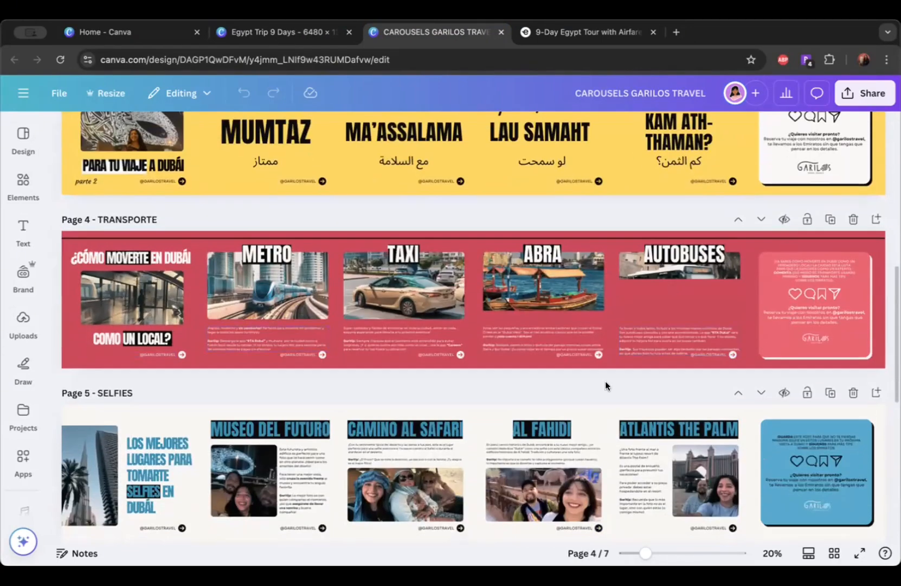
scroll(255, 409, down, 3)
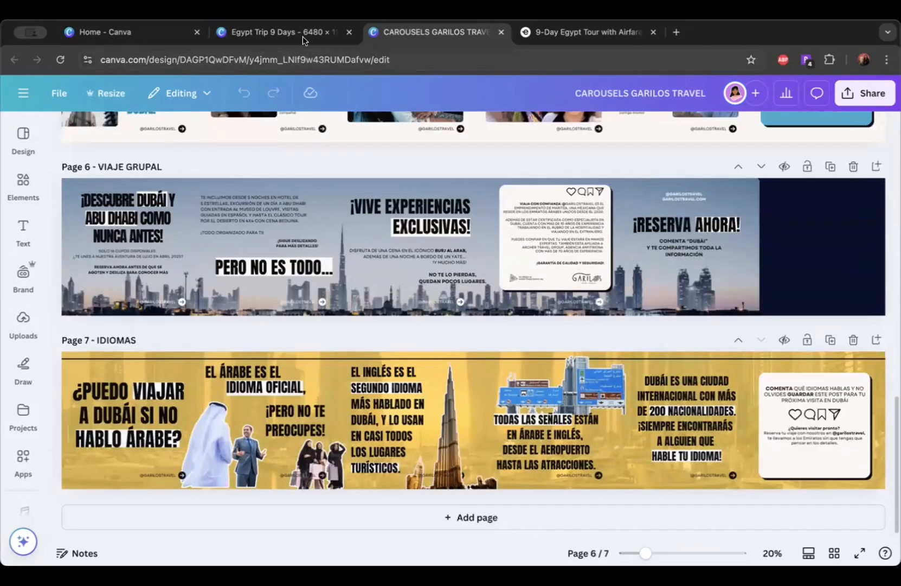
Step: In the Egypt Trip 9 Days design, shift the hieroglyphs graphic slightly up and right and tilt it slightly counterclockwise
key(ctrl+shift+Tab)
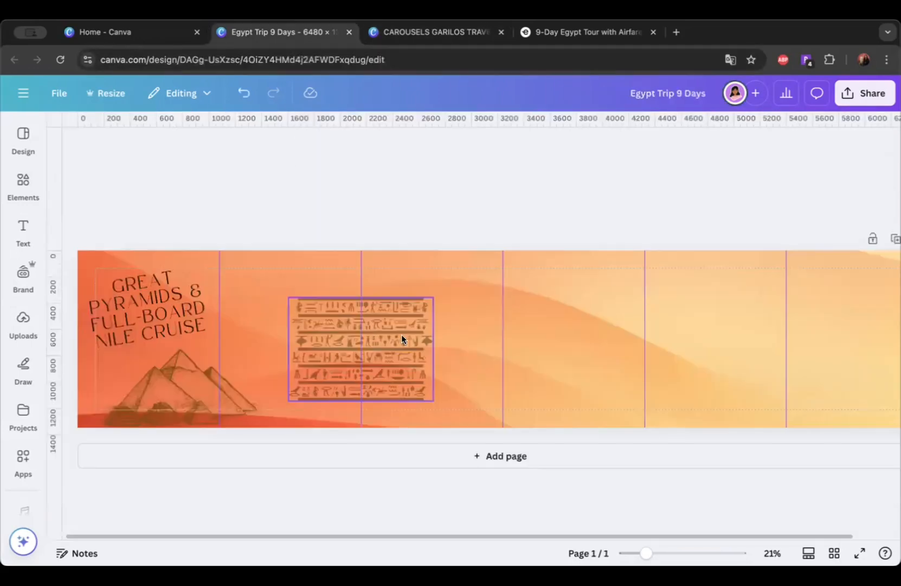
drag(401, 339, 415, 321)
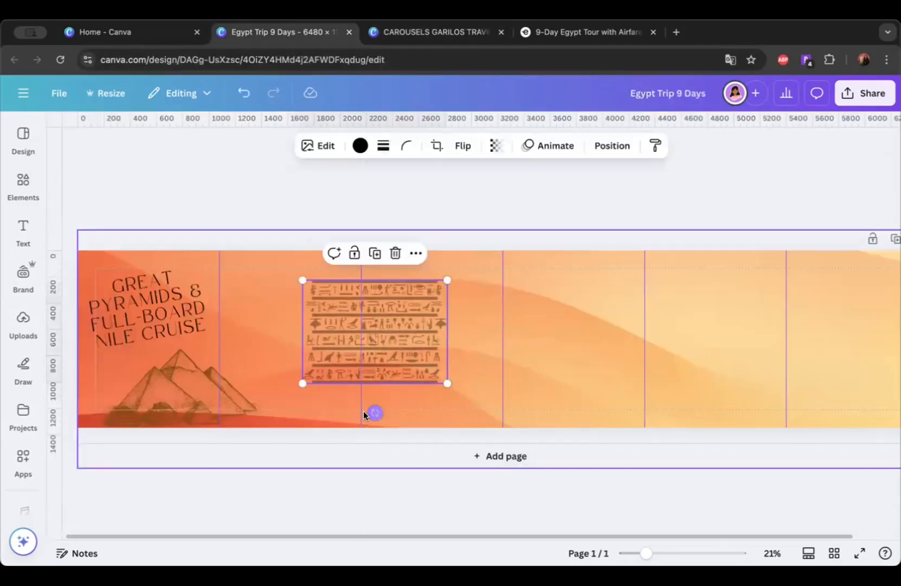
drag(375, 414, 380, 416)
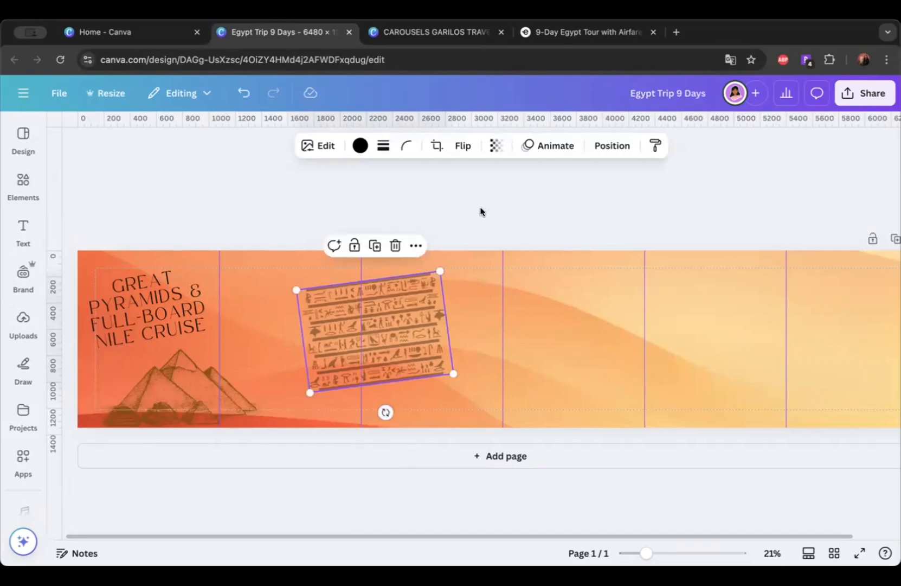
click(481, 212)
Step: Try several colors on the pyramid sketch, settle on the photo palette's red-orange, and shift the sketch slightly left
click(182, 399)
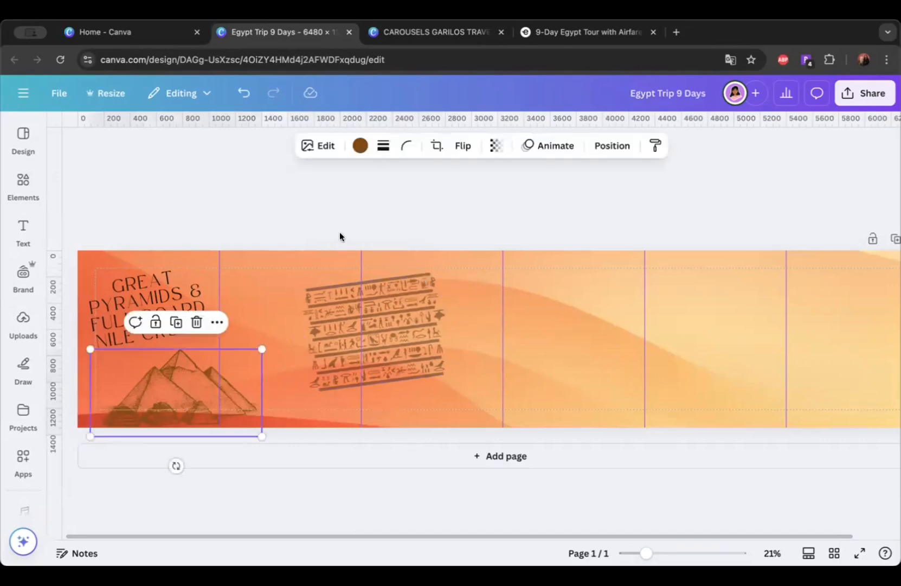
click(359, 149)
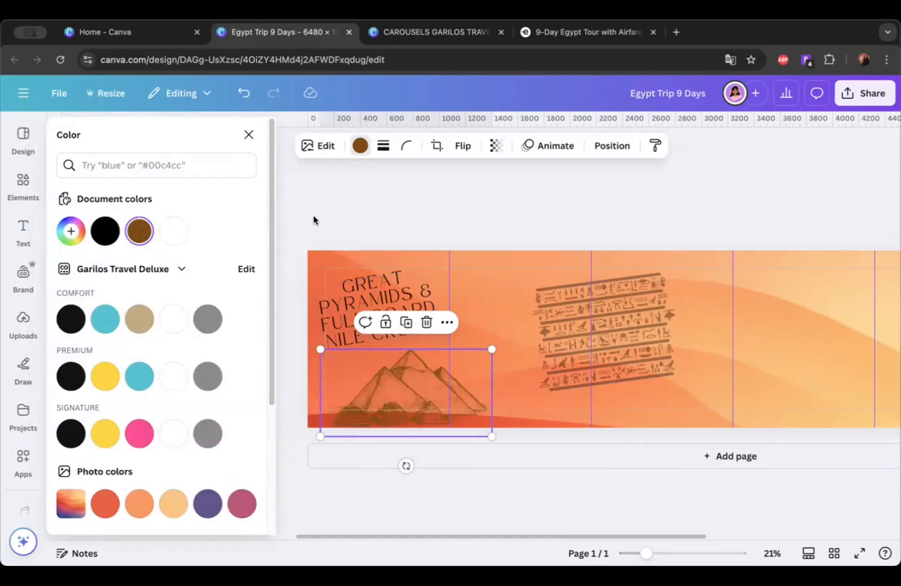
scroll(270, 309, down, 3)
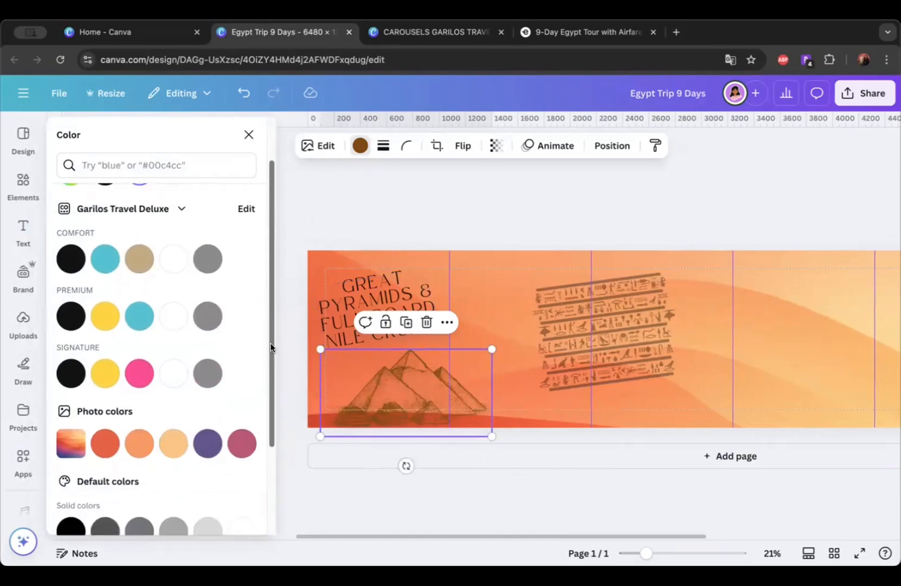
click(141, 263)
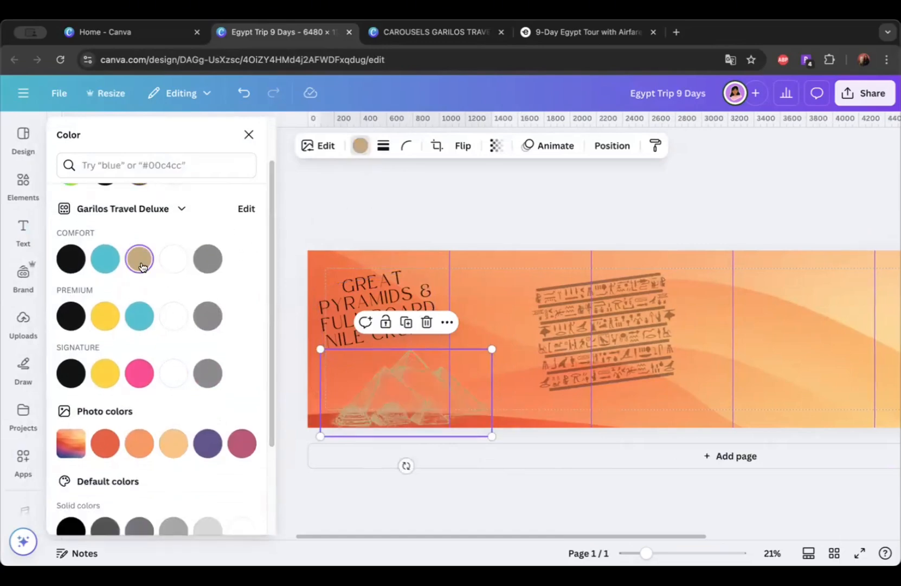
click(174, 374)
click(141, 452)
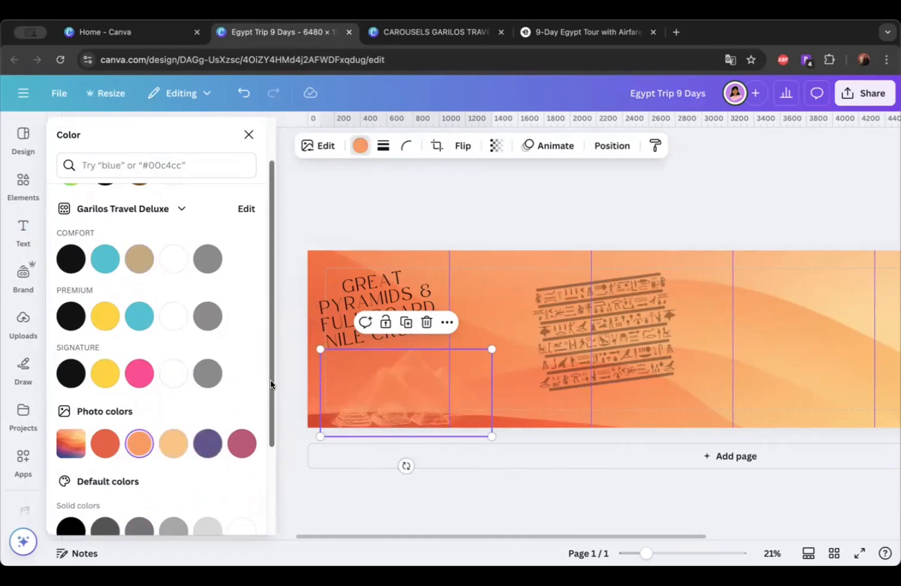
click(245, 446)
click(105, 447)
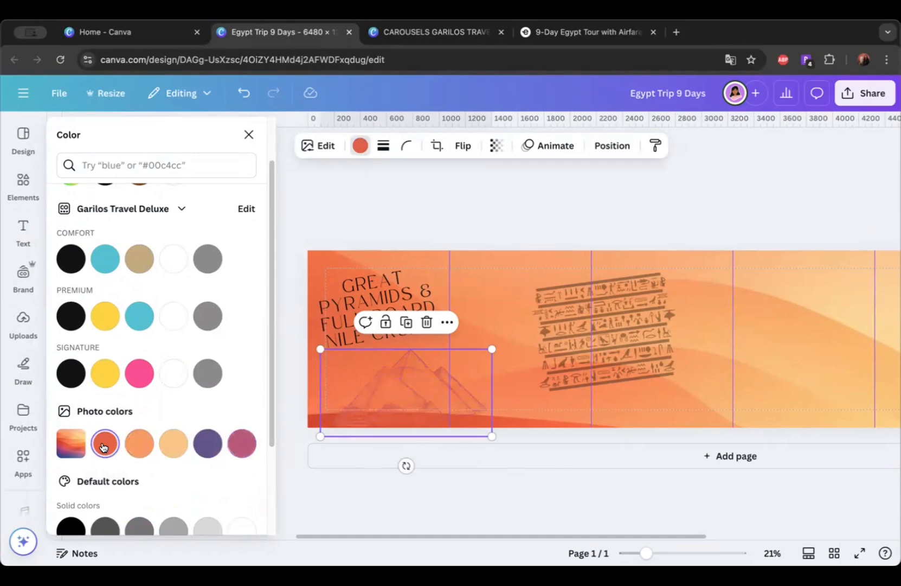
key(Escape)
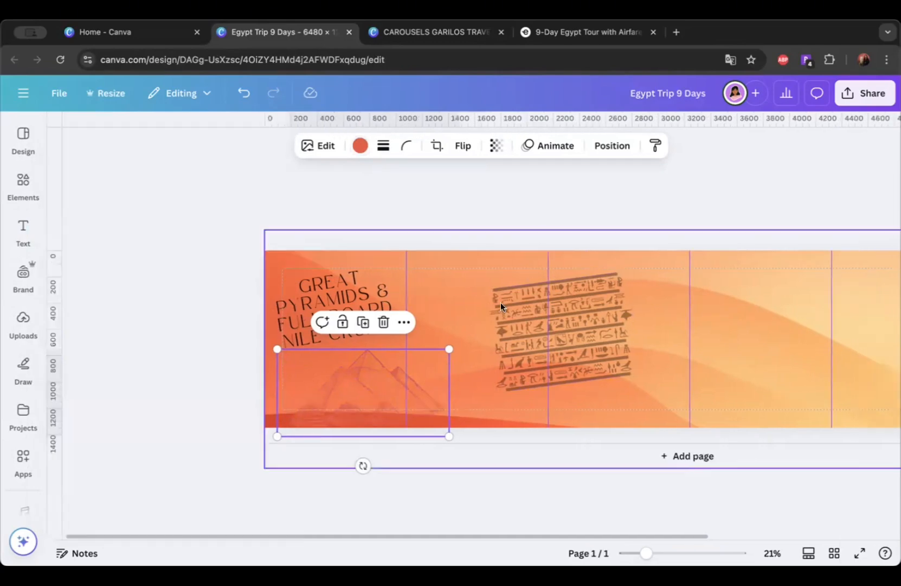
drag(241, 386, 219, 387)
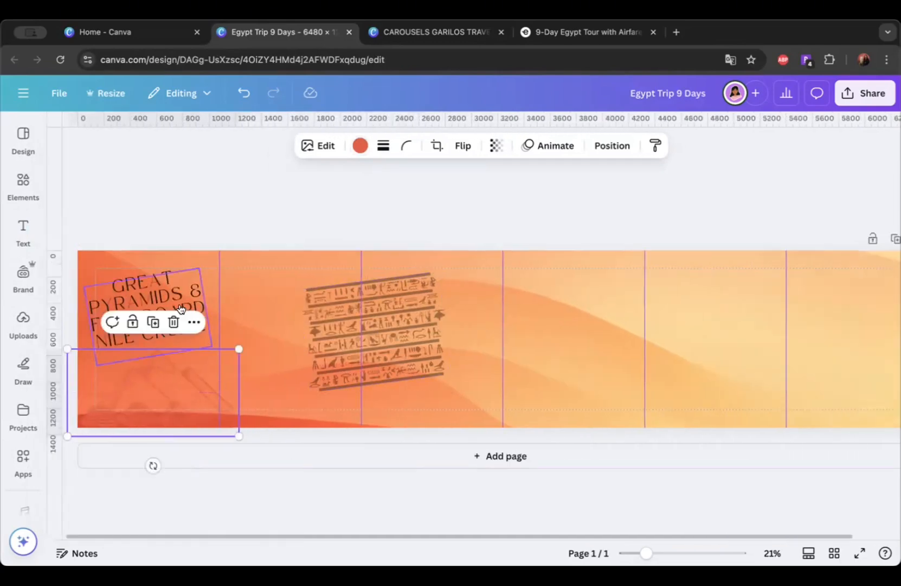
Step: Check the Trip Highlights list on Exoticca's 9-Day Egypt Tour page
click(597, 32)
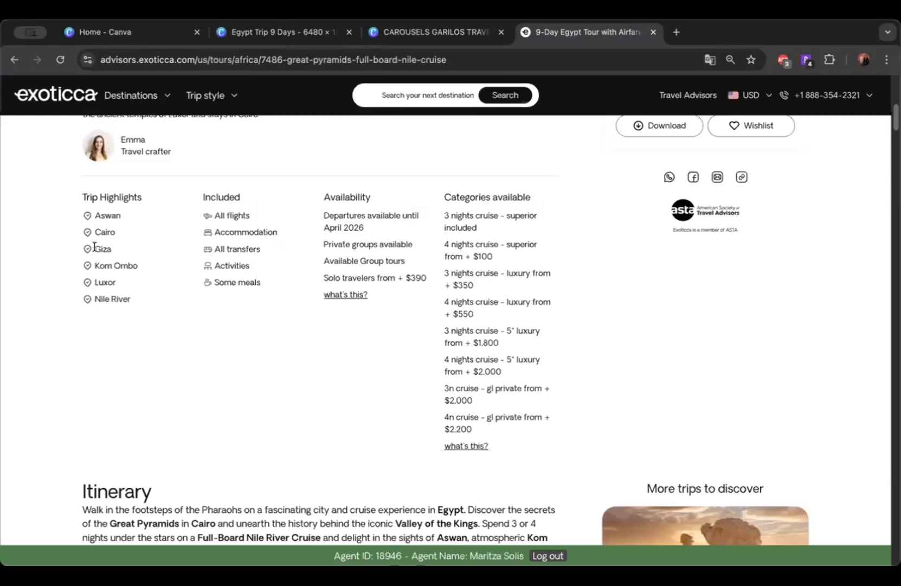
key(ctrl+shift+Tab)
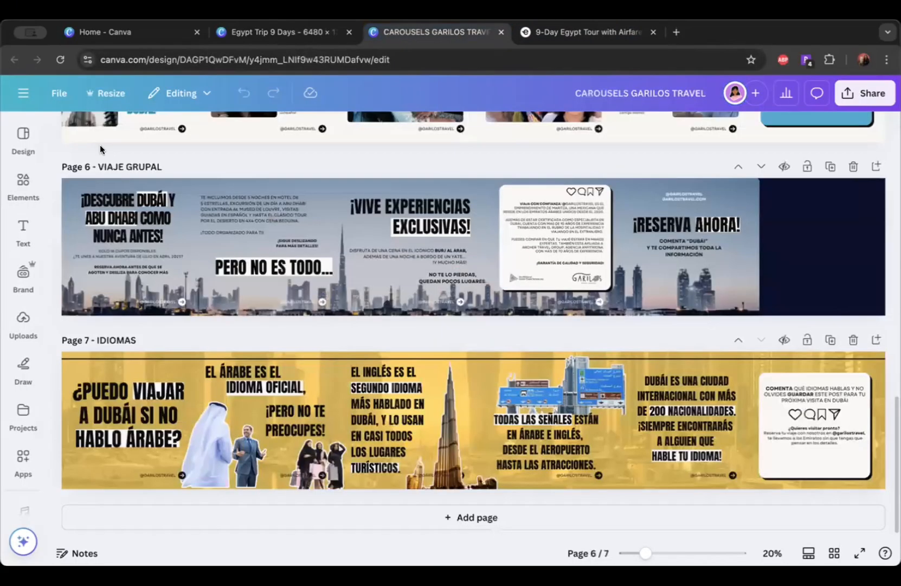
click(24, 184)
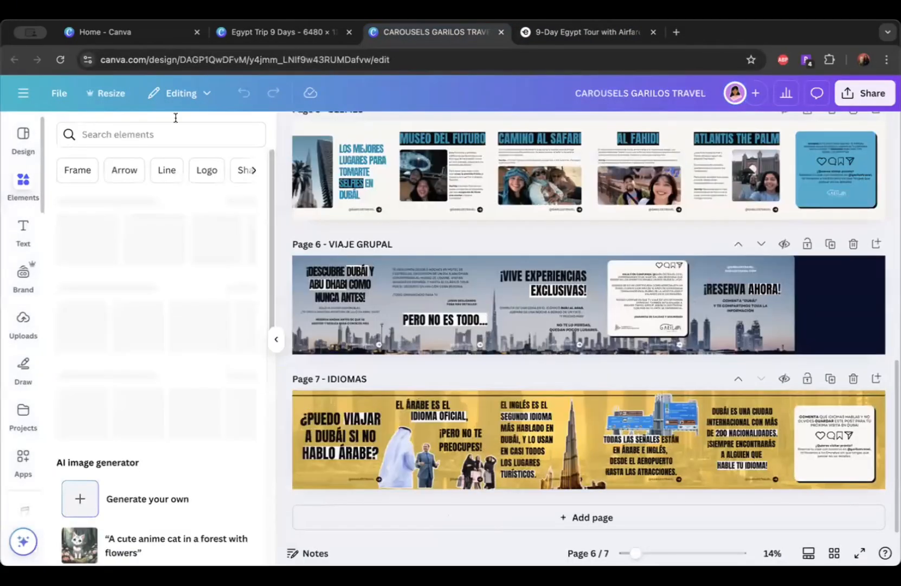
Step: In the Egypt Trip 9 Days design, search the photo elements for "aswan"
click(287, 32)
click(31, 192)
click(70, 140)
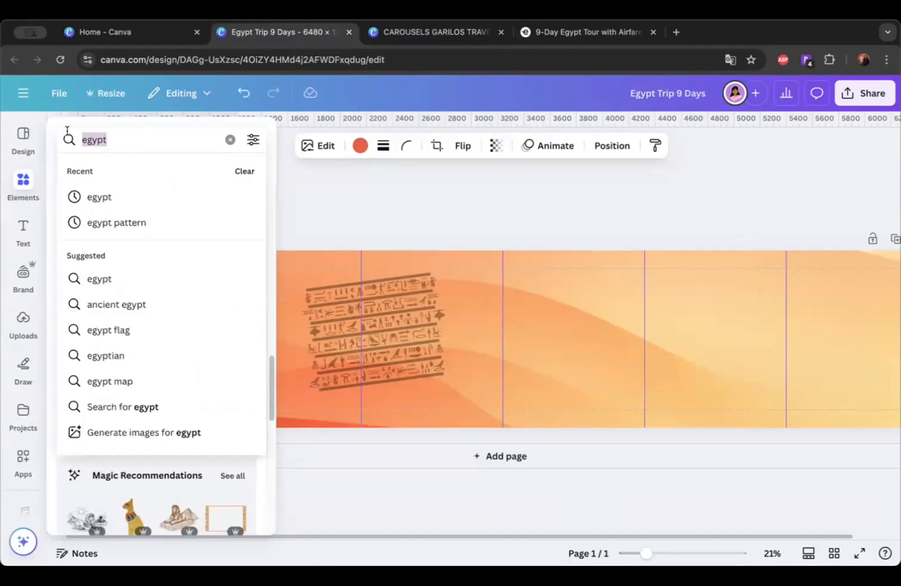
text(aswan)
key(Return)
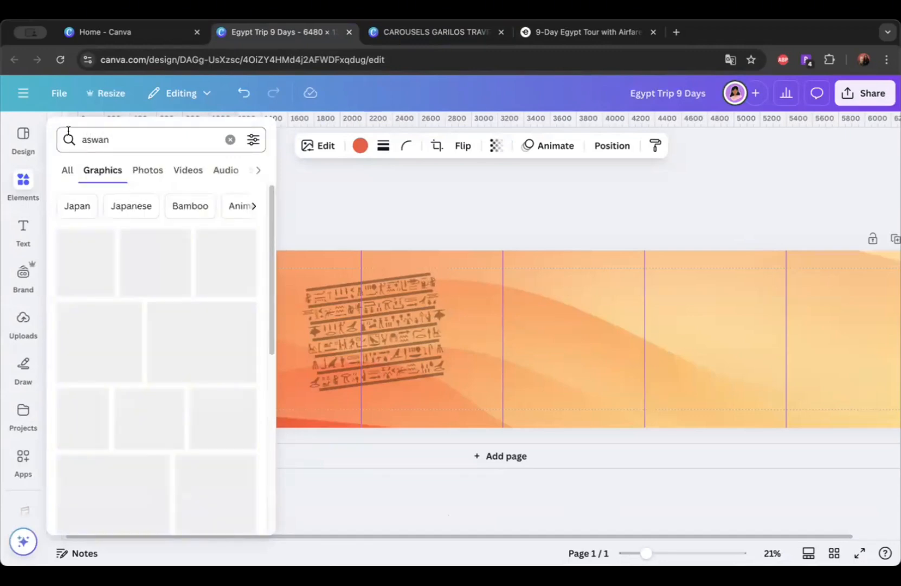
click(163, 166)
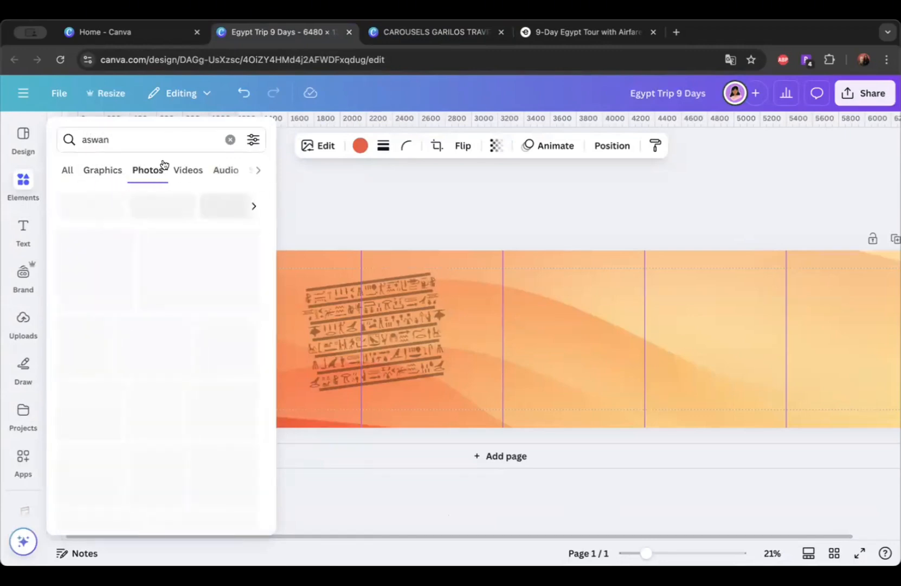
drag(272, 230, 267, 262)
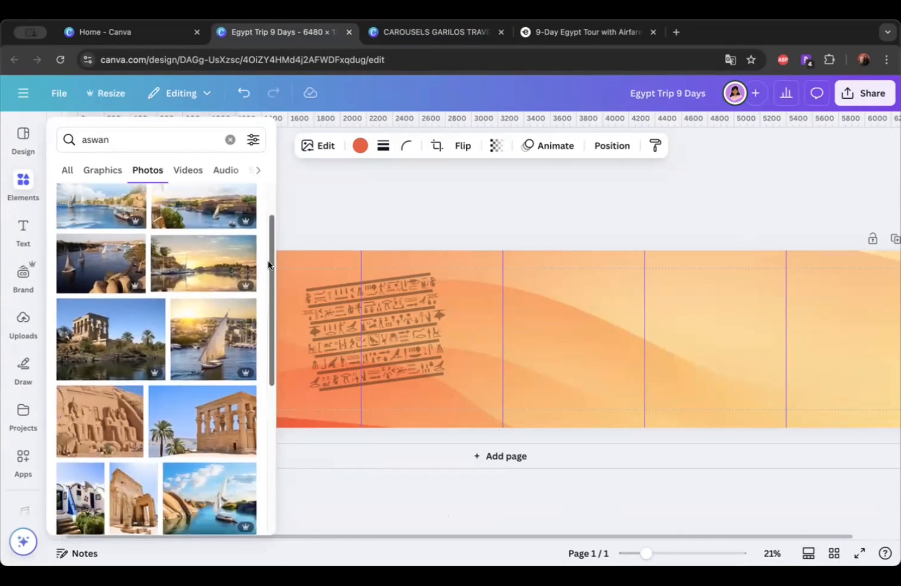
Step: Try the Aswan sunset sailboat photo on the page and delete it again
click(190, 339)
click(278, 328)
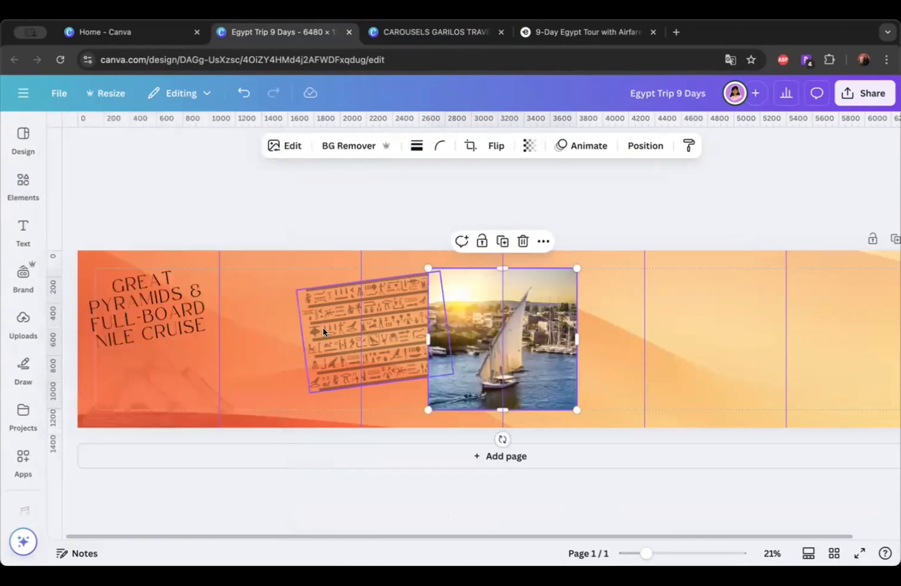
click(522, 241)
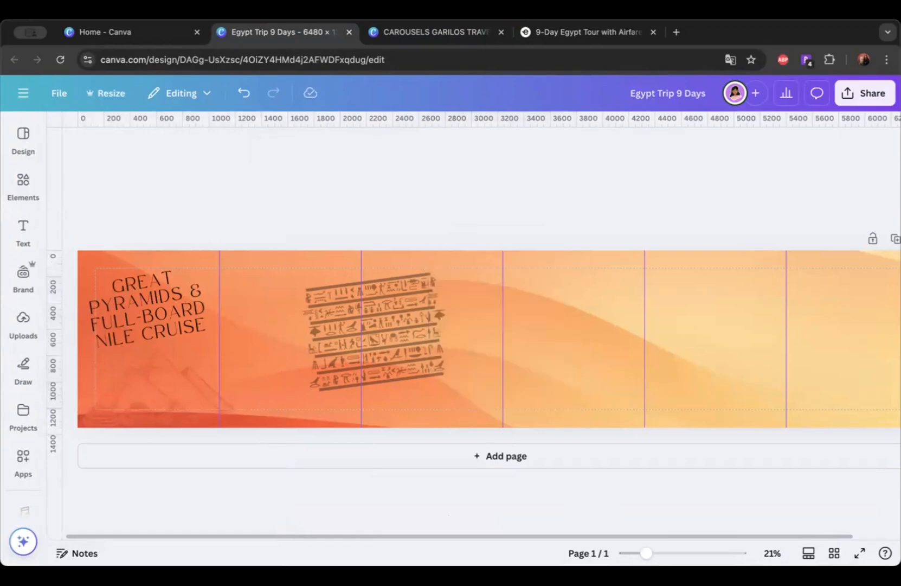
Step: Add the Aswan river photo with the palm leaf and move it across the guide between the second and third columns
click(24, 183)
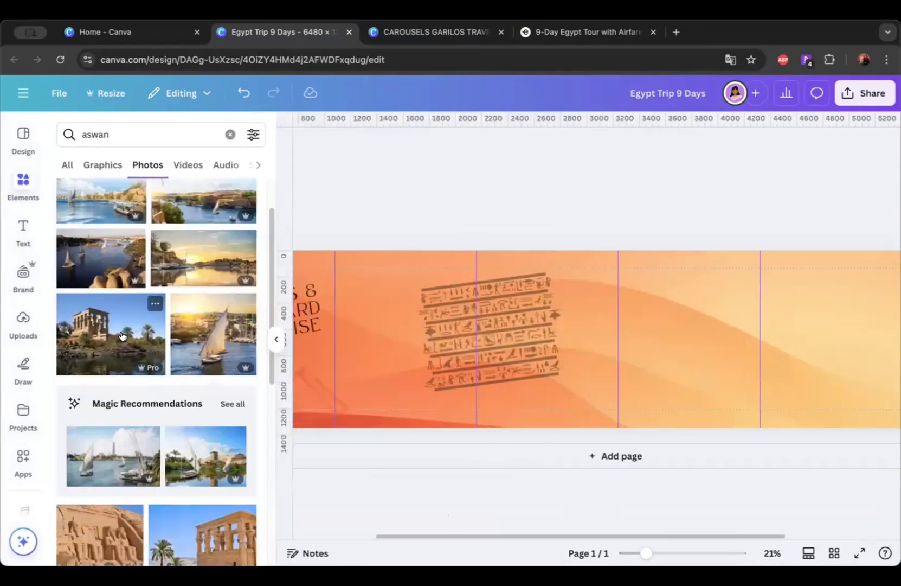
scroll(270, 280, up, 3)
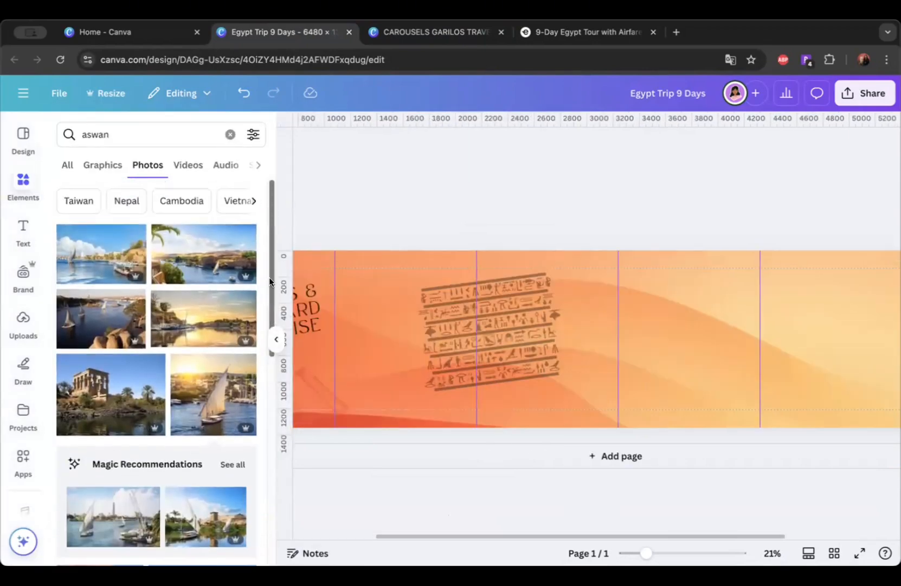
click(190, 260)
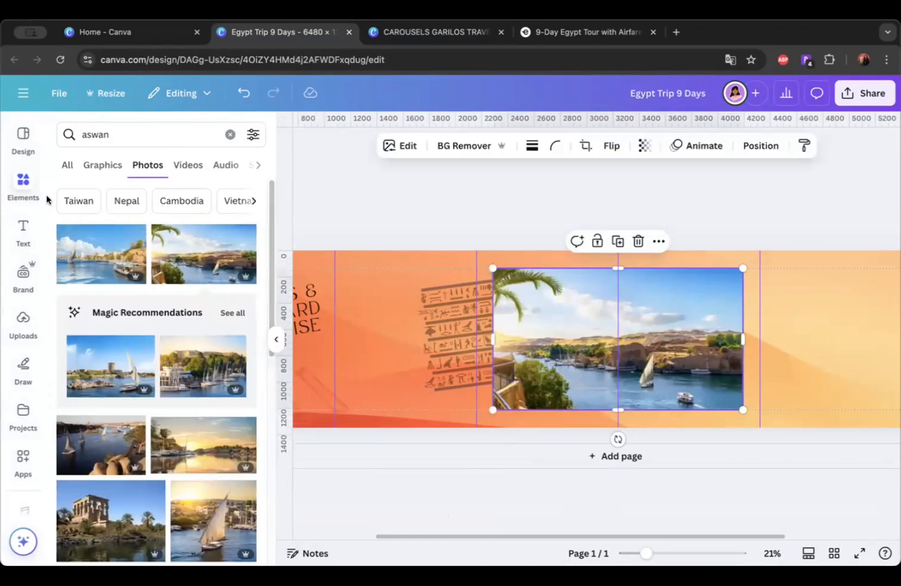
click(442, 202)
drag(680, 336, 531, 346)
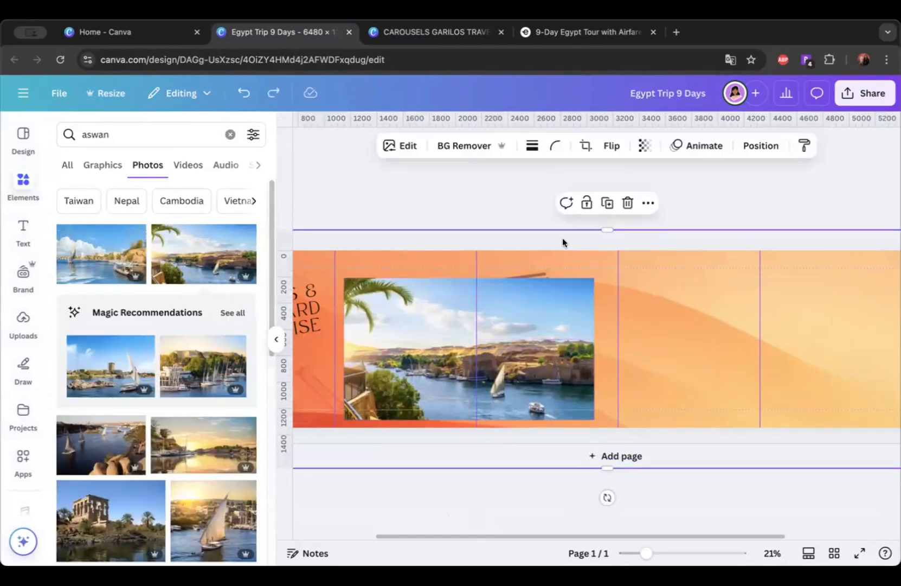
click(438, 192)
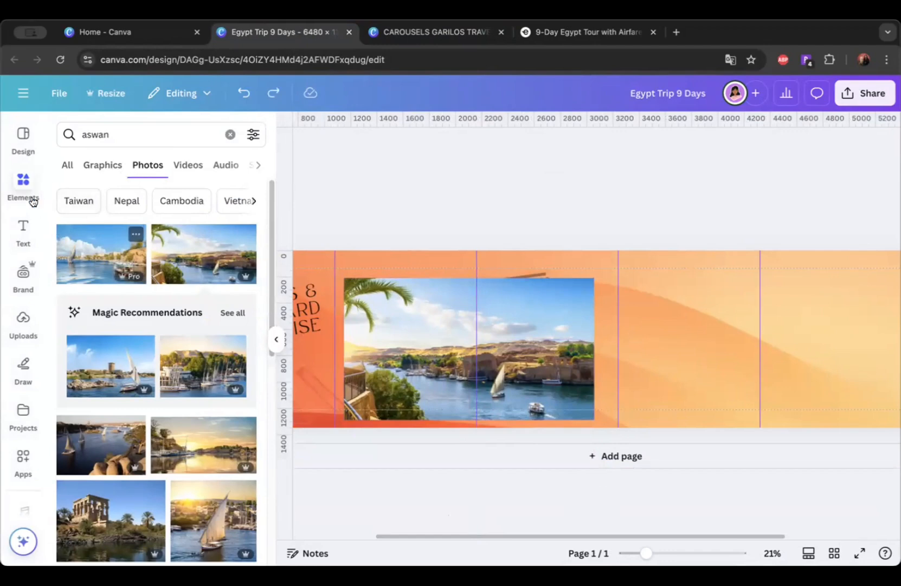
Step: Search the elements for "Frame" and show all results in the Frames category
click(230, 134)
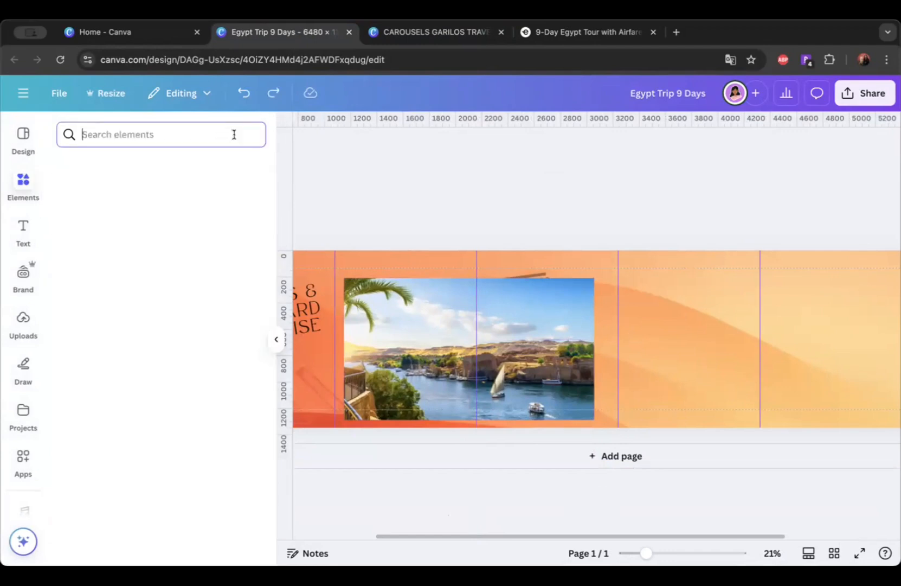
click(78, 171)
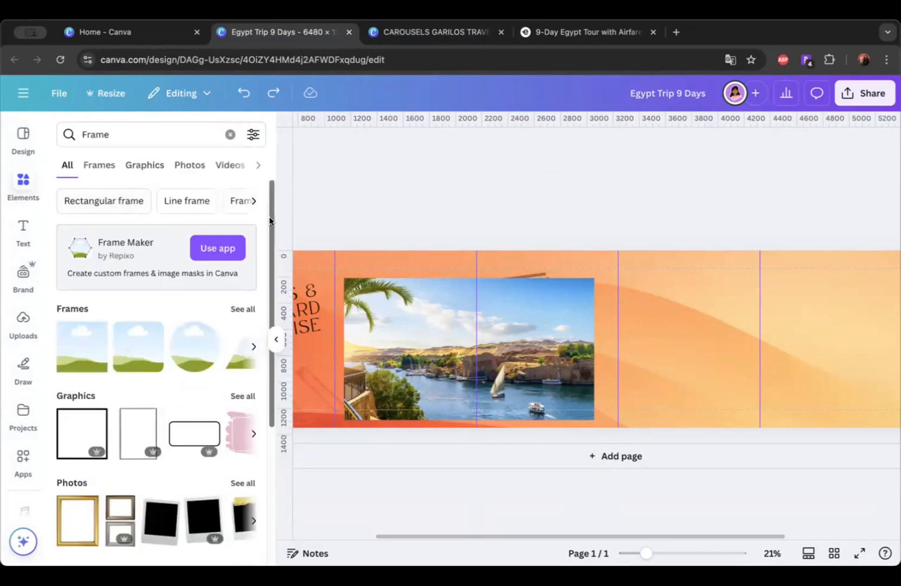
scroll(269, 198, down, 2)
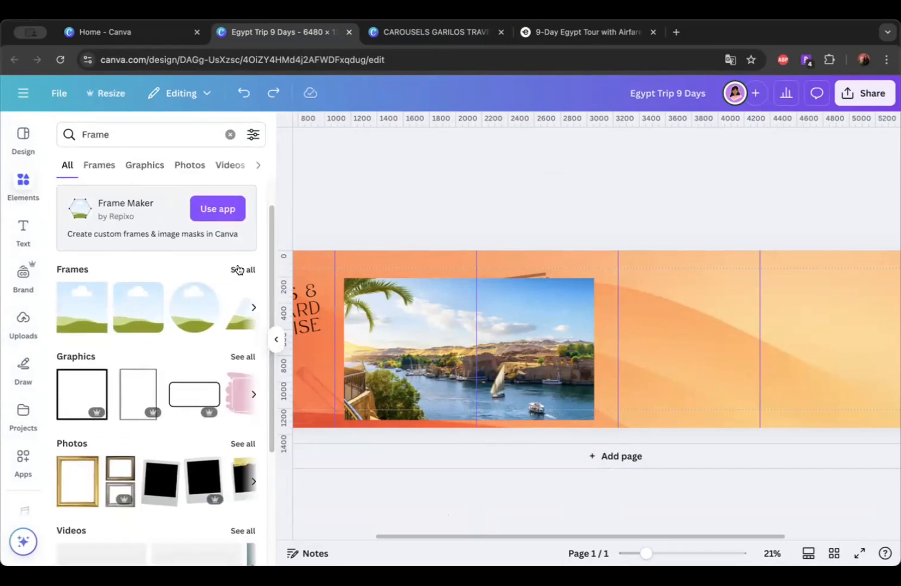
click(238, 269)
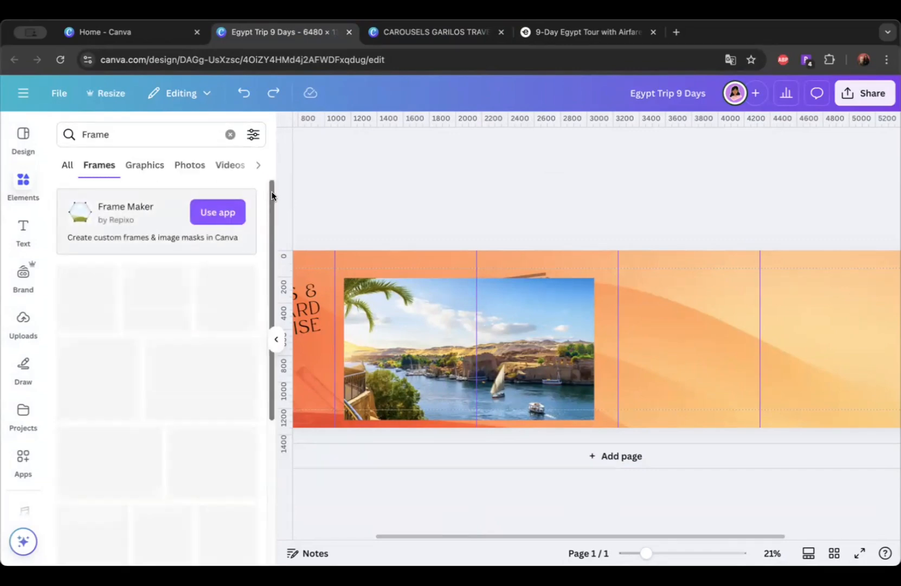
Step: Try the torn-edge rectangular frame with the Aswan river photo in it, placed across the guide between the first and second columns
drag(272, 192, 274, 312)
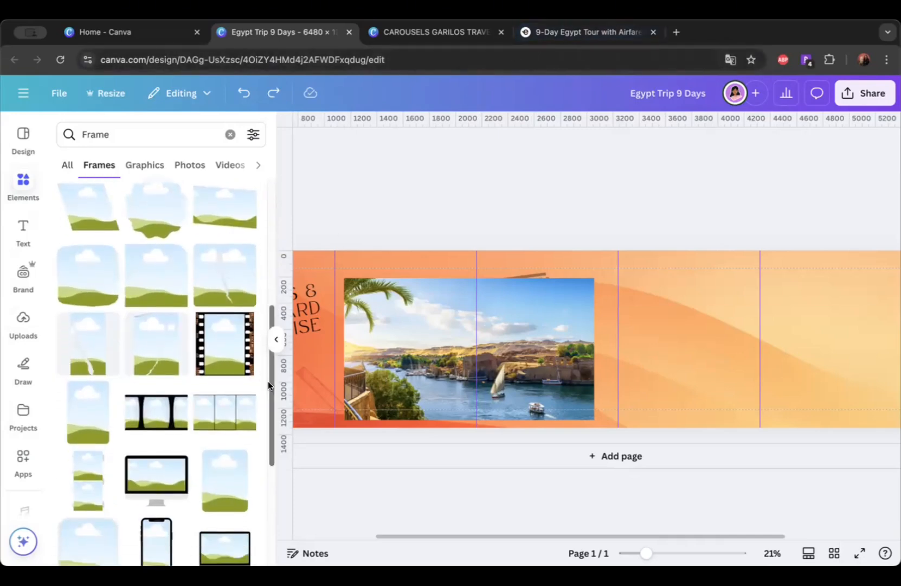
drag(268, 382, 273, 440)
drag(271, 388, 269, 416)
drag(272, 372, 267, 397)
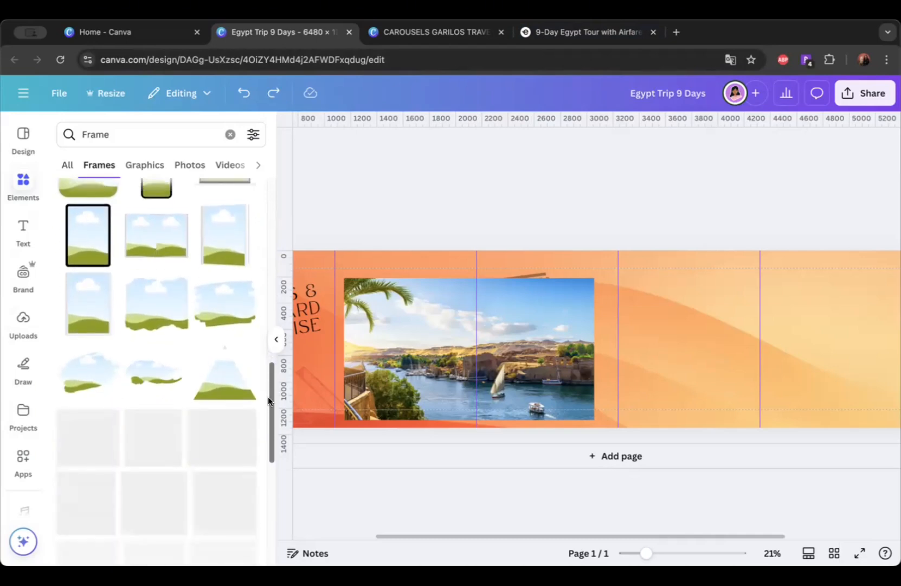
scroll(196, 343, down, 2)
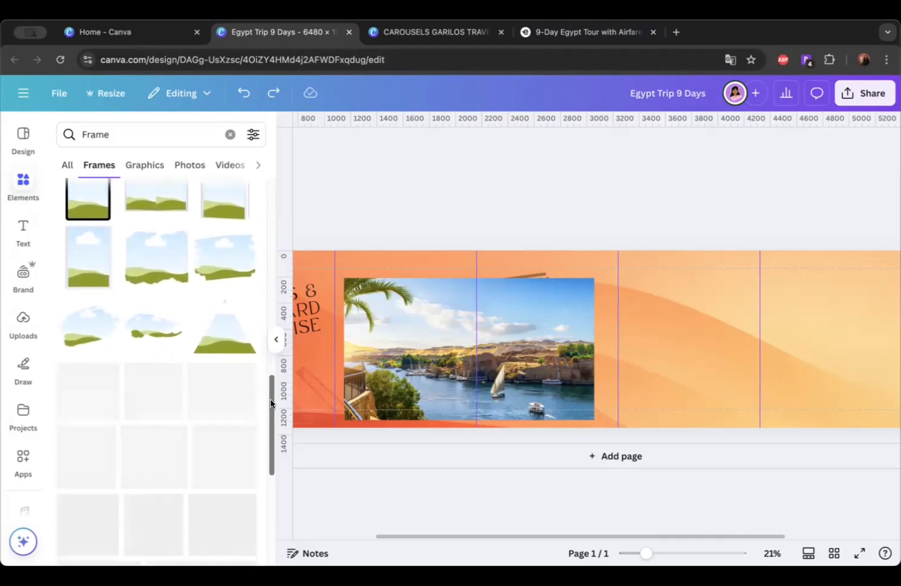
click(155, 251)
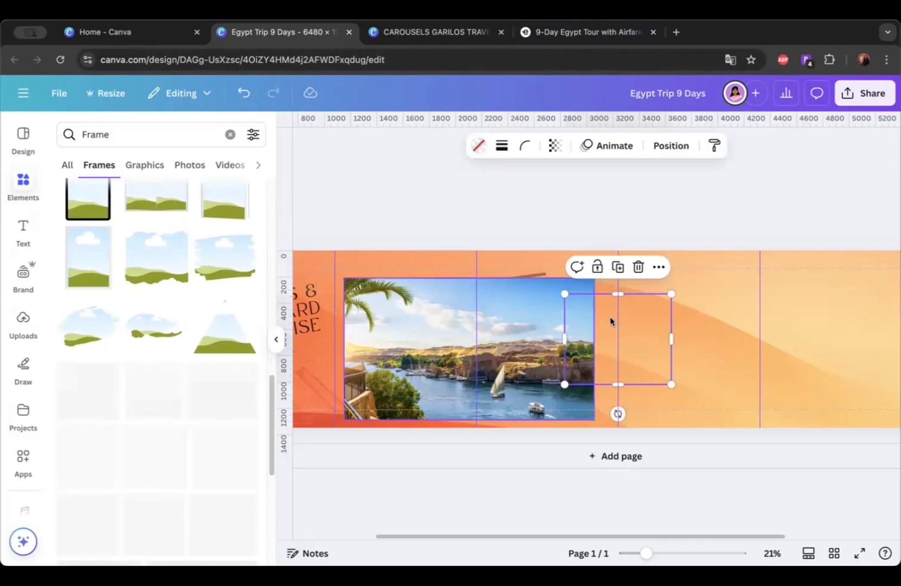
drag(449, 343, 348, 391)
scroll(398, 379, left, 3)
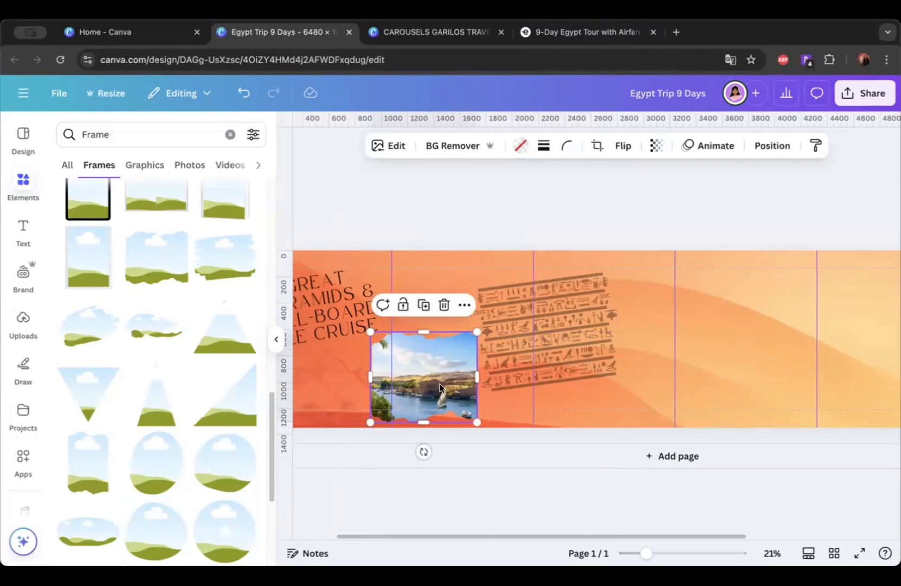
drag(440, 384, 419, 383)
Step: Add the wide brush-stroke frame with the tapered tail to the page
scroll(225, 413, down, 5)
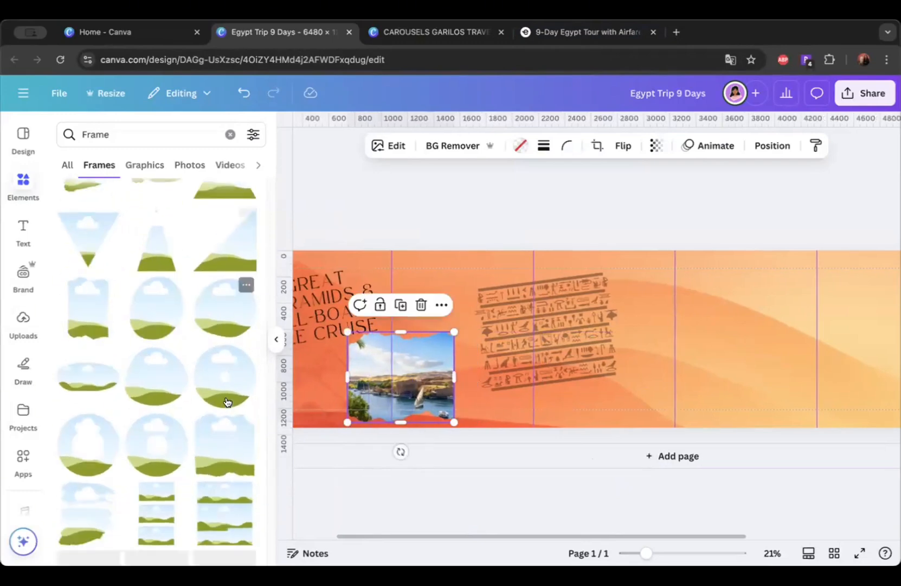
scroll(225, 401, up, 5)
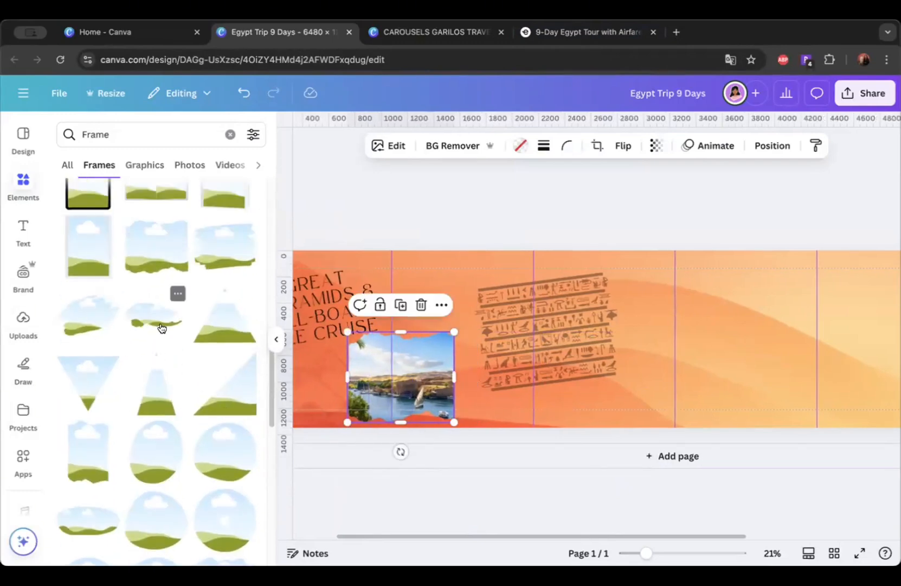
scroll(115, 335, down, 1)
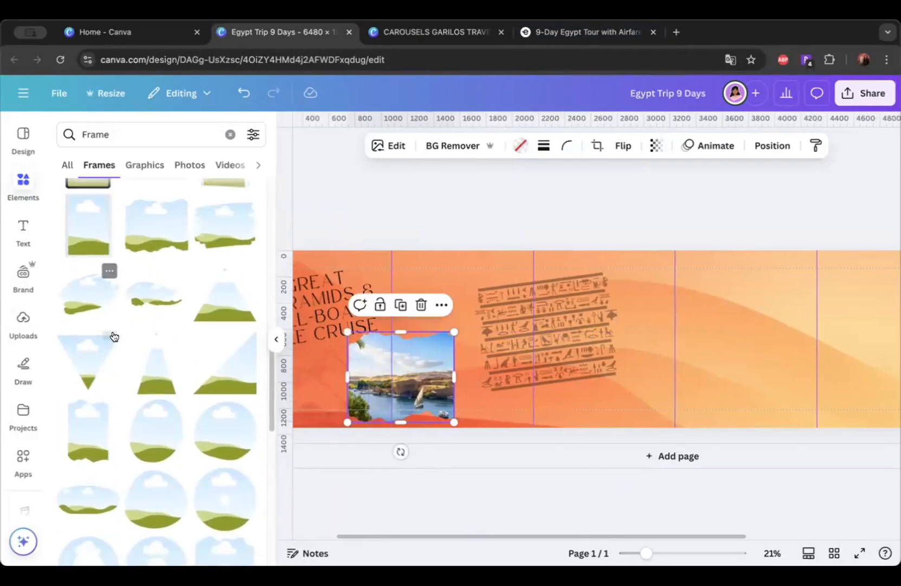
click(145, 298)
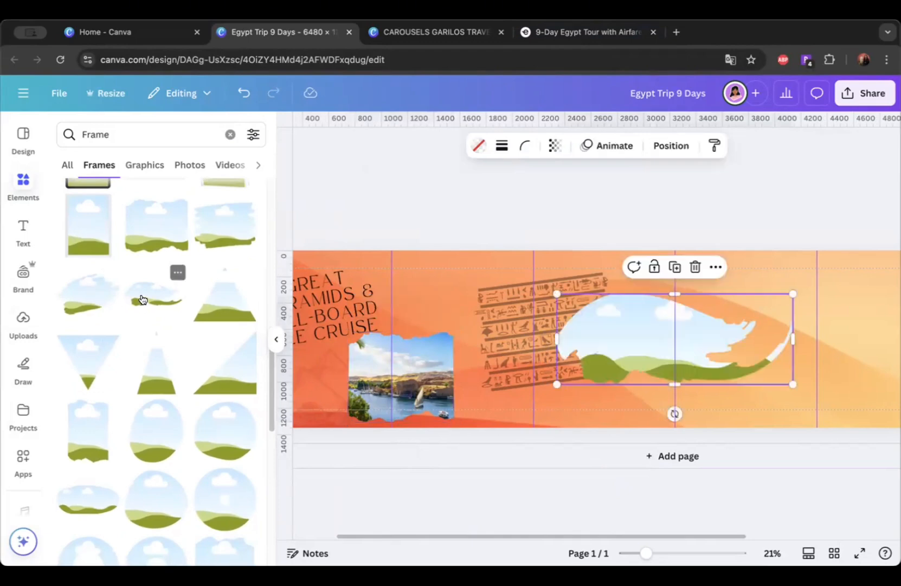
click(480, 216)
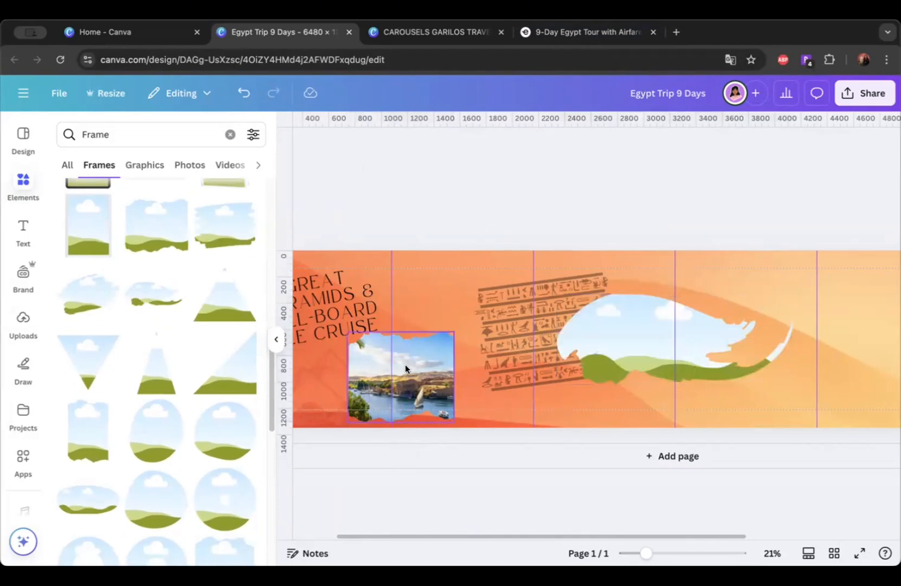
Step: Detach the Aswan photo from the torn-edge frame and delete the empty frame
click(434, 375)
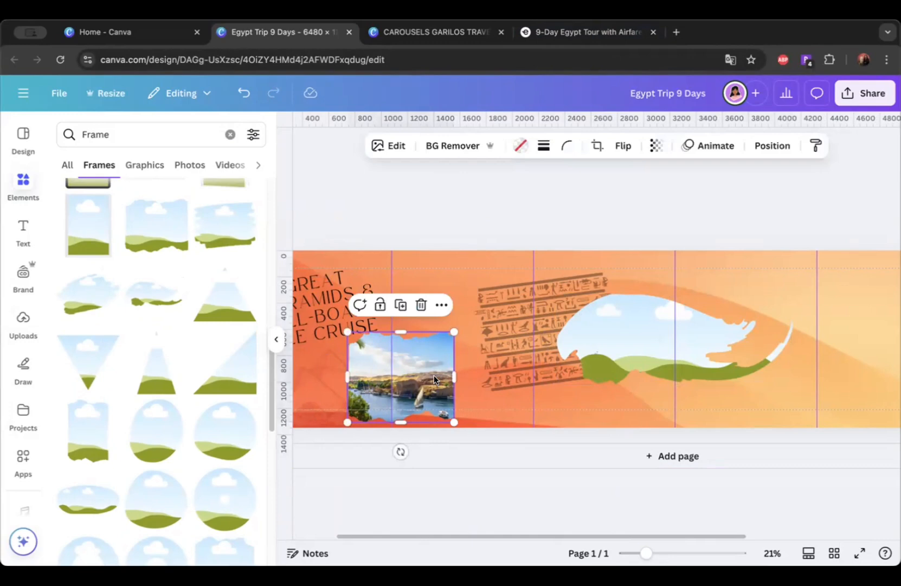
click(442, 306)
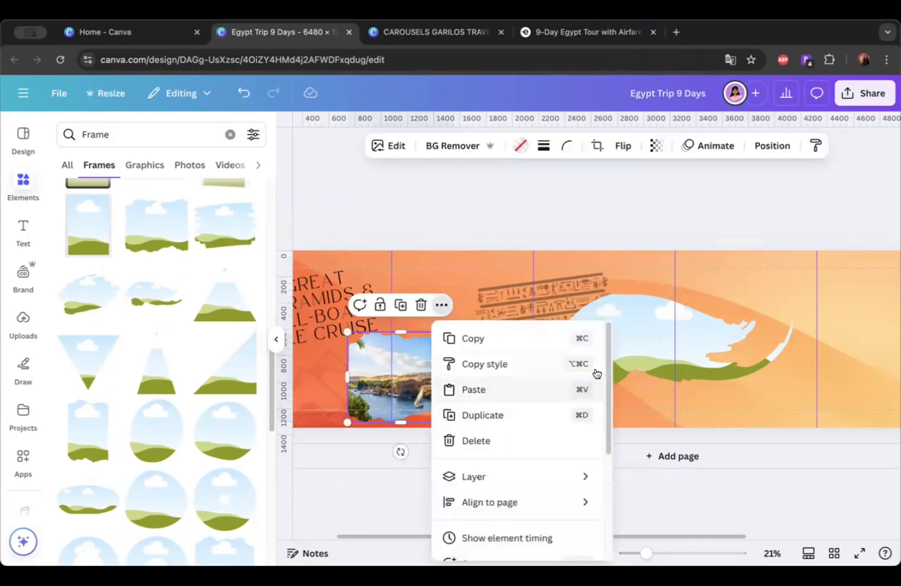
drag(608, 373, 610, 477)
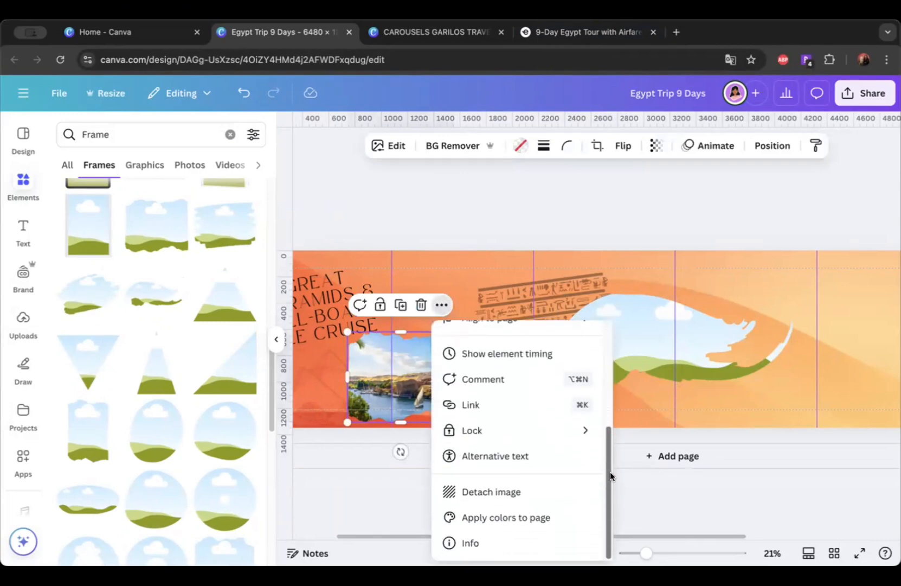
click(479, 493)
drag(609, 296, 467, 288)
click(381, 365)
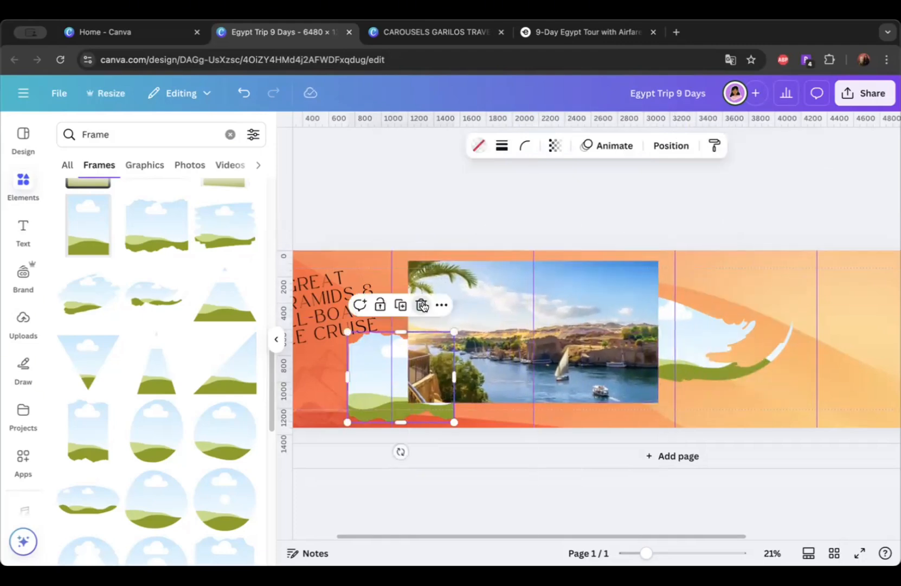
click(426, 306)
Step: Put the Aswan photo in the brush-stroke frame across the guide between the first and second columns and adjust its crop
drag(534, 307, 422, 367)
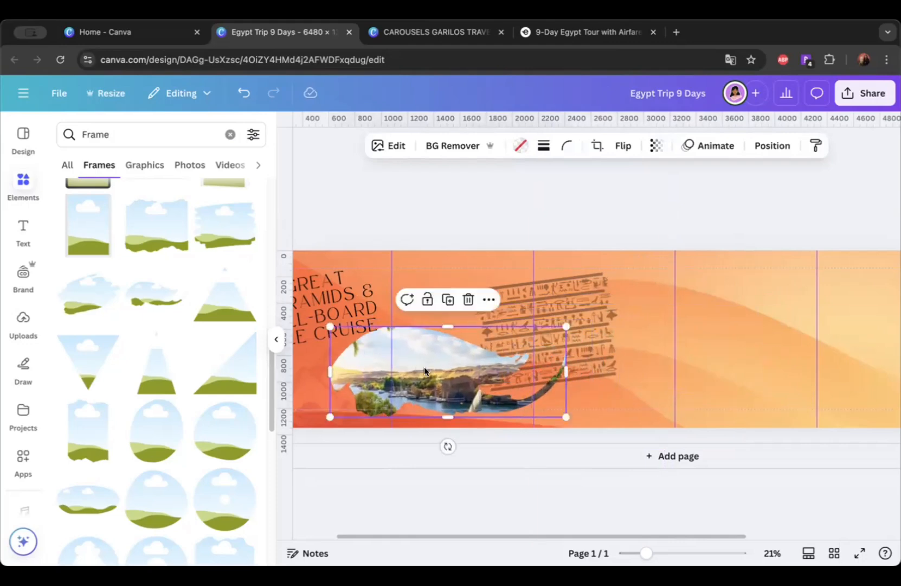
double_click(424, 367)
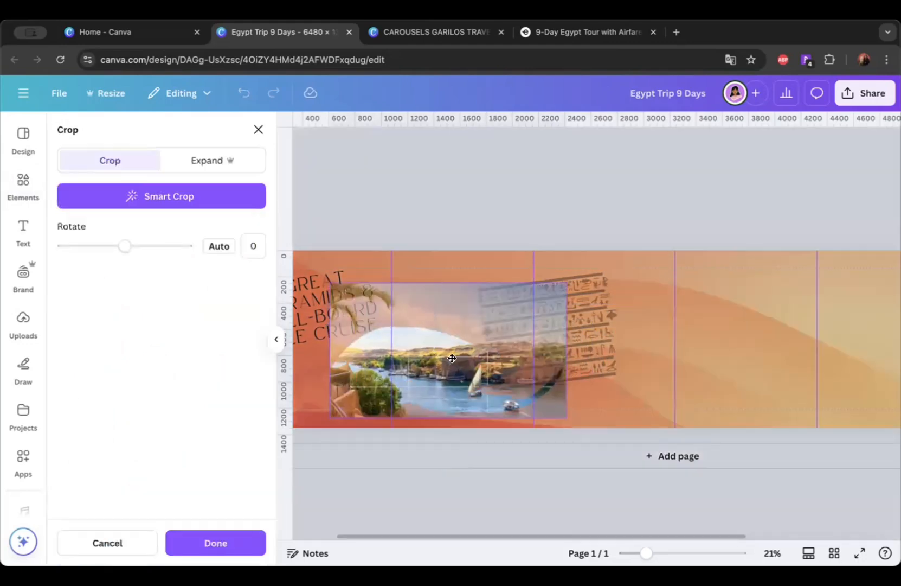
mouse_move(564, 417)
mouse_down()
mouse_move(644, 463)
mouse_move(566, 418)
mouse_up()
click(506, 198)
mouse_move(440, 323)
mouse_down()
mouse_move(451, 329)
mouse_move(440, 329)
mouse_up()
drag(467, 536, 422, 532)
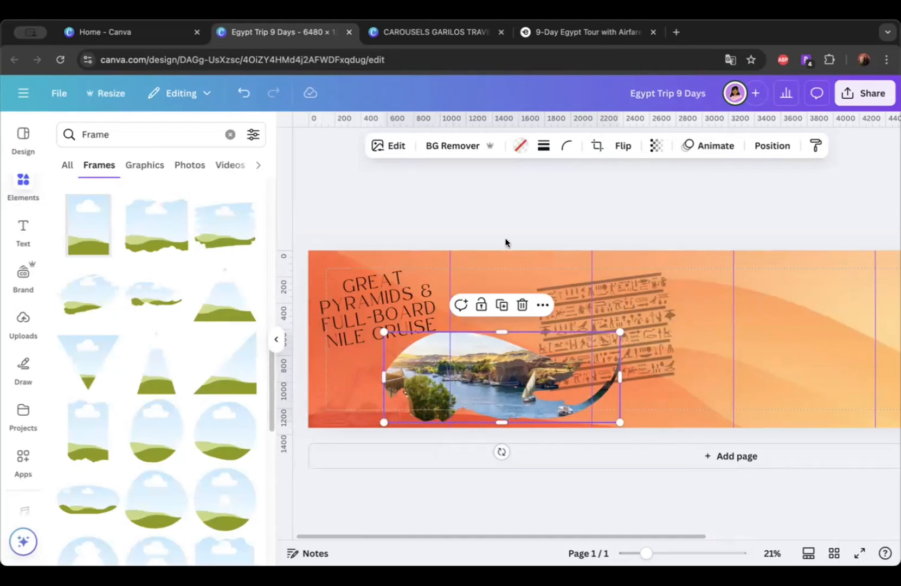
Step: Apply the warm Latte filter to the framed Aswan photo at about half intensity
click(656, 146)
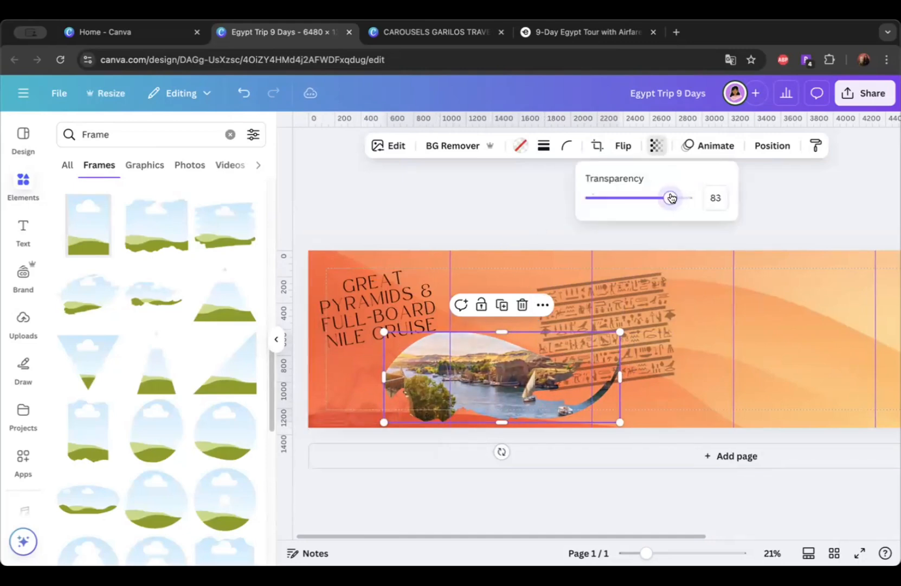
drag(676, 199, 692, 204)
click(383, 152)
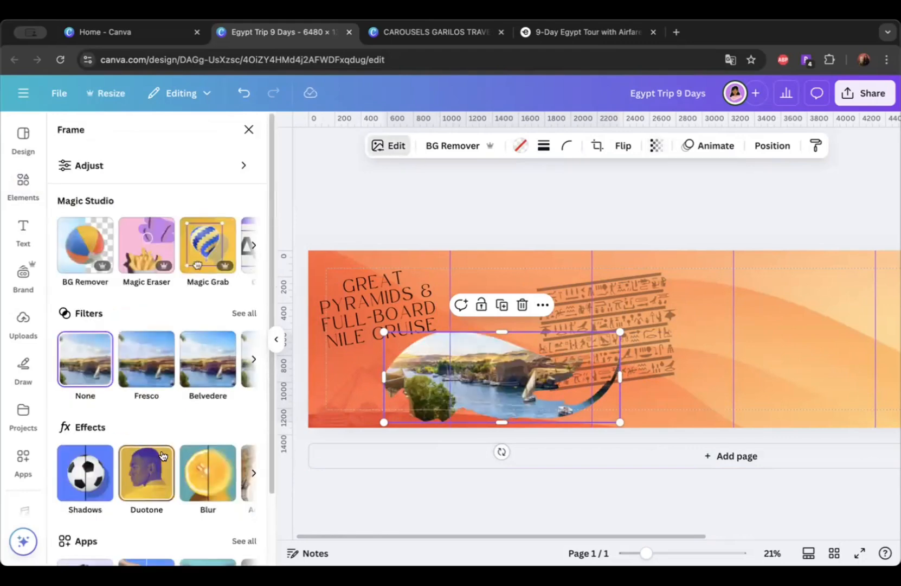
click(239, 313)
scroll(269, 211, down, 3)
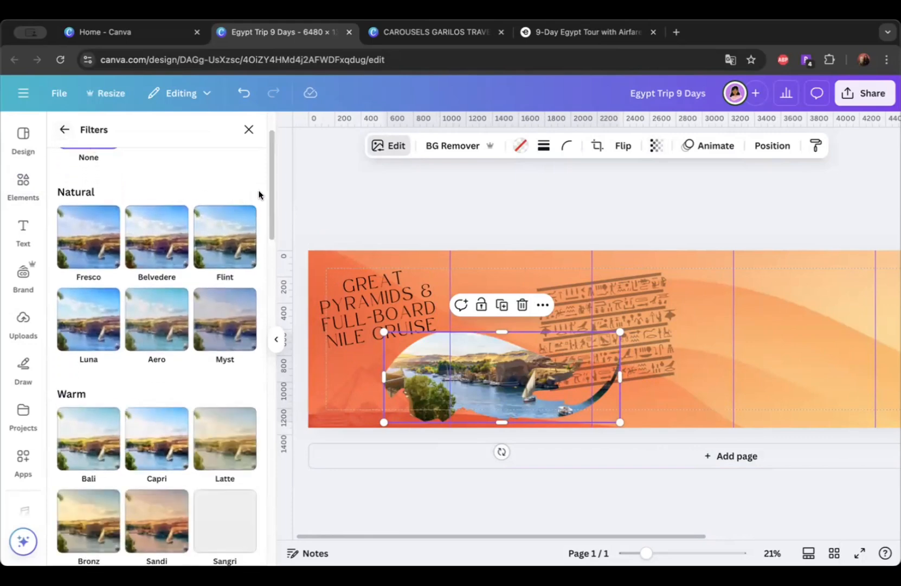
scroll(259, 201, down, 5)
click(230, 308)
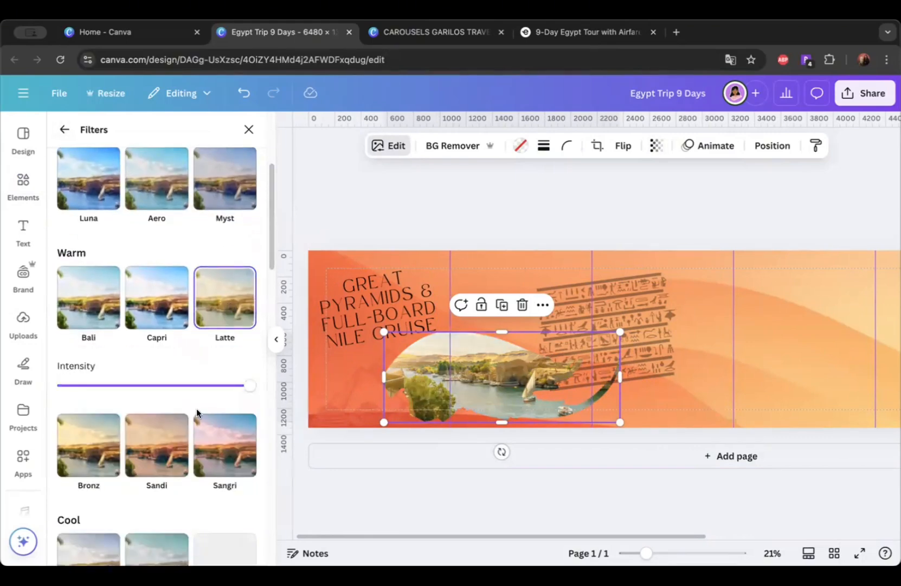
drag(250, 385, 140, 386)
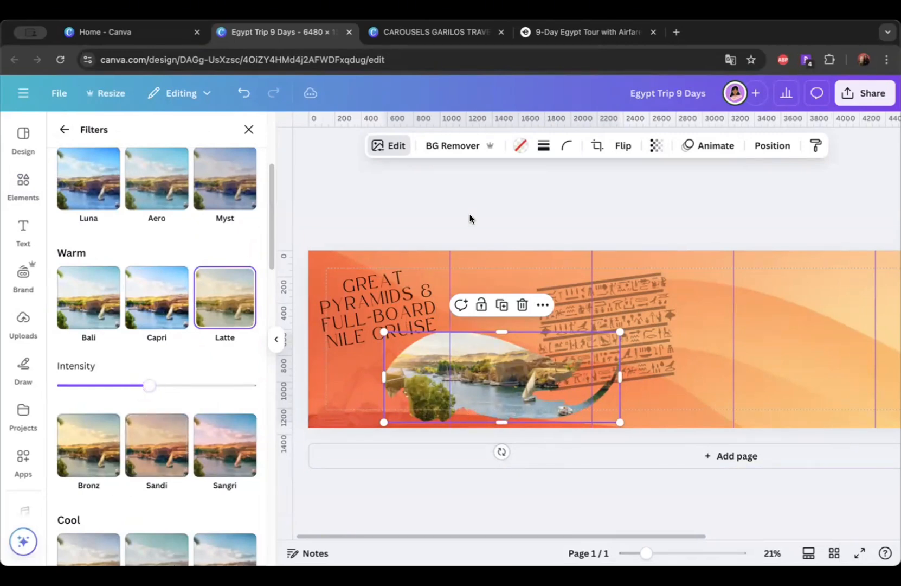
Step: Move the framed Aswan photo down below the title so its lower edge runs off the page
drag(525, 400, 531, 422)
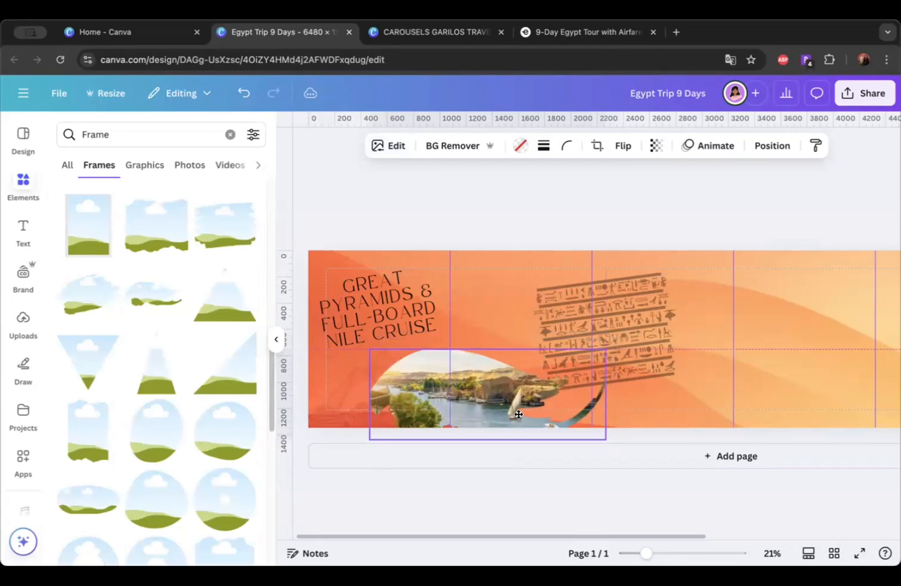
click(350, 382)
drag(377, 383, 371, 383)
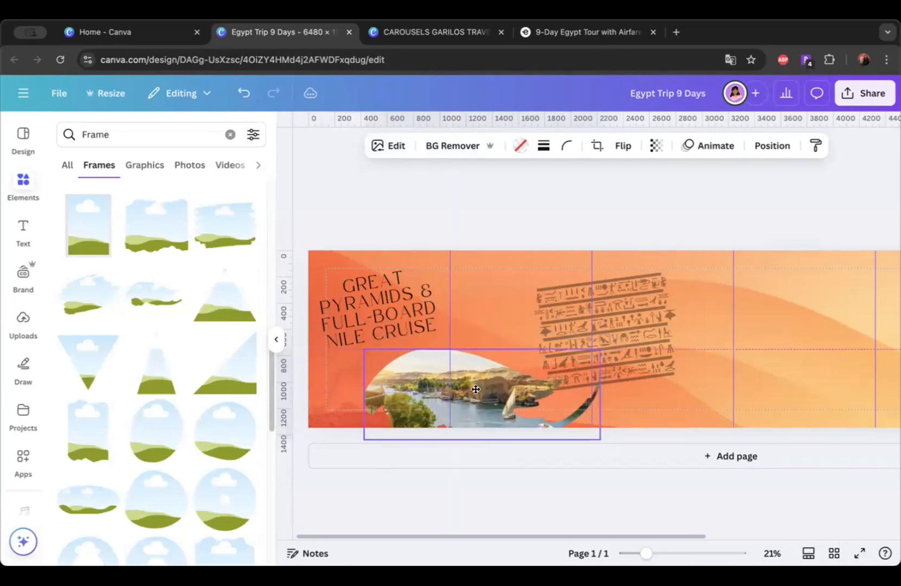
click(531, 214)
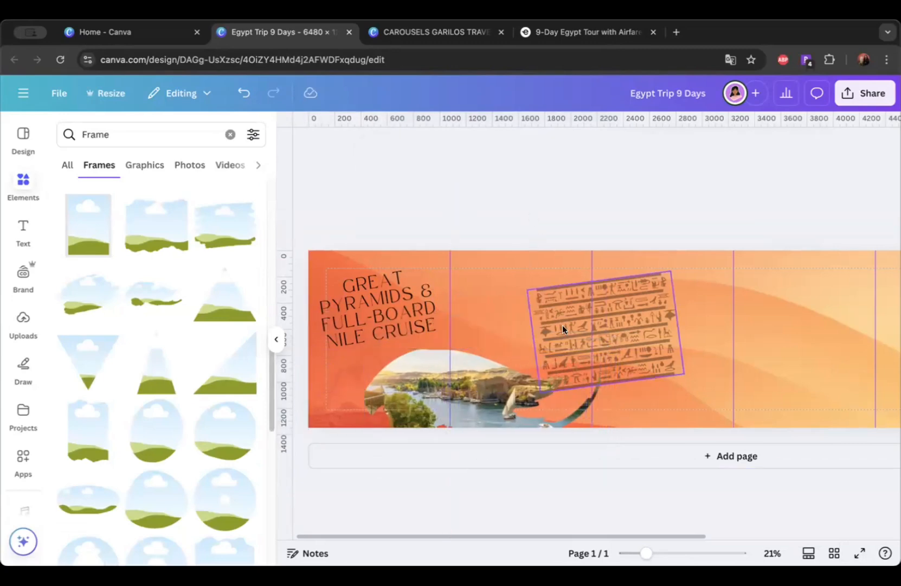
Step: Switch to Exoticca's 9-Day Egypt Tour page and check the Included list and the price inclusions section
click(638, 318)
click(23, 233)
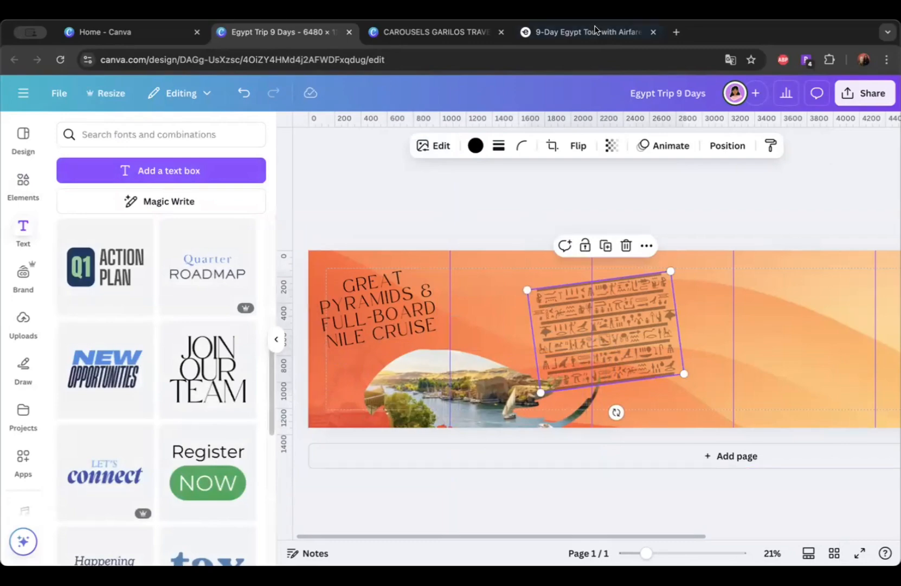
click(596, 31)
scroll(271, 378, down, 1)
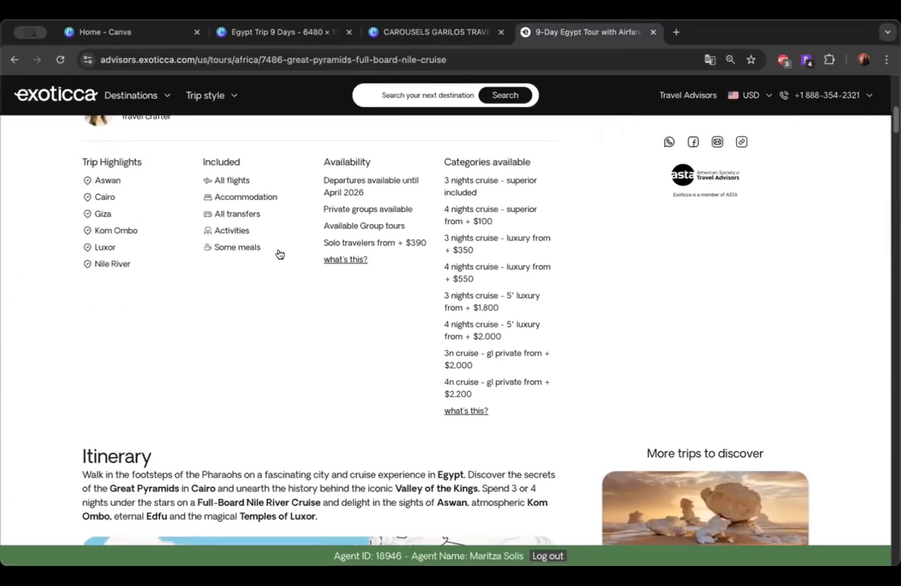
drag(249, 235, 210, 166)
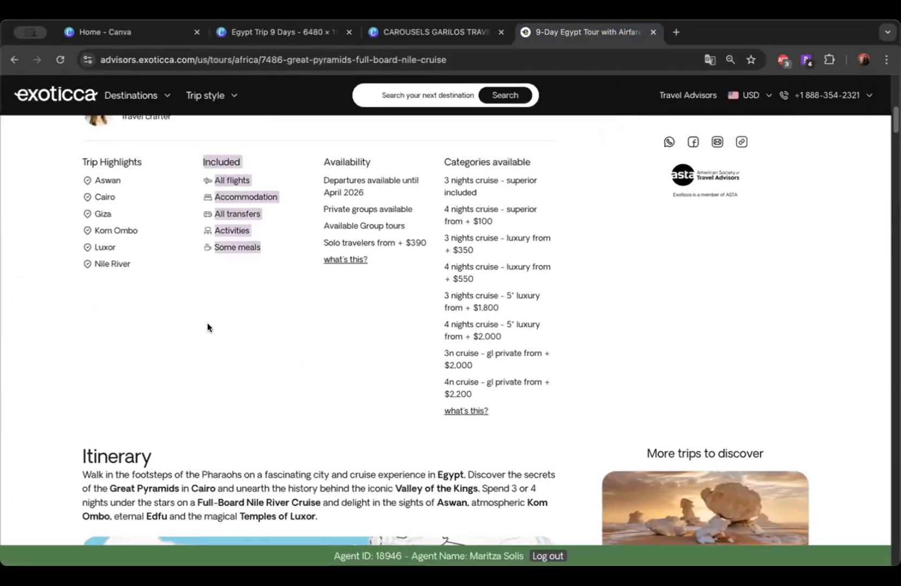
scroll(208, 324, down, 20)
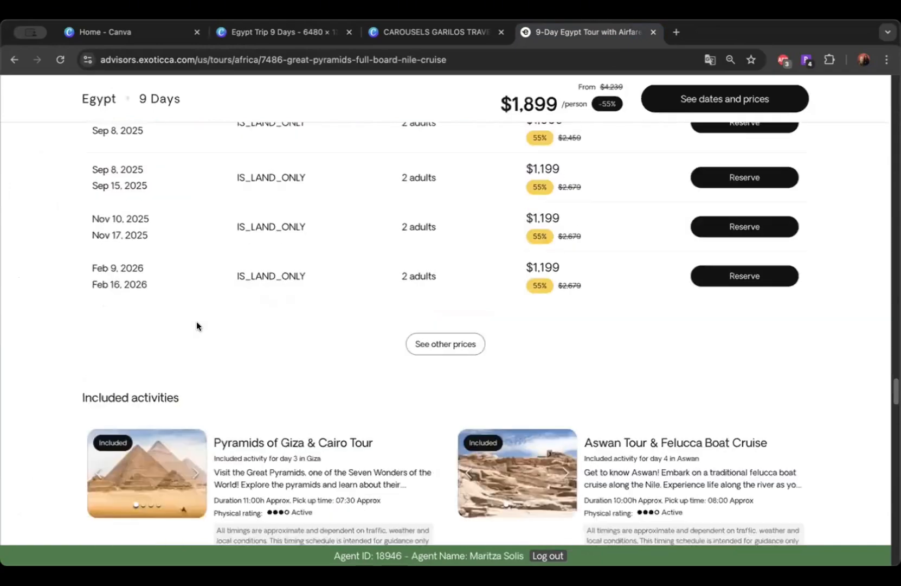
scroll(196, 321, down, 18)
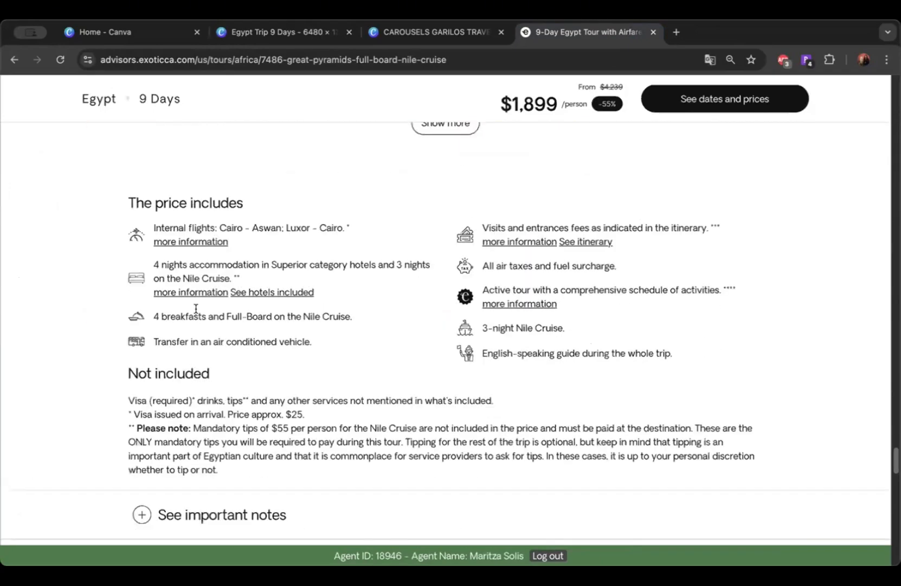
scroll(315, 301, down, 1)
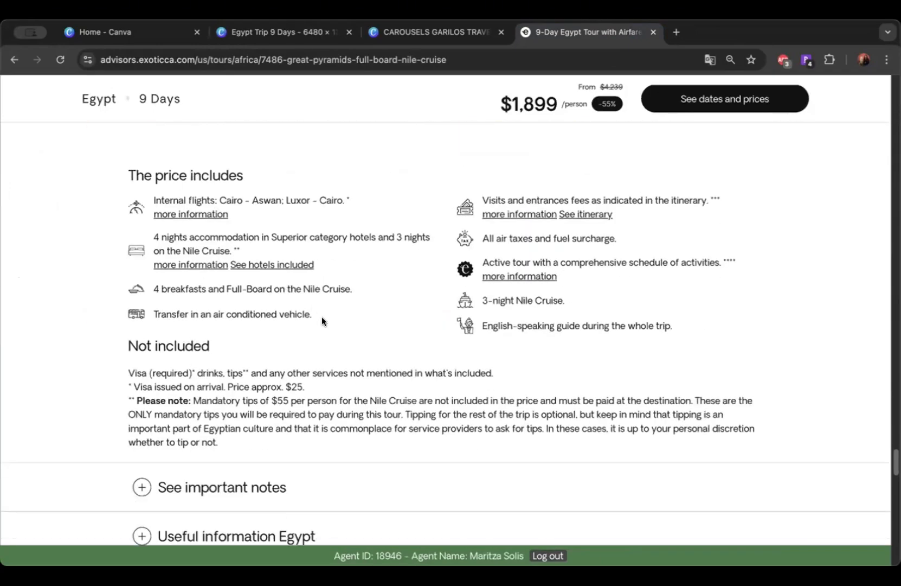
Step: Copy the full list of items under The price includes on Exoticca's 9-Day Egypt Tour page
drag(152, 198, 665, 321)
right_click(603, 258)
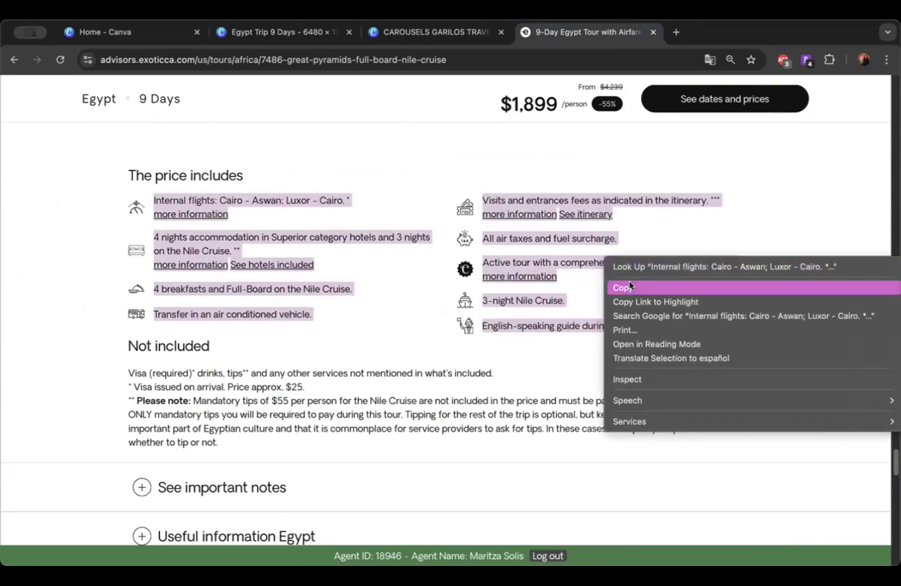
click(629, 286)
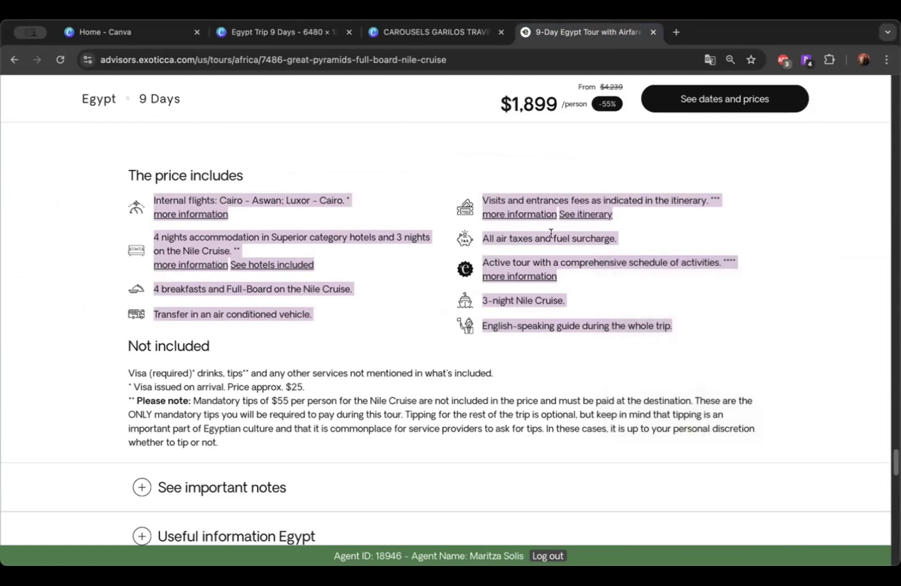
click(129, 253)
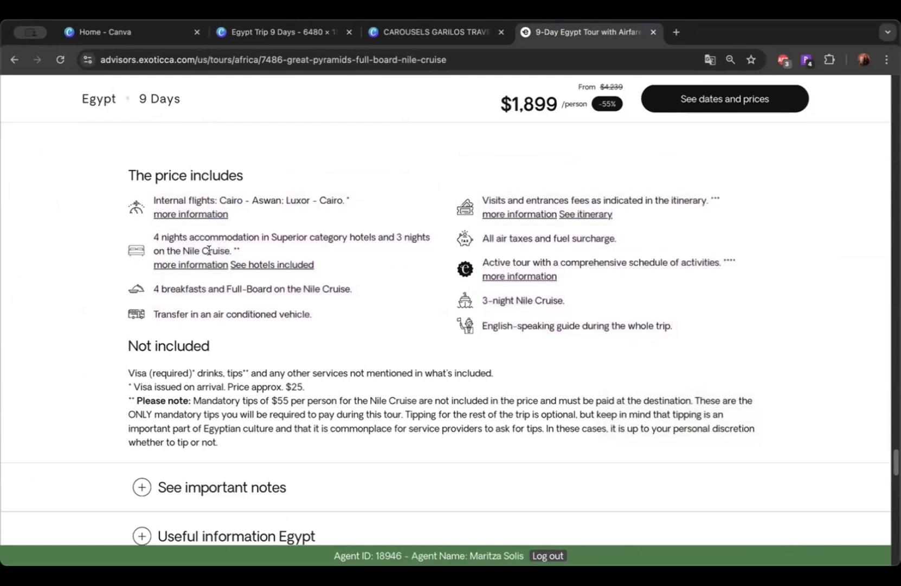
Step: Switch to the Egypt Trip 9 Days design in Canva and search the graphics for "accomodation"
click(405, 33)
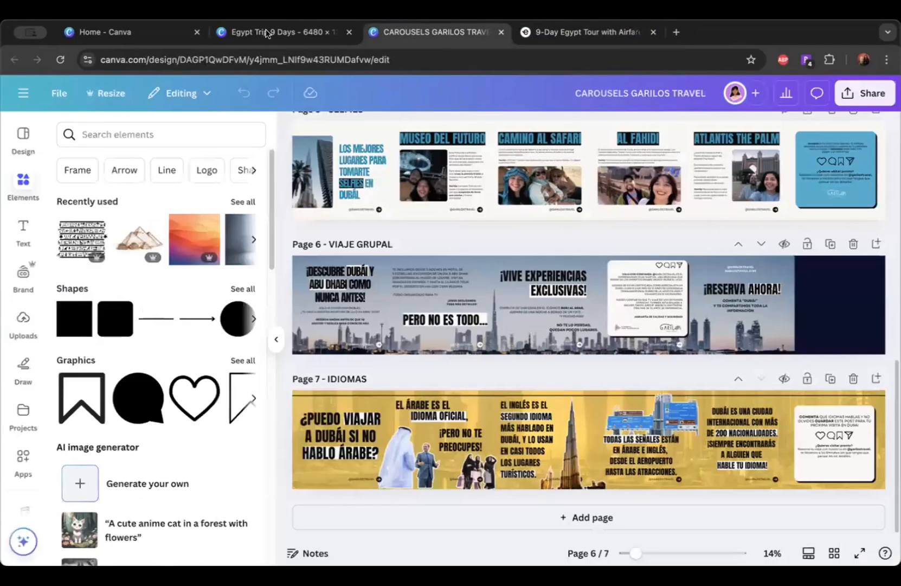
click(266, 34)
click(23, 185)
click(77, 170)
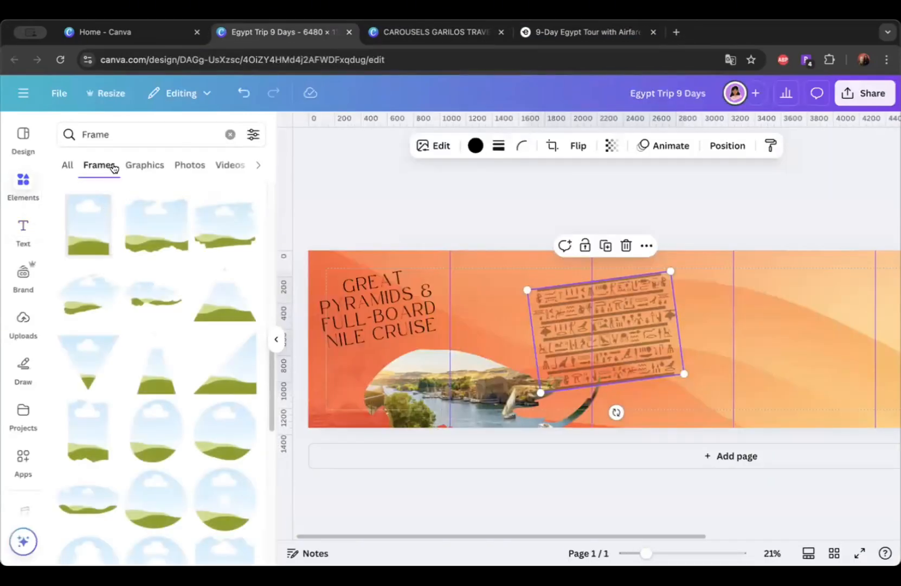
click(117, 133)
text(accomodation)
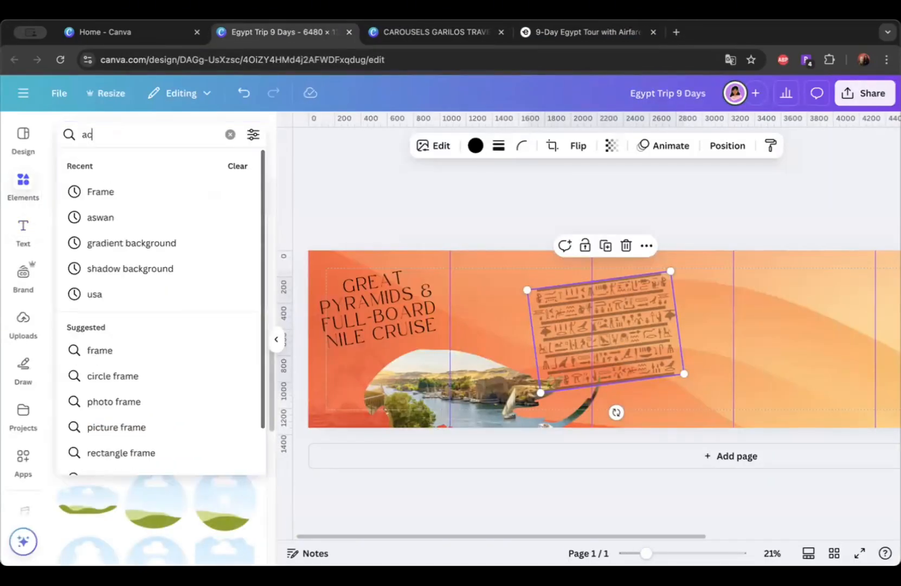
key(Return)
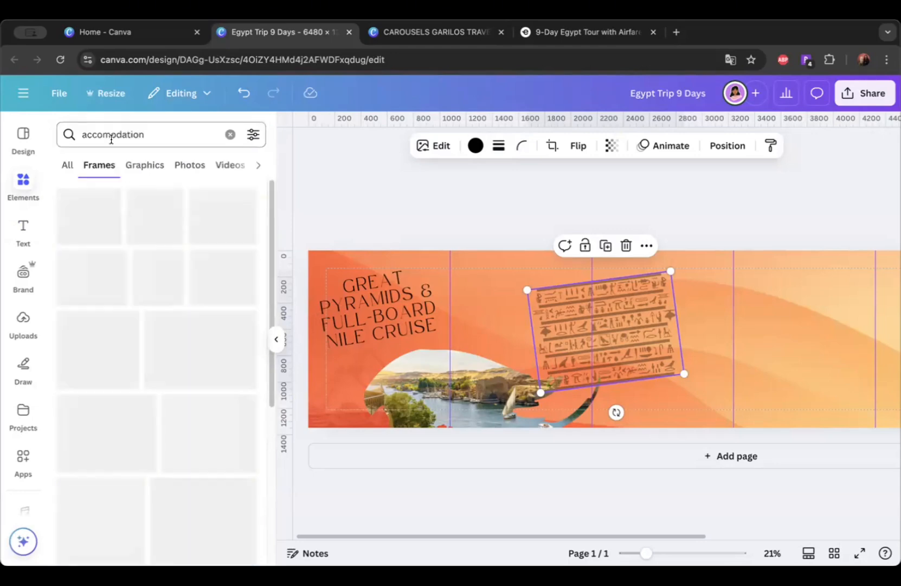
click(145, 165)
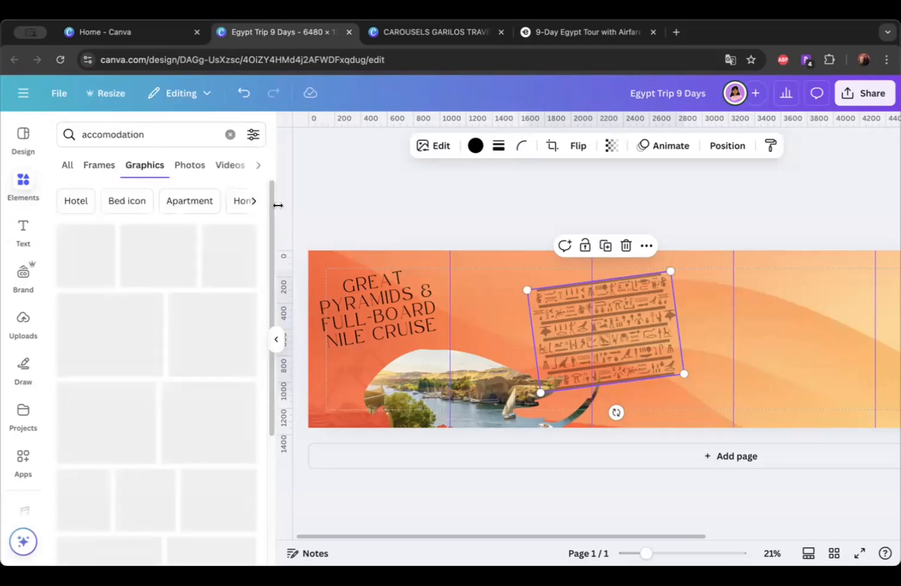
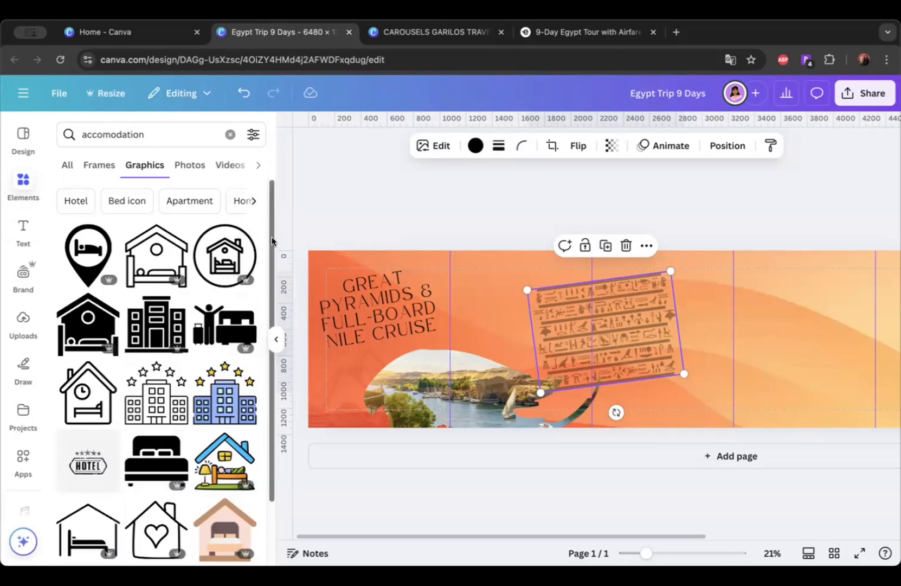
Step: Place the outlined house-with-bed icon in the upper part of the second column, beside the title
scroll(255, 282, down, 3)
scroll(255, 271, up, 3)
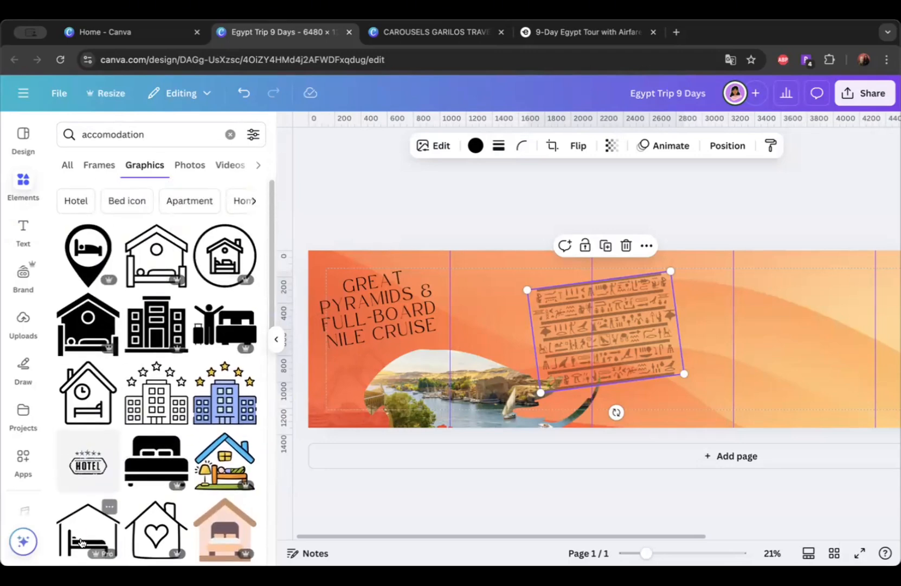
drag(81, 531, 470, 300)
Step: Place the Exoticca tour tab beside the Egypt Trip 9 Days tab and search Canva's graphics for "flights"
click(140, 136)
double_click(140, 137)
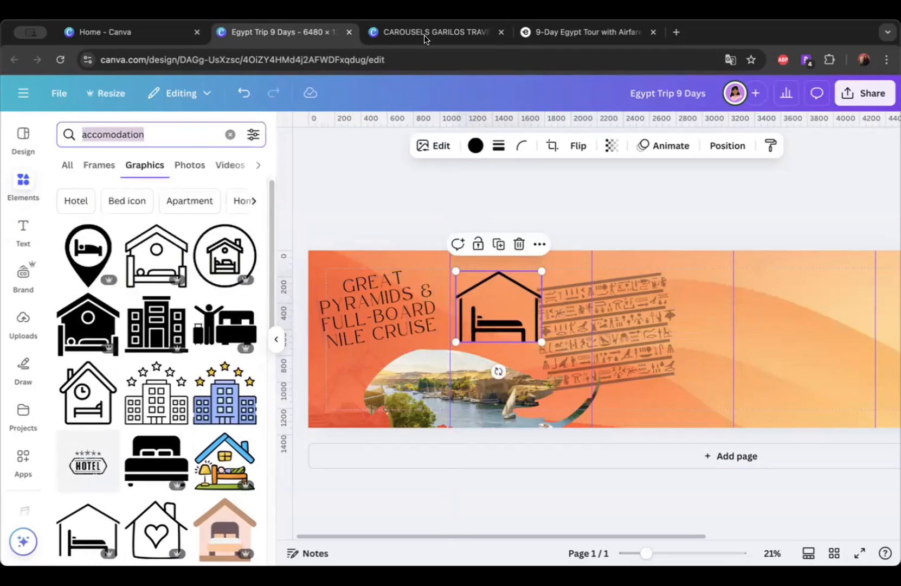
drag(564, 34, 413, 33)
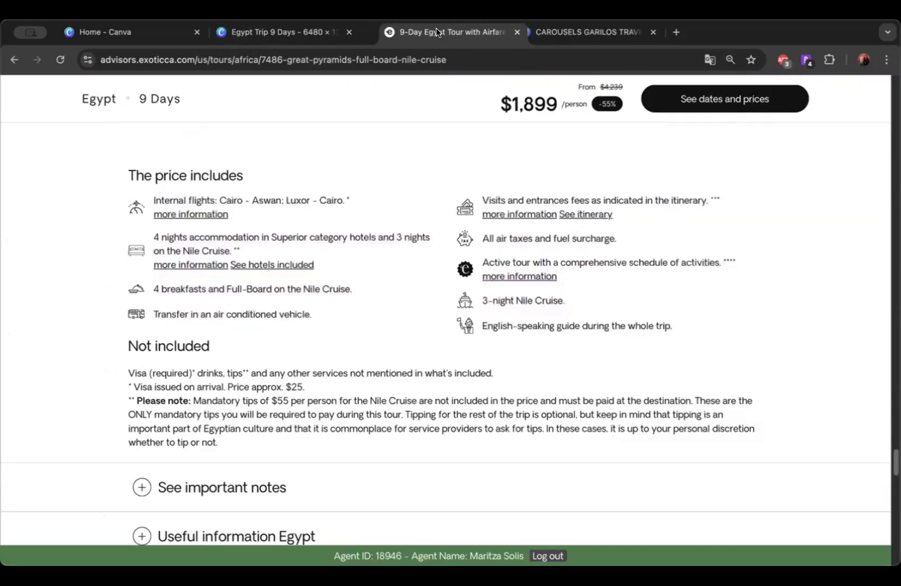
click(258, 34)
double_click(167, 127)
text(flights)
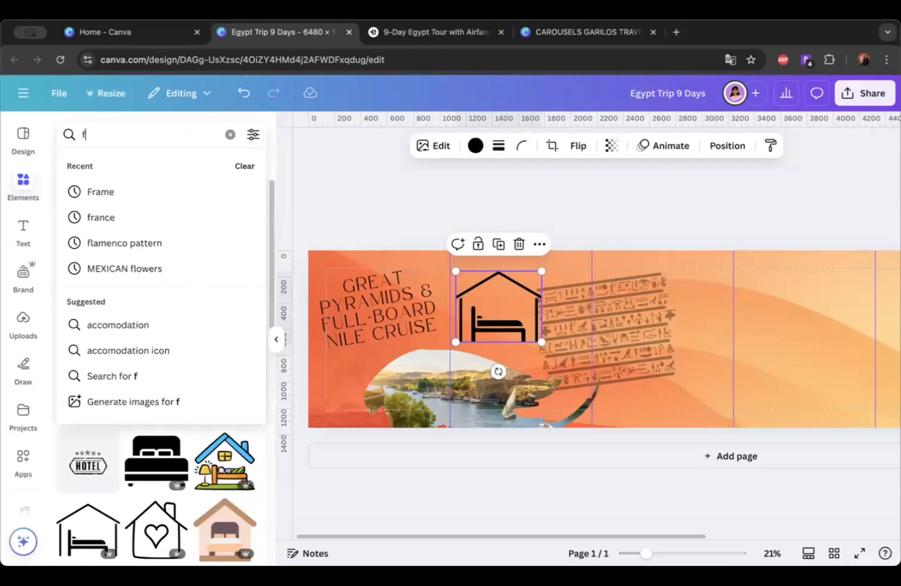
key(Return)
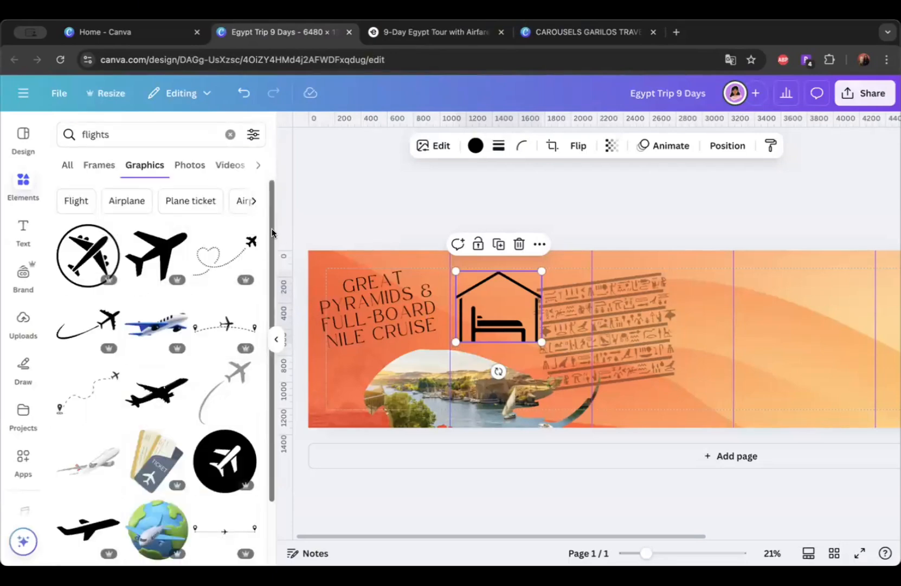
Step: Add the outlined airplane icon and move it into the second column over the house-with-bed icon
drag(266, 225, 269, 380)
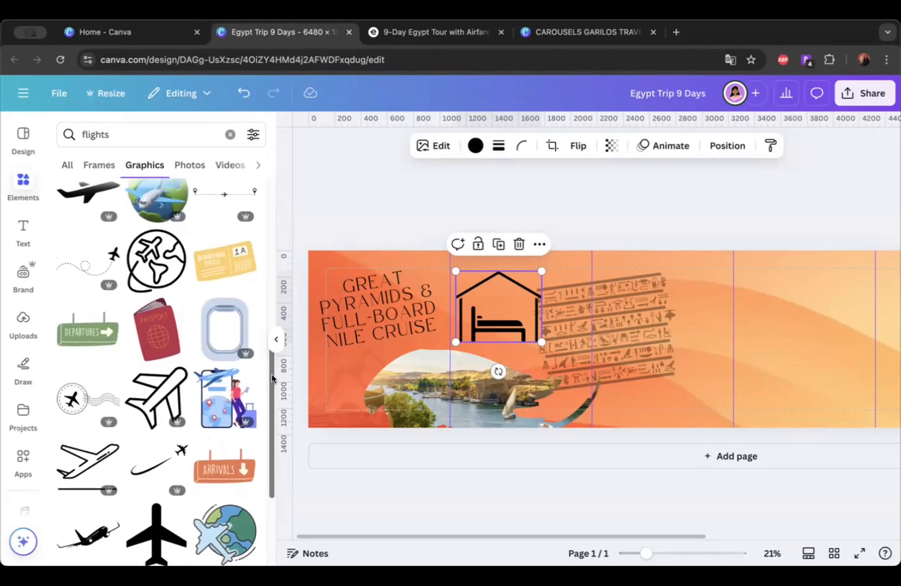
click(157, 398)
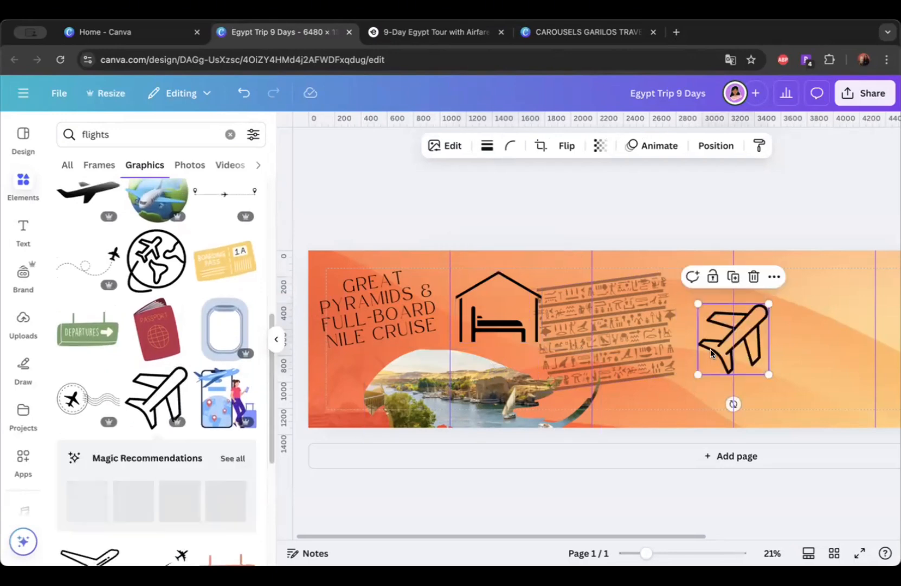
drag(710, 351, 507, 288)
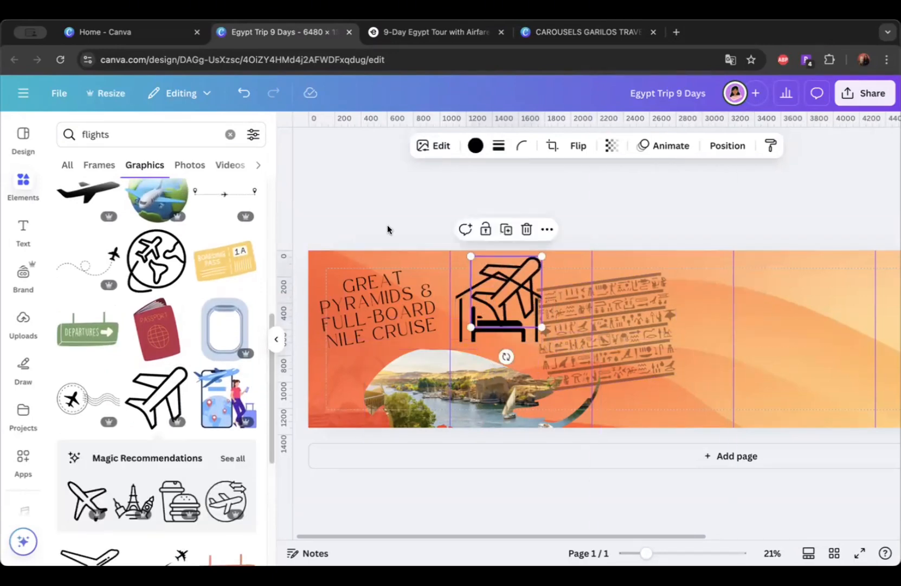
Step: Check the tour's price inclusions on Exoticca, then search Canva's graphics for "breakfast" and add the outlined coffee cup and croissant icon
click(472, 35)
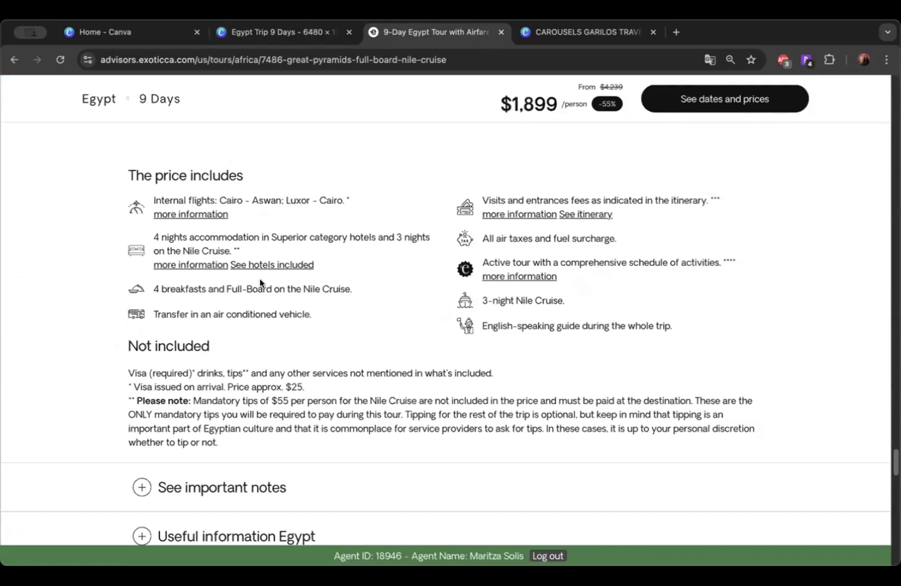
click(253, 32)
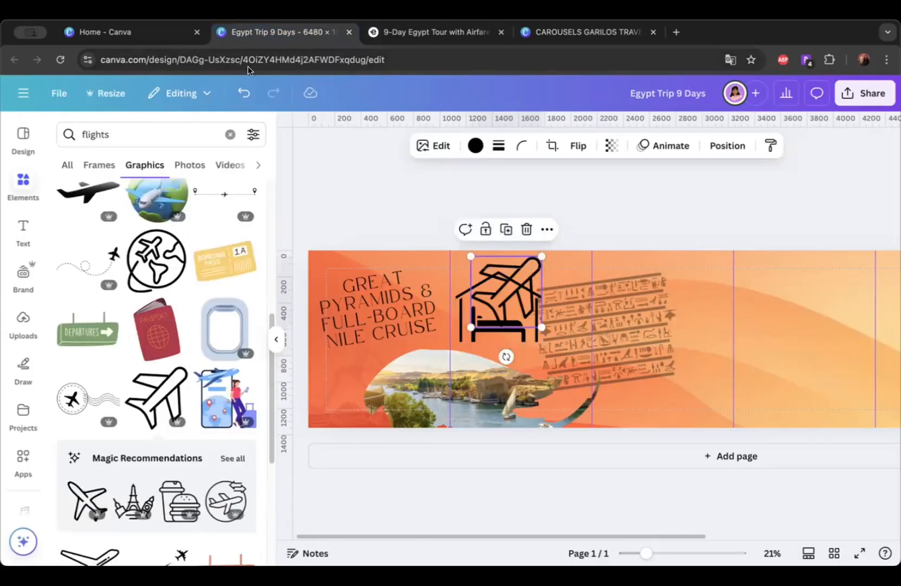
text(breakfast)
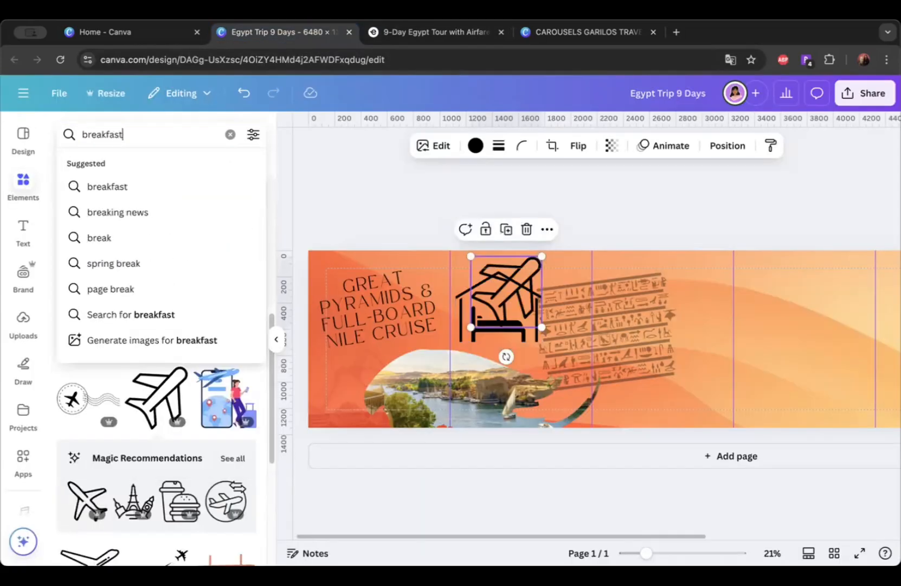
key(Return)
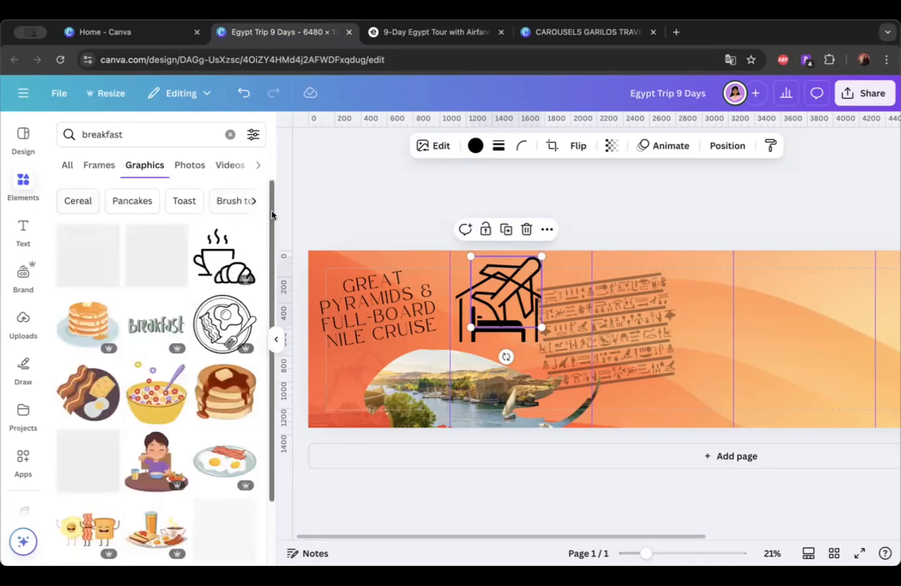
click(223, 256)
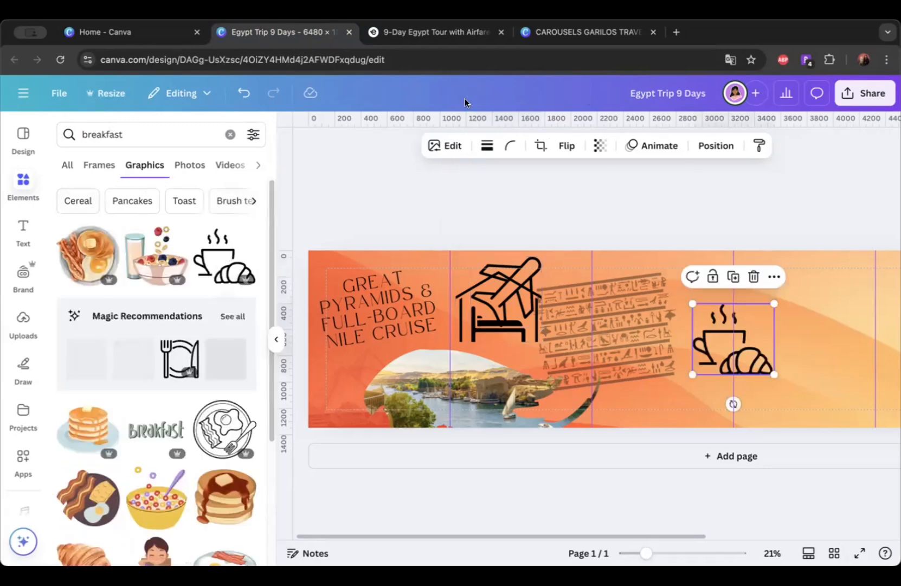
Step: Review the tour's price inclusions on Exoticca and search Canva's graphics for "transfer" to find a vehicle icon
click(434, 38)
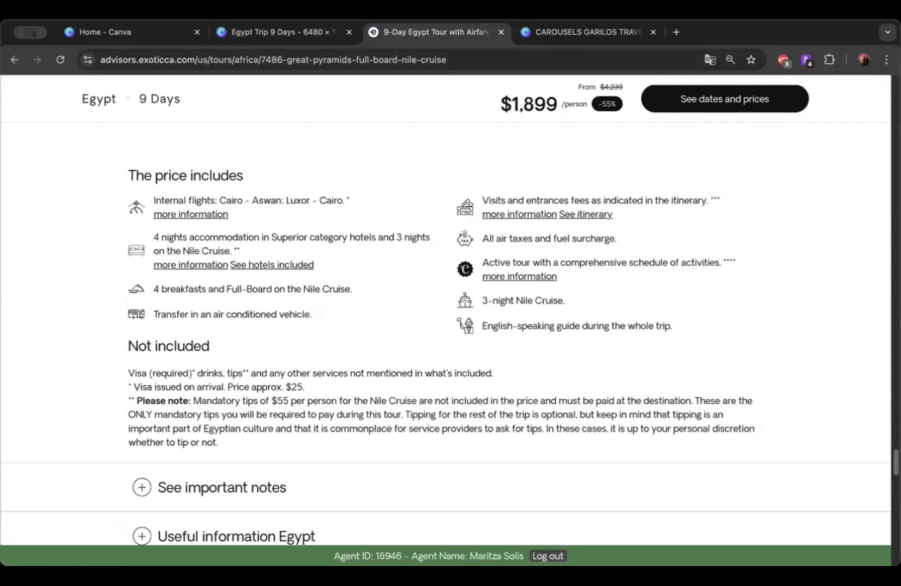
click(304, 34)
click(117, 131)
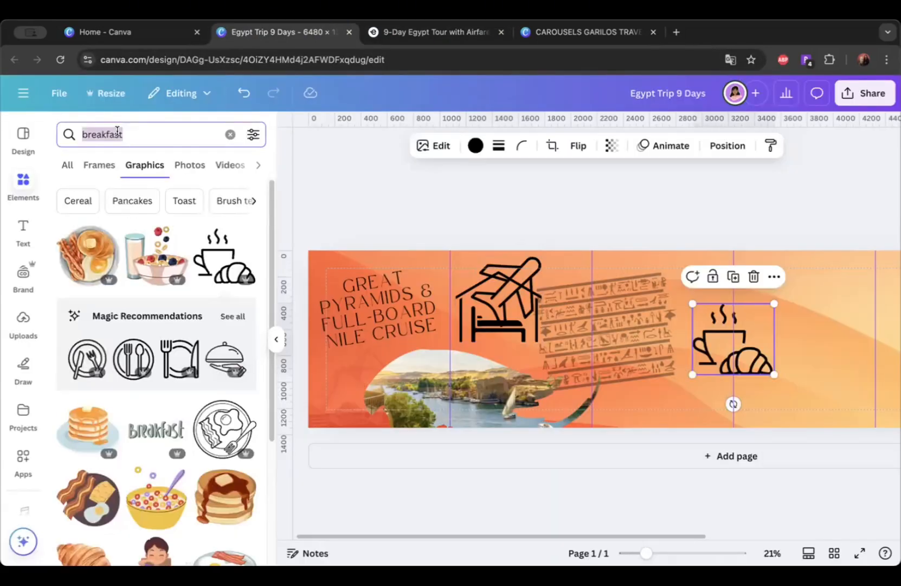
text(transfer)
key(Return)
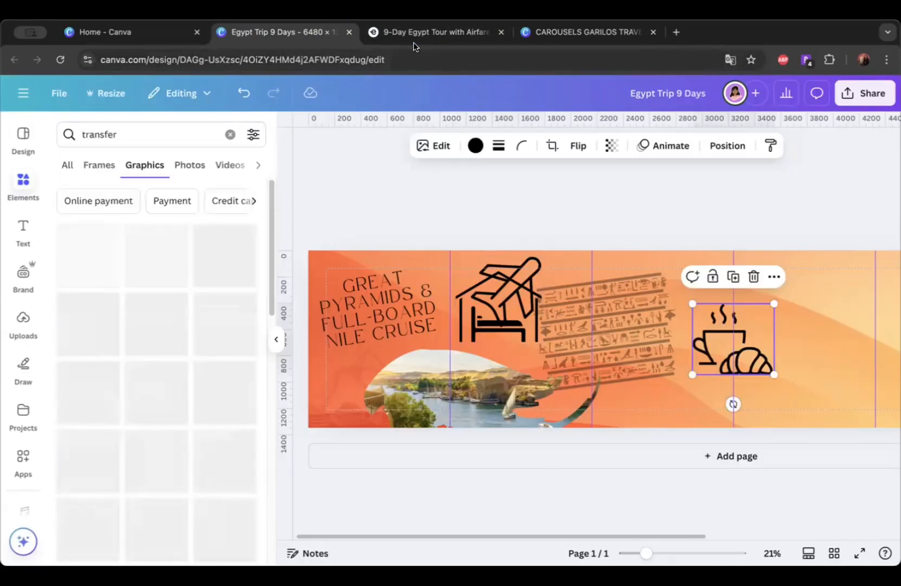
click(411, 34)
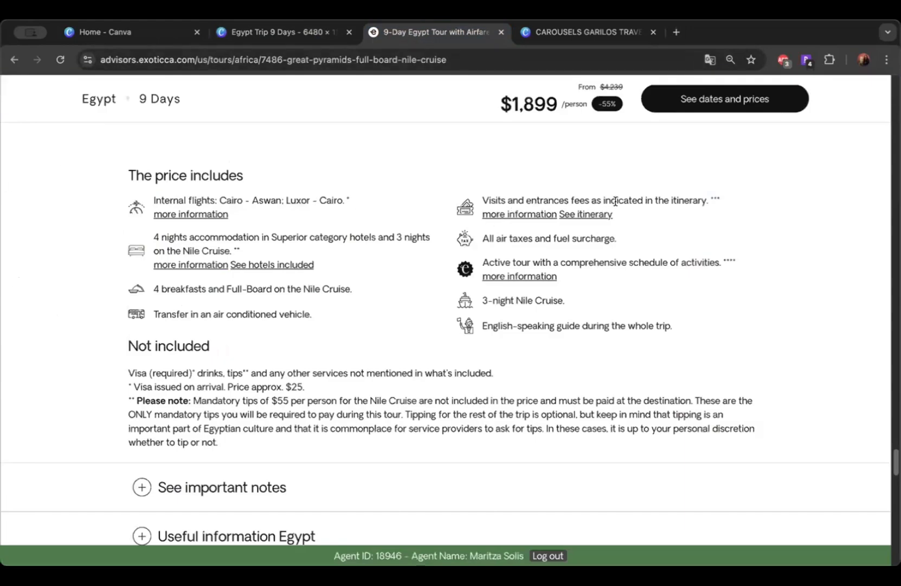
click(274, 33)
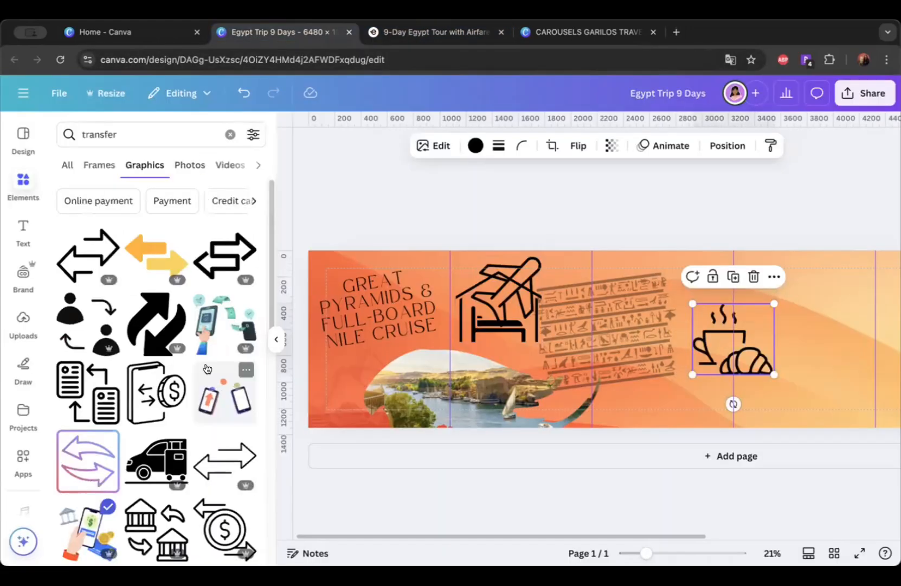
mouse_move(266, 233)
mouse_down()
mouse_move(266, 366)
mouse_move(266, 228)
mouse_up()
Step: Replace the transfer search in the graphics library with a search for "Transportation"
double_click(112, 133)
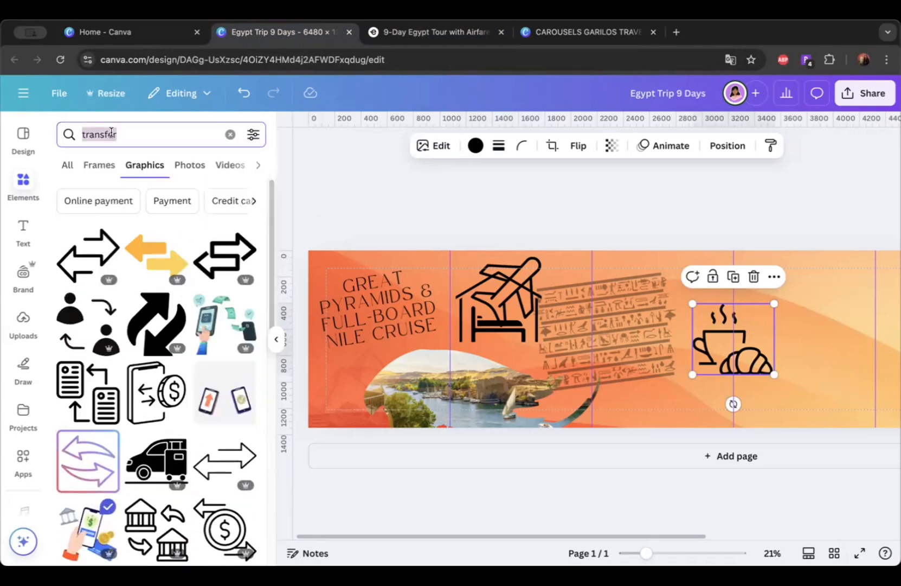
text(ansportation)
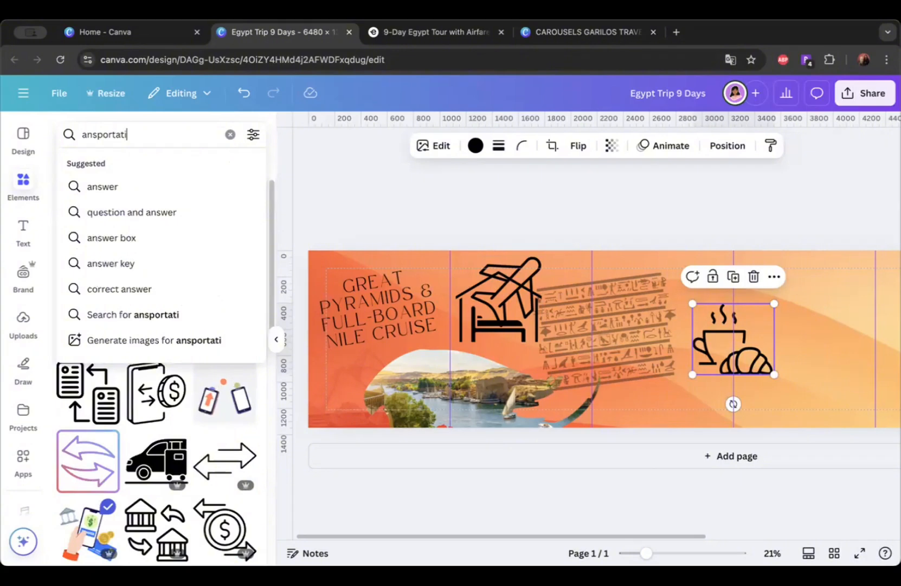
drag(96, 134, 74, 130)
click(74, 130)
key(Return)
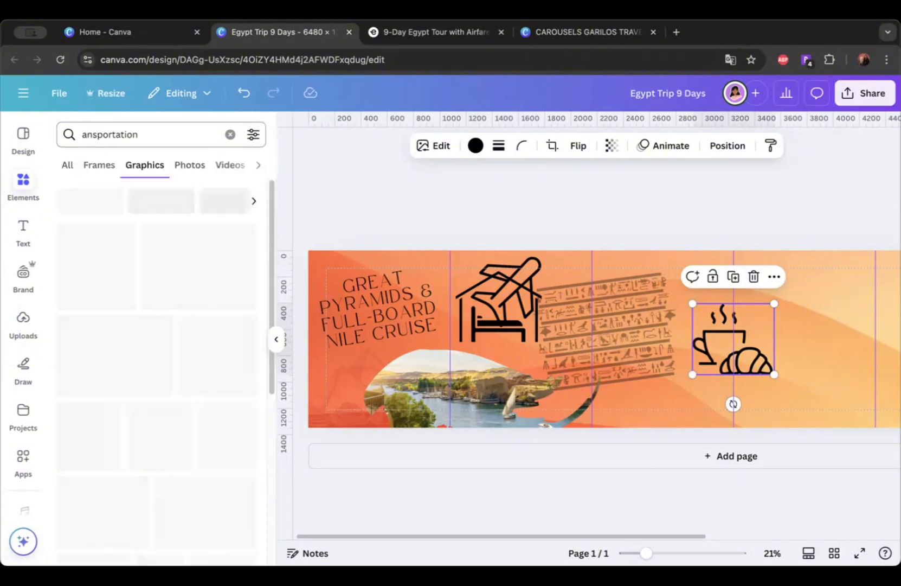
click(219, 200)
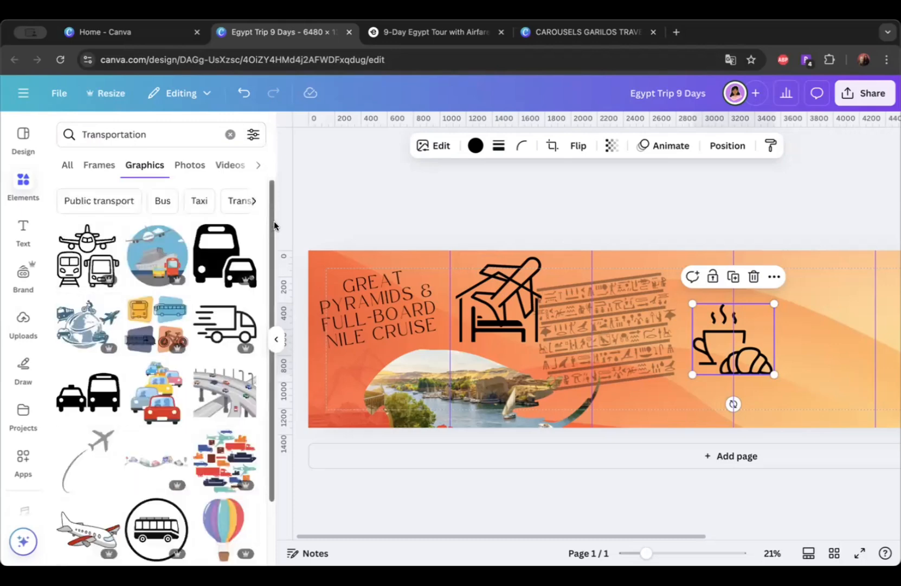
Step: Add the solid black front-view bus icon from the transportation graphics to the page and try the outlined van icon
scroll(274, 220, down, 5)
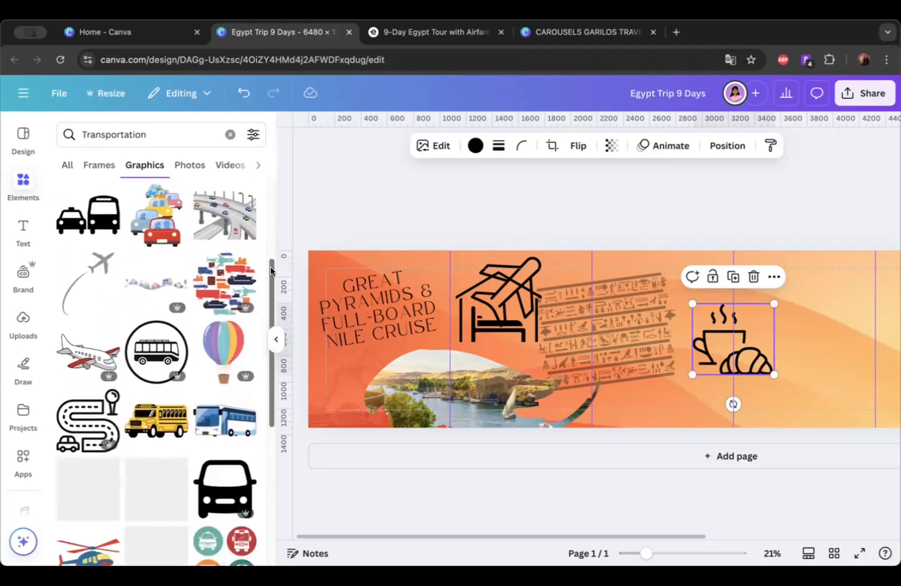
scroll(271, 269, down, 5)
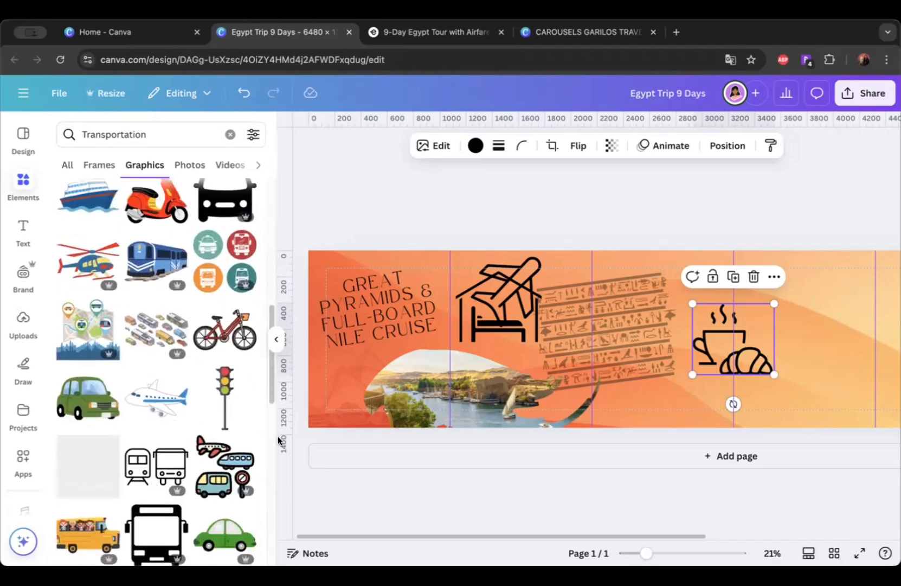
scroll(221, 358, up, 3)
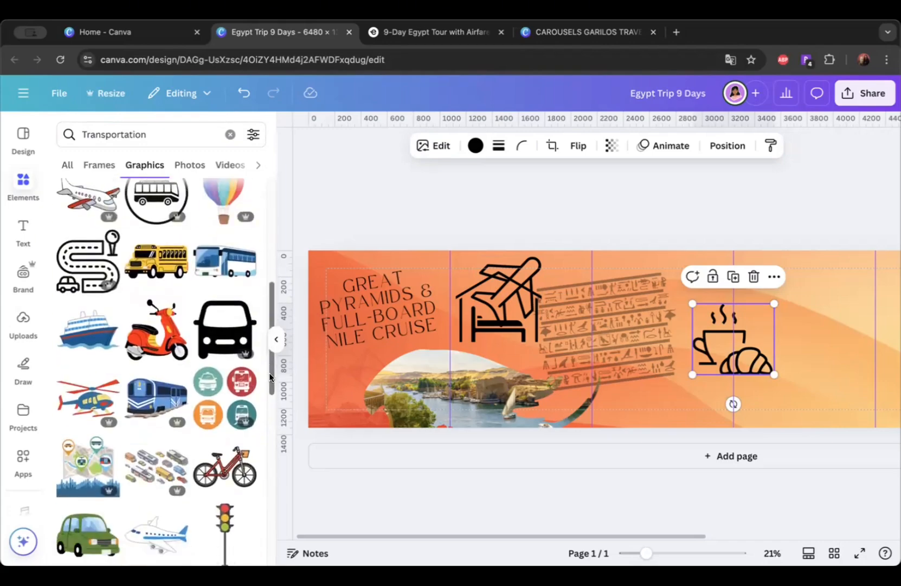
drag(269, 372, 266, 462)
scroll(163, 352, down, 2)
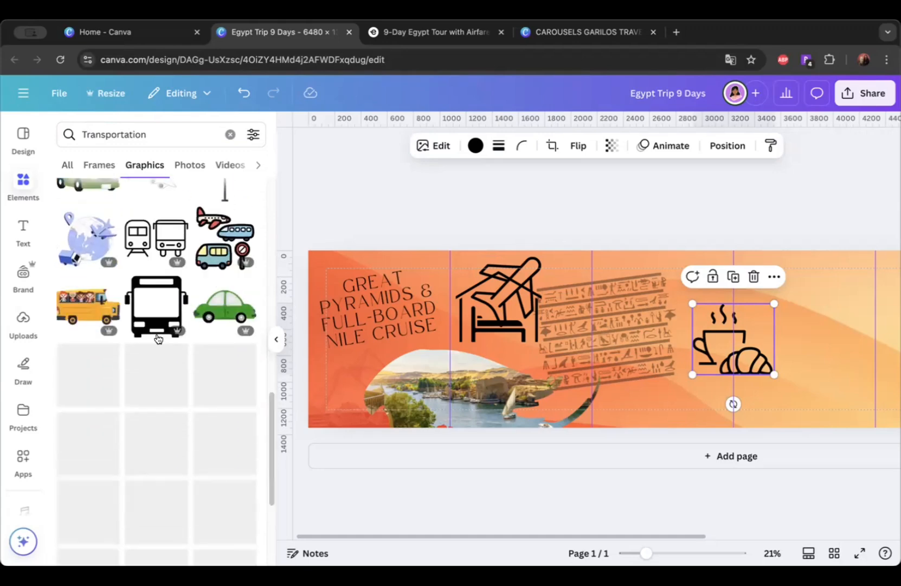
click(157, 304)
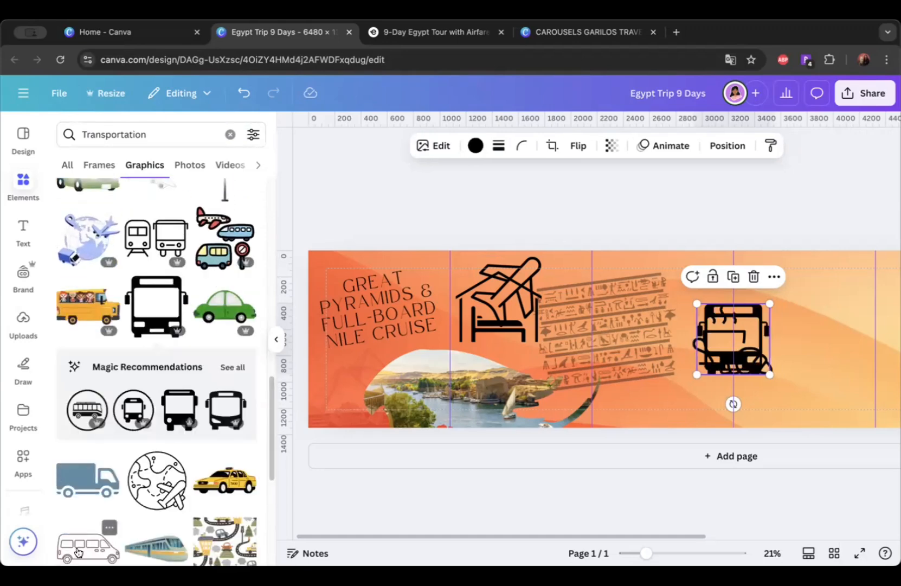
click(87, 547)
drag(704, 324, 562, 302)
click(612, 254)
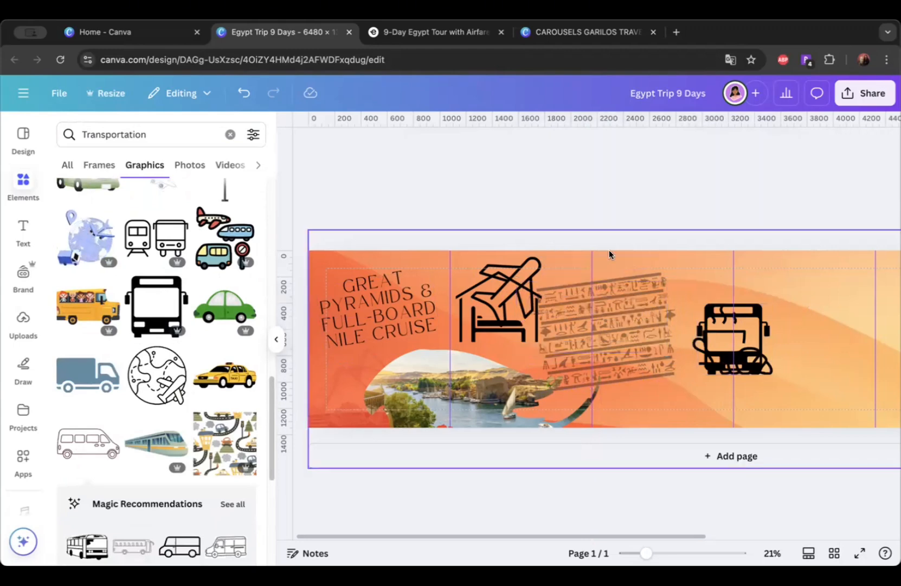
Step: Search the graphics library for "tickets" and add the icon of two outlined tickets
click(122, 142)
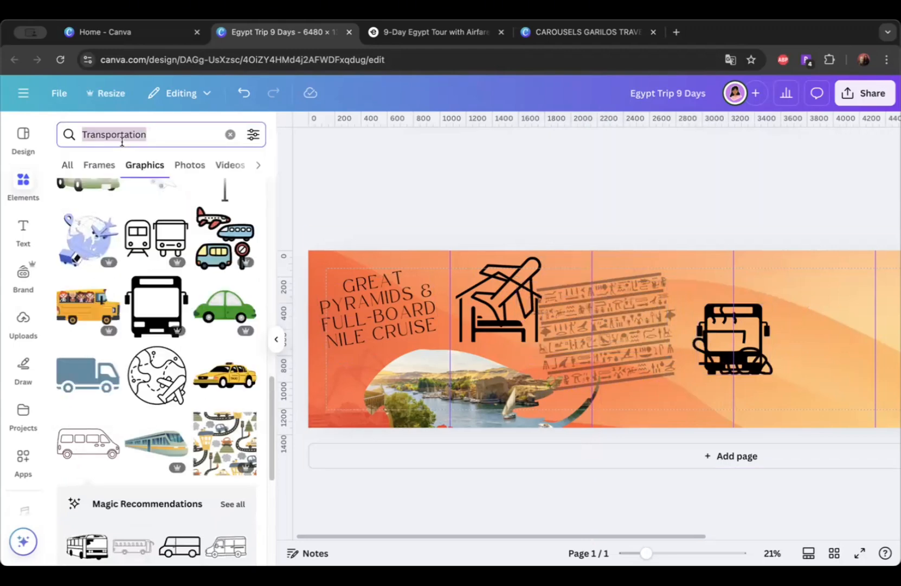
text(tickets)
key(Return)
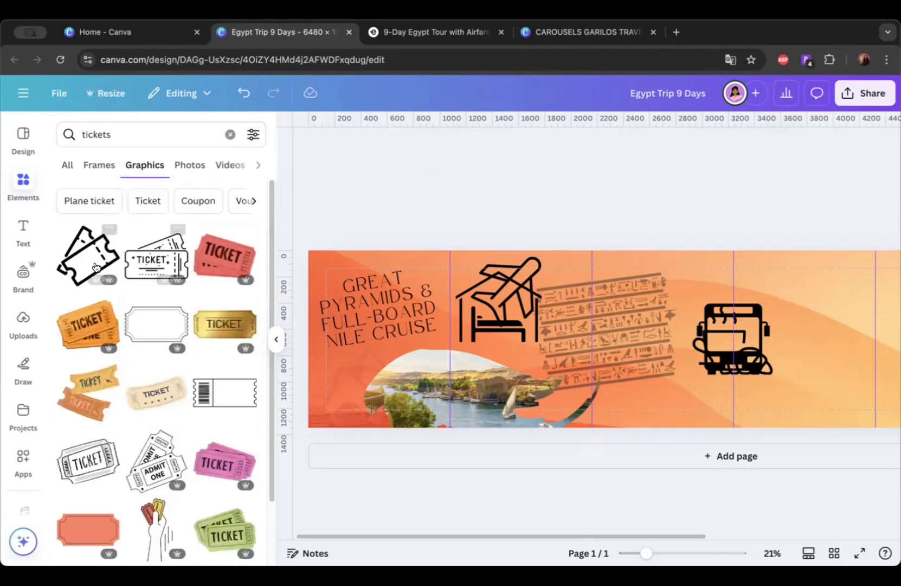
Step: Check the Nile Cruise entry in the tour's price inclusions on Exoticca
click(589, 32)
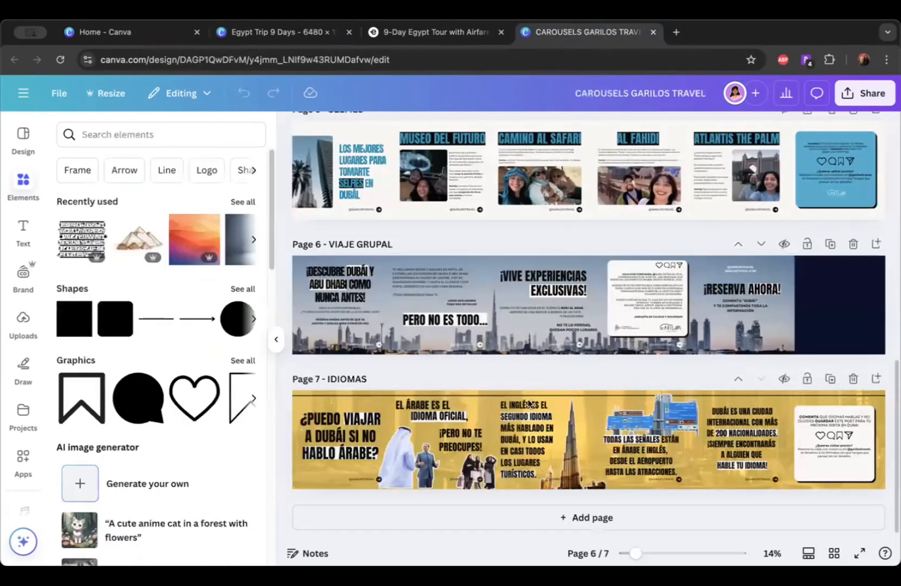
click(467, 34)
drag(517, 299, 565, 300)
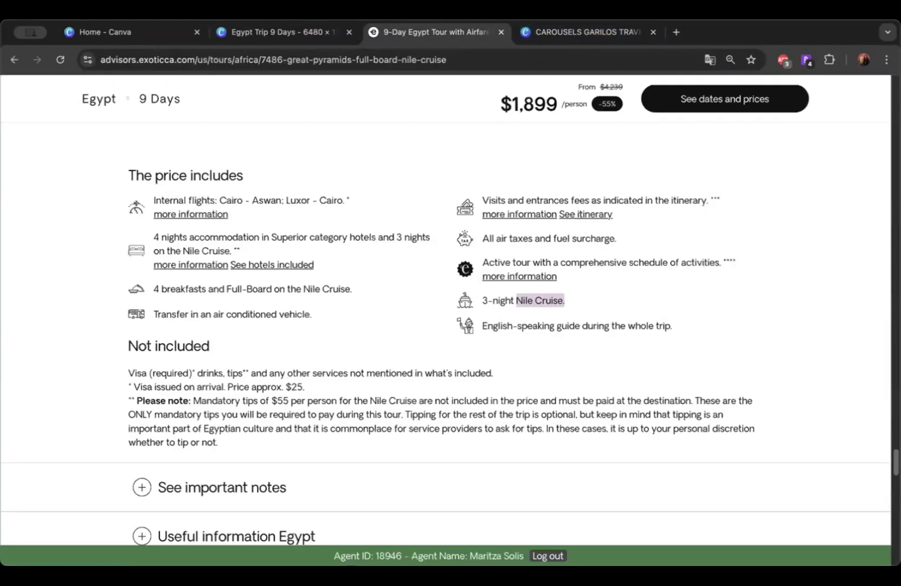
Step: Return to the Egypt Trip design in Canva, search the graphics for "cruise" and add the outlined front-view ship icon
click(260, 32)
drag(145, 136, 70, 134)
text(cruise)
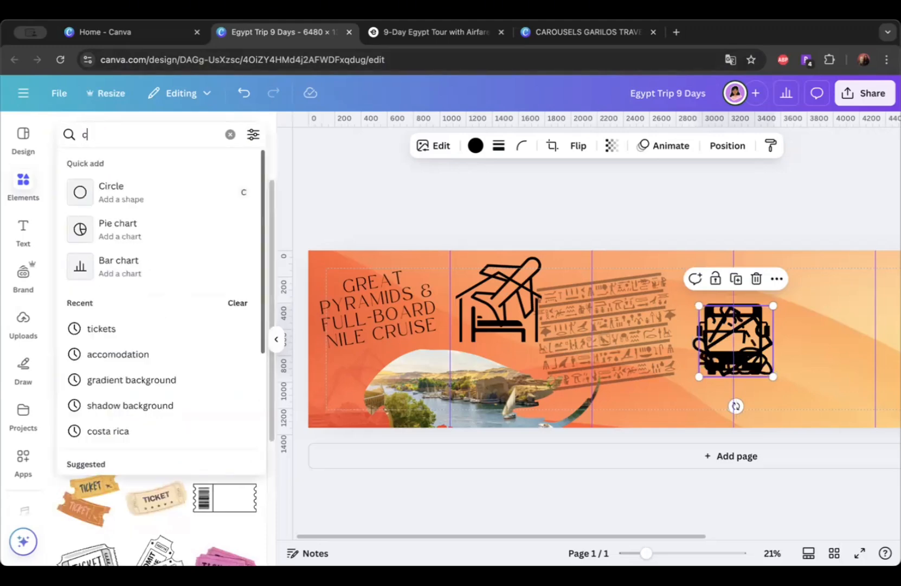
key(Return)
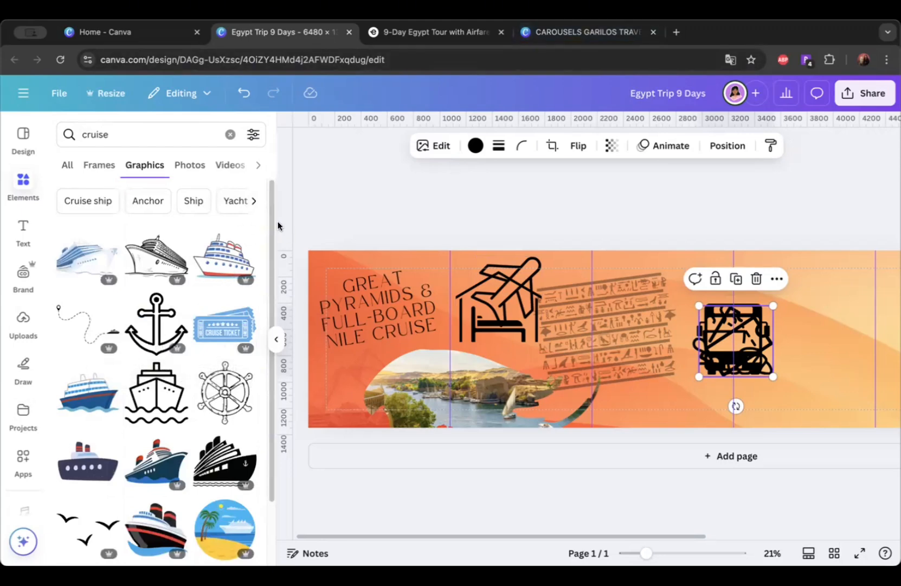
scroll(263, 268, down, 3)
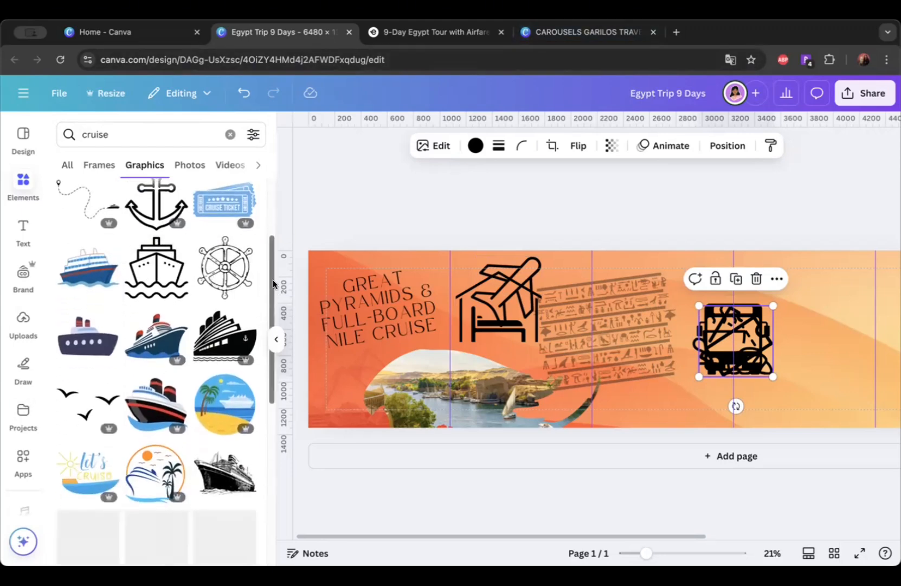
scroll(272, 283, down, 3)
scroll(274, 342, up, 5)
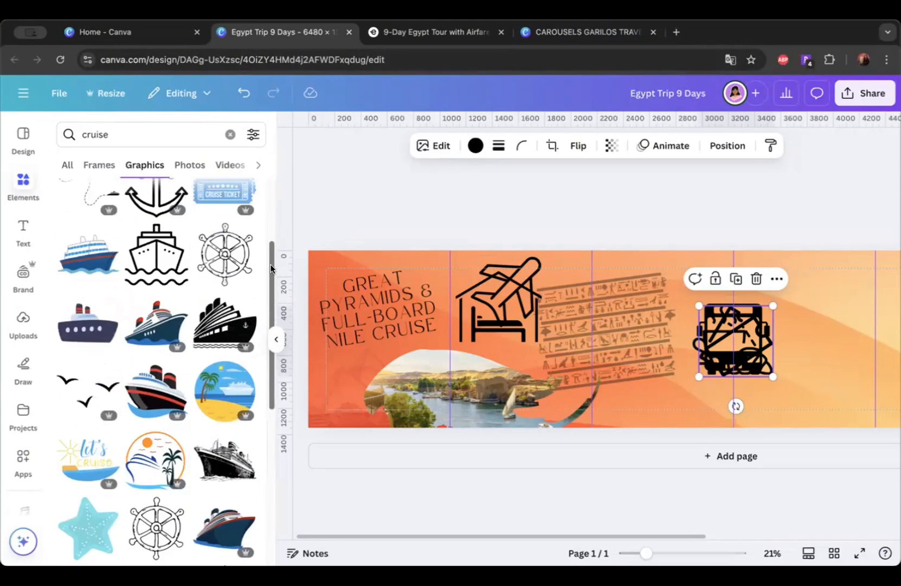
Step: Review the English-speaking guide and schedule of activities entries in the tour's price inclusions on Exoticca
click(456, 32)
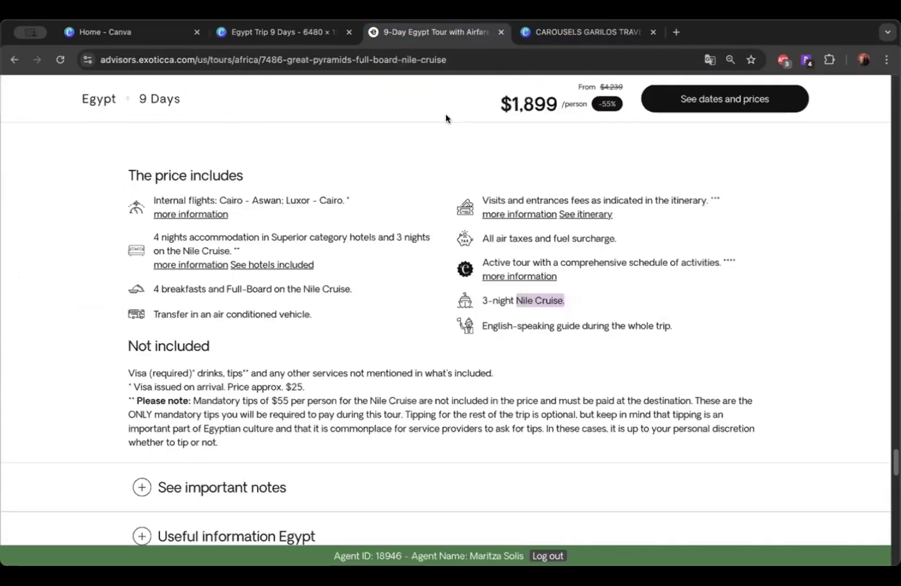
drag(499, 326, 597, 326)
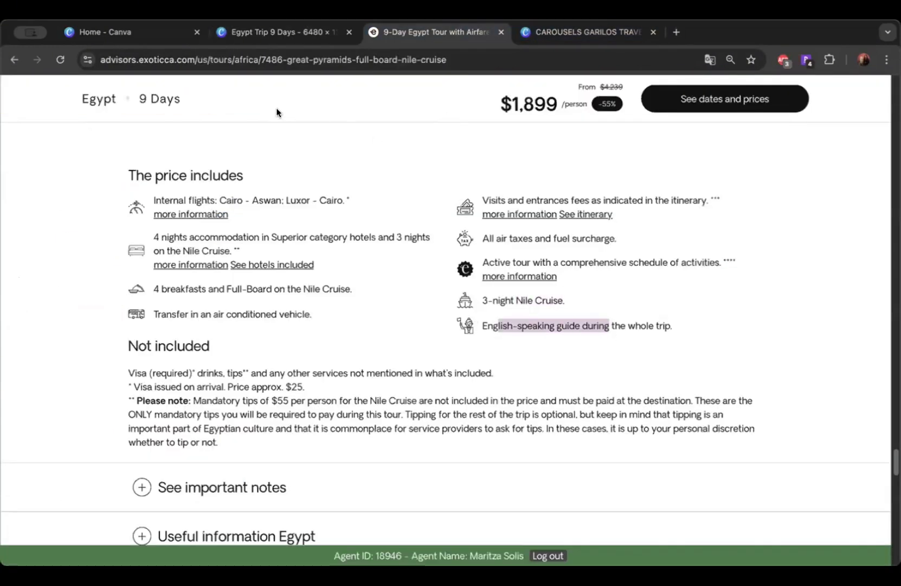
drag(599, 262, 753, 261)
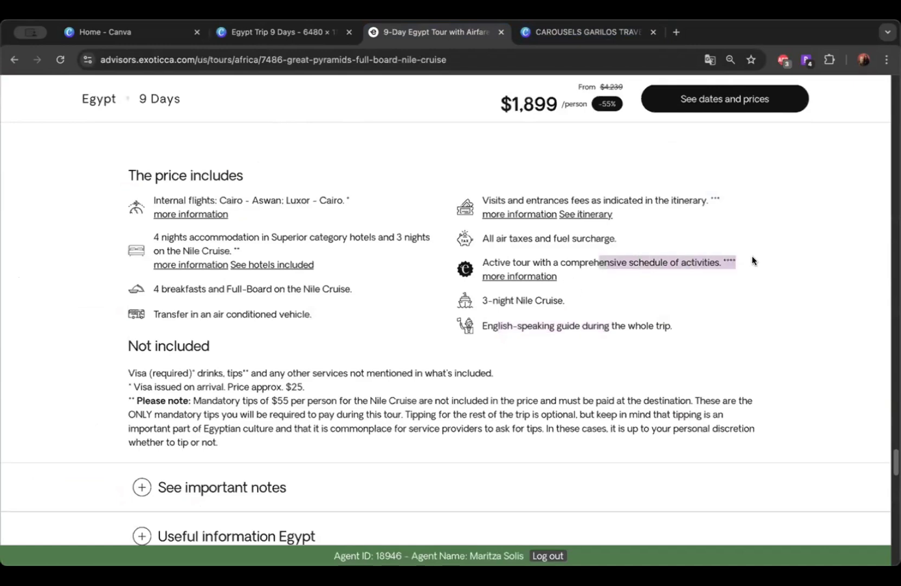
Step: Return to the Egypt Trip design in Canva, search the graphics for "guide" and add the outlined tour guide with hat and flag
click(278, 33)
double_click(111, 133)
text(guide)
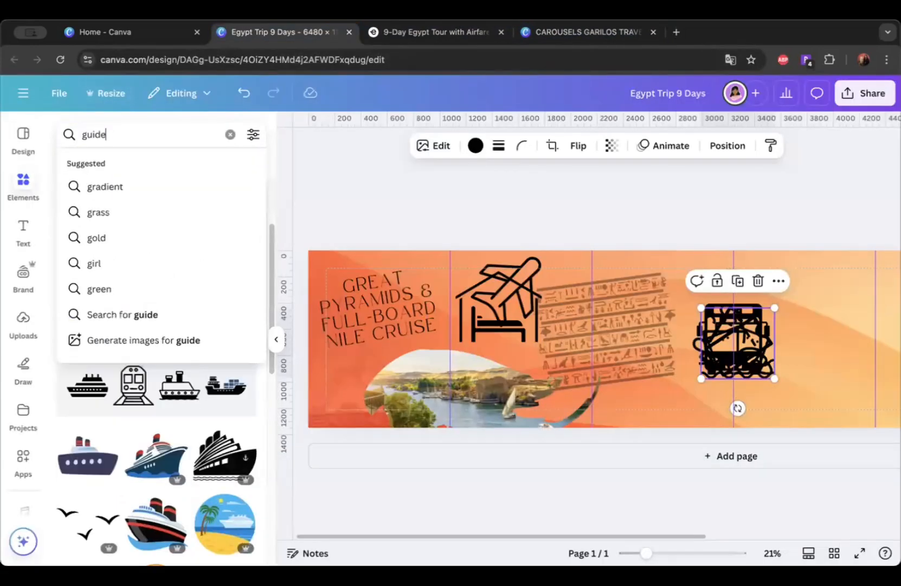
key(Return)
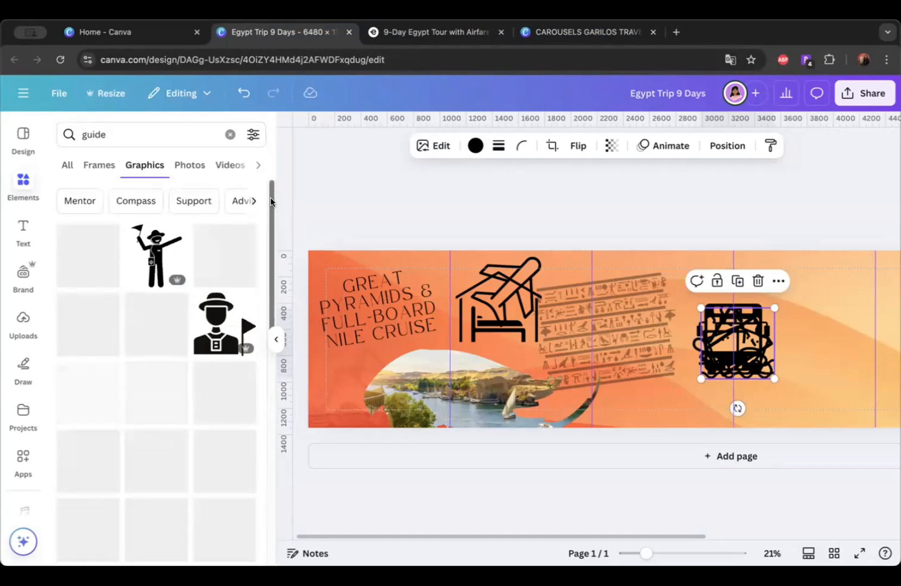
scroll(268, 212, down, 1)
scroll(267, 222, down, 3)
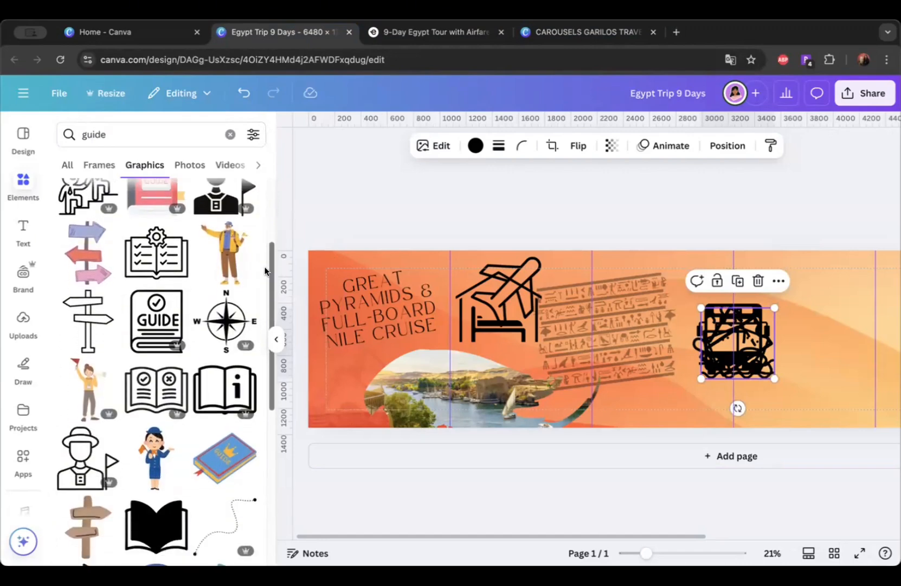
click(67, 380)
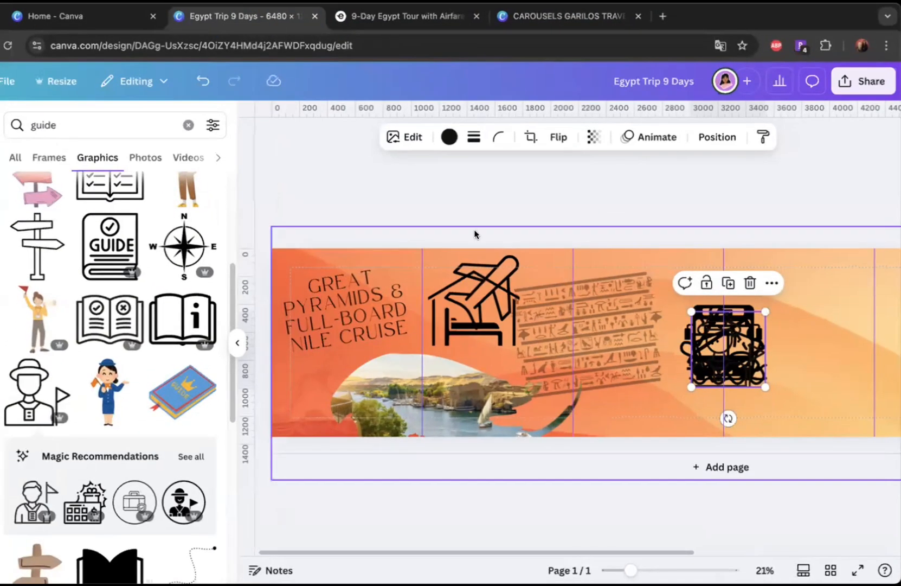
click(471, 230)
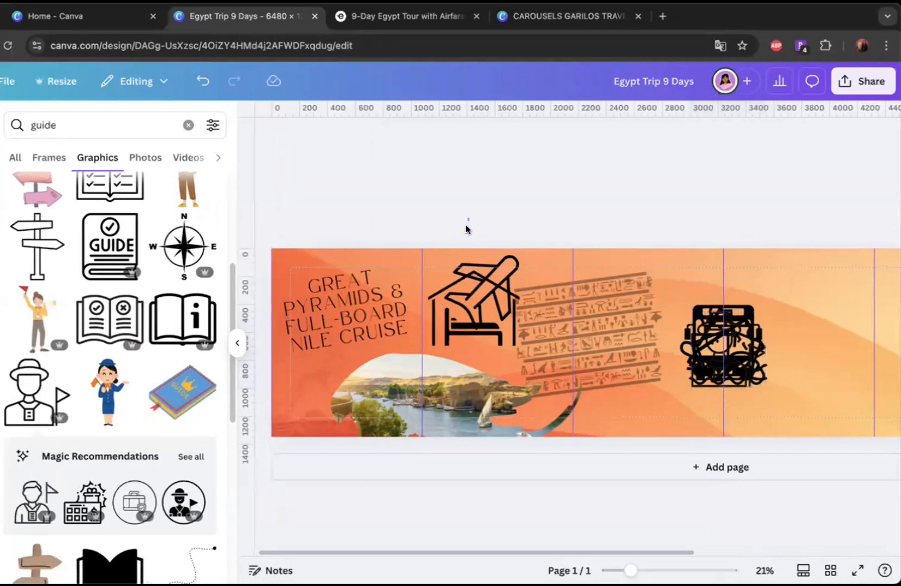
Step: Move the house-with-bed and airplane icons together from the second column onto the stack of service icons in the third column
click(472, 304)
double_click(475, 312)
mouse_move(475, 312)
mouse_down()
mouse_move(580, 300)
mouse_move(515, 297)
mouse_up()
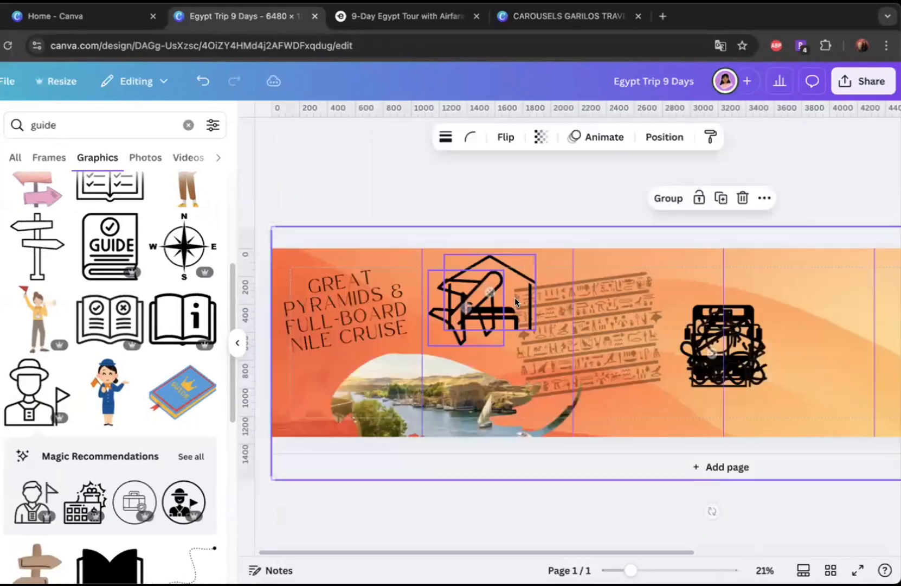
click(508, 273)
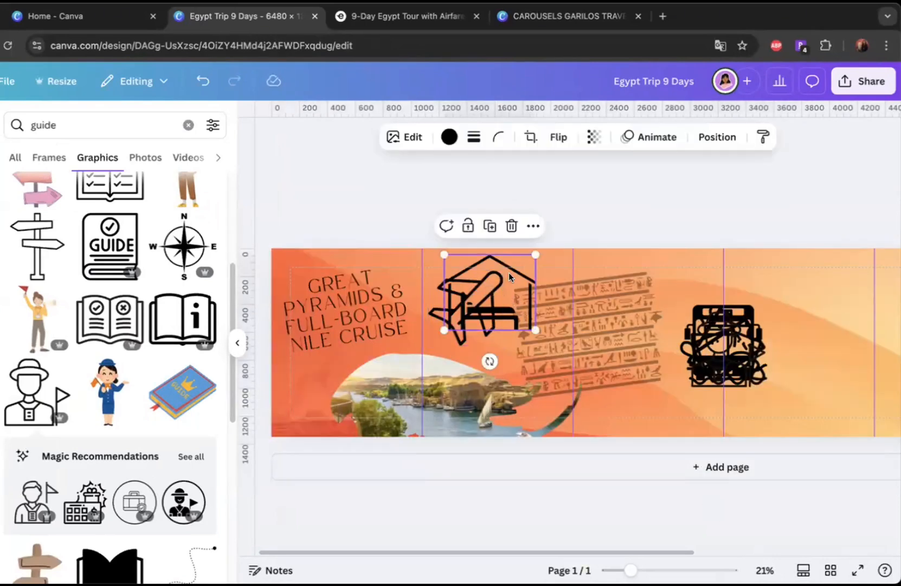
click(465, 332)
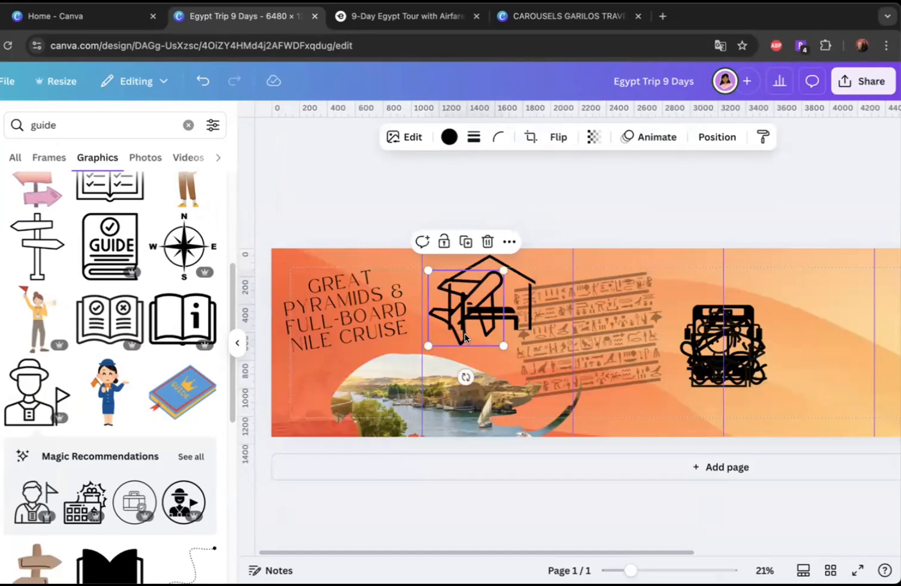
shift+click(517, 276)
drag(517, 276, 752, 327)
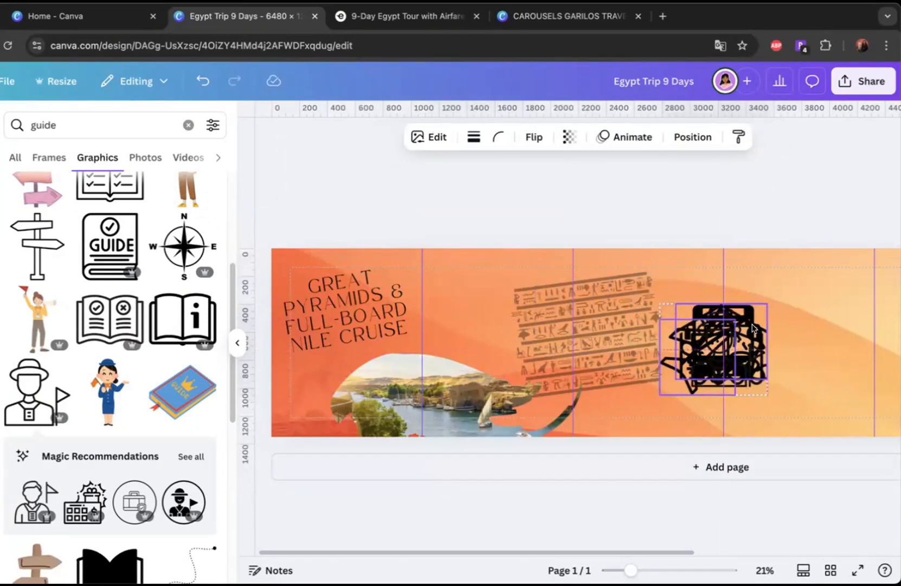
Step: Select the whole stack of service icons and scale them down together to about 136 px high
click(754, 220)
drag(771, 212, 701, 407)
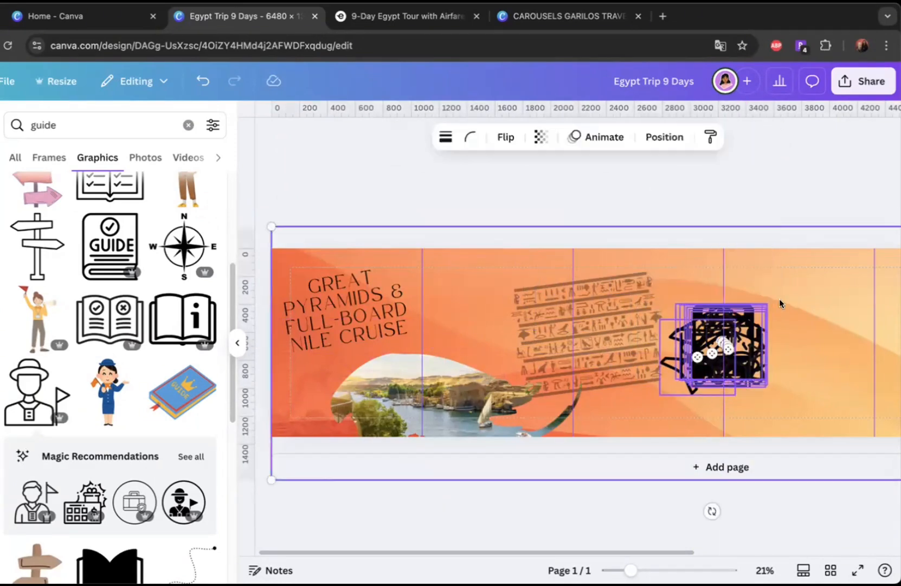
drag(759, 382, 681, 324)
click(641, 179)
key(super+z)
key(super+z)
key(super+z)
key(super+z)
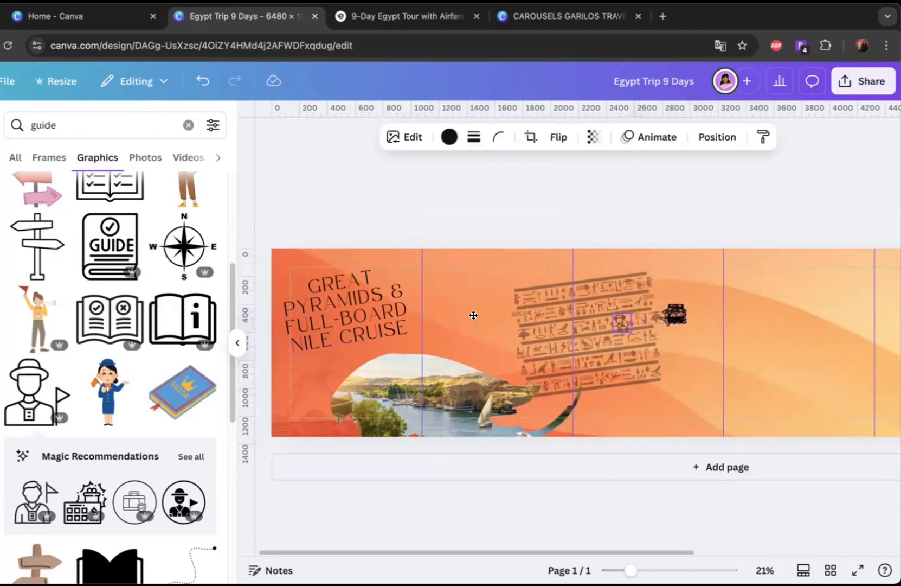
Step: Spread the guide, ship and ticket icons across the second column and move the hieroglyph graphic into the fourth column
key(super+z)
key(super+z)
key(super+z)
key(super+z)
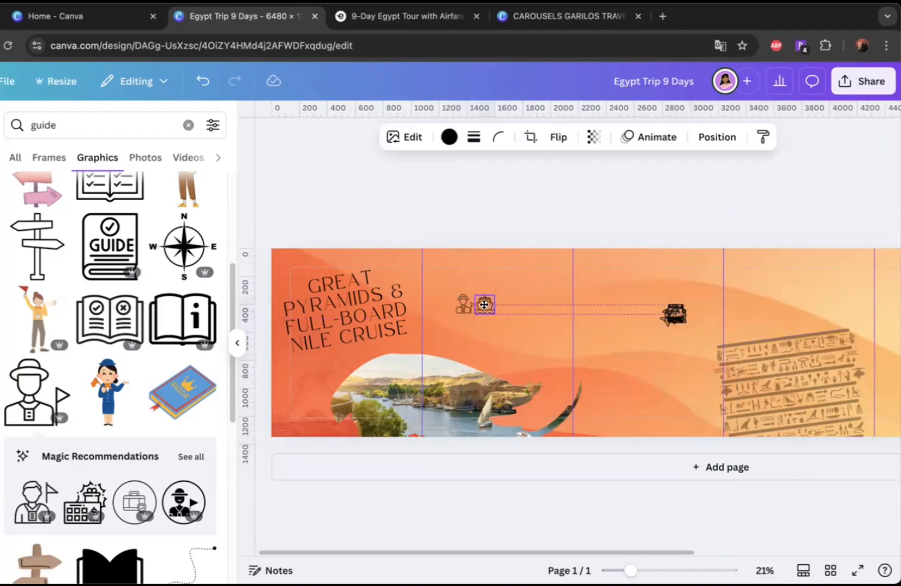
key(super+z)
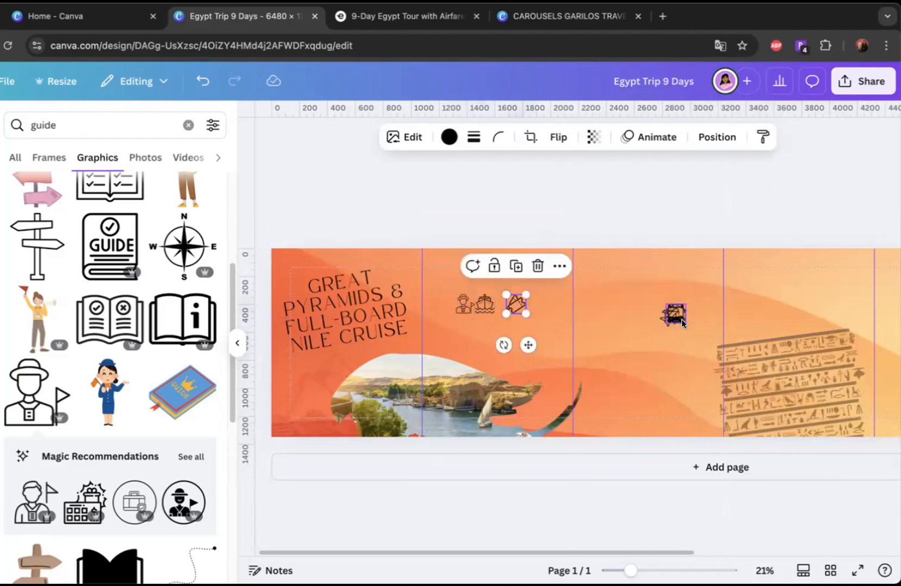
Step: Lock the orange gradient background image so it stays in place while other elements are selected
click(693, 294)
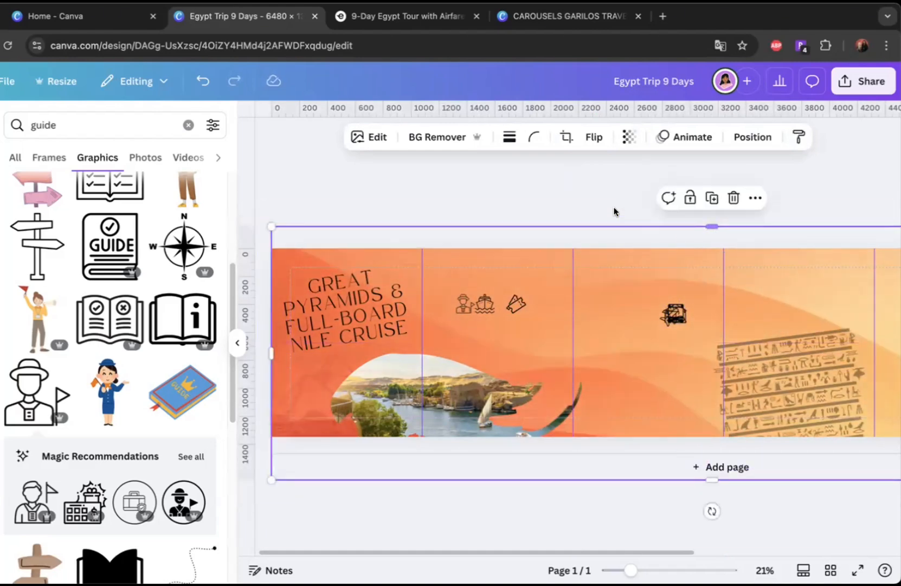
click(690, 198)
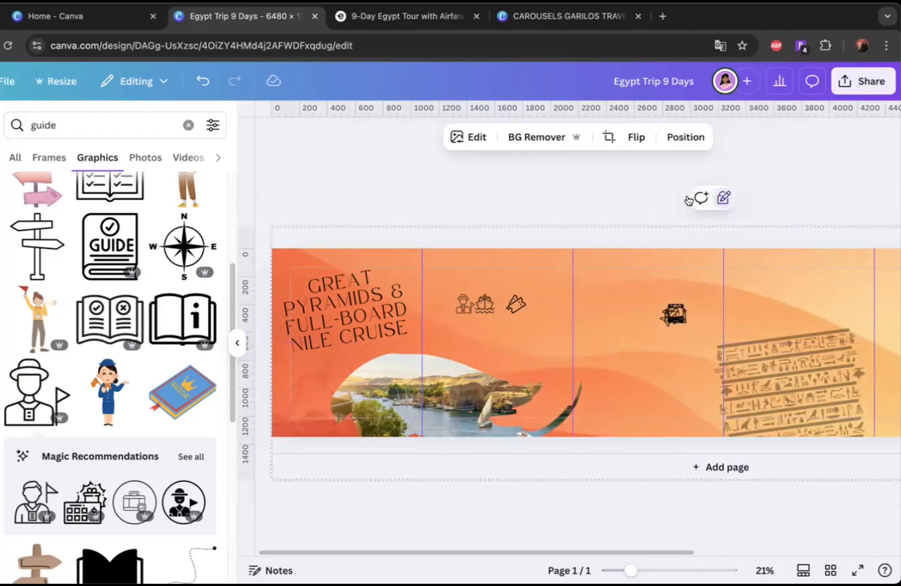
click(722, 197)
Step: Select all the overlapping service icons in the third column and open their alignment and spacing options
drag(657, 277, 650, 386)
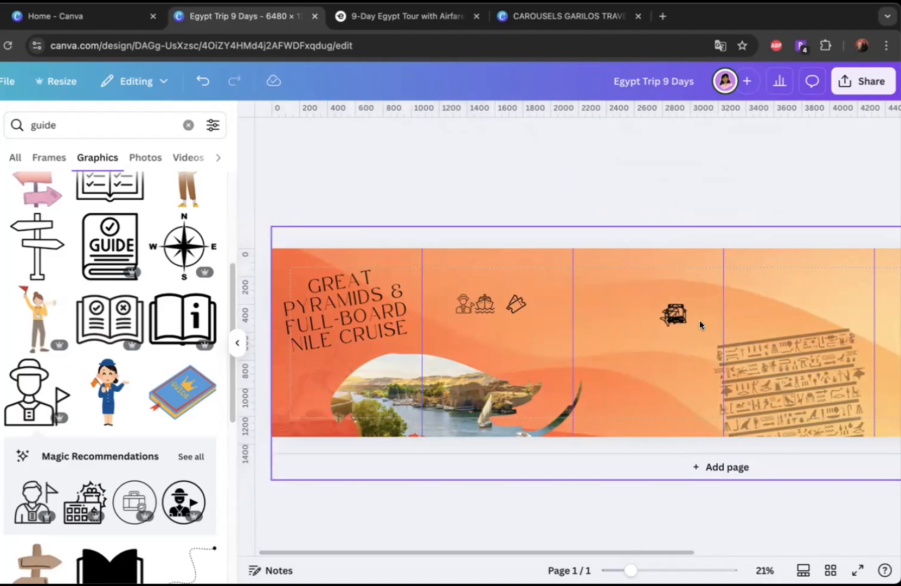
drag(674, 340, 673, 341)
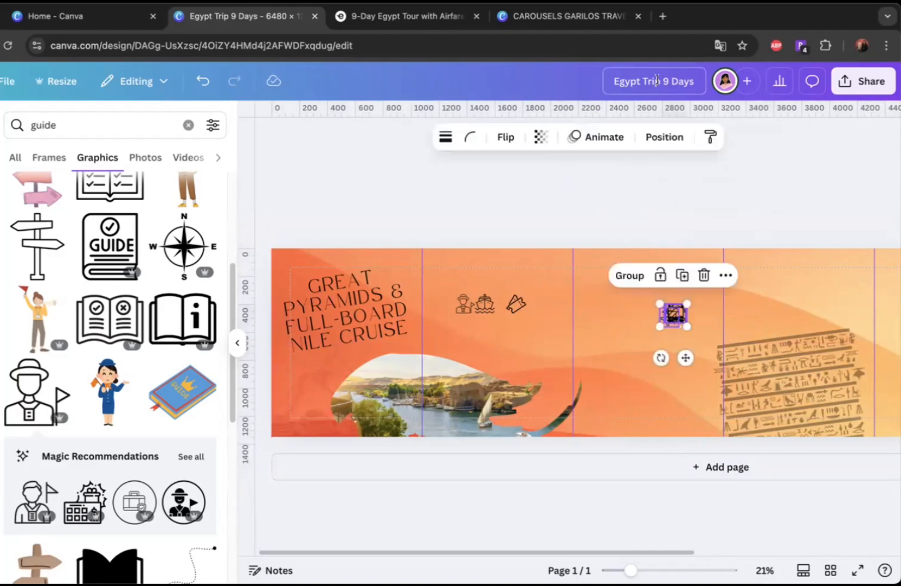
click(653, 138)
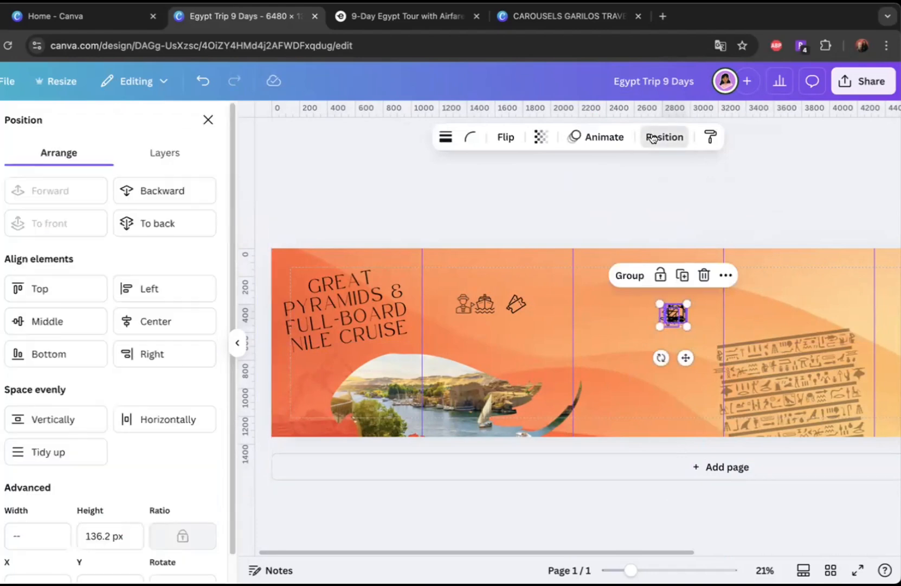
Step: Try to tidy up the spacing of the selected icons
click(59, 451)
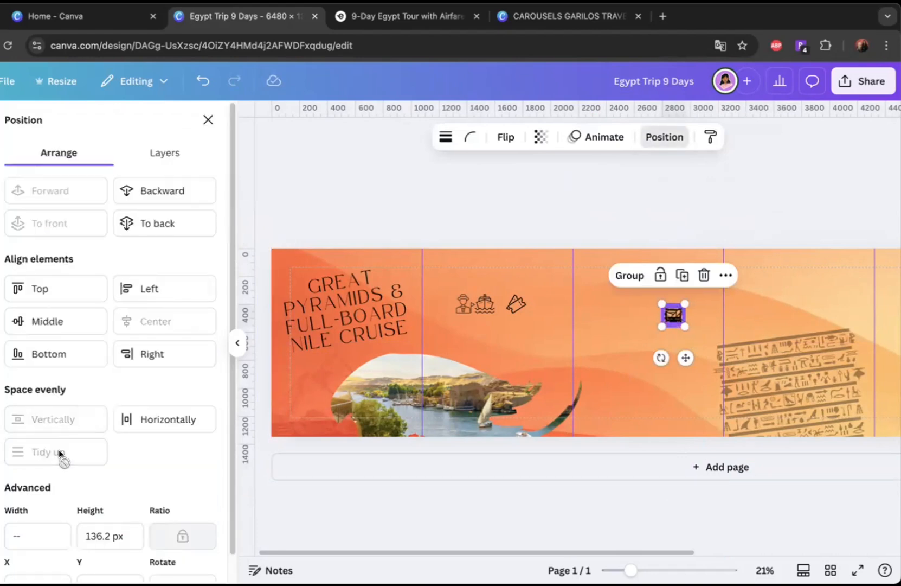
click(141, 428)
key(Escape)
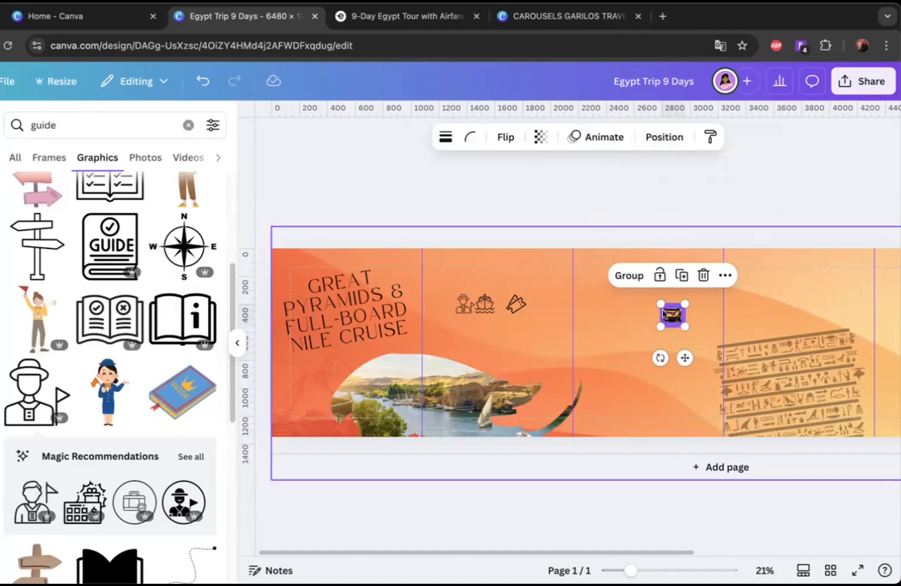
Step: Pull the stacked icons apart so each one stands separately across the second and third panels
click(669, 344)
drag(669, 317, 641, 305)
drag(570, 304, 677, 304)
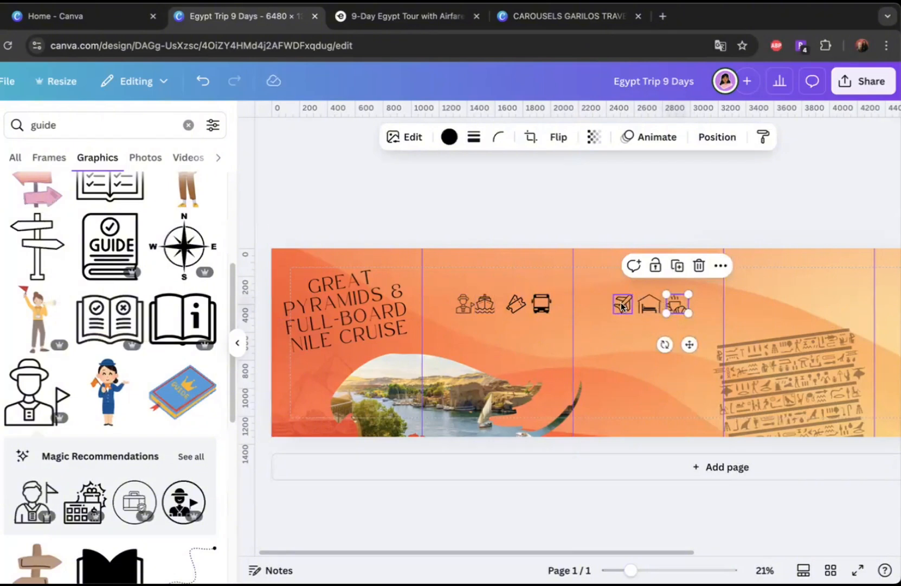
Step: Arrange the airplane, bed, breakfast, ticket, bus and ship icons in a vertical column, with the guide icon set beside it
drag(622, 306, 592, 305)
drag(655, 304, 595, 351)
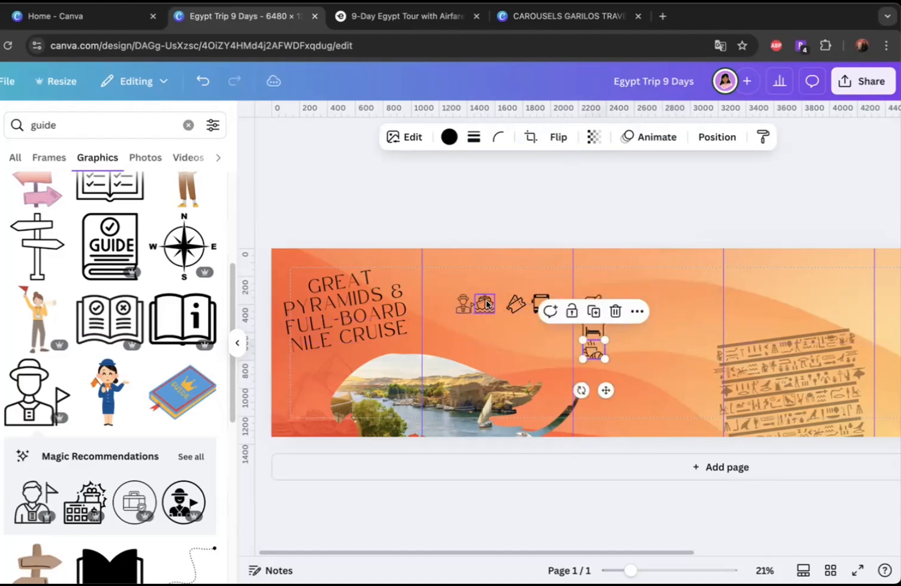
drag(516, 303, 594, 374)
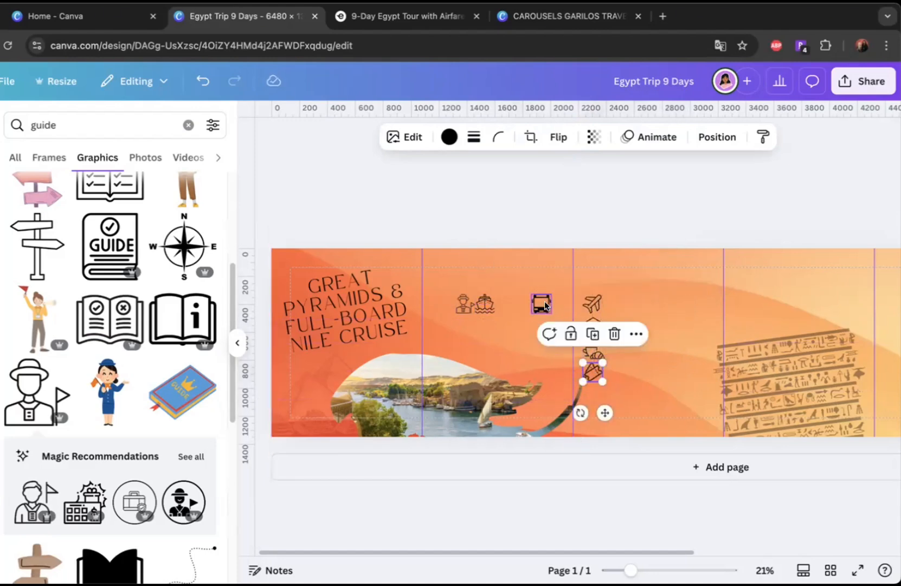
drag(545, 305, 596, 395)
drag(485, 305, 601, 425)
drag(464, 306, 516, 337)
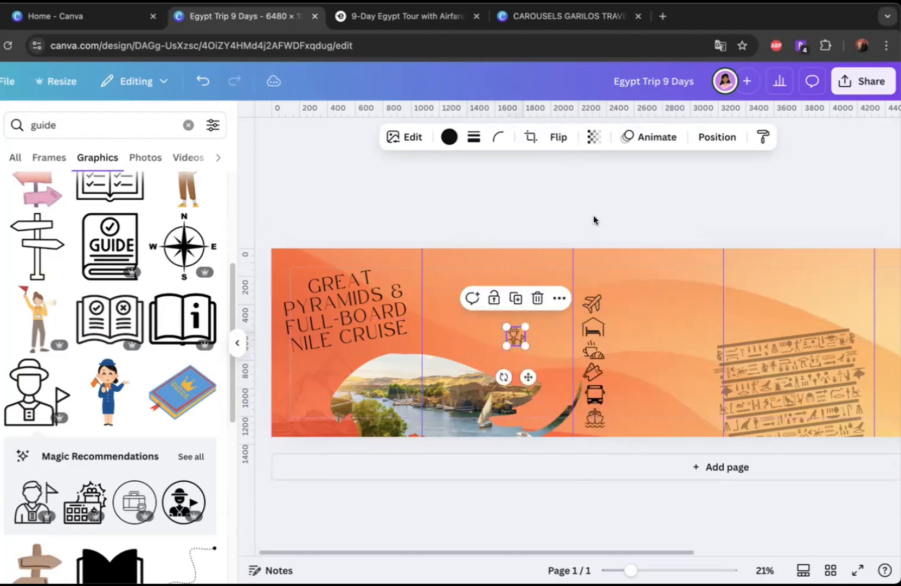
Step: Shift the six-icon column up toward the top of the page and place the guide icon beneath the ship
drag(594, 219, 598, 434)
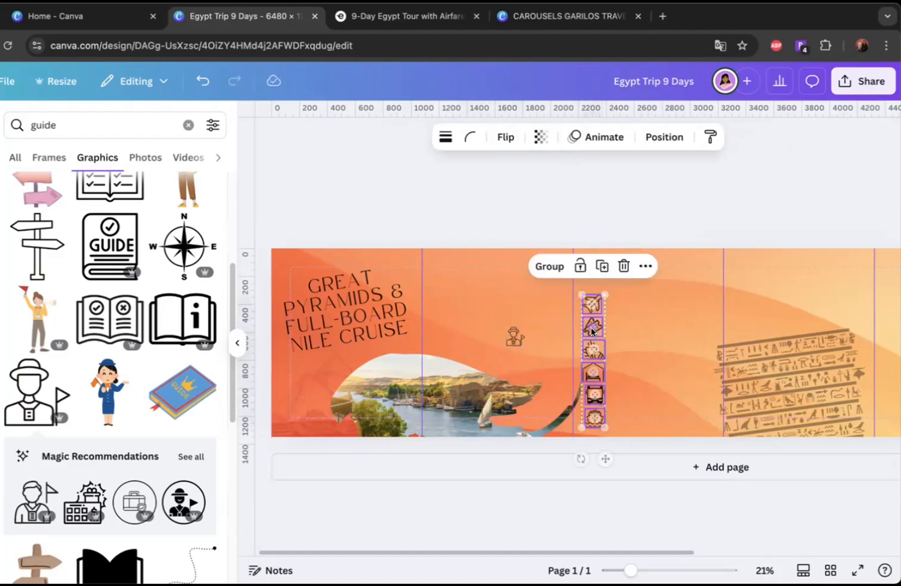
click(193, 82)
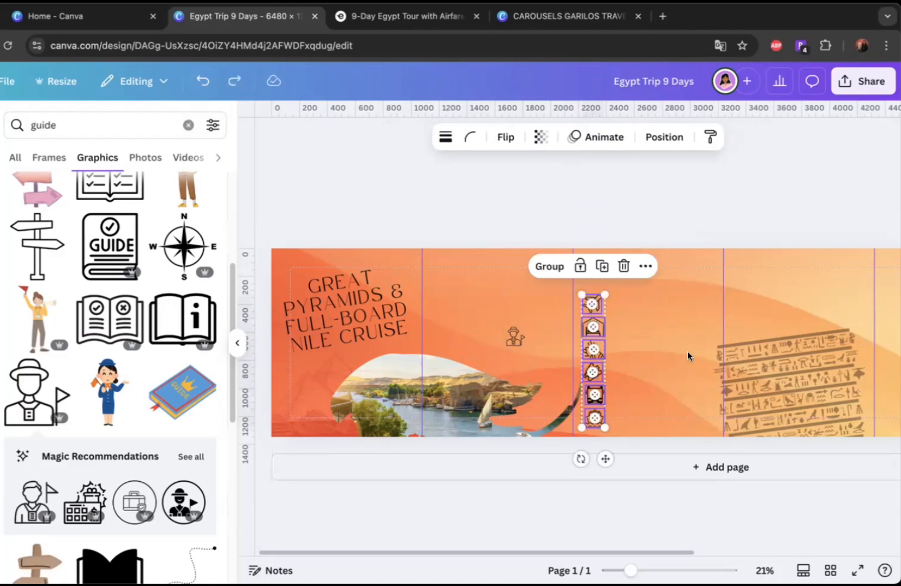
click(690, 355)
drag(583, 212, 603, 431)
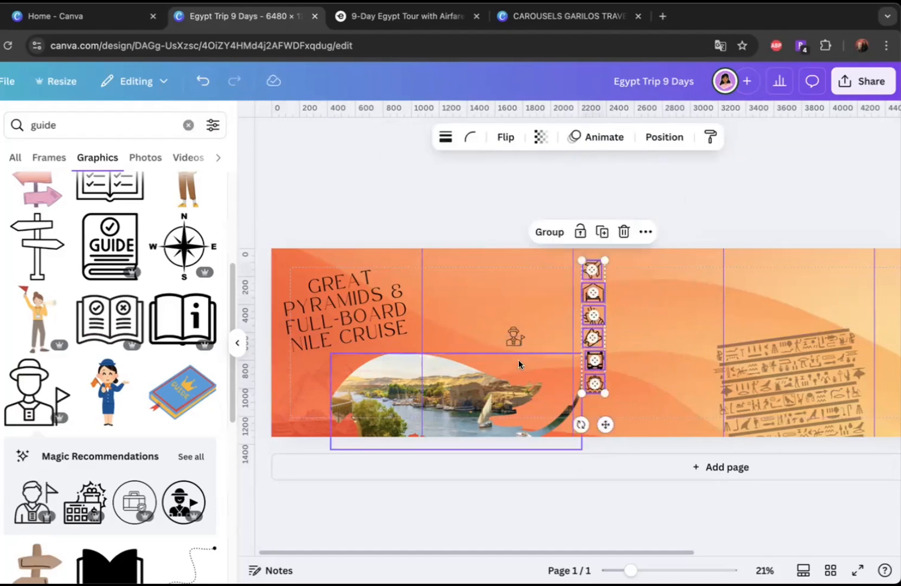
click(514, 336)
drag(514, 336, 595, 406)
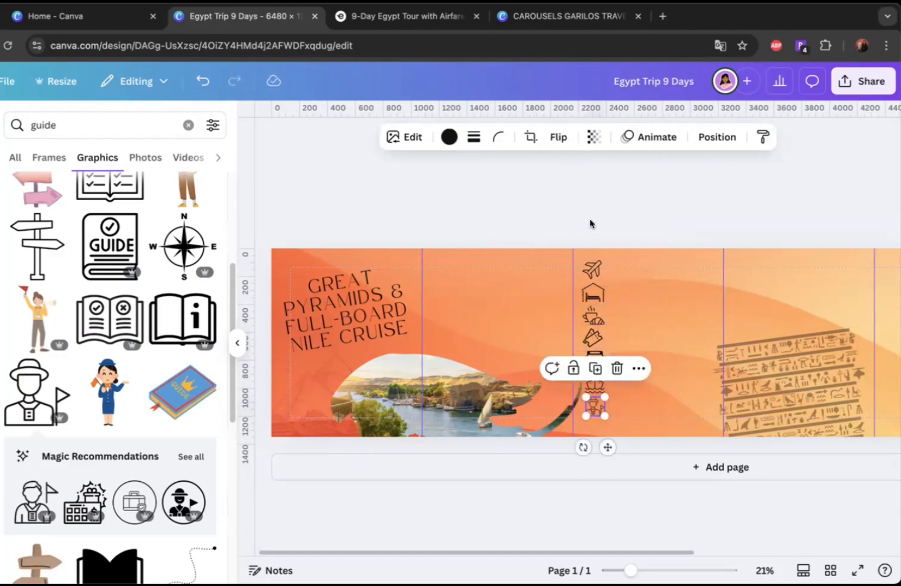
Step: Center-align the seven icons in the column and tidy up the spacing between them
drag(590, 223, 617, 446)
click(664, 137)
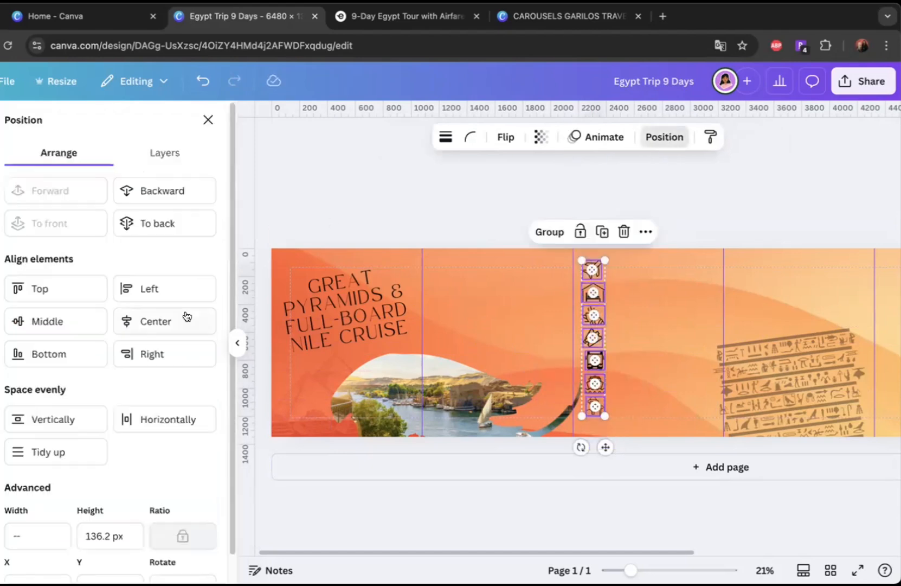
click(133, 322)
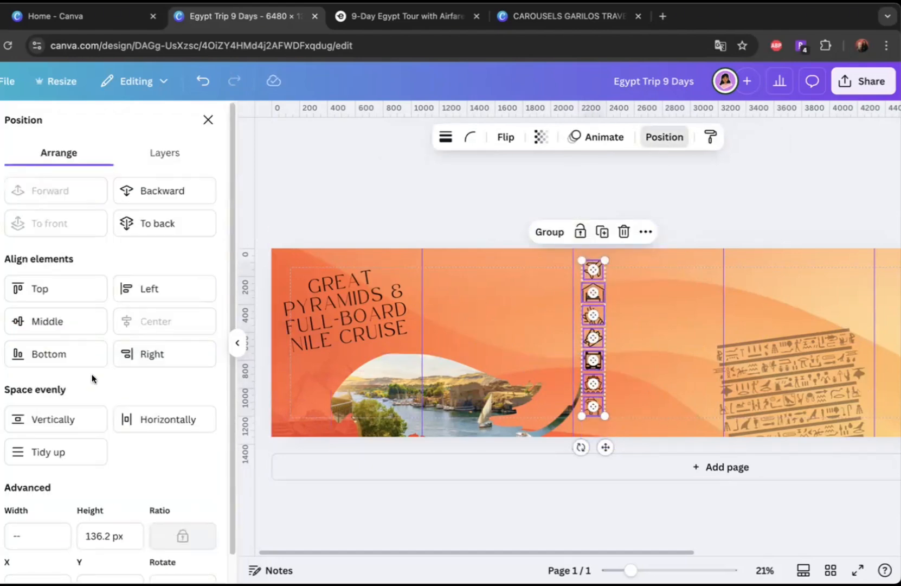
click(62, 452)
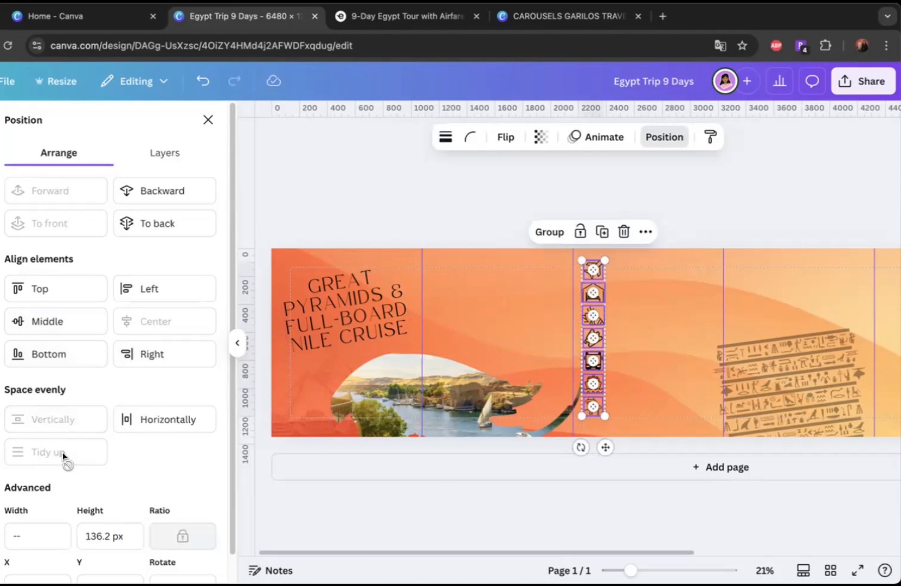
Step: Group the seven icons and position the group at the start of the third panel, at X about 2254 px and Y about 193 px
drag(591, 320, 547, 319)
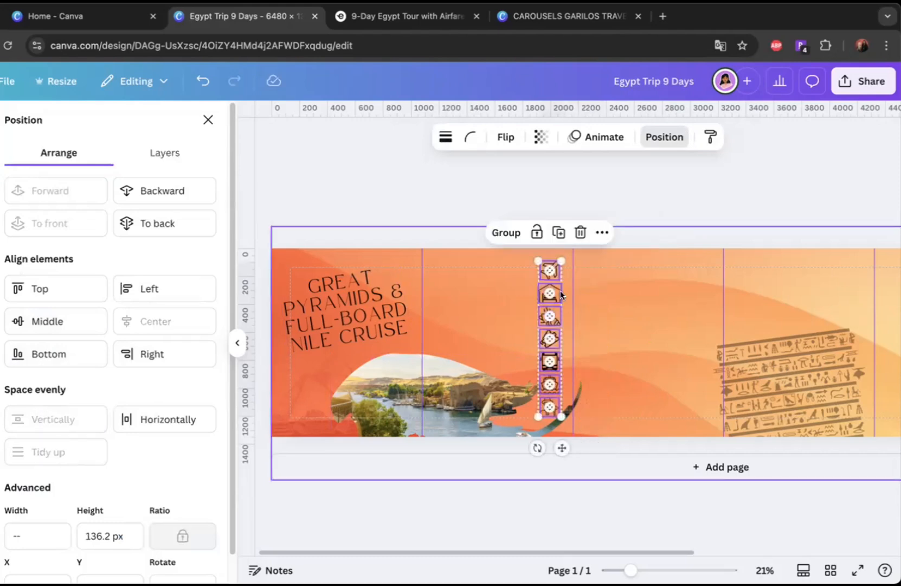
click(504, 235)
drag(562, 343, 586, 332)
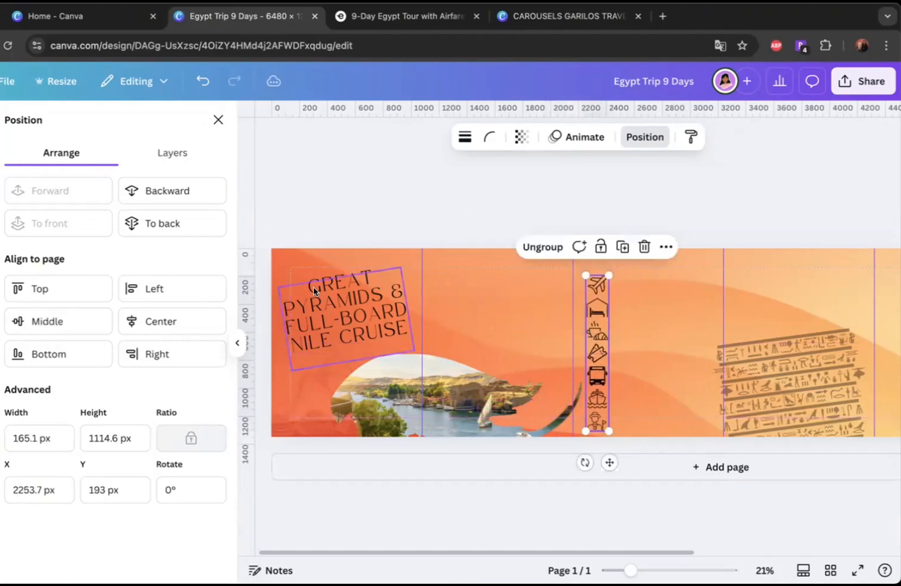
Step: Duplicate the tilted title beside the original and change the copy's text to "WHAT'S INCLUDED?"
drag(313, 290, 510, 306)
text(WHA)
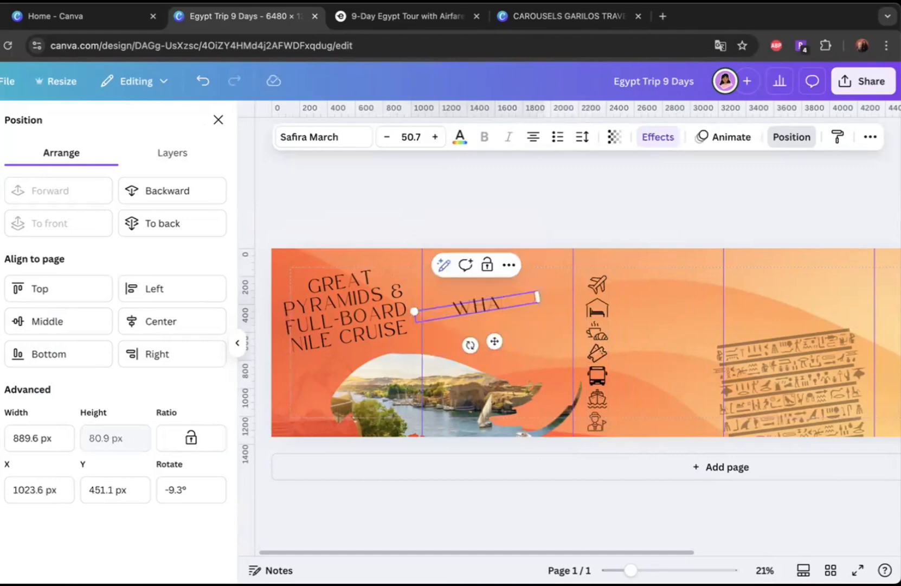
text(T'S)
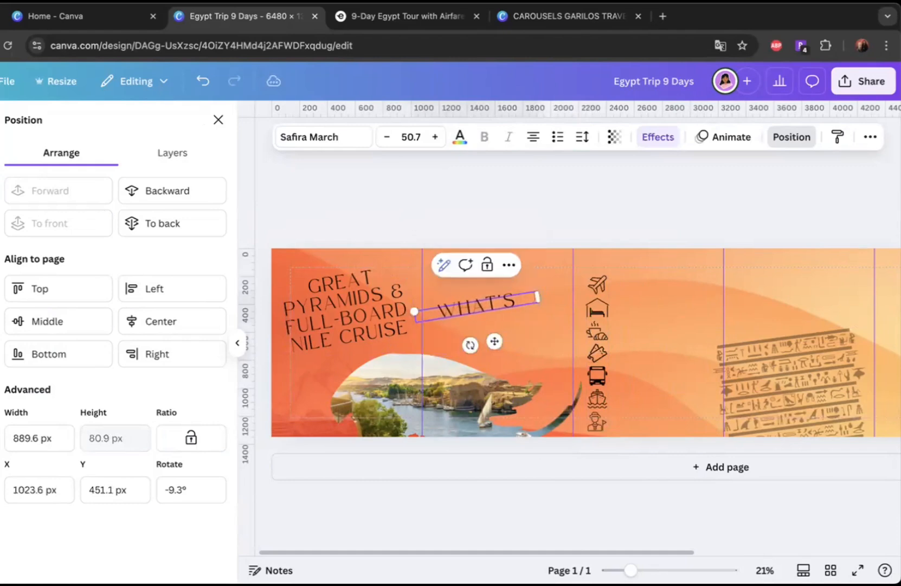
key(BackSpace)
key(BackSpace)
text('S INCLUDED?)
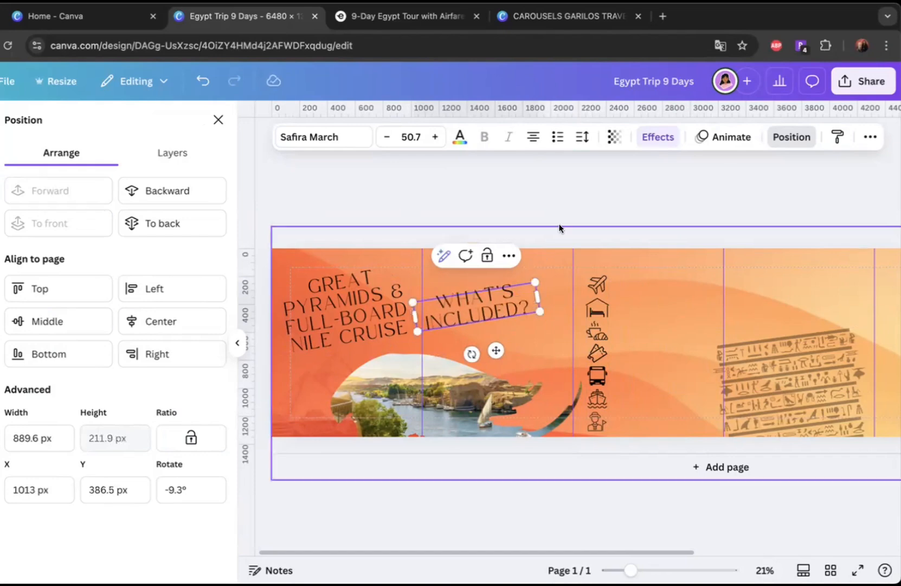
Step: Place the "WHAT'S INCLUDED?" heading at the top of the third panel, tilted the opposite way and scaled to font size 44.9
click(514, 309)
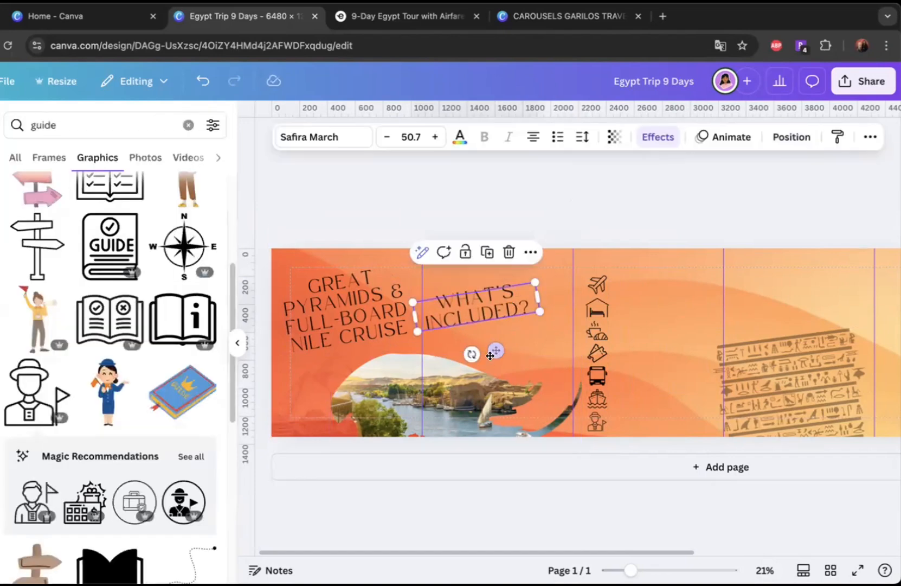
drag(472, 354, 461, 349)
drag(490, 294, 675, 263)
drag(658, 322, 643, 320)
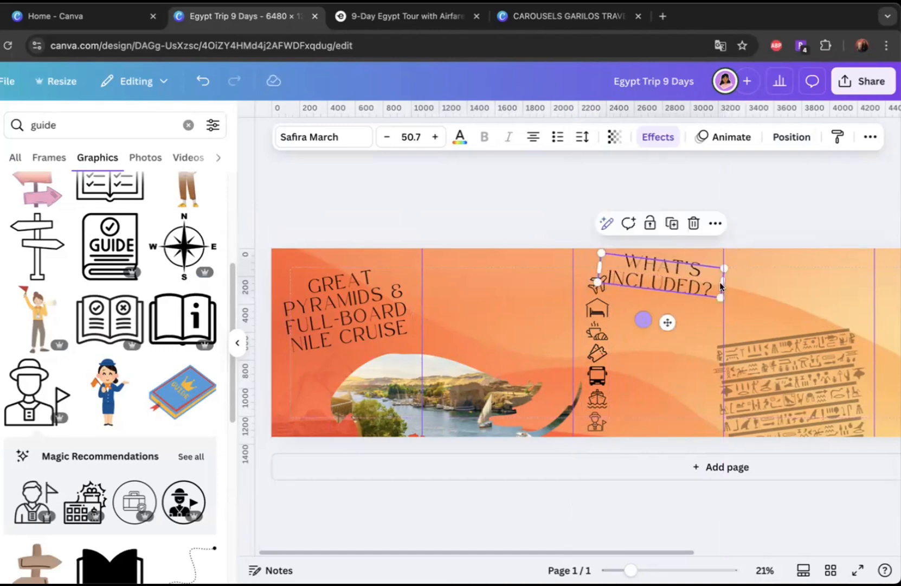
drag(721, 296, 709, 288)
drag(661, 318, 674, 321)
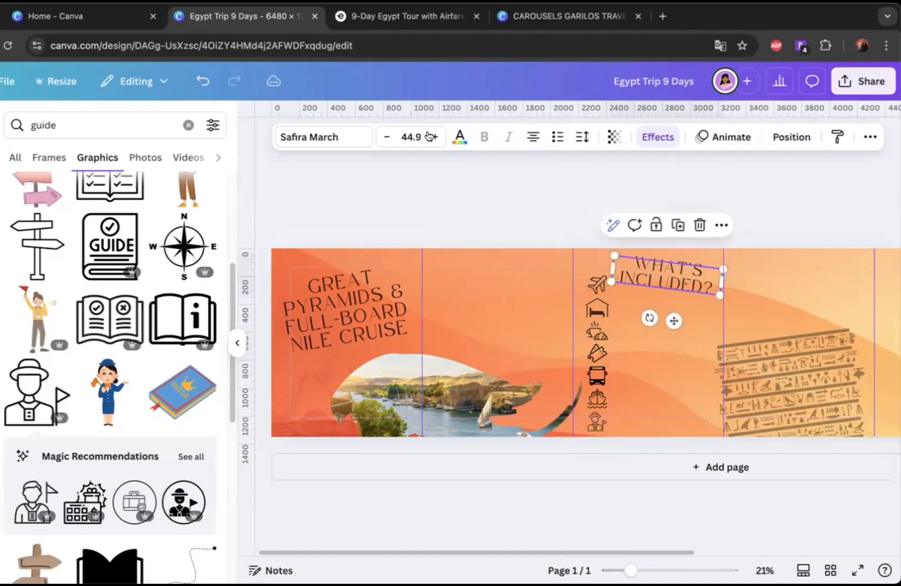
click(741, 203)
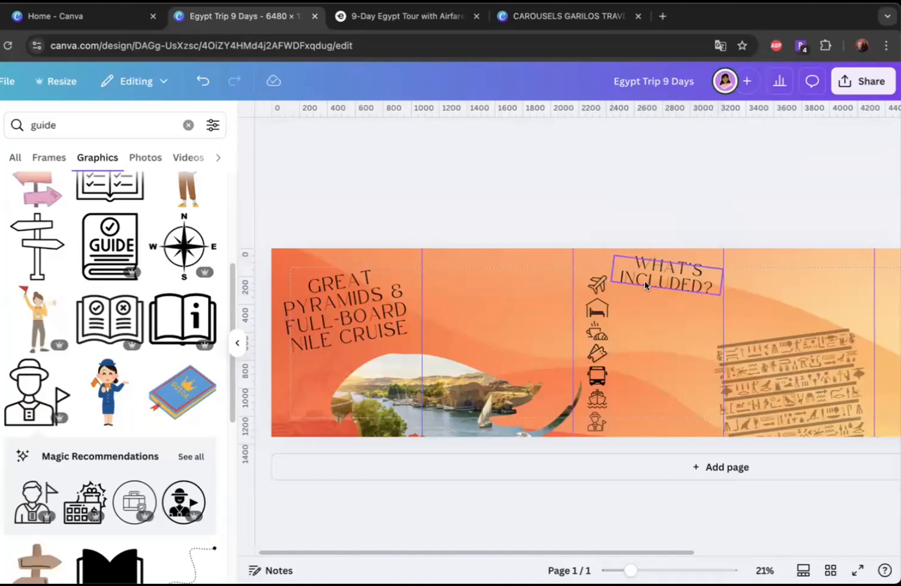
Step: Shrink the icon group slightly and position it below the "WHAT'S INCLUDED?" heading
click(602, 284)
drag(608, 276, 606, 293)
click(654, 222)
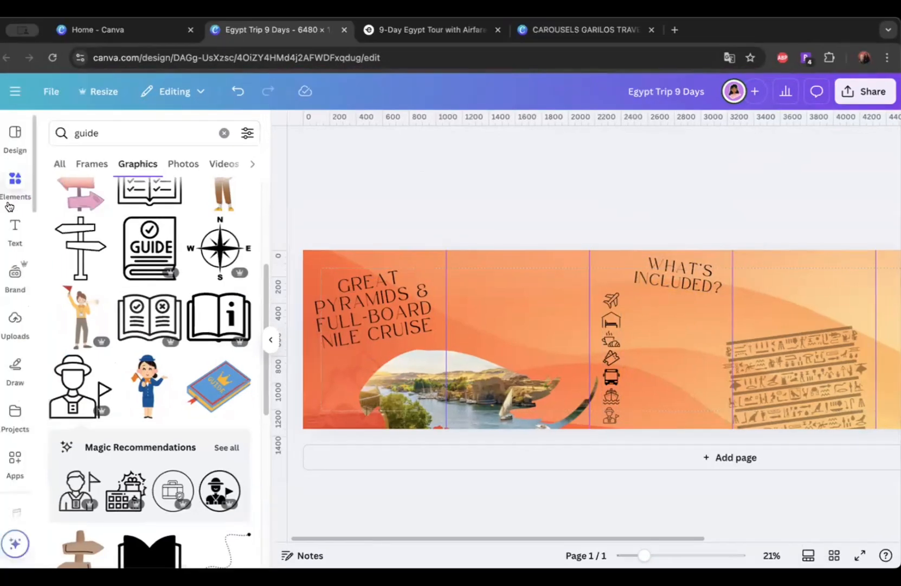
Step: Add a new text box and set its font to Evolve Sans
click(14, 230)
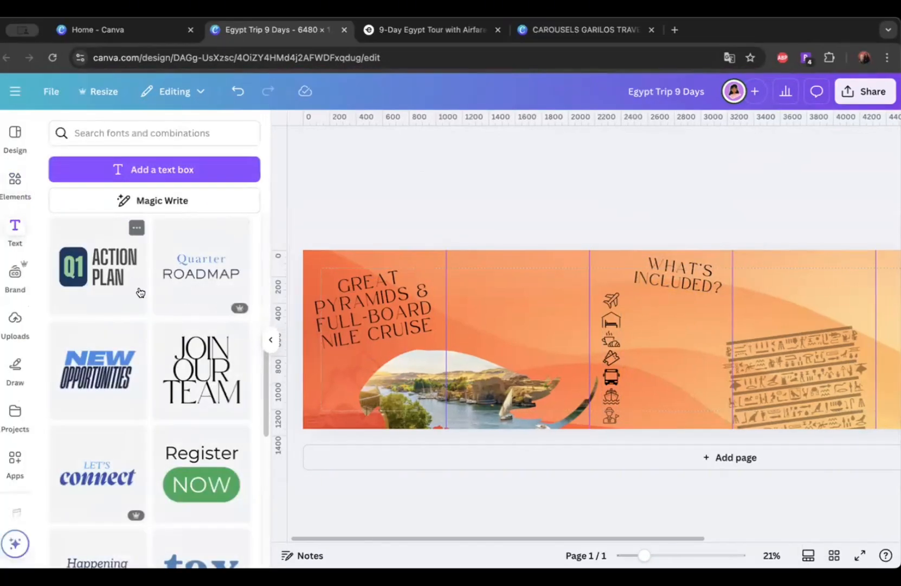
click(188, 170)
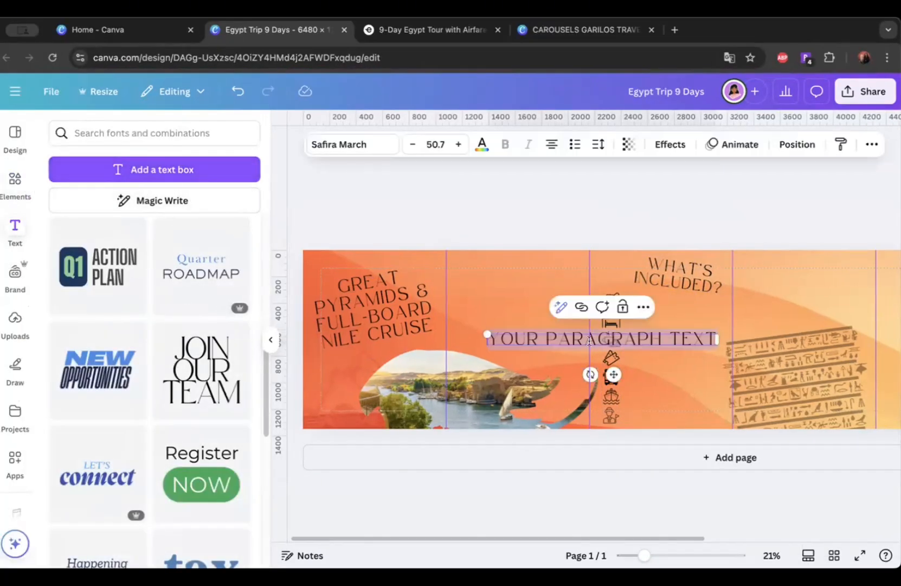
click(383, 143)
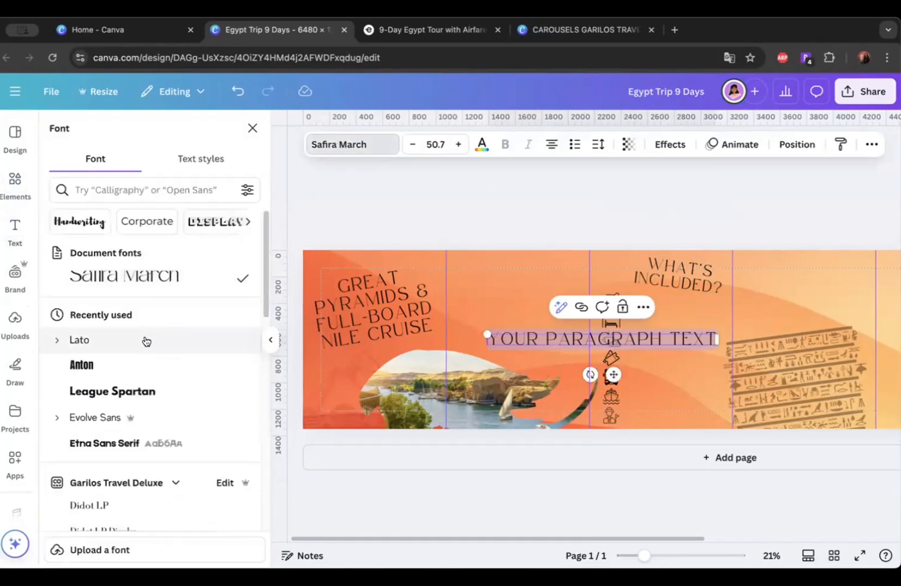
click(164, 416)
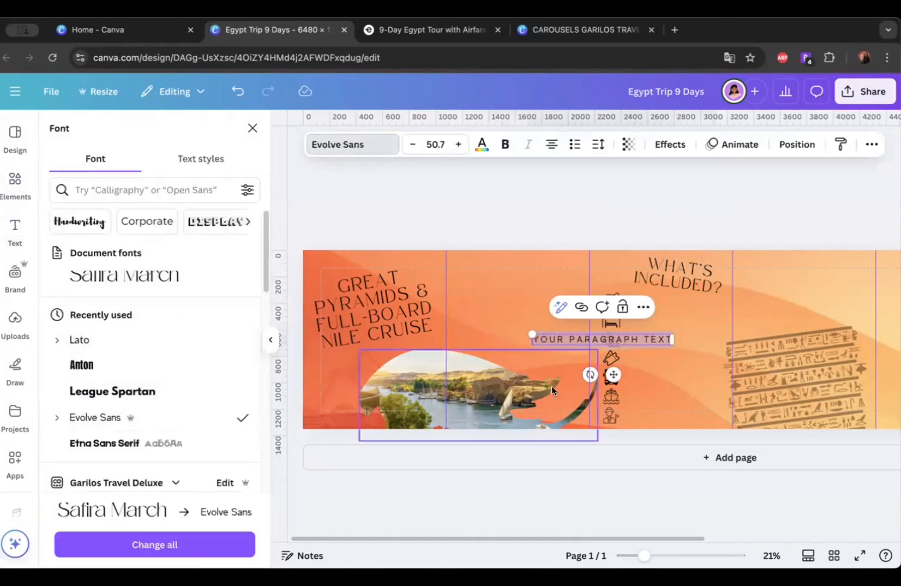
Step: Replace the new text box's placeholder with "INTEALE FLIGHTS"
key(BackSpace)
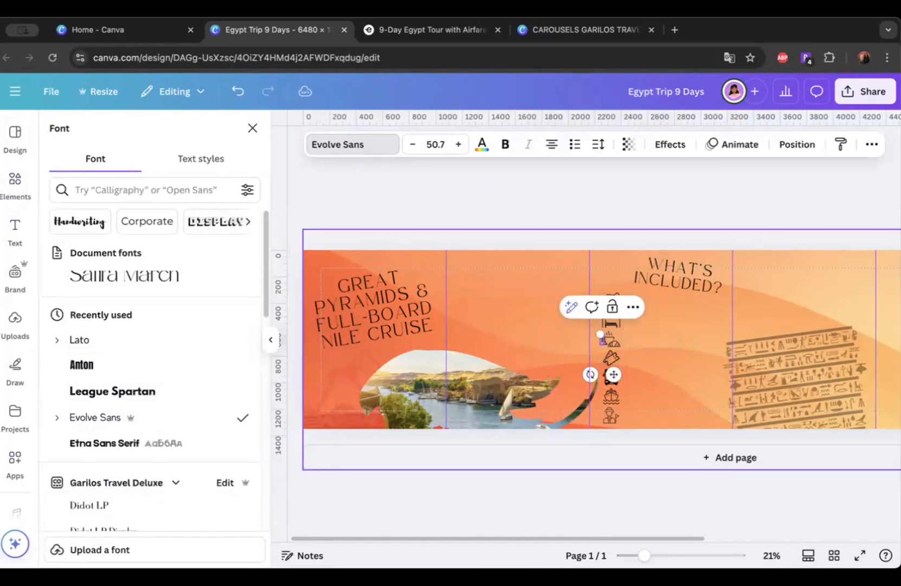
text(INCE)
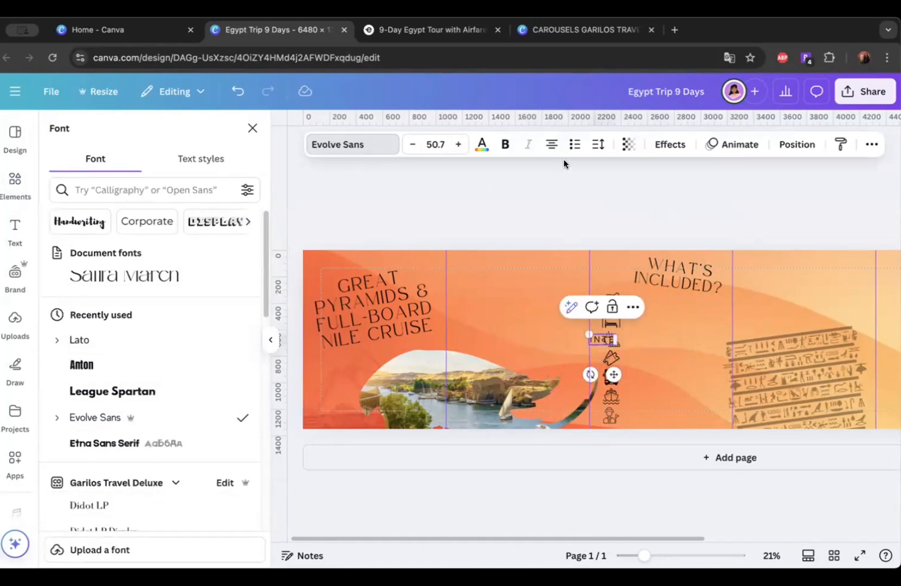
text(ALE FLIGHTS)
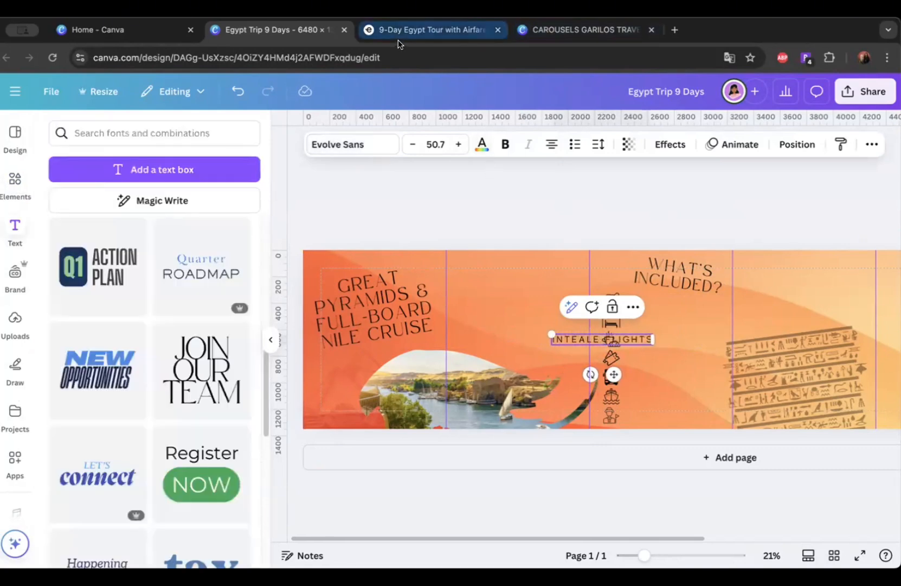
Step: Copy the internal flights line (Cairo - Aswan, Luxor - Cairo) from the 9-Day Egypt Tour page into the new text box
click(429, 29)
drag(145, 199, 340, 198)
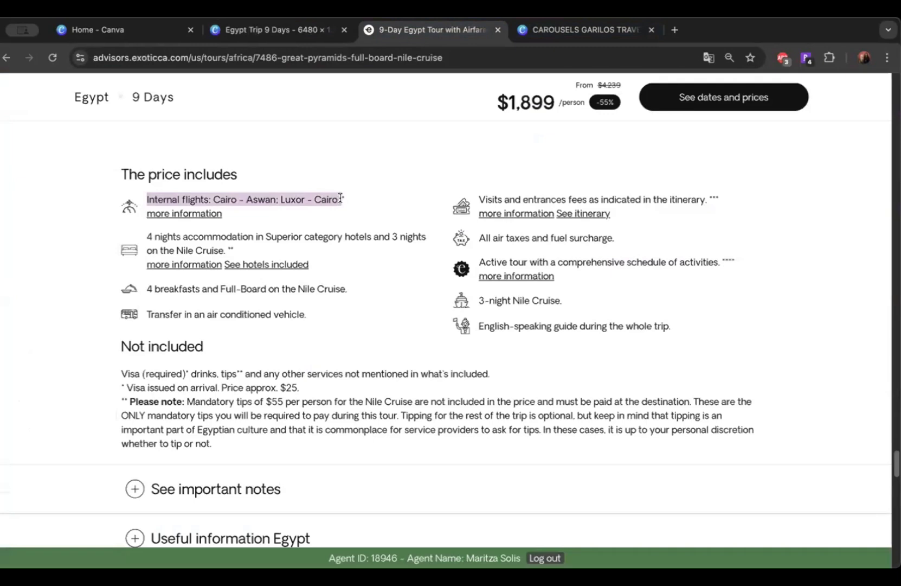
click(279, 29)
click(97, 30)
click(316, 31)
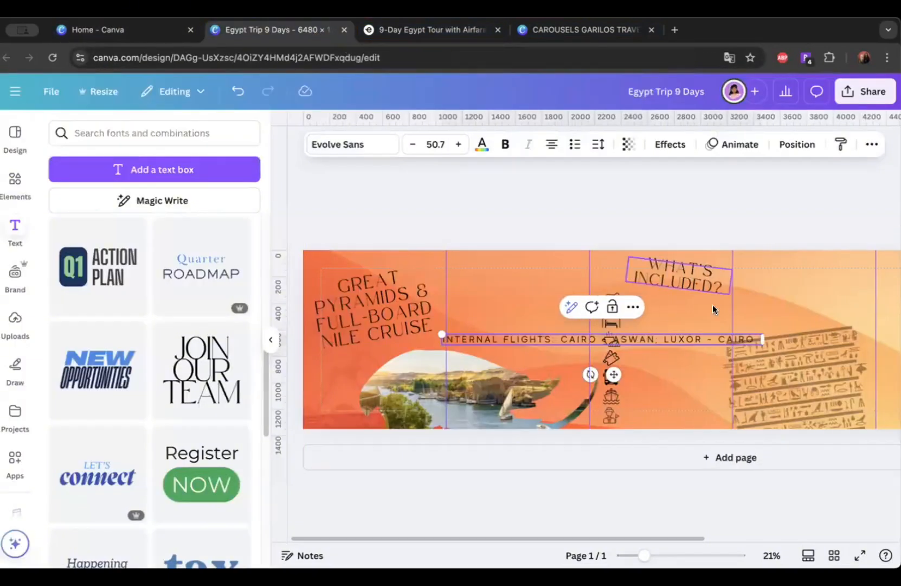
click(701, 182)
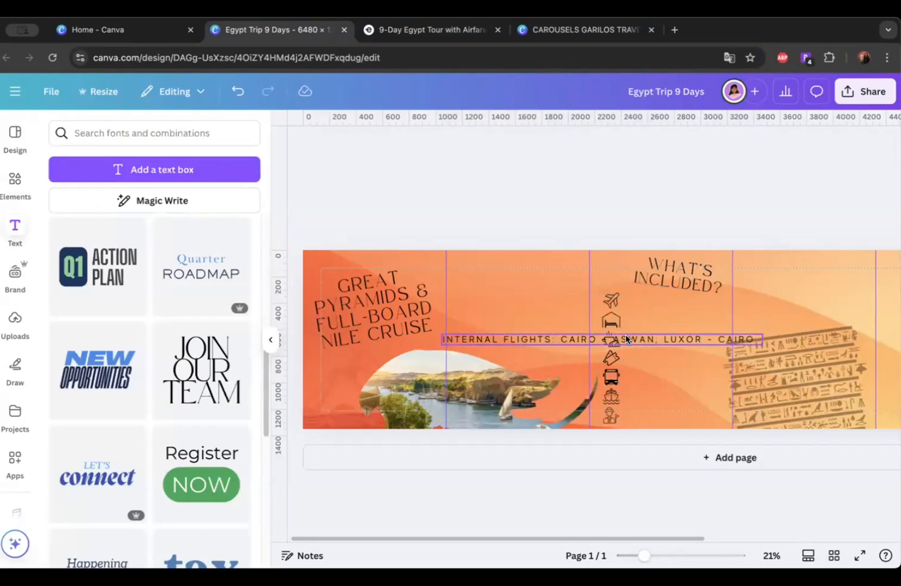
Step: Reduce the letter spacing of the internal flights text to 6
click(542, 339)
click(599, 144)
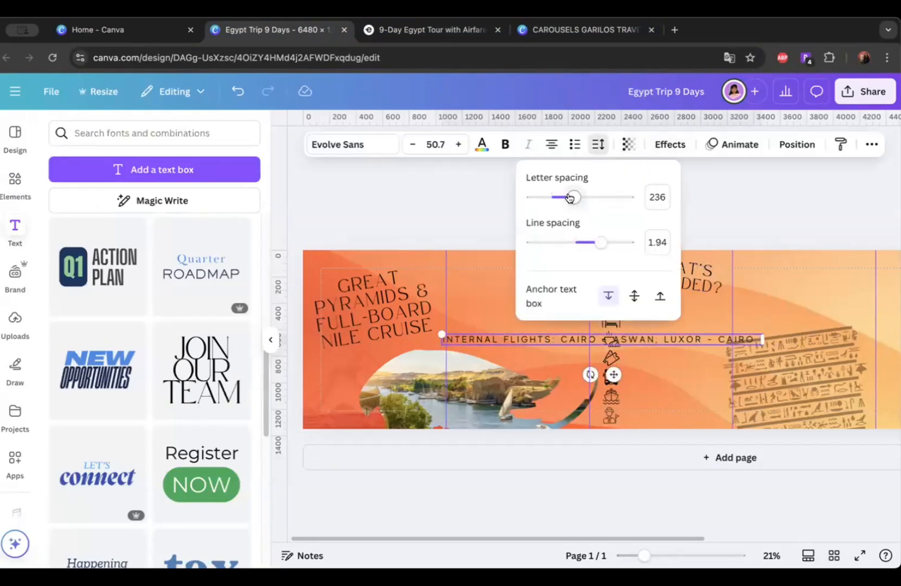
drag(569, 197, 551, 196)
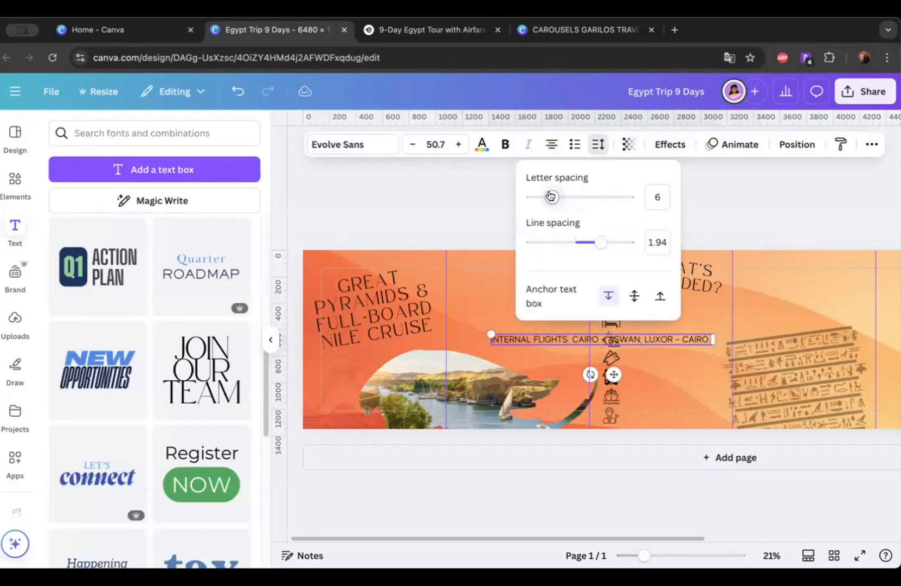
Step: Reduce the internal flights text to font size 34.7 and place it beside the airplane icon
click(714, 223)
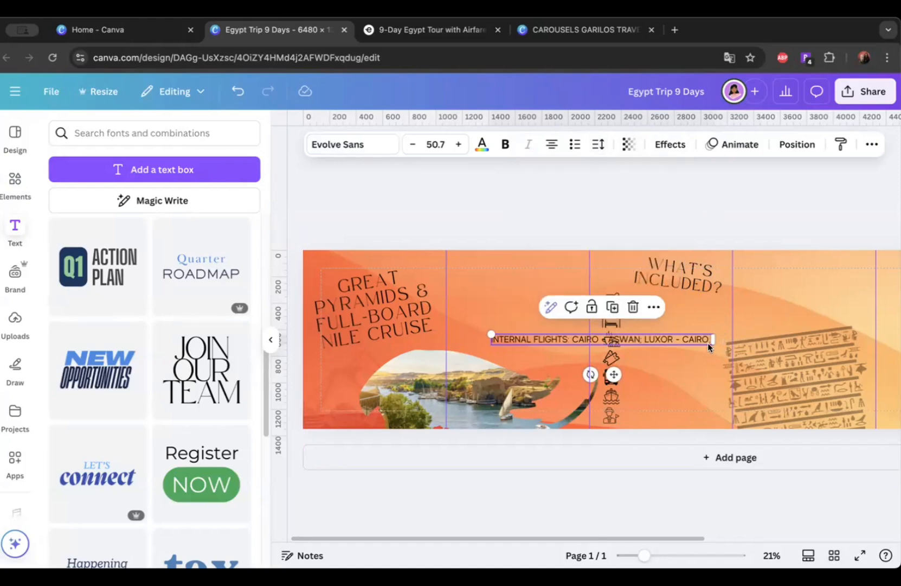
drag(710, 343, 727, 309)
click(266, 346)
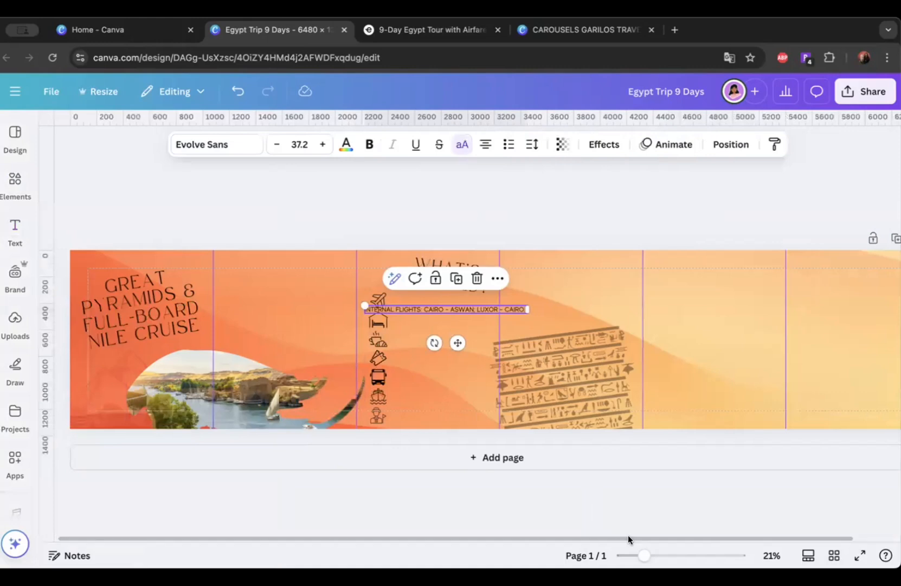
drag(645, 555, 671, 556)
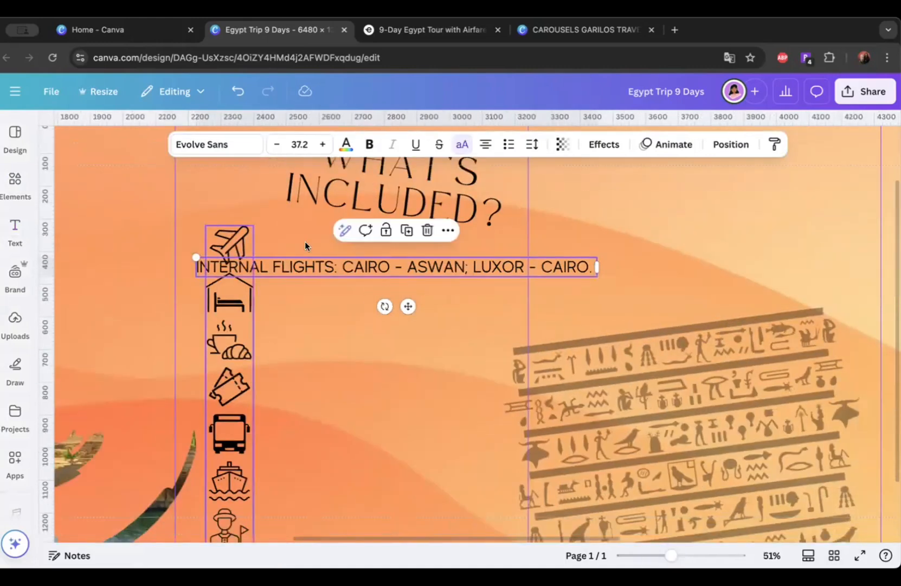
drag(330, 269, 387, 241)
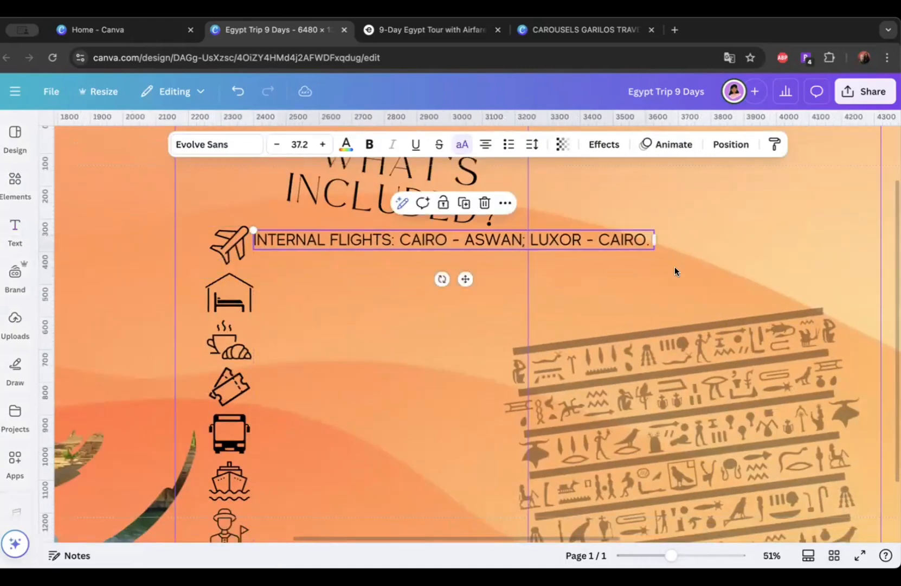
drag(652, 248, 594, 241)
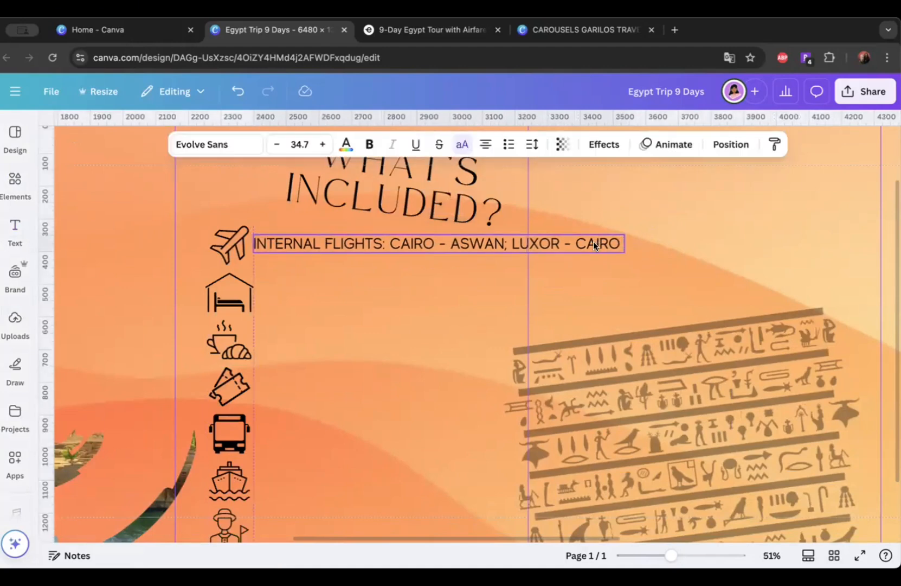
Step: Narrow the internal flights text box so that "LUXOR - CAIRO" wraps onto a second line
double_click(453, 242)
click(453, 242)
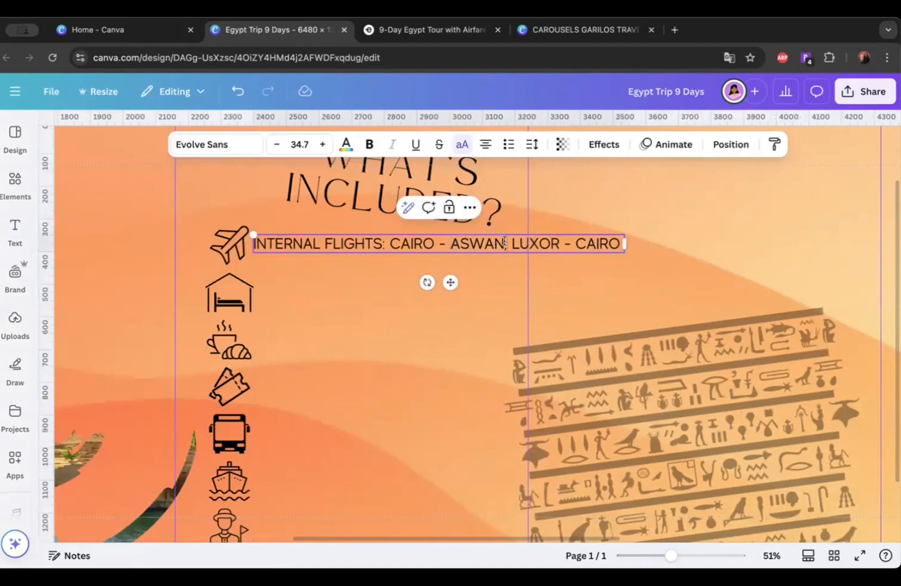
drag(624, 244, 565, 258)
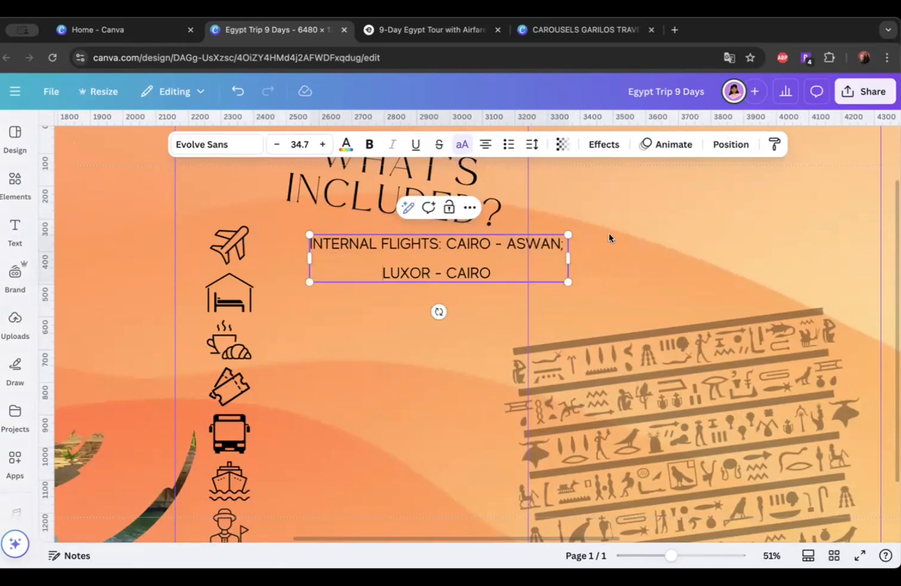
Step: Tighten the internal flights text's line spacing, left-align it beside the airplane icon and reduce it to font size 25
click(536, 145)
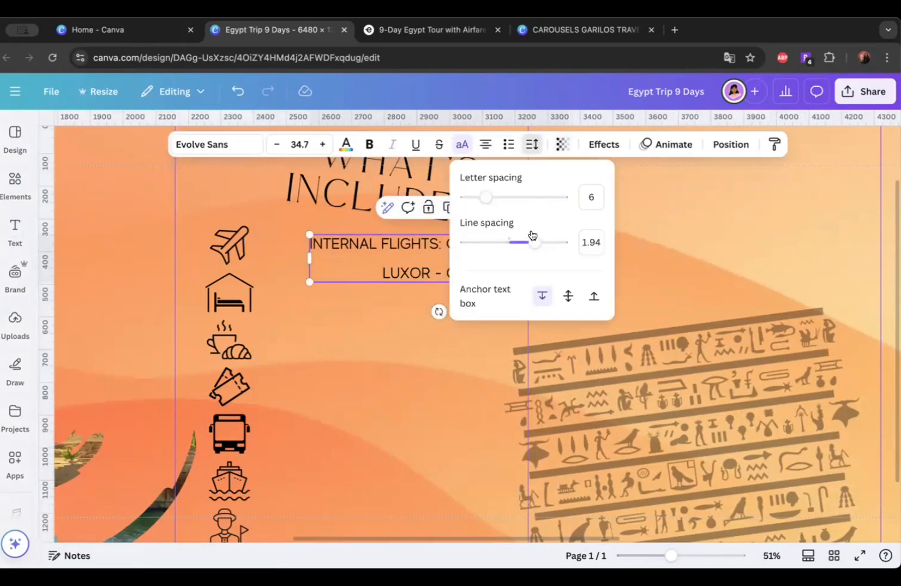
drag(533, 239, 440, 253)
click(484, 145)
click(495, 259)
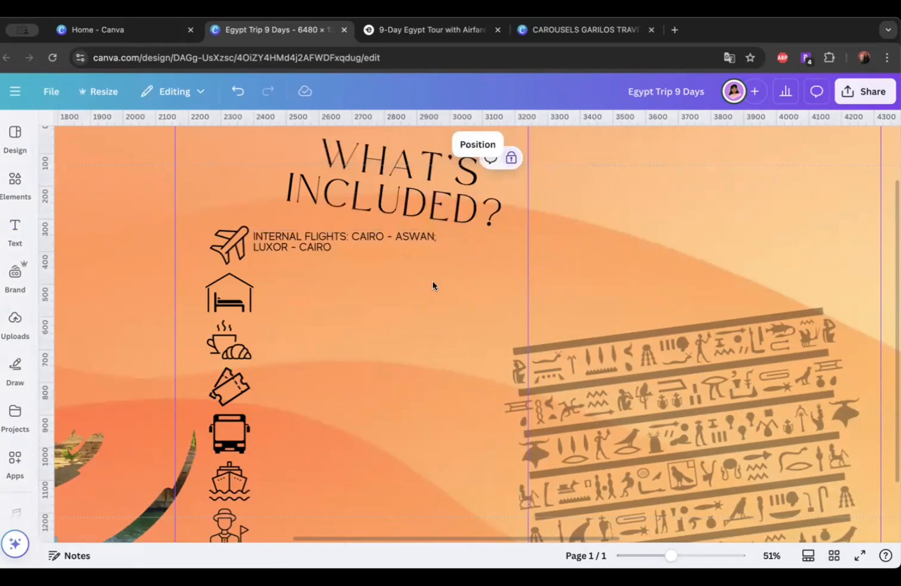
Step: Shrink the "WHAT'S INCLUDED?" heading to font size 40.4, keeping it above the icon column
scroll(431, 311, down, 1)
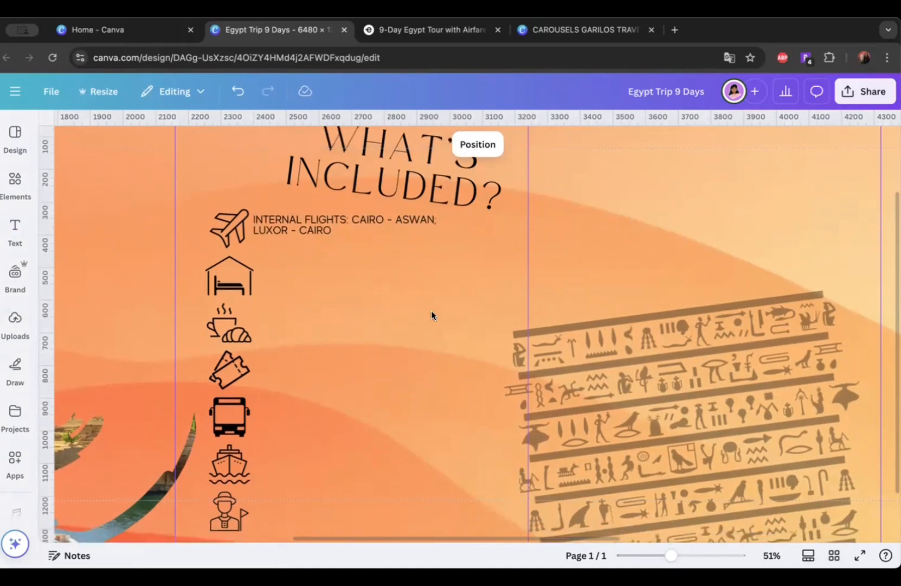
scroll(336, 261, up, 1)
scroll(304, 302, down, 1)
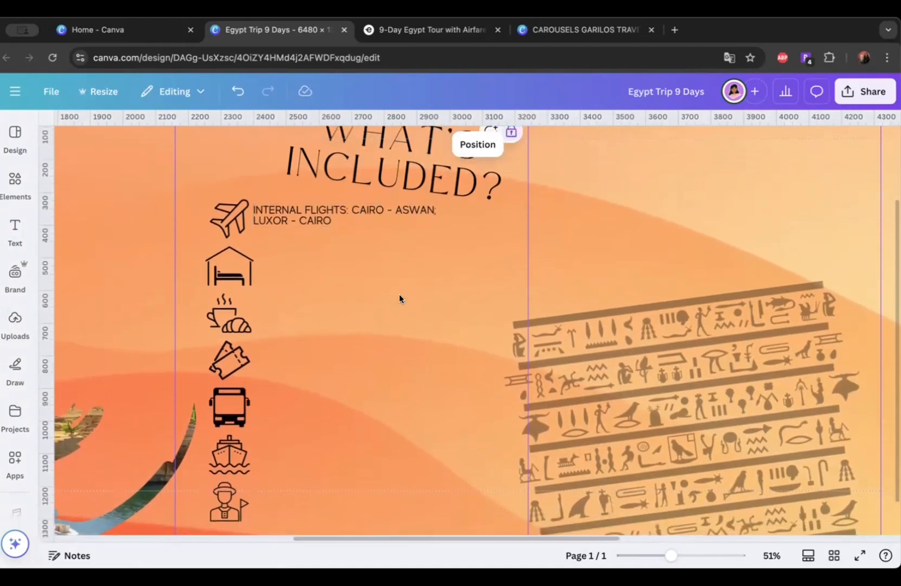
scroll(339, 237, up, 1)
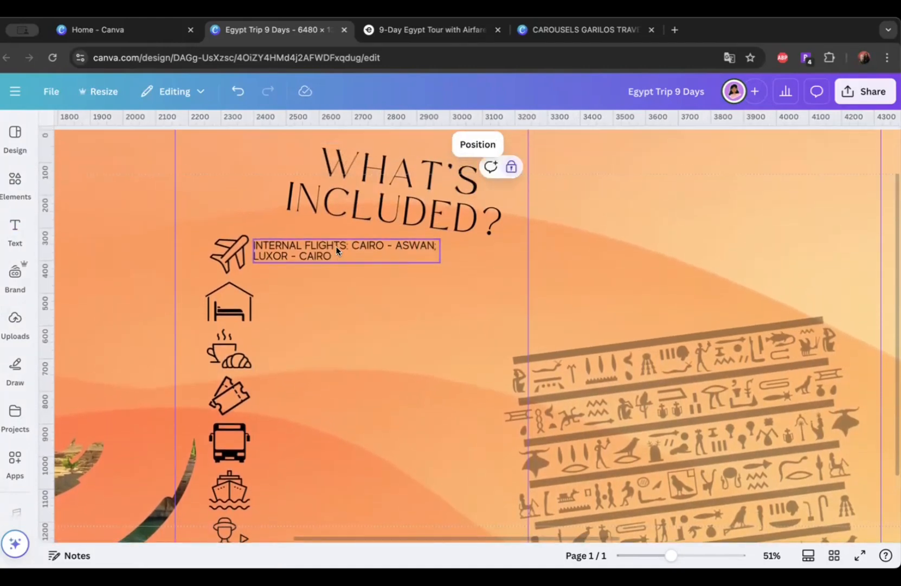
click(336, 247)
click(461, 187)
drag(515, 246, 510, 235)
scroll(387, 182, up, 1)
scroll(387, 182, up, 1)
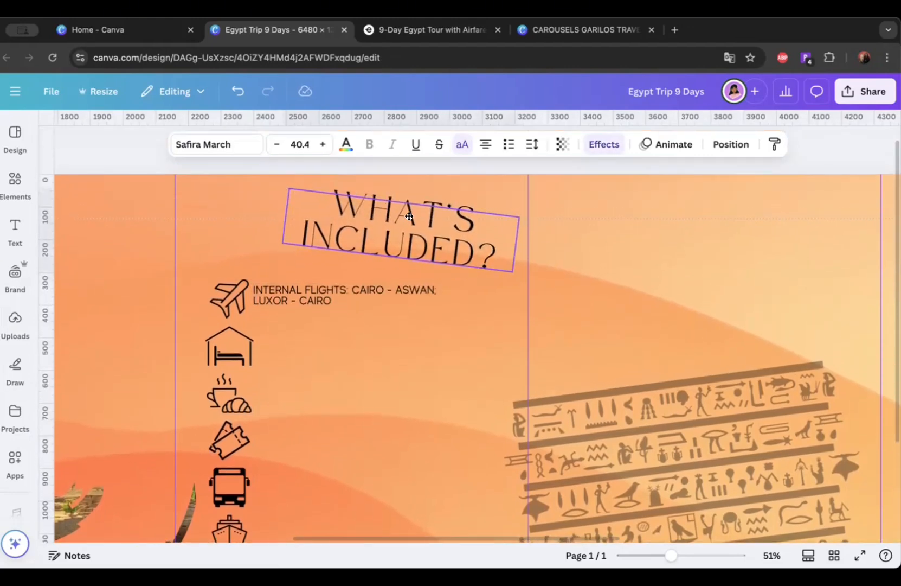
Step: Duplicate the internal flights text and place the copy beside the accommodation icon
click(374, 288)
key(super+d)
drag(371, 304, 365, 353)
Step: Replace the duplicated text with the 4 nights accommodation line copied from the 9-Day Egypt Tour page
click(392, 38)
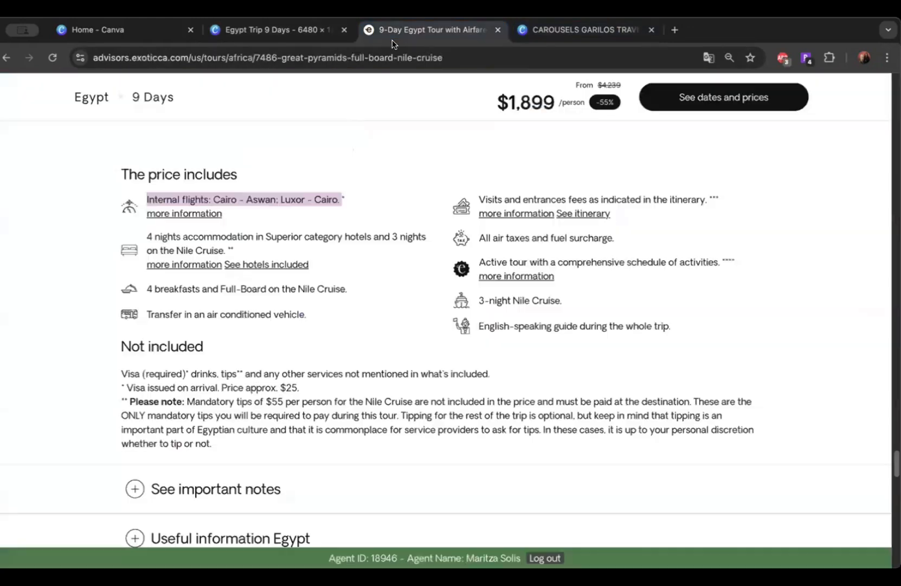
scroll(186, 336, down, 1)
drag(147, 225, 235, 244)
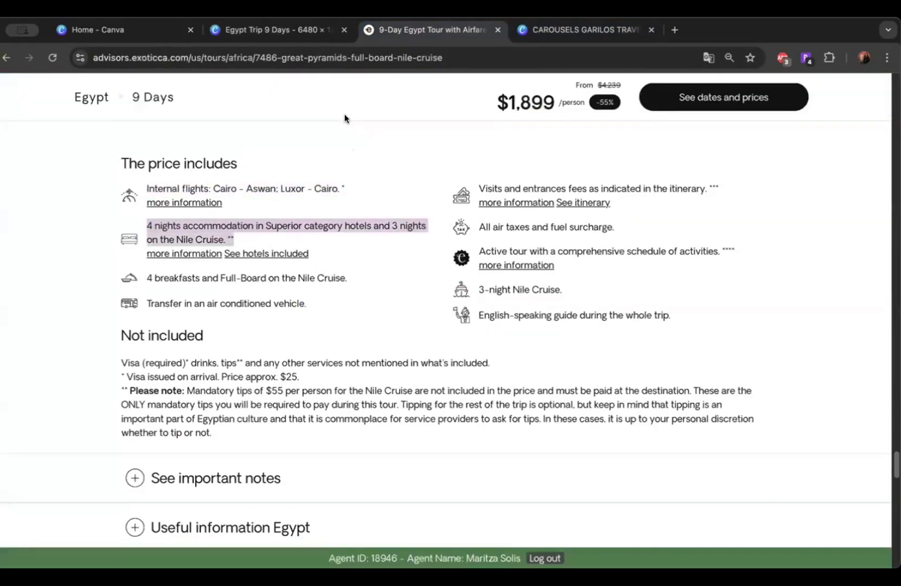
click(304, 34)
double_click(323, 347)
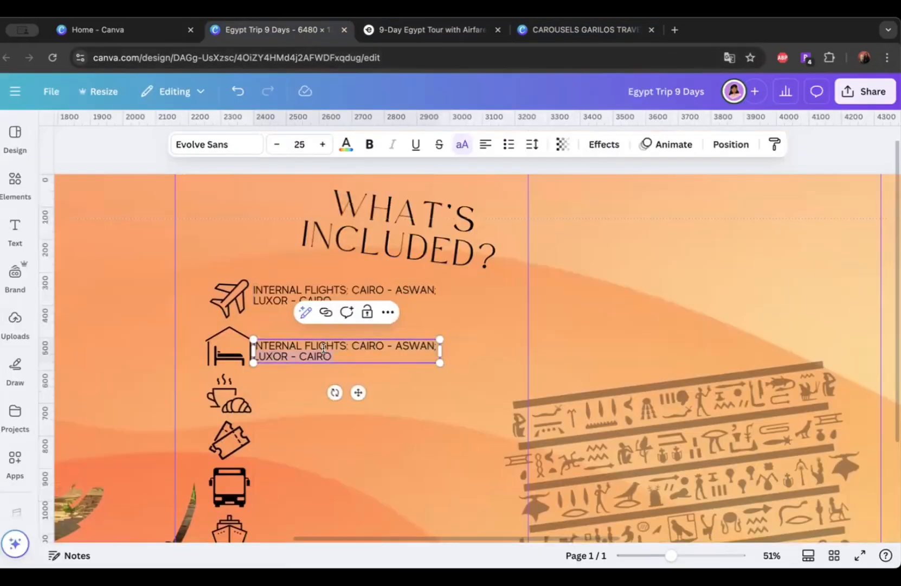
click(337, 352)
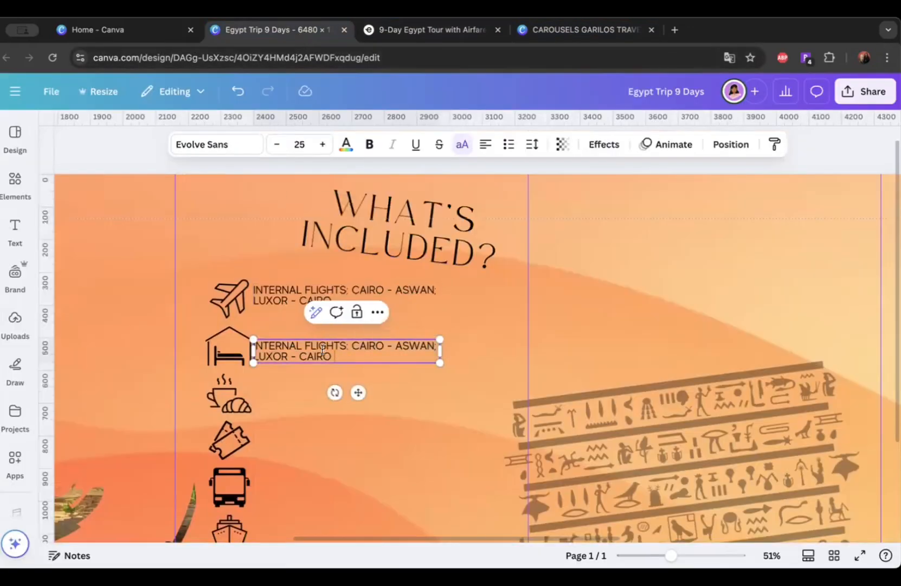
triple_click(278, 344)
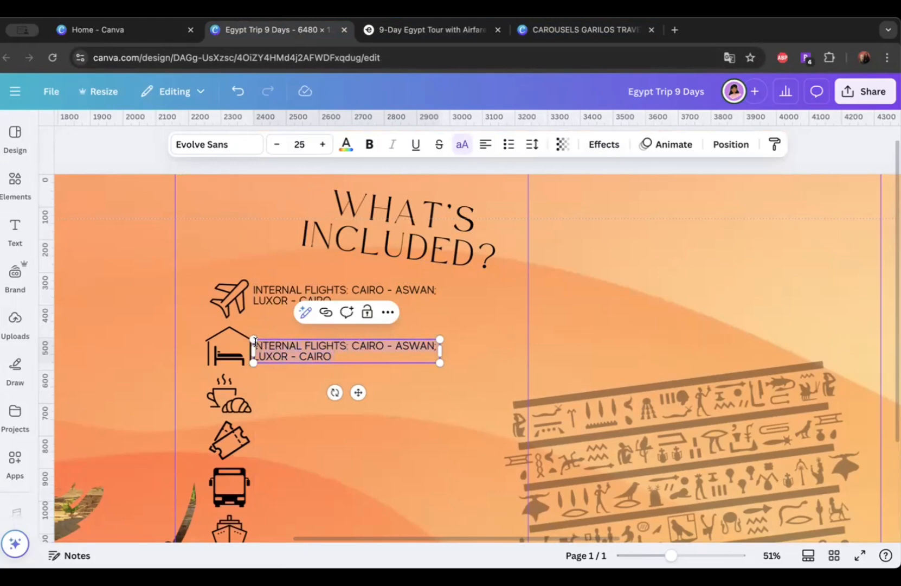
text(4 NIGHTS ACCOMMODATION IN SUPERIOR CATEGORY HOTELS AND 3 NIGHTS ON THE NILE CRUISE. *)
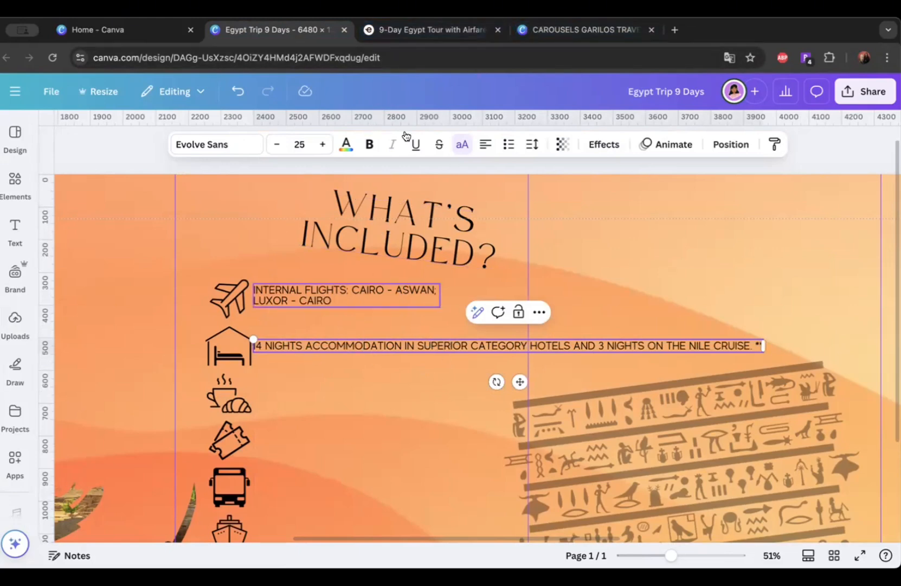
Step: Trim the accommodation text to "4 NIGHTS ACCOMMODATION IN SUPERIOR CATEGORY HOTELS", removing the Nile cruise part and the stray characters
click(411, 33)
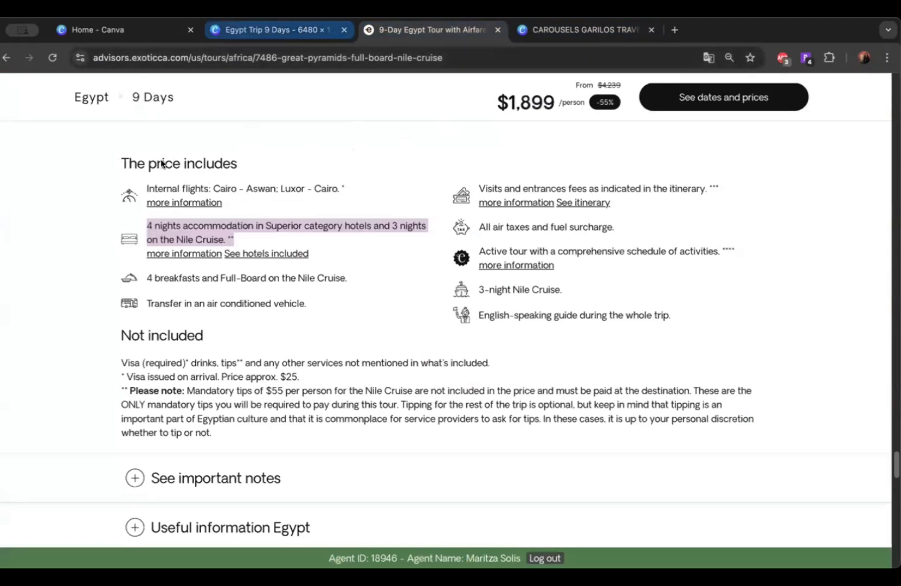
click(253, 32)
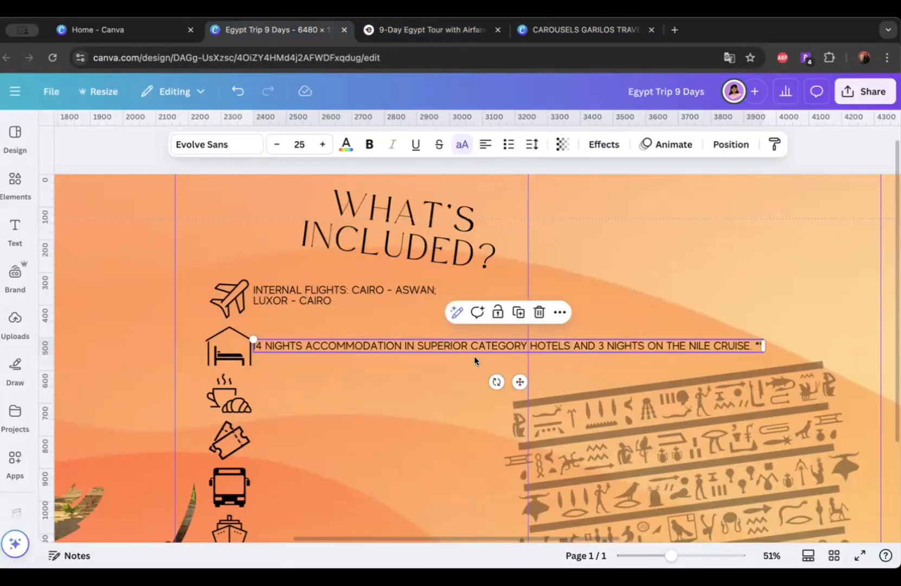
click(534, 346)
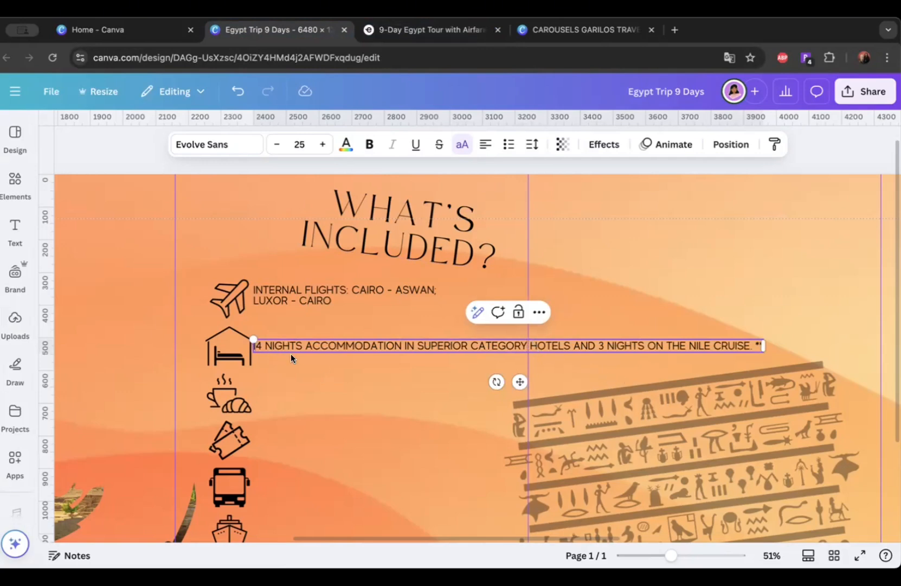
key(Delete)
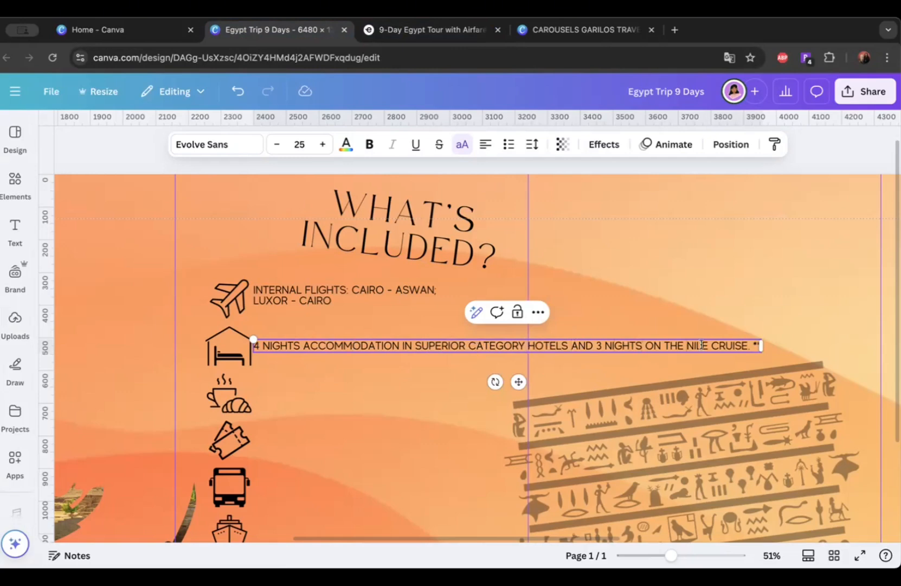
click(571, 345)
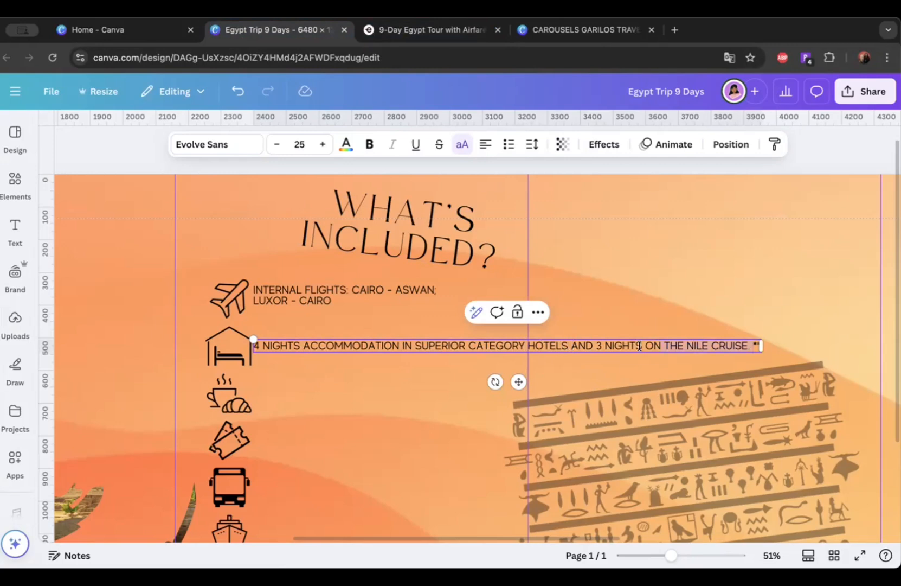
drag(572, 346, 752, 346)
key(BackSpace)
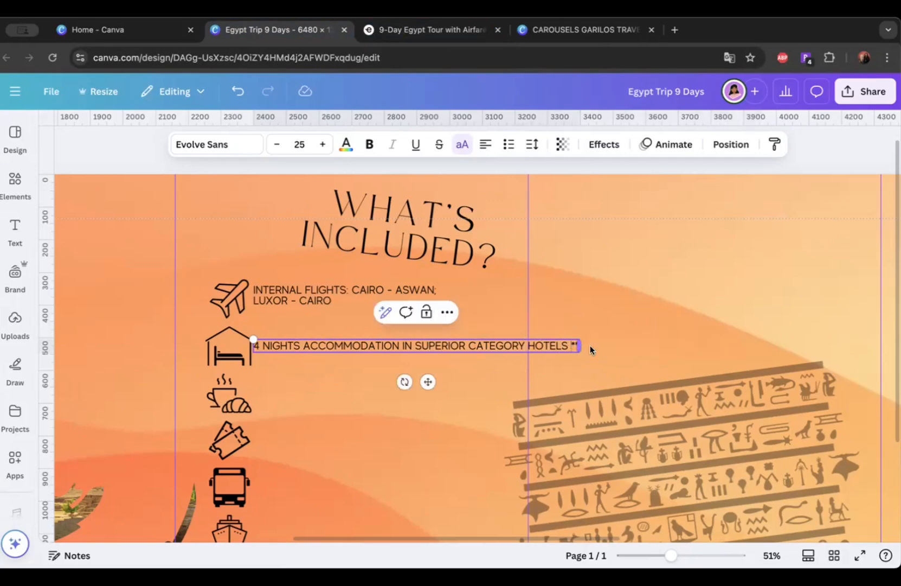
key(BackSpace)
key(BackSpace)
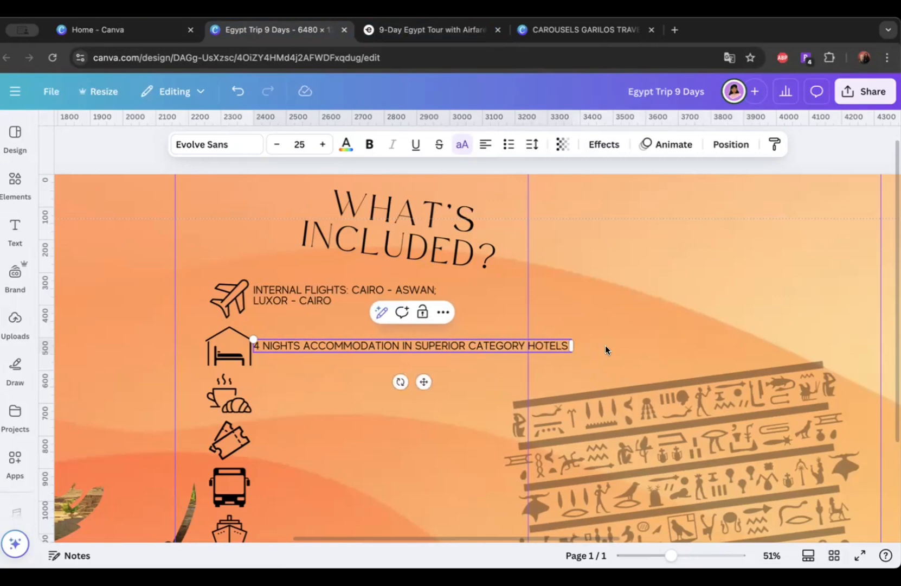
Step: Narrow the accommodation text box so that the text wraps onto two lines after "ACCOMMODATION IN"
click(596, 342)
click(498, 344)
drag(572, 345, 415, 347)
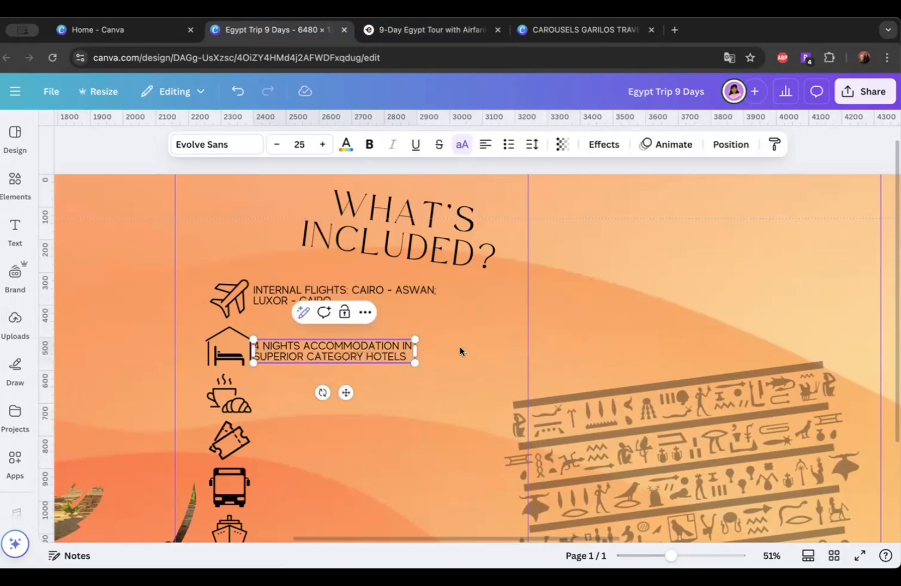
click(446, 349)
Step: Duplicate the accommodation text three times, placing the copies beside the breakfast, ticket and bus icons
click(373, 348)
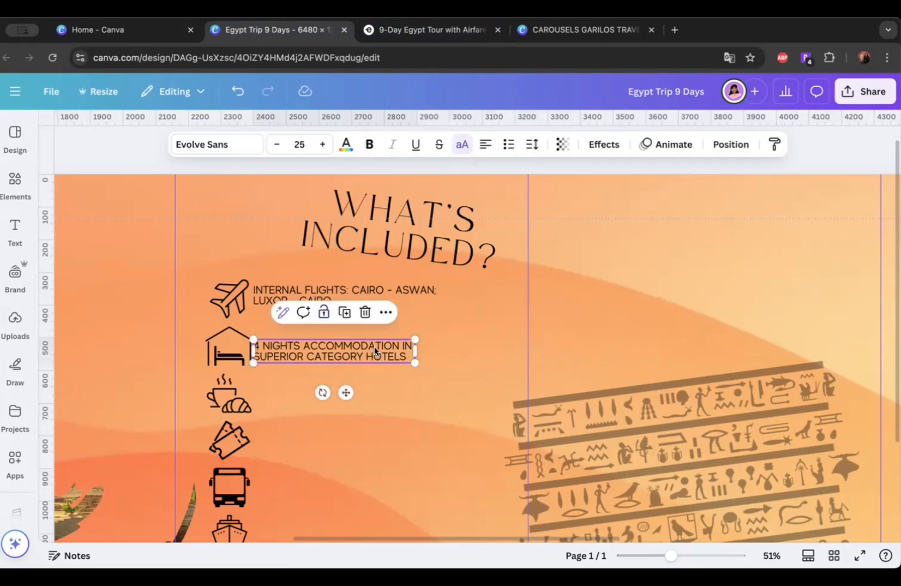
click(345, 312)
drag(368, 360, 363, 400)
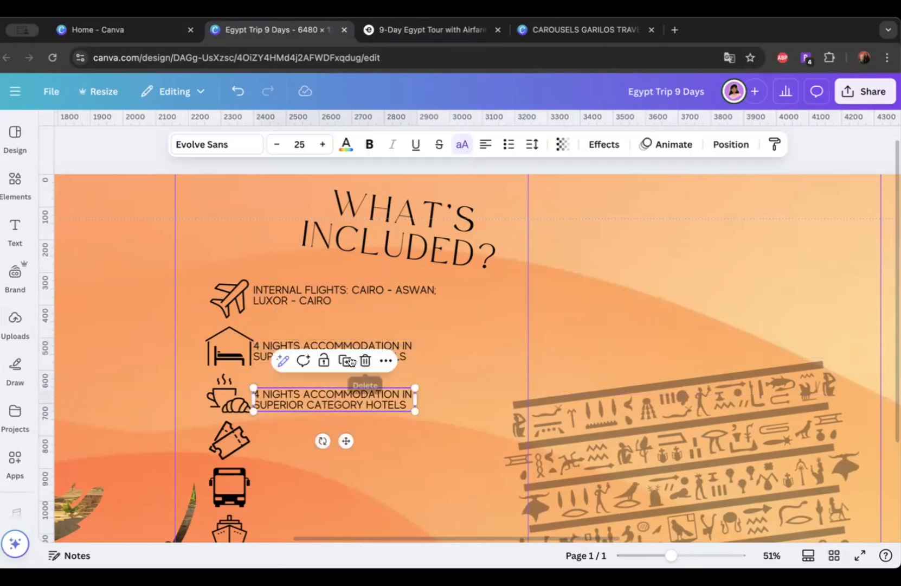
click(345, 359)
click(345, 410)
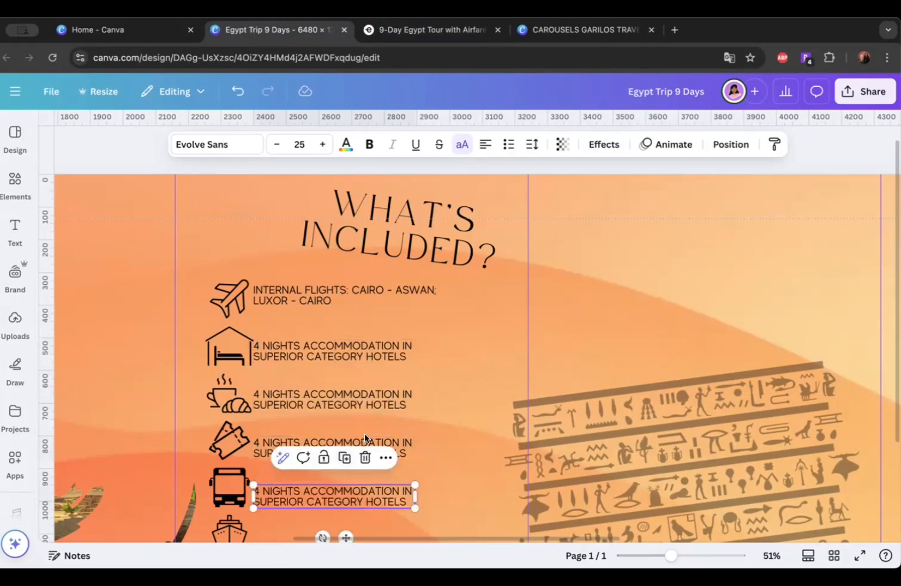
Step: Add two more copies of the accommodation text beside the ship and guide icons, and line up the copies with their icons
scroll(363, 432, down, 3)
click(345, 366)
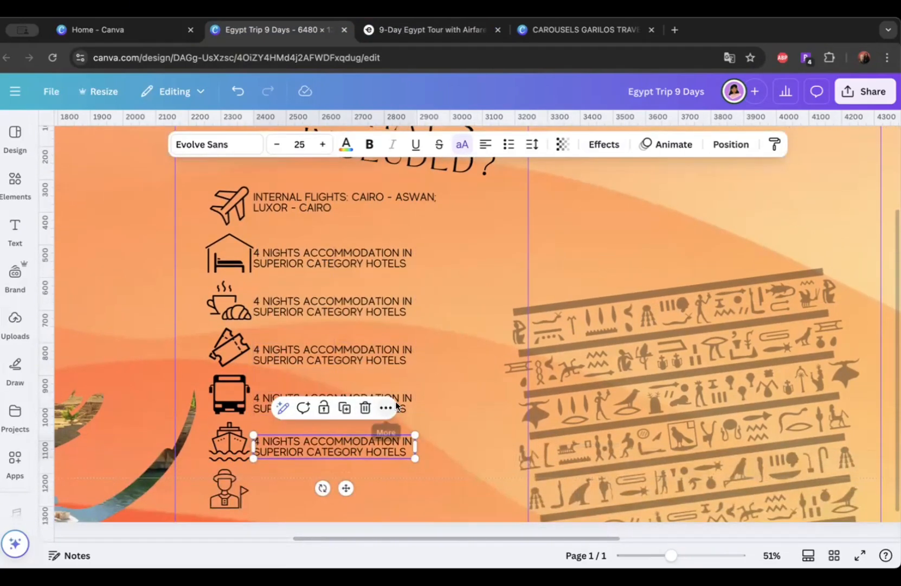
drag(400, 444, 403, 398)
drag(400, 347, 361, 492)
click(347, 310)
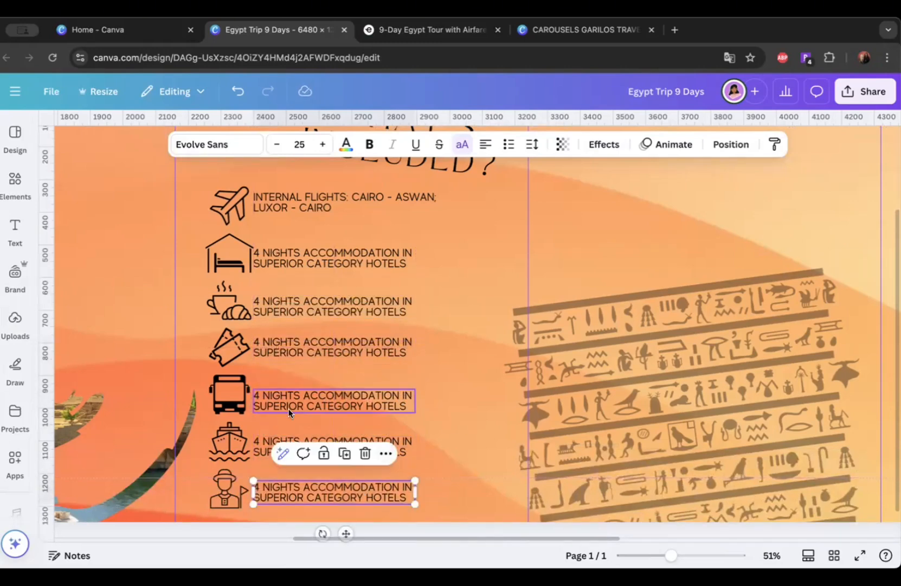
Step: Replace the text beside the ship icon with "3 NIGHTS ON THE NILE CRUISE."
click(272, 439)
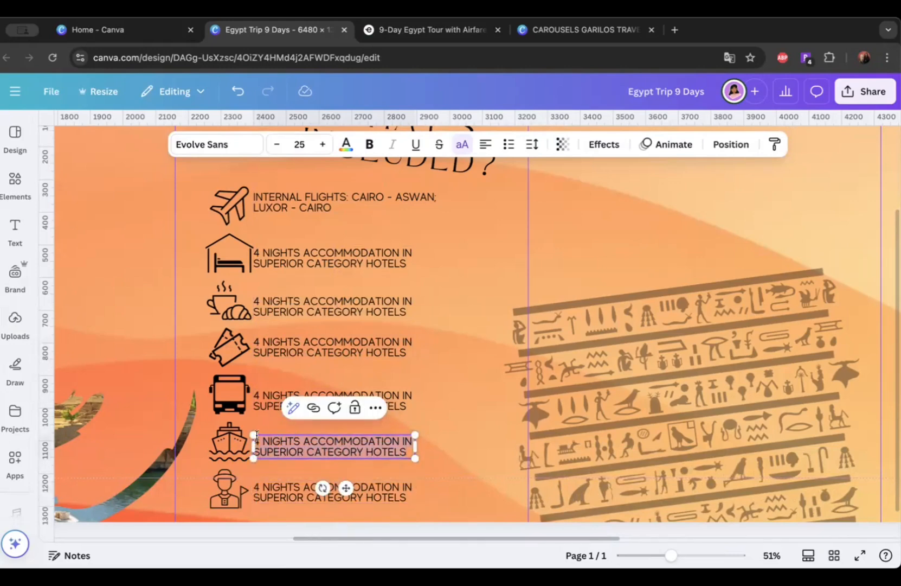
text(AND 3 NIGHTS ON THE NILE CRUISE.)
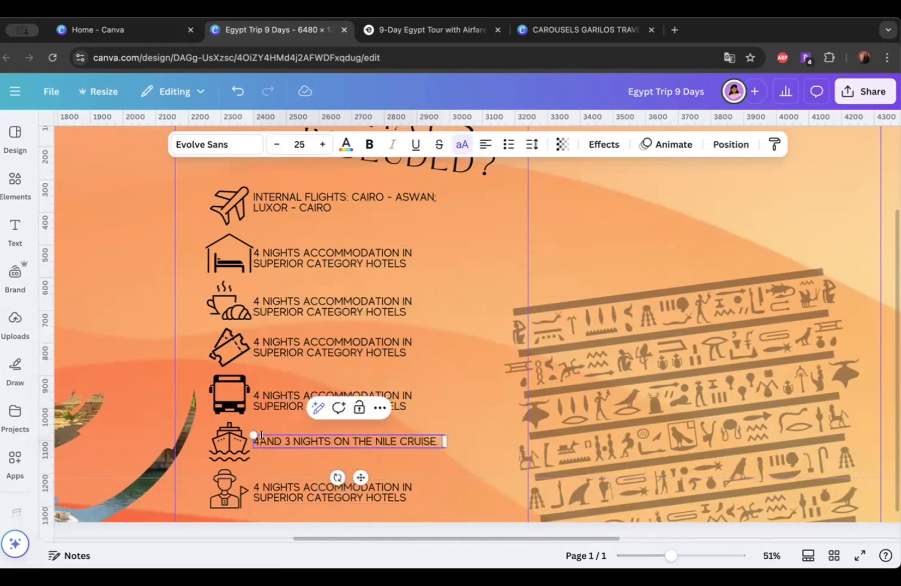
key(BackSpace)
key(BackSpace)
key(BackSpace)
key(BackSpace)
key(BackSpace)
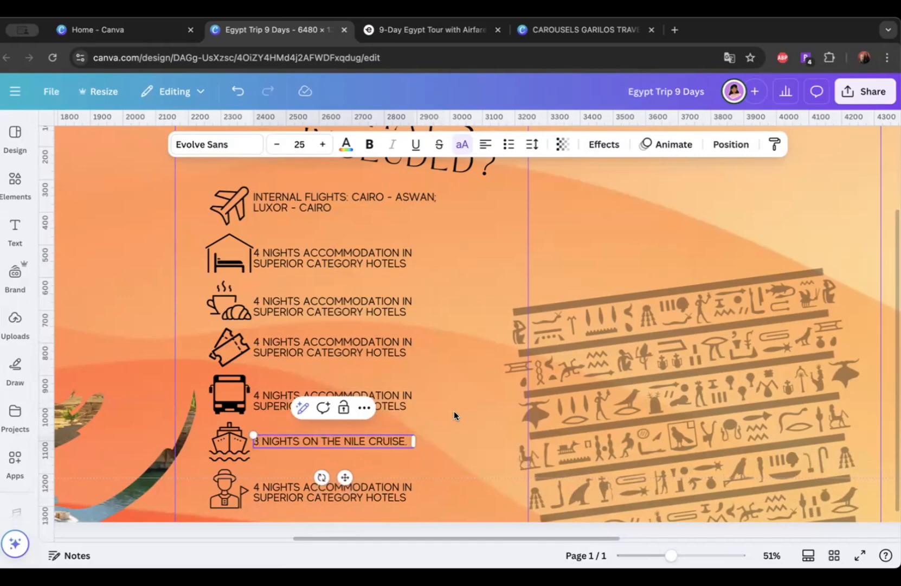
Step: Replace the text beside the breakfast icon with "4 BREAKFASTS AND FULL-BOARD ON THE NILE CRUISE." copied from the tour page, wrapped onto two lines
click(461, 414)
click(421, 31)
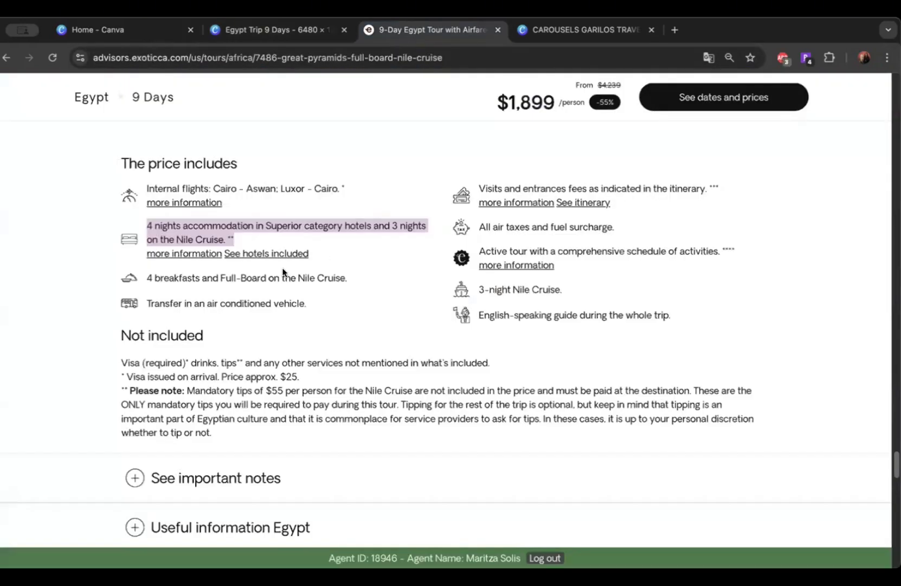
drag(146, 280, 356, 281)
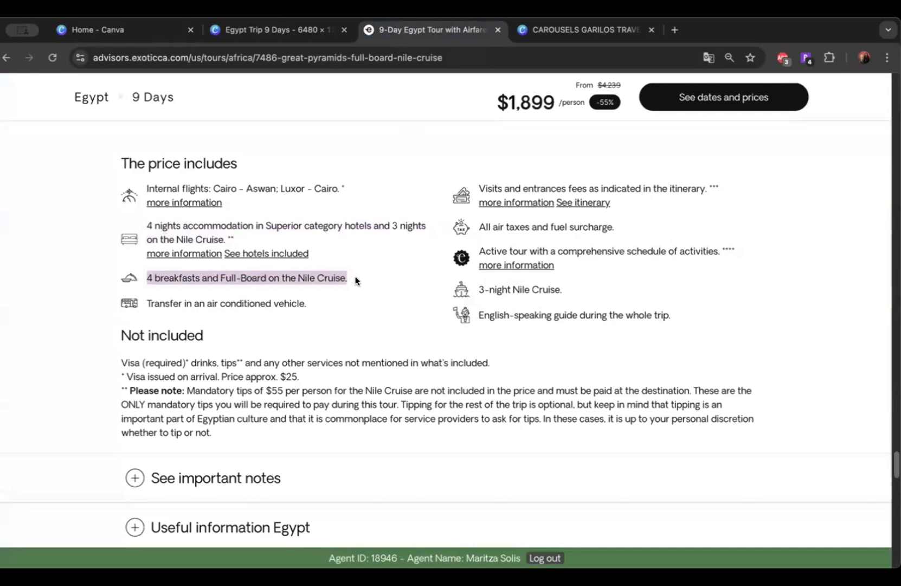
click(274, 25)
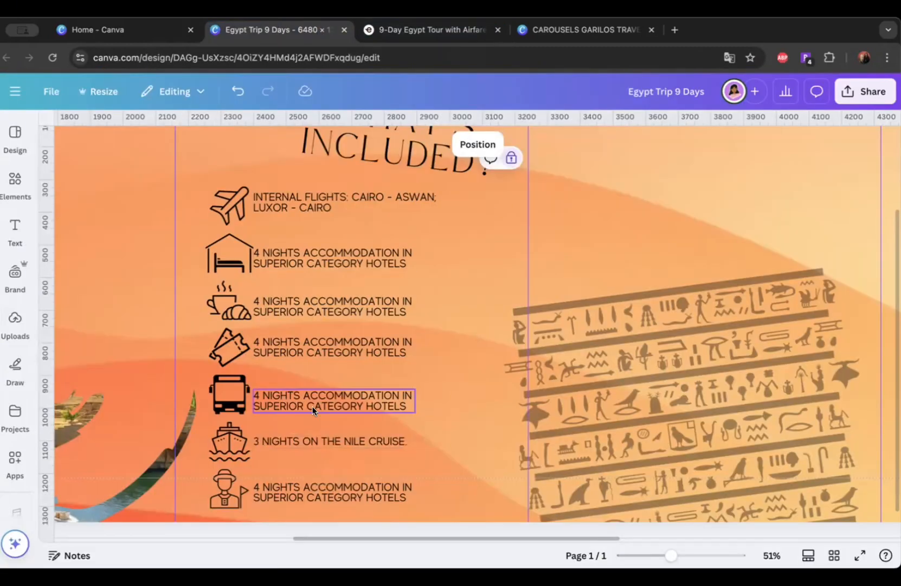
click(308, 302)
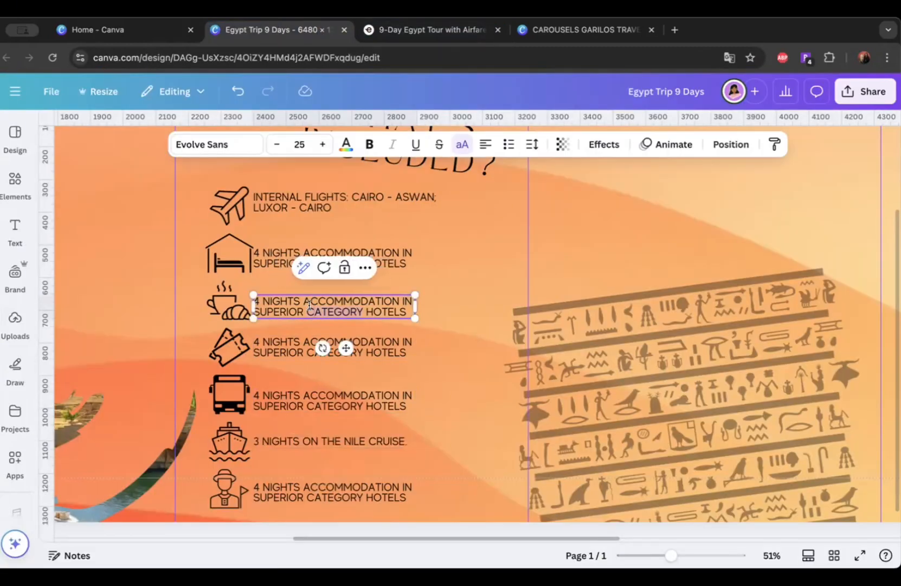
key(BackSpace)
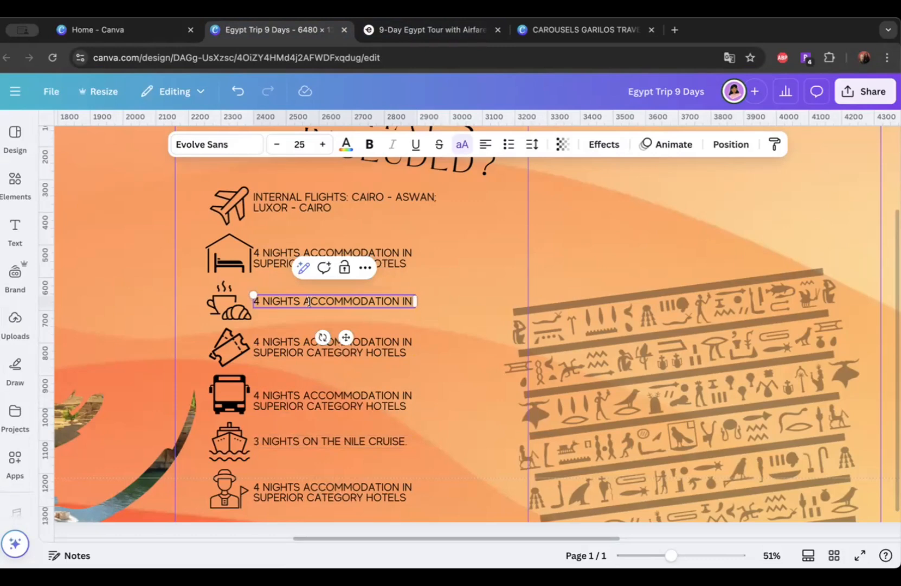
key(ctrl+a)
text(4 BREAKFASTS AND FULL-BOARD ON THE NILE CRUISE)
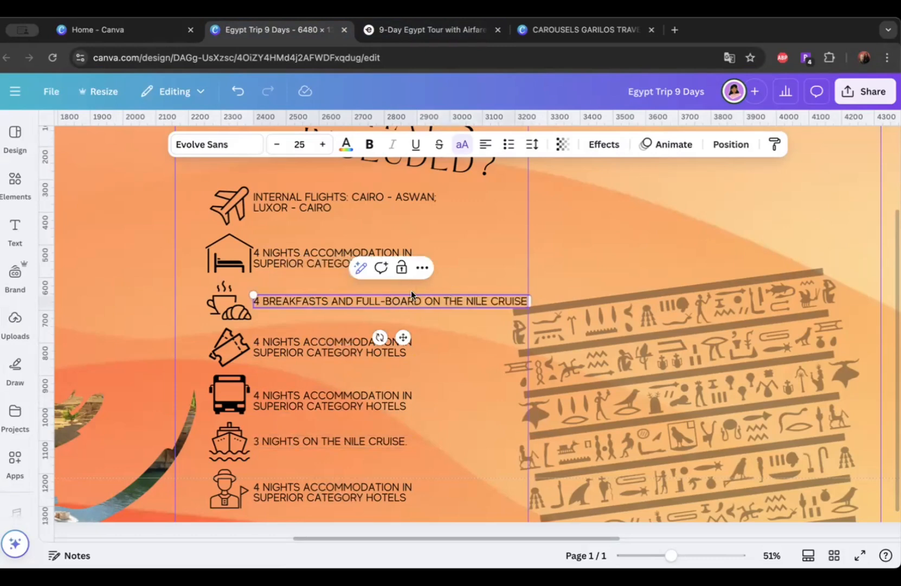
drag(530, 301, 425, 307)
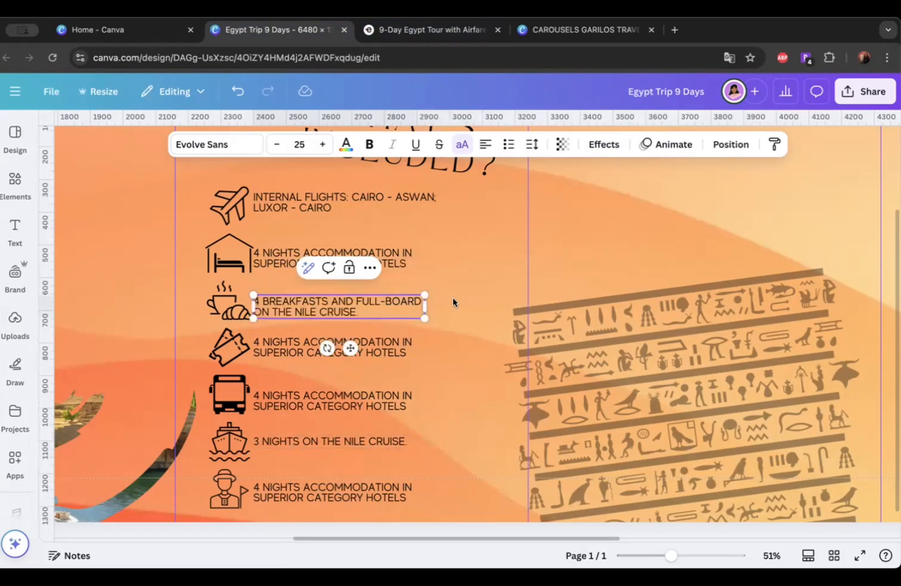
click(482, 304)
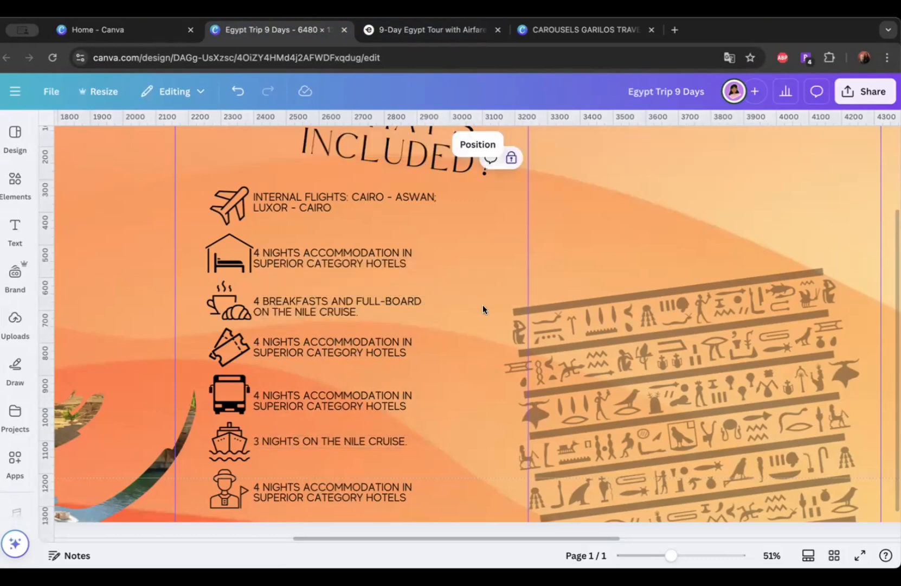
Step: Replace the text beside the ticket icon with "VISITS AND ENTRANCES FEES AS INDICATED IN THE ITINERARY." copied from the tour page, wrapped onto two lines
click(415, 32)
scroll(316, 288, down, 1)
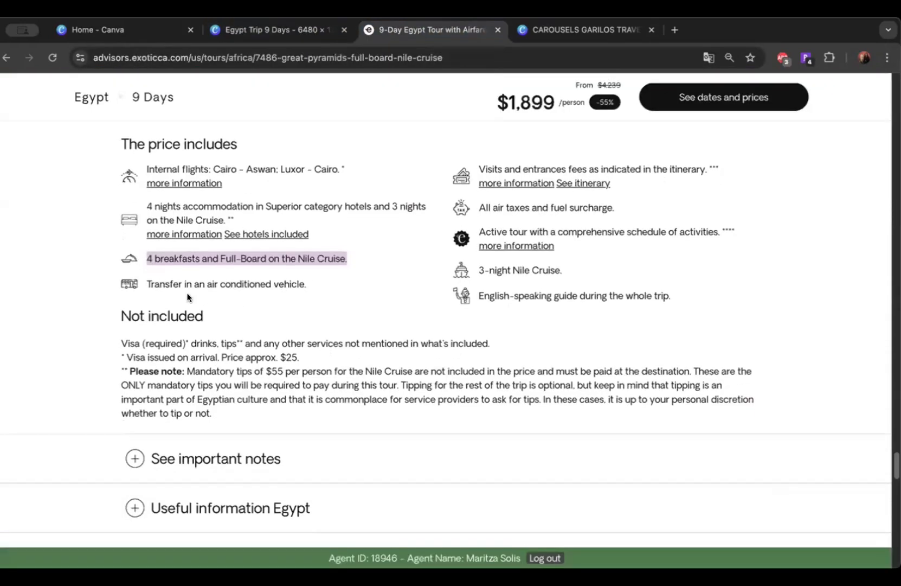
click(145, 281)
drag(477, 167, 703, 168)
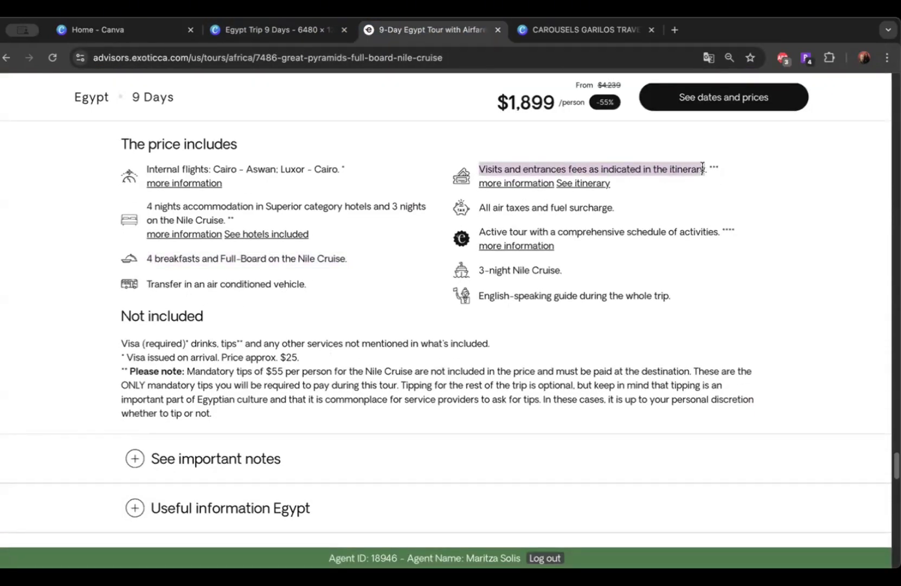
click(280, 36)
click(292, 352)
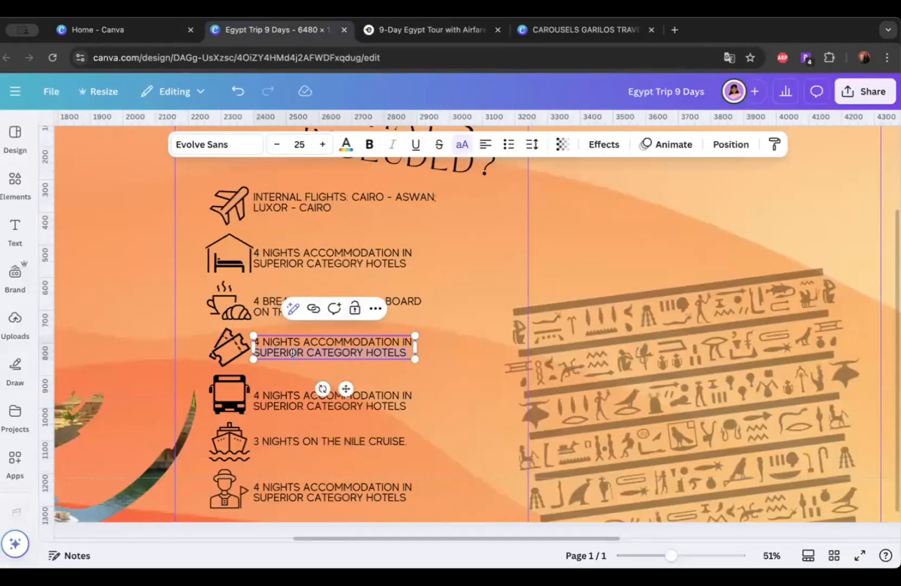
key(BackSpace)
key(ctrl+a)
text(VISITS AND ENTRANCES FEES AS INDICATED IN THE ITINERARY)
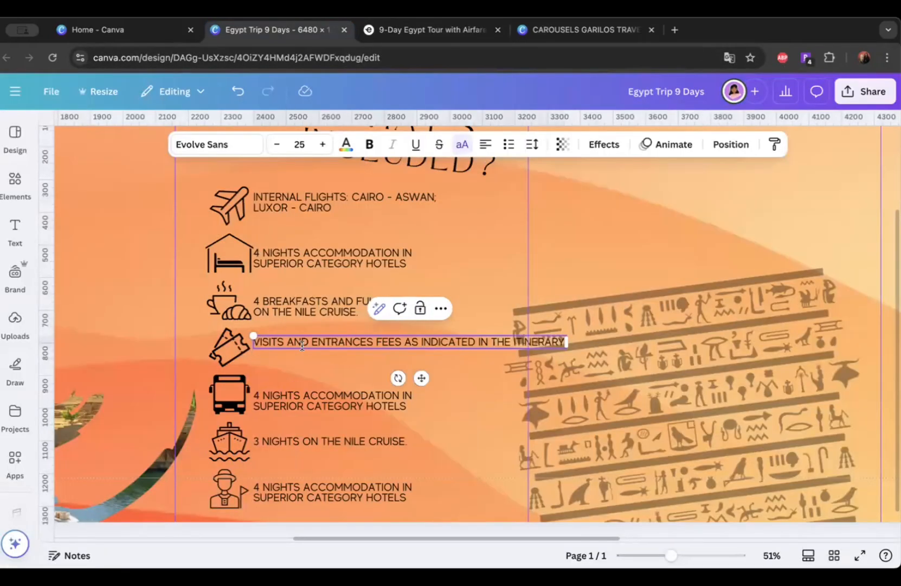
key(Escape)
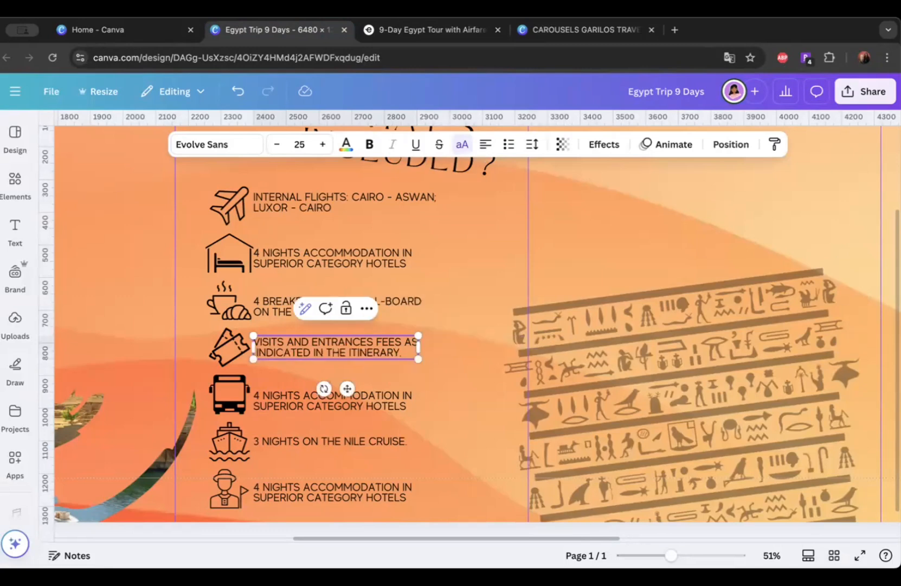
click(493, 371)
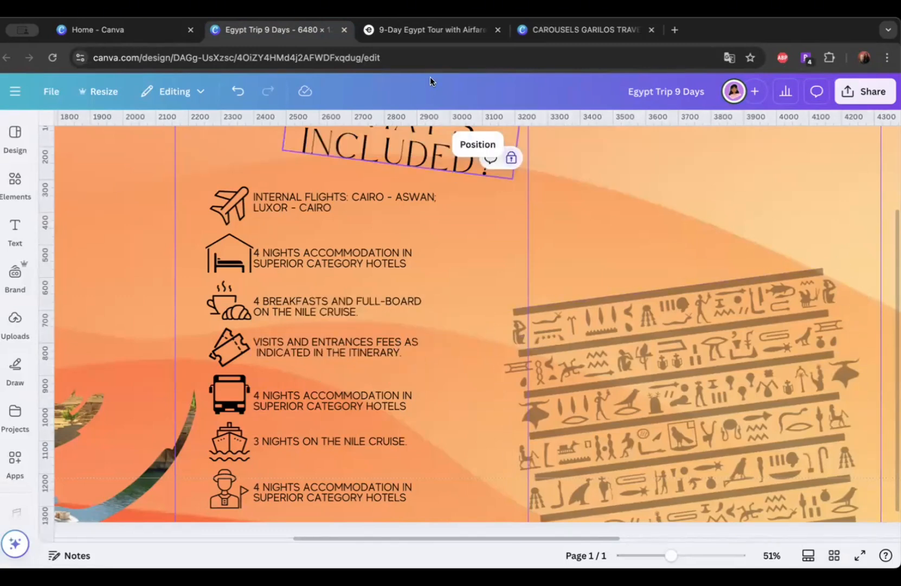
Step: Copy the transfer line from the tour page and replace the text beside the bus icon with "TRANSFER IN AN AIR CONDITIONED VEHICLE."
click(428, 31)
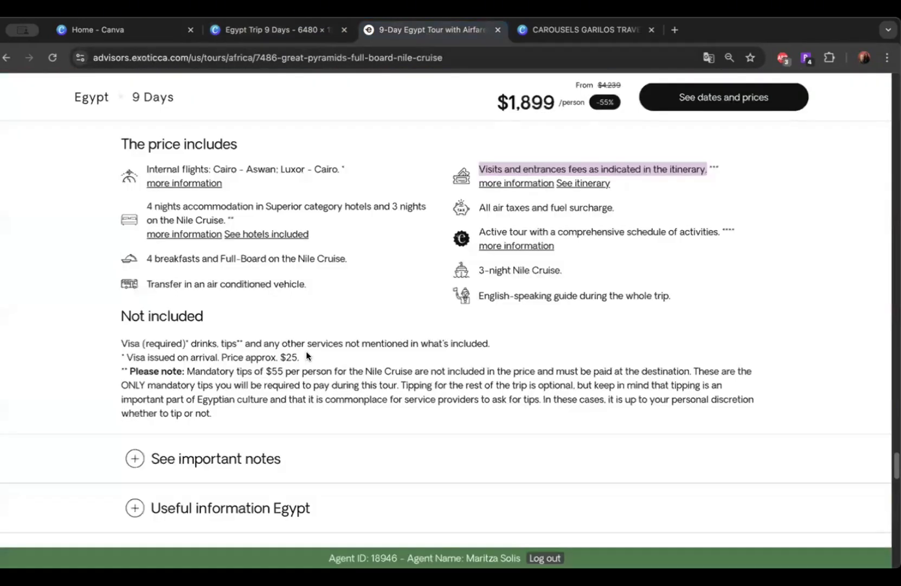
click(147, 280)
drag(310, 282, 143, 280)
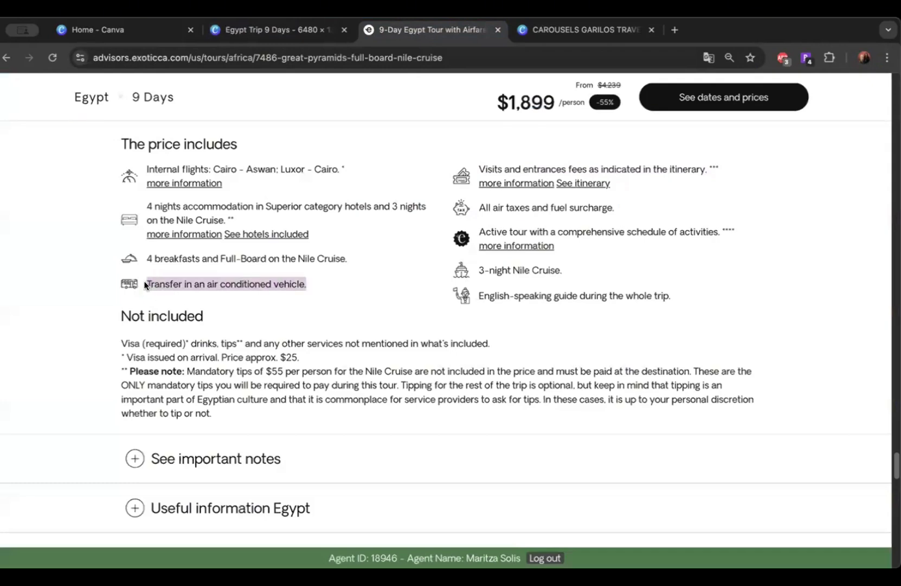
click(282, 33)
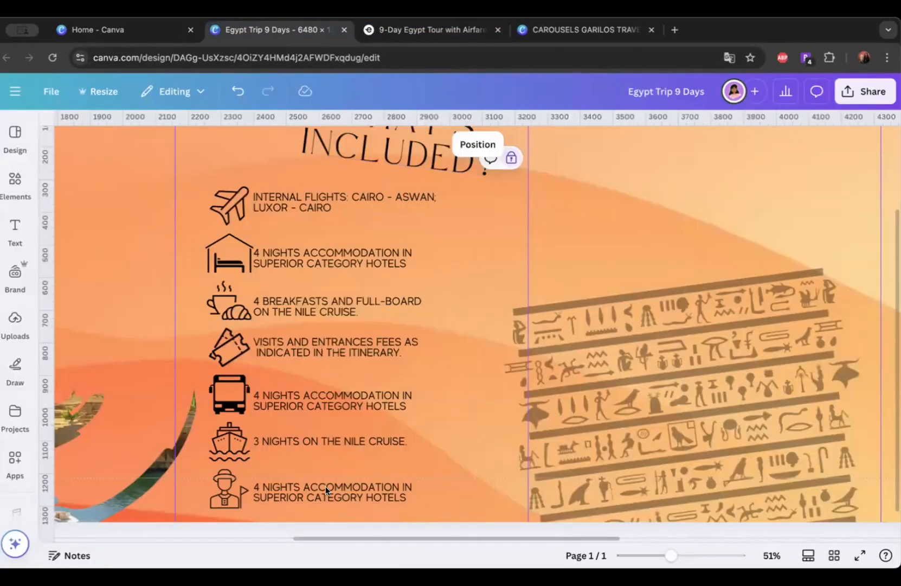
click(289, 399)
key(BackSpace)
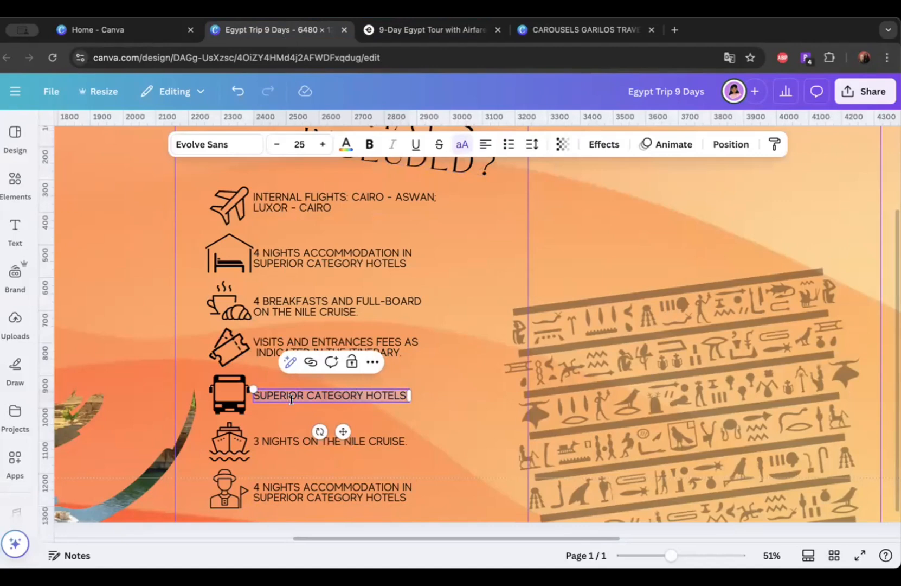
text(TRANSFER IN AN AIR CONDITIONED VEHICLE)
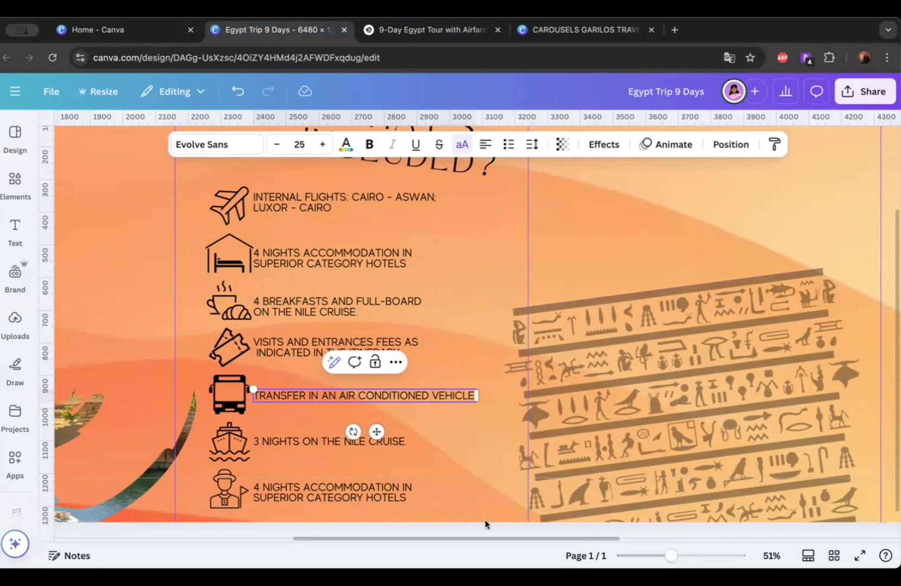
Step: Narrow the transfer text box so it wraps after "AIR", and nudge it slightly up to line up with the bus icon
key(super+z)
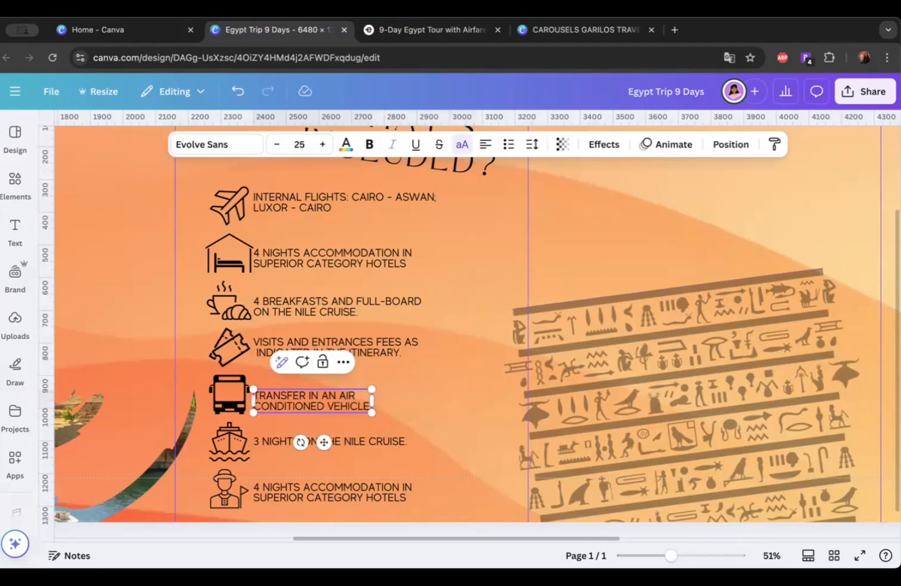
click(458, 438)
drag(298, 405, 301, 401)
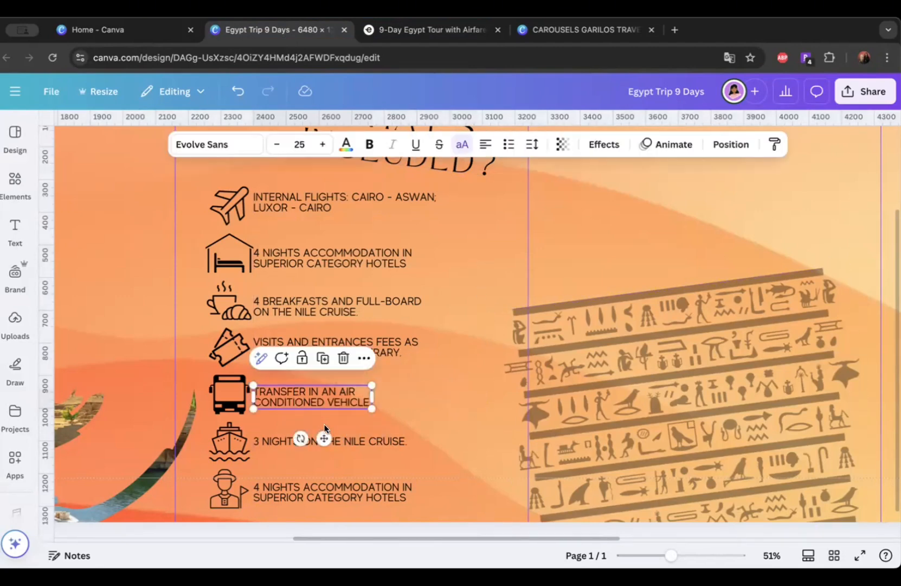
Step: Replace the text beside the guide icon with "ENGLISH-SPEAKING GUIDE DURING THE WHOLE TRIP." copied from the tour page, wrapped onto two lines
click(429, 37)
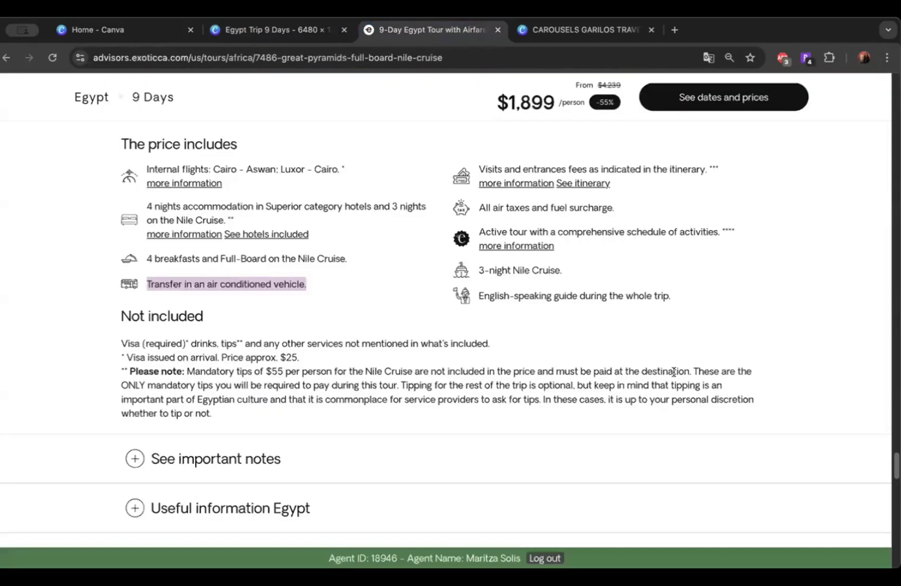
drag(480, 295, 671, 295)
click(281, 30)
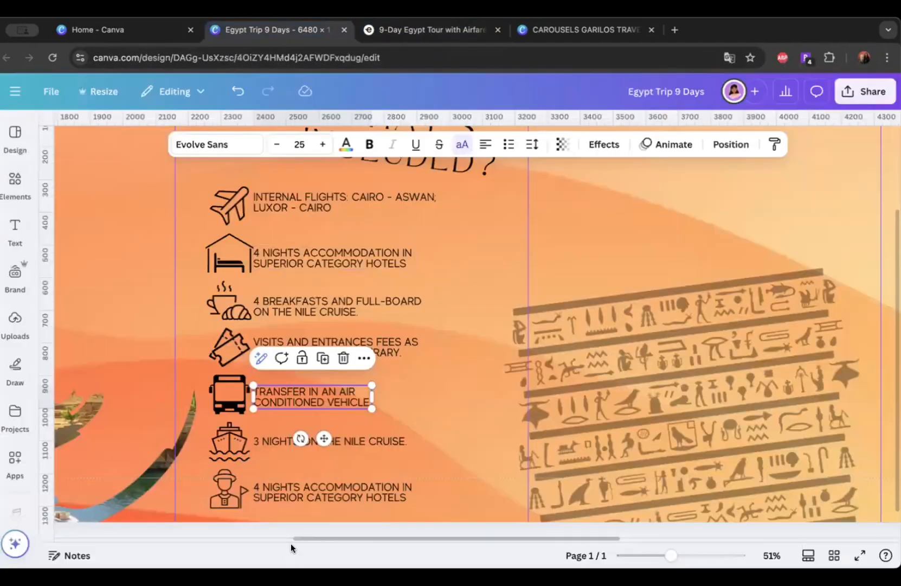
click(296, 490)
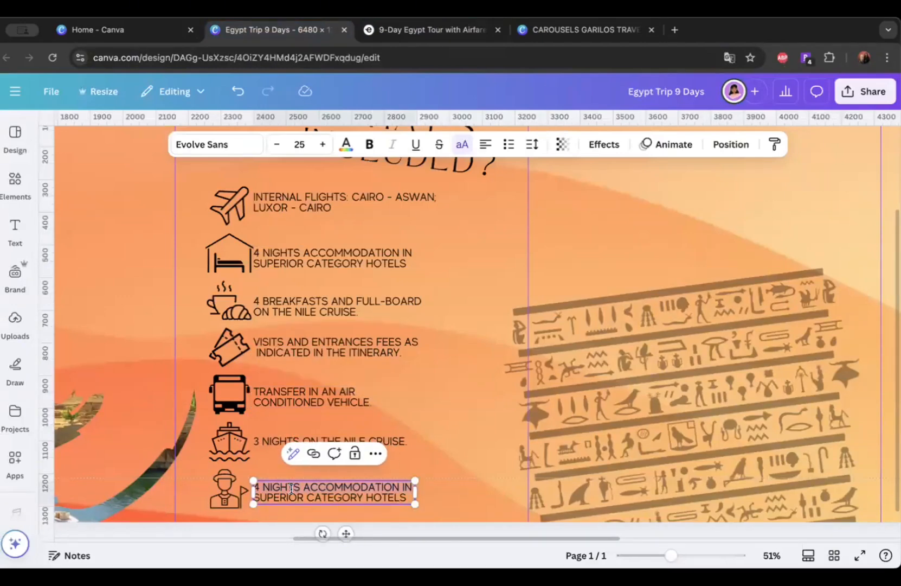
key(BackSpace)
text(ENGLISH-SPEAKING GUIDE DURING THE WHOLE TRIP)
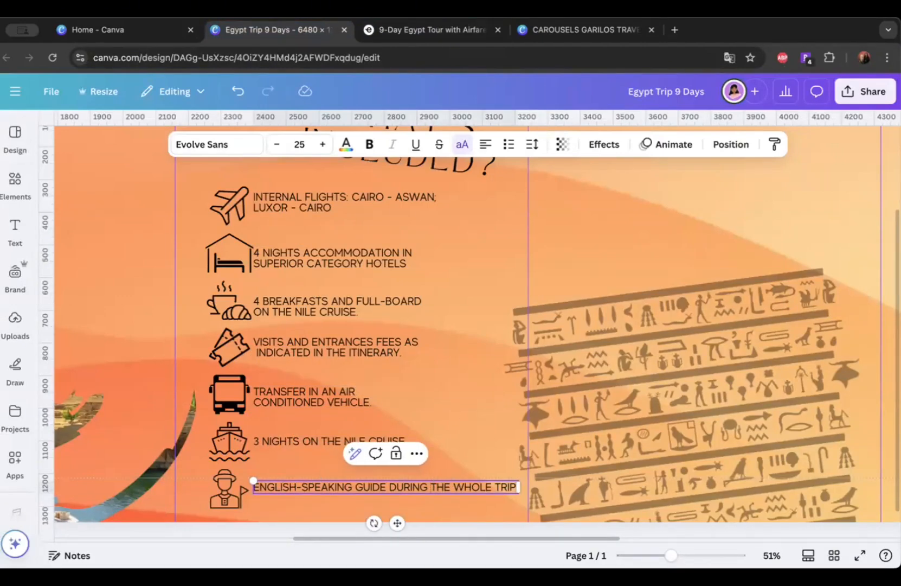
key(Escape)
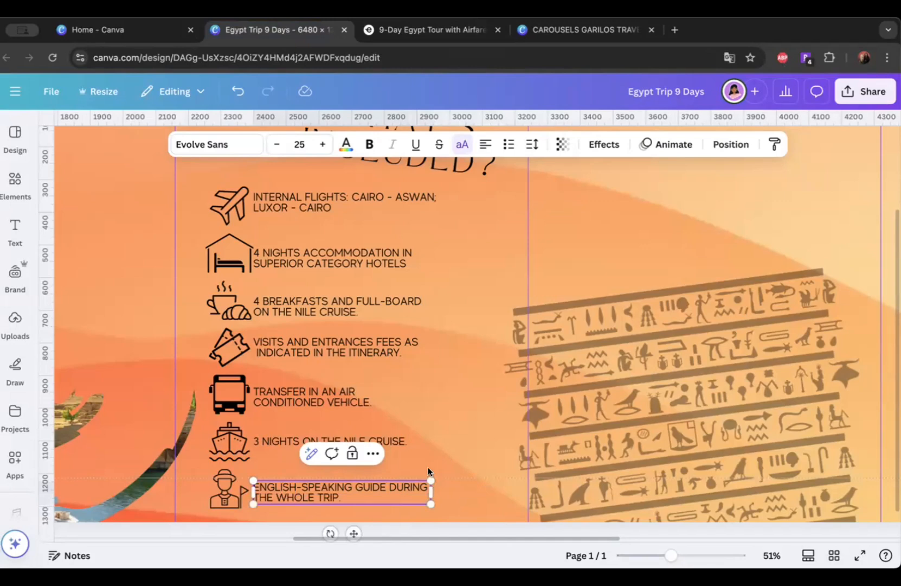
click(460, 410)
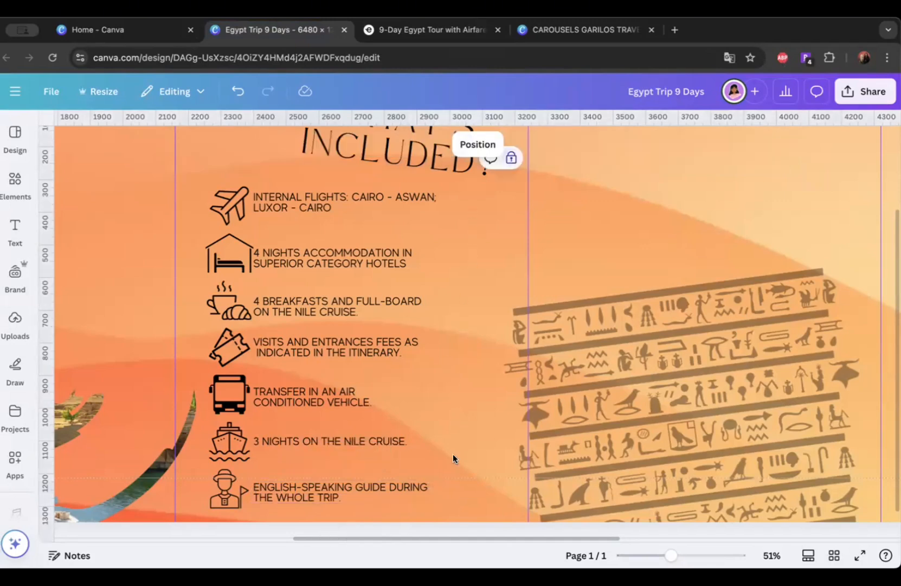
Step: Ungroup the column of seven inclusion icons
click(243, 480)
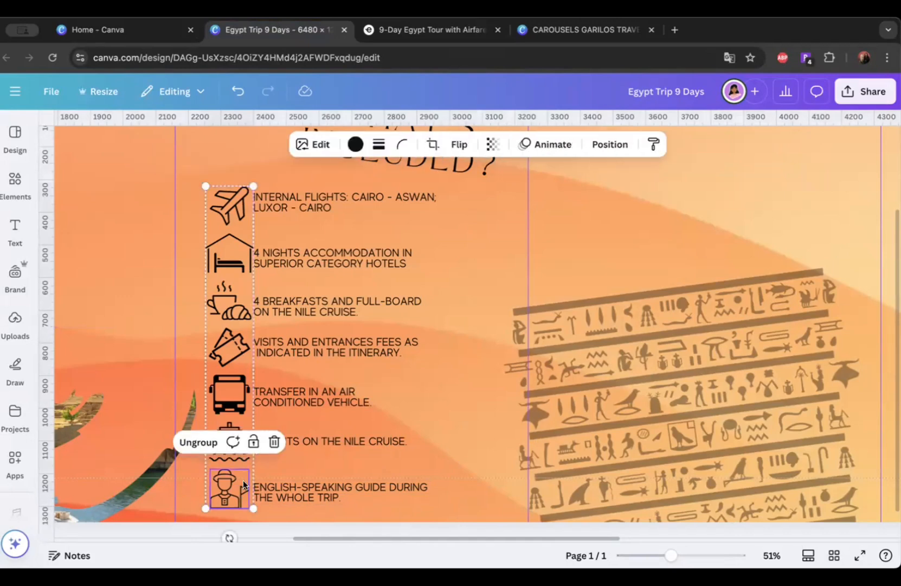
click(251, 185)
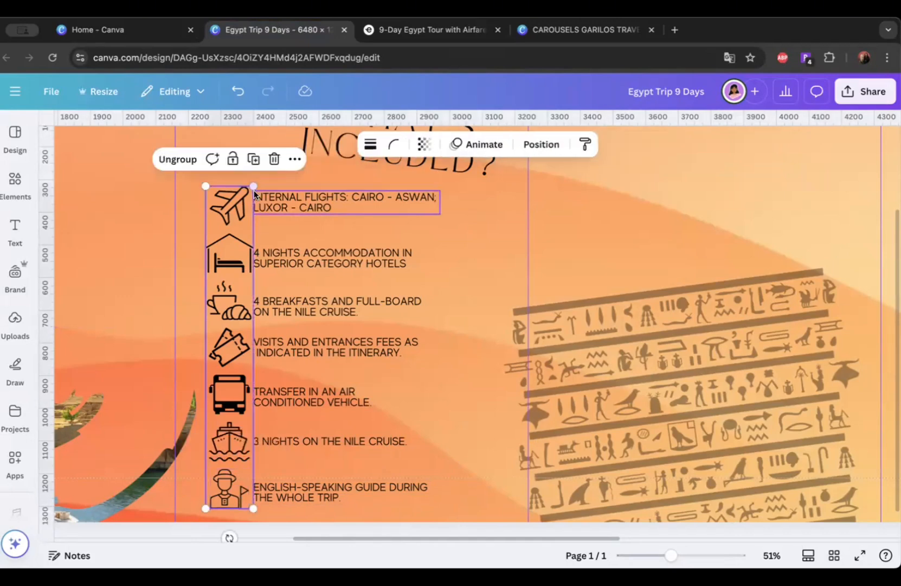
click(189, 160)
click(481, 262)
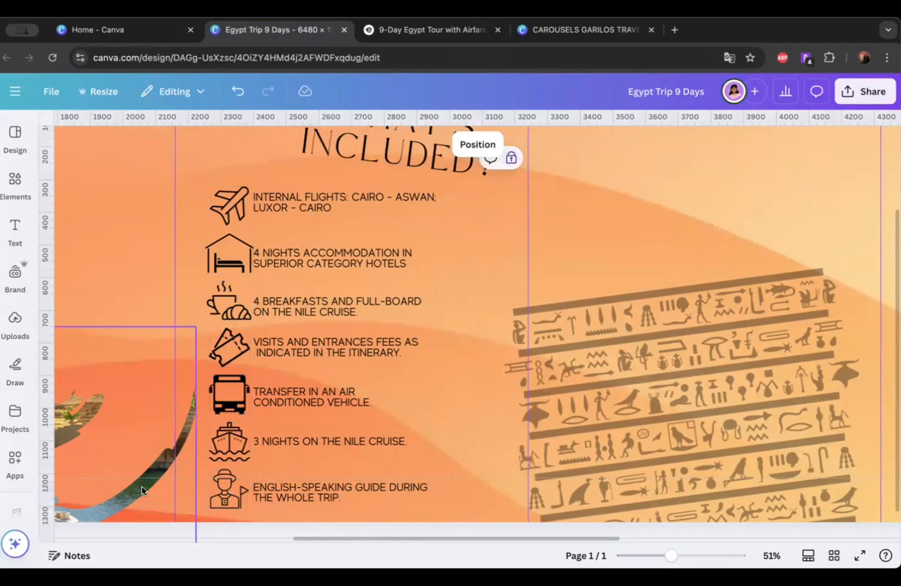
Step: Select the guide icon together with its English-speaking guide text and align both on a common horizontal center
click(232, 494)
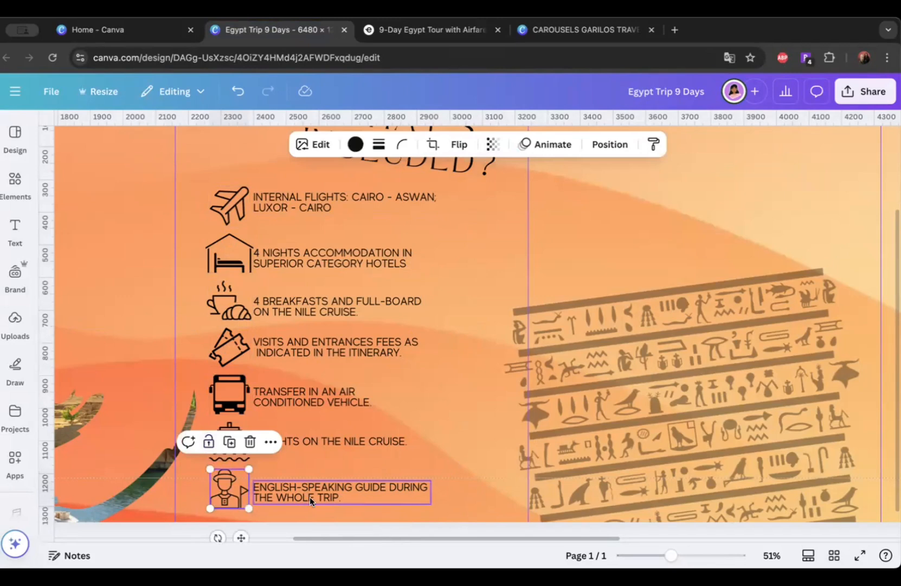
click(339, 495)
click(230, 489)
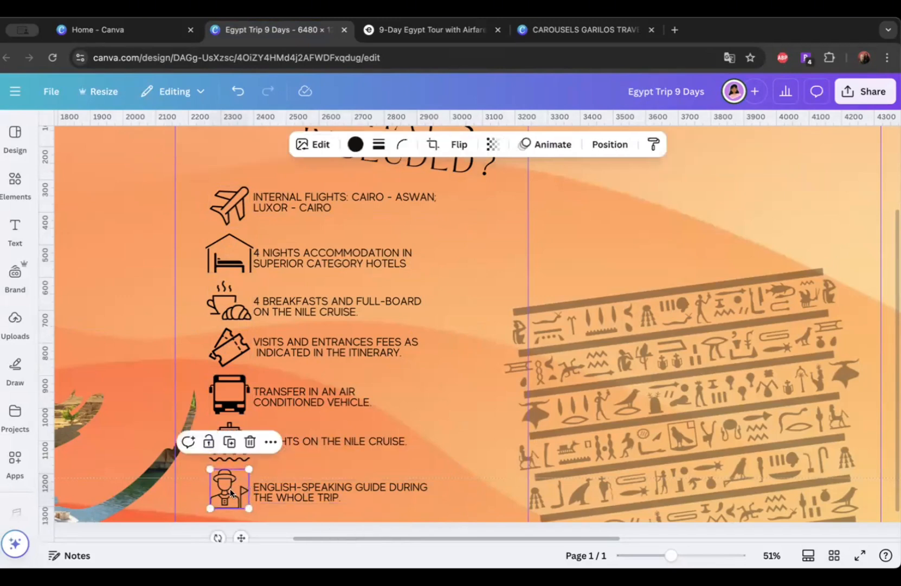
shift+click(341, 492)
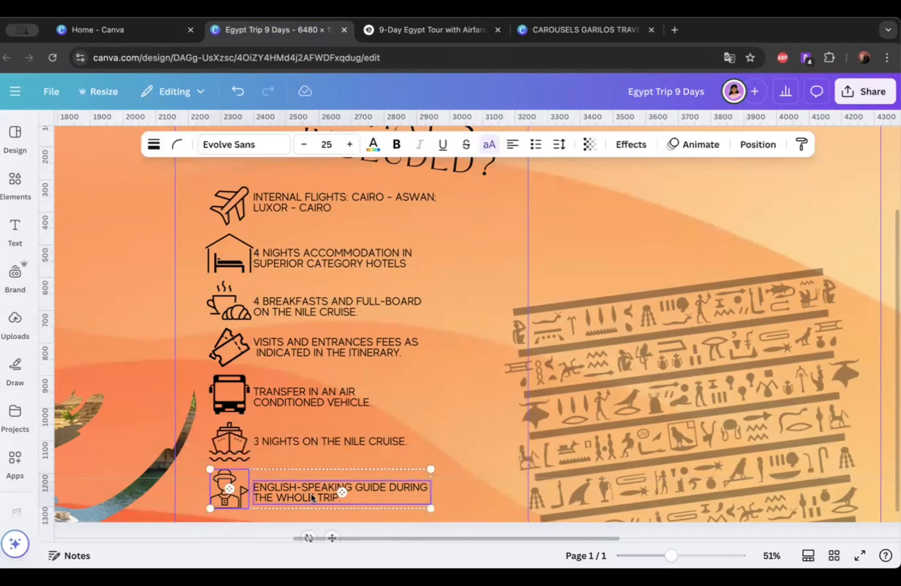
click(758, 145)
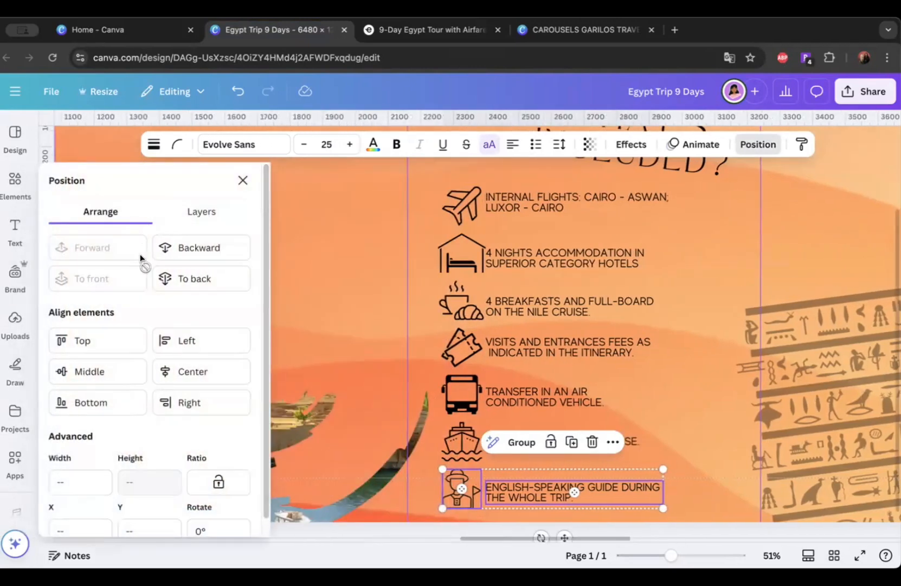
click(173, 373)
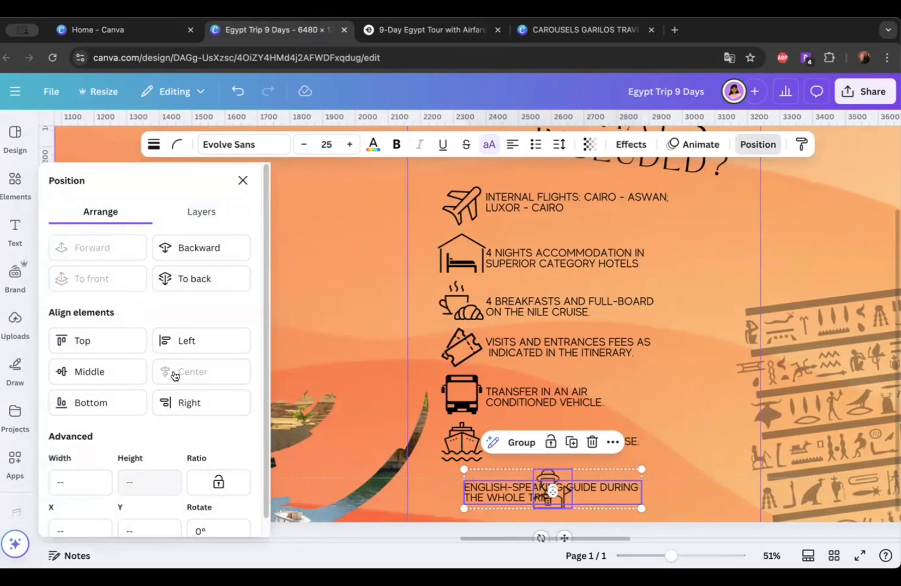
Step: Undo the centering of the guide icon and its text, and align the two to their vertical middle instead
key(ctrl+z)
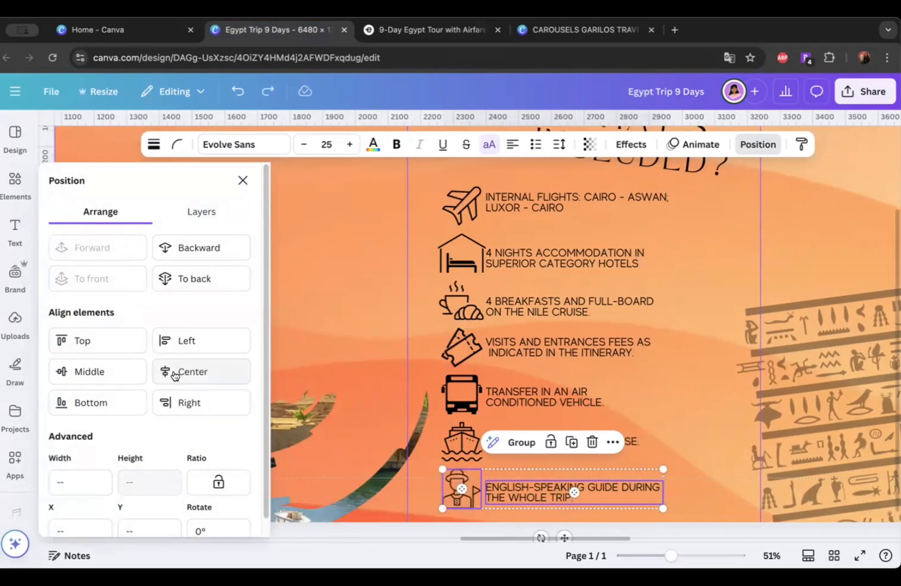
click(122, 373)
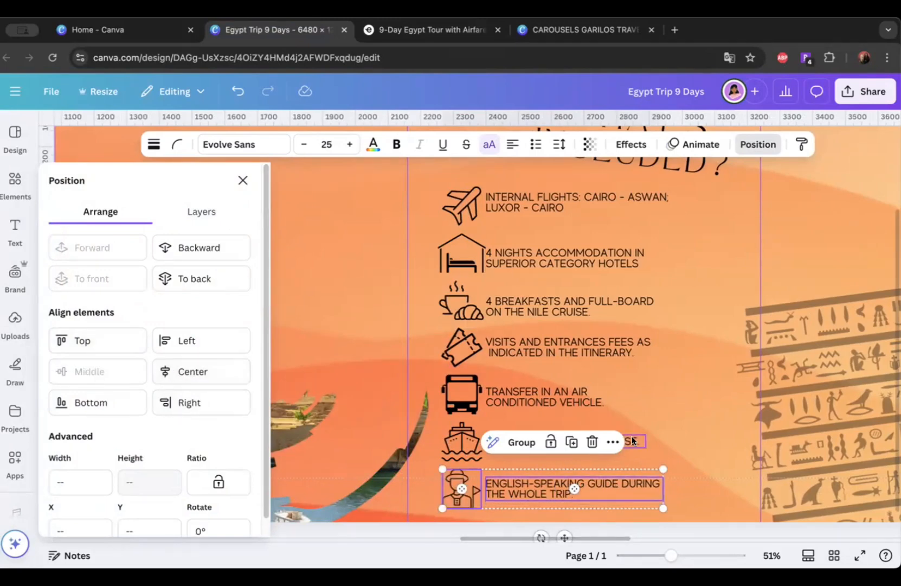
Step: Select the ship icon with its "3 NIGHTS ON THE NILE CRUISE." text and align both to their vertical middle
click(461, 442)
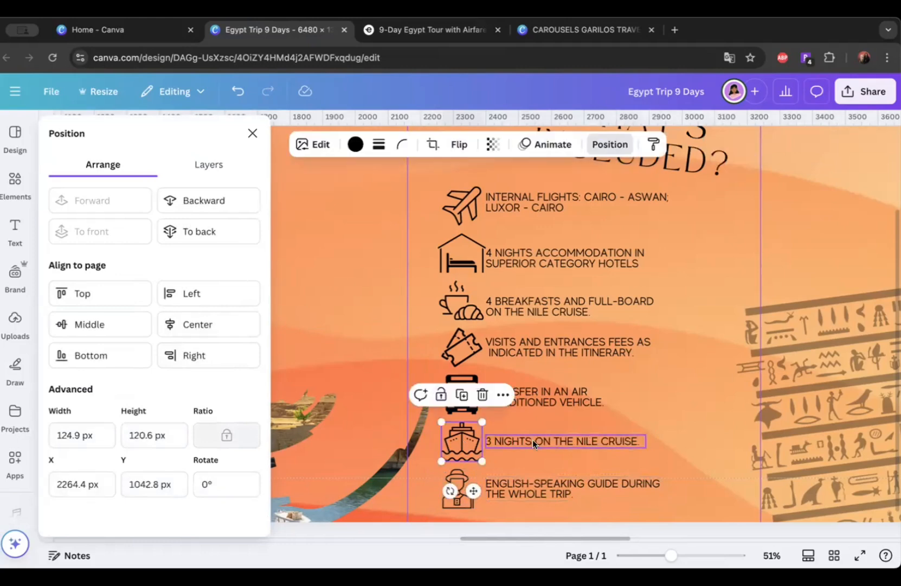
click(535, 439)
click(461, 440)
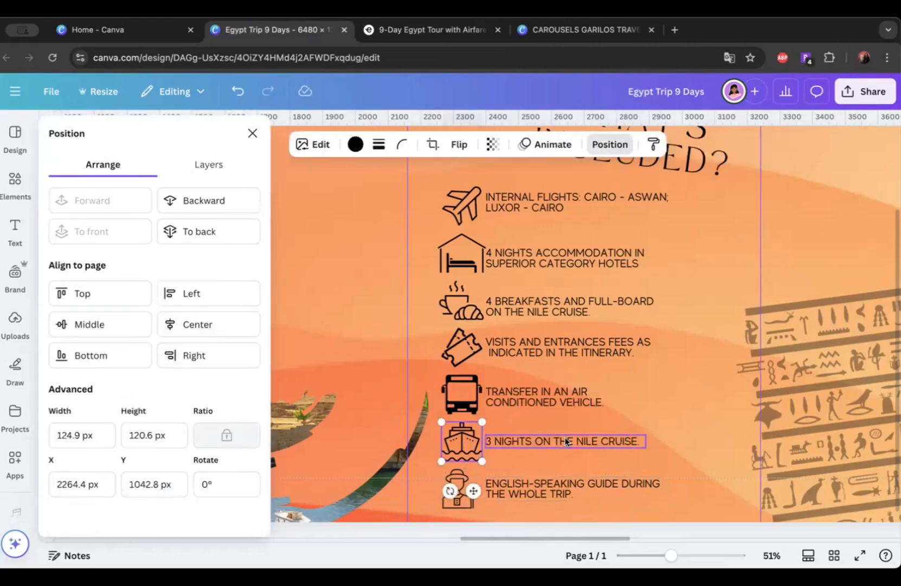
shift+click(566, 441)
click(184, 373)
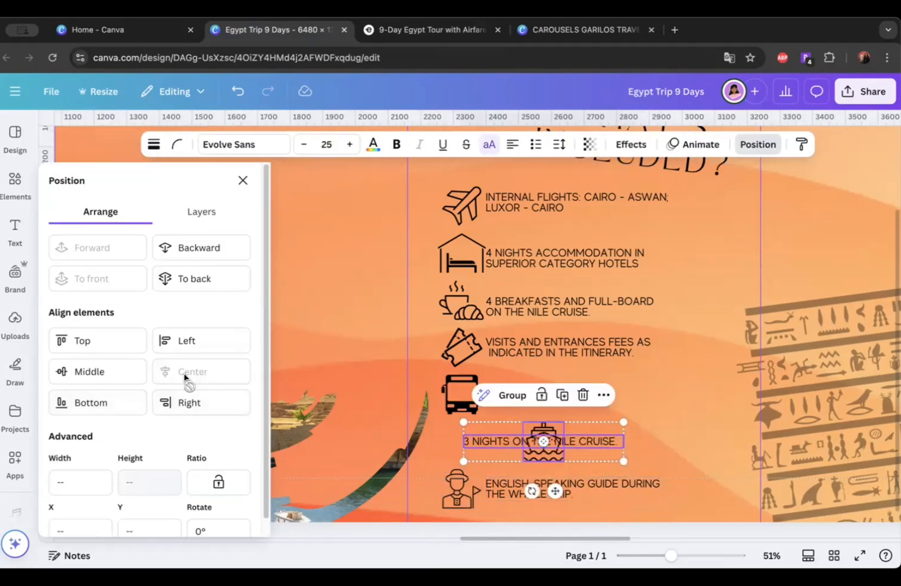
key(ctrl+z)
click(118, 401)
click(111, 374)
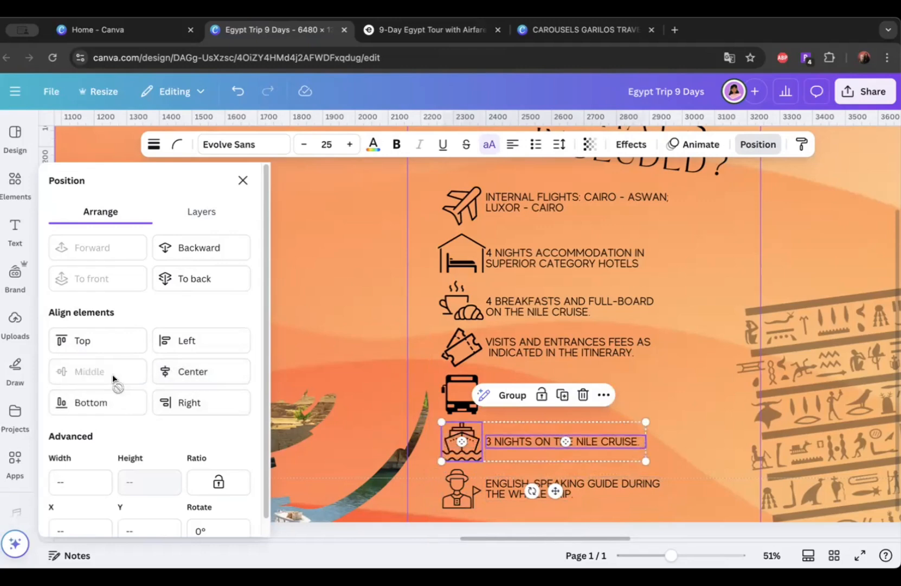
Step: Align the bus icon with its transfer text, and the ticket icon with its entrance fees text, each pair to its vertical middle
click(460, 386)
shift+click(542, 395)
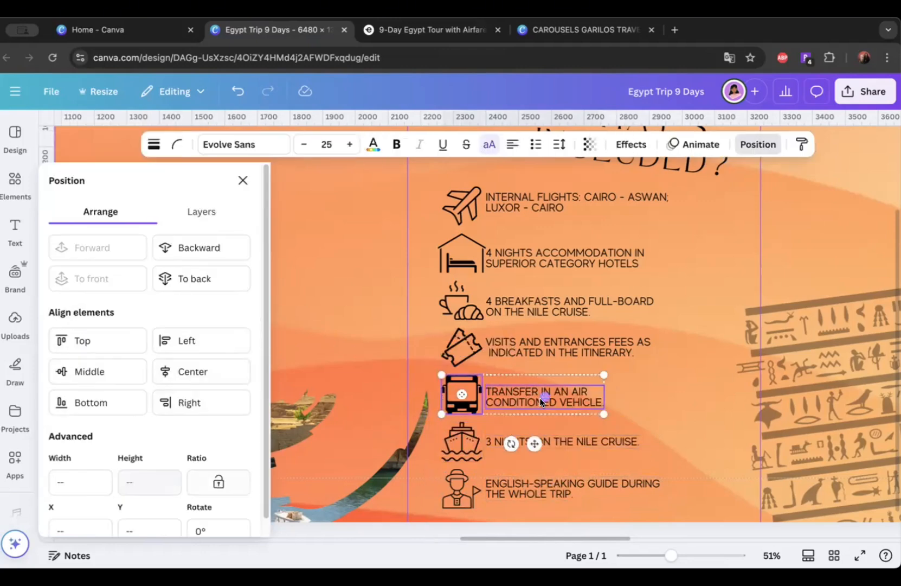
click(109, 374)
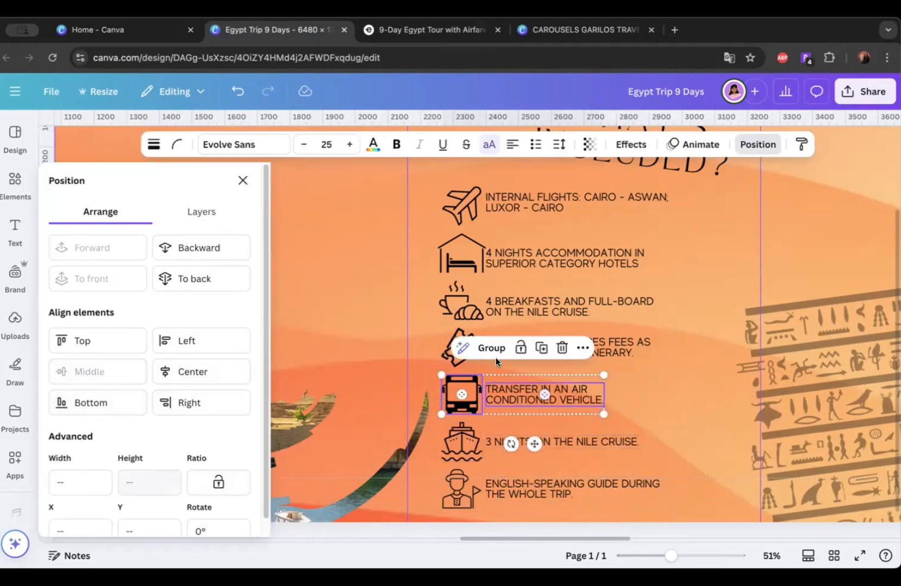
click(450, 359)
shift+click(545, 352)
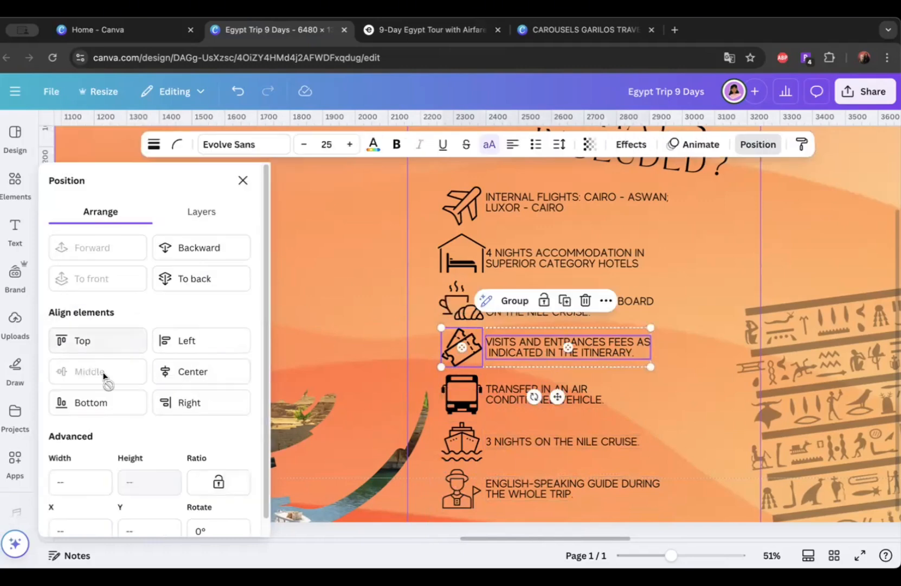
Step: Align the breakfast icon with its full-board text, and the hotel icon with its accommodation text, each pair to its vertical middle
click(460, 302)
shift+click(531, 304)
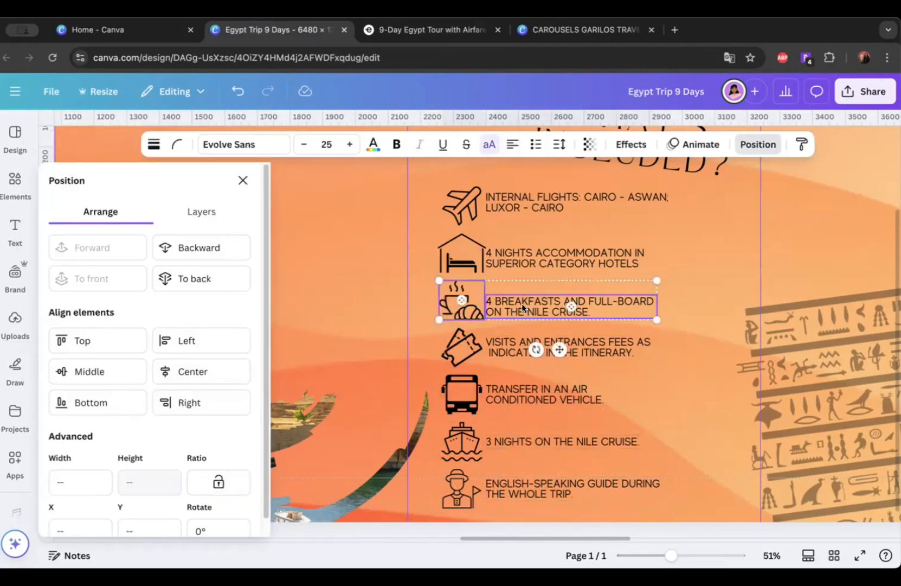
click(95, 385)
click(450, 256)
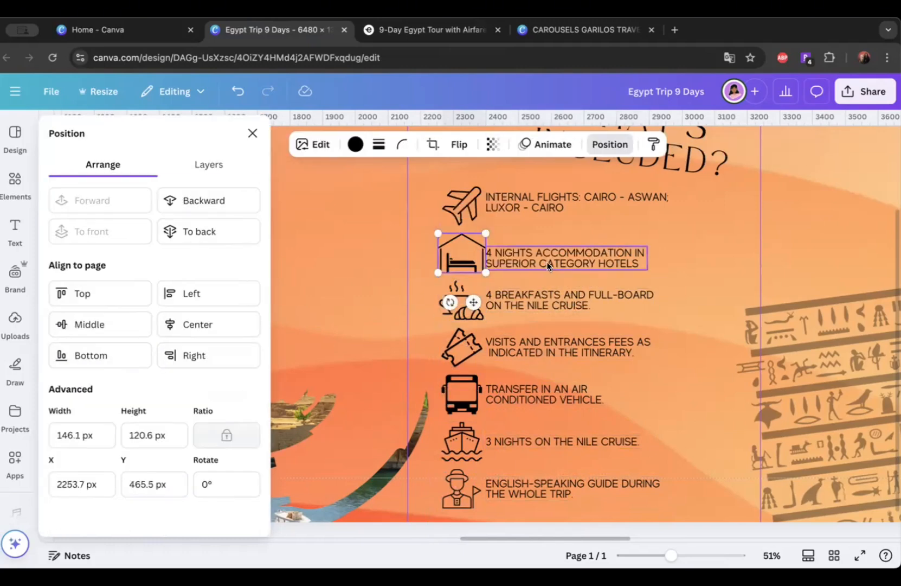
shift+click(547, 261)
click(95, 371)
Step: Select the airplane icon with its internal flights text, align both to their vertical middle, and deselect them
click(451, 201)
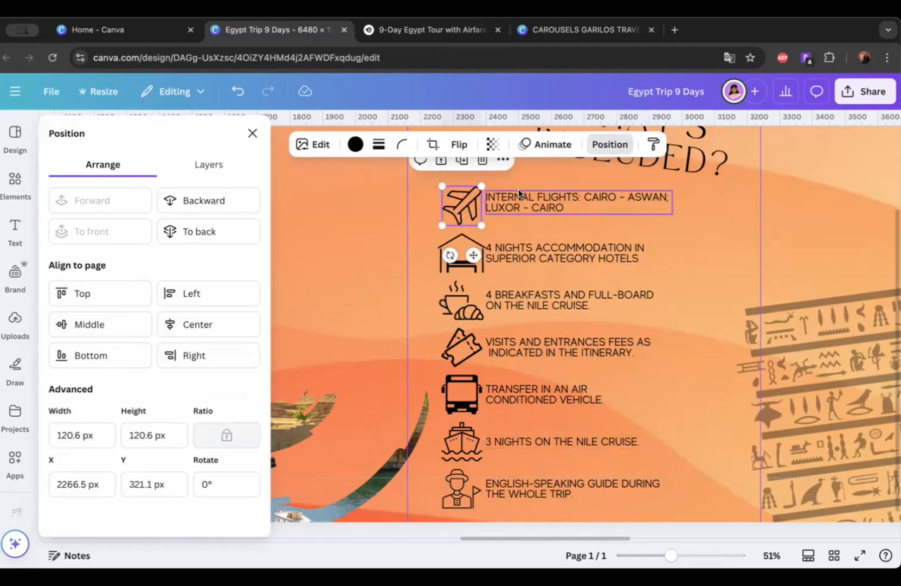
shift+click(520, 195)
click(89, 371)
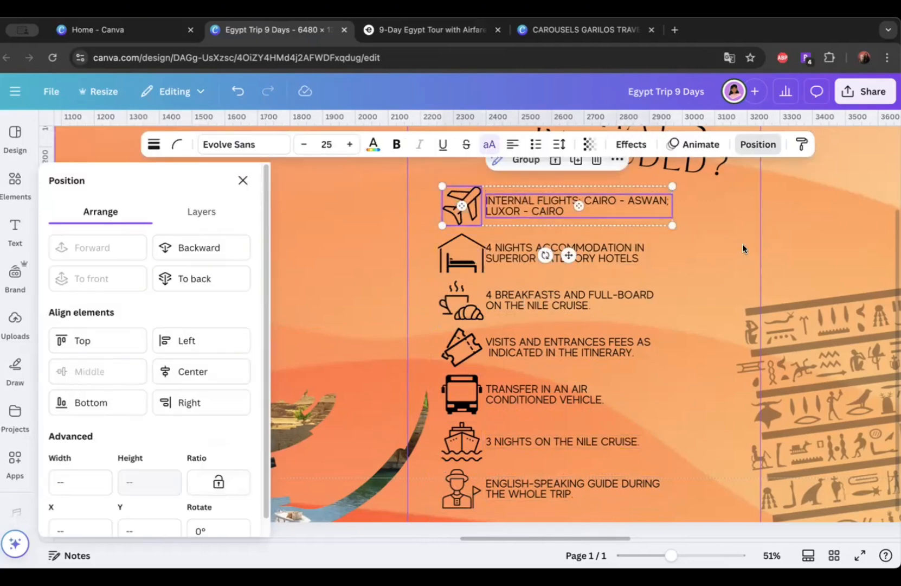
click(715, 243)
Step: Select all seven inclusion icons and group them into one column
ctrl+scroll(564, 474, down, 2)
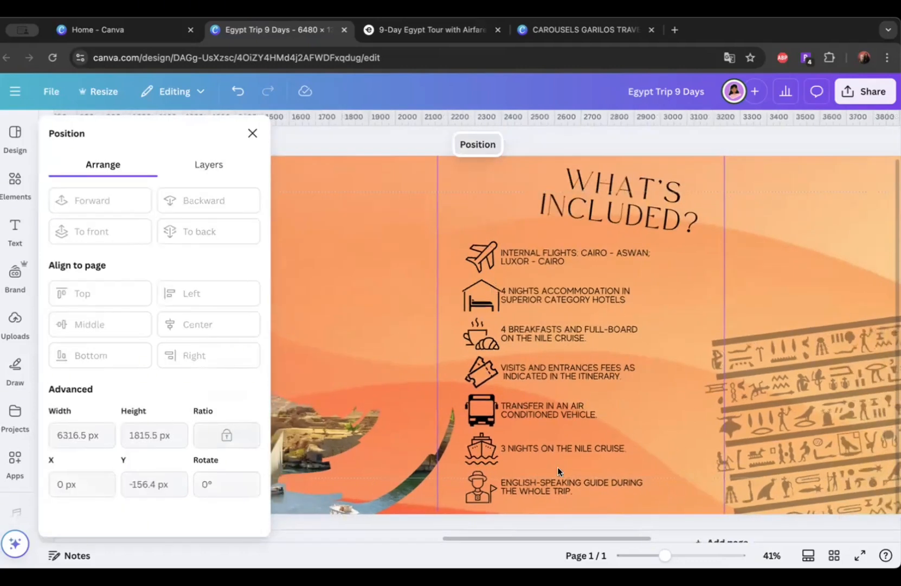
scroll(532, 477, down, 1)
drag(481, 492, 463, 218)
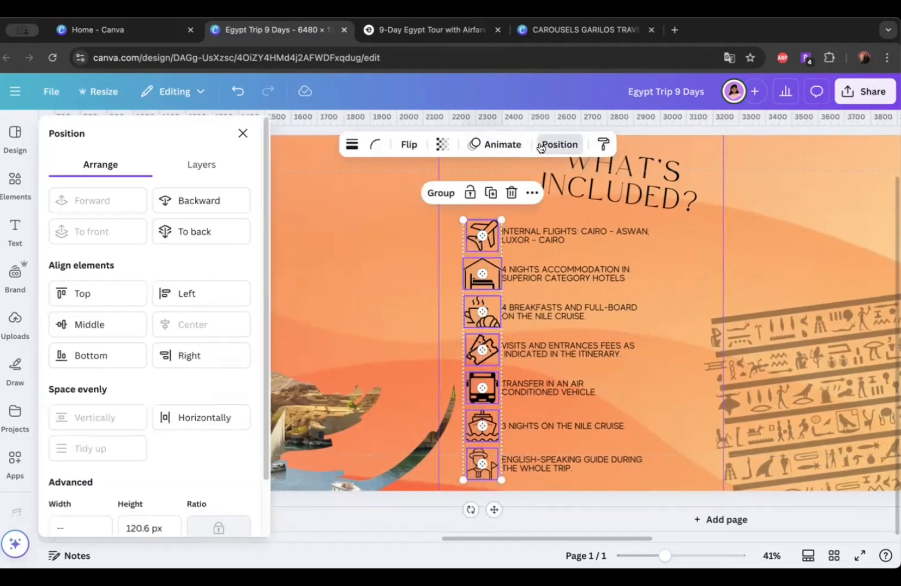
click(438, 192)
click(696, 278)
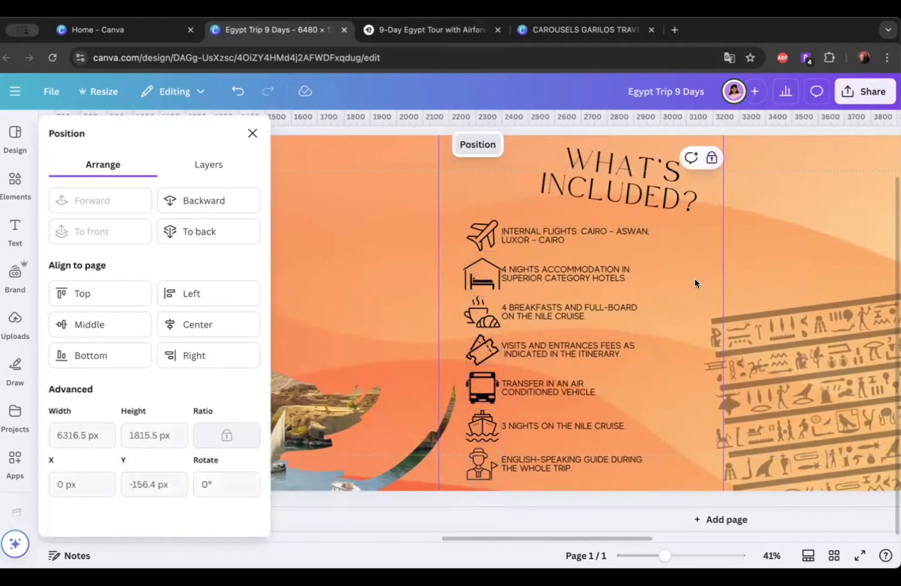
Step: Group the seven inclusion texts and shift the group right, away from the icons, to X 2428.9 px
drag(563, 382, 569, 221)
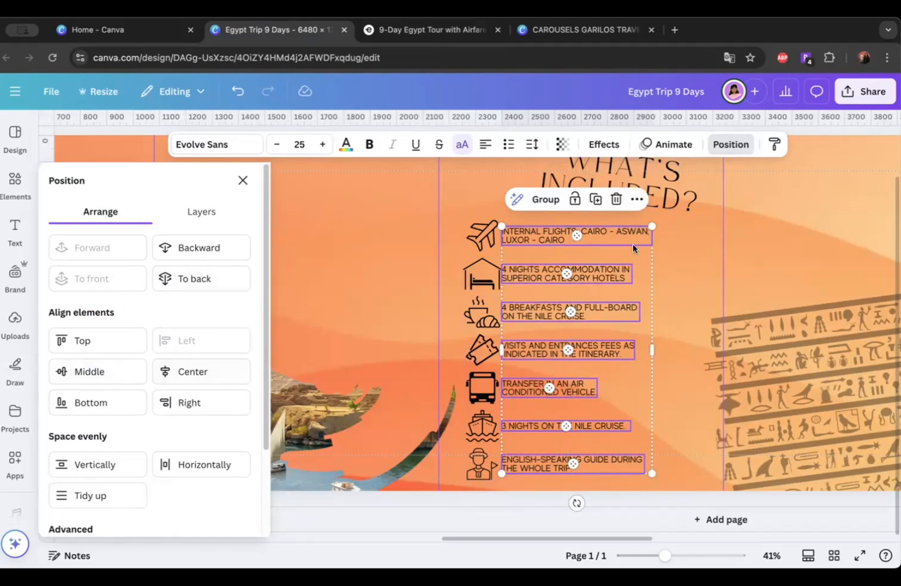
click(544, 200)
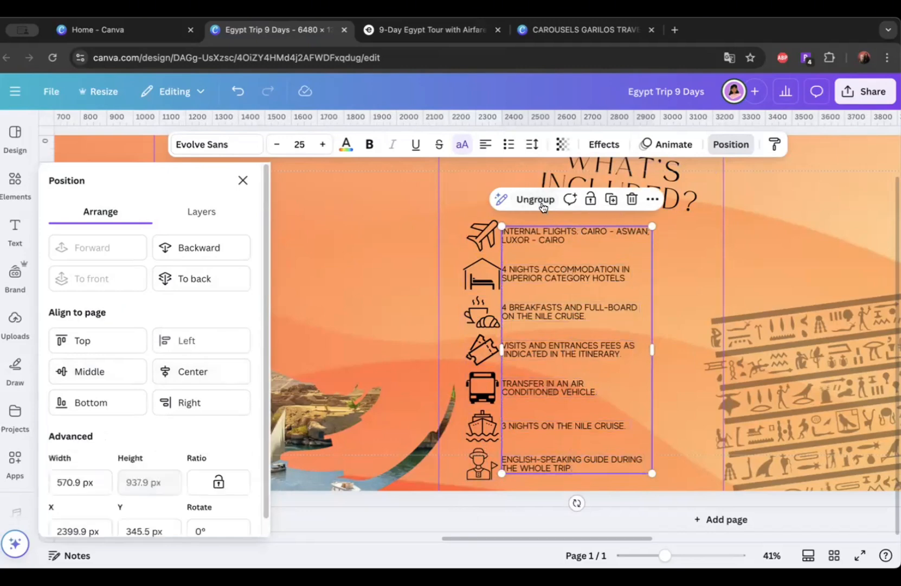
click(542, 277)
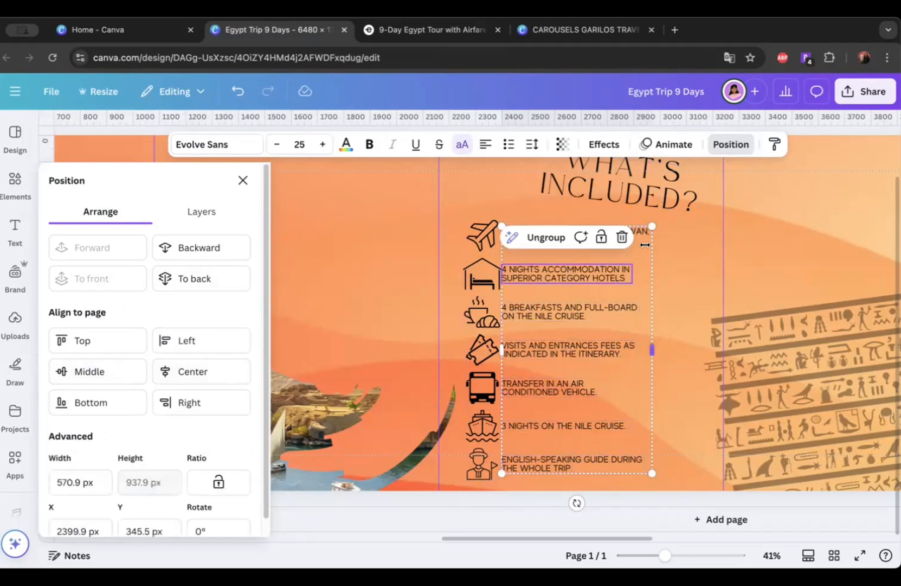
click(650, 224)
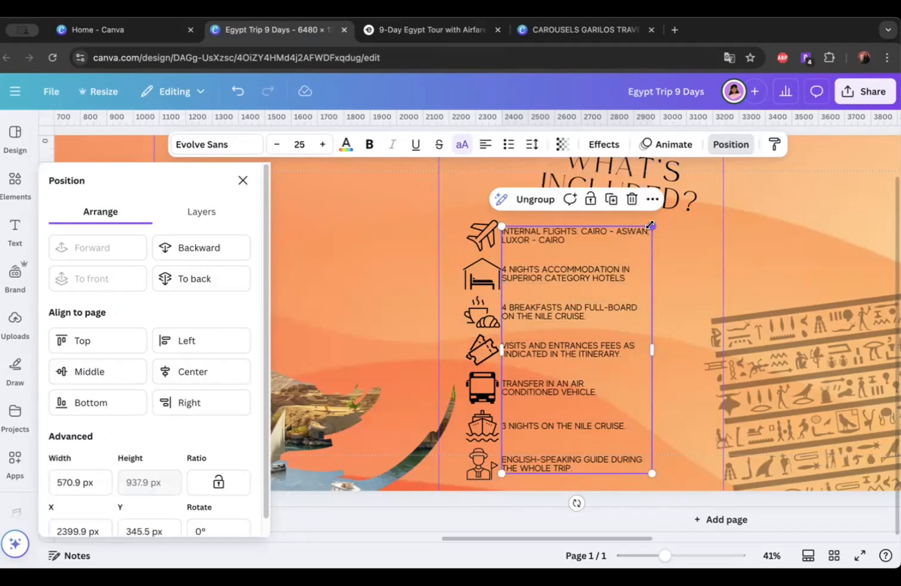
drag(561, 351, 571, 350)
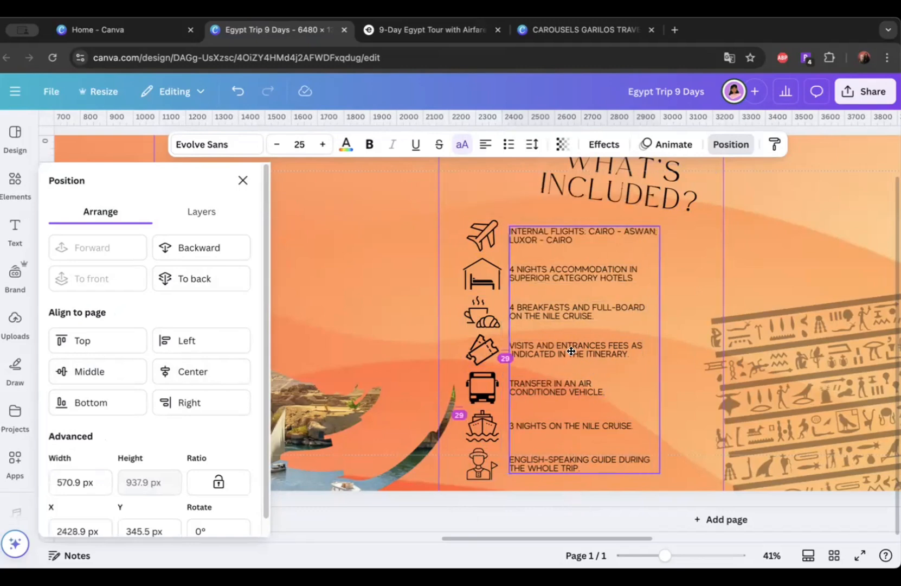
click(676, 243)
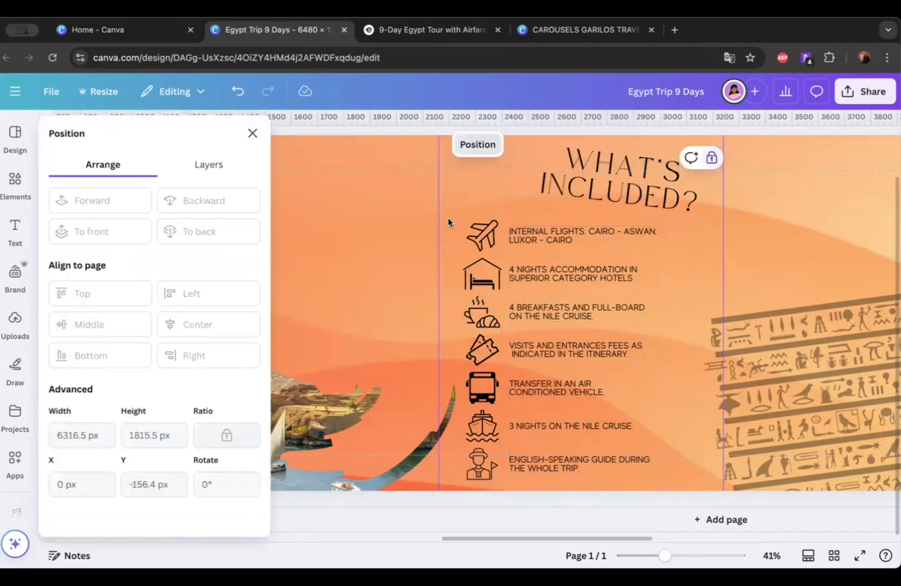
Step: Select the icon group together with the text group and move both slightly up and right within the panel
scroll(448, 218, down, 5)
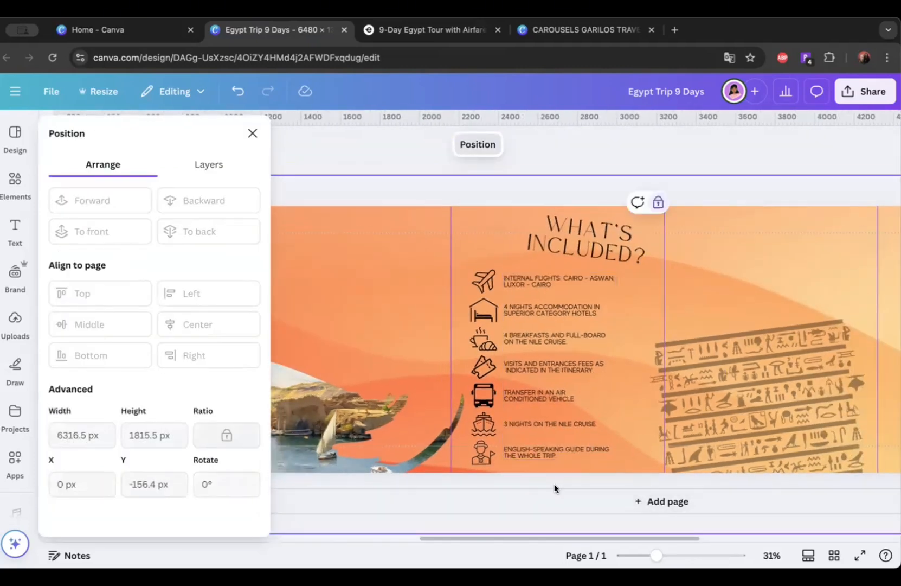
click(467, 370)
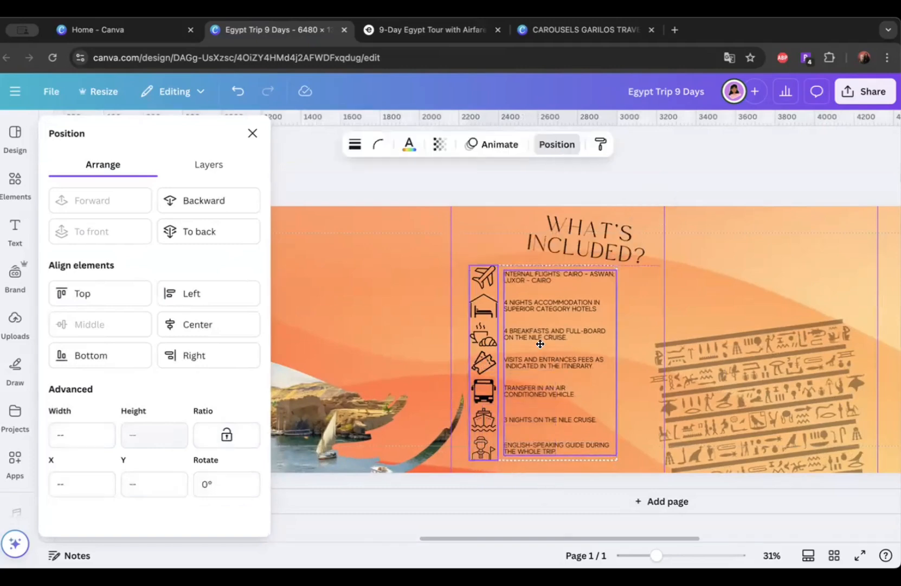
drag(541, 344, 559, 347)
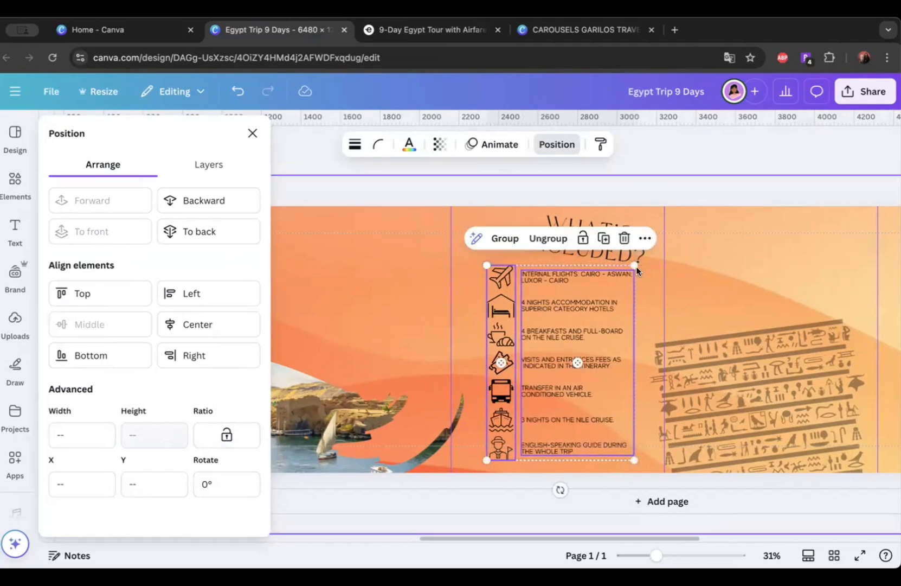
Step: Shift the "WHAT'S INCLUDED?" heading slightly right to X 2559.2 px and close the position settings
click(662, 236)
click(631, 239)
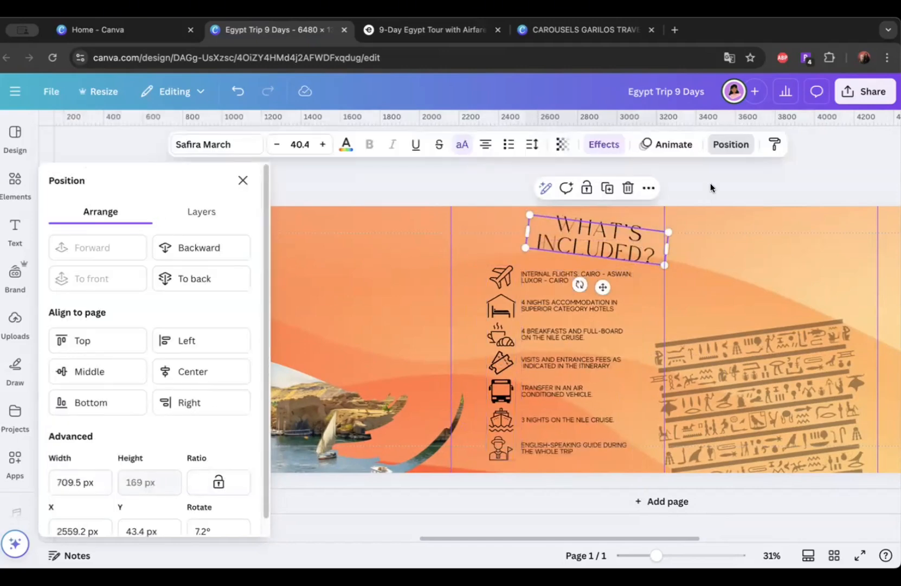
click(722, 145)
Step: Duplicate the "WHAT'S INCLUDED?" heading and place the copy at the top of the second carousel panel
scroll(429, 307, down, 2)
scroll(429, 300, left, 10)
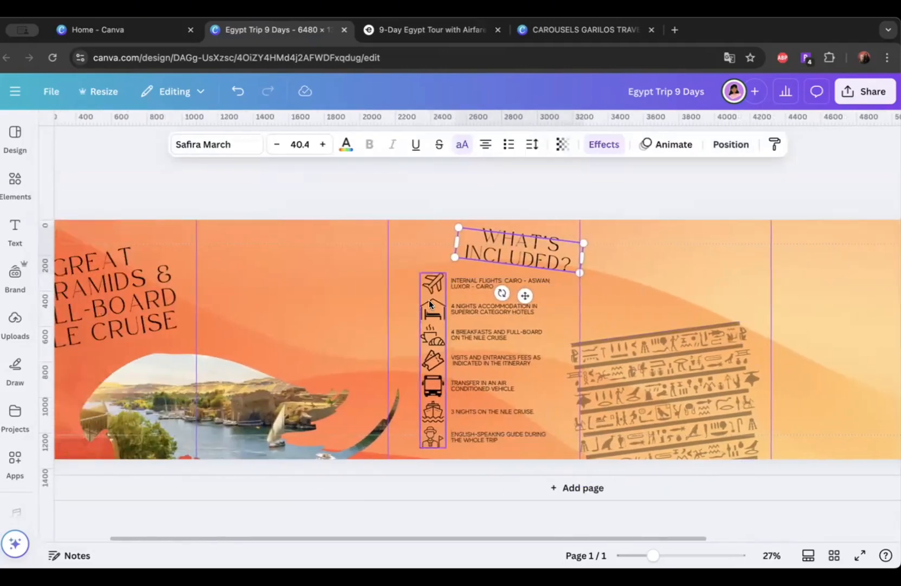
click(288, 286)
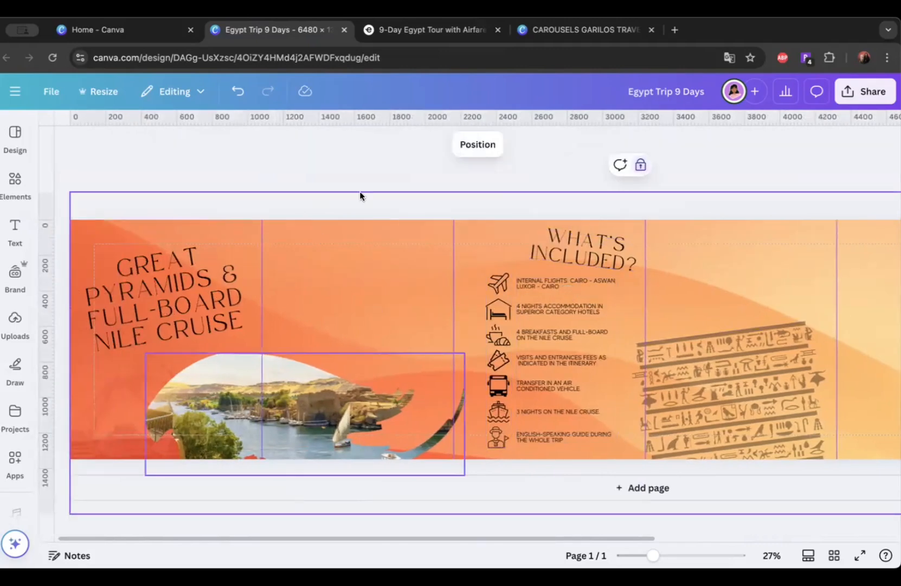
click(190, 298)
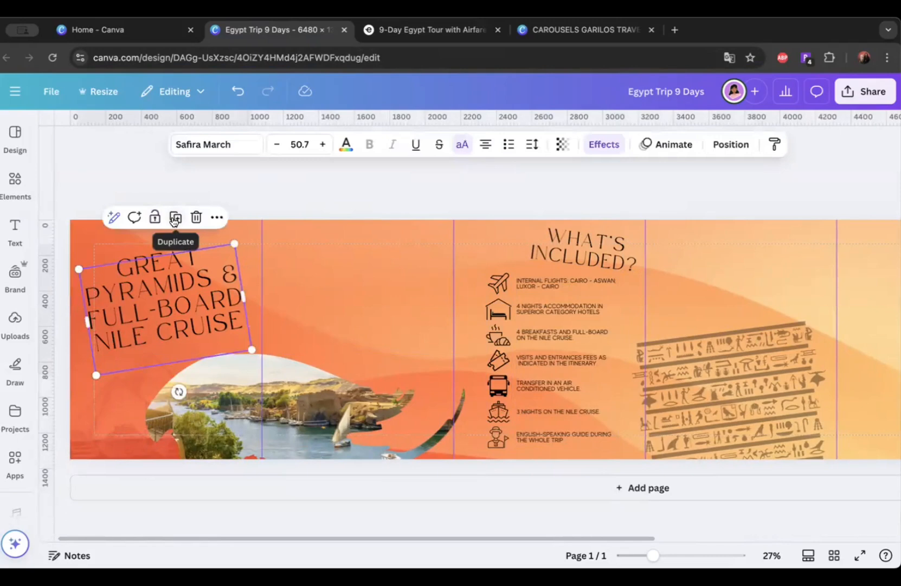
click(585, 239)
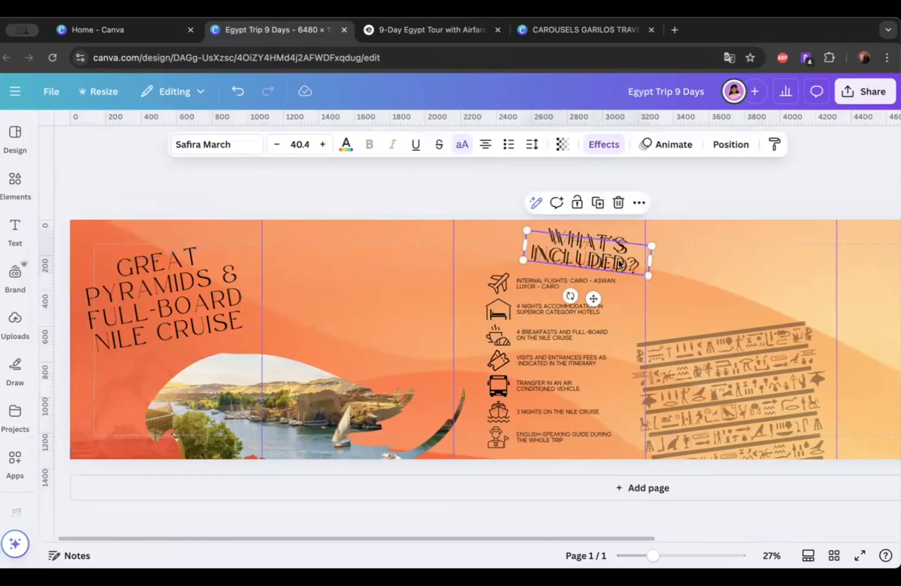
drag(620, 264, 387, 263)
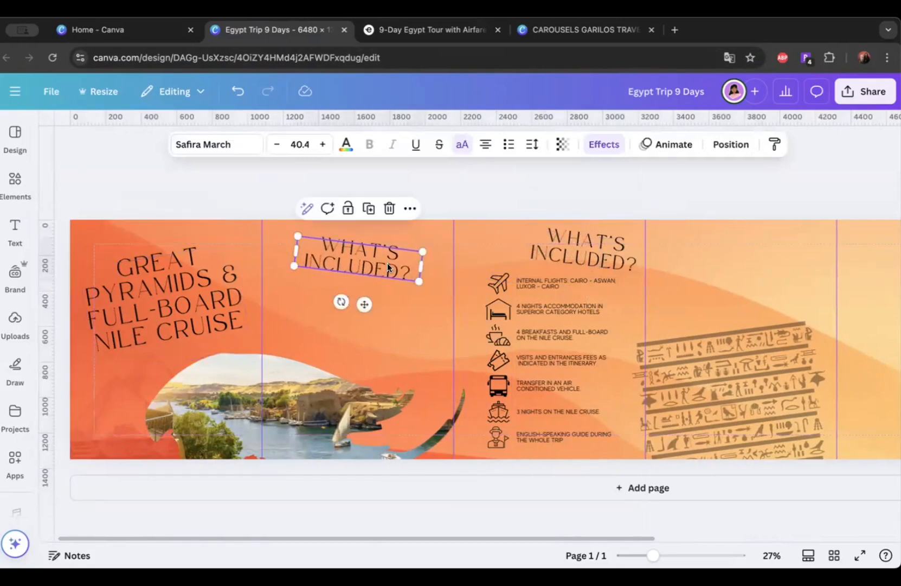
Step: Replace the copied heading's text with "YOU WILL VISITING..."
click(365, 234)
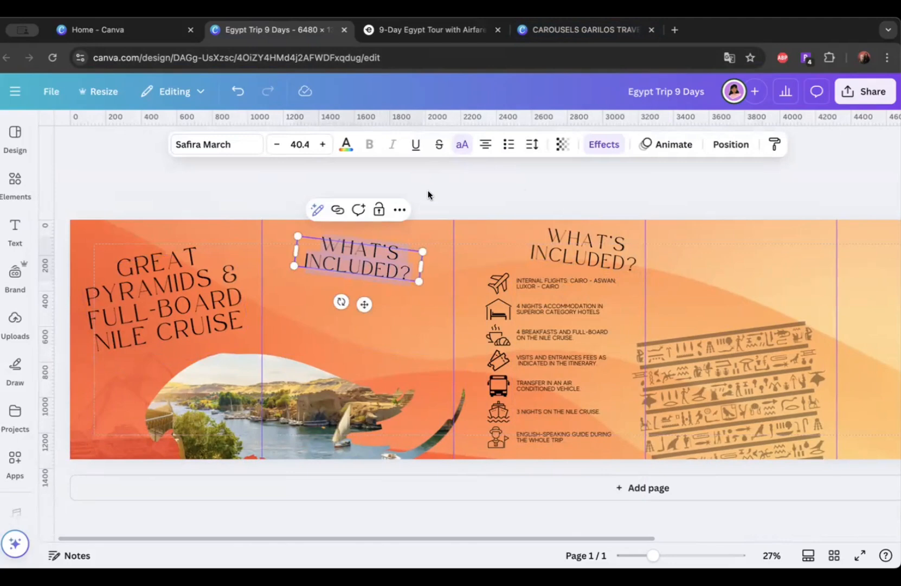
text(YOU WILL)
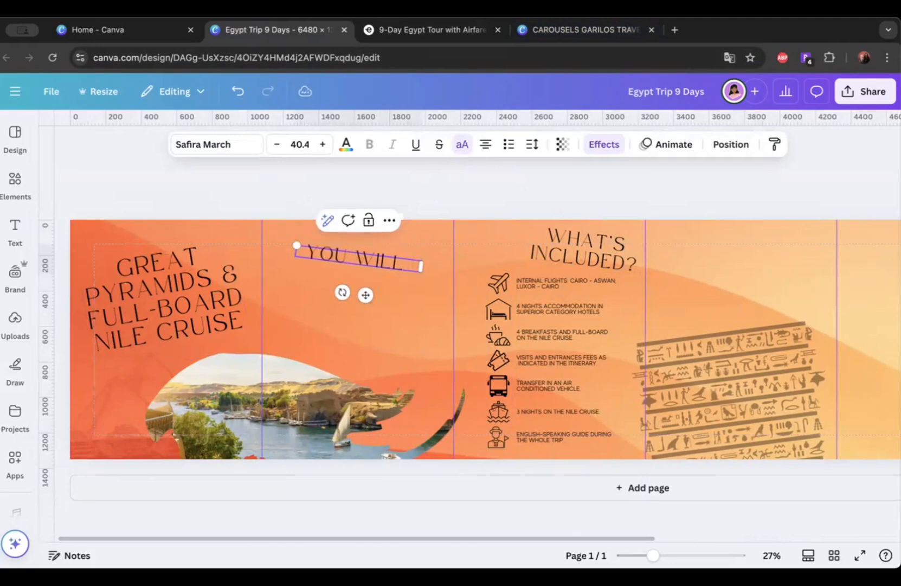
text( VISITING)
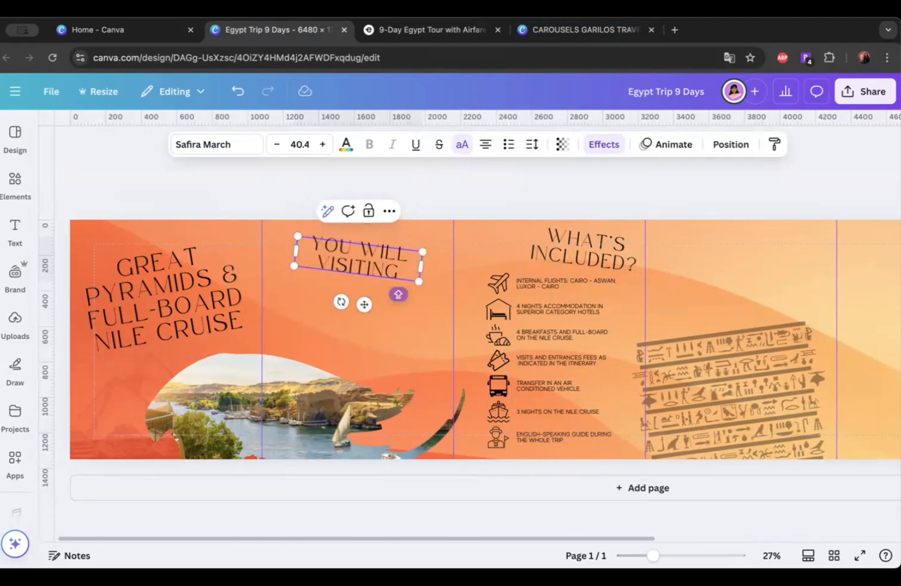
text(...)
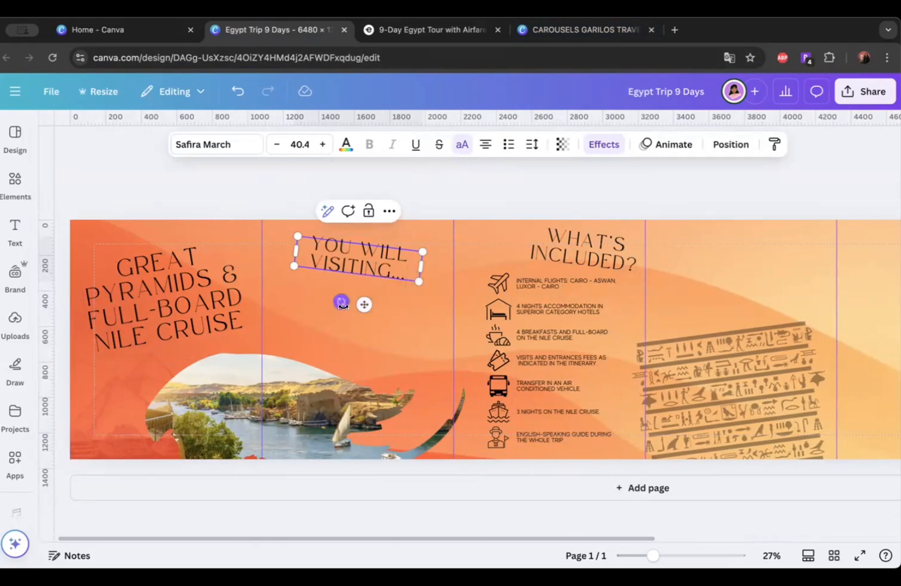
Step: Rotate the "YOU WILL VISITING..." heading counterclockwise until it is almost level, with only a very slight upward tilt
drag(341, 302, 339, 266)
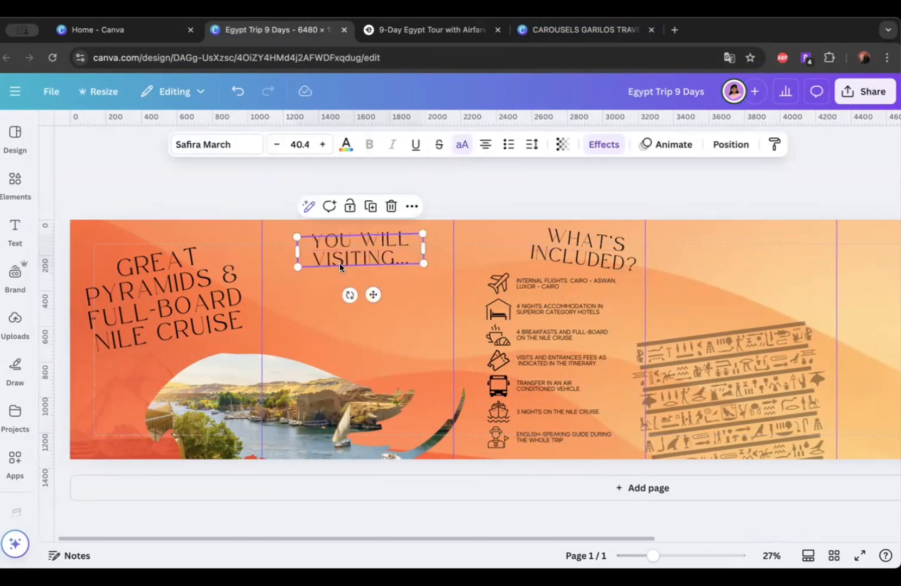
click(562, 319)
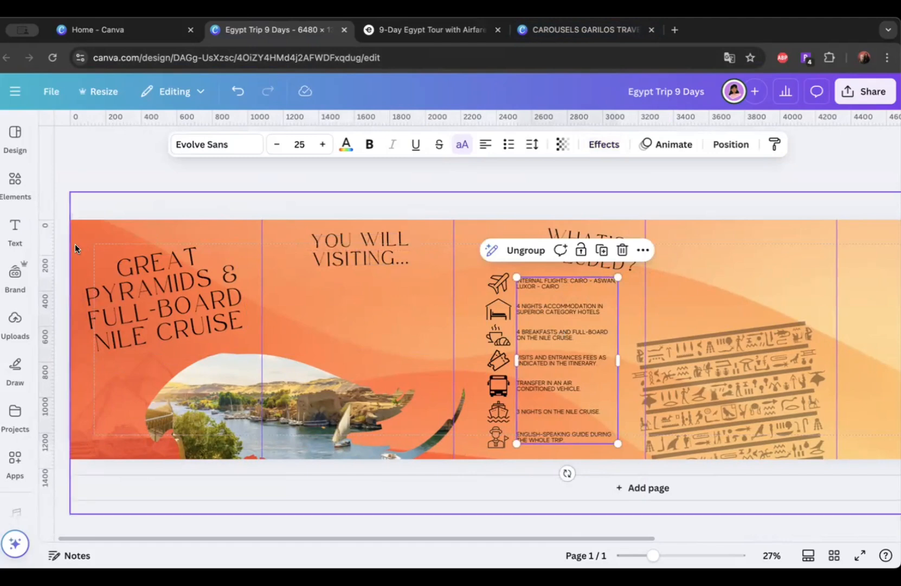
Step: Open the elements library for the Egypt trip design
click(15, 231)
click(16, 231)
click(340, 193)
click(15, 231)
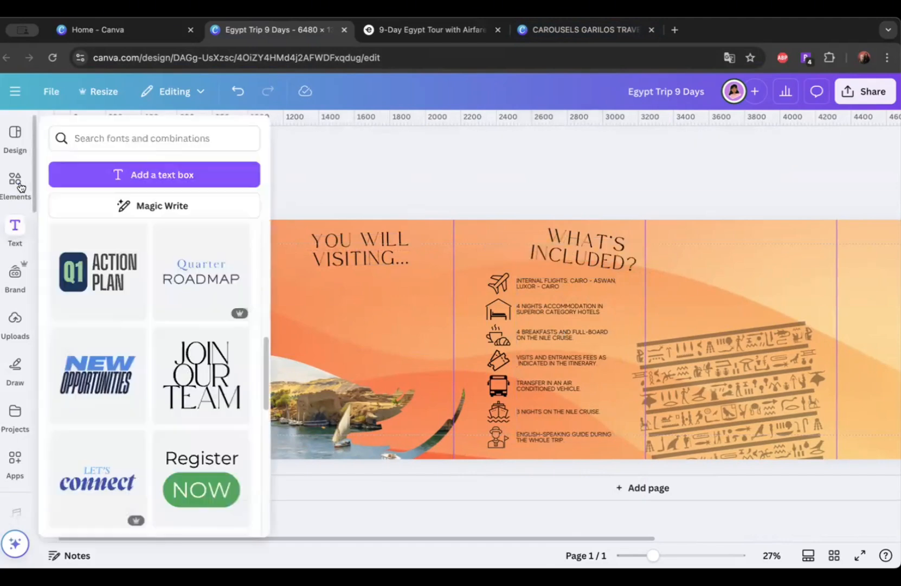
click(16, 184)
Step: Switch to the 9-Day Egypt tour page and review the daily itinerary, included activities and trip highlights for places to visit
click(583, 29)
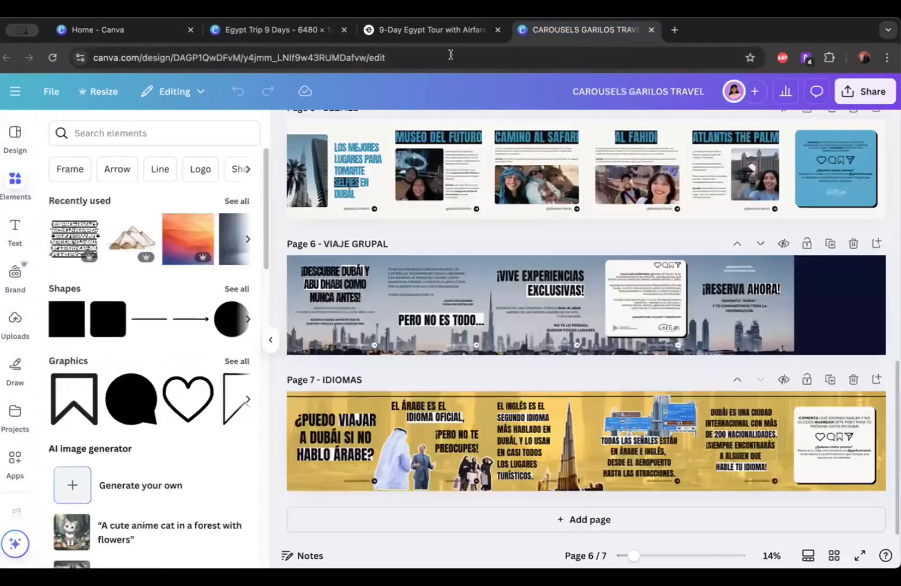
click(151, 135)
click(432, 29)
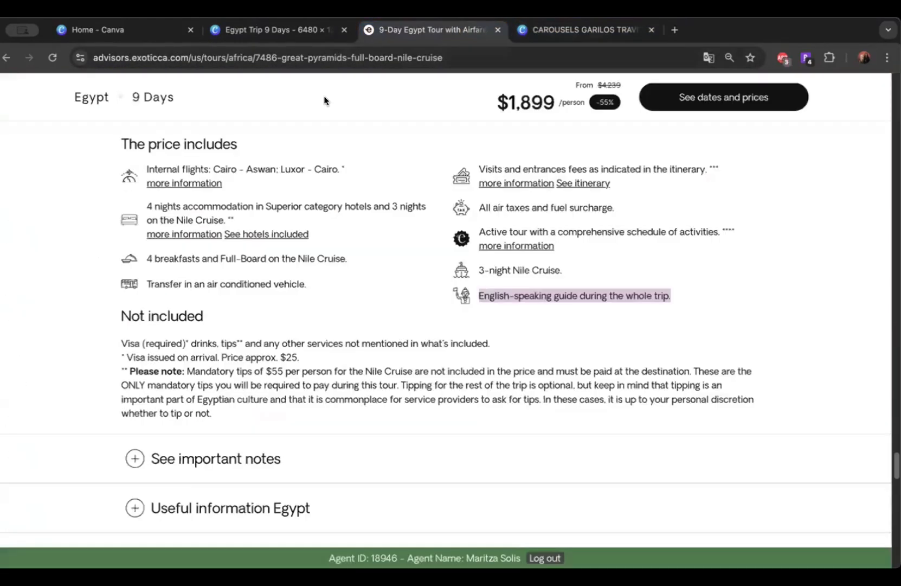
scroll(363, 266, up, 20)
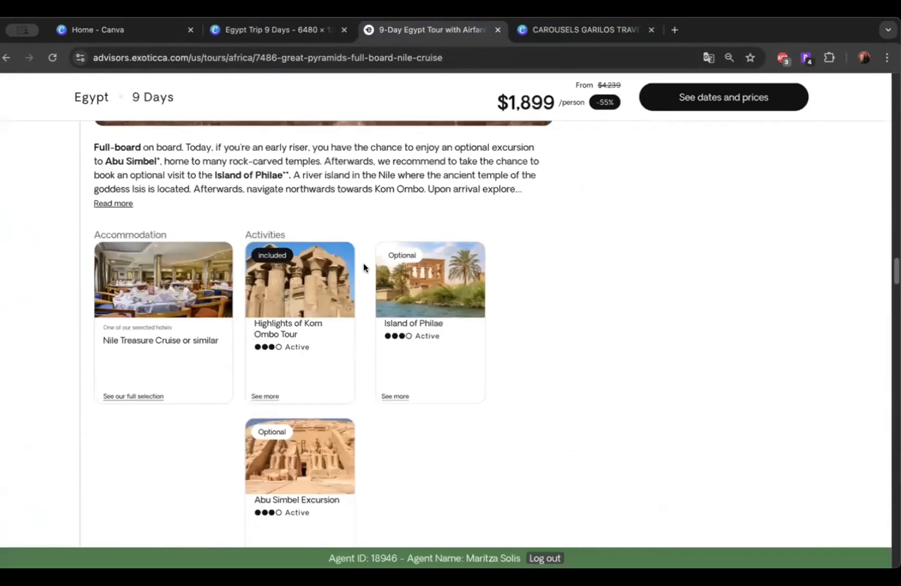
scroll(364, 267, up, 20)
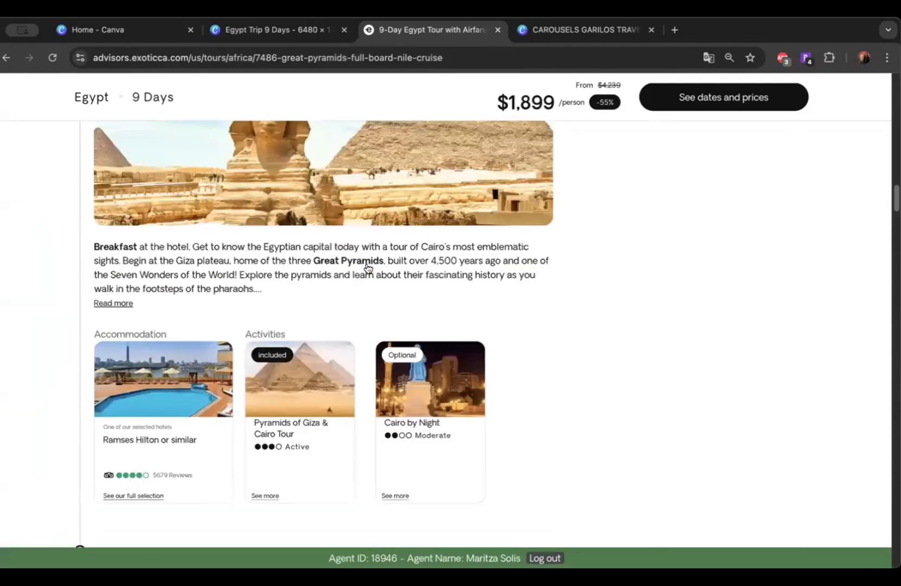
scroll(368, 268, up, 15)
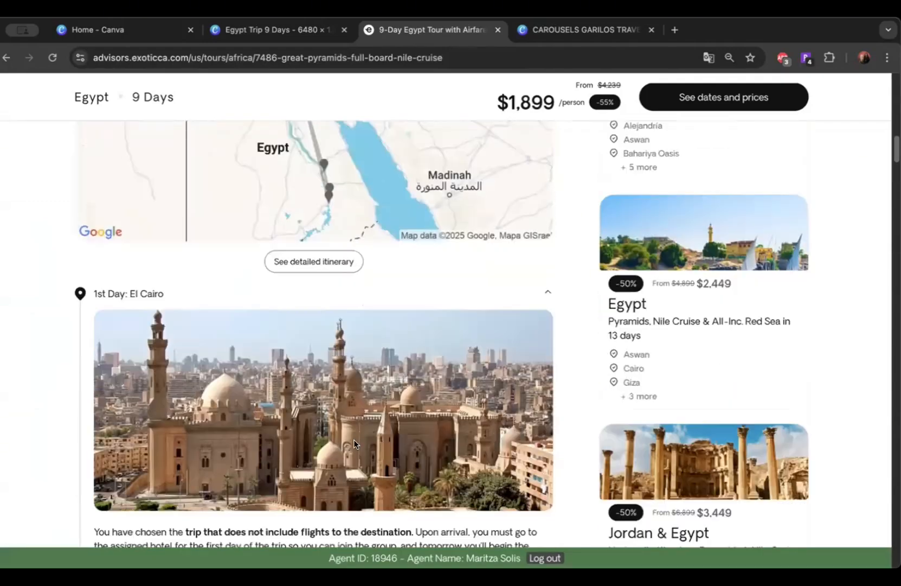
scroll(347, 407, down, 2)
scroll(346, 407, up, 5)
scroll(347, 406, down, 4)
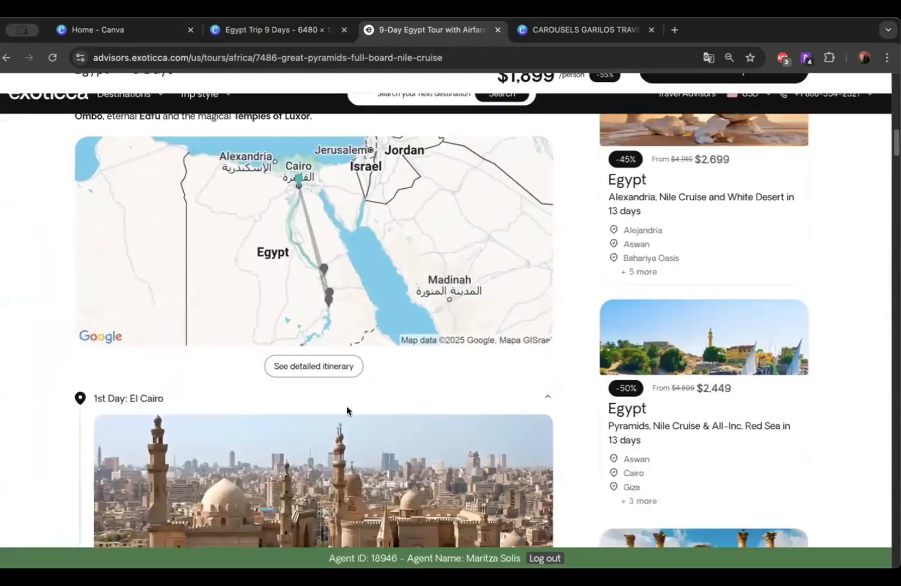
scroll(369, 325, down, 5)
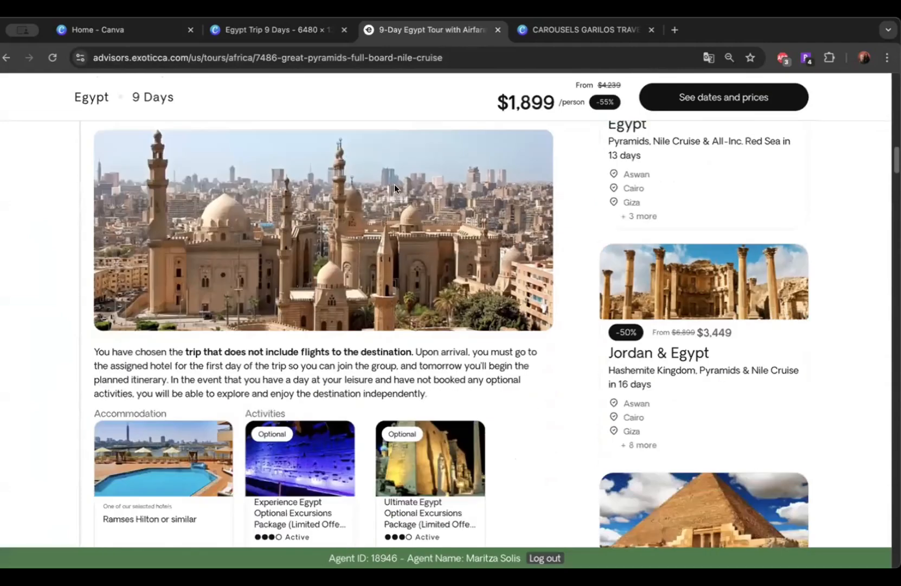
scroll(380, 263, down, 15)
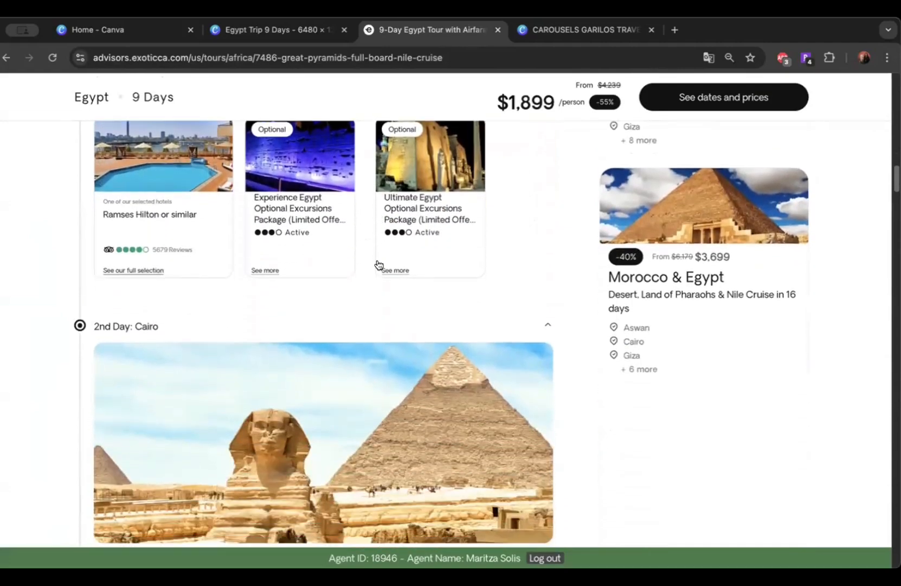
scroll(378, 264, down, 8)
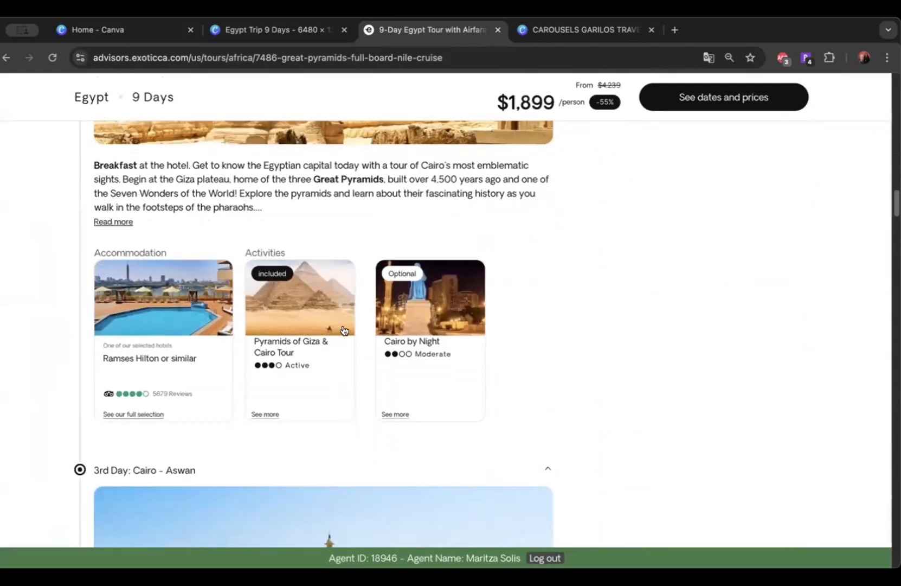
scroll(308, 339, down, 1)
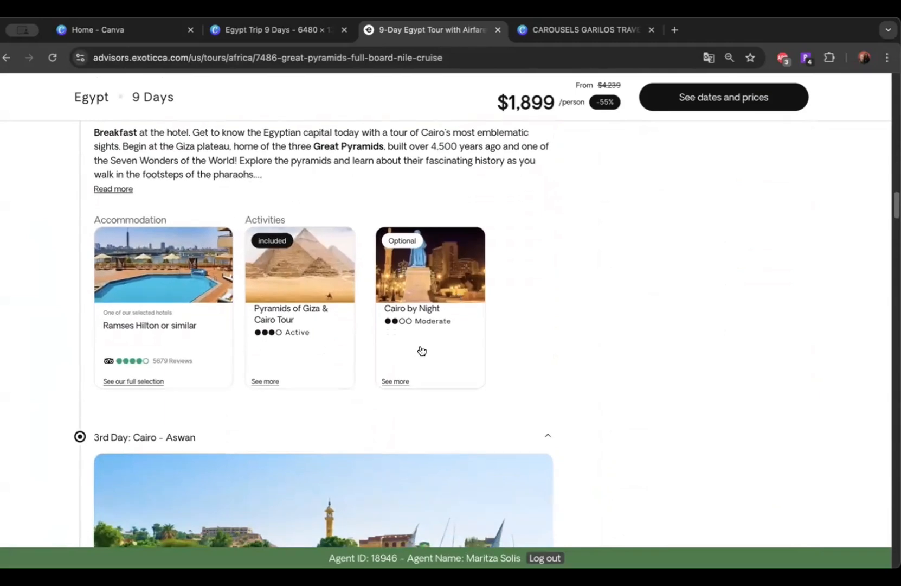
scroll(419, 346, down, 9)
scroll(418, 346, up, 13)
scroll(314, 421, down, 1)
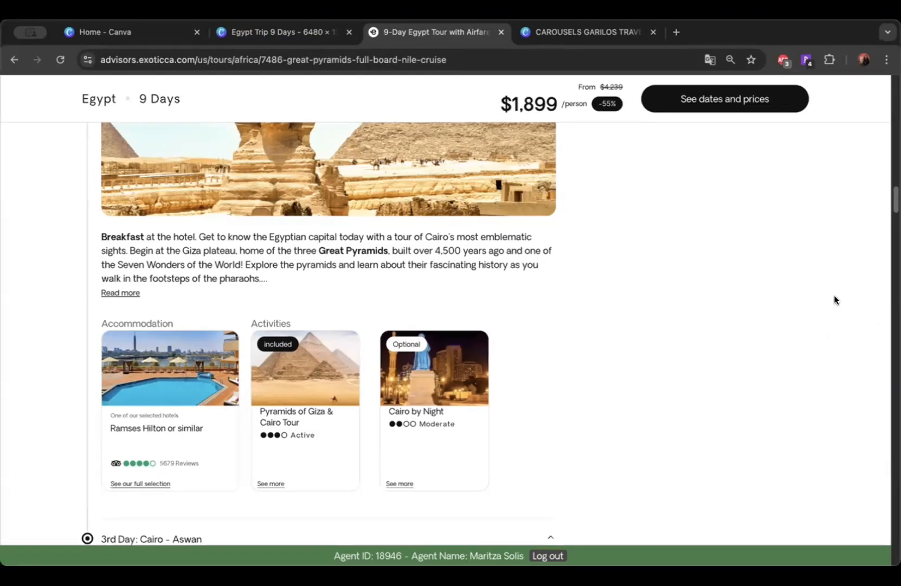
scroll(582, 320, up, 3)
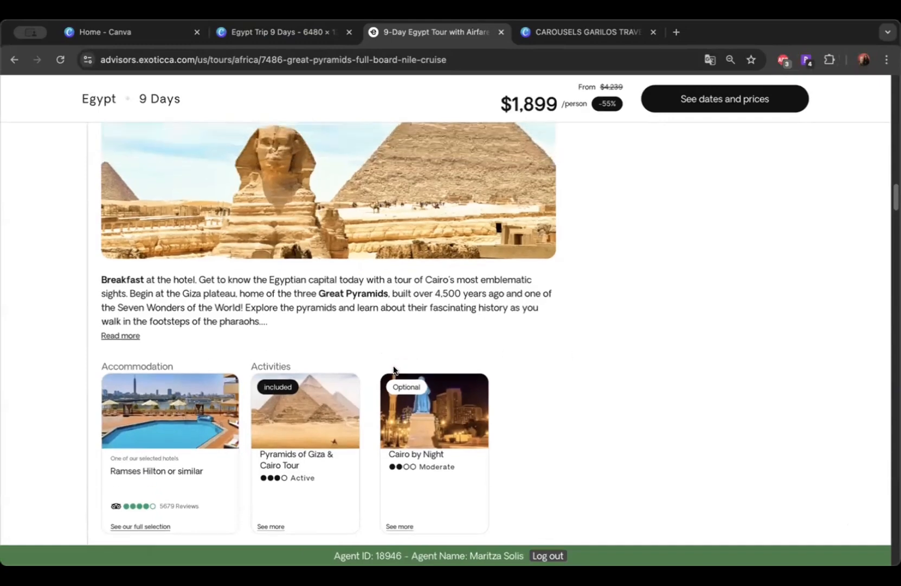
scroll(384, 258, up, 15)
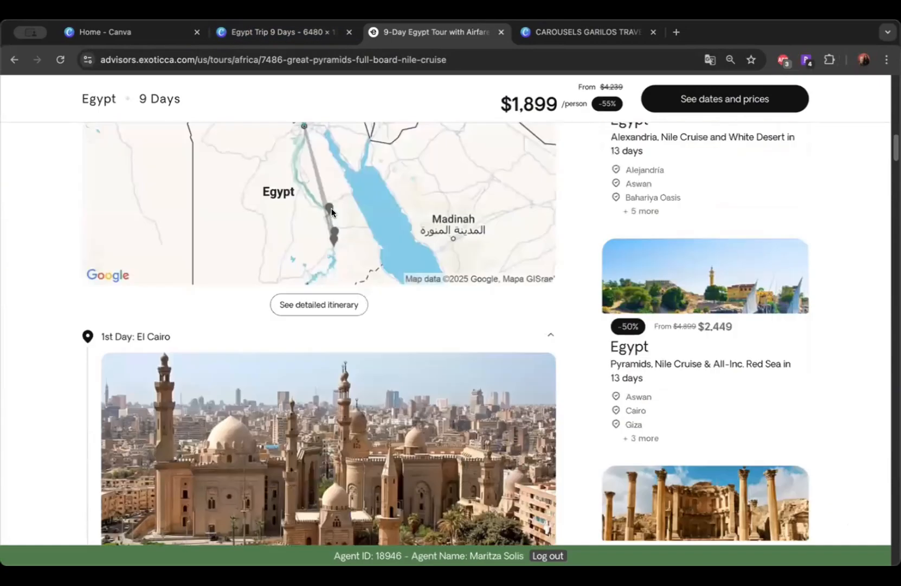
scroll(281, 314, up, 1)
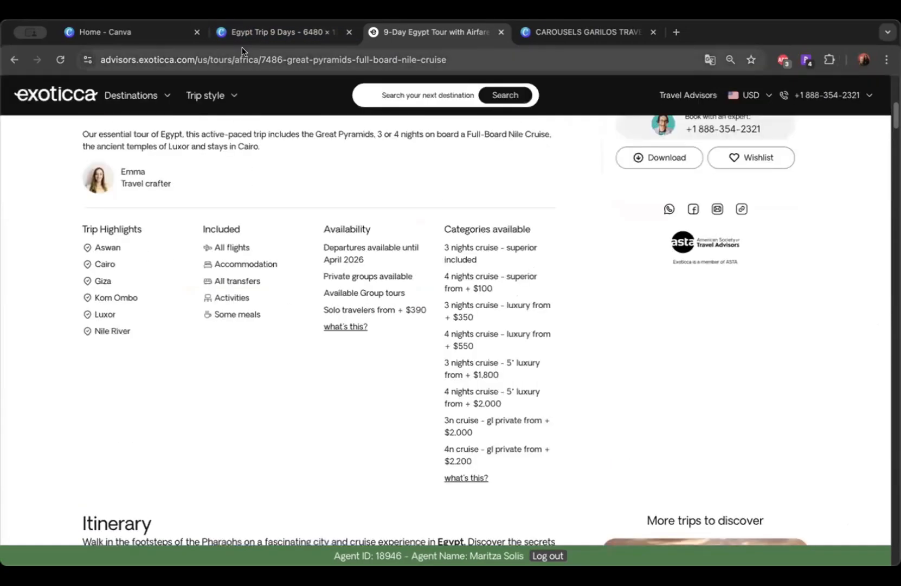
Step: Return to the Egypt Trip 9 Days design and search the elements library for "ASWAN", comparing graphics and settling on the photo results
click(287, 32)
click(101, 135)
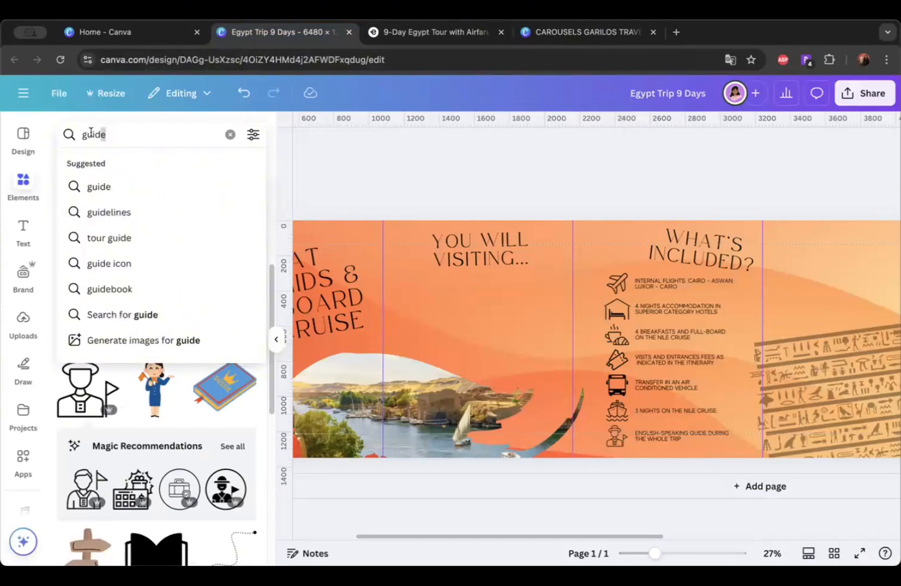
text(ASWAN)
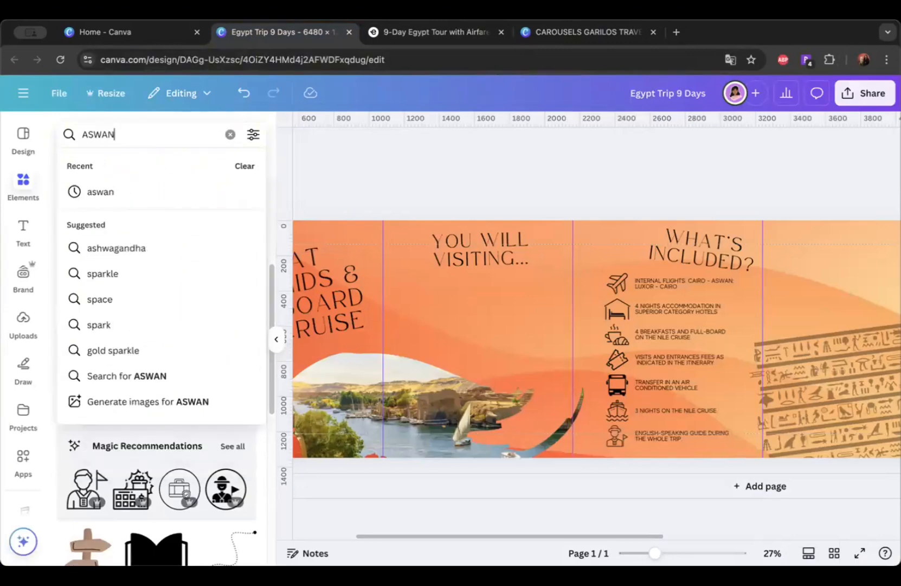
key(Return)
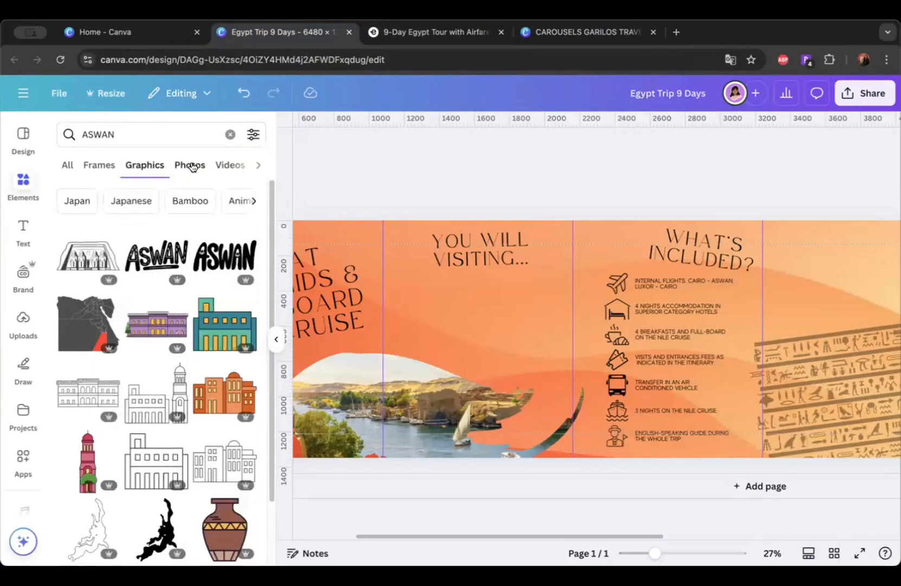
click(191, 165)
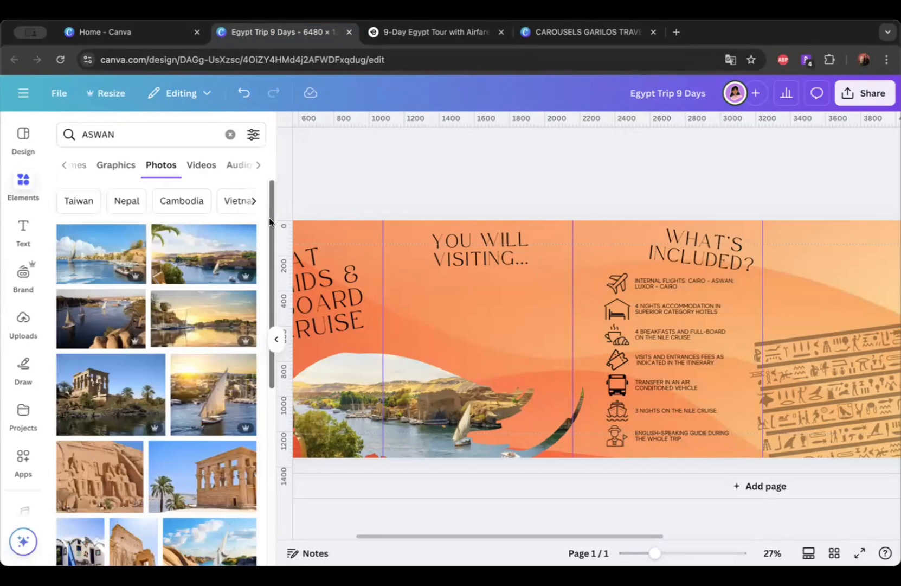
click(116, 165)
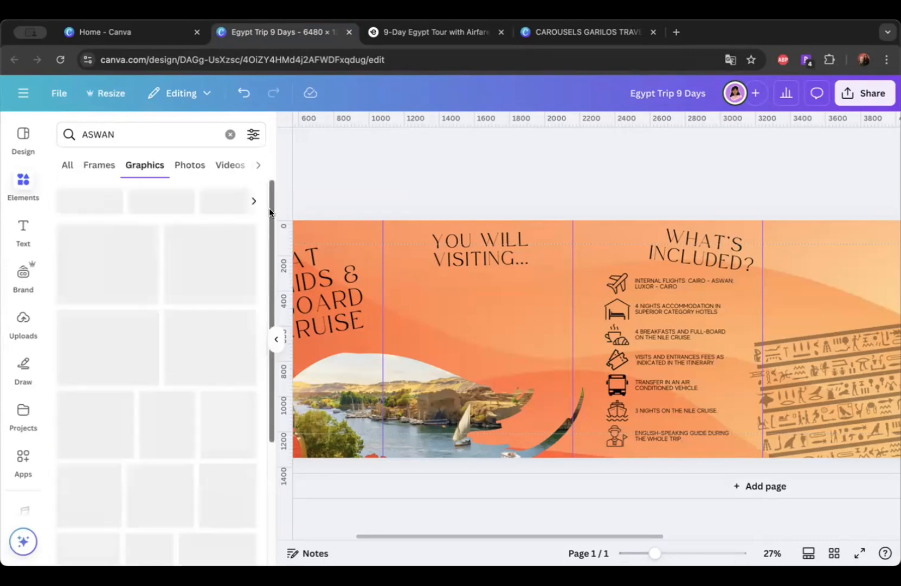
mouse_move(93, 271)
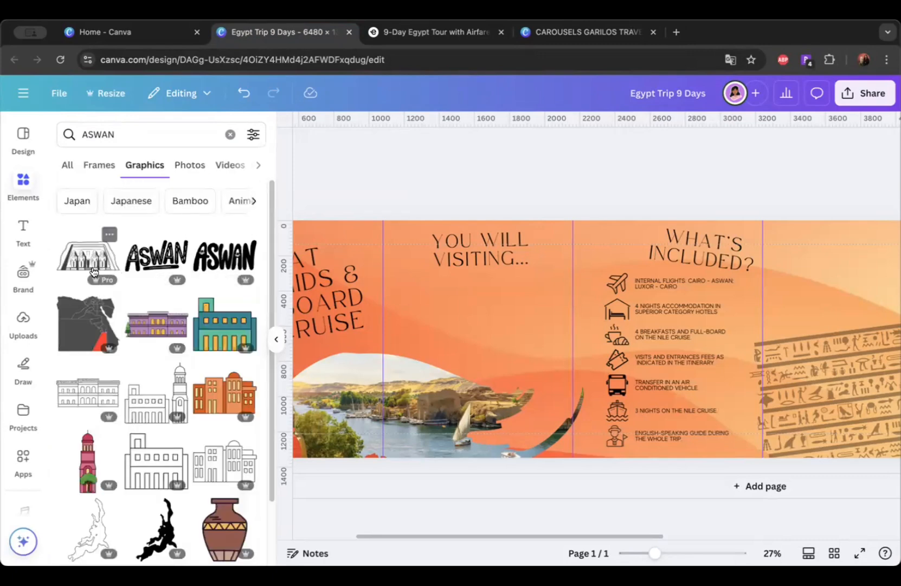
click(188, 166)
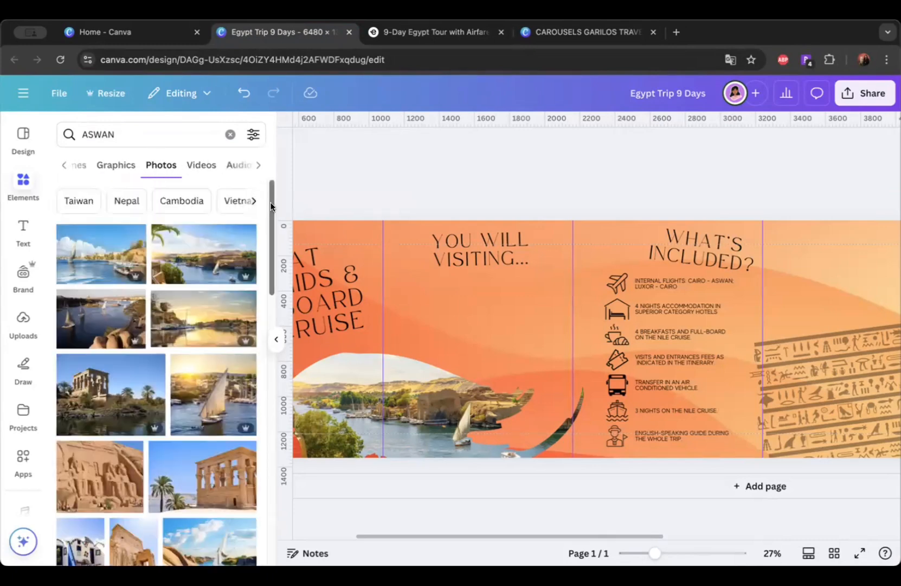
Step: Browse the Aswan photos and check the details of the rock temple, column ruins and Nile sailboat pictures
drag(271, 206, 272, 264)
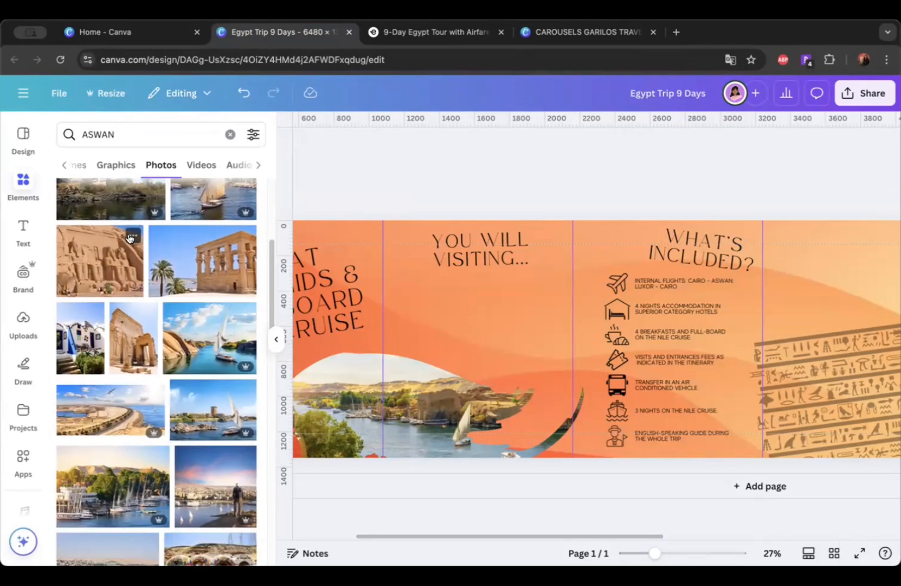
click(131, 233)
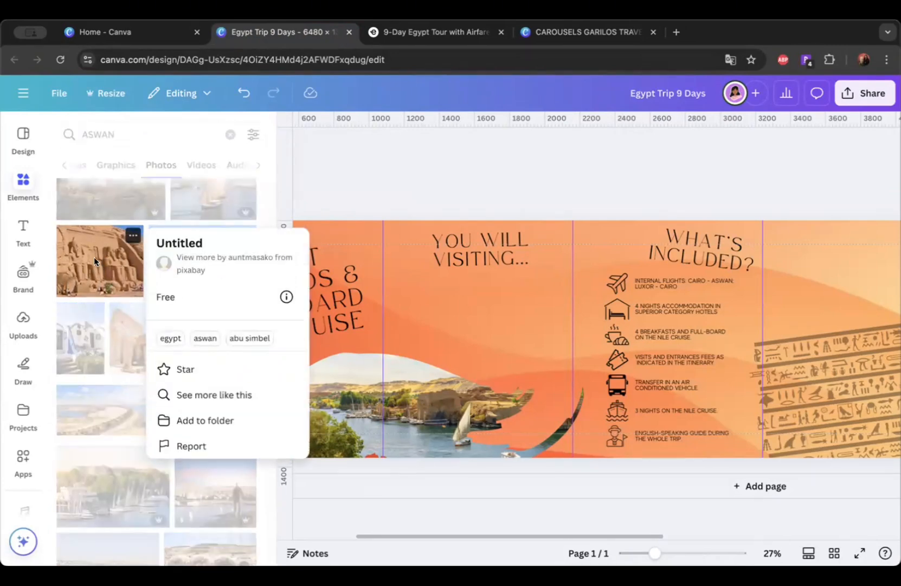
click(407, 163)
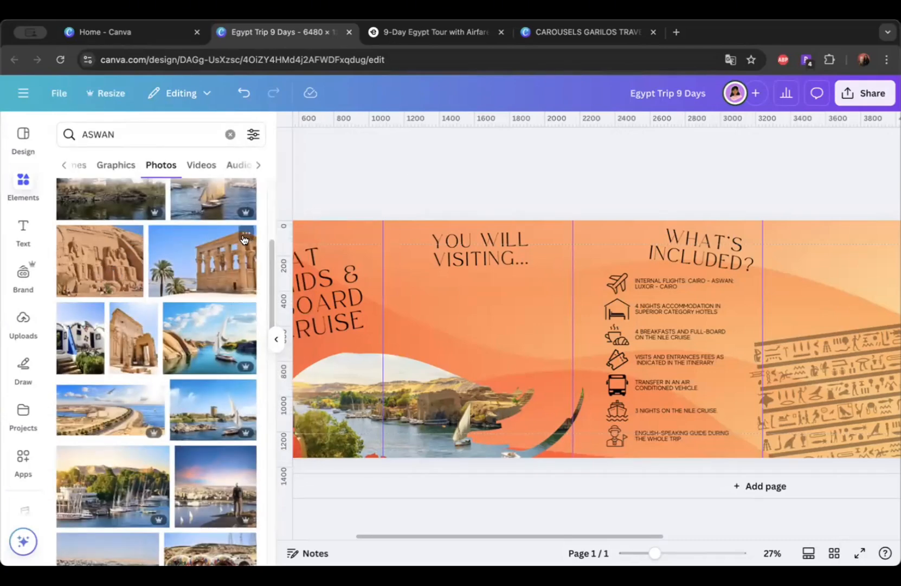
click(245, 237)
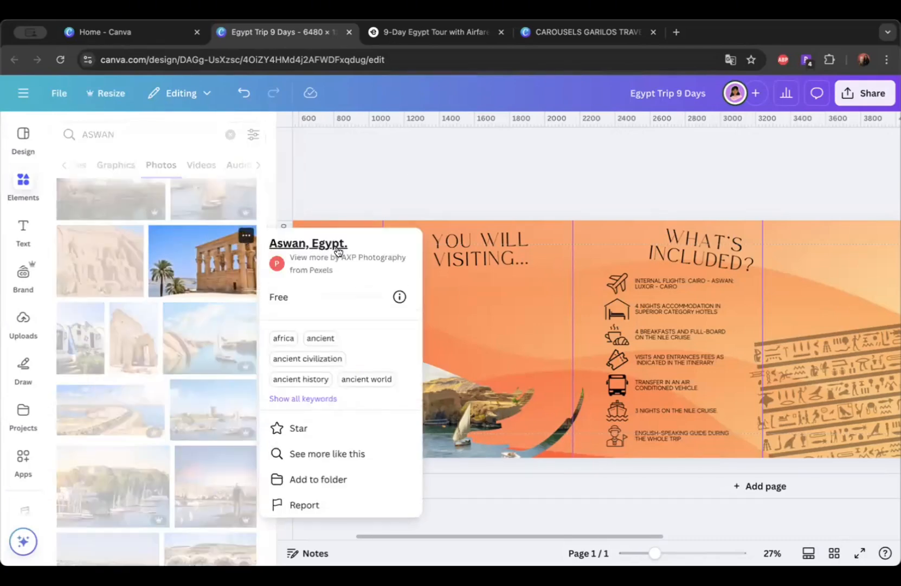
click(340, 173)
click(246, 313)
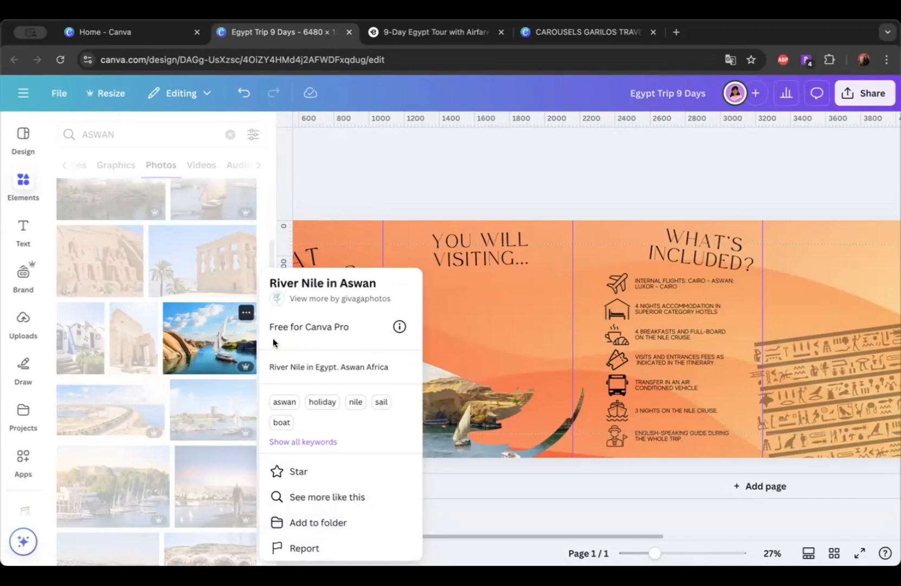
click(384, 201)
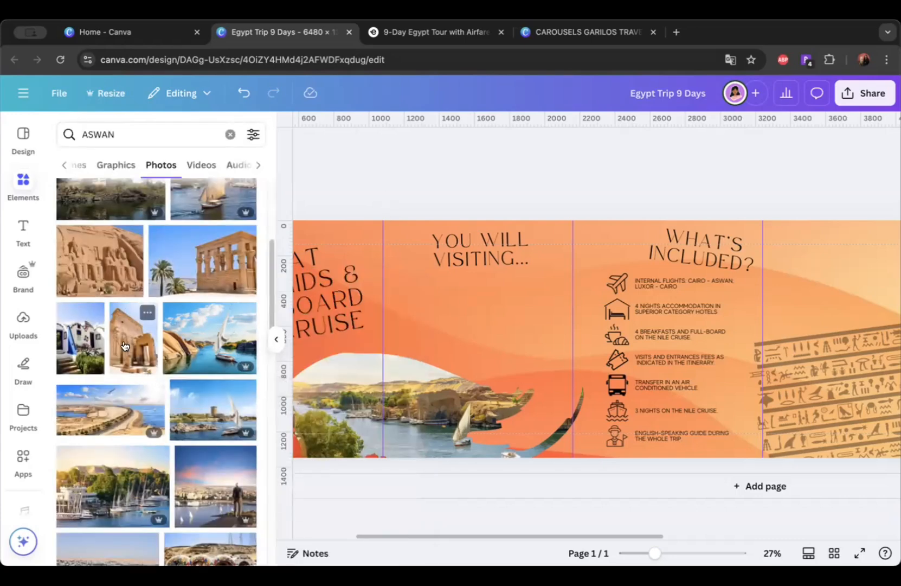
scroll(265, 294, down, 2)
drag(266, 293, 270, 337)
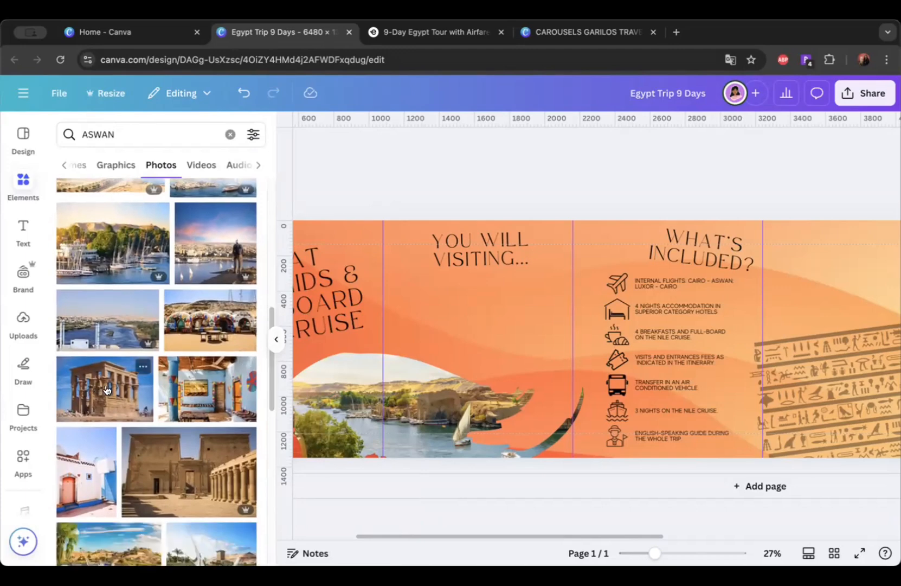
click(144, 367)
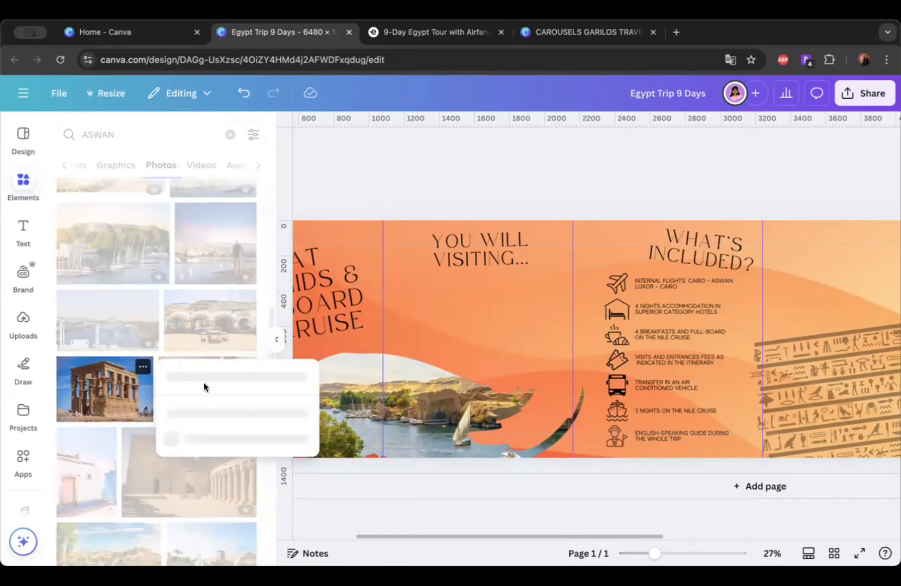
click(270, 274)
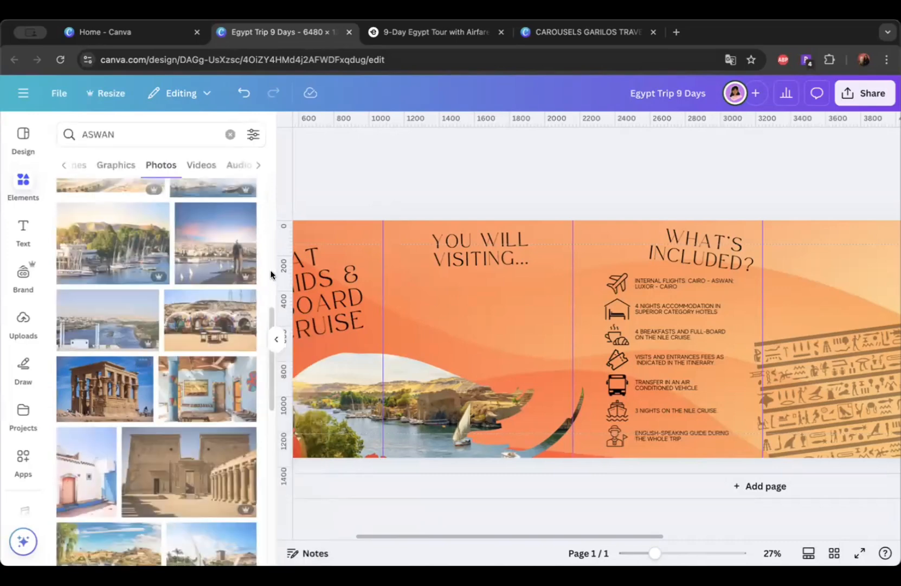
Step: Add the Aswan photo of a Nile sailboat beside rocks and delete the large river picture together with its brush-shaped frame
drag(270, 273, 269, 231)
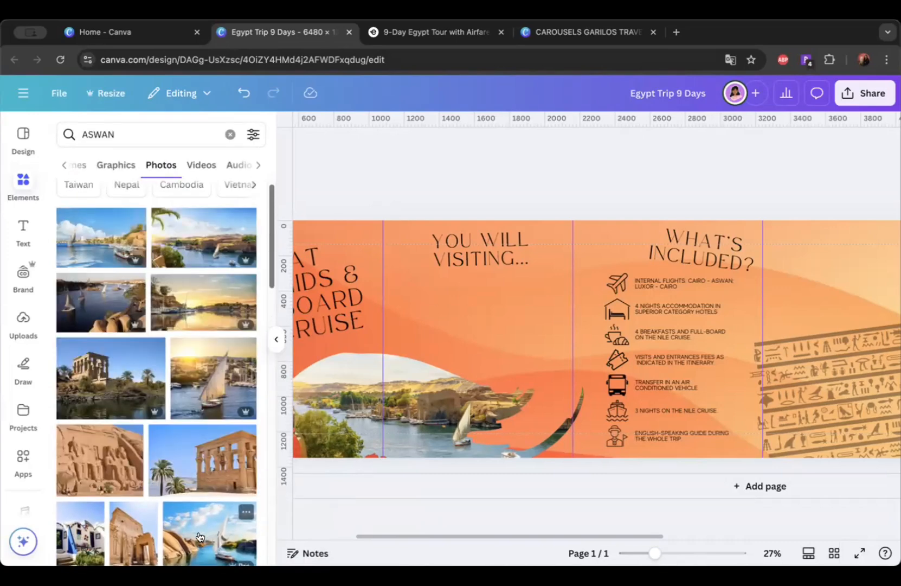
click(200, 537)
click(398, 402)
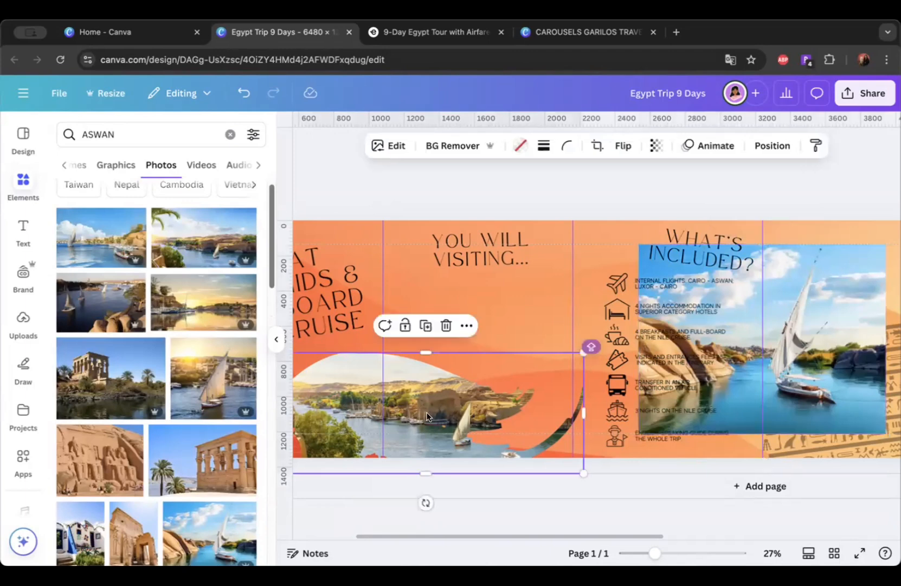
key(super+z)
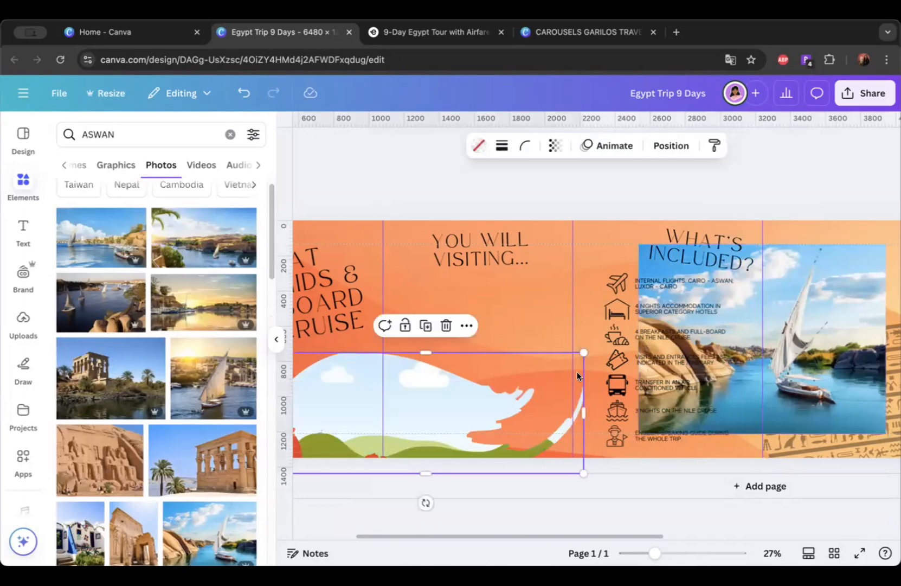
key(Delete)
Step: Move the sailboat photo beneath the "You will visiting..." heading and shrink it to a small picture
drag(808, 255, 525, 273)
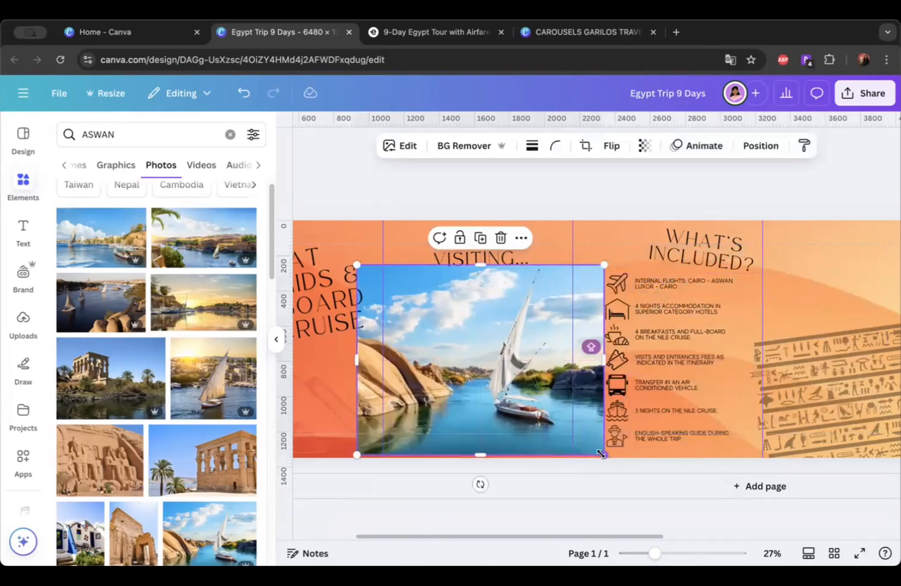
drag(610, 455, 454, 339)
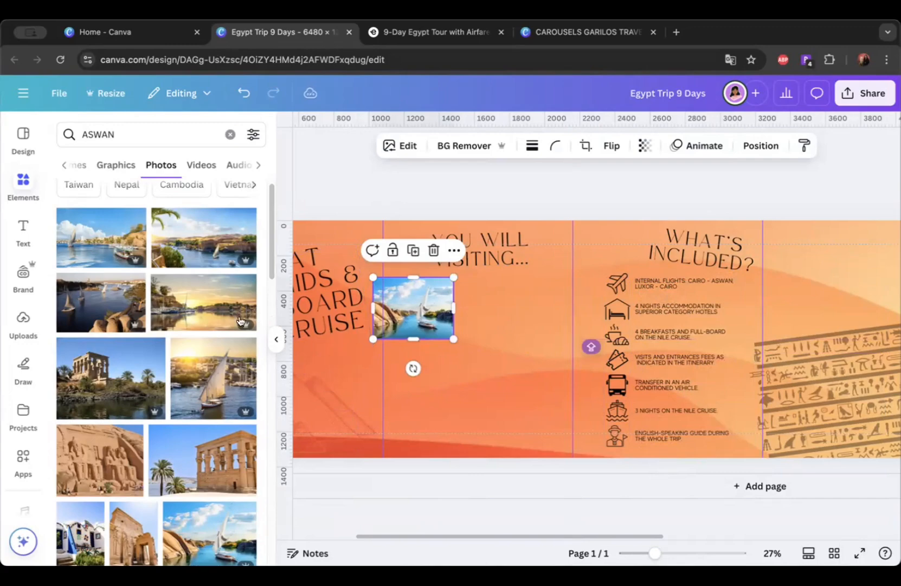
Step: Check the trip highlights on the 9-Day Egypt tour page, and search the design's photo library for "CAIRO"
click(414, 33)
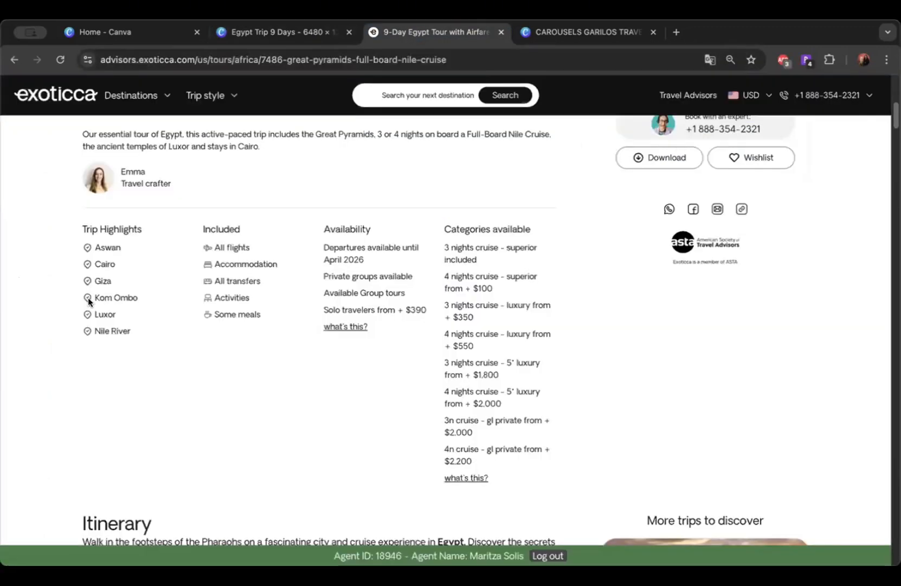
click(282, 32)
click(139, 132)
drag(139, 133, 76, 131)
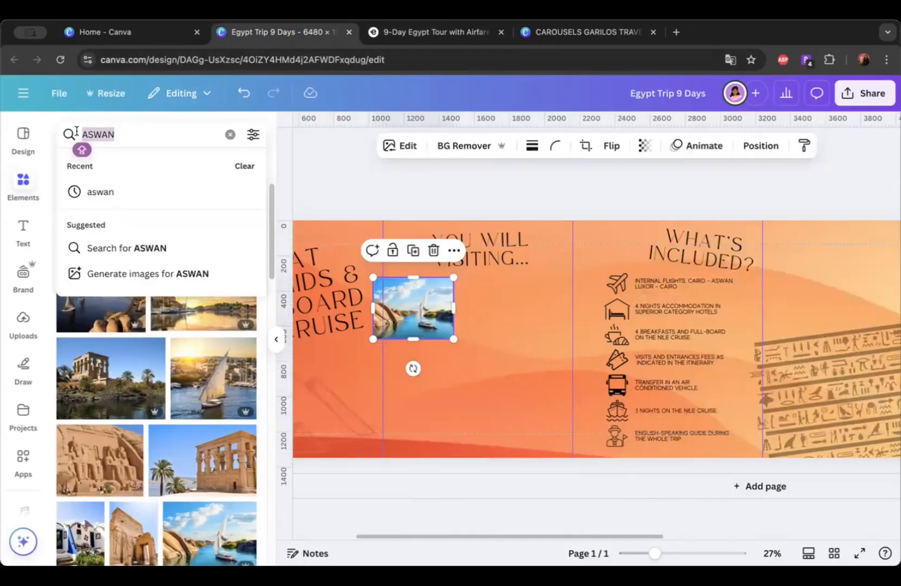
text(CAIRO)
key(Return)
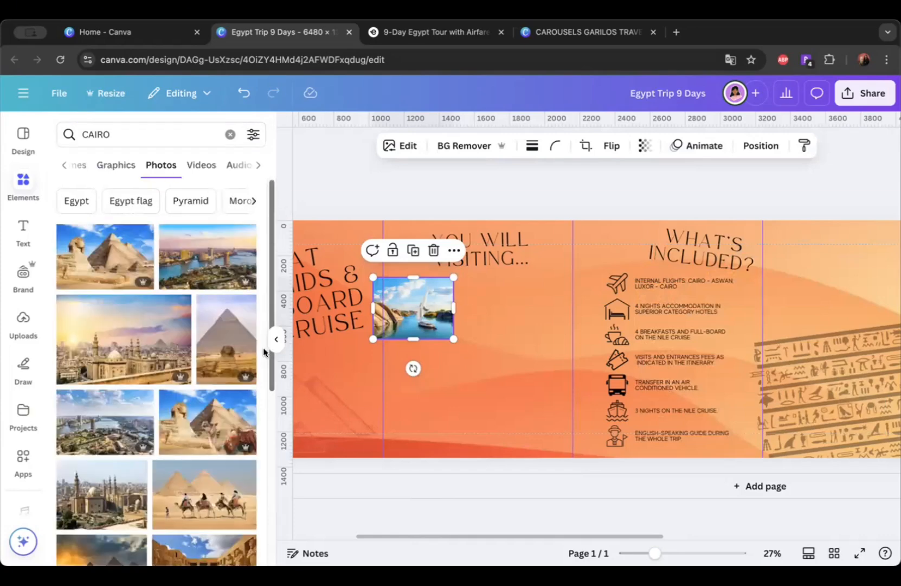
Step: Add the Cairo photo of a resting camel before the pyramids, shrink it and place it just below the sailboat photo
drag(271, 246, 271, 392)
click(224, 443)
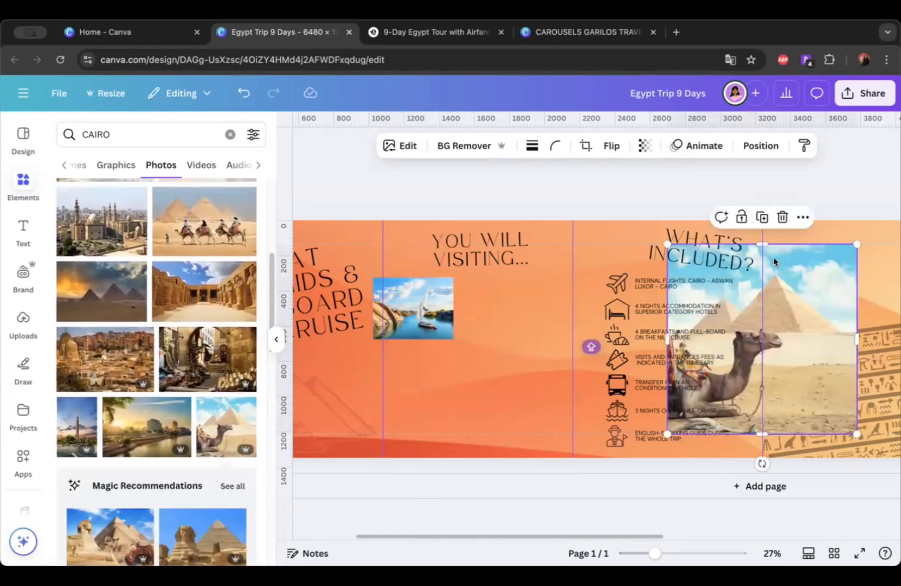
drag(799, 262, 527, 297)
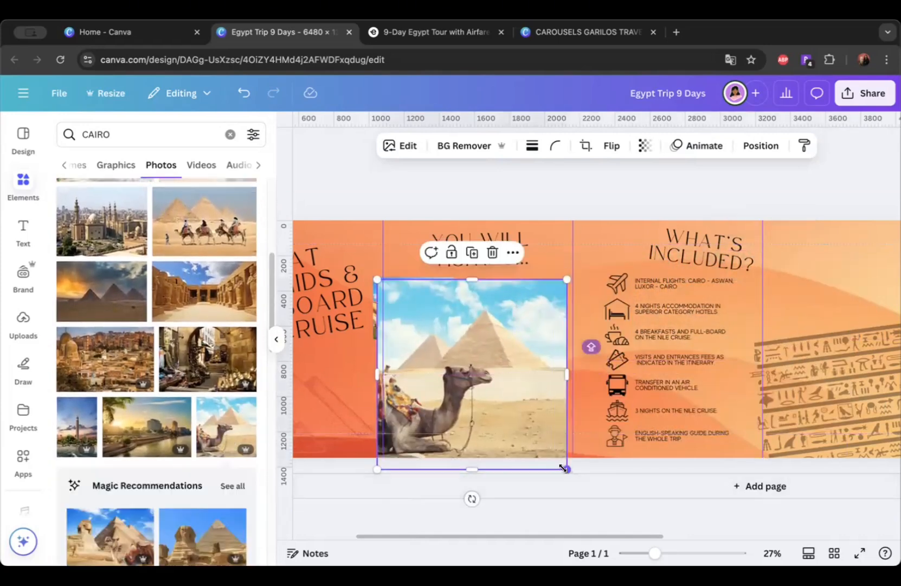
drag(565, 467, 477, 420)
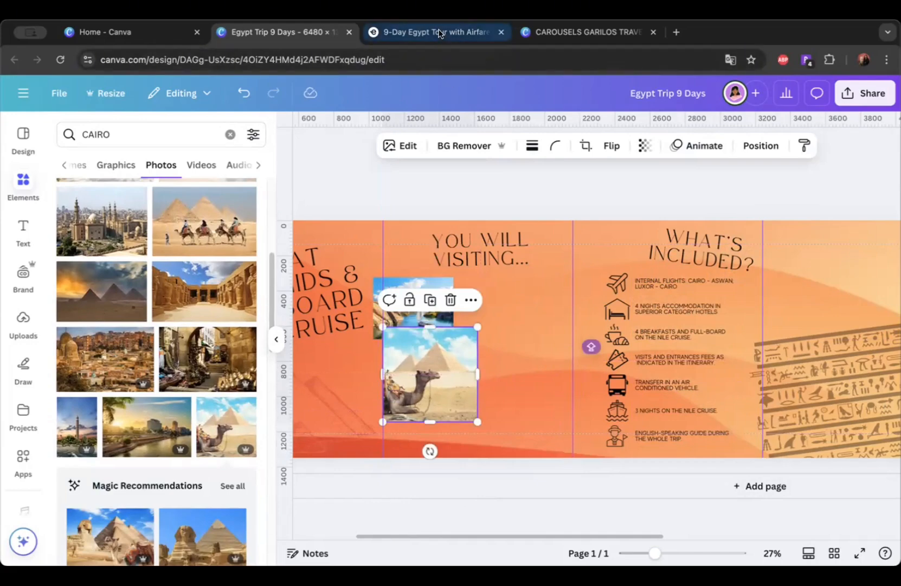
Step: Add the Cairo skyline photo with mosques at sunset, shrink it and place it beside the camel photo in the "You will visiting..." panel
click(418, 35)
click(283, 32)
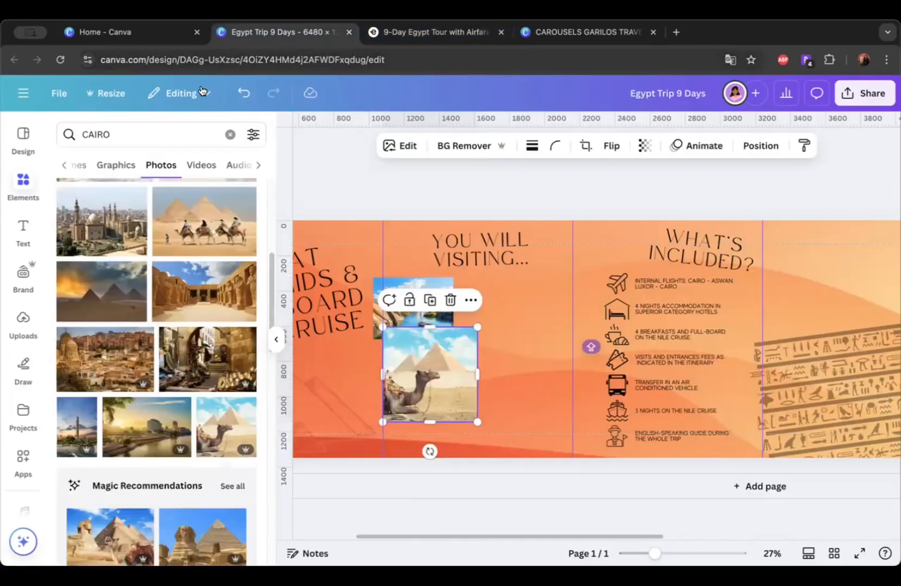
drag(269, 281, 272, 226)
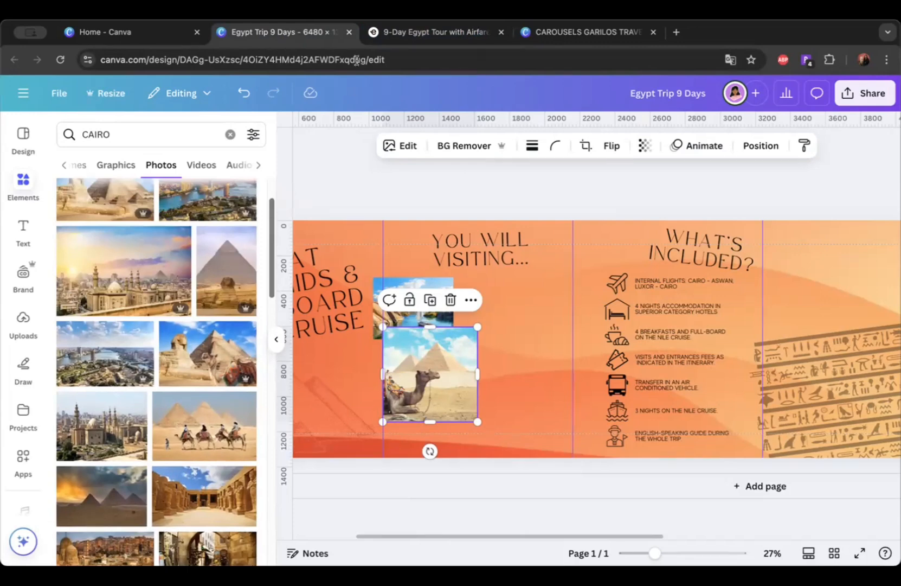
drag(270, 261, 270, 247)
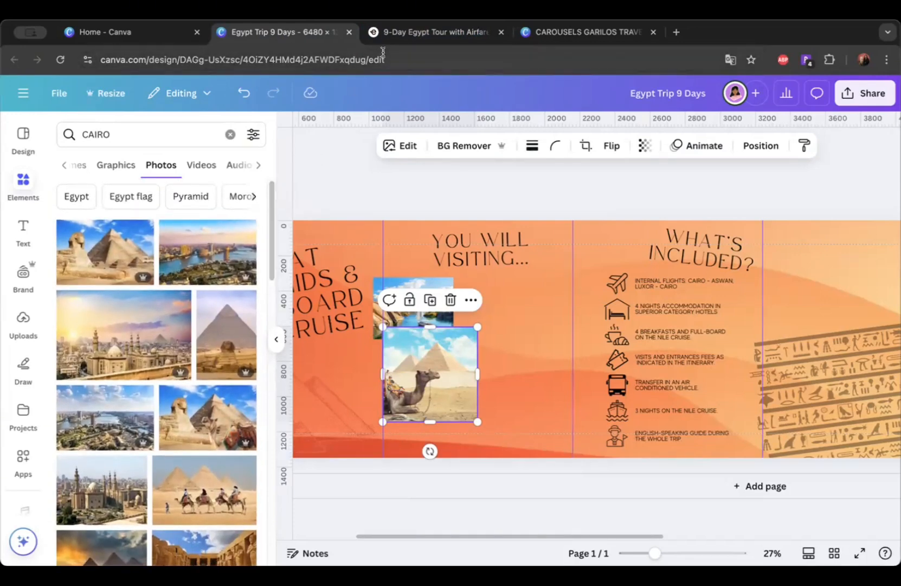
click(122, 344)
drag(827, 275, 527, 310)
drag(600, 285, 441, 389)
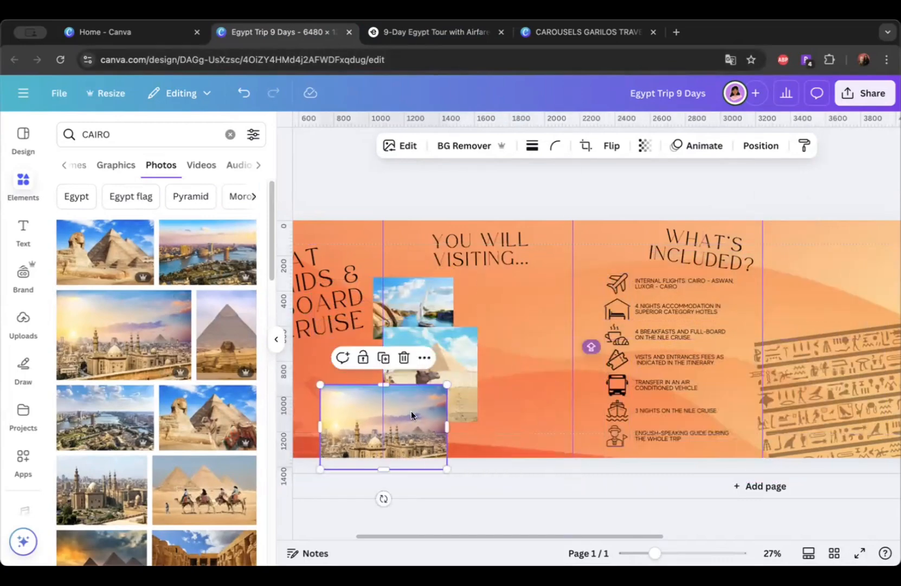
drag(416, 421, 532, 349)
Step: Copy "Kom Ombo" from the tour page's trip highlights and search the design's photo library for it
click(409, 33)
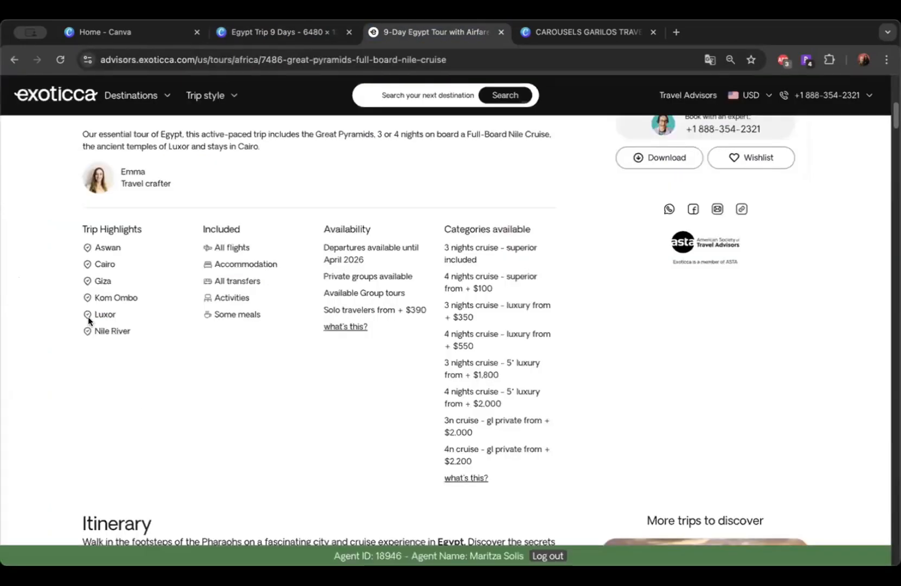
drag(137, 299, 96, 299)
right_click(112, 297)
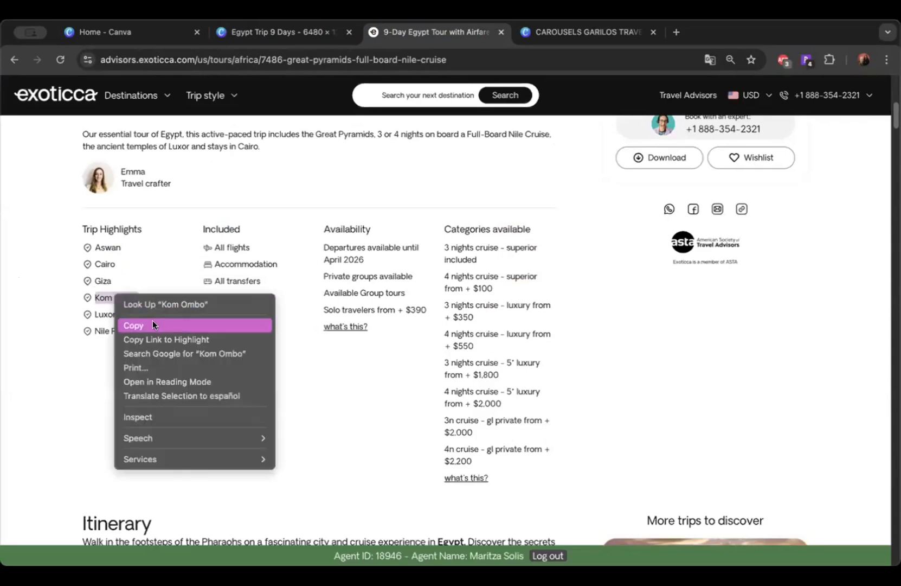
click(151, 319)
click(293, 32)
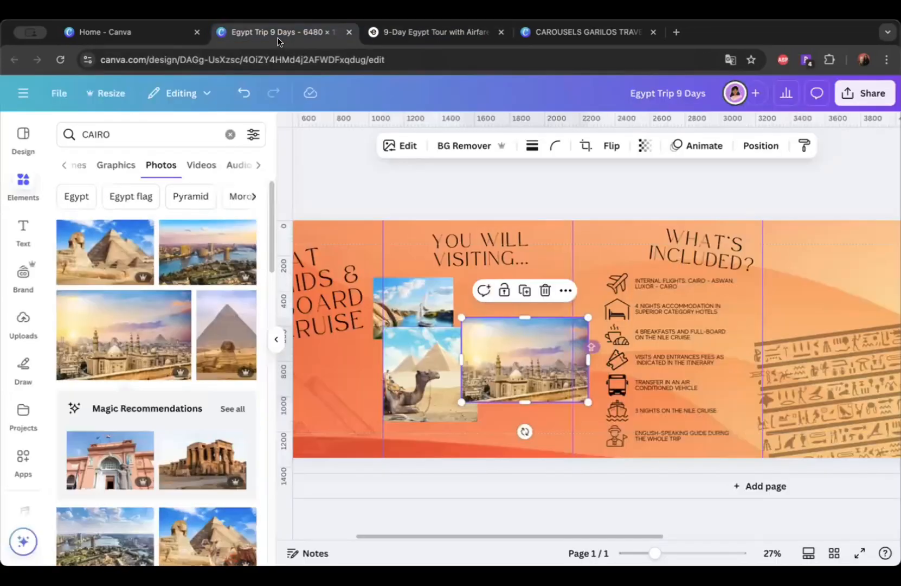
double_click(138, 123)
key(ctrl+v)
key(Return)
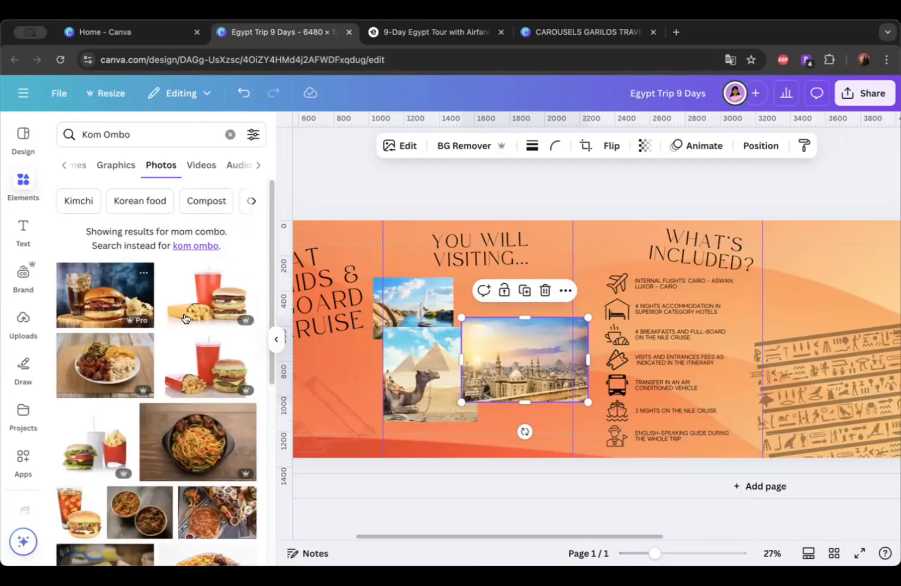
Step: Review the tour page's 4th Day: Aswan - Kom Ombo entry and the Highlights of Kom Ombo Tour pictures for a usable temple image
click(445, 30)
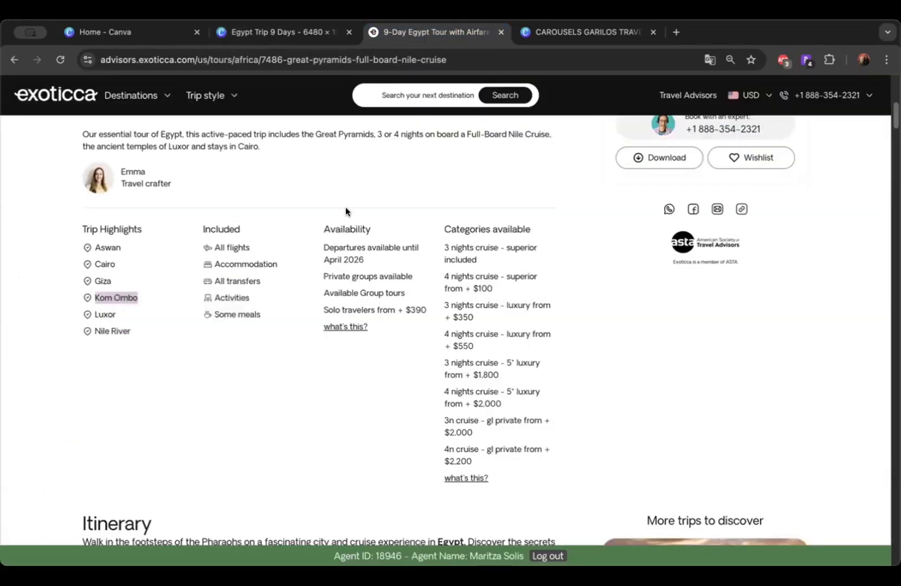
click(299, 364)
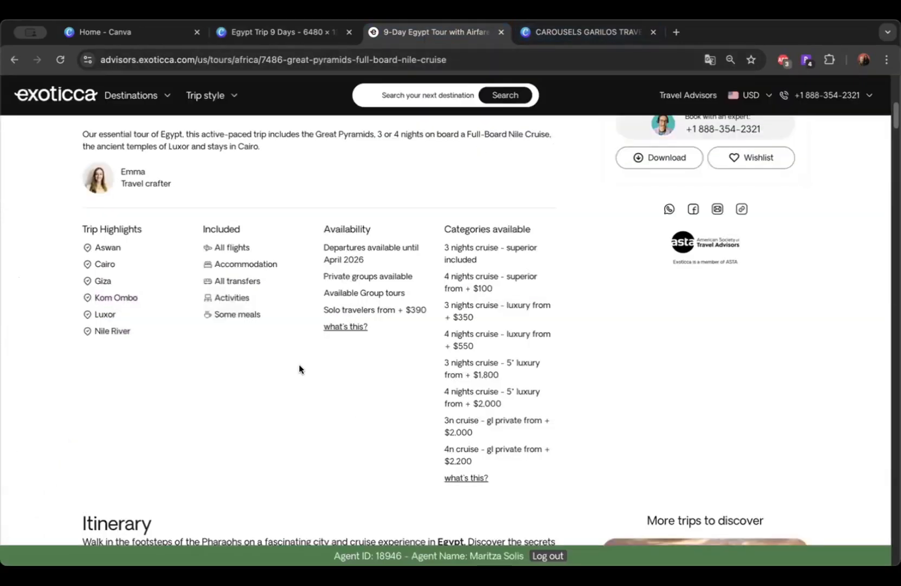
scroll(300, 365, down, 10)
scroll(301, 367, down, 20)
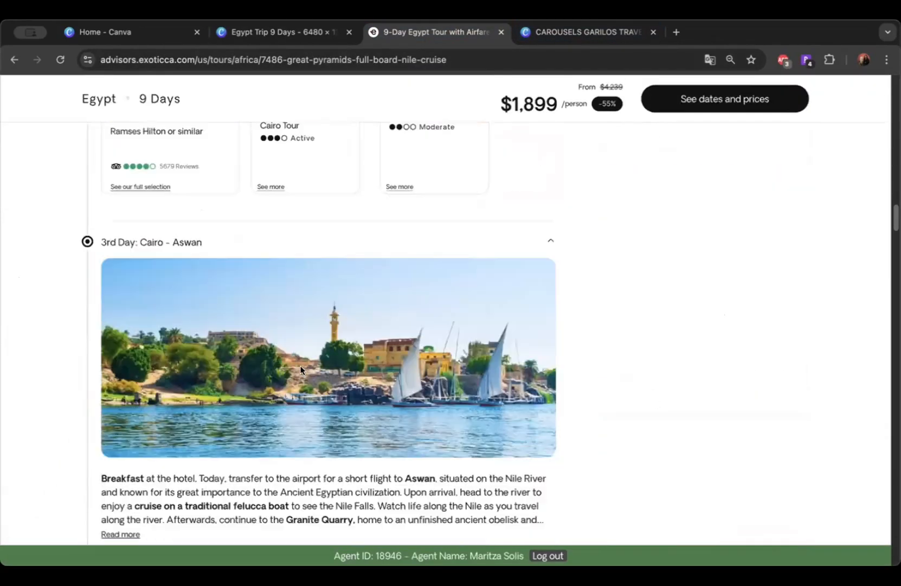
scroll(340, 345, down, 5)
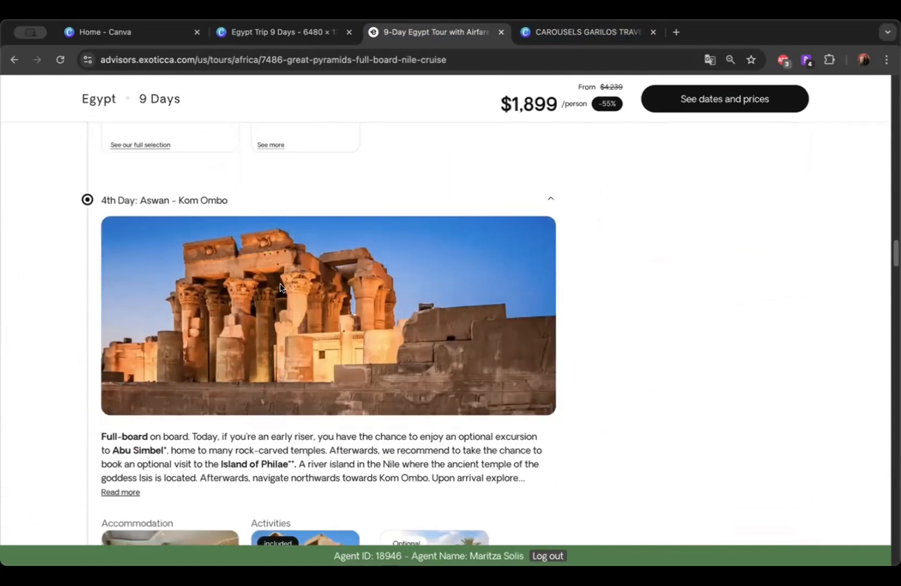
scroll(312, 443, up, 1)
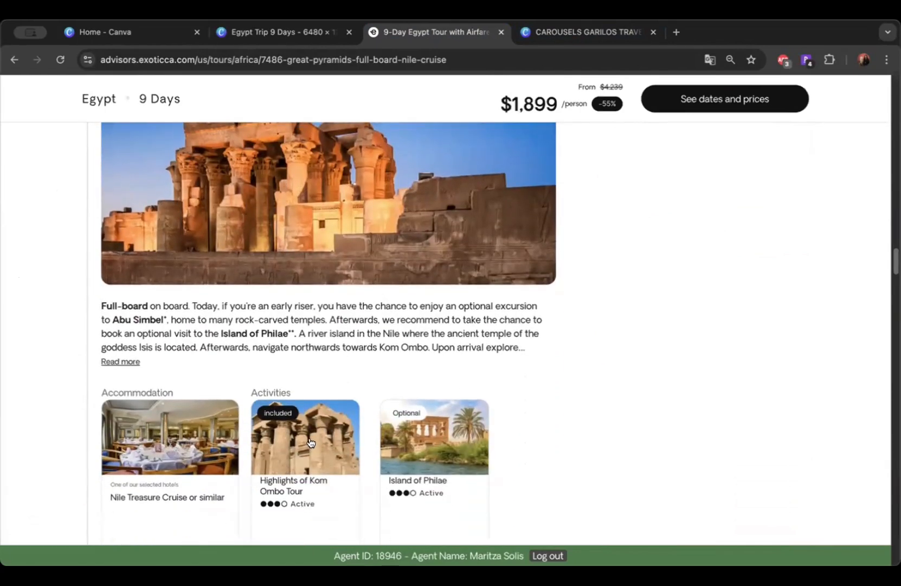
scroll(350, 179, up, 3)
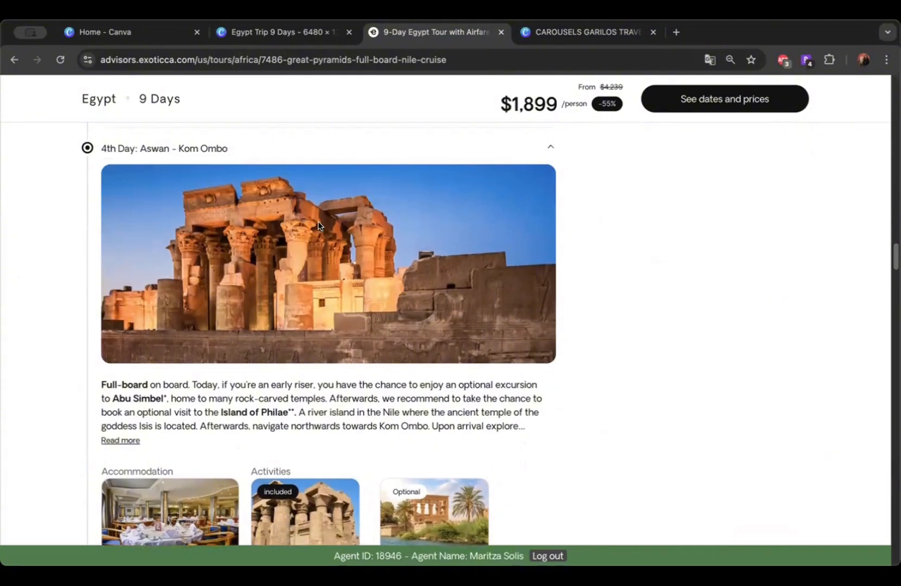
scroll(306, 513, down, 2)
click(308, 462)
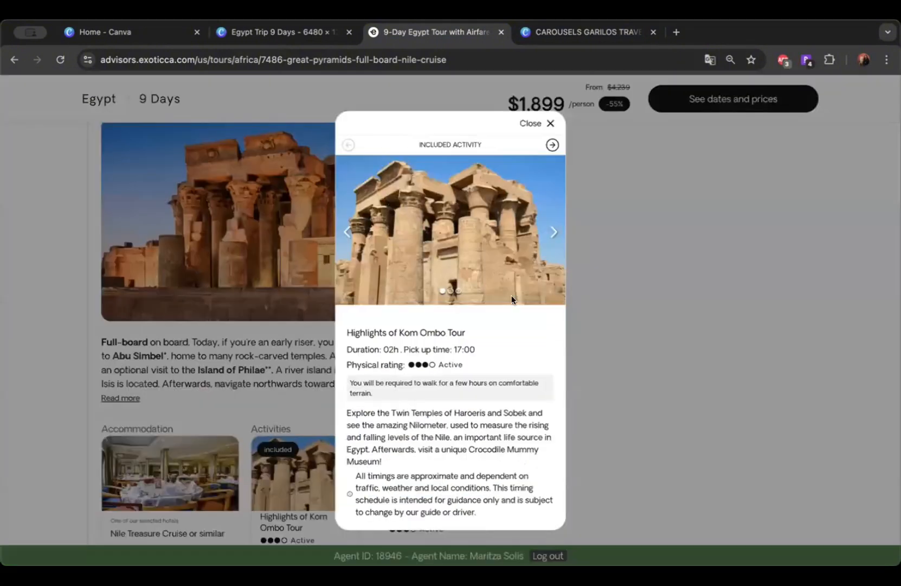
click(554, 233)
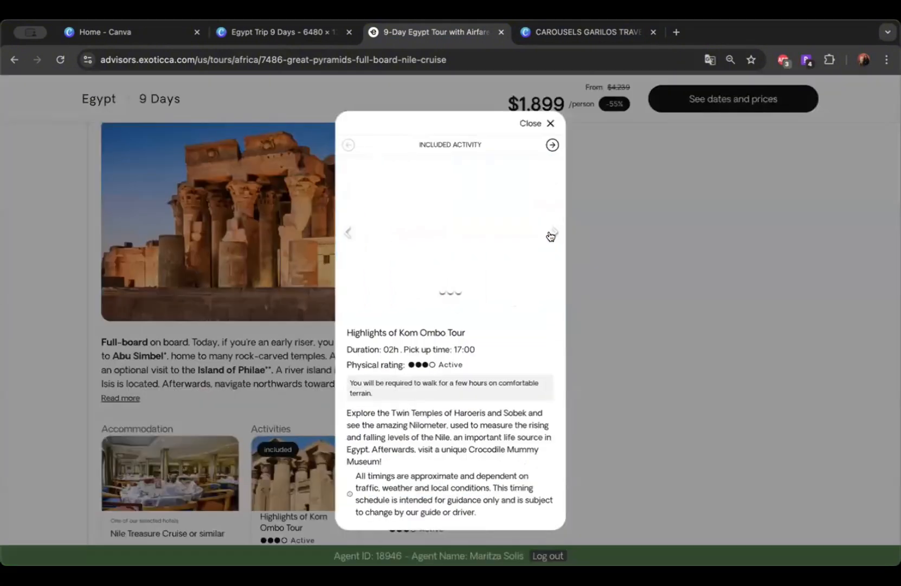
click(554, 233)
click(609, 232)
Step: Copy the main Kom Ombo temple image from the tour page and paste it into the Egypt Trip 9 Days design
right_click(309, 198)
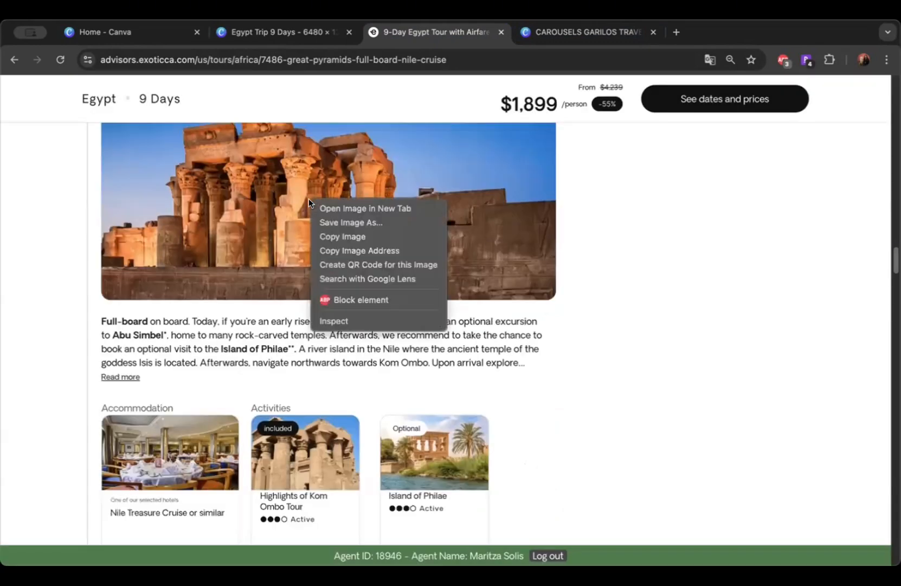
click(353, 234)
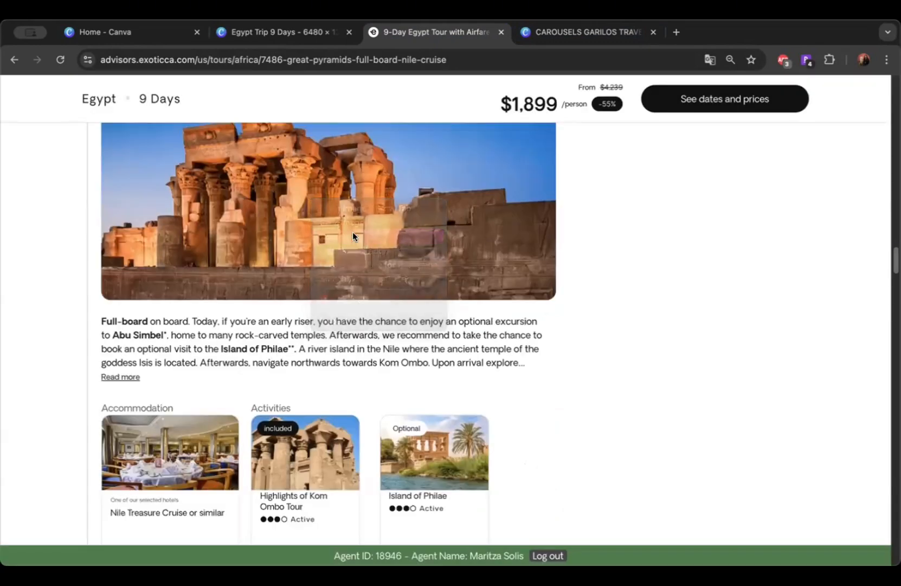
click(293, 32)
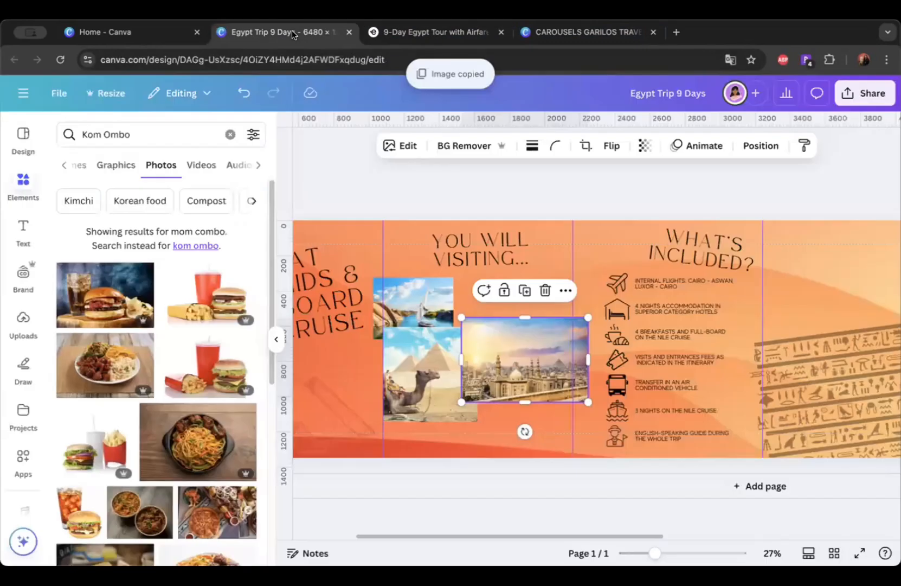
click(401, 187)
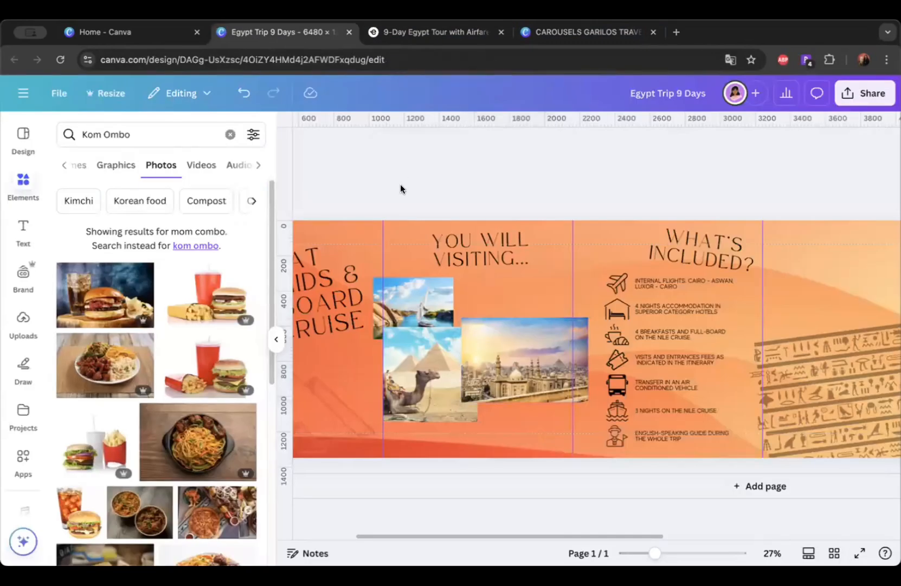
key(super+v)
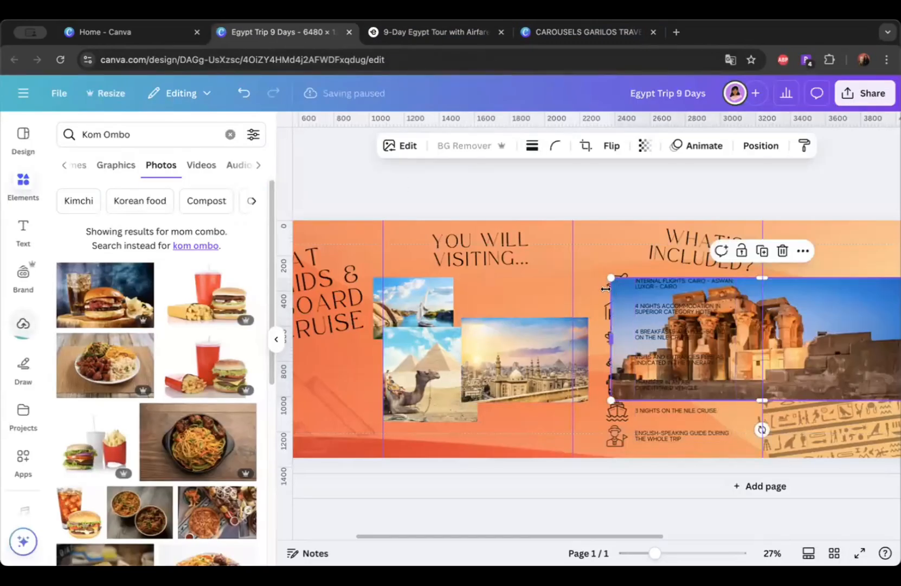
Step: Shrink the Kom Ombo temple photo and position it low in the "You will visiting..." panel, over the lower part of the Cairo photos
drag(618, 295, 350, 309)
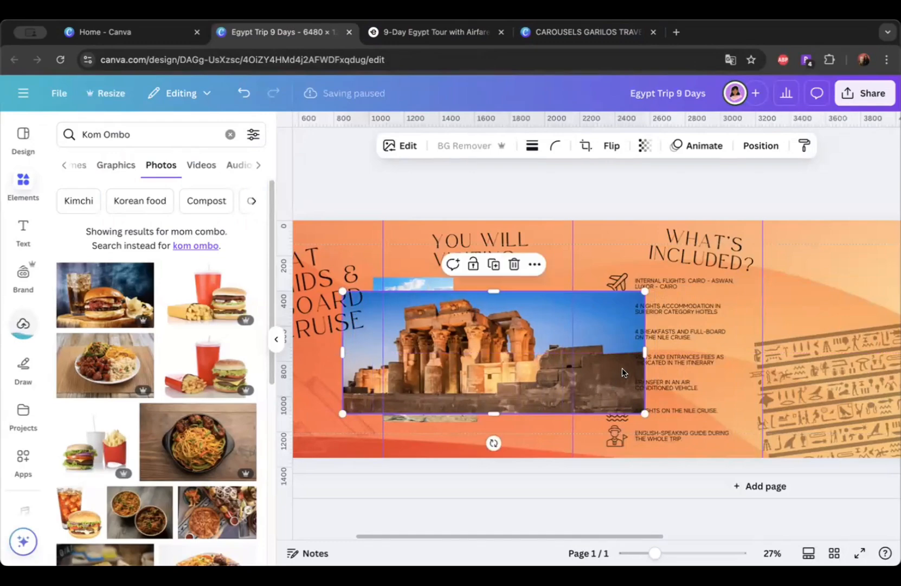
drag(643, 411, 519, 362)
drag(434, 328, 497, 411)
Step: Check the tour page's trip highlights for the next destination and search the design's photo library for "luxor"
click(434, 33)
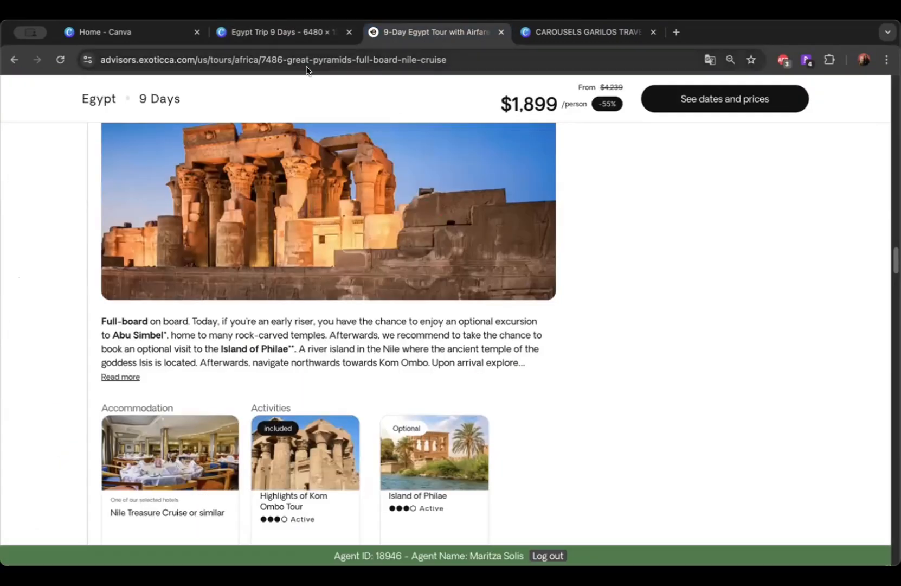
scroll(434, 181, up, 15)
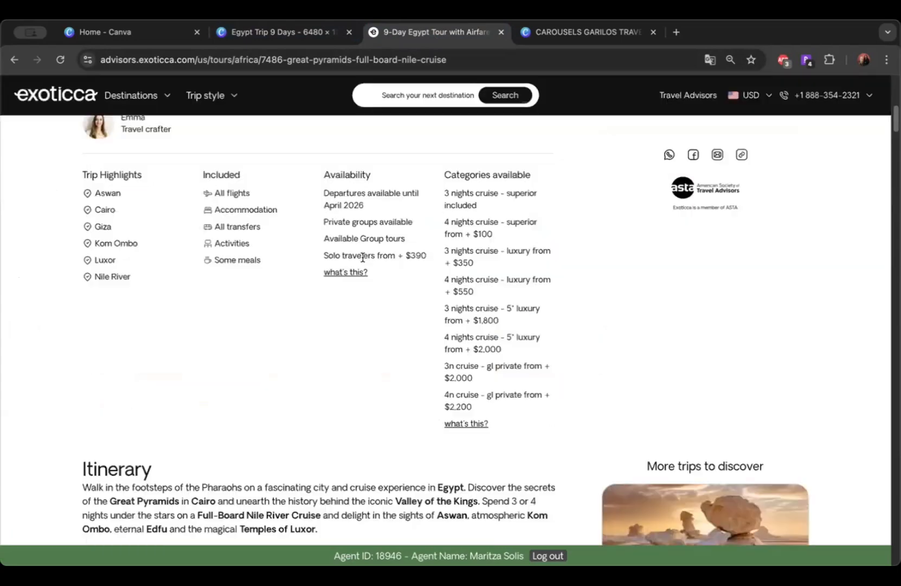
scroll(363, 257, up, 3)
scroll(112, 421, down, 1)
click(286, 32)
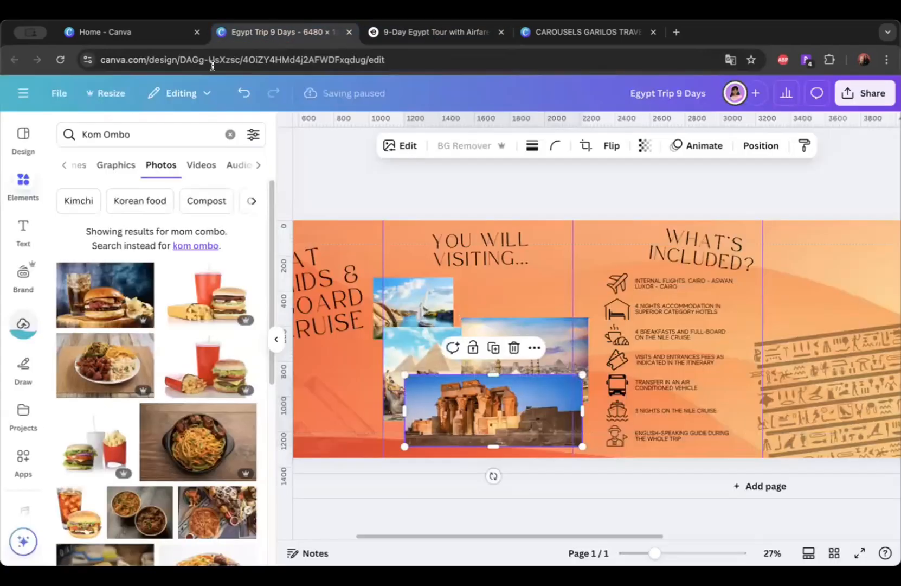
drag(156, 129, 78, 125)
text(luxor)
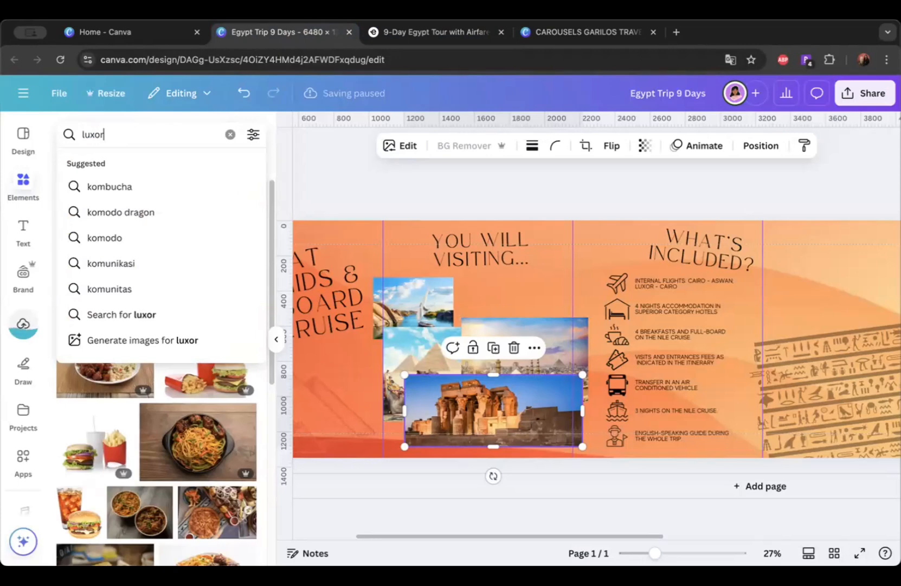
key(Return)
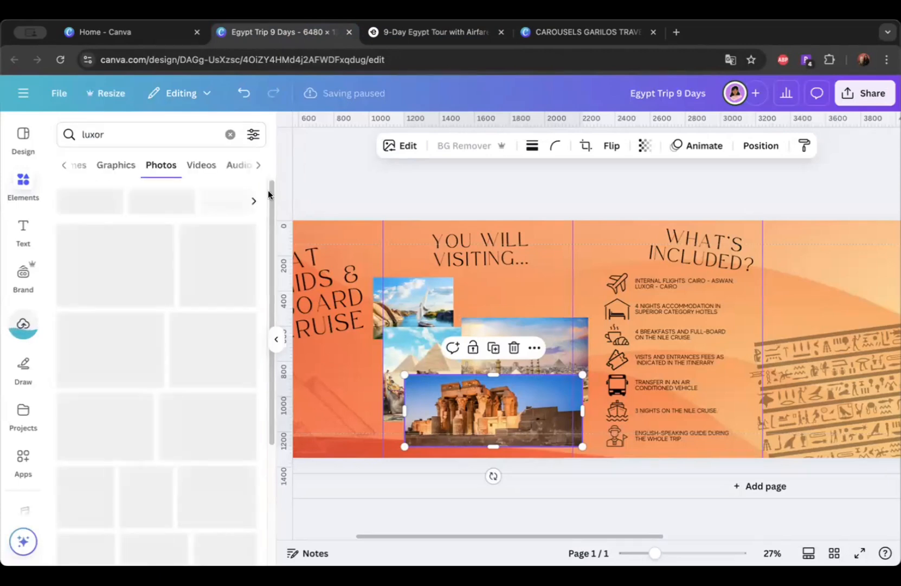
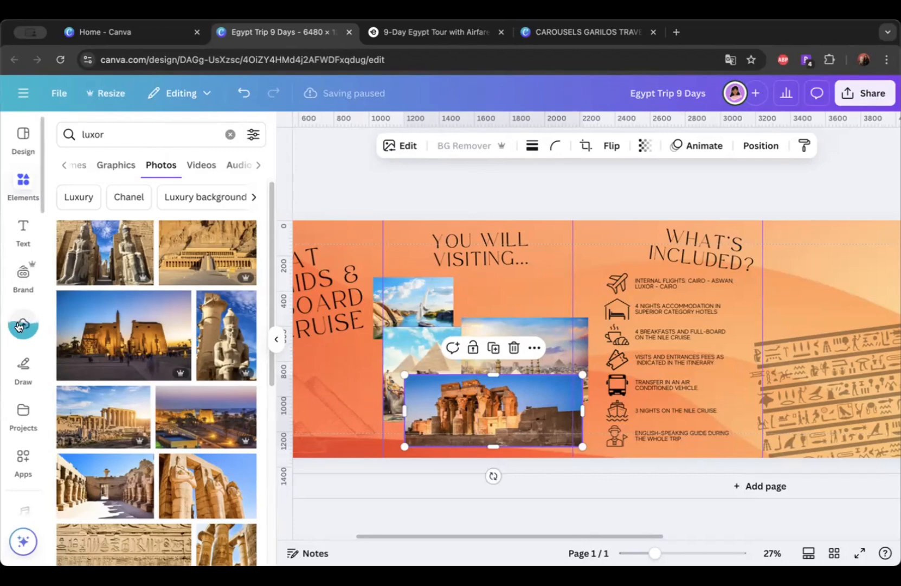
mouse_move(273, 206)
mouse_down()
mouse_move(271, 222)
mouse_move(272, 209)
mouse_up()
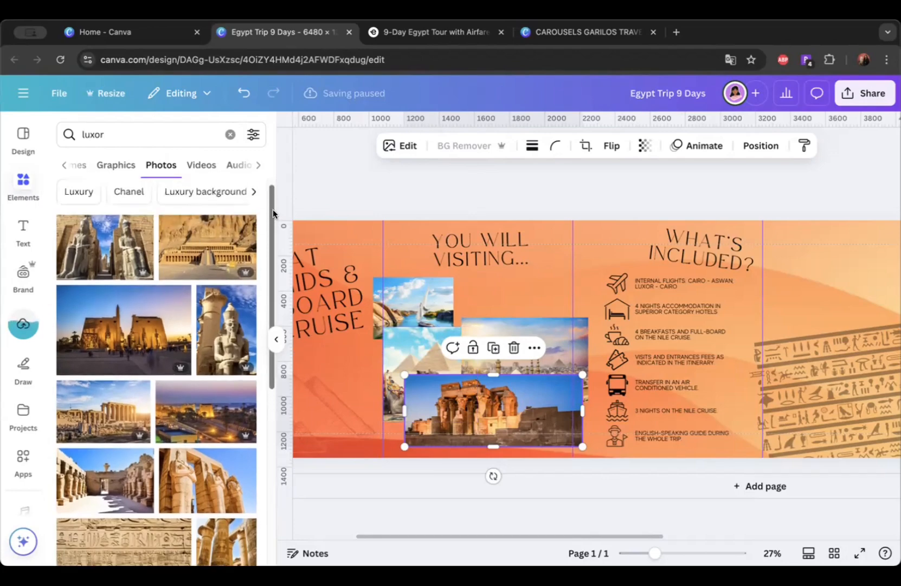
Step: Review the tour page's 5th to 7th Day Luxor entries and the Visit to the Karnak Temple Complex pictures for a usable image
click(442, 31)
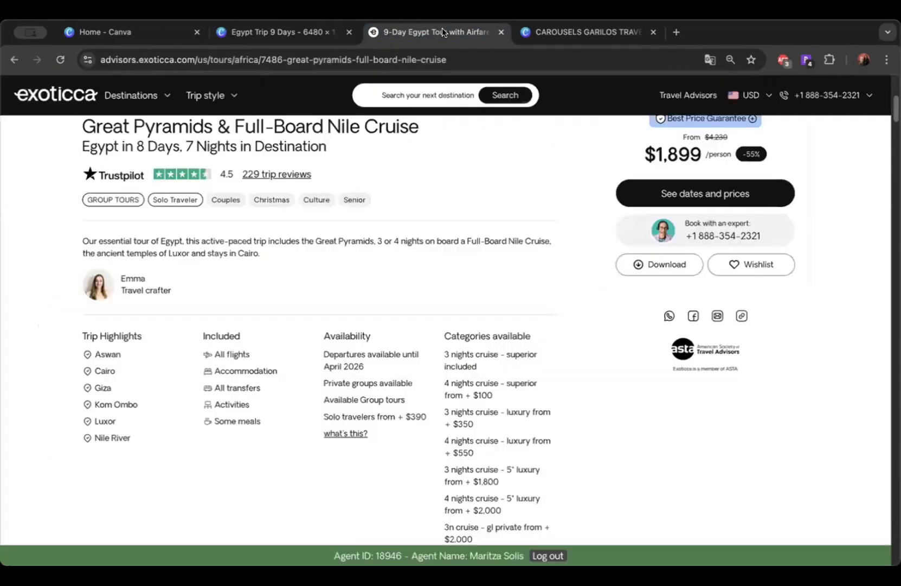
scroll(166, 422, down, 20)
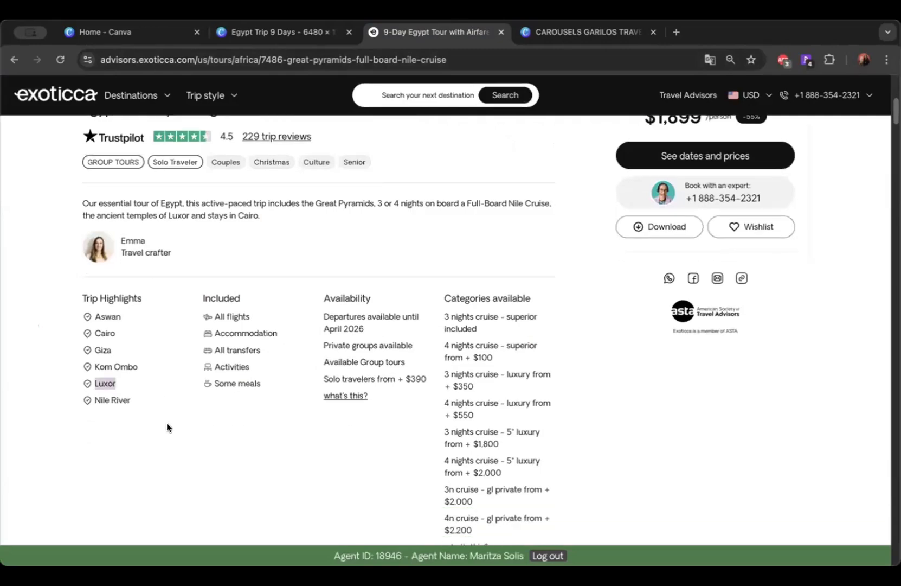
scroll(168, 428, down, 5)
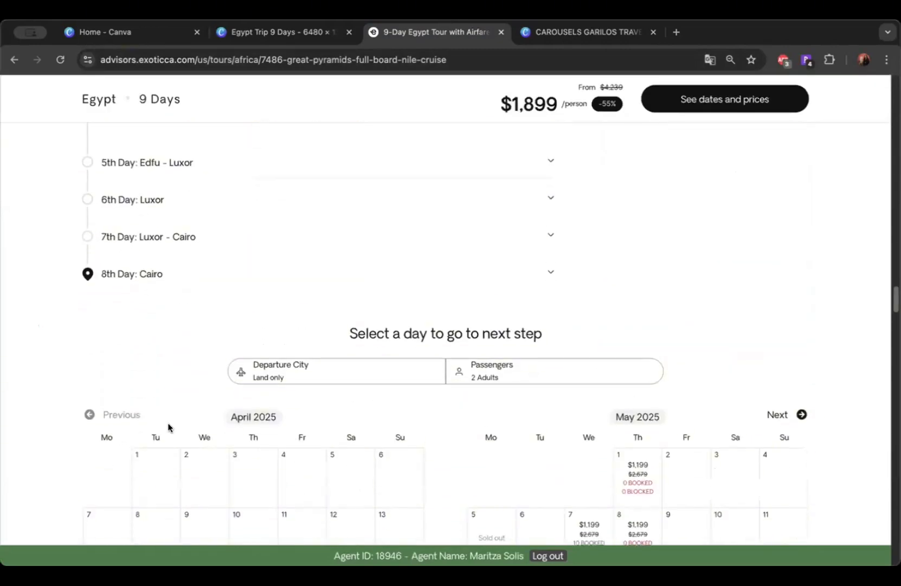
scroll(167, 427, up, 2)
click(184, 201)
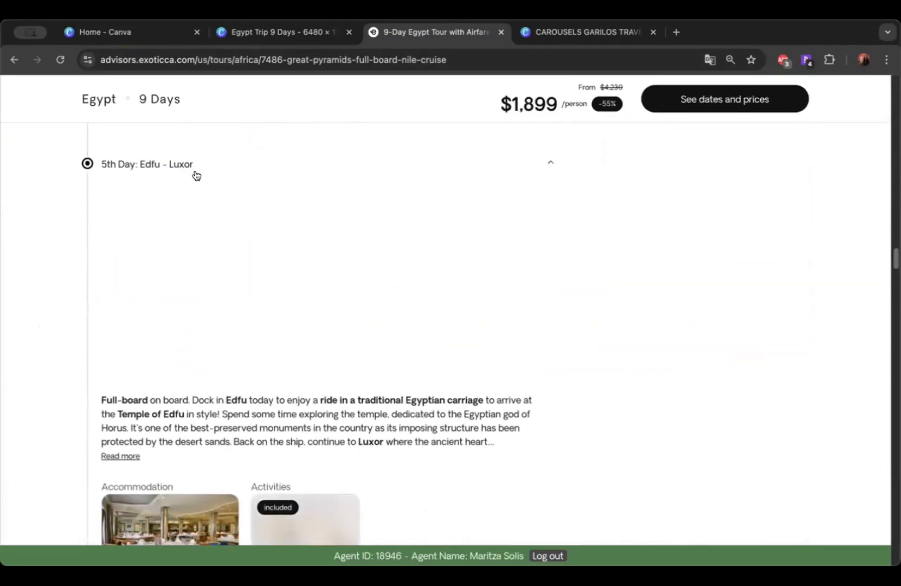
click(198, 166)
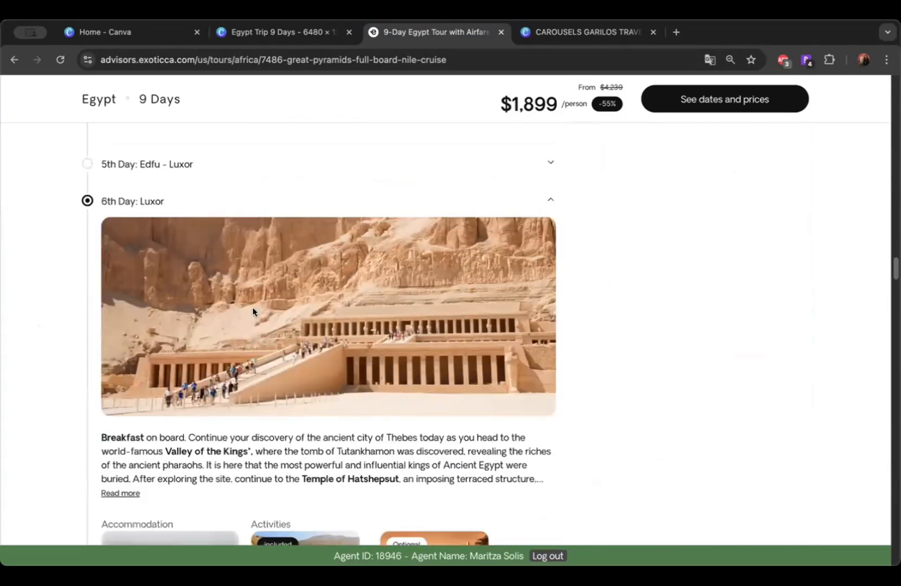
scroll(321, 344, down, 3)
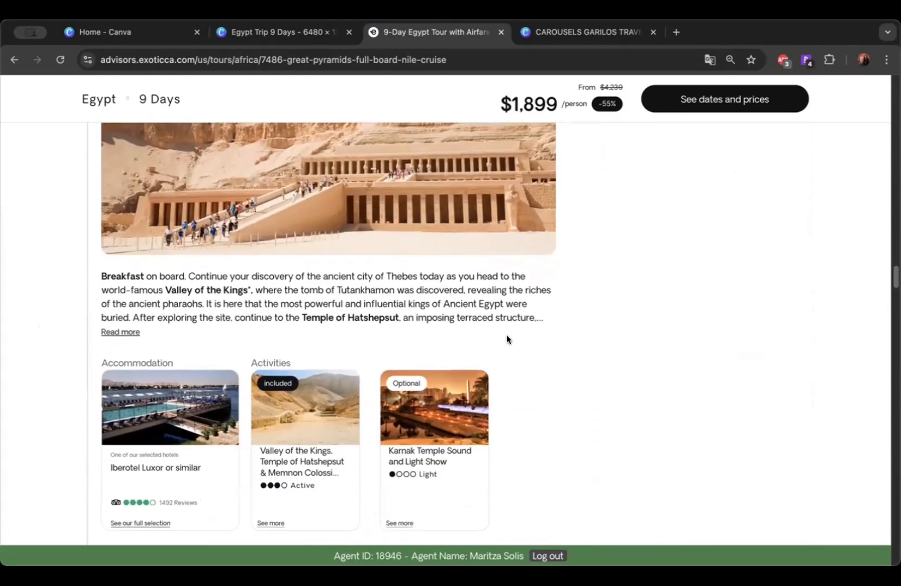
scroll(545, 350, down, 7)
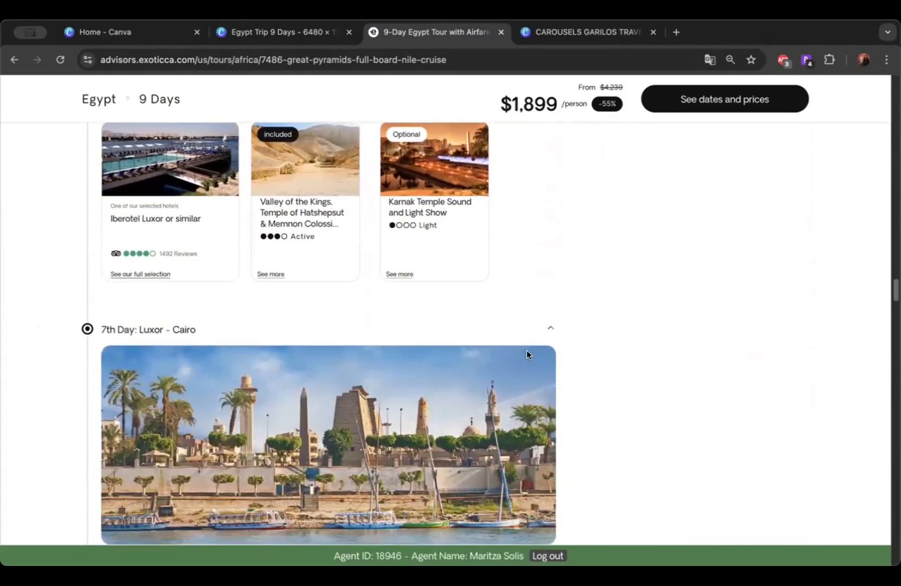
scroll(200, 446, down, 5)
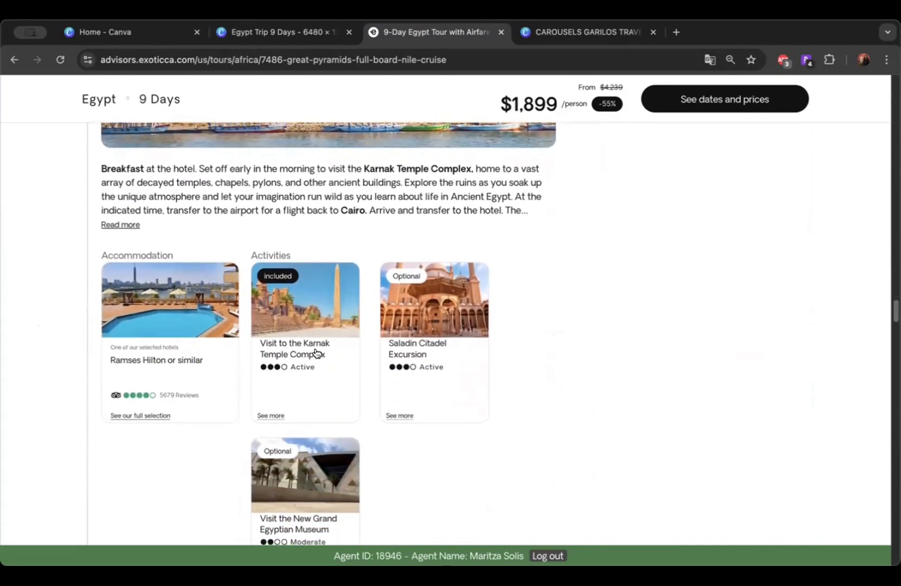
click(313, 319)
click(552, 232)
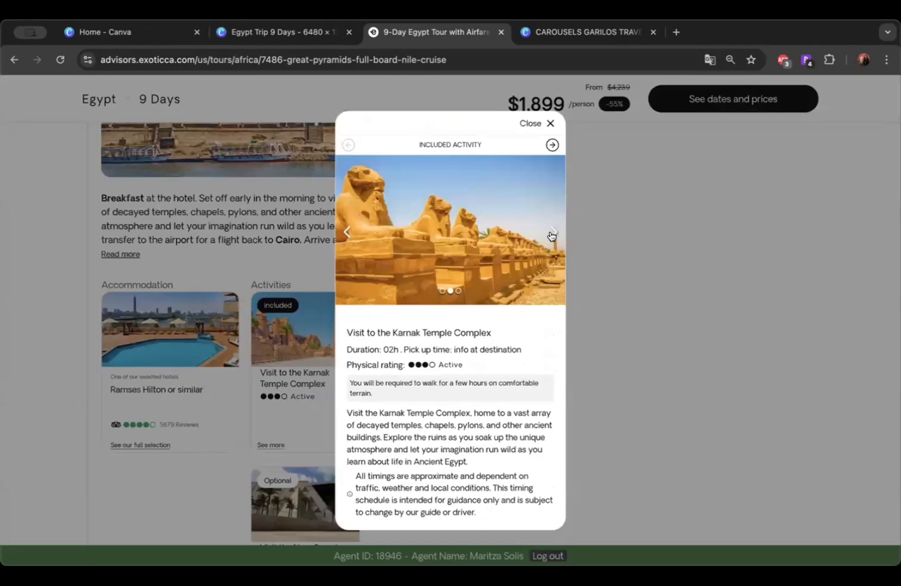
click(553, 233)
Step: Compare the Luxor Temple photos in the library with the pictures of the tour page's 6th Day: Luxor entry
click(310, 35)
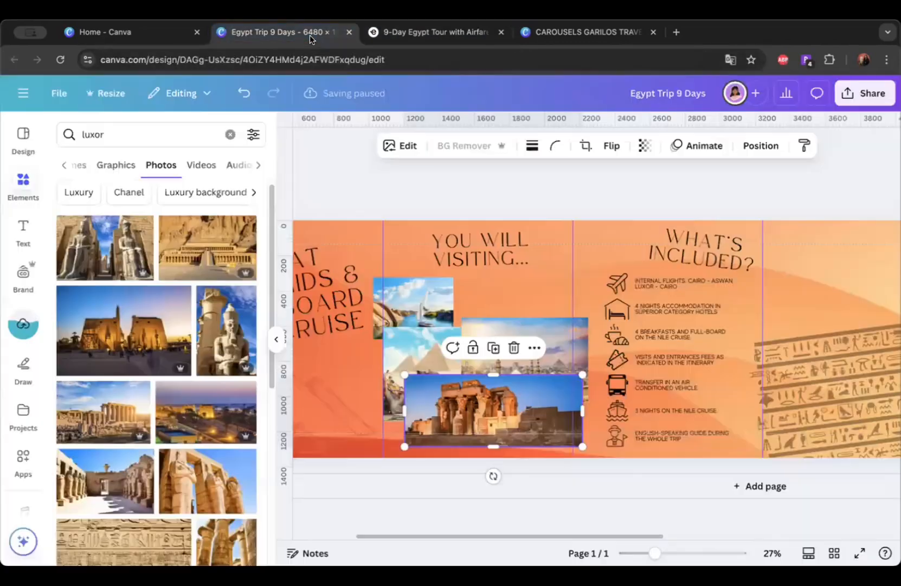
scroll(163, 352, down, 1)
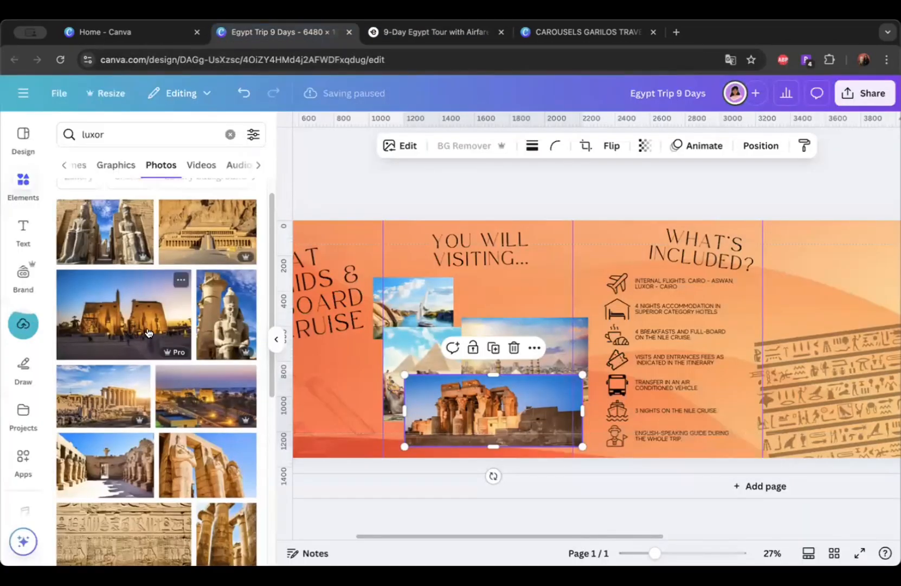
scroll(151, 334, up, 1)
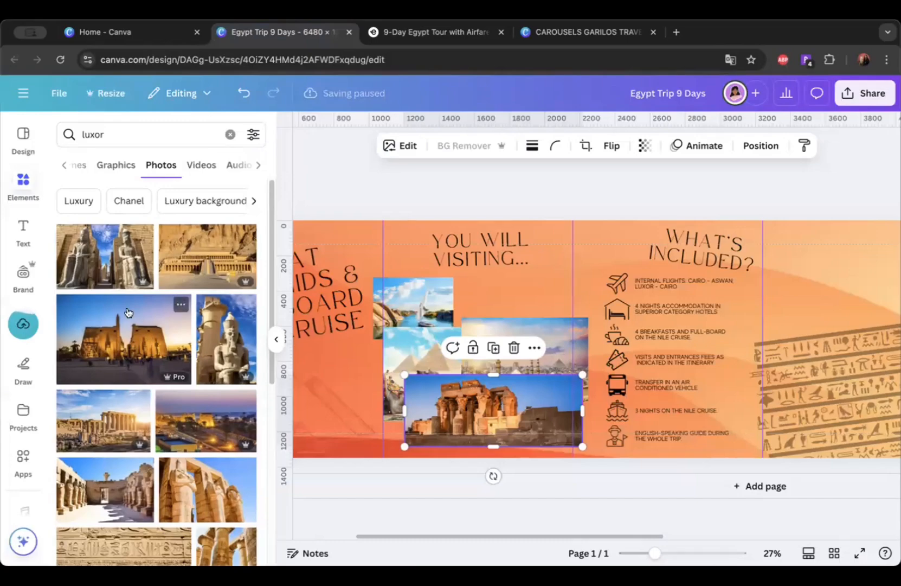
click(143, 234)
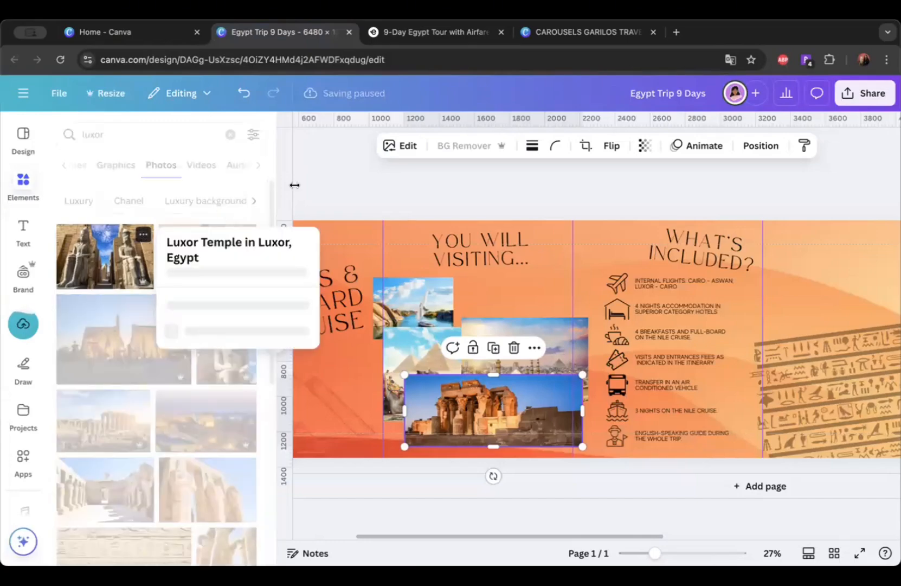
click(421, 33)
click(613, 254)
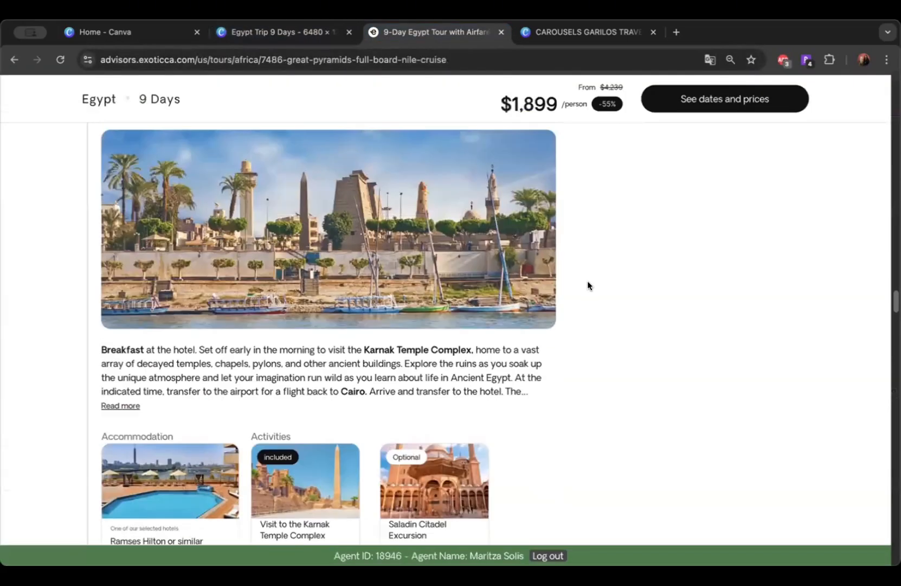
scroll(585, 282, up, 10)
scroll(581, 291, down, 3)
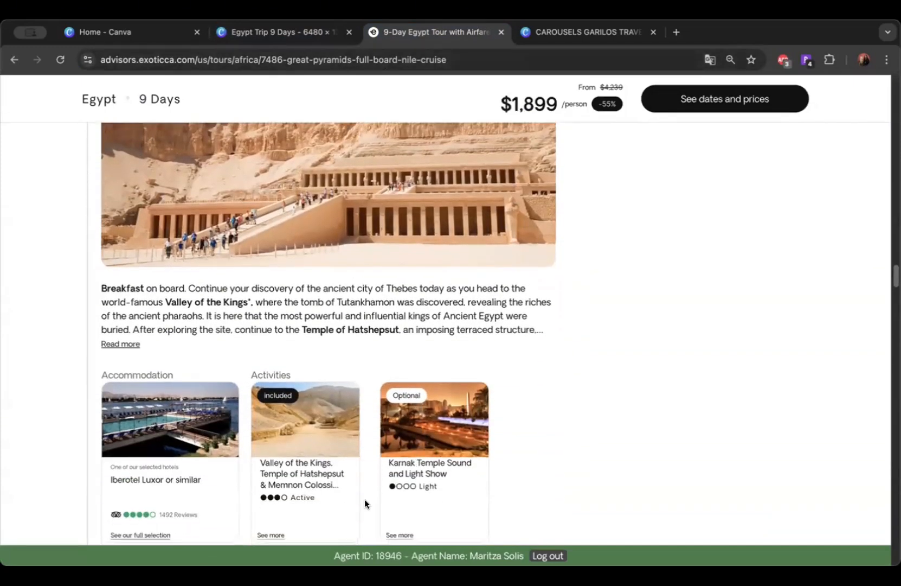
scroll(361, 494, down, 1)
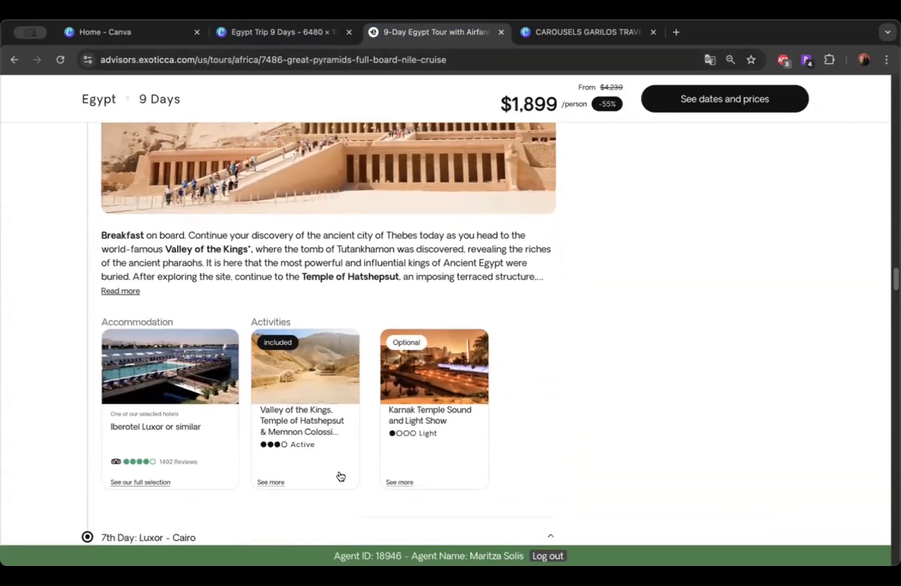
Step: Add the Luxor Temple photo with the two seated statues to the design and place it over the "You will visiting..." panel
click(307, 37)
drag(105, 265, 732, 294)
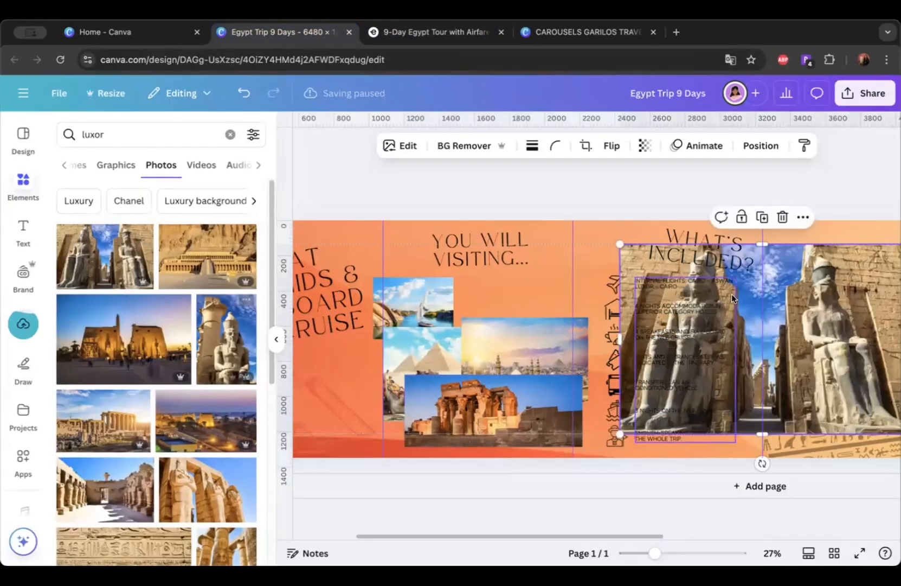
drag(807, 271, 529, 271)
Step: Copy "Nile River" from the tour page's trip highlights, search the design's photo library for it and browse the photos
click(453, 34)
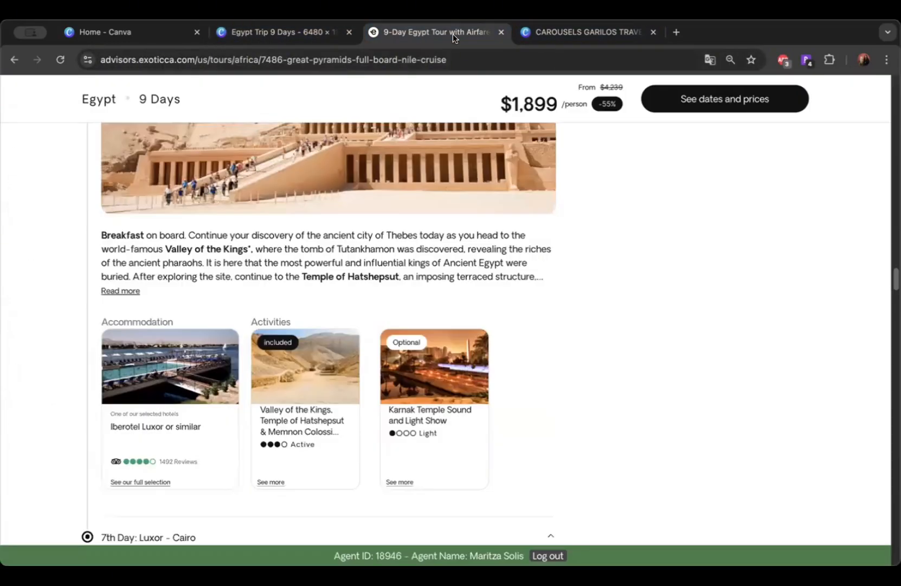
scroll(409, 287, down, 1)
scroll(408, 287, up, 20)
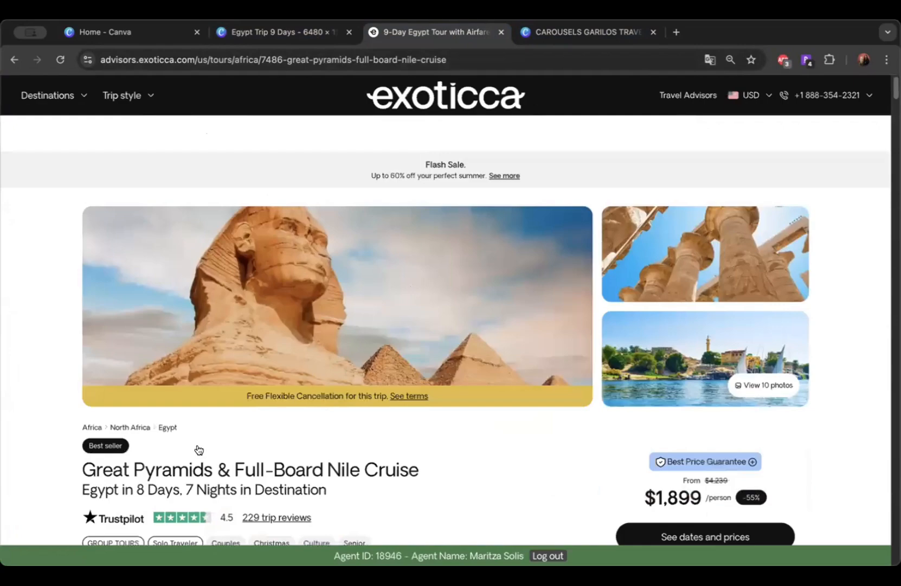
scroll(199, 449, down, 10)
drag(132, 191, 95, 191)
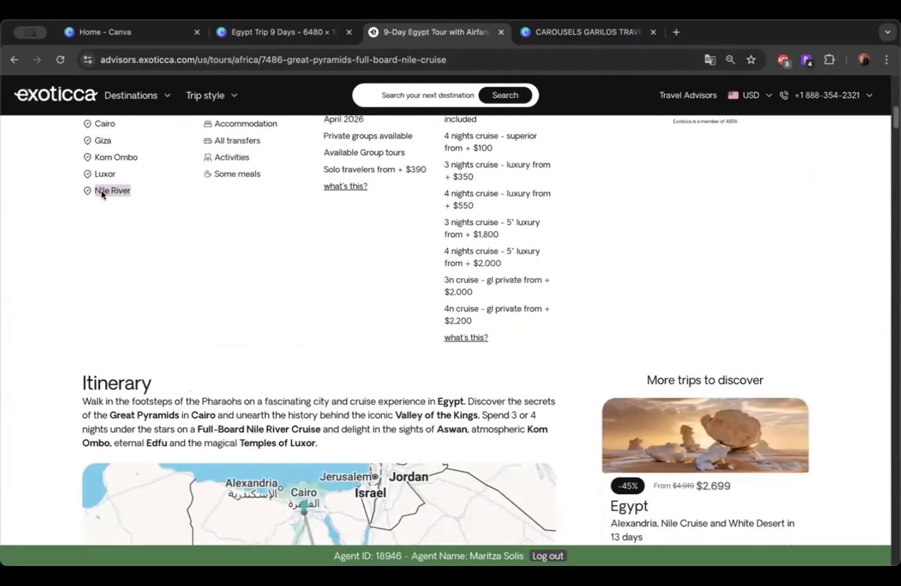
right_click(100, 190)
click(138, 213)
click(255, 34)
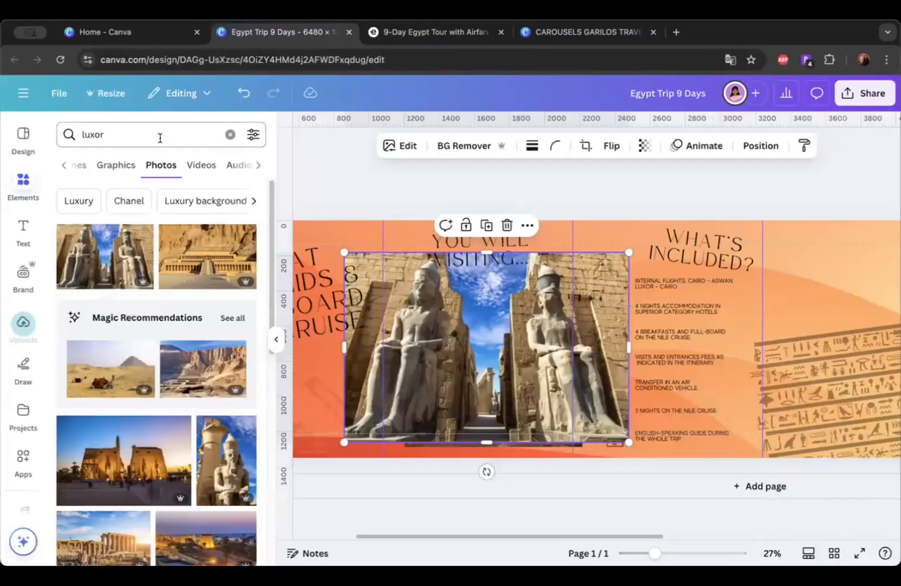
click(160, 138)
key(super+v)
key(Return)
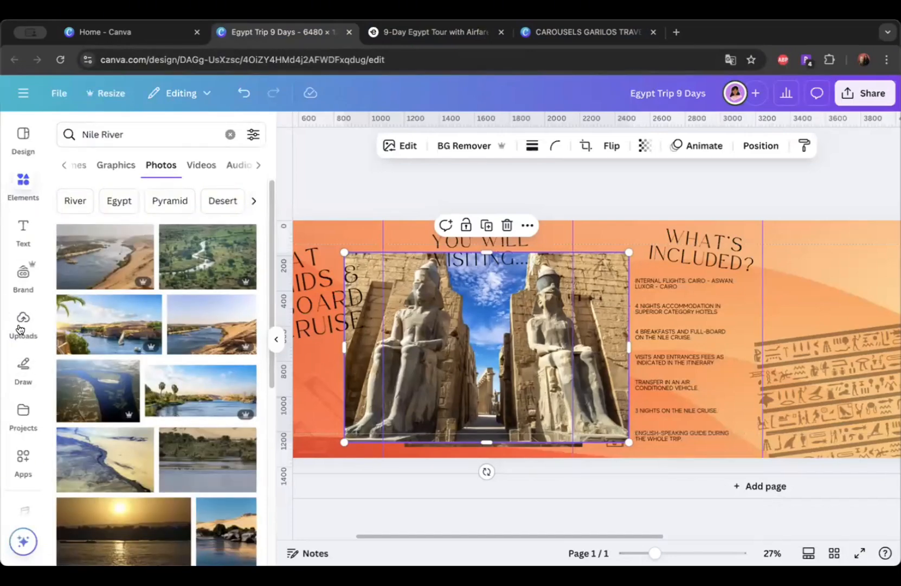
drag(270, 196, 270, 255)
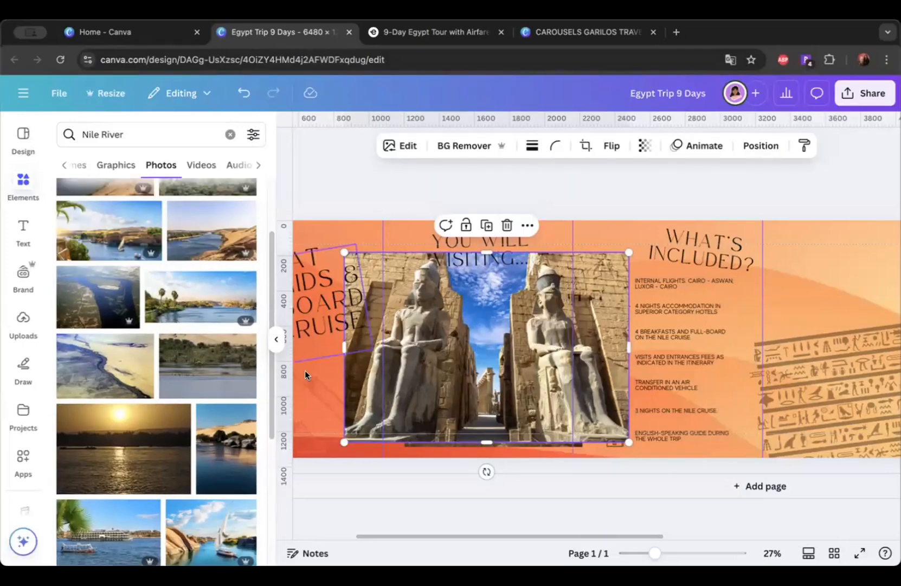
Step: Select the layers of all five trip photos, scale the photos down together and place them under the "You will visiting..." heading
click(276, 343)
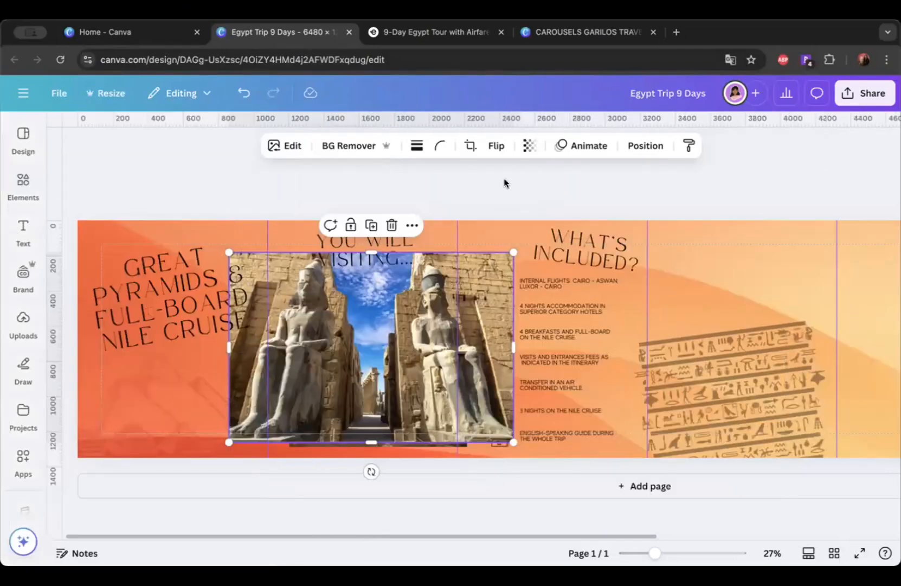
drag(375, 336, 524, 306)
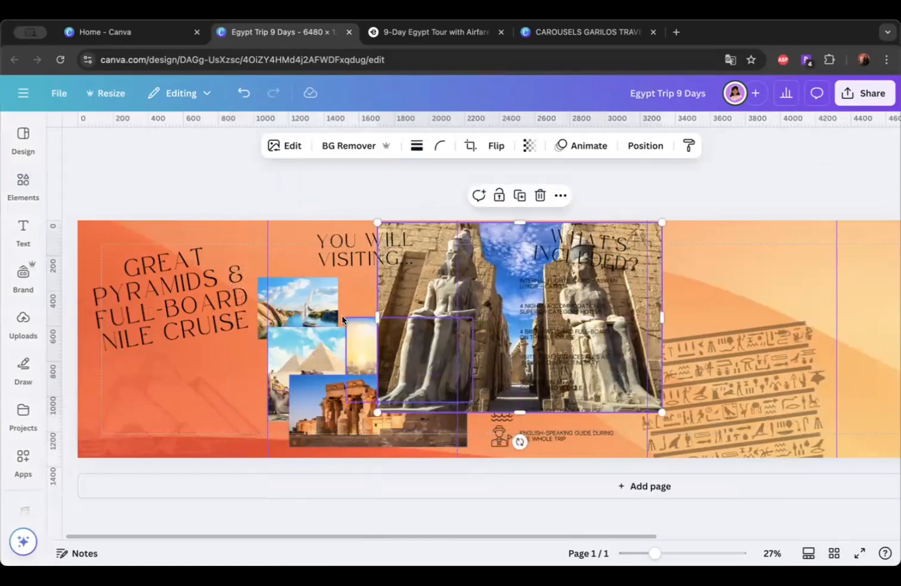
click(632, 148)
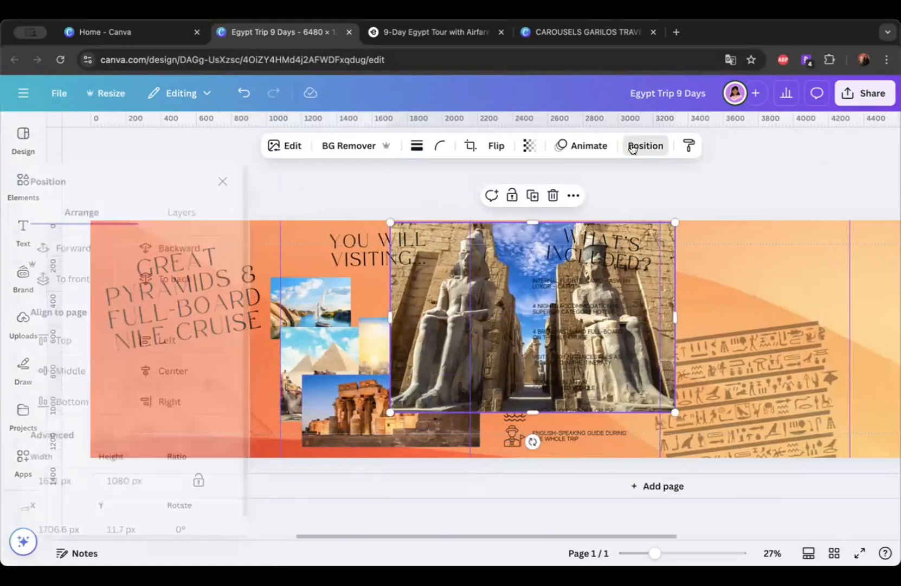
click(198, 217)
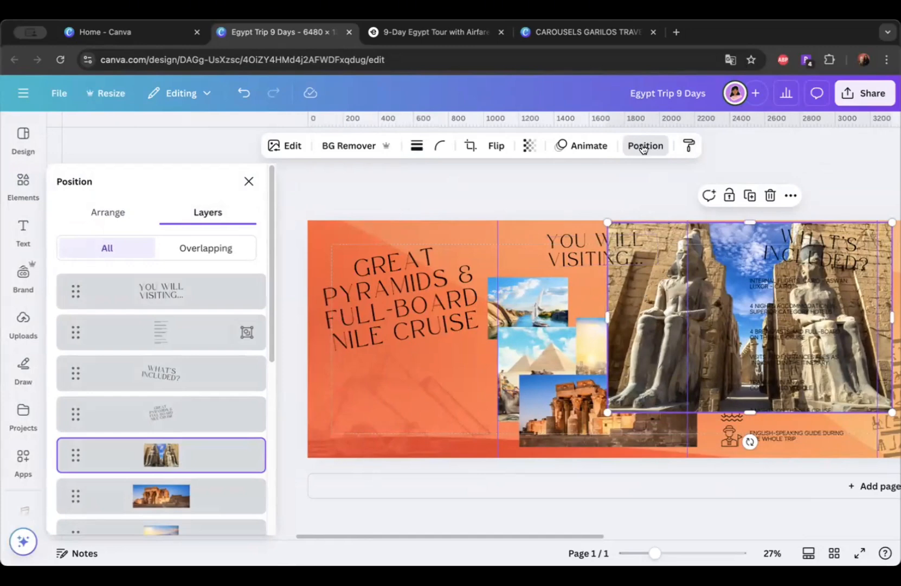
drag(272, 201, 272, 294)
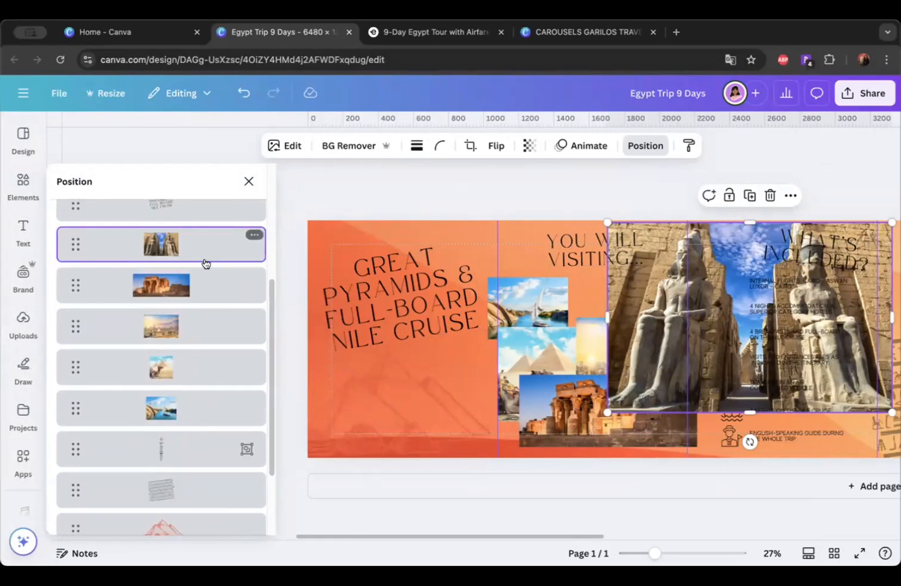
shift+click(197, 414)
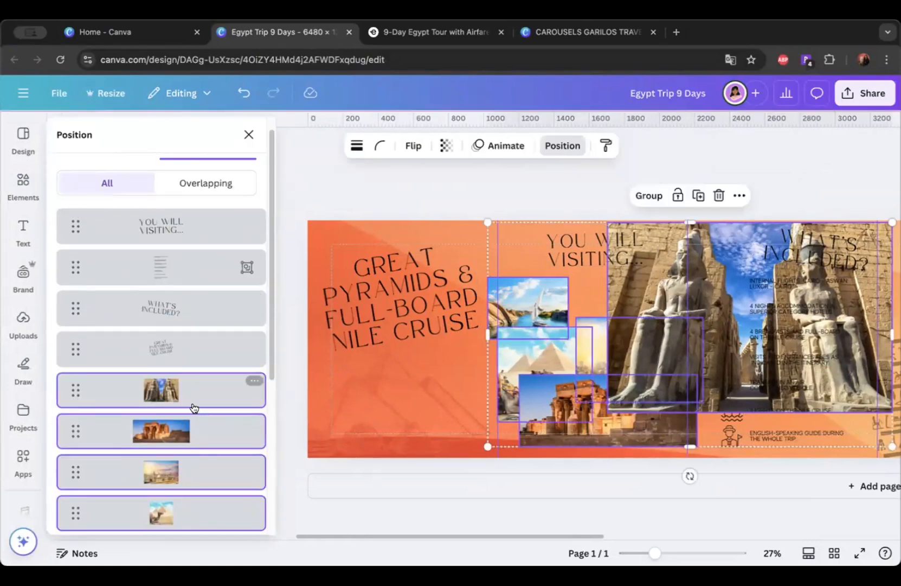
scroll(233, 374, down, 5)
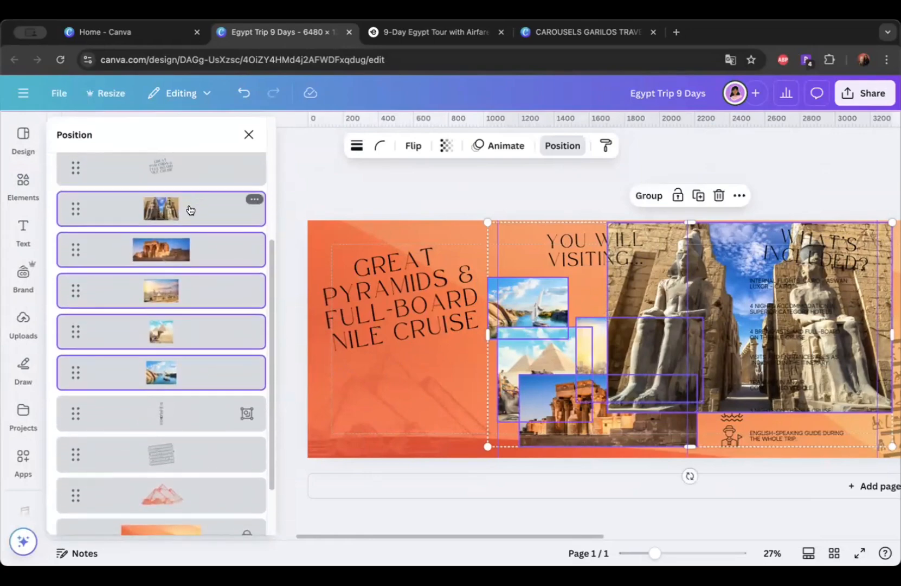
drag(747, 268, 590, 255)
drag(726, 215, 561, 307)
drag(531, 352, 650, 339)
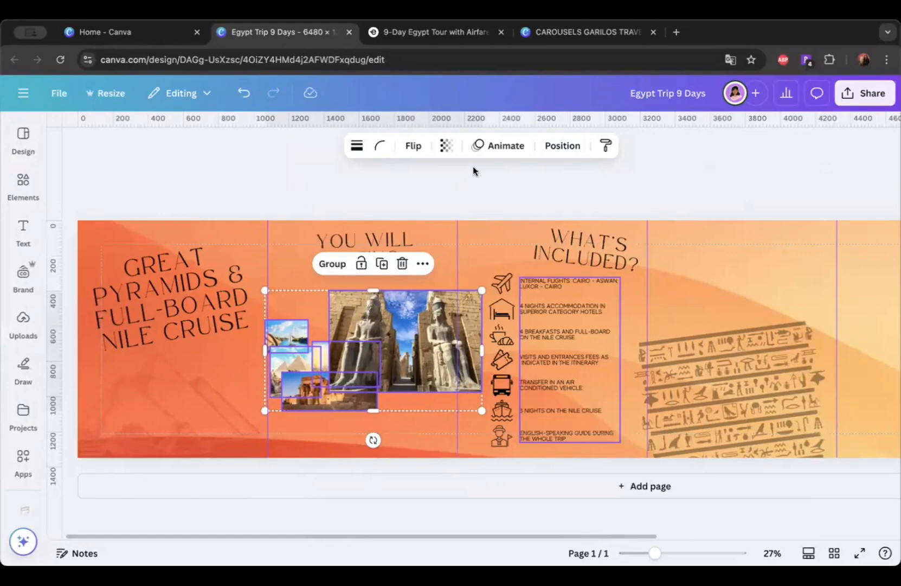
click(474, 166)
Step: Spread the photos over the panel: sailboat upper left, pyramids upper right, Luxor Temple lower left and Kom Ombo temple lower right
drag(420, 308, 409, 291)
drag(355, 395, 434, 416)
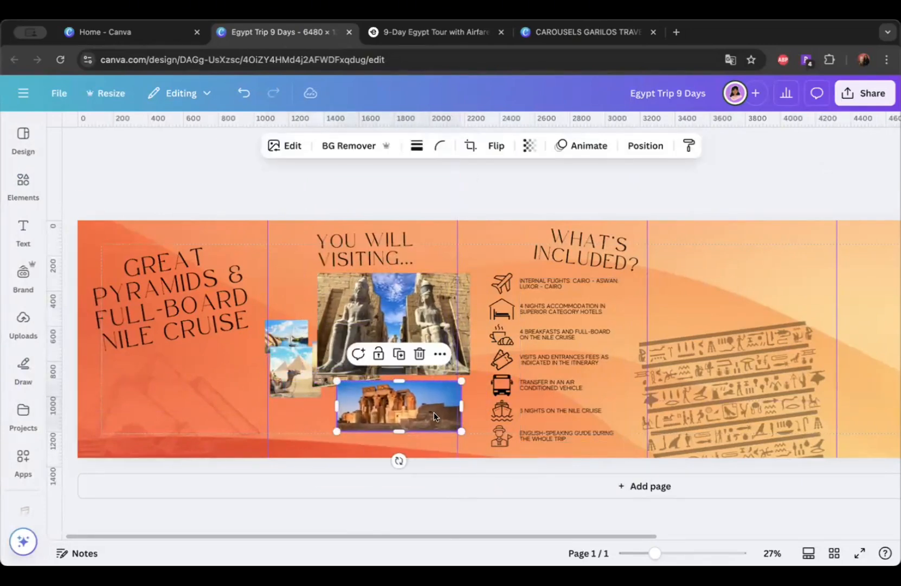
drag(340, 431, 417, 328)
click(292, 382)
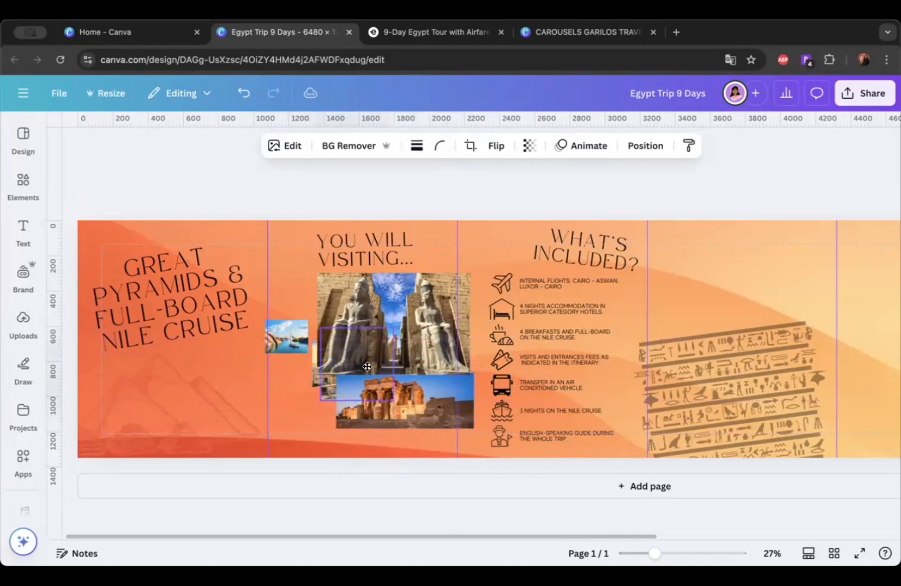
click(344, 329)
drag(344, 330, 263, 389)
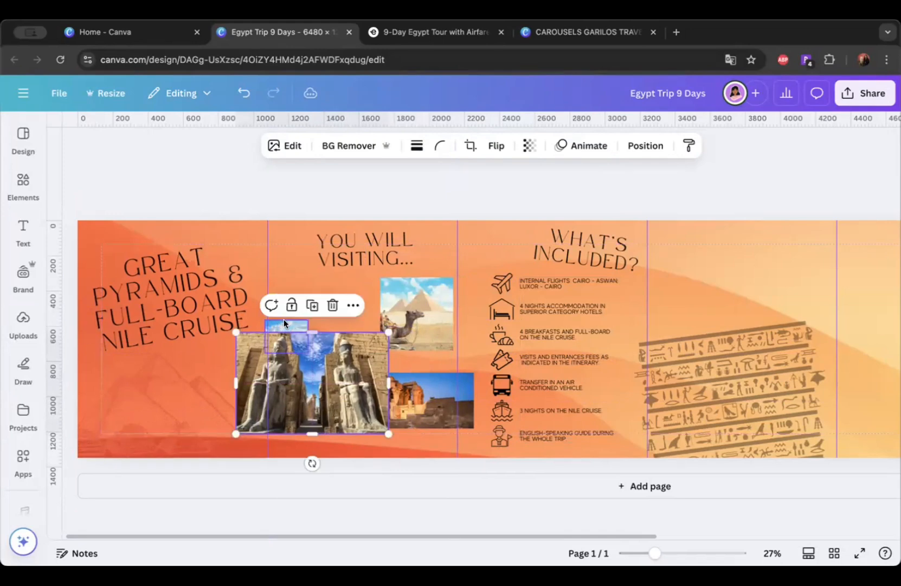
drag(282, 326, 335, 320)
drag(294, 280, 309, 296)
Step: Bring the Cairo skyline photo's layer above the Luxor Temple photo and place it between the sailboat and pyramids photos
click(639, 144)
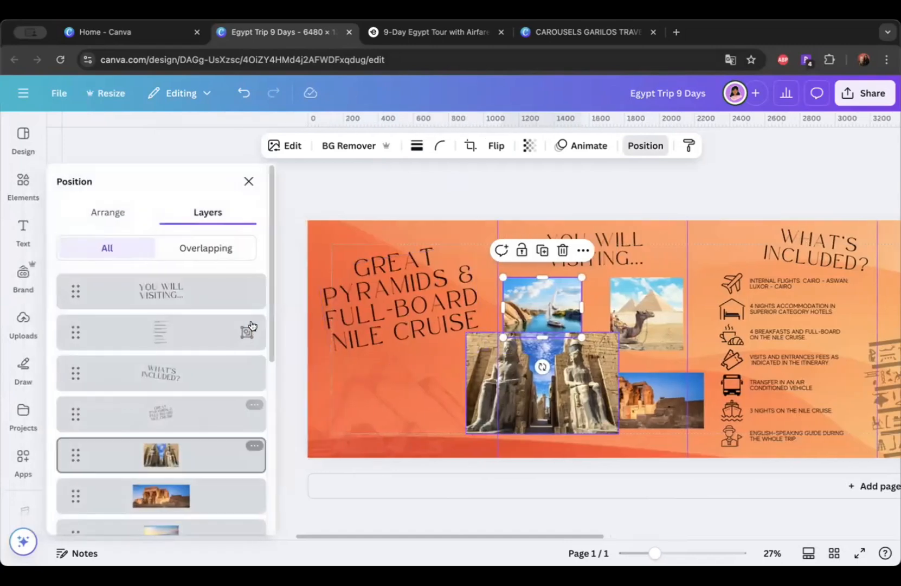
drag(271, 258, 271, 394)
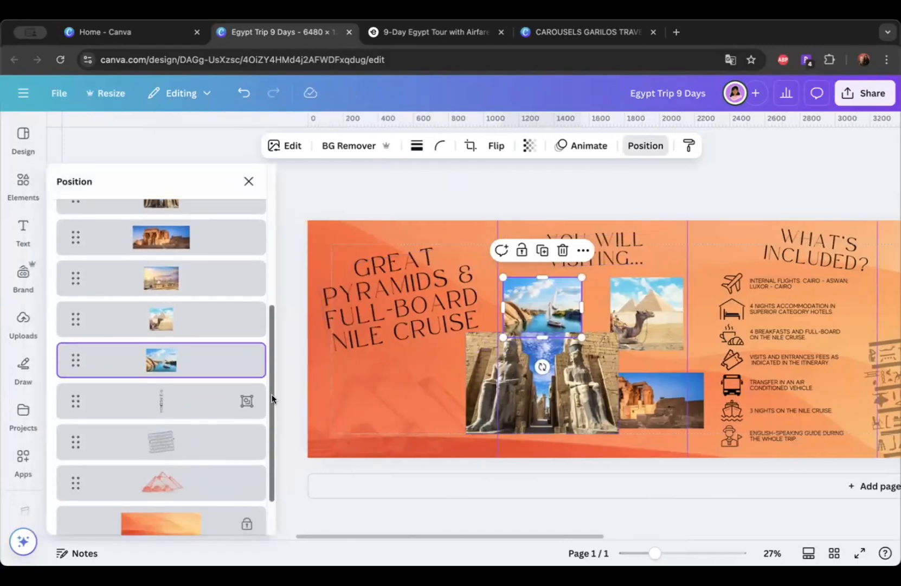
click(183, 318)
scroll(185, 293, up, 5)
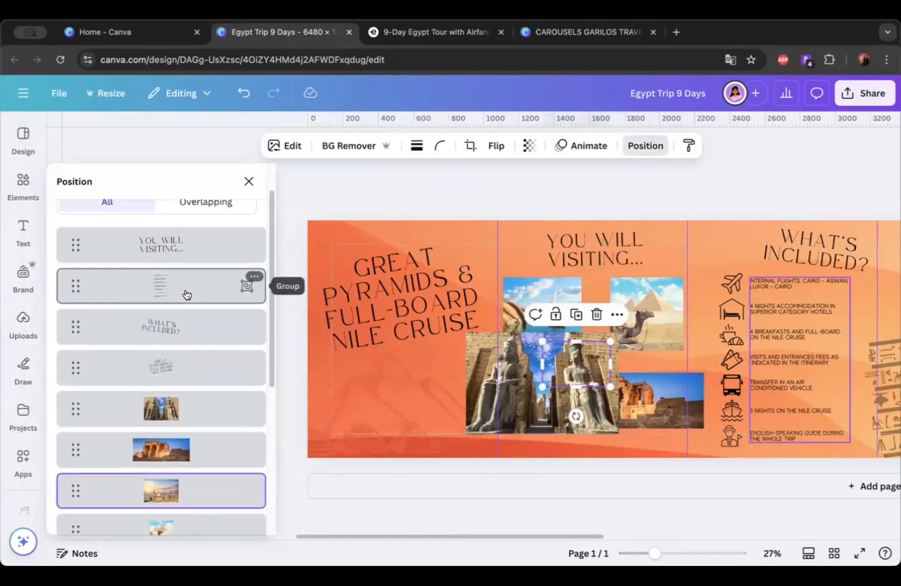
drag(174, 507, 169, 409)
drag(606, 381, 630, 348)
Step: Shrink the Luxor Temple photo slightly and tilt it clockwise in the panel's lower left area
click(616, 429)
drag(619, 433, 592, 416)
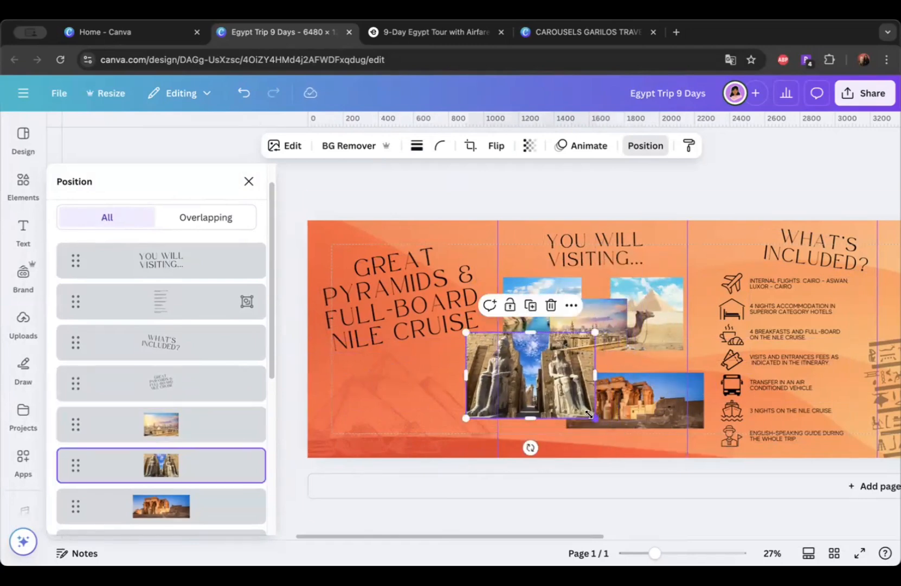
drag(530, 445, 515, 444)
drag(527, 404, 523, 404)
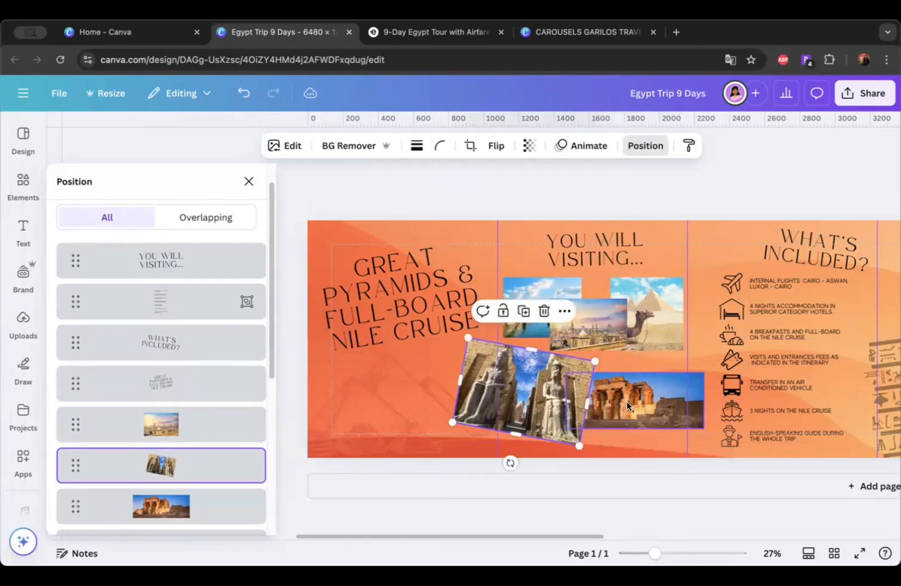
Step: Crop the Kom Ombo temple photo freeform, cutting away the empty area on its right side
click(627, 401)
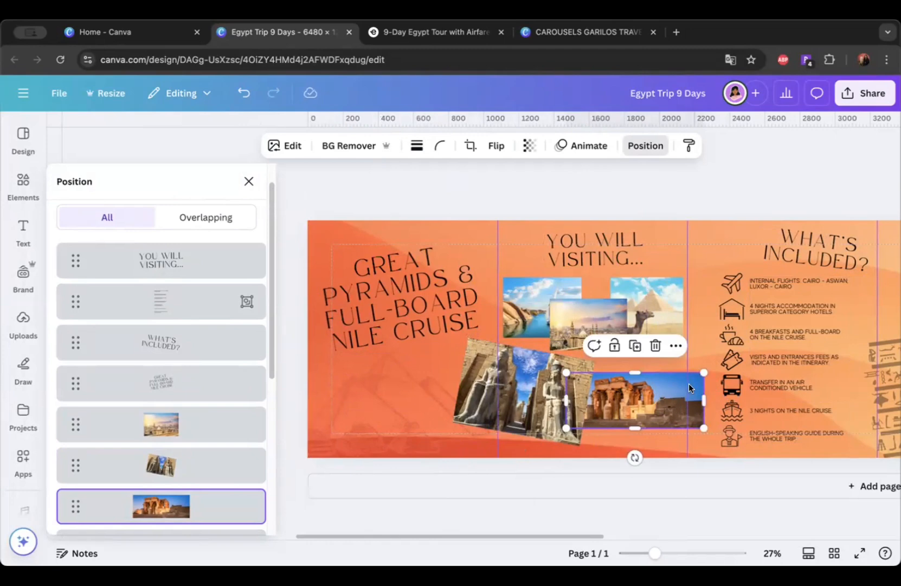
click(471, 146)
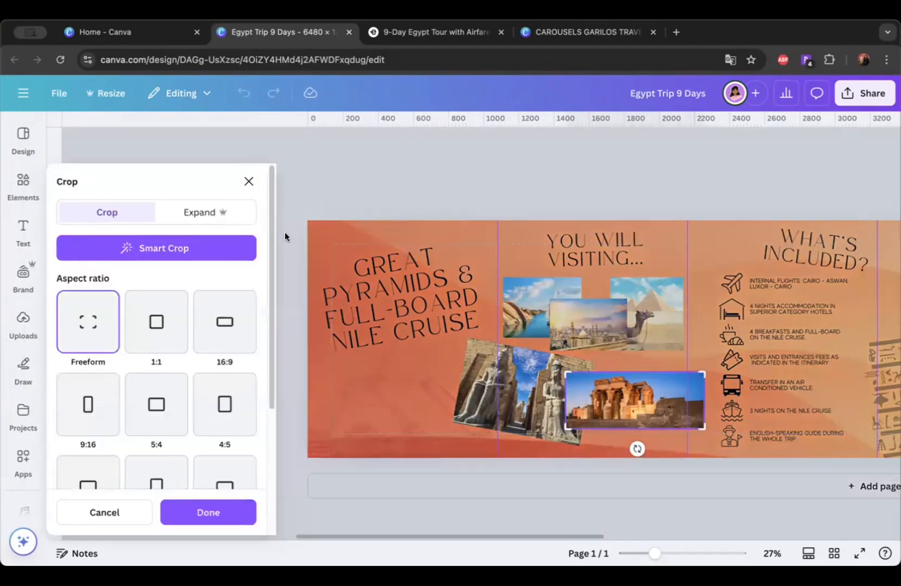
drag(700, 422, 663, 413)
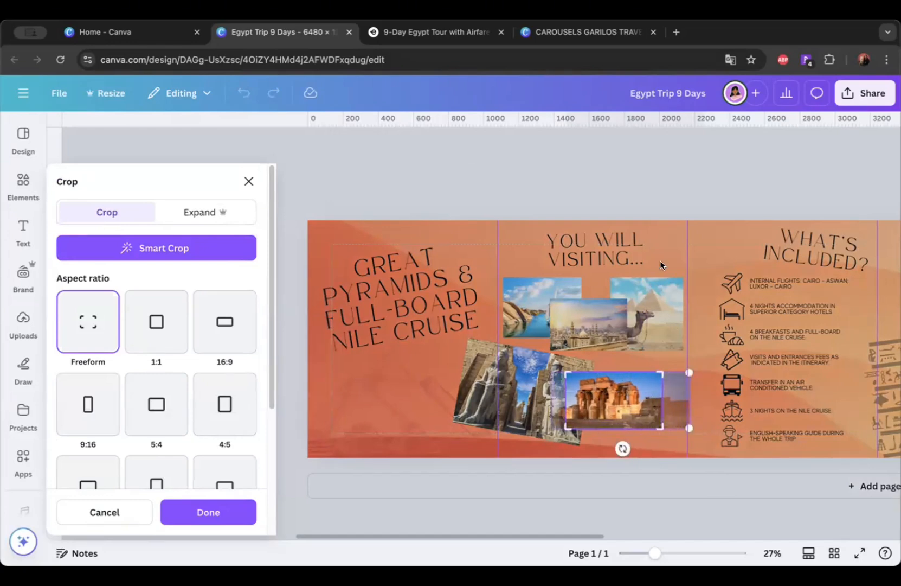
click(638, 209)
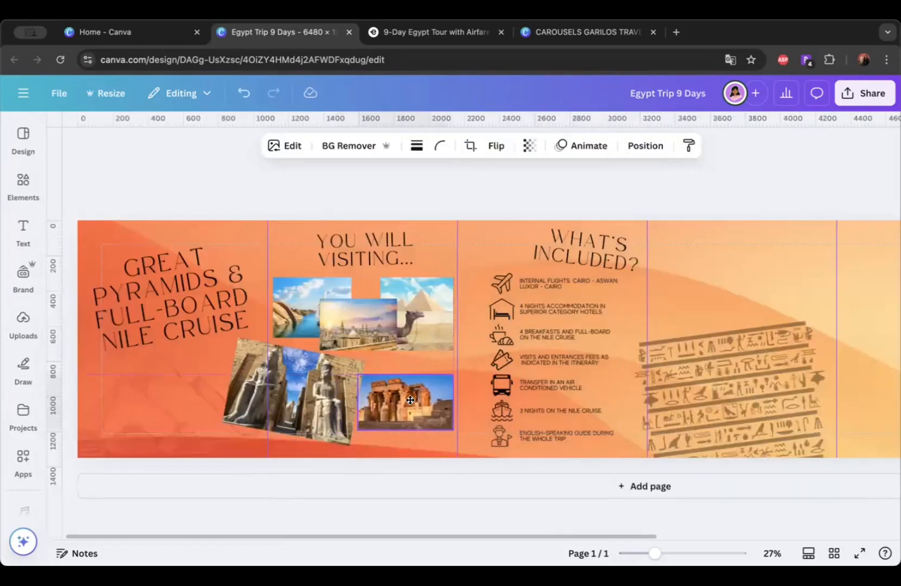
Step: Enlarge the cropped Kom Ombo temple photo, move it beside the Luxor Temple photo and tilt it counterclockwise
drag(452, 428, 482, 445)
drag(394, 395, 388, 377)
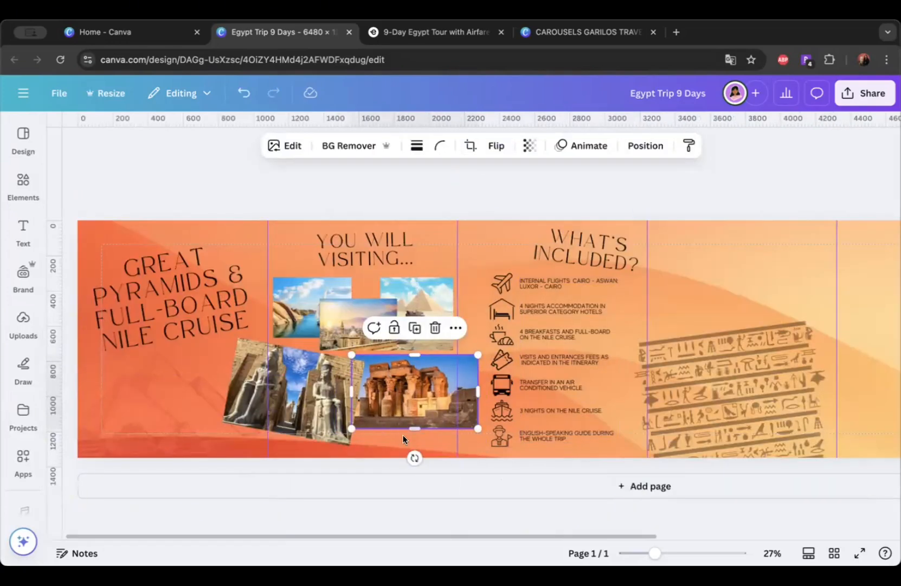
drag(415, 457, 428, 484)
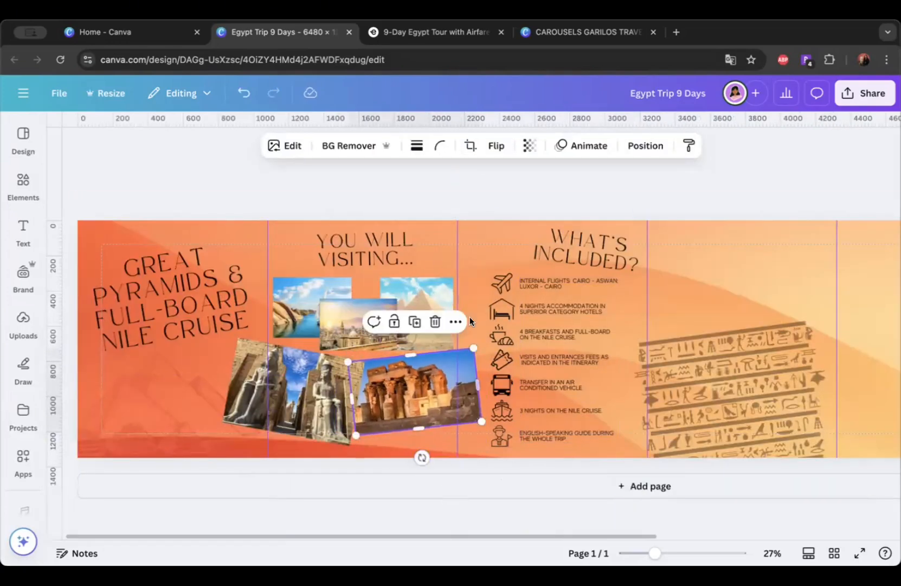
Step: Enlarge the sailboat photo, tilt it and the pyramids photo slightly, and shift the Cairo skyline and Kom Ombo photos down
click(291, 311)
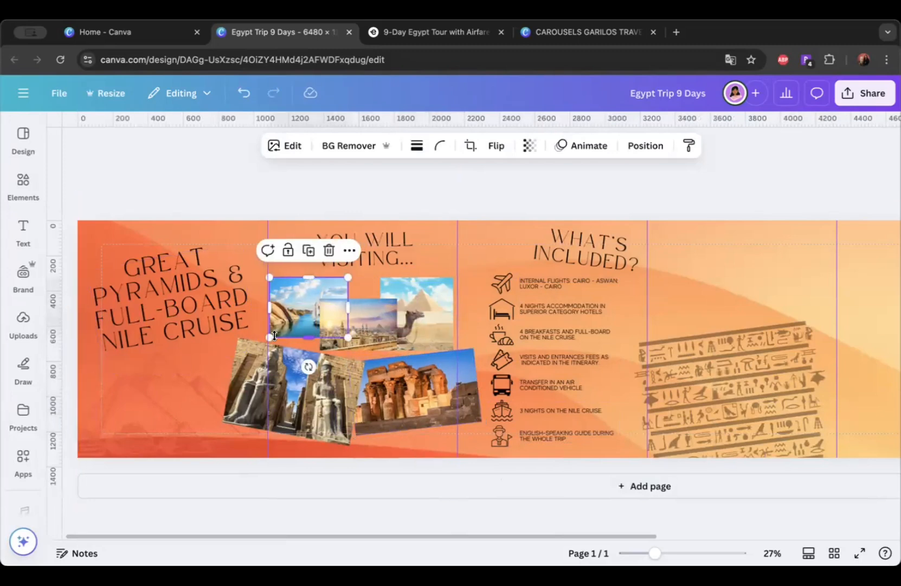
drag(273, 336, 310, 324)
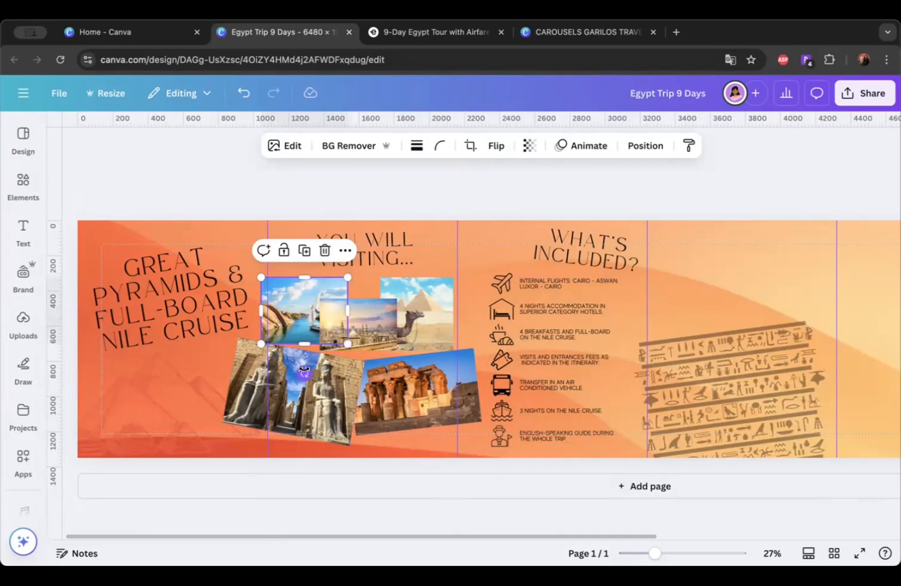
drag(374, 324, 380, 340)
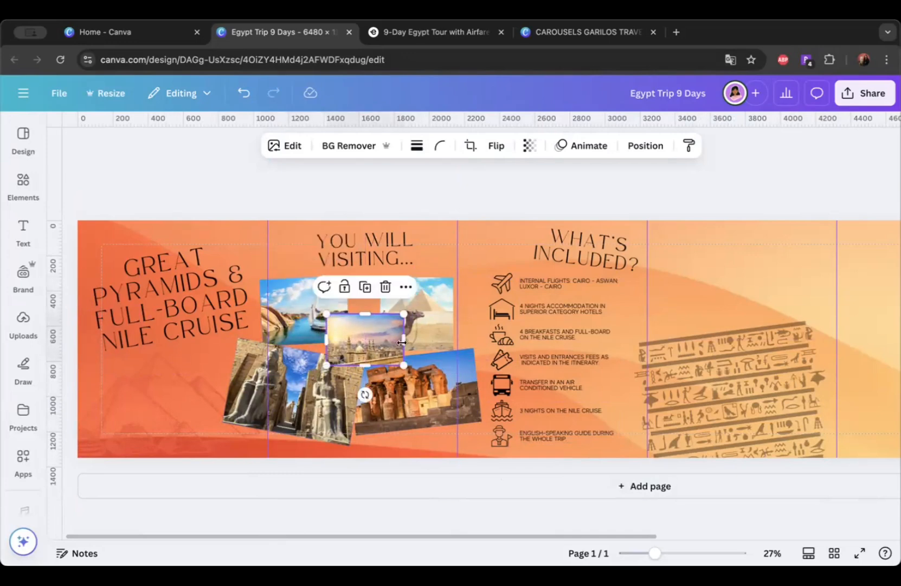
click(439, 311)
drag(429, 378, 428, 417)
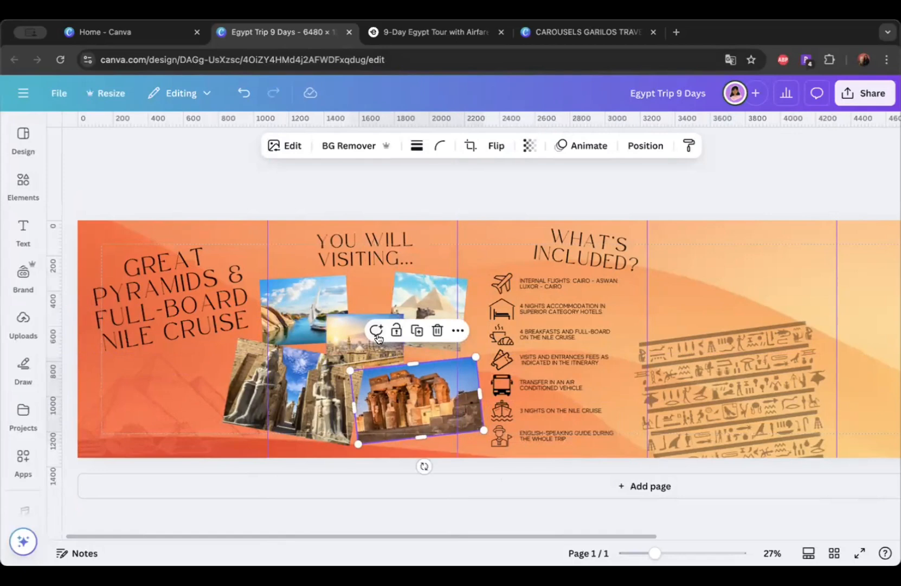
Step: Enlarge the Cairo skyline photo and center it over the inner edges of the other four photos
click(379, 350)
drag(379, 349, 374, 325)
mouse_move(423, 374)
mouse_down()
mouse_move(407, 355)
mouse_move(424, 369)
mouse_up()
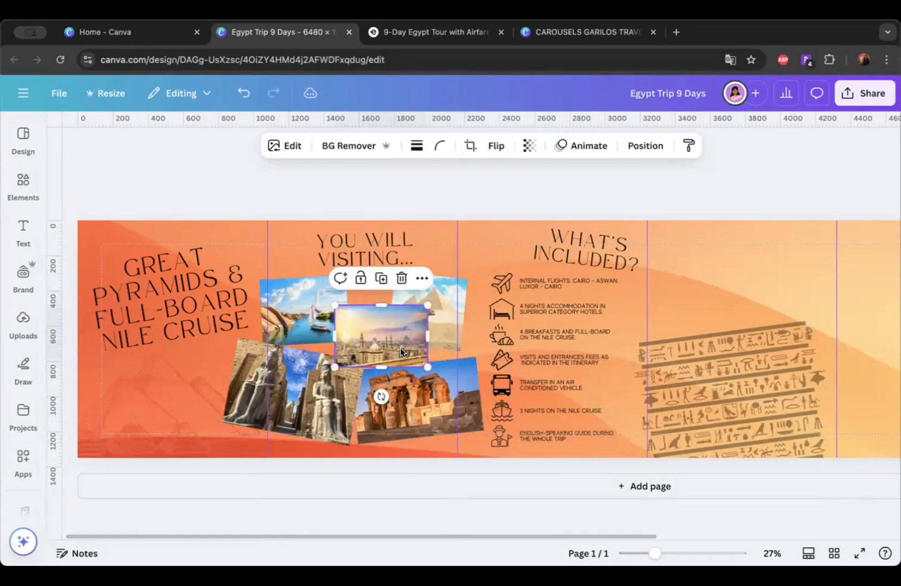
click(426, 203)
Step: Add the script-style "Featured" text combination to the design and move it next to the photo collage
click(23, 228)
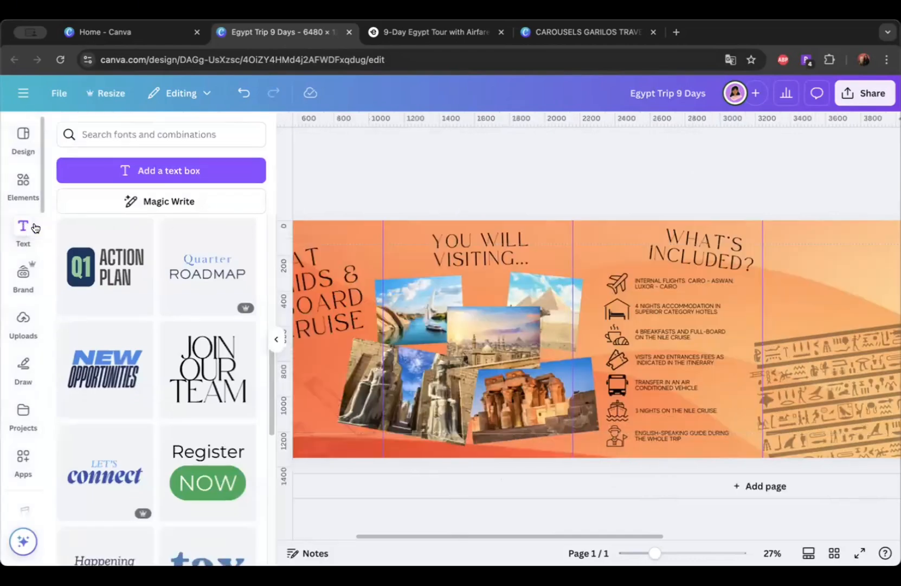
drag(269, 376, 269, 493)
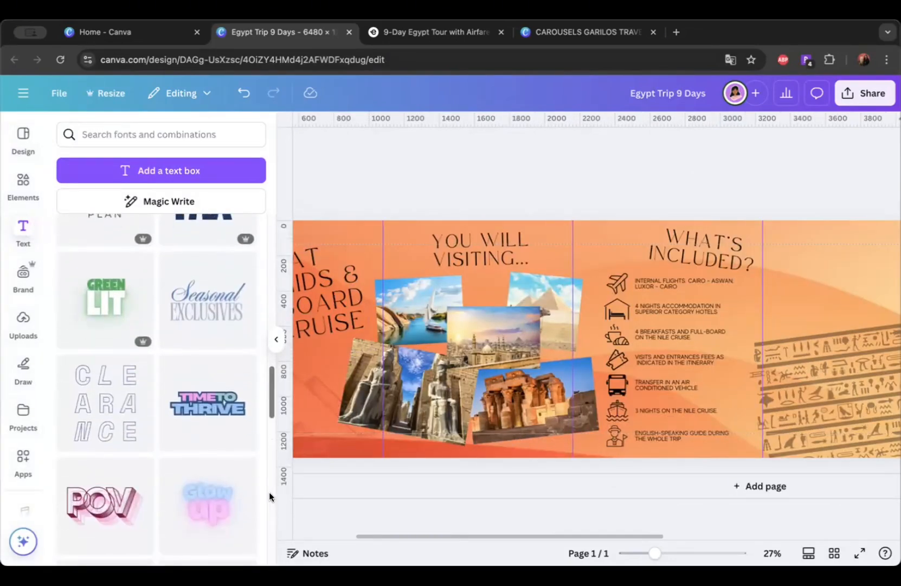
drag(272, 401, 274, 437)
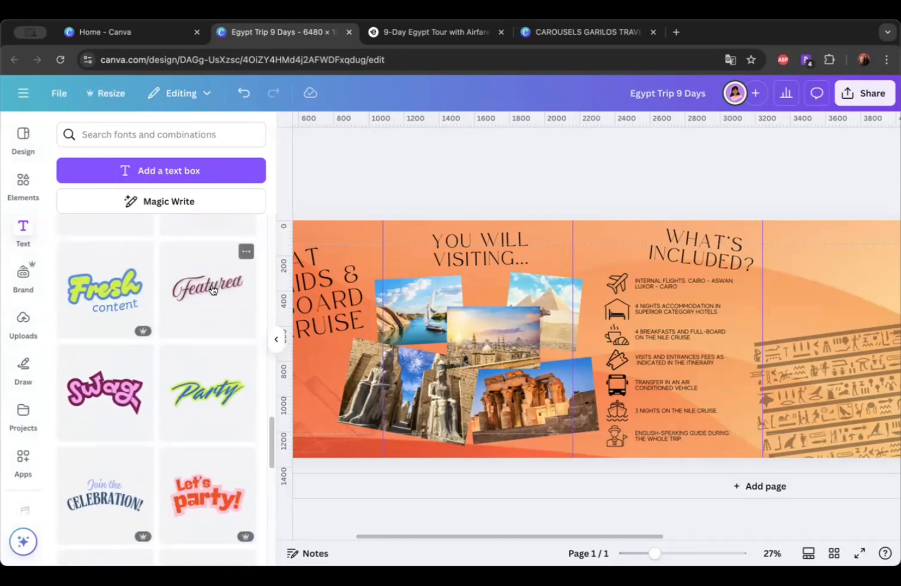
click(211, 291)
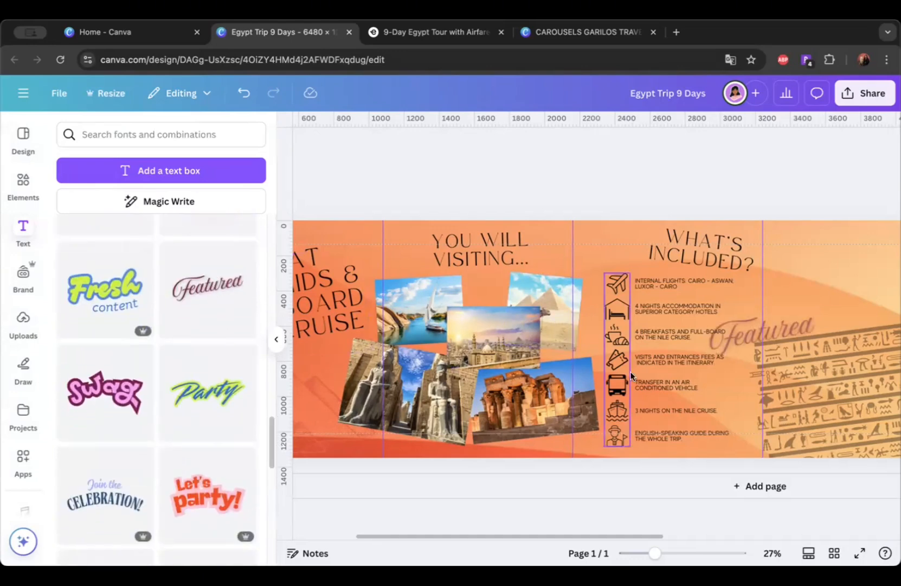
click(275, 342)
click(556, 326)
drag(647, 325, 525, 312)
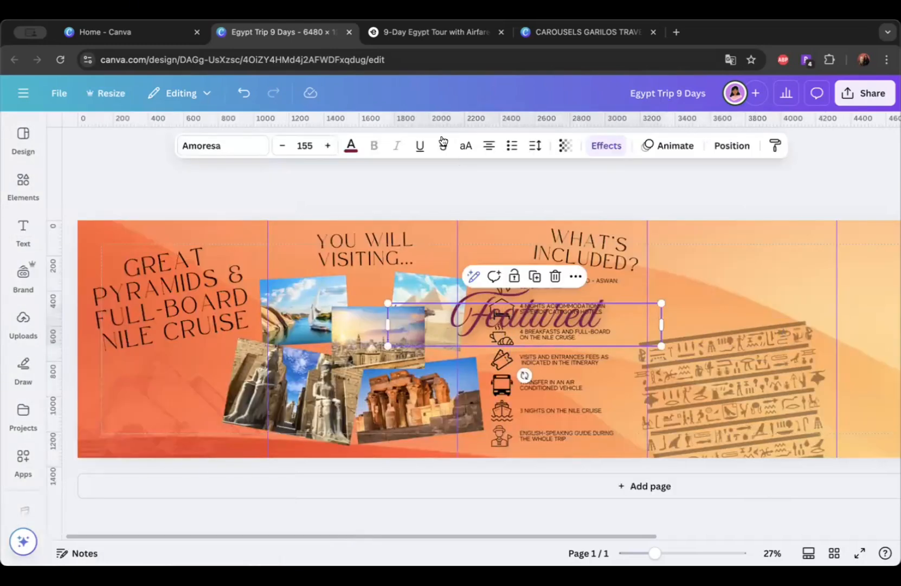
Step: Replace the "Featured" text with "Aswan", scale it down to size 74.8 and place it over the sailboat photo
double_click(524, 319)
text(aSQW)
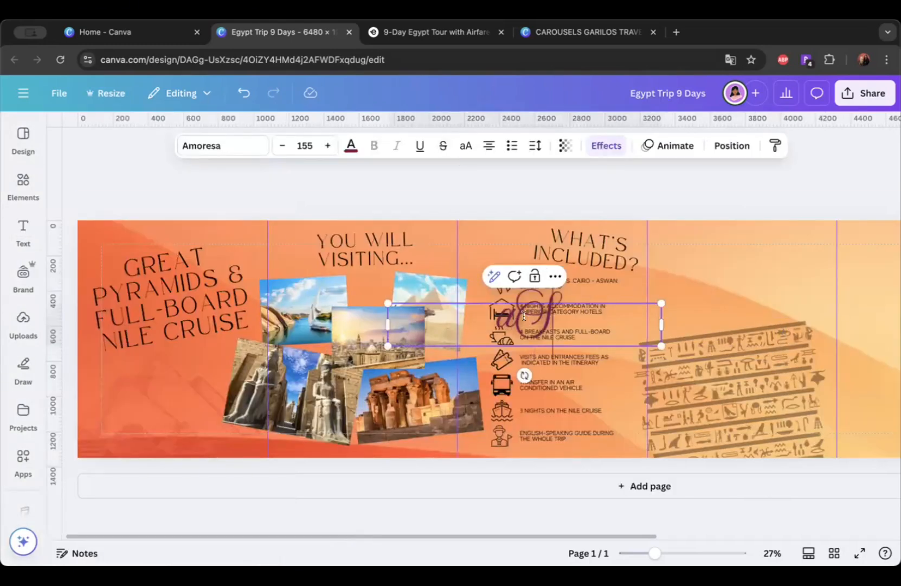
key(BackSpace)
key(BackSpace)
key(BackSpace)
key(BackSpace)
text(Aswan)
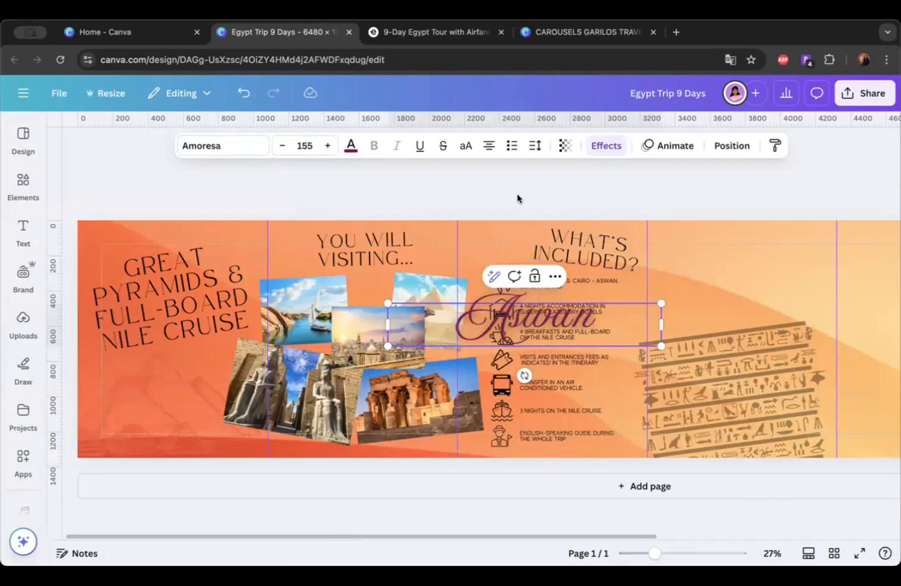
drag(629, 342, 374, 304)
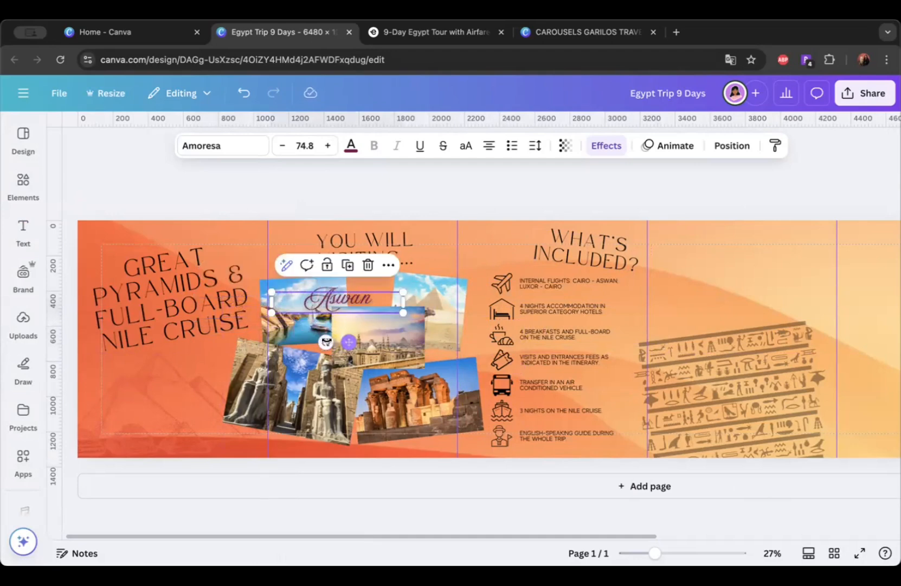
Step: Tilt the "Aswan" label with its photo, duplicate it, replace the copy's text with "Giza" and tilt it over the pyramids photo
drag(323, 347, 331, 346)
drag(350, 298, 405, 311)
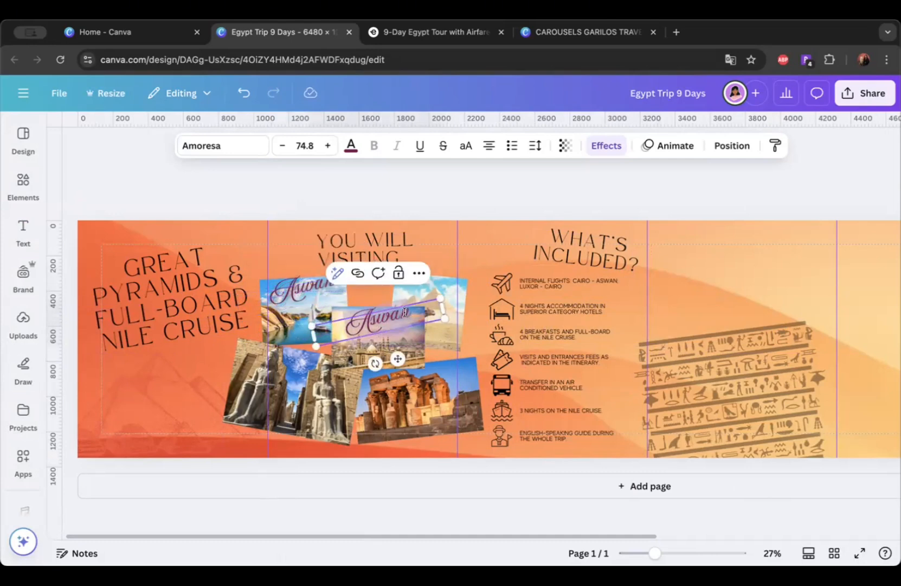
double_click(404, 315)
text(Gi)
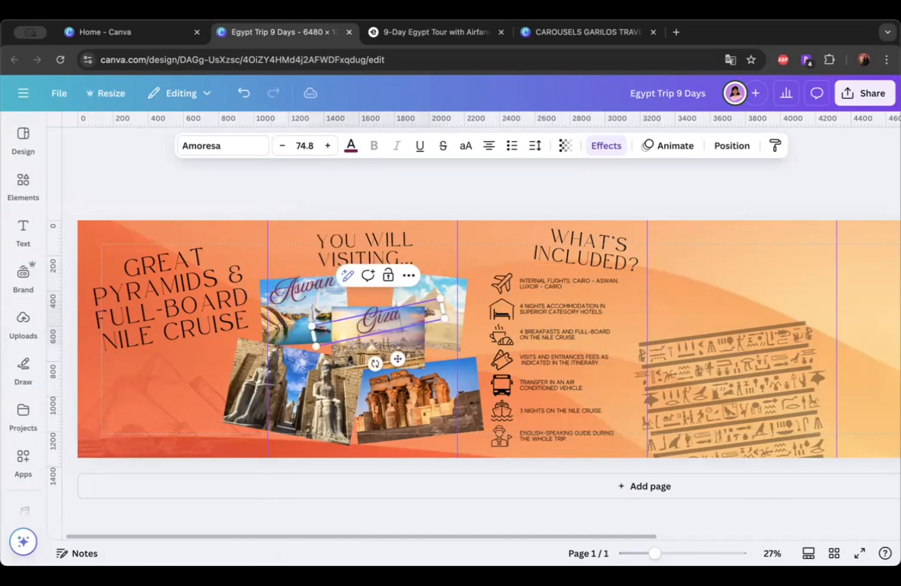
text(za)
drag(376, 364, 465, 324)
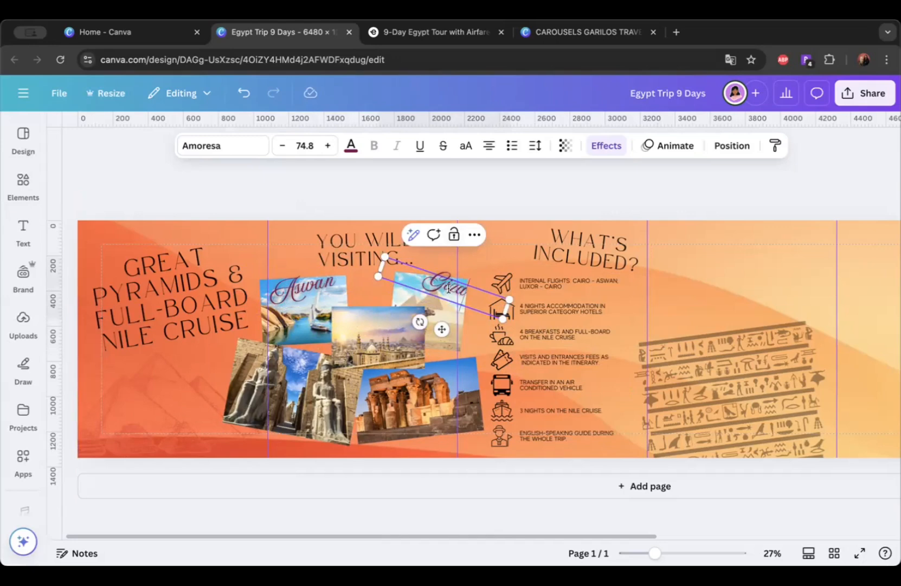
click(415, 198)
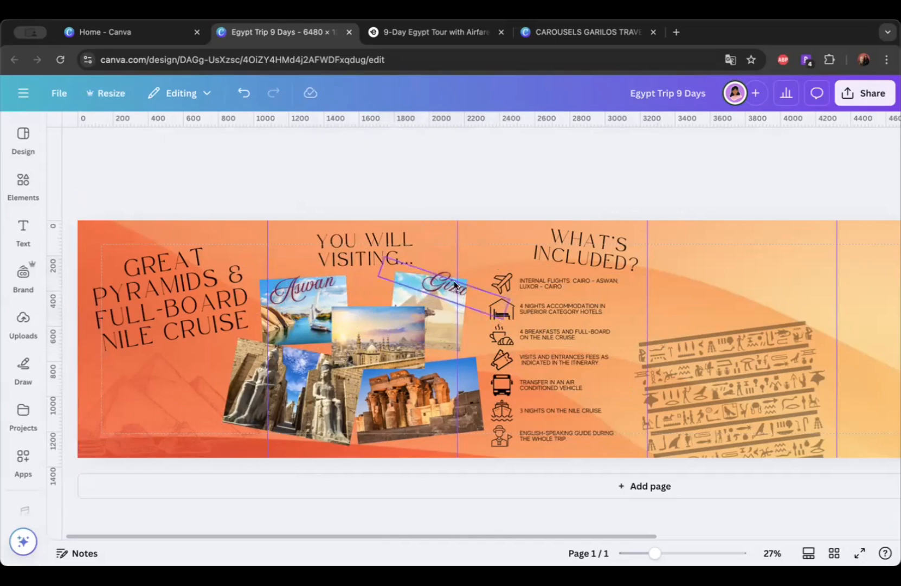
Step: Duplicate the "Giza" label, replace the copy's text with "Cairo", tilt it upward and place it over the sky of the Cairo skyline photo
click(448, 288)
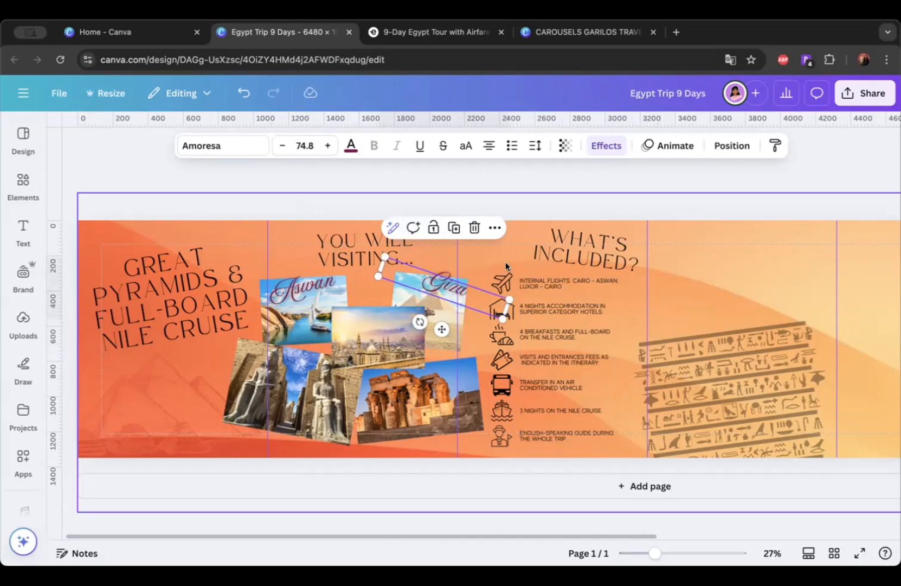
click(454, 227)
drag(445, 315, 425, 337)
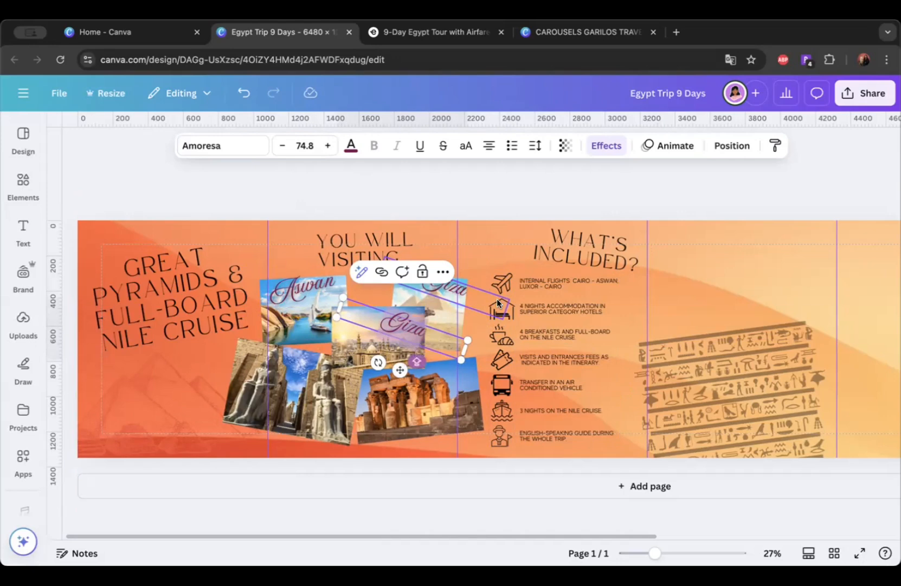
text(Cair)
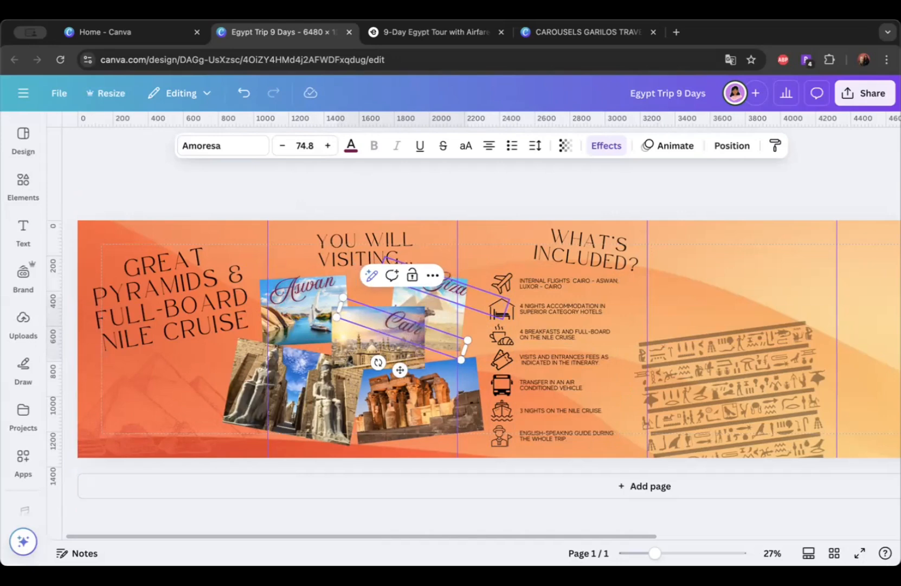
text(o)
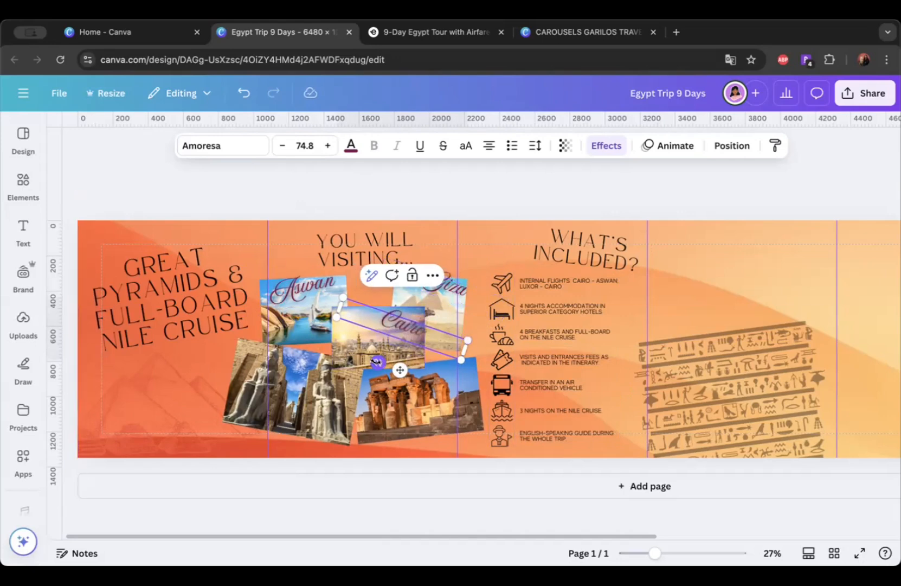
drag(376, 360, 432, 406)
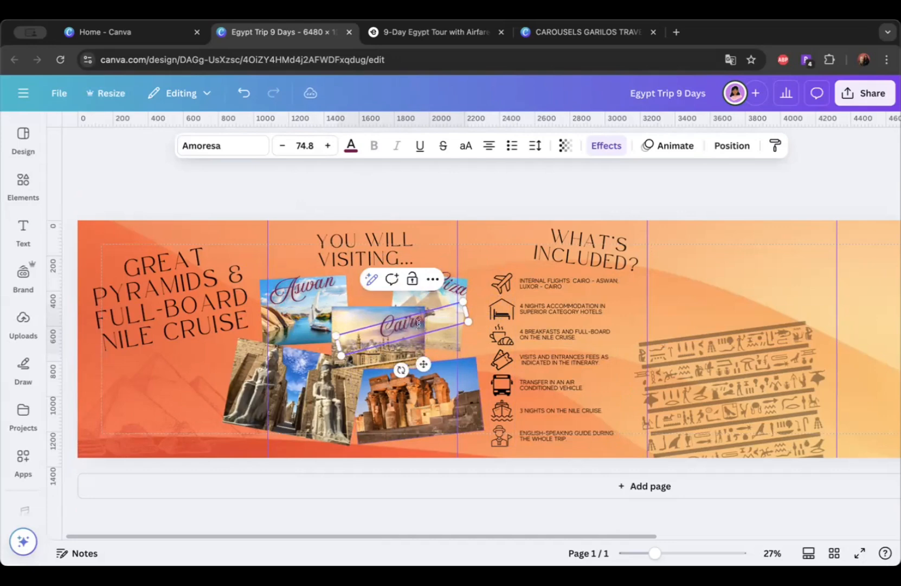
drag(423, 364, 387, 359)
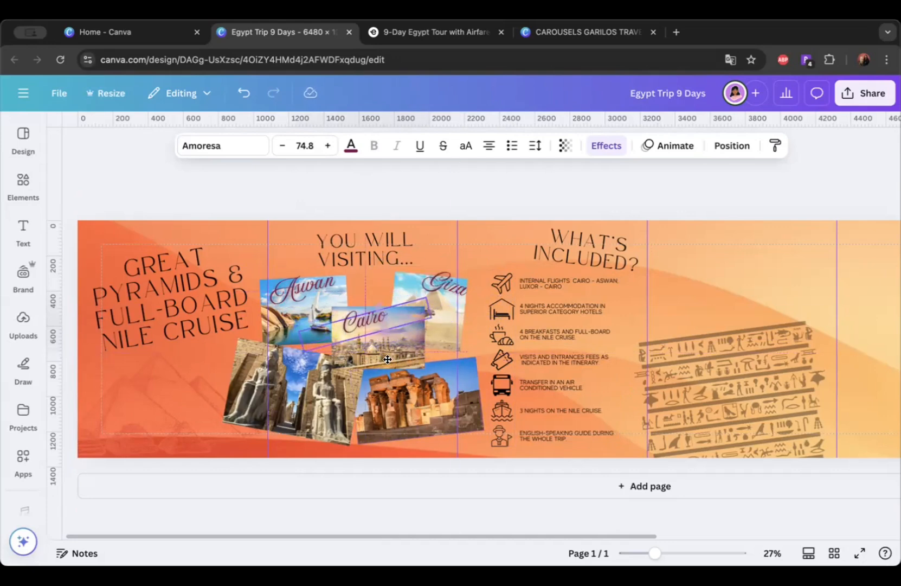
Step: Duplicate the "Cairo" label below the original and replace the copy's text with "Luxor"
click(413, 324)
click(371, 314)
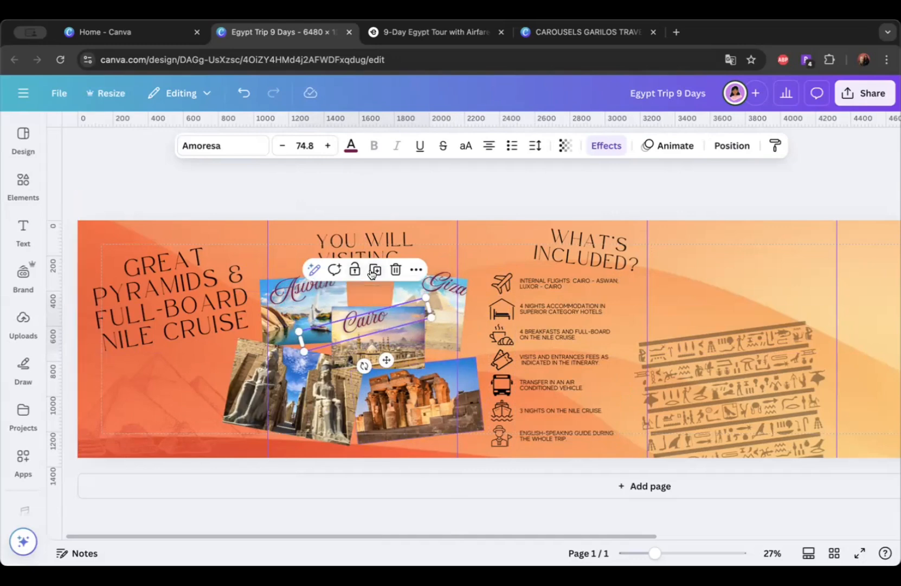
drag(397, 337, 388, 404)
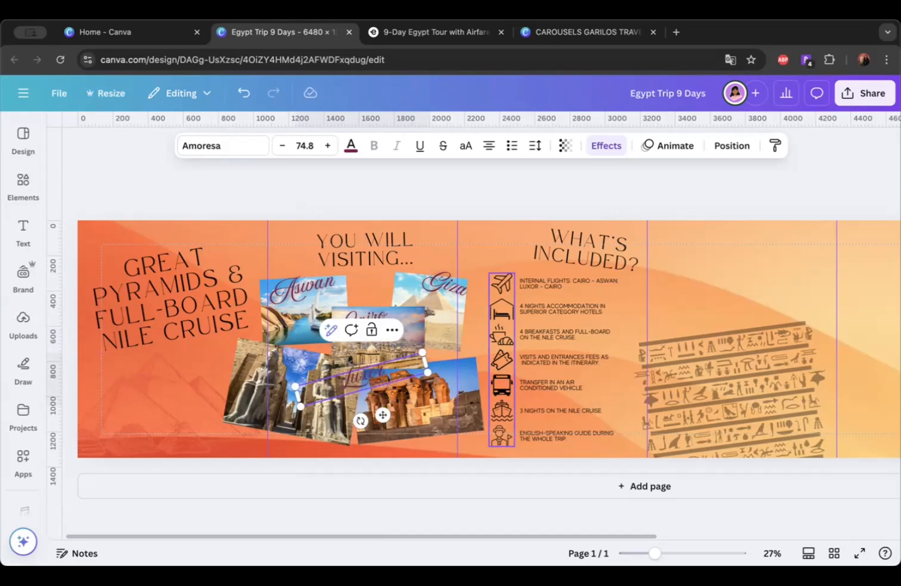
click(436, 373)
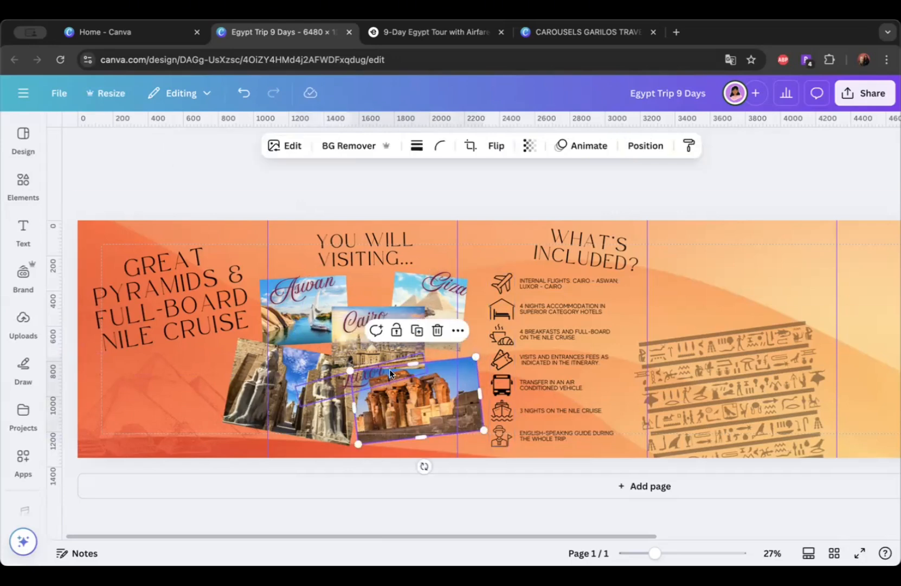
drag(390, 373, 346, 387)
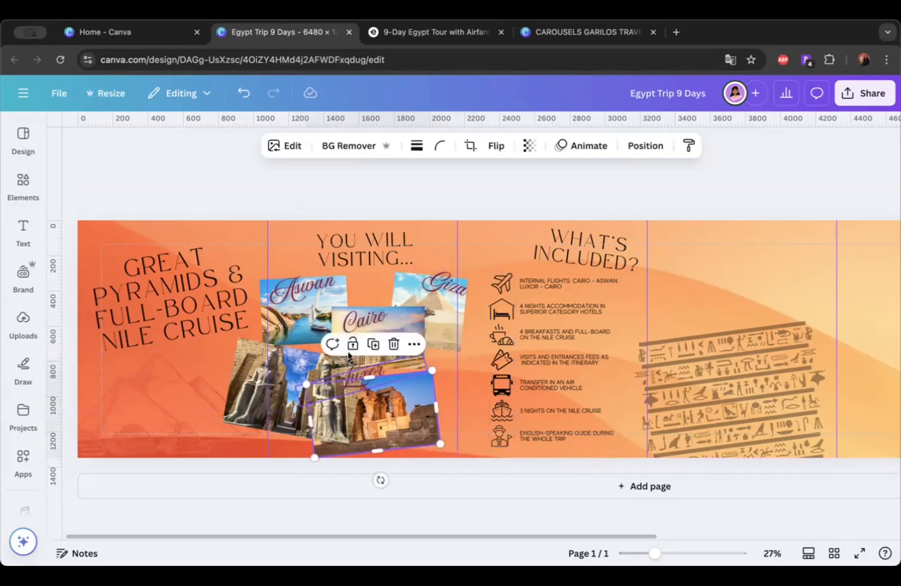
click(244, 93)
Step: Move the "Luxor" label over the sky of the statues photo
click(382, 390)
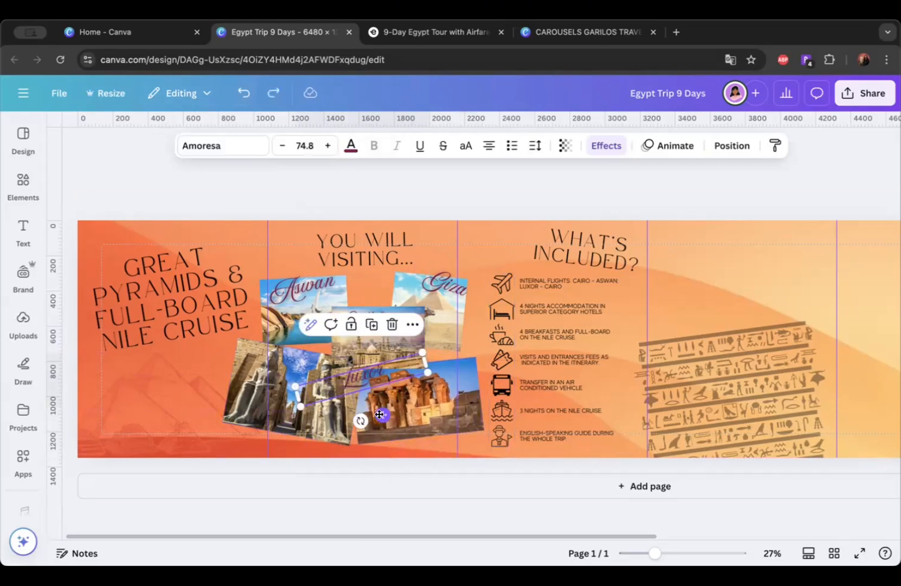
drag(380, 414, 320, 400)
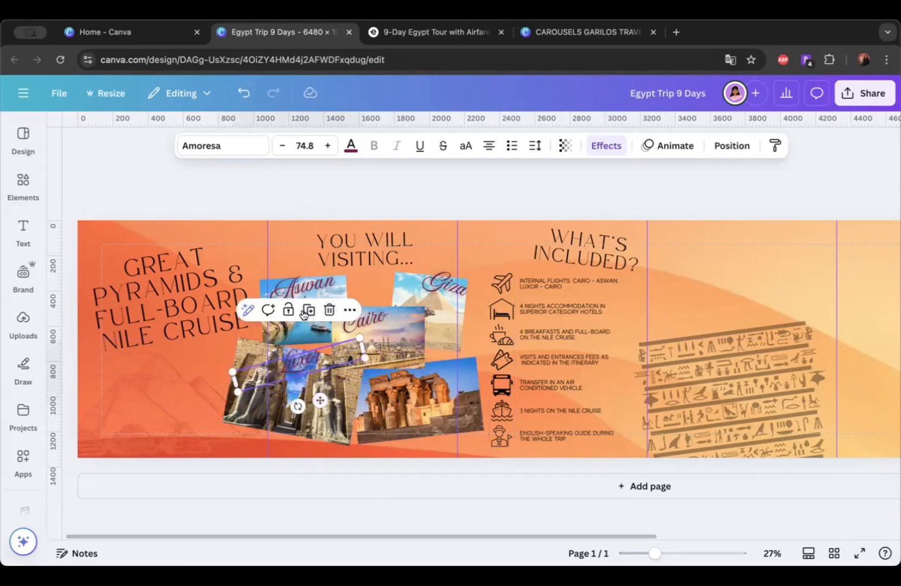
Step: Duplicate the "Luxor" label onto the temple columns photo and replace the copy's text with "Kom Ombo"
click(305, 315)
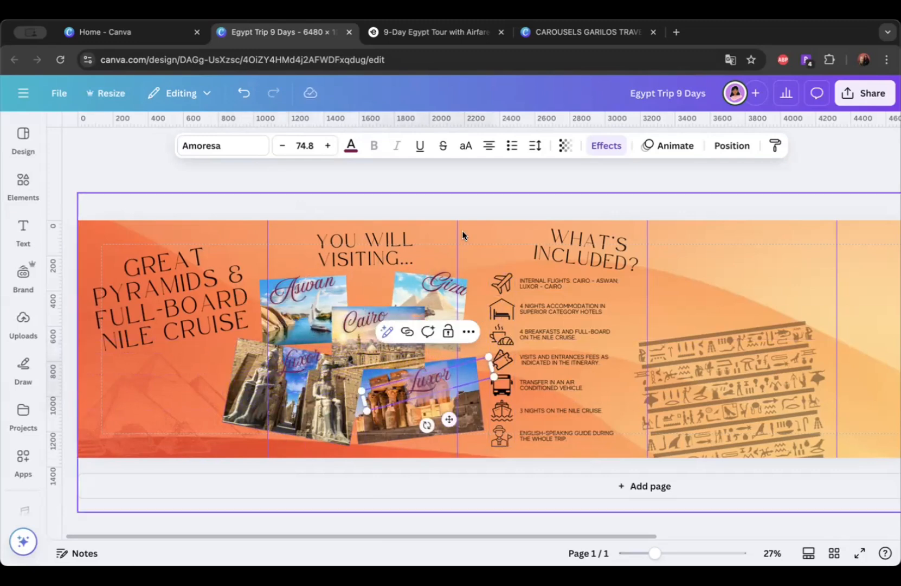
text(Kom)
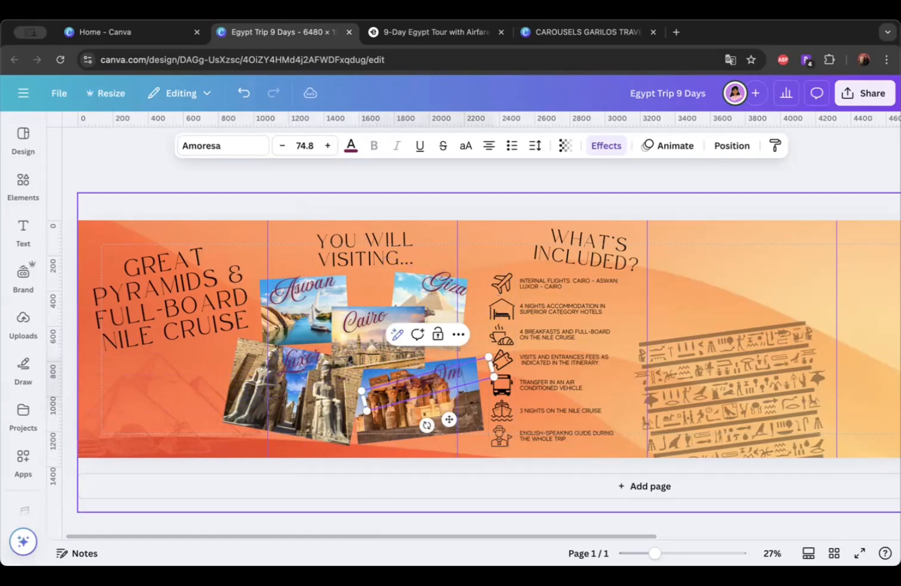
text(ba)
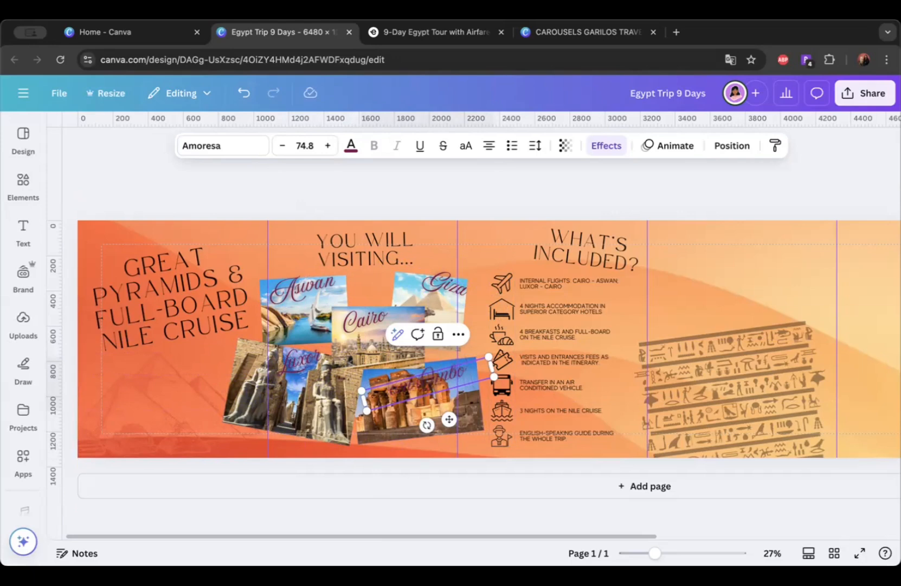
Step: Move the "Kom Ombo" label to the lower edge of the temple columns photo and rotate it to a slight clockwise tilt
click(493, 385)
click(447, 386)
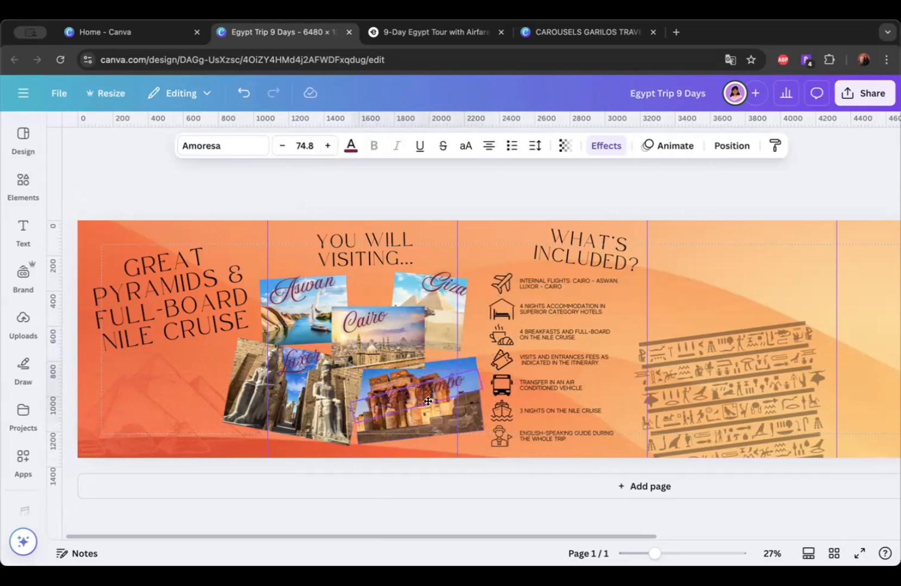
drag(447, 386, 429, 434)
drag(410, 468, 385, 467)
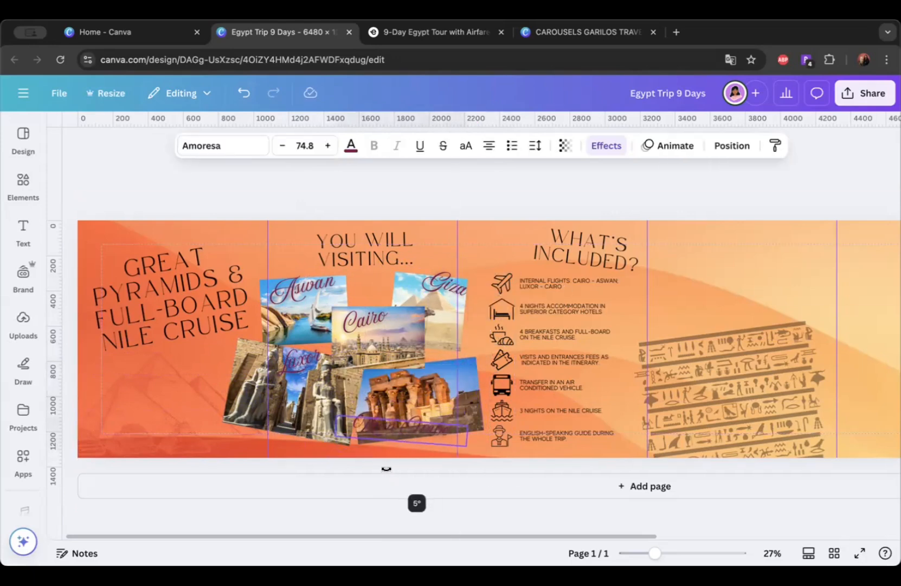
drag(419, 429, 419, 432)
click(302, 361)
click(440, 434)
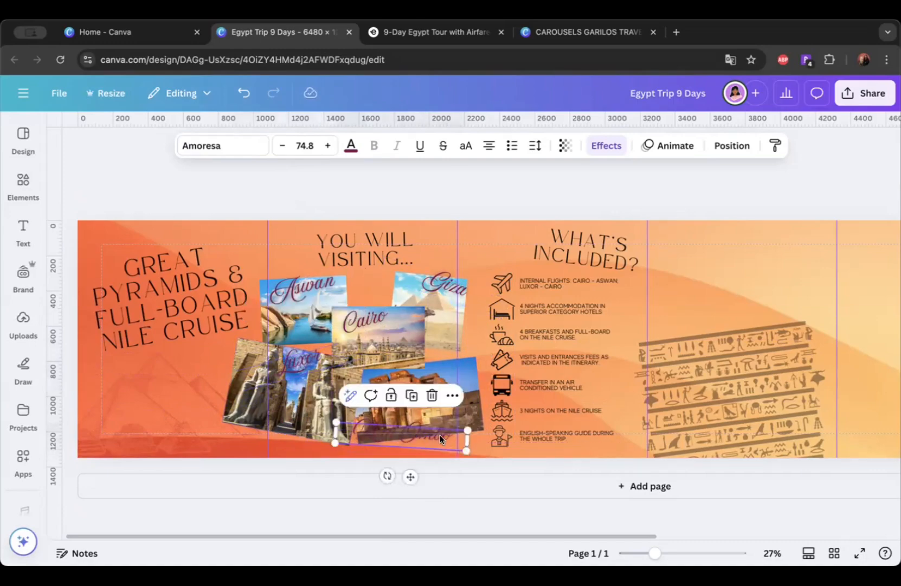
Step: Select the Kom Ombo temple photo and open the full collection of image filters for it
scroll(660, 534, up, 8)
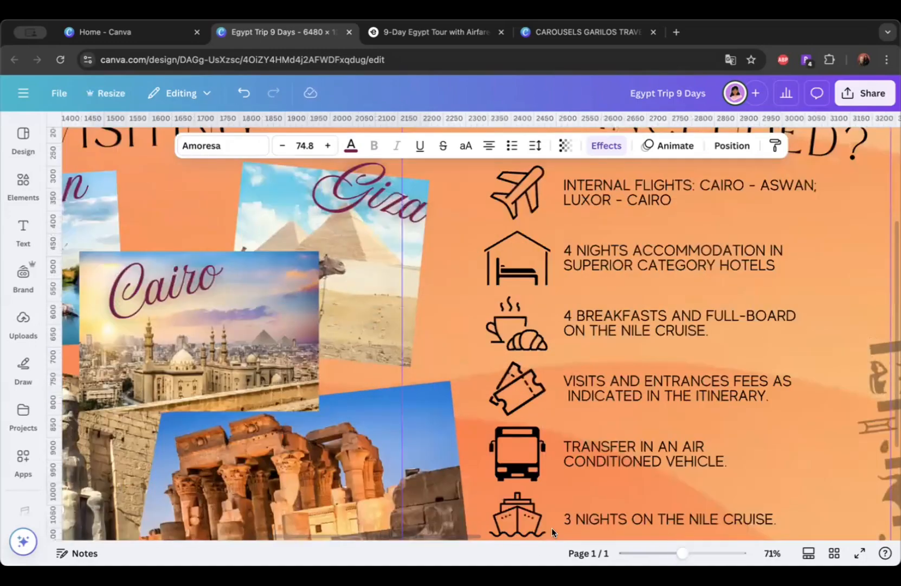
scroll(458, 481, down, 3)
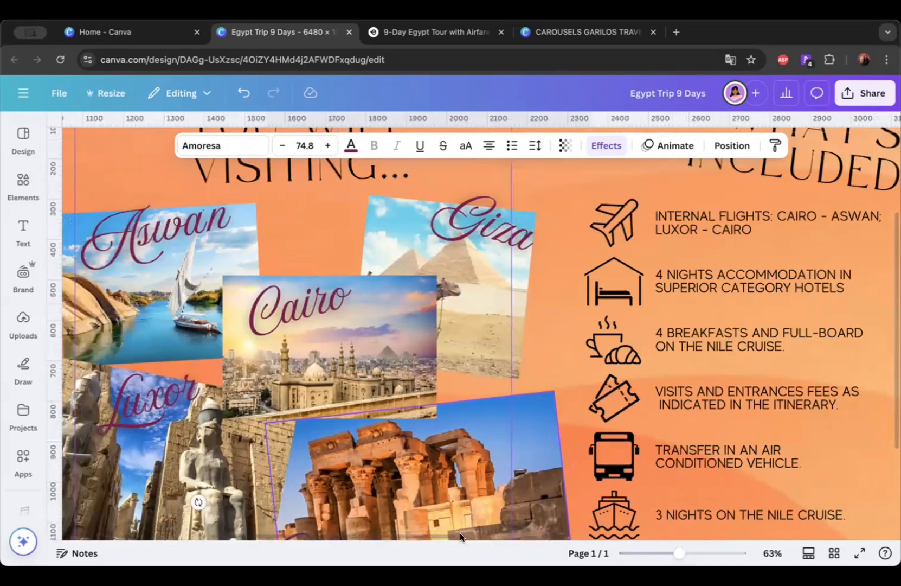
scroll(466, 401, down, 3)
scroll(467, 400, left, 3)
scroll(467, 400, up, 2)
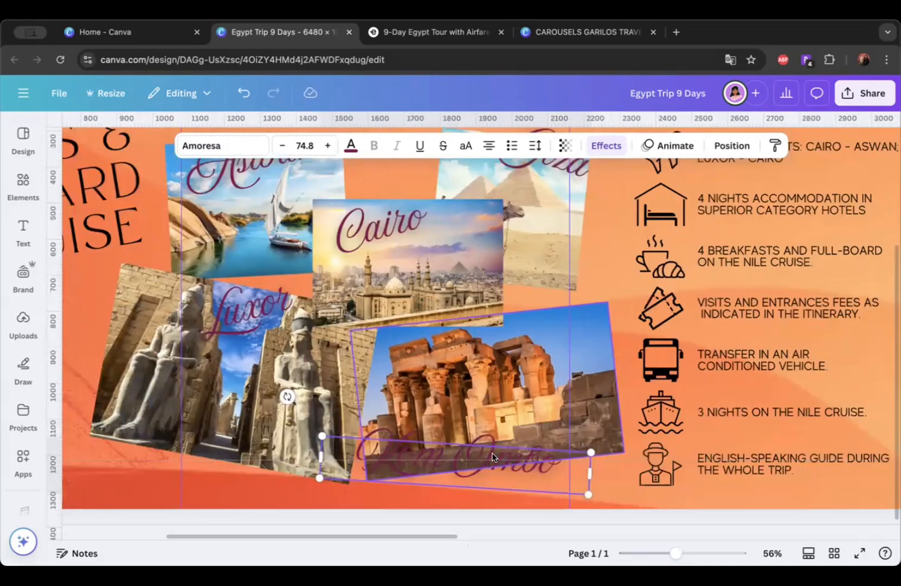
scroll(587, 392, up, 1)
click(526, 369)
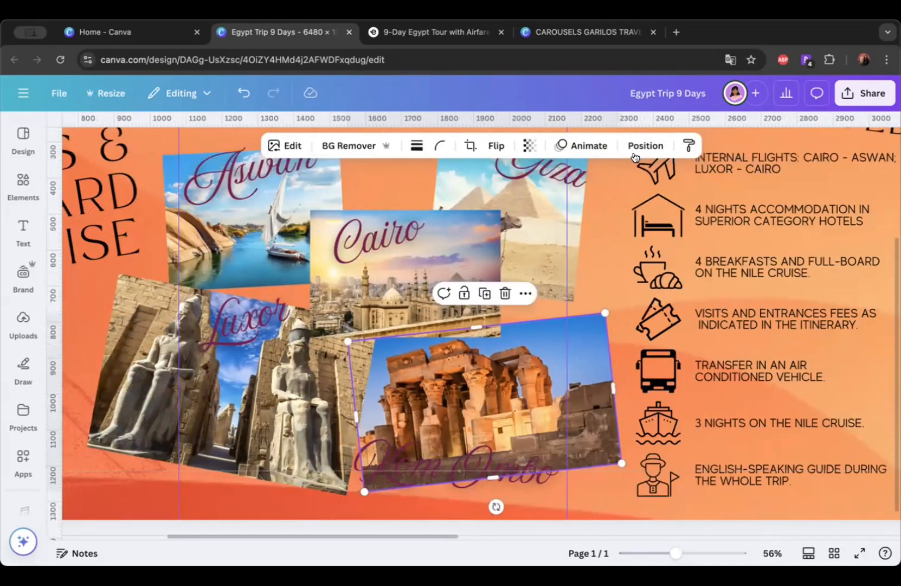
click(293, 144)
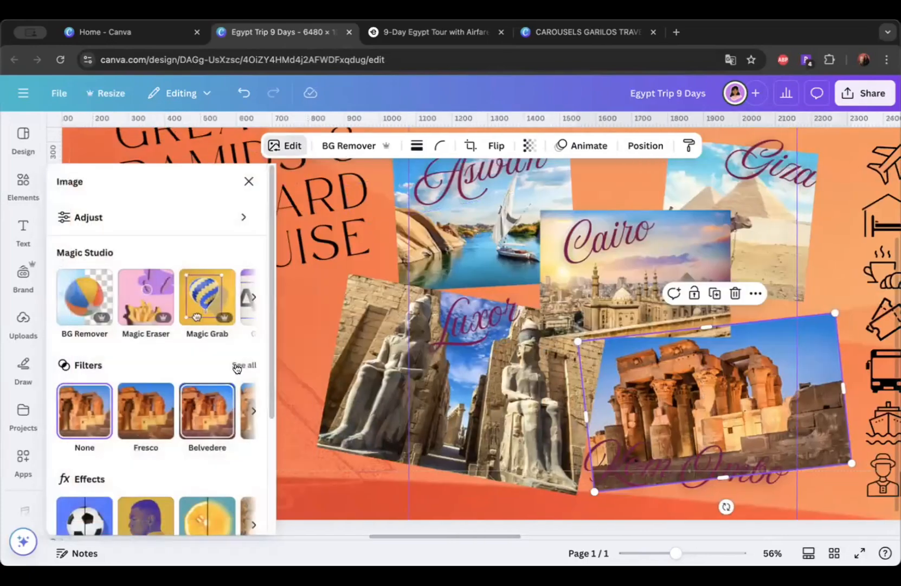
click(236, 365)
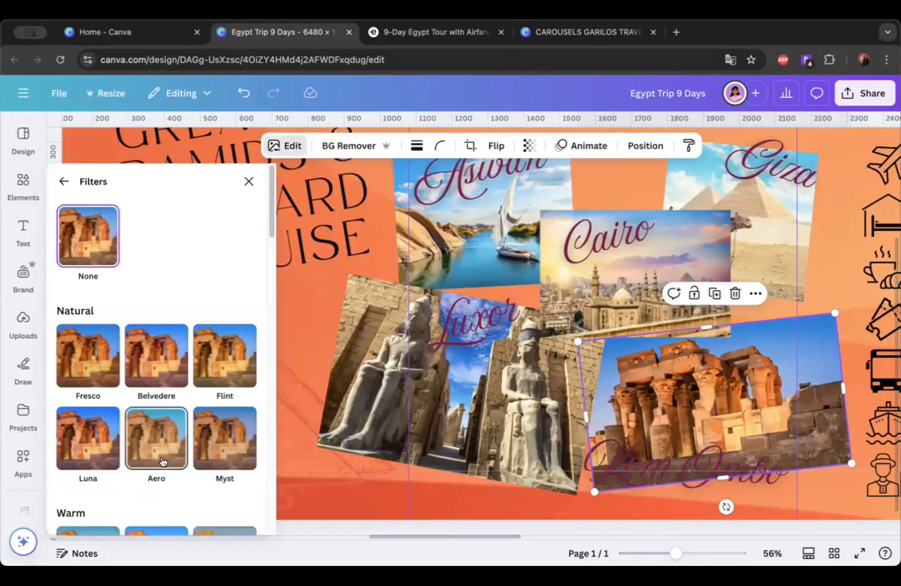
Step: Try the Aero, Myst and Scandi filters on the Kom Ombo temple photo
click(162, 461)
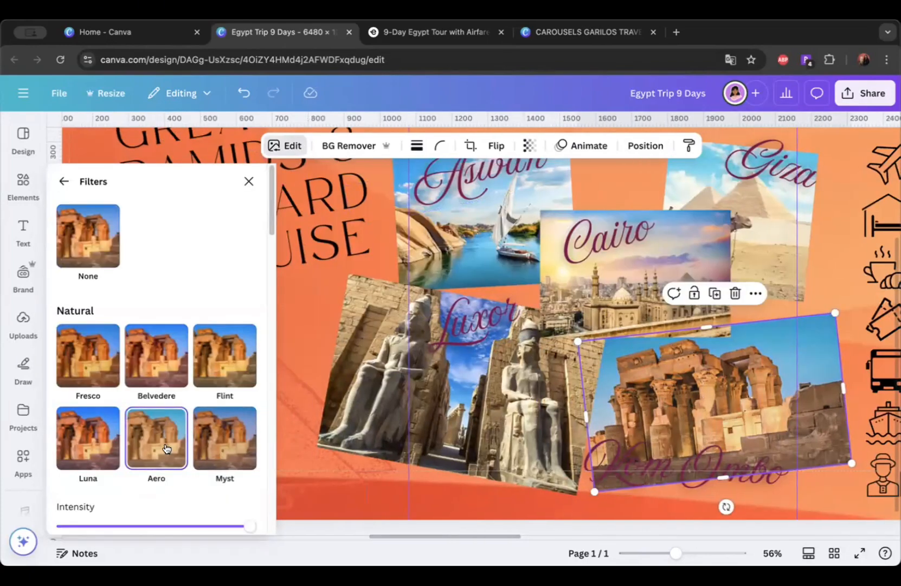
click(199, 440)
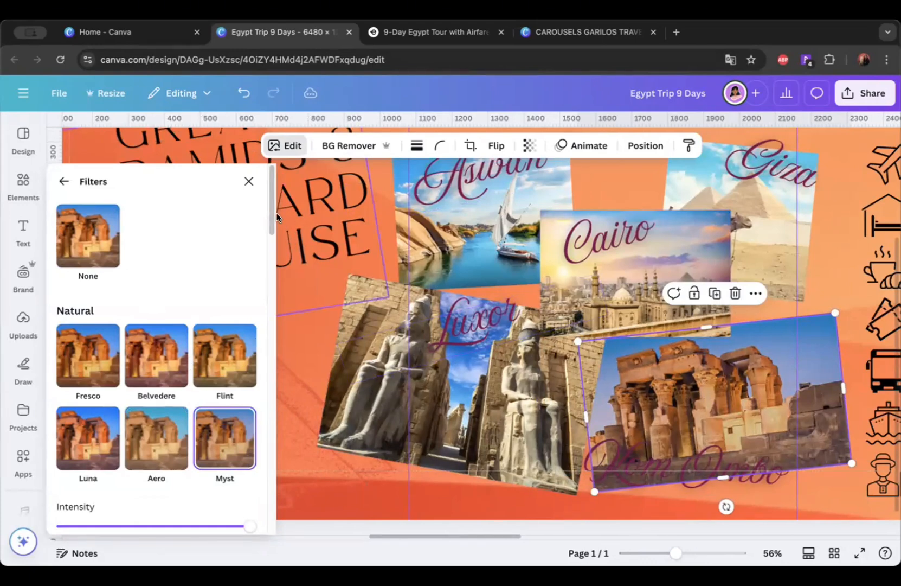
scroll(267, 263, down, 9)
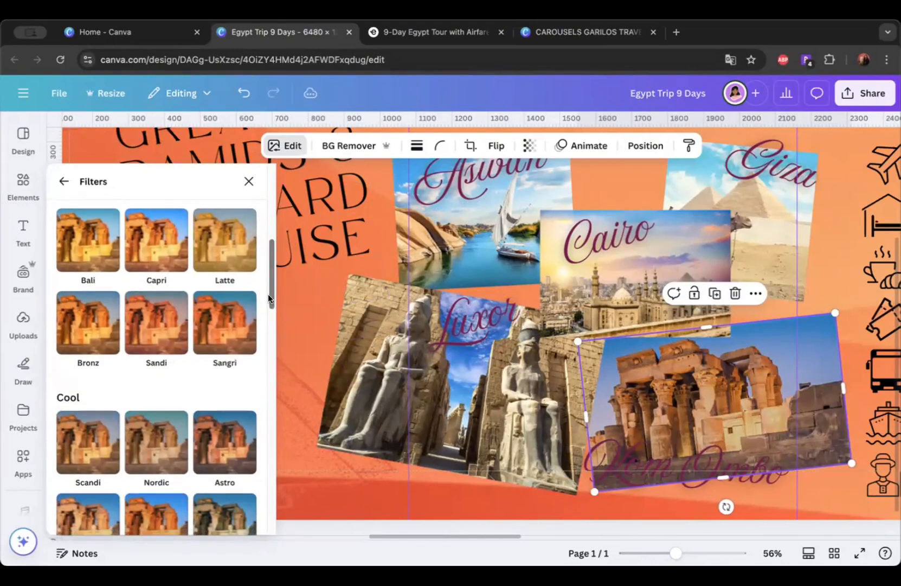
click(86, 339)
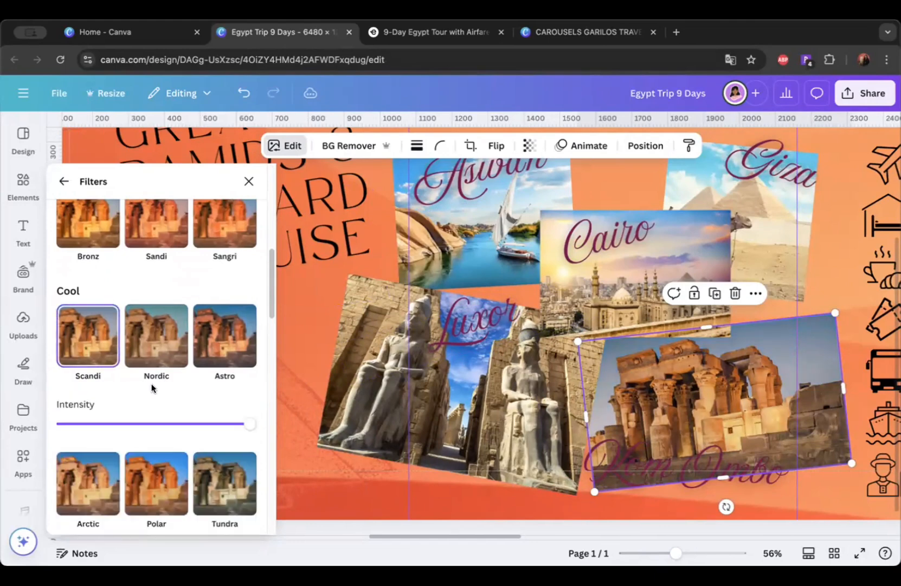
Step: Apply the Nordic filter to the Kom Ombo temple photo and lower its intensity to roughly three quarters
click(160, 339)
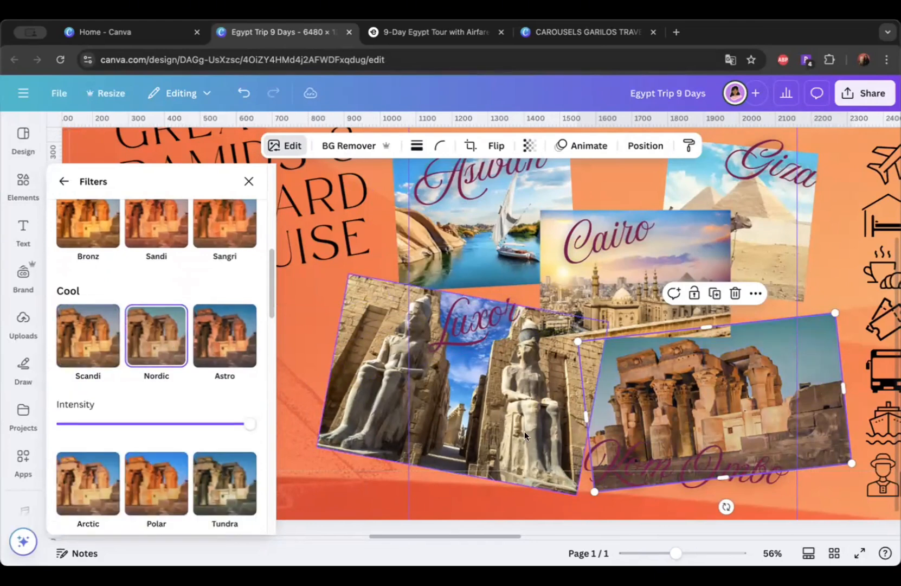
drag(250, 424, 214, 425)
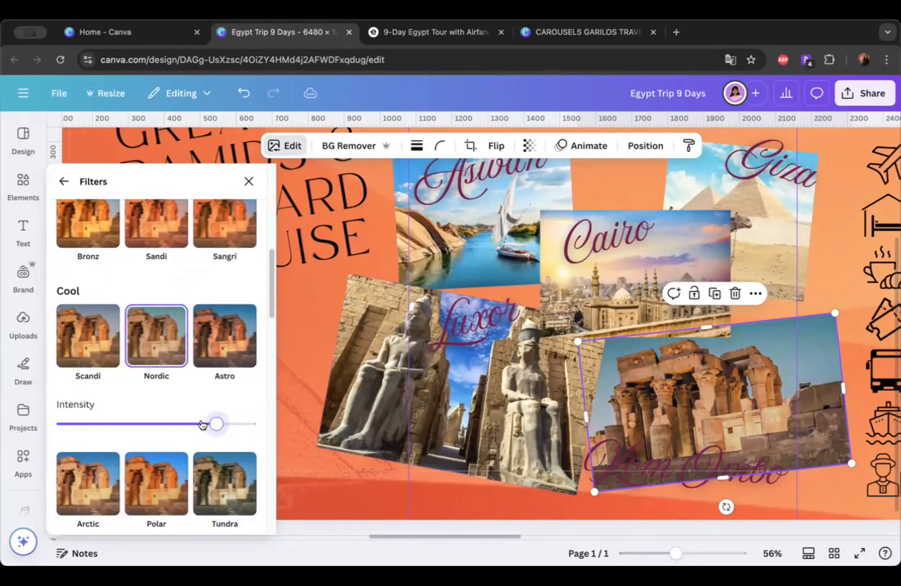
scroll(201, 376, down, 4)
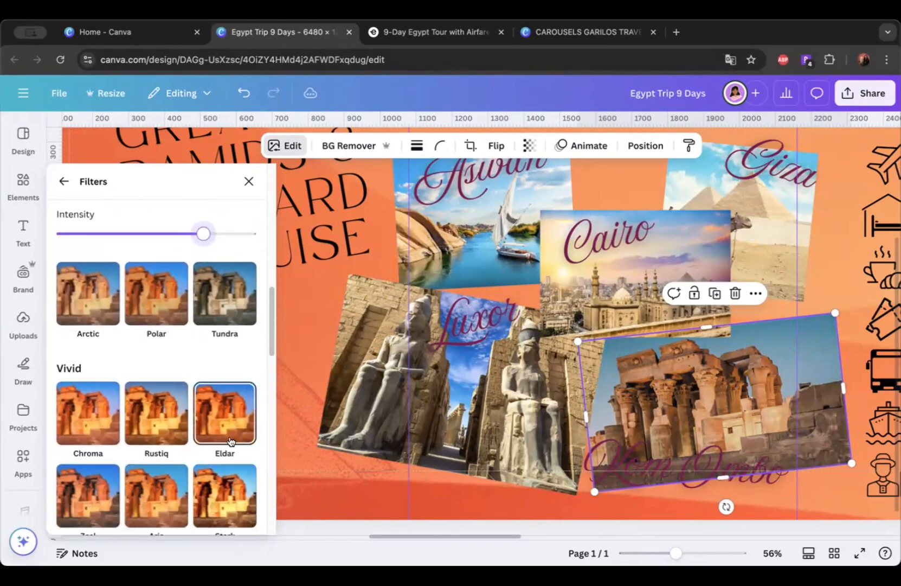
Step: Try the Oceanic filter on the Kom Ombo photo, and settle on Vinto at roughly two thirds intensity
scroll(230, 441, down, 5)
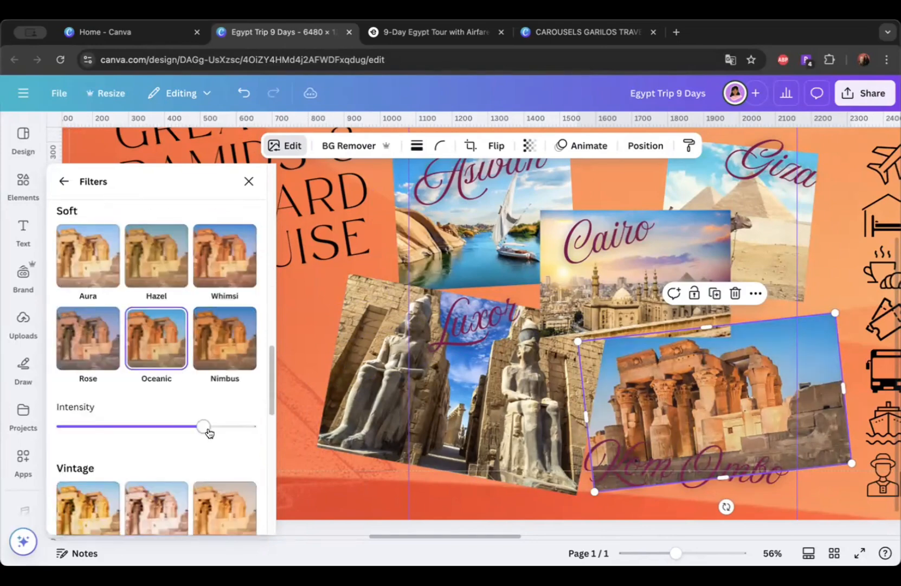
drag(205, 429, 191, 427)
scroll(144, 460, down, 2)
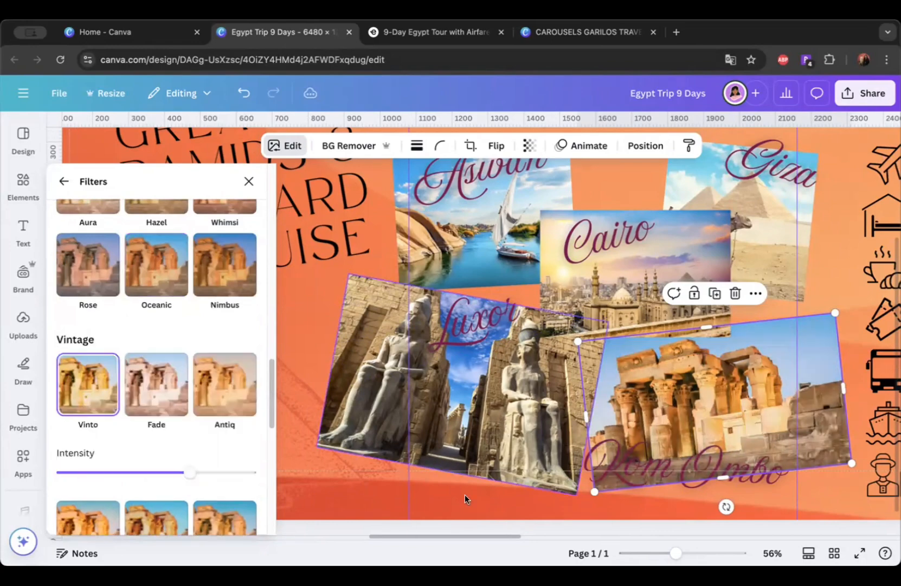
Step: Copy the Kom Ombo photo's filter style onto the Luxor statues photo and from there onto the Cairo photo
click(462, 456)
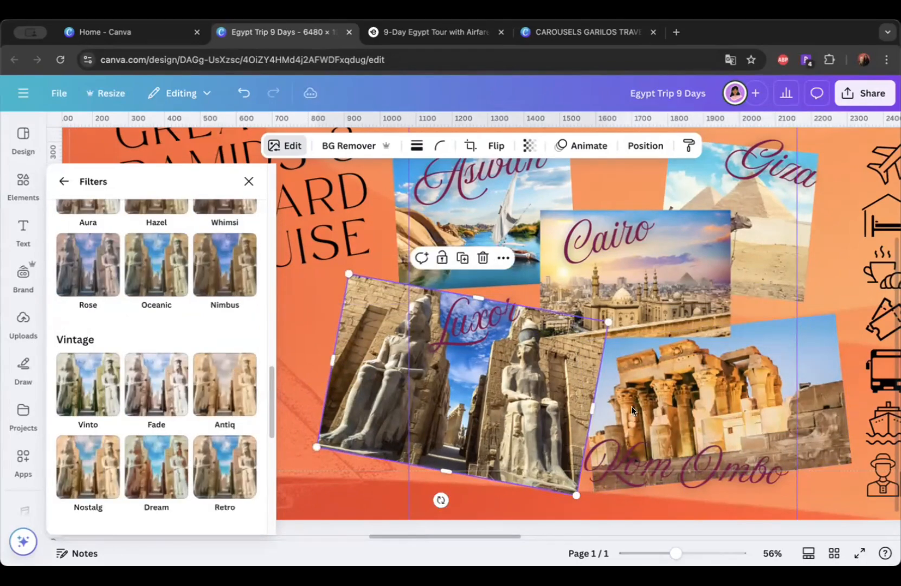
scroll(633, 411, right, 2)
click(641, 387)
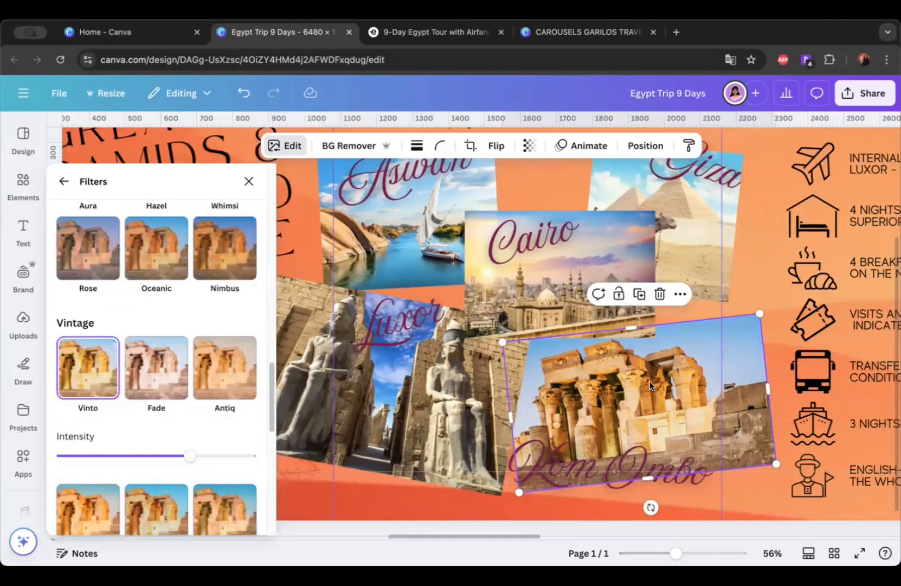
click(688, 144)
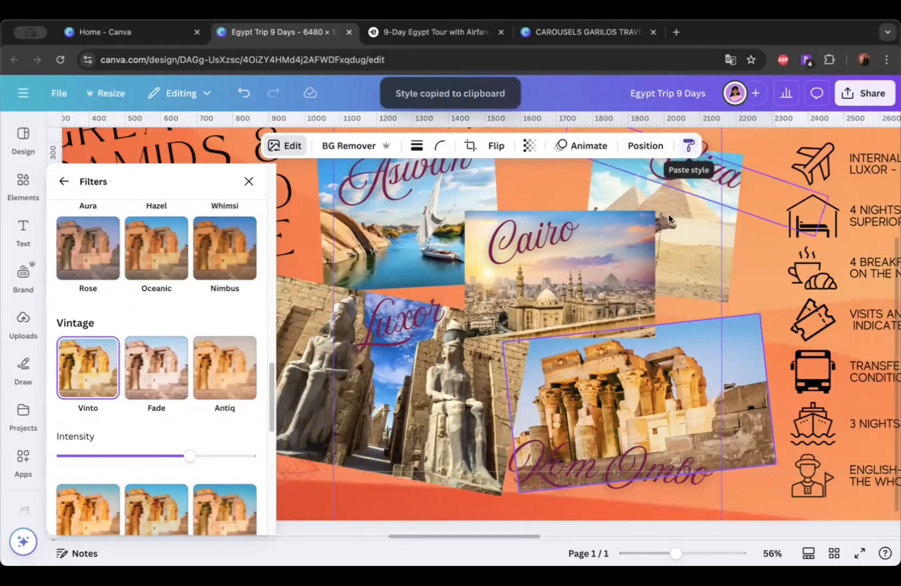
click(445, 386)
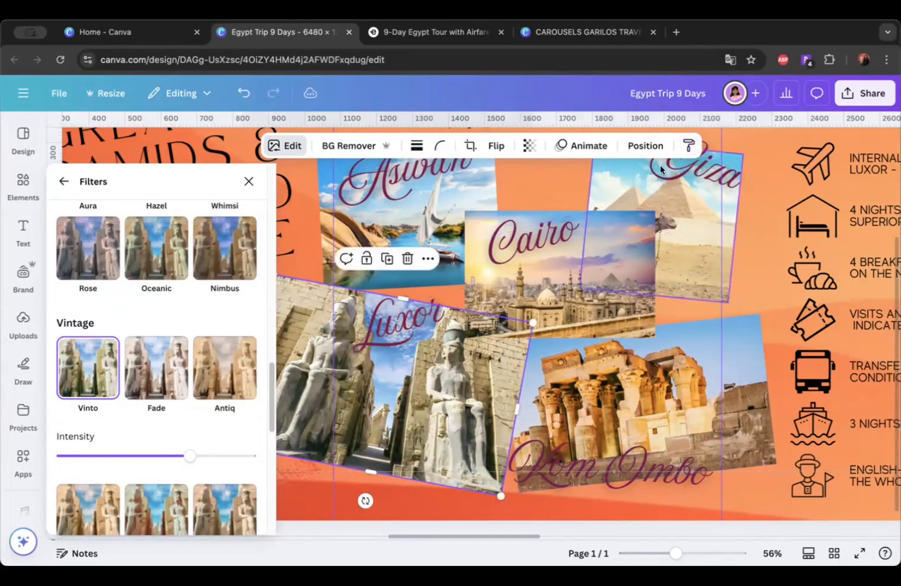
click(689, 146)
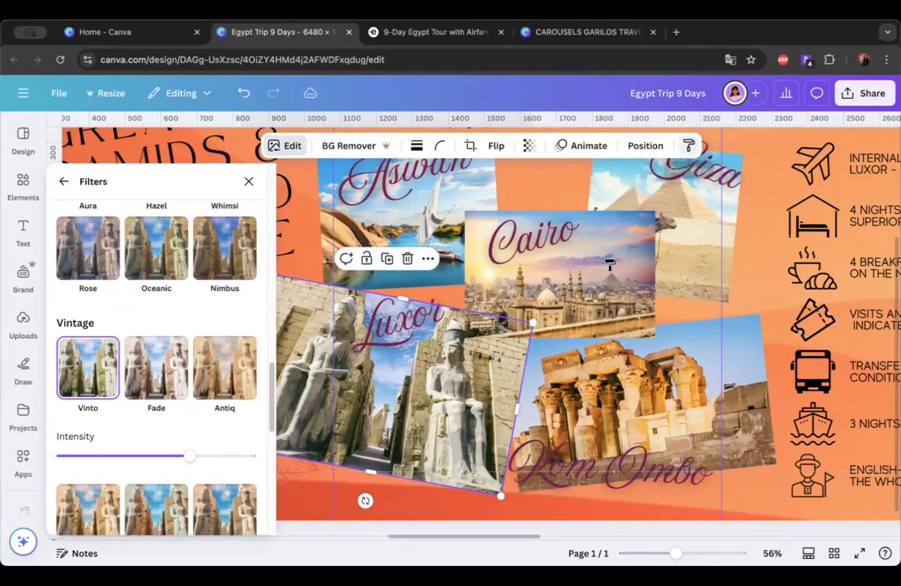
click(610, 265)
Step: Try the copied filter style on the Giza pyramids photo, and undo it
click(686, 146)
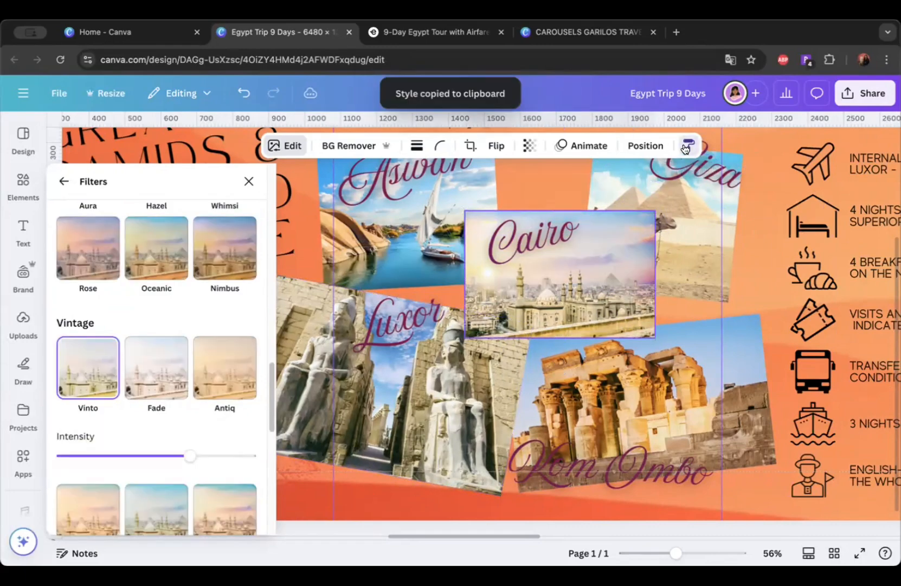
click(698, 249)
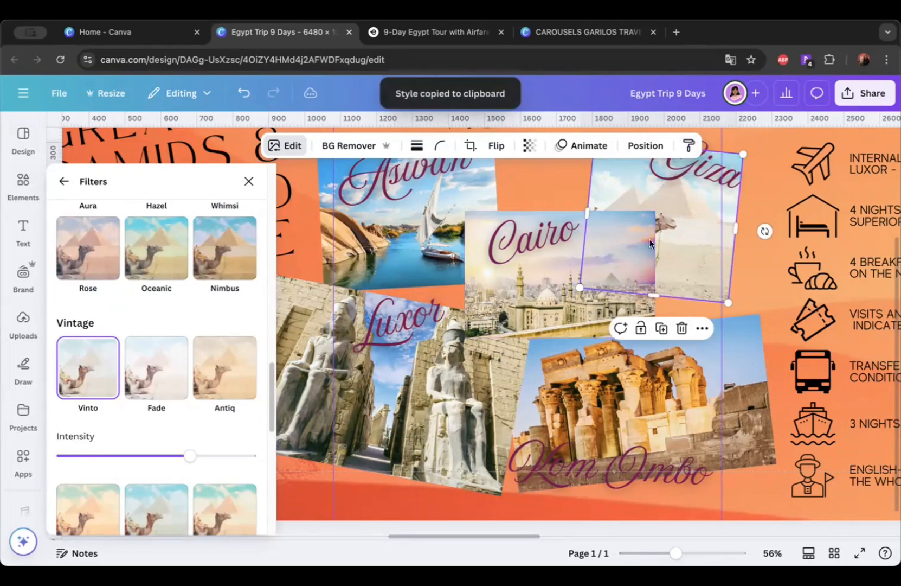
click(240, 97)
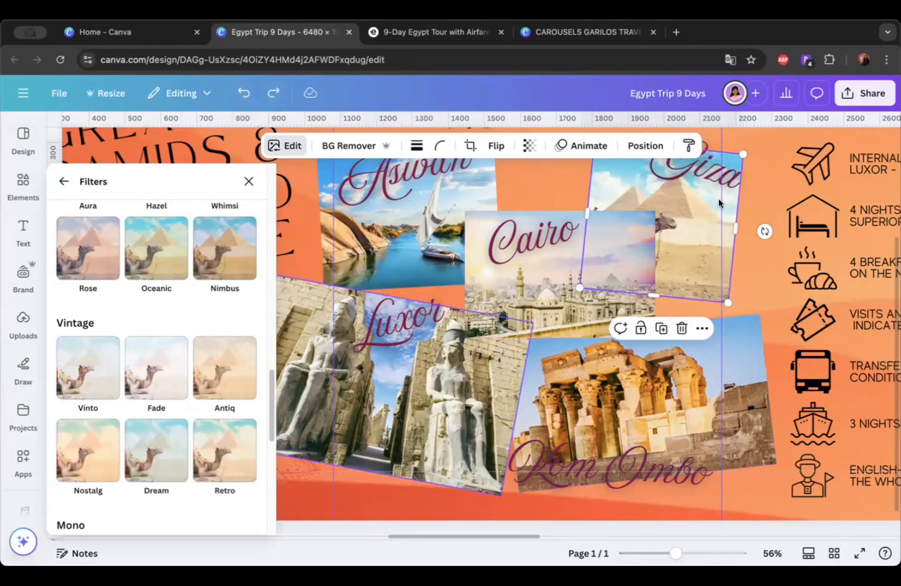
Step: Copy the Luxor photo's filter style onto the Aswan sailboat photo and deselect it
click(689, 146)
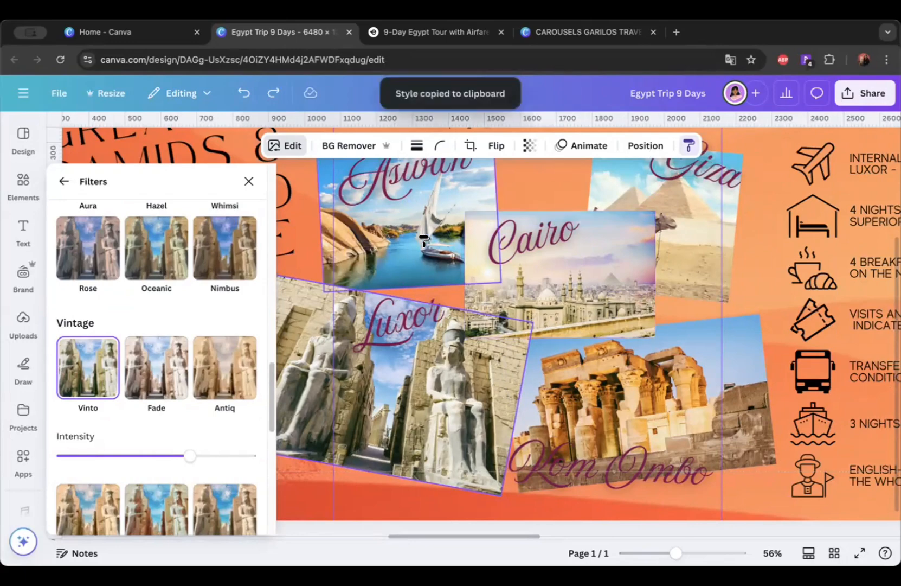
click(424, 241)
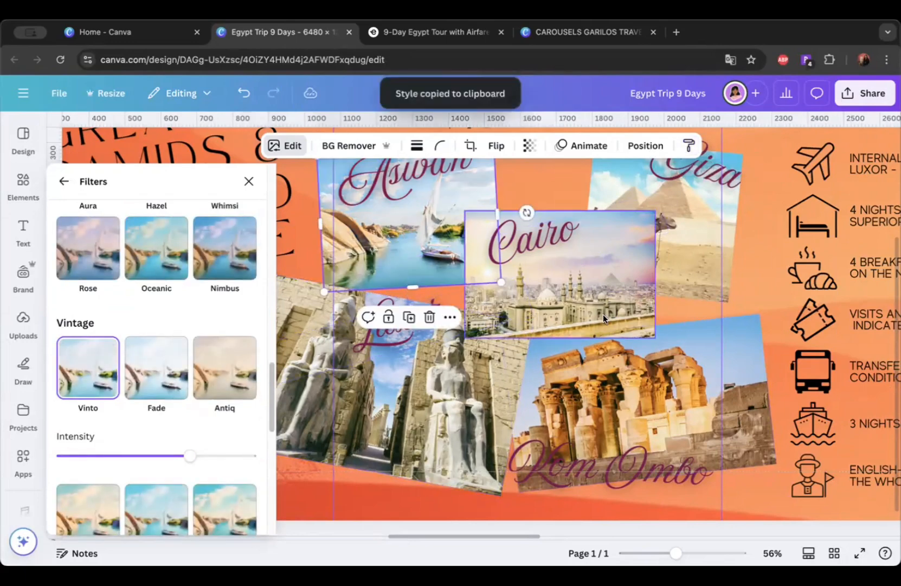
scroll(603, 315, down, 2)
scroll(635, 423, down, 3)
drag(629, 458, 390, 470)
scroll(613, 436, right, 5)
click(523, 406)
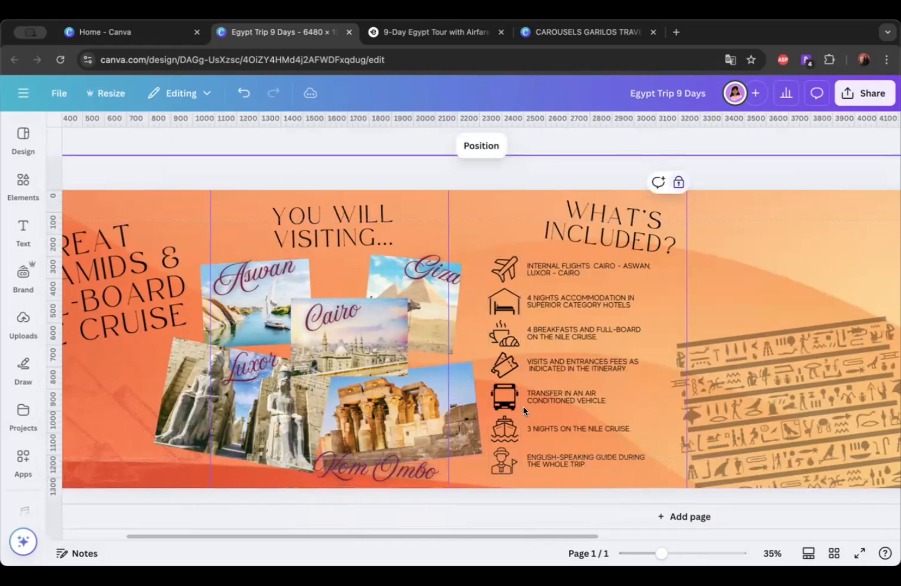
Step: Try raising the Giza photo above the Cairo photo in the layer order, and undo it
scroll(419, 367, left, 4)
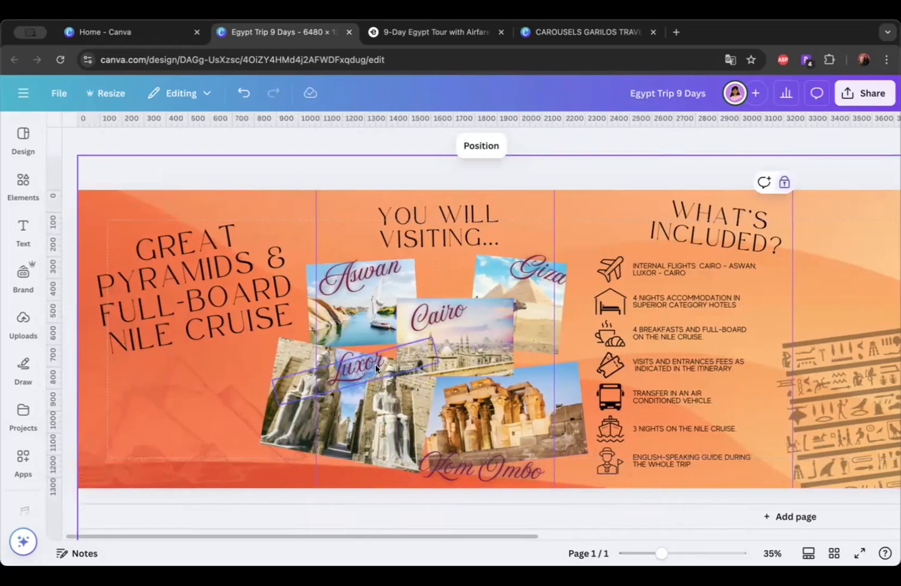
click(530, 314)
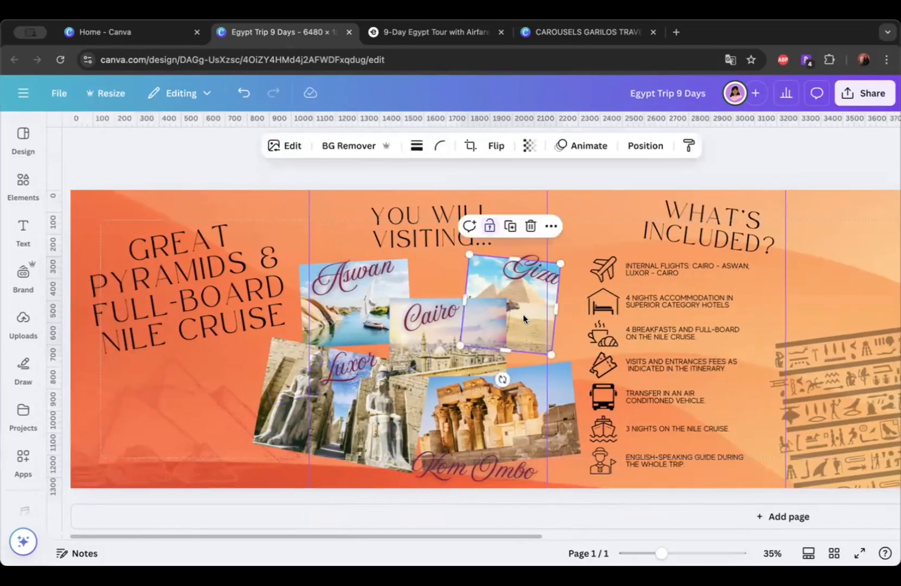
click(646, 145)
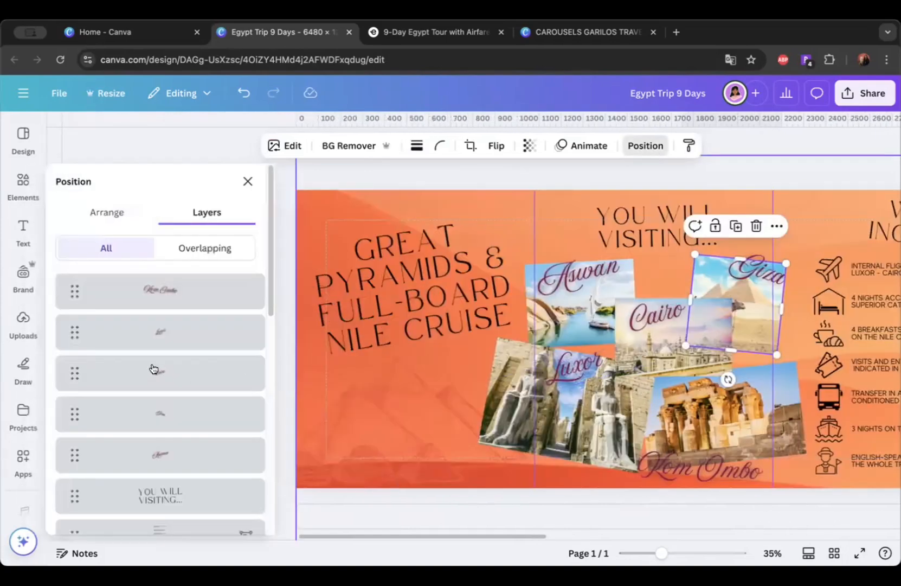
scroll(207, 442, down, 5)
mouse_move(184, 379)
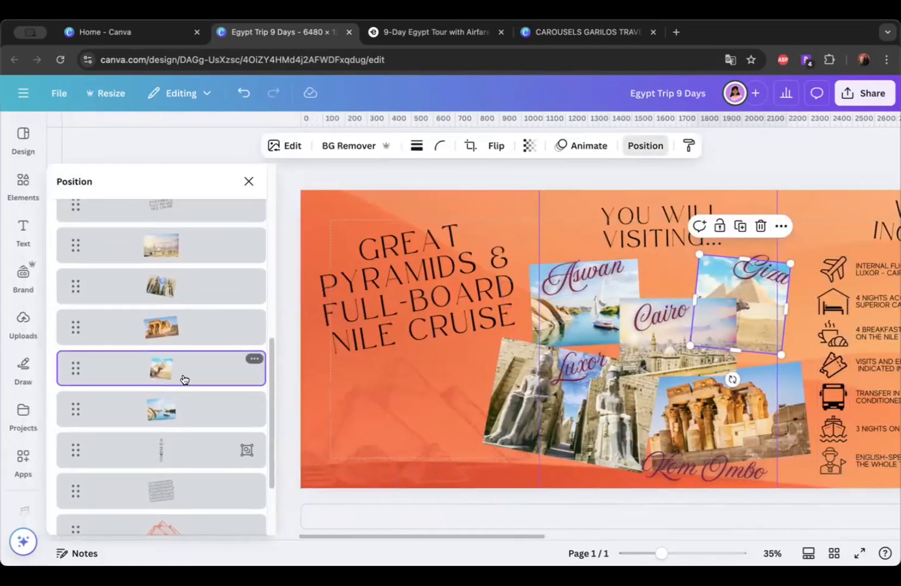
drag(182, 374, 191, 239)
scroll(566, 387, right, 5)
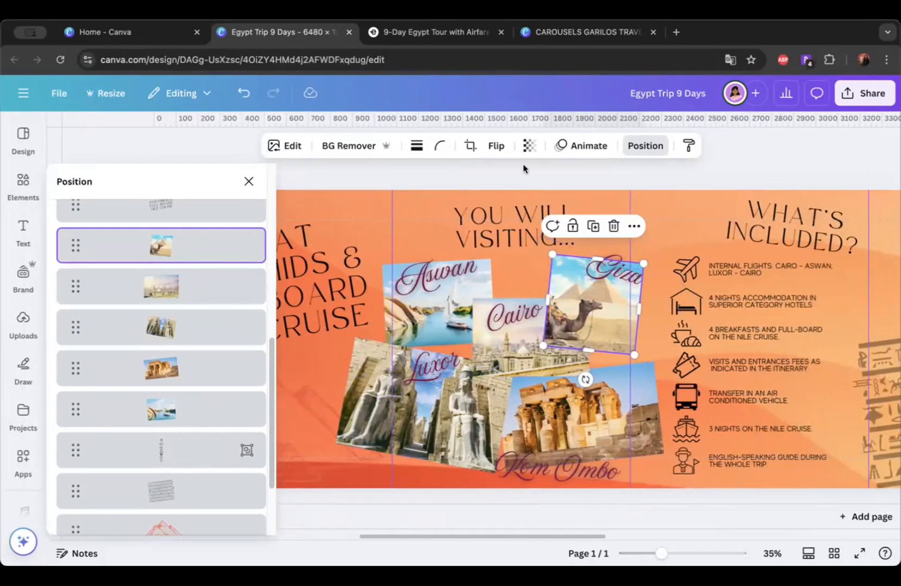
click(243, 93)
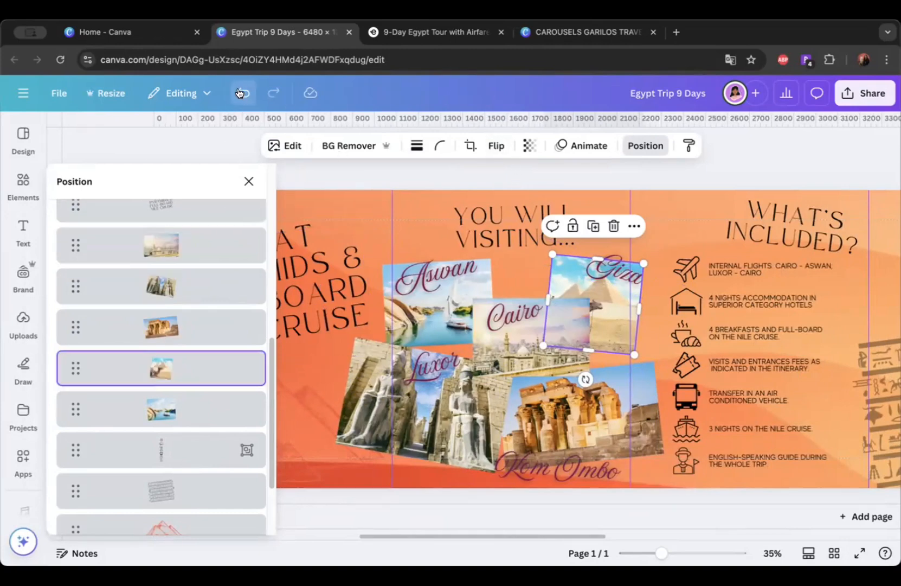
Step: Flip the Giza photo horizontally and nudge it slightly up and to the right
click(496, 145)
click(503, 184)
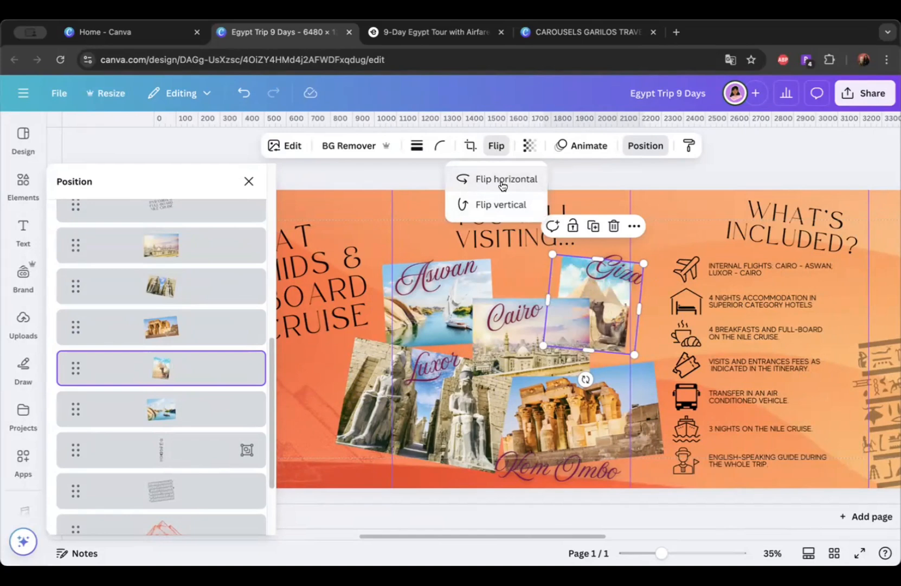
click(624, 314)
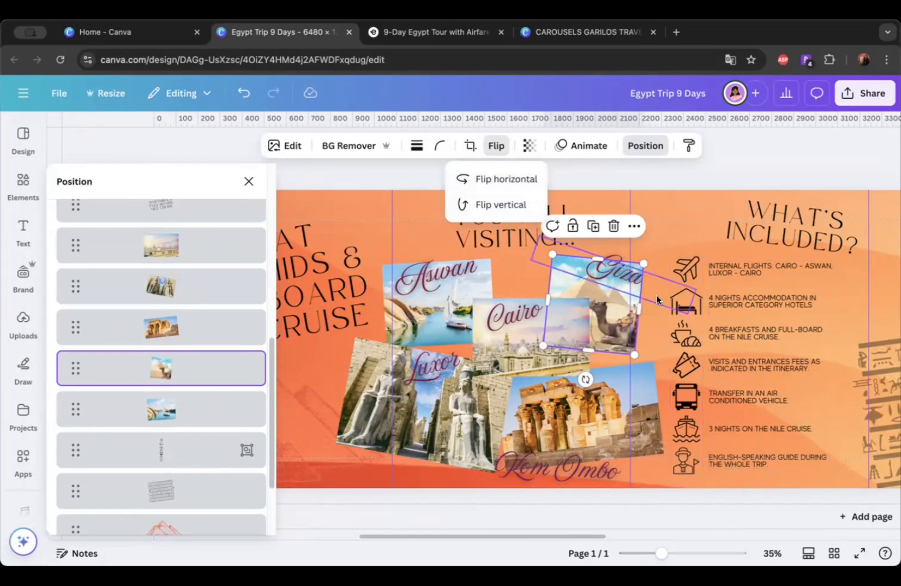
drag(632, 314, 639, 305)
click(688, 199)
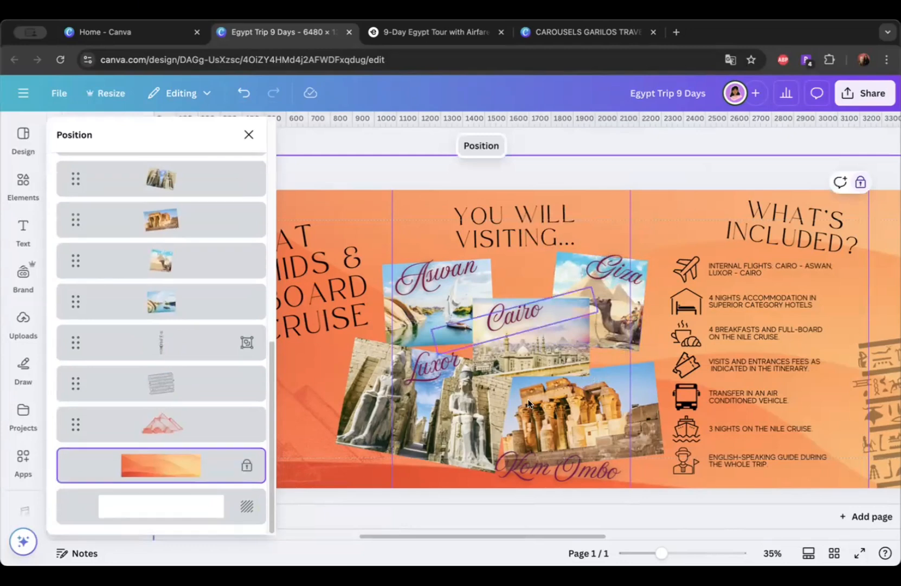
click(247, 138)
Step: Select the "Luxor" label on the statues photo
scroll(558, 315, right, 5)
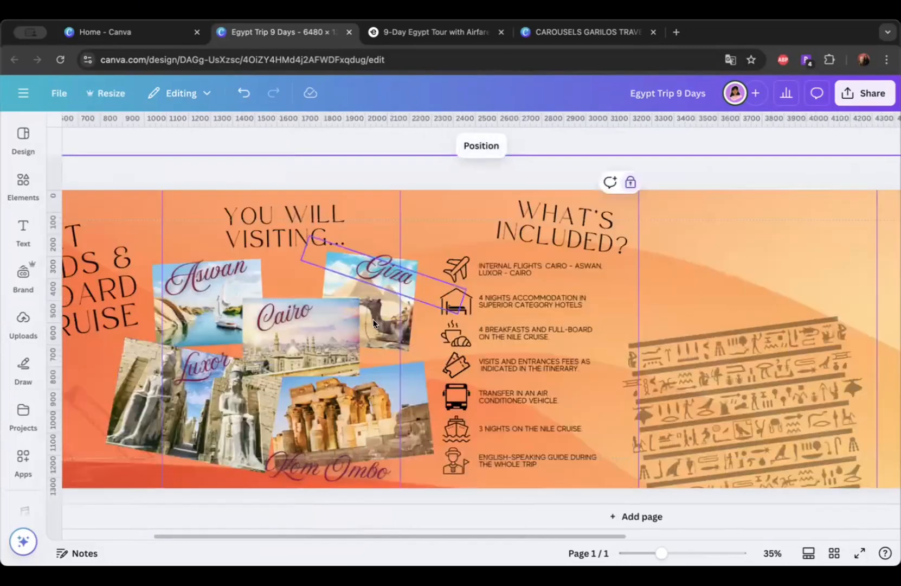
scroll(406, 330, left, 2)
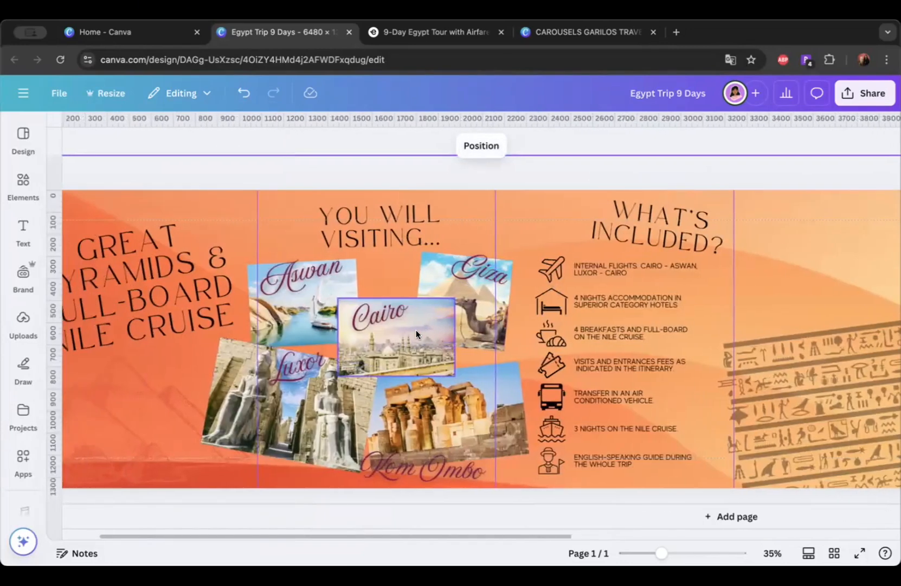
click(292, 358)
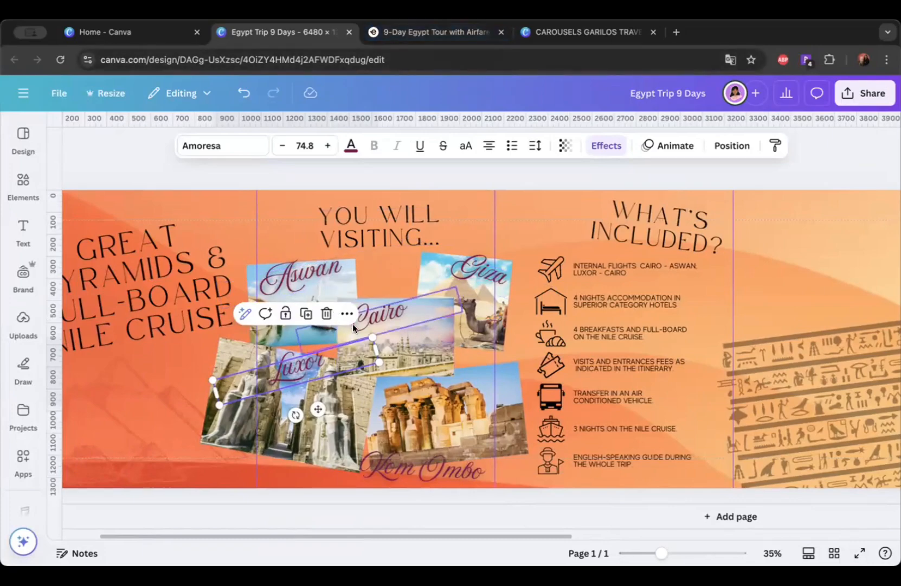
Step: Check the trip highlights on the Exoticca tour page, and duplicate the Aswan label back in the Canva design
click(427, 31)
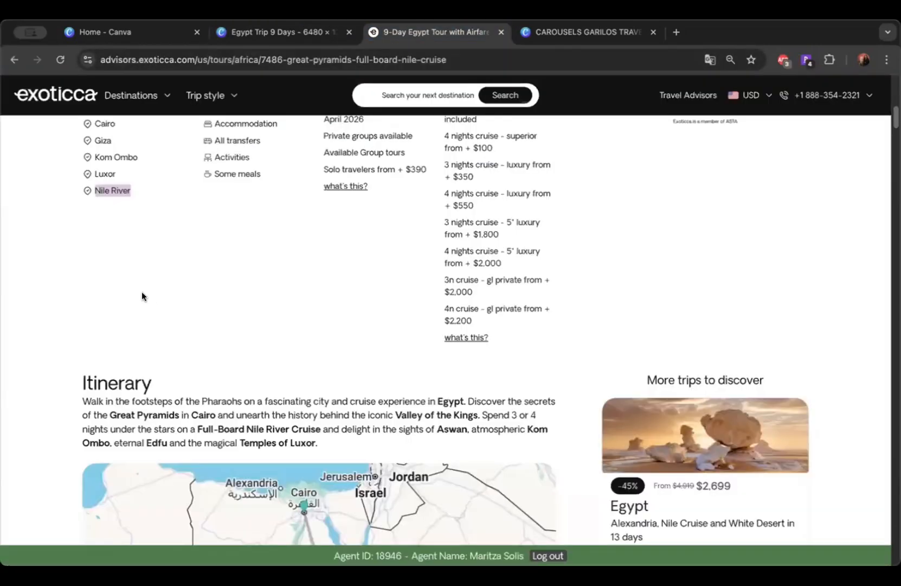
scroll(107, 212, up, 1)
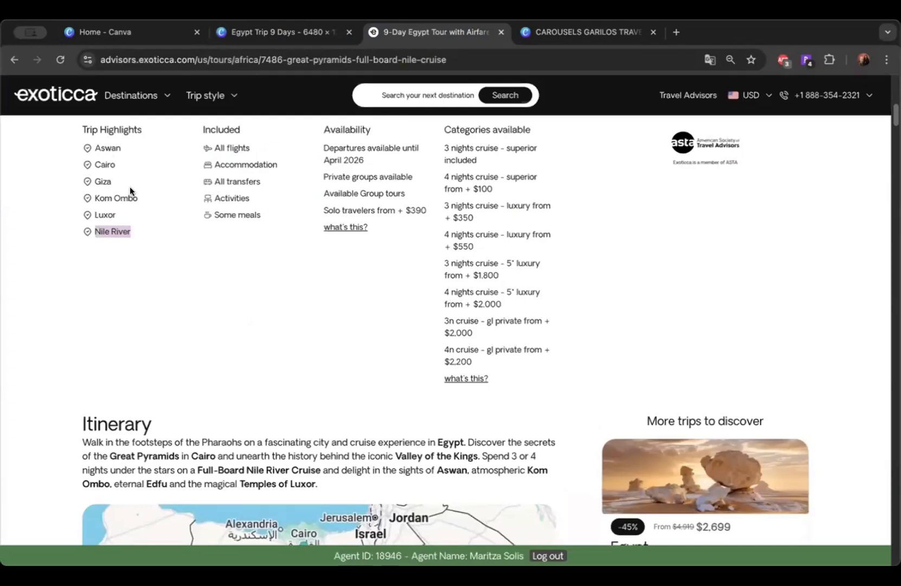
scroll(130, 189, up, 1)
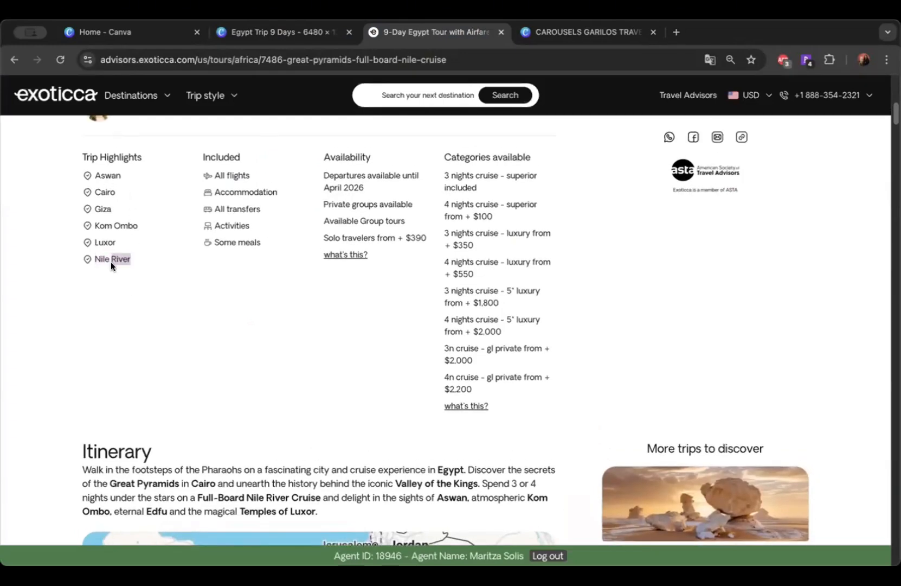
click(267, 31)
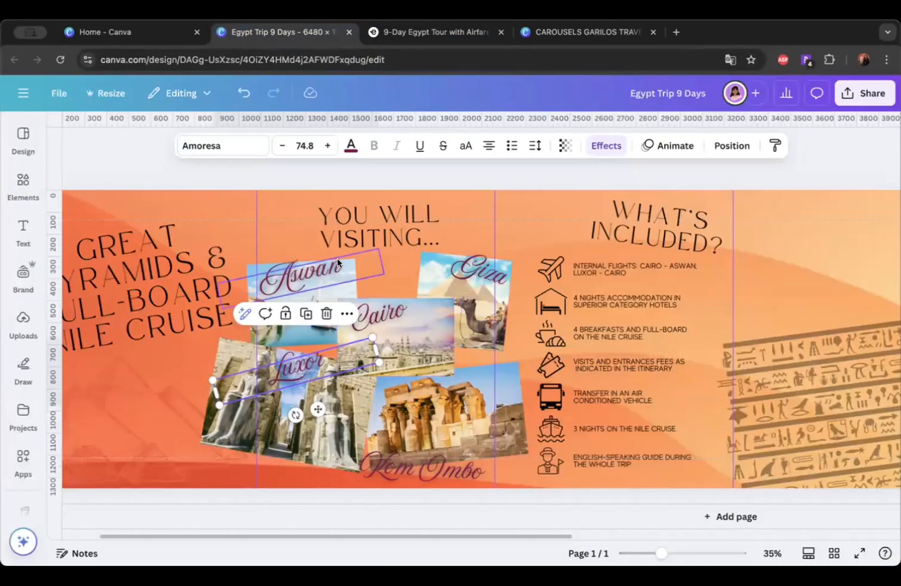
click(355, 276)
click(347, 278)
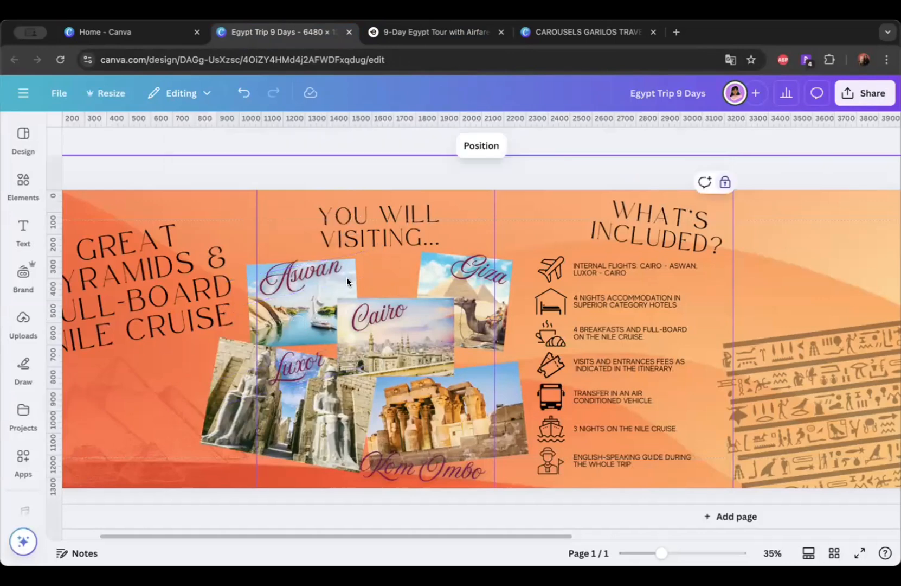
click(347, 277)
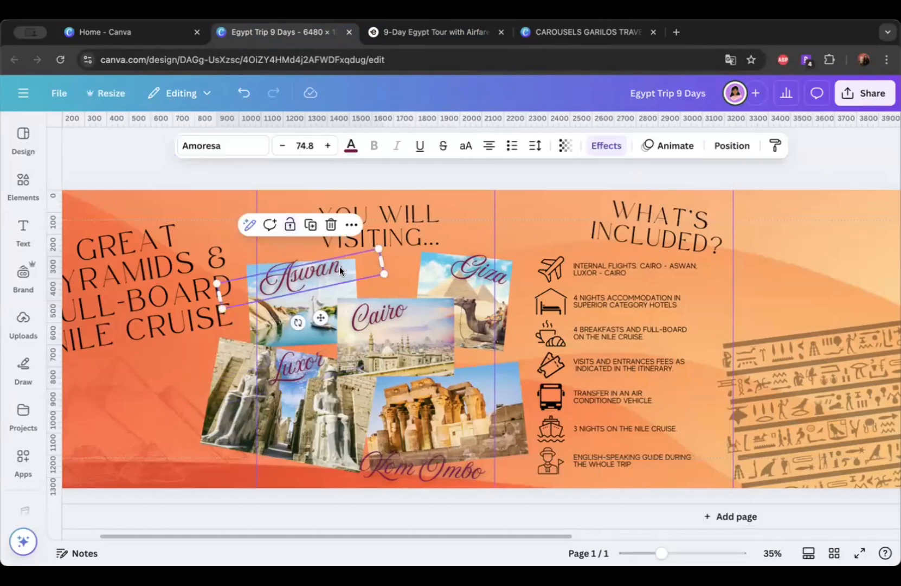
click(308, 226)
Step: Replace the duplicated label's text with "Nile River"
text(n)
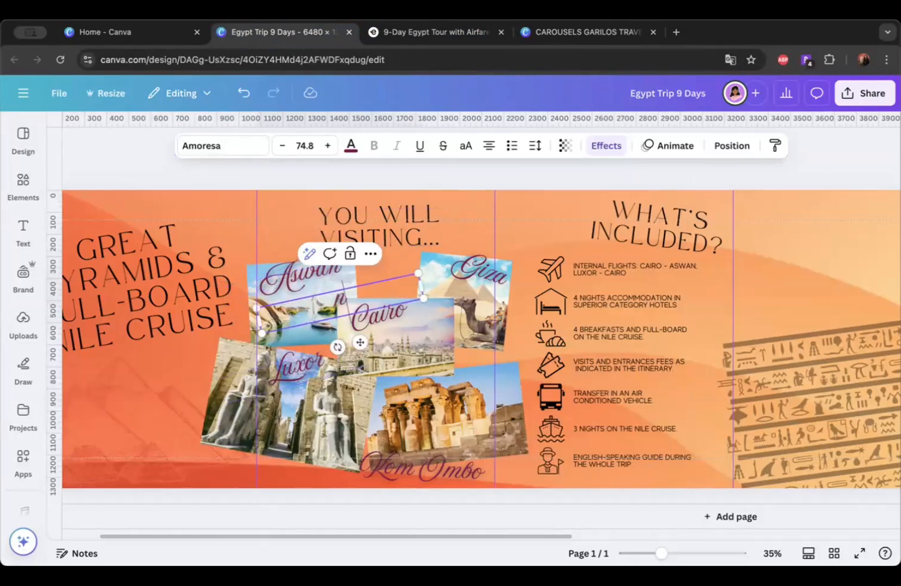
text(ILE RIVER)
key(BackSpace)
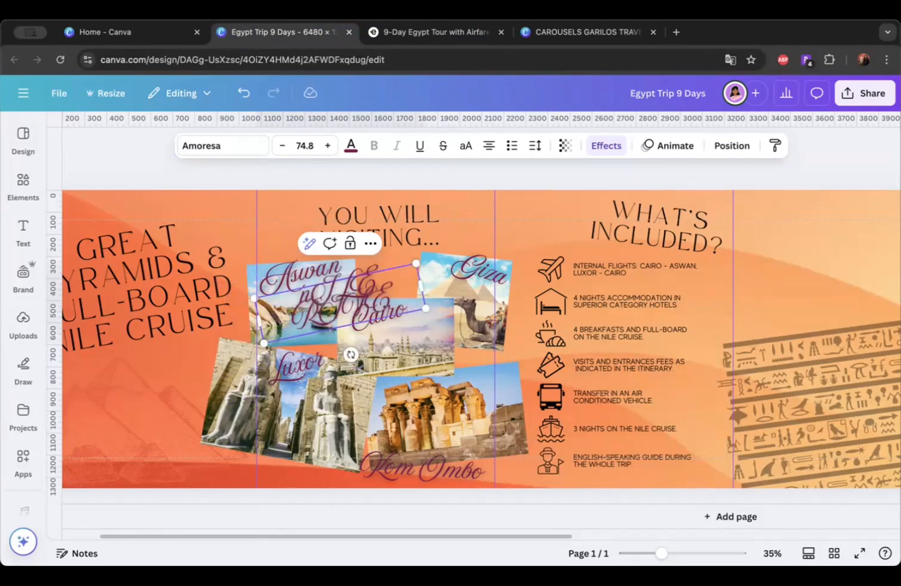
key(BackSpace)
key(BackSpace)
key(BackSpace)
key(BackSpace)
key(BackSpace)
key(BackSpace)
key(BackSpace)
key(BackSpace)
key(BackSpace)
text(Ni)
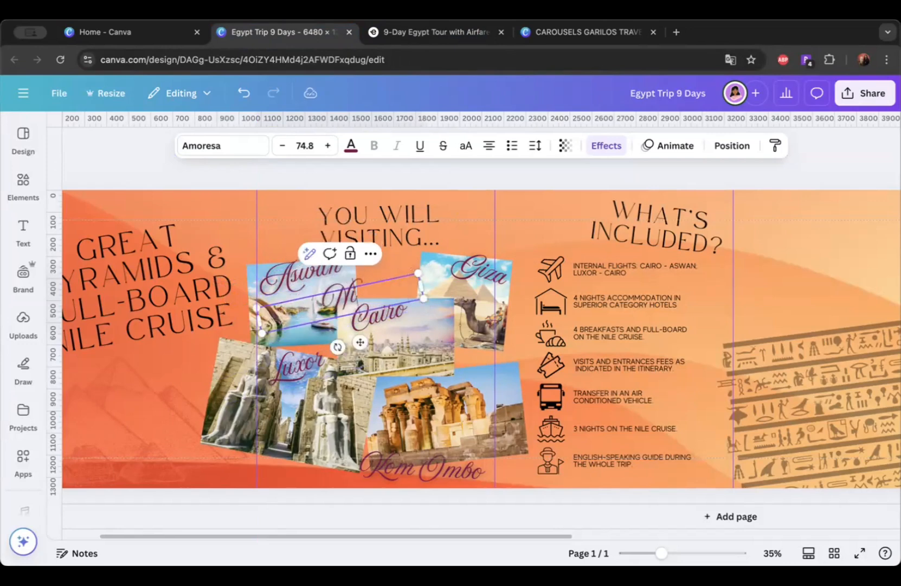
text(le River)
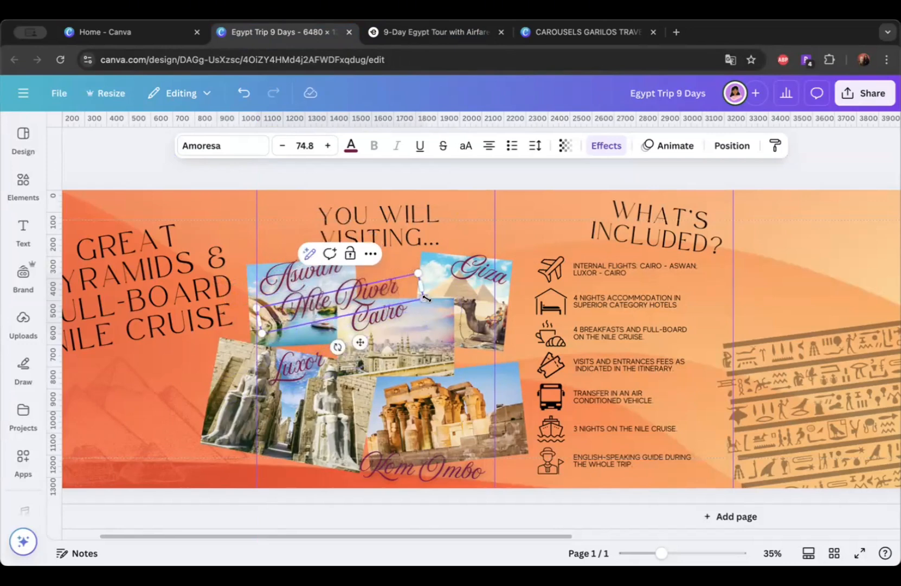
Step: Shrink the Nile River label to font size 28.2 and place it just beneath the Aswan label
drag(394, 280, 367, 282)
click(378, 274)
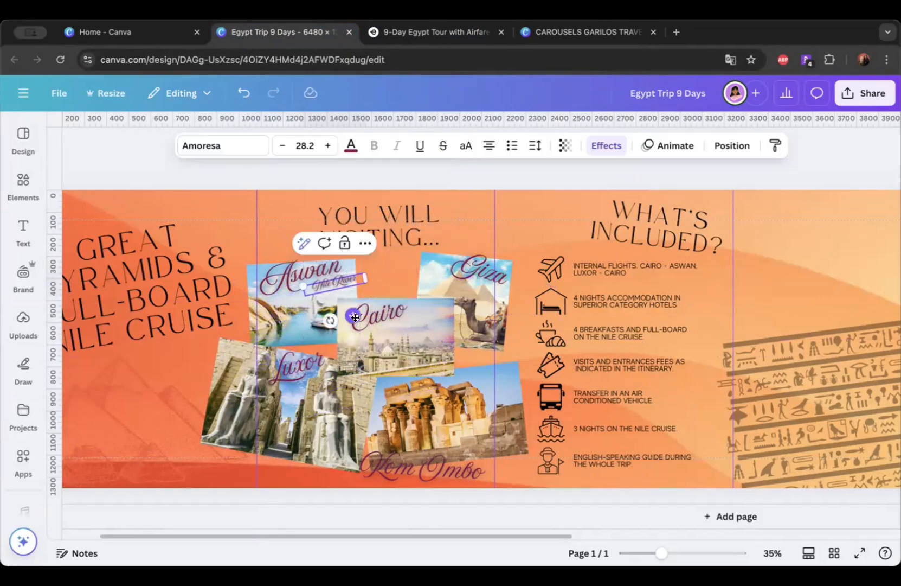
click(424, 247)
scroll(601, 390, right, 2)
scroll(602, 383, down, 5)
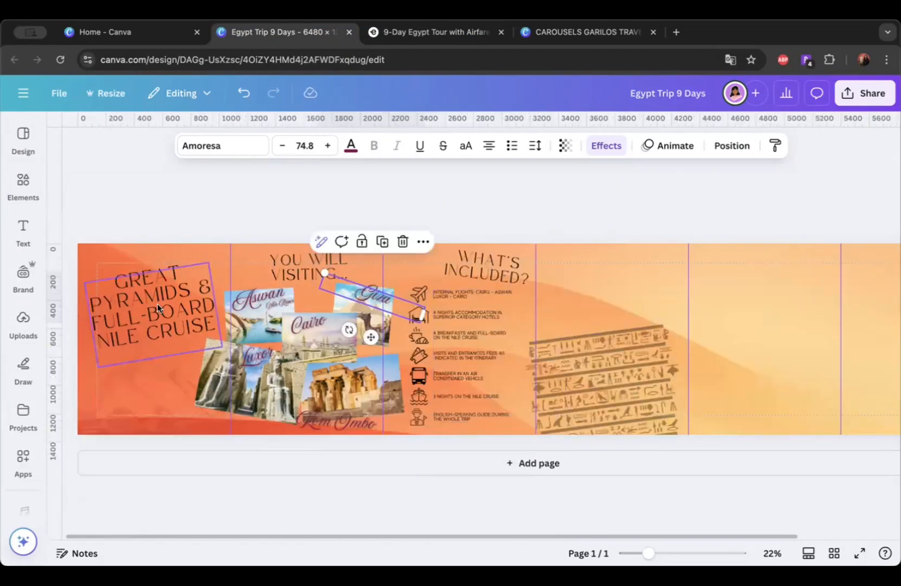
Step: Move the hieroglyph graphic about 200 px toward the "What's Included?" list
click(158, 304)
click(325, 259)
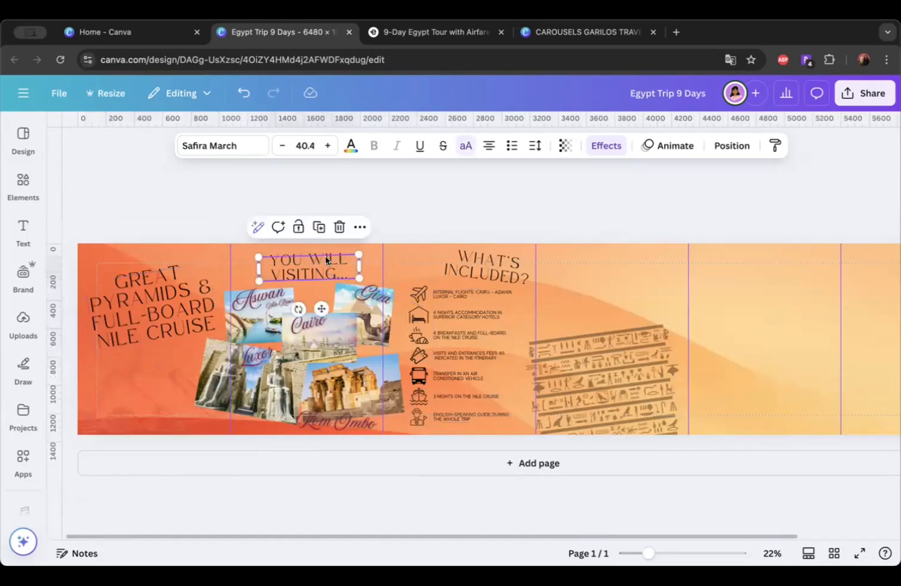
click(486, 271)
scroll(576, 369, right, 2)
drag(577, 368, 545, 372)
key(Escape)
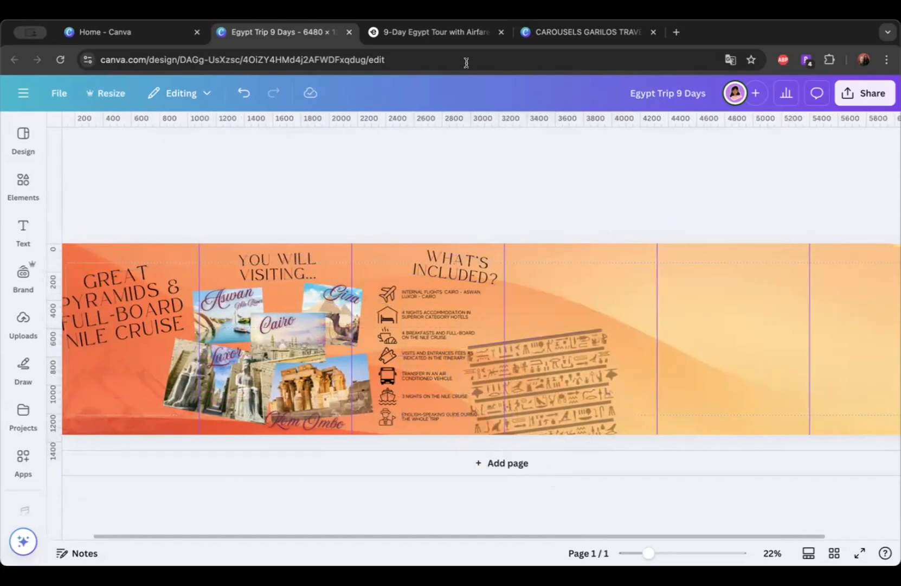
Step: Switch to the Exoticca tour page and examine the trip highlights and the day-by-day itinerary
click(445, 32)
scroll(347, 342, up, 3)
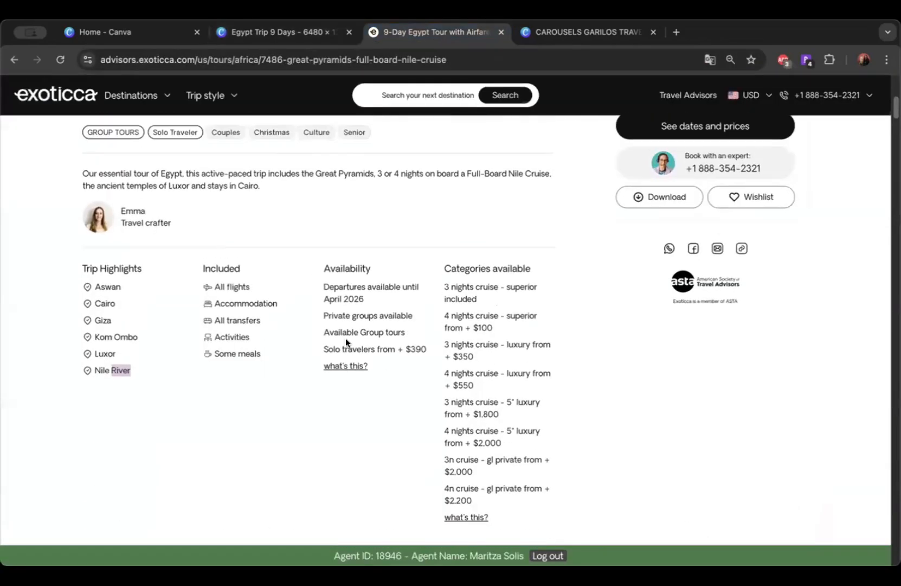
scroll(346, 338, up, 1)
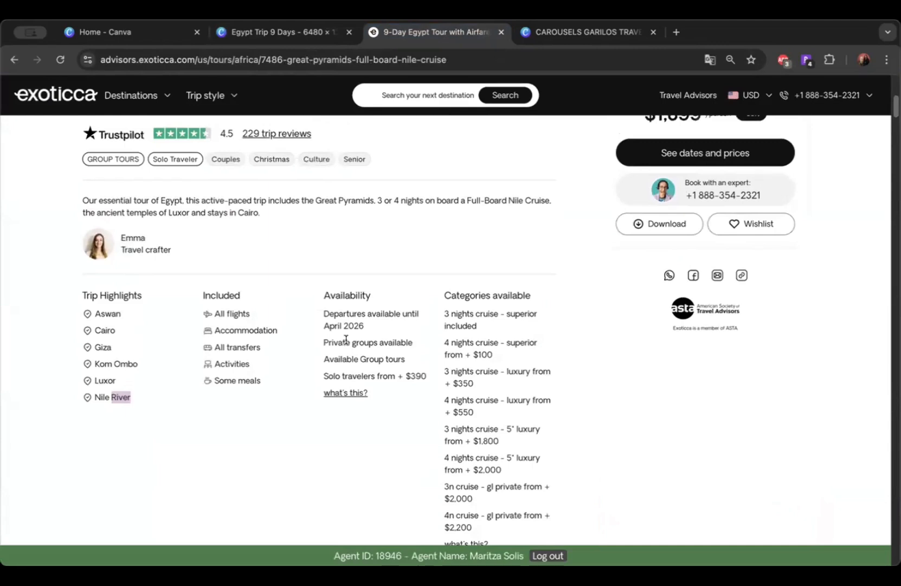
scroll(344, 347, down, 2)
scroll(342, 353, down, 3)
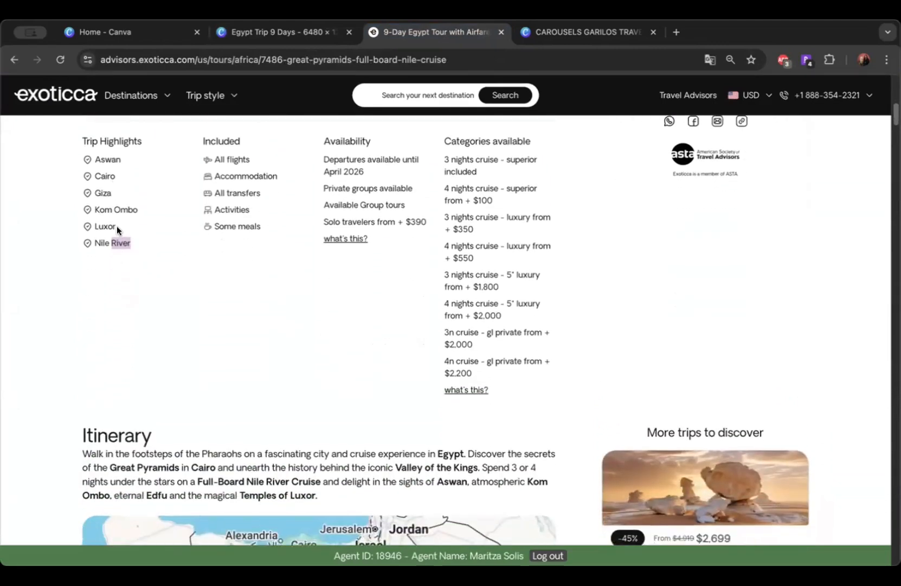
scroll(123, 247, down, 10)
scroll(124, 247, down, 7)
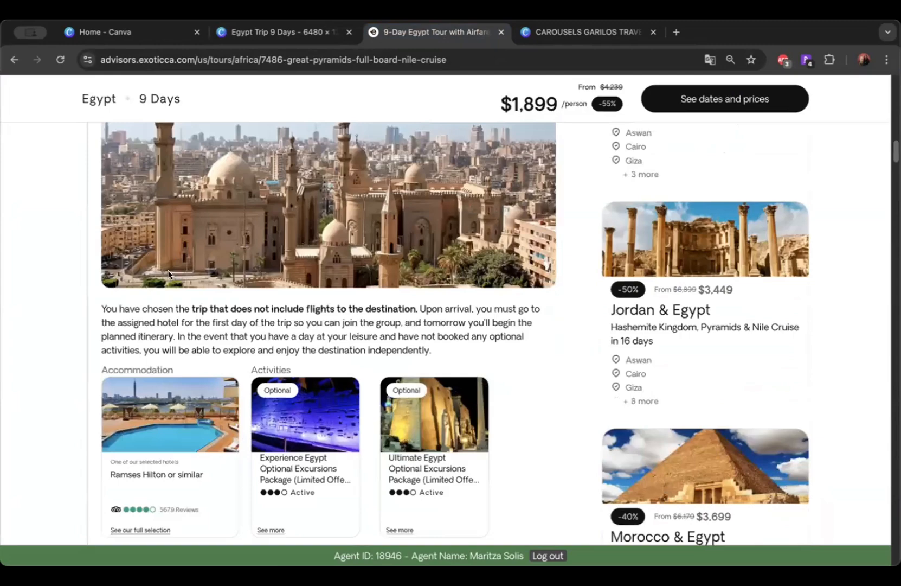
scroll(484, 296, down, 7)
scroll(515, 263, down, 20)
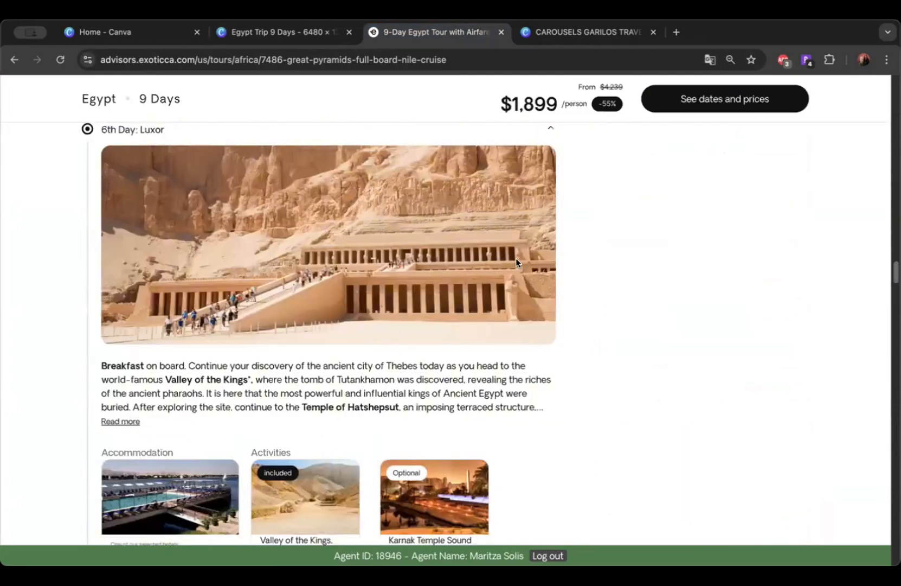
Step: Examine the April and May 2025 departure prices and the available cruise categories for the Egypt tour
scroll(516, 265, up, 12)
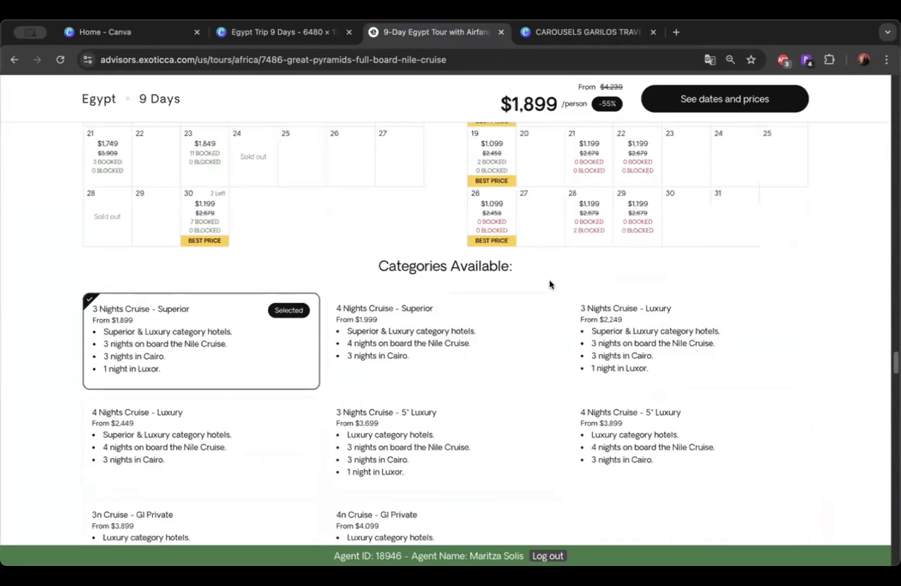
scroll(550, 283, up, 1)
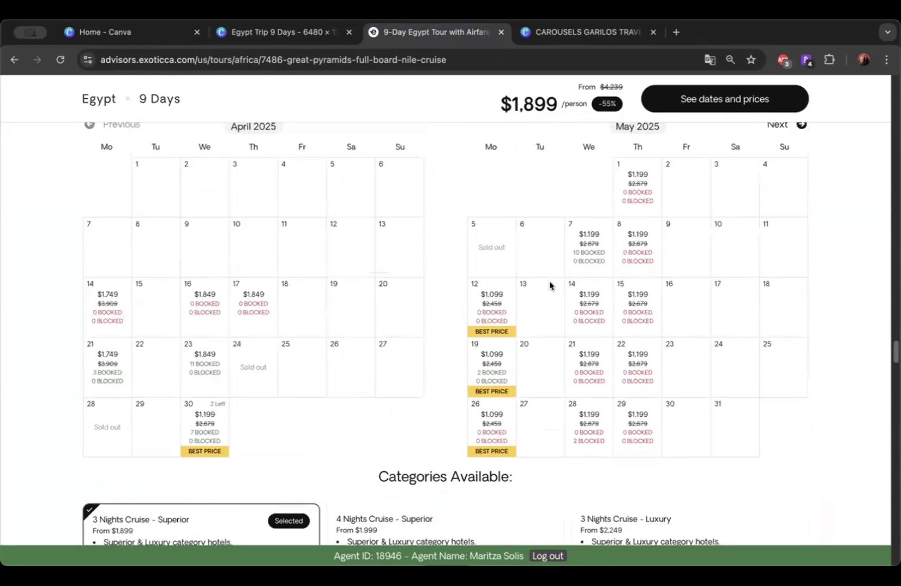
scroll(549, 283, down, 6)
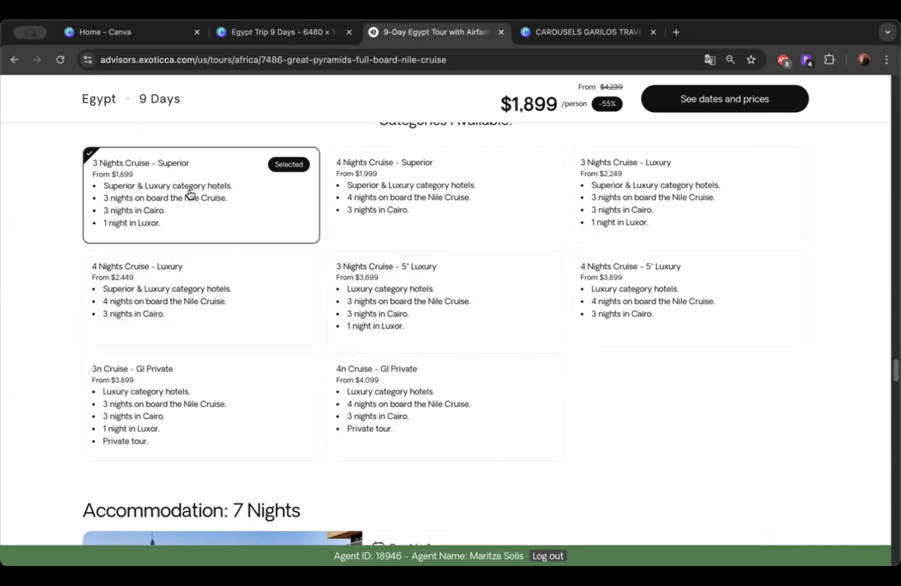
scroll(187, 196, up, 1)
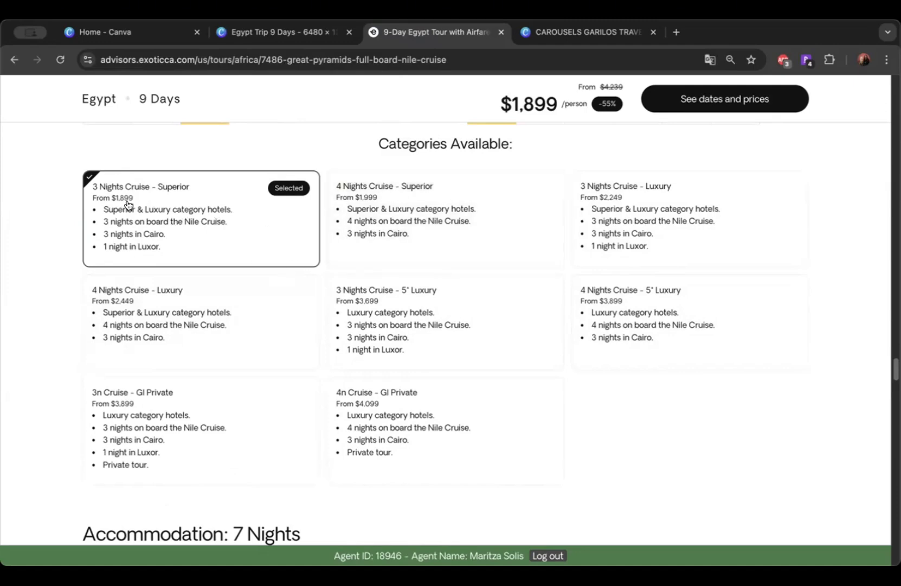
click(282, 34)
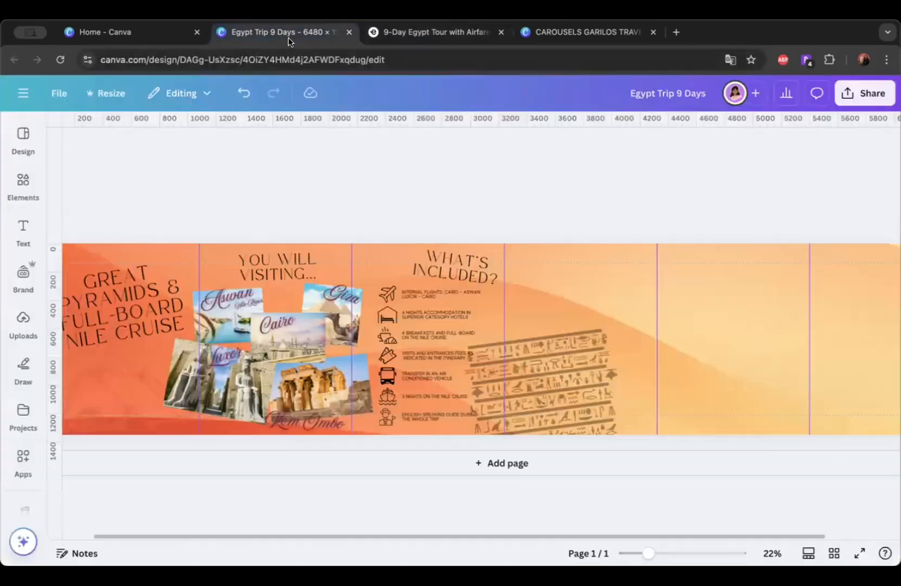
click(420, 35)
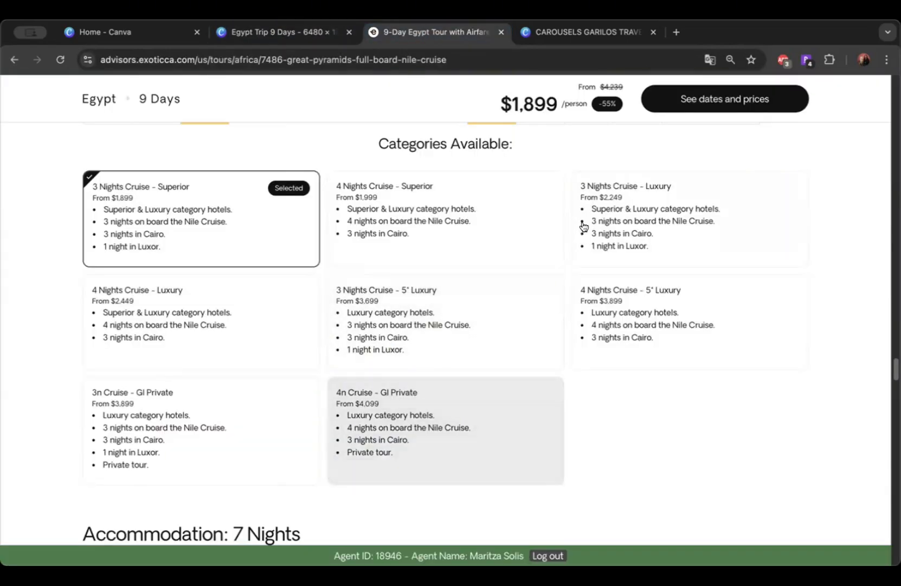
scroll(530, 294, up, 1)
scroll(531, 294, up, 1)
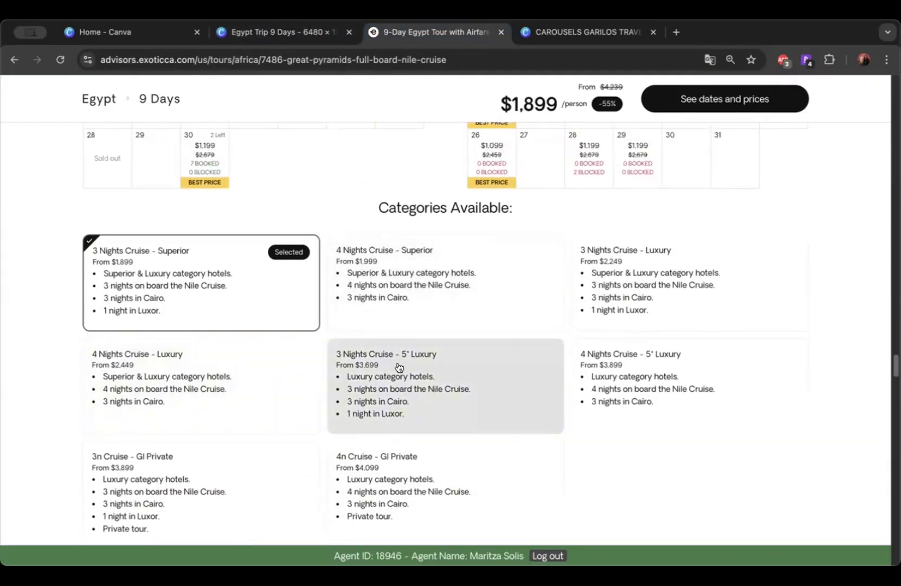
scroll(399, 367, up, 5)
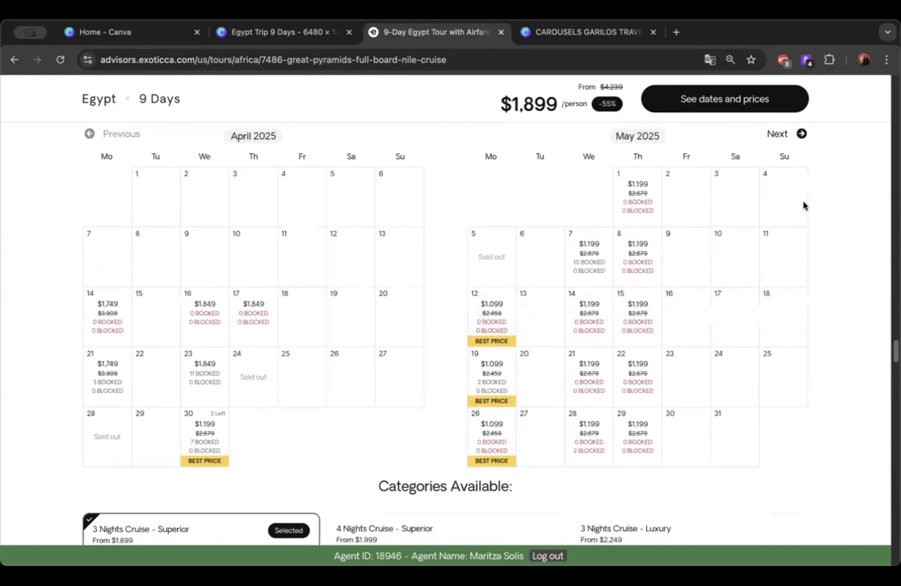
scroll(822, 173, up, 1)
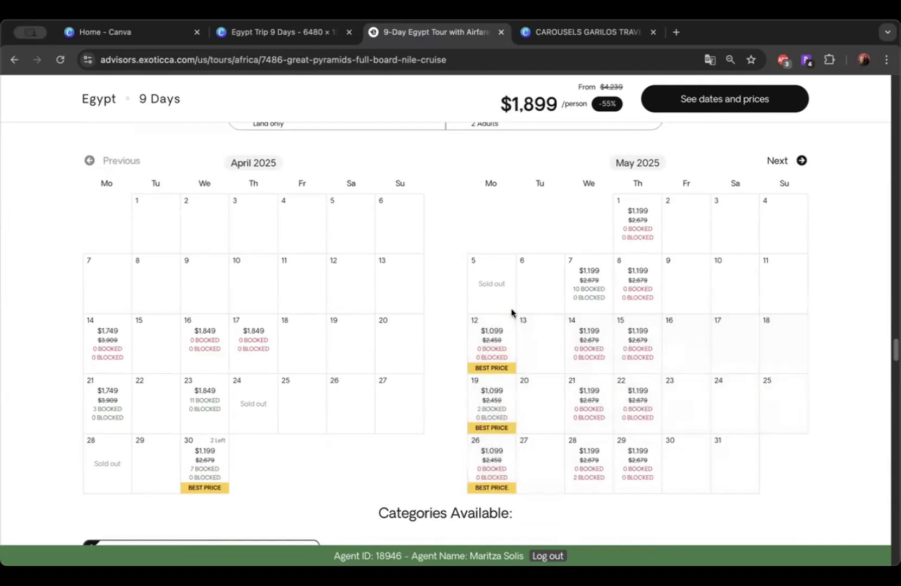
Step: Open the May 19, 2025 departure and examine its room types, price summary and optional excursion packages
click(500, 390)
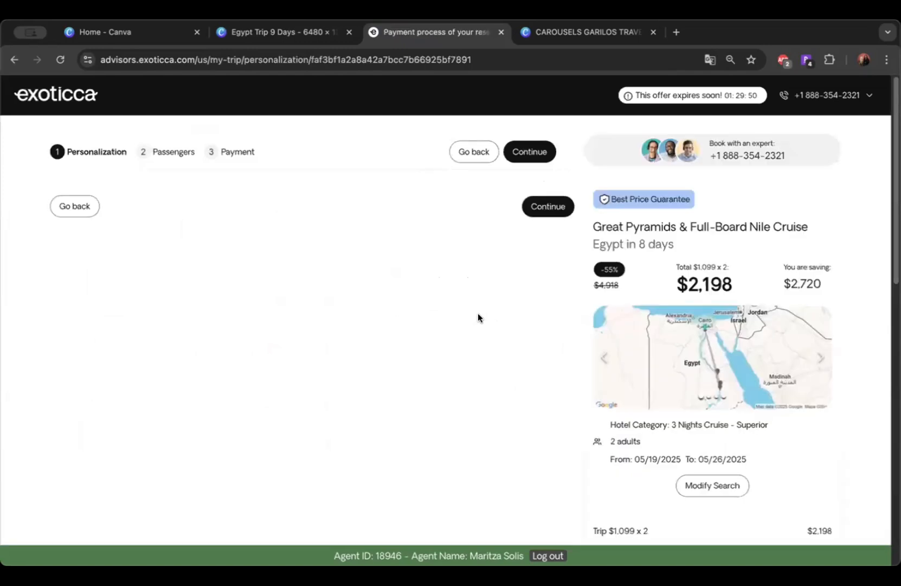
scroll(479, 314, down, 2)
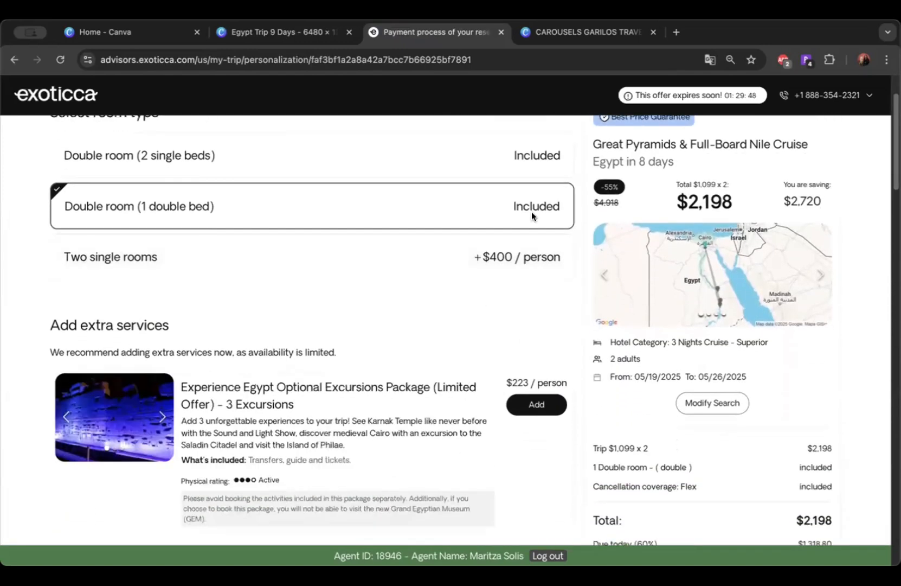
scroll(531, 209, up, 1)
scroll(250, 257, down, 1)
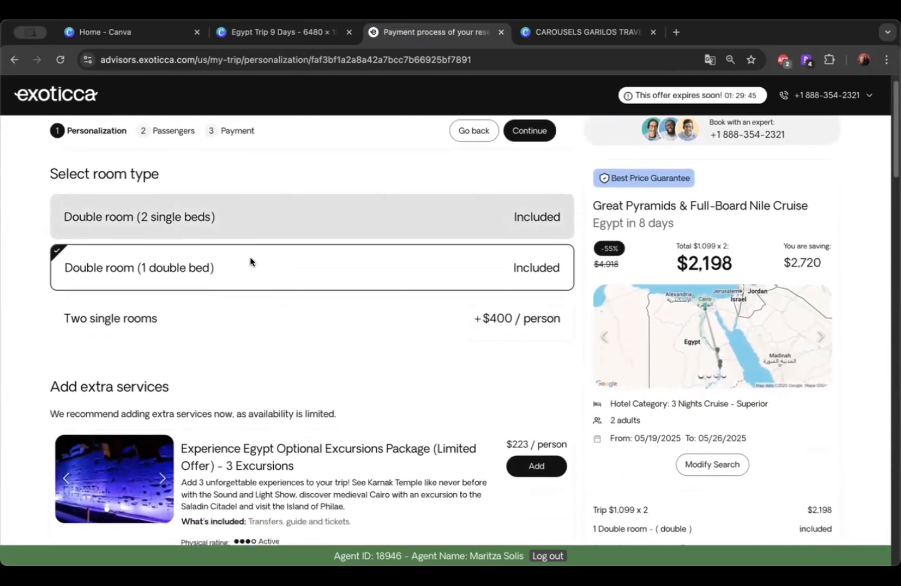
scroll(204, 317, down, 1)
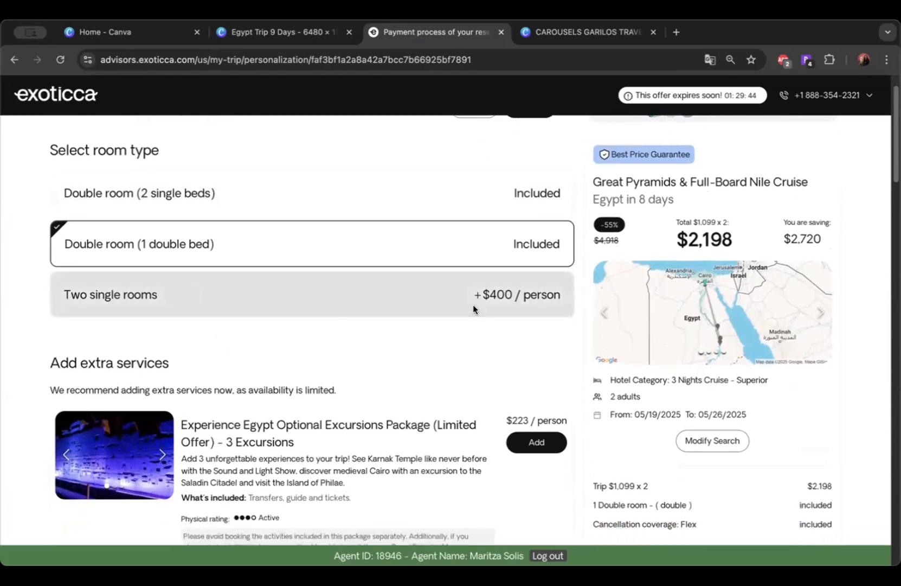
scroll(495, 301, down, 1)
scroll(508, 251, down, 4)
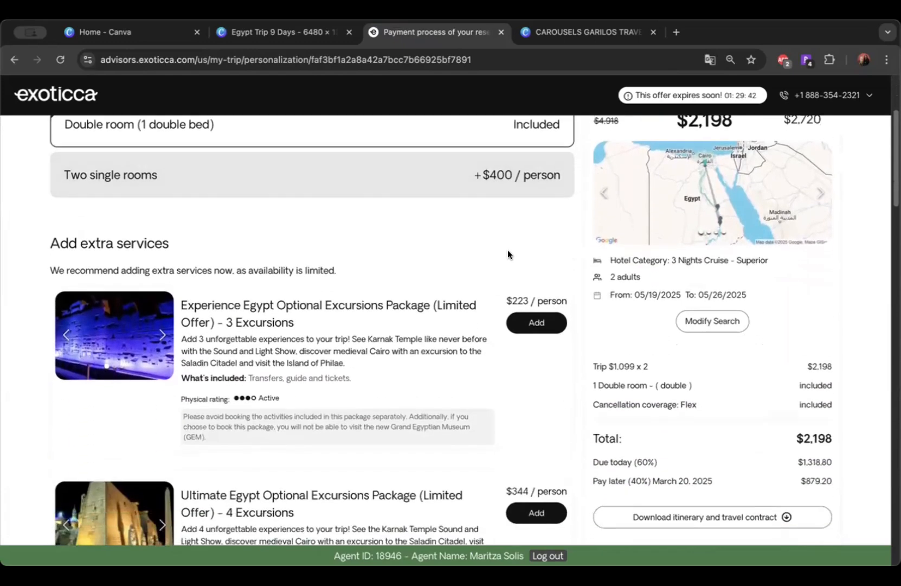
scroll(518, 411, up, 1)
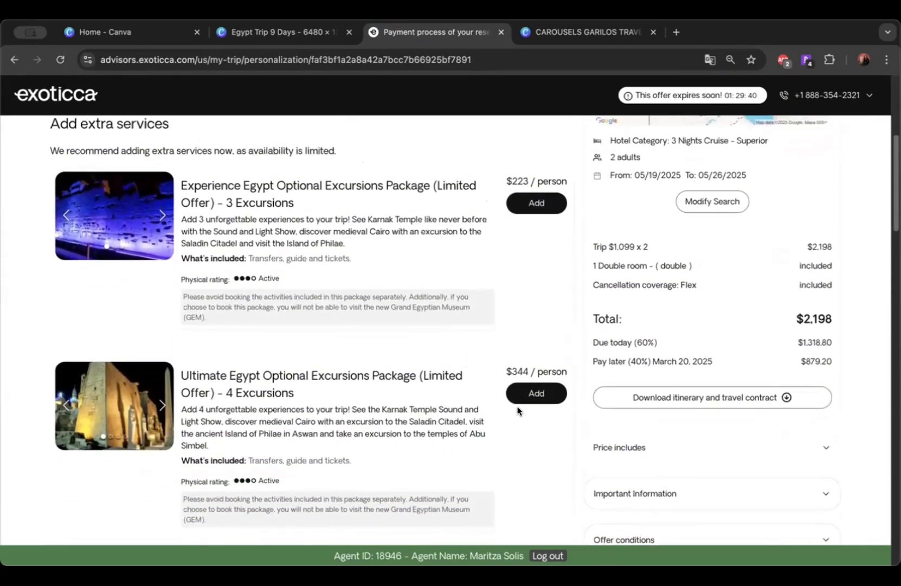
scroll(358, 332, down, 1)
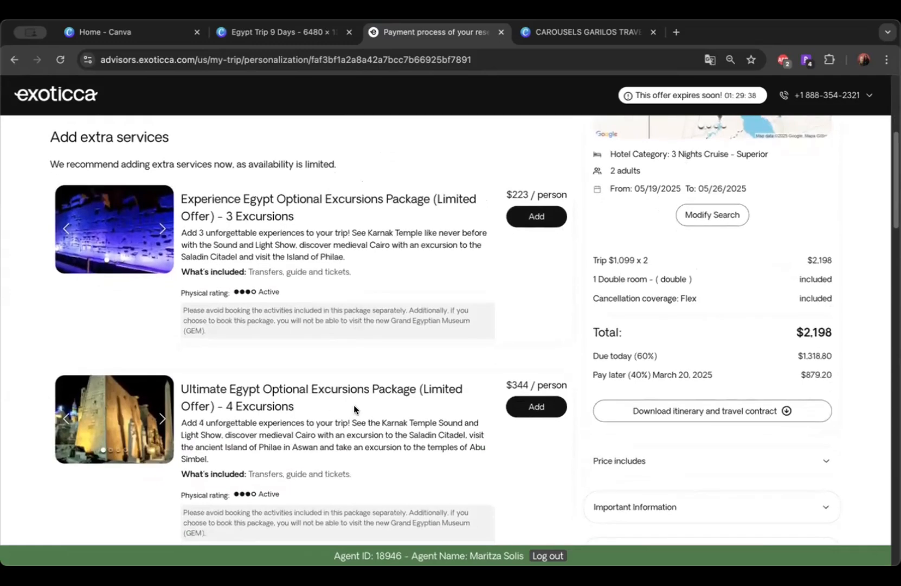
Step: Examine the remaining extra services and the cancellation coverage offered for the May 19 Egypt trip
scroll(355, 410, down, 1)
scroll(372, 400, down, 12)
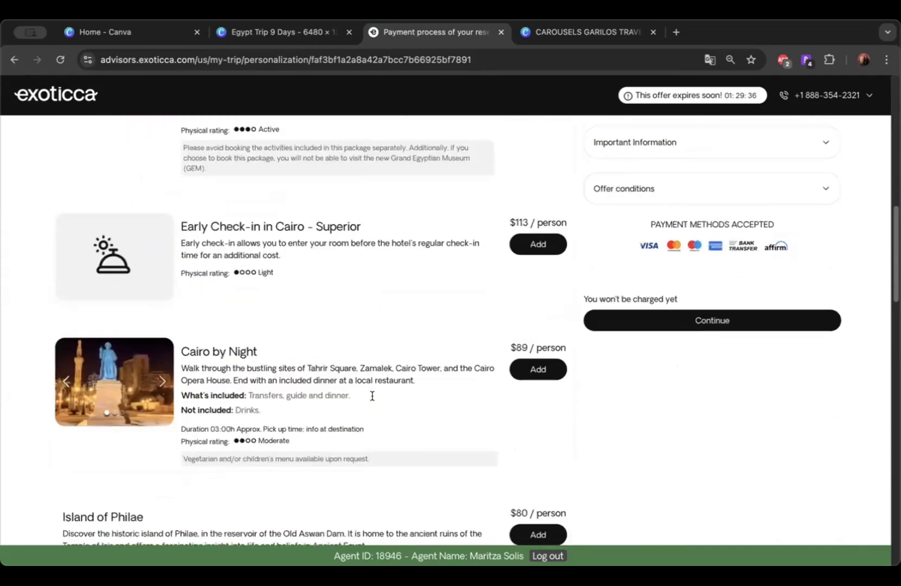
scroll(317, 314, down, 15)
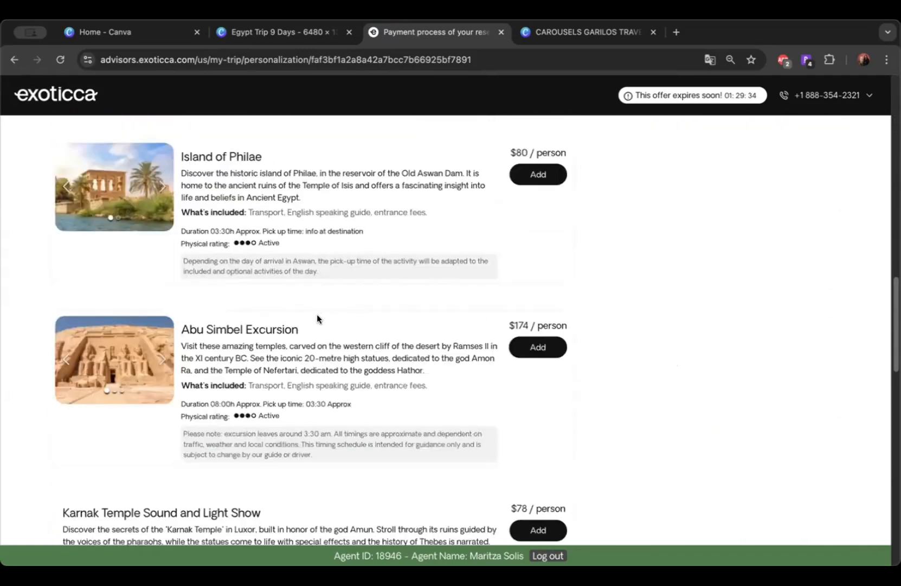
scroll(318, 315, down, 5)
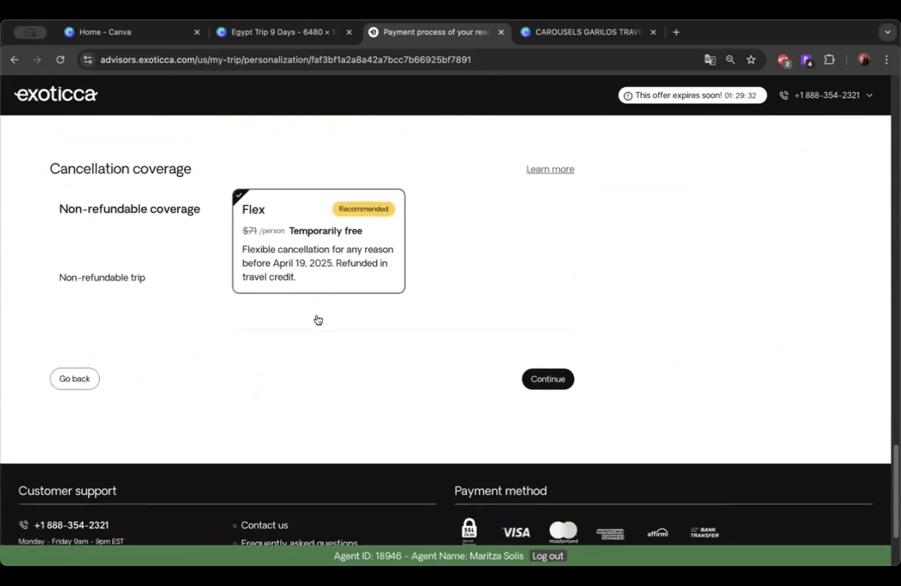
scroll(454, 281, up, 20)
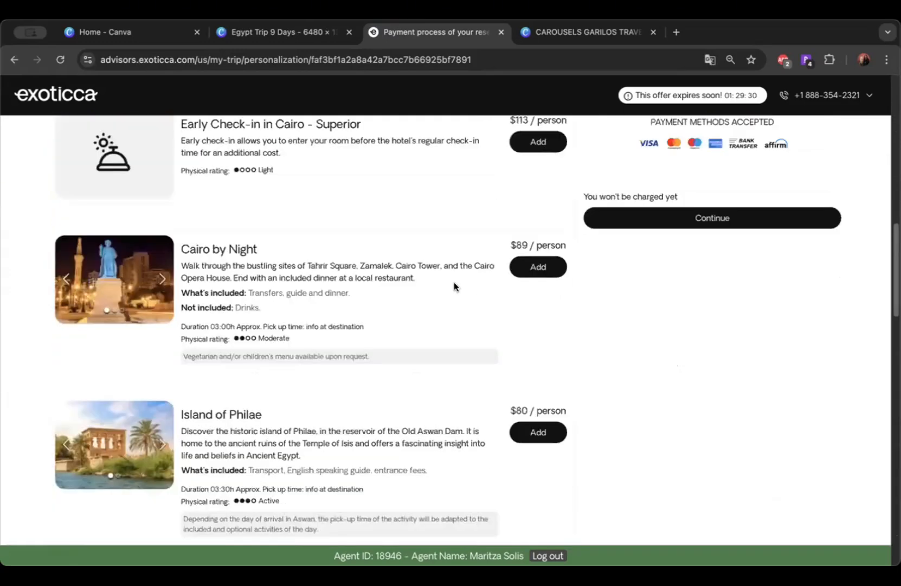
Step: Switch to the Canva Egypt design, duplicate the "What's Included?" heading and place the copy on the fourth slide
click(293, 32)
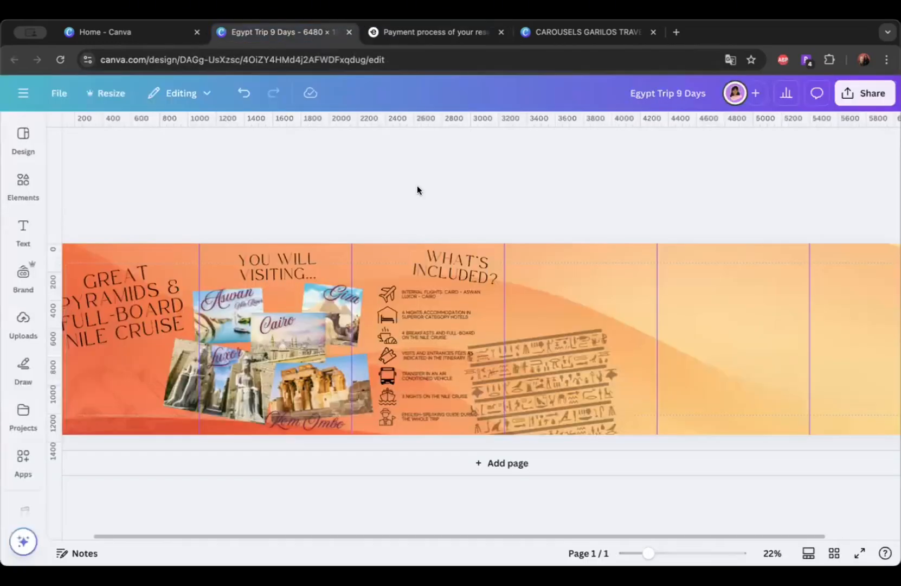
click(457, 260)
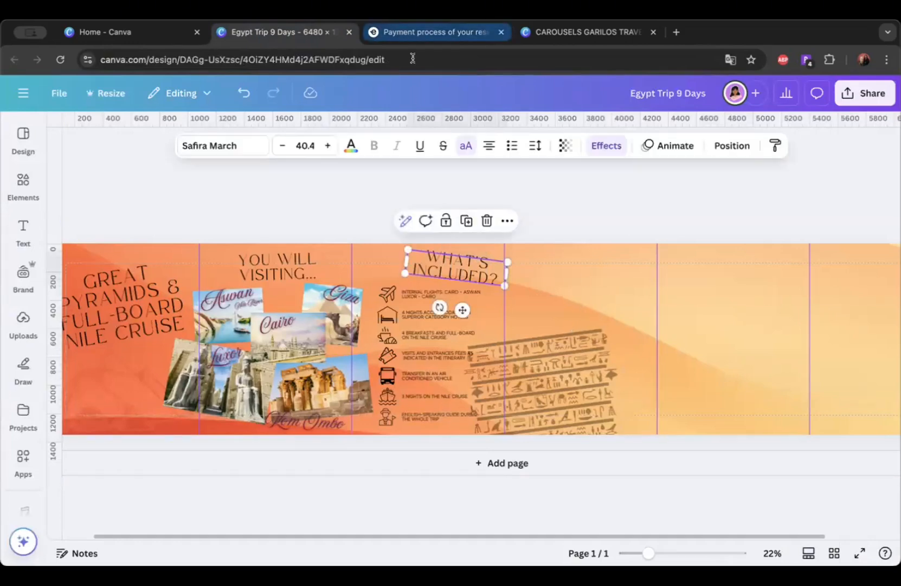
click(467, 220)
drag(487, 273, 618, 269)
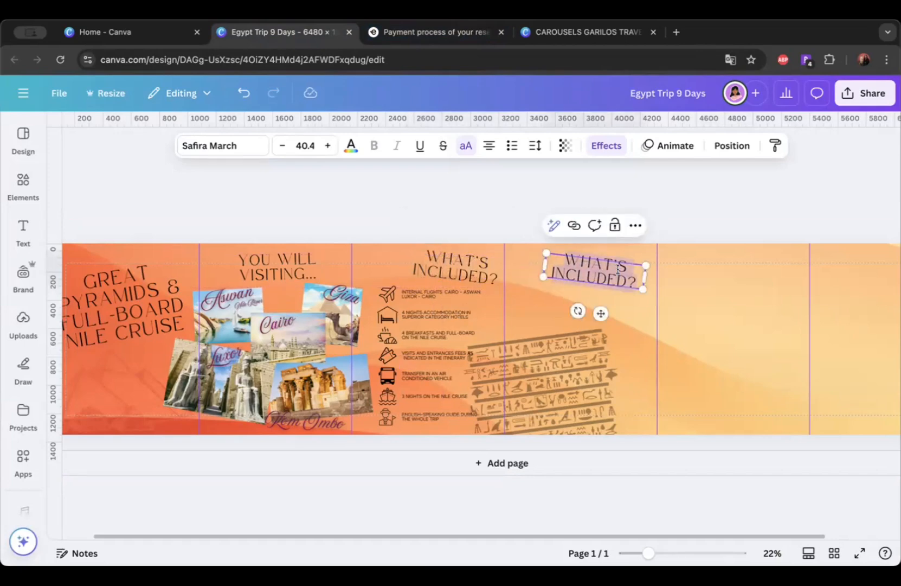
Step: Replace the duplicated heading's text with "YOU CAN ADD..."
text(ADD)
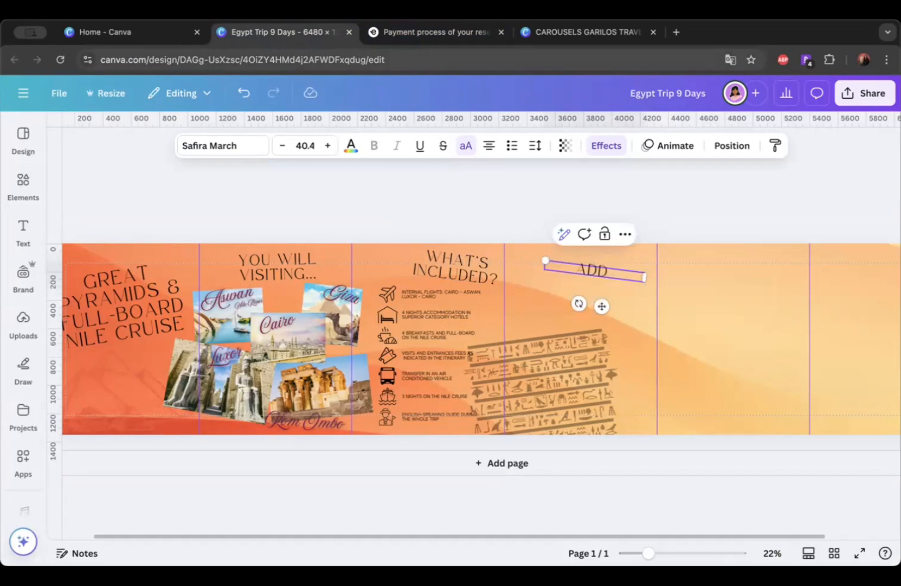
key(BackSpace)
key(BackSpace)
key(BackSpace)
text(YOU CAN ADD)
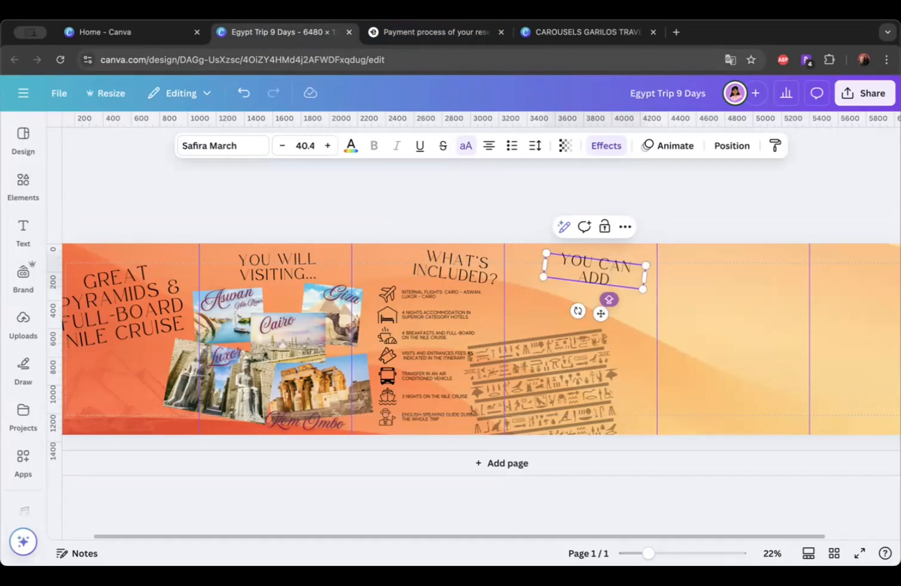
text(...)
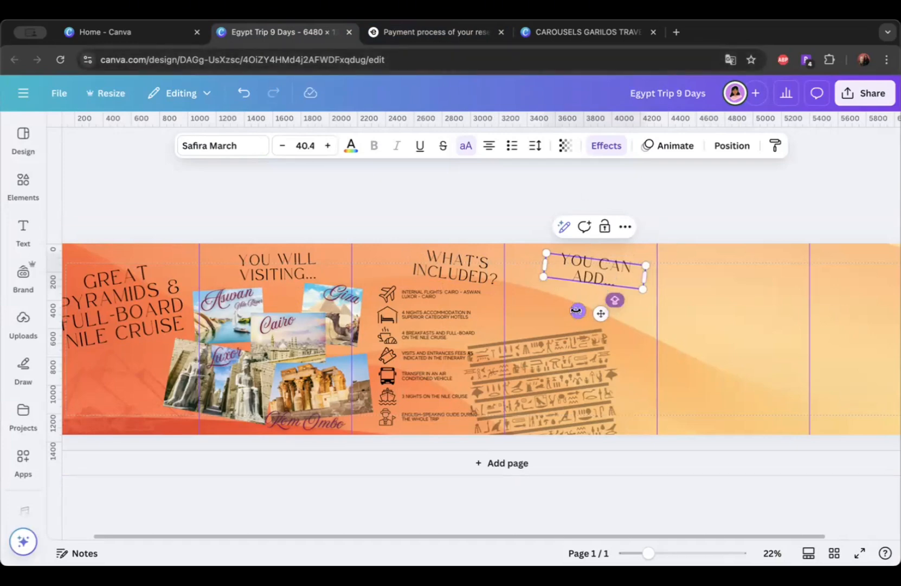
Step: Rotate the fourth slide's heading counterclockwise to a slight upward tilt and change its text to "DON'T FORGET TO INCLUDE:"
mouse_move(578, 311)
mouse_down()
mouse_move(586, 313)
mouse_move(562, 312)
mouse_up()
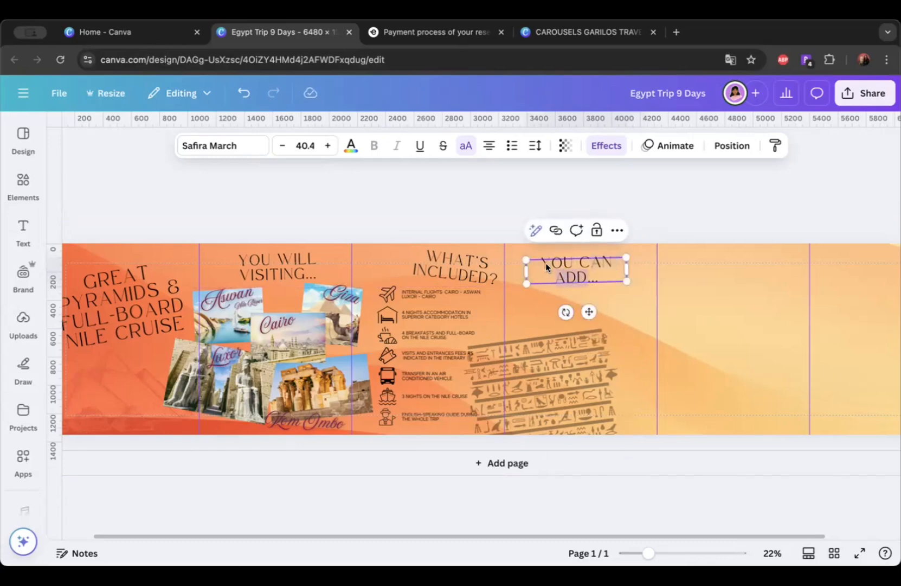
text(DON')
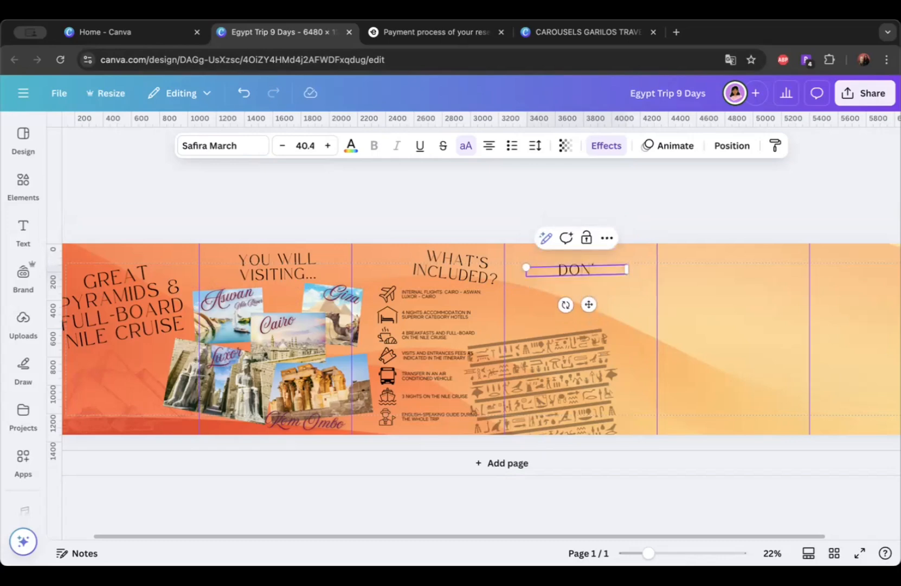
text(T FORGET TO)
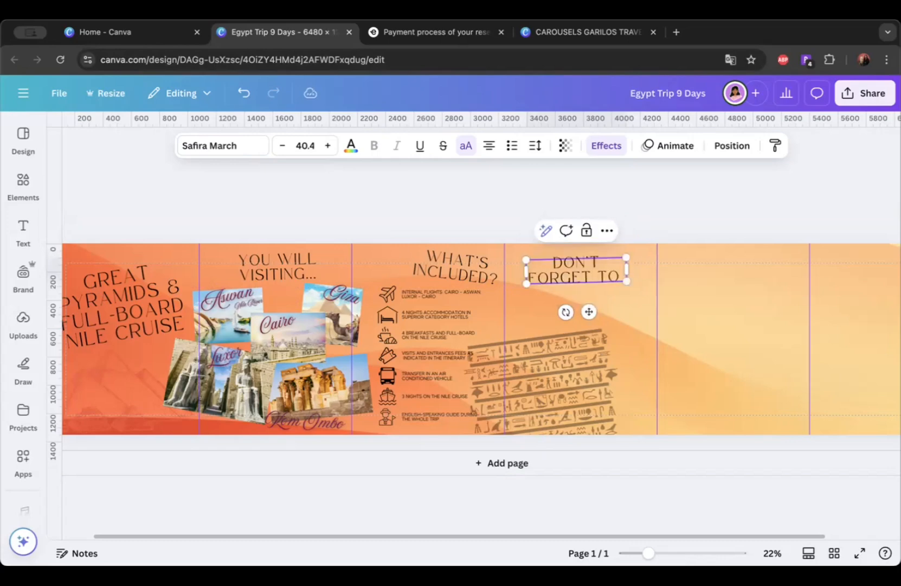
text( INCLUDE:)
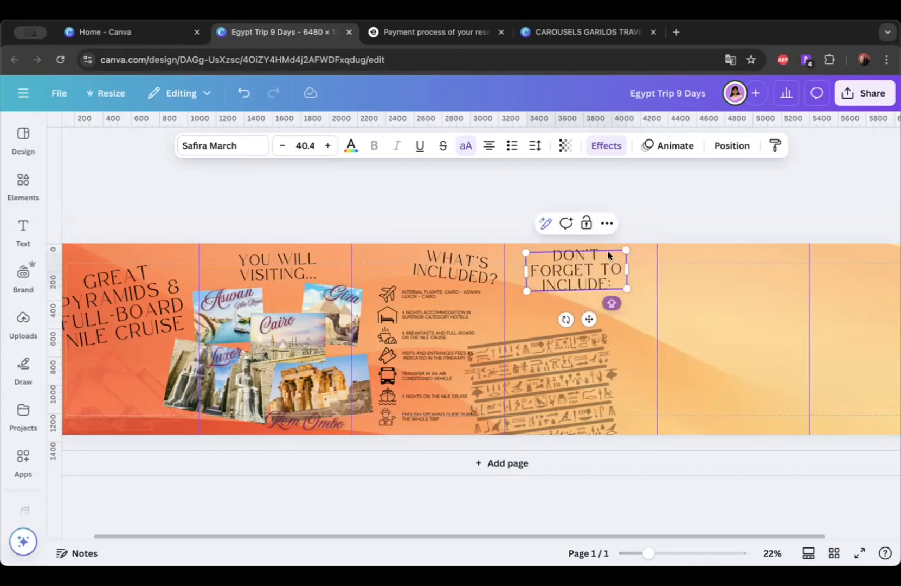
Step: Move the "DON'T FORGET TO INCLUDE:" heading slightly down on the fourth slide
click(640, 211)
click(612, 274)
drag(613, 269, 613, 273)
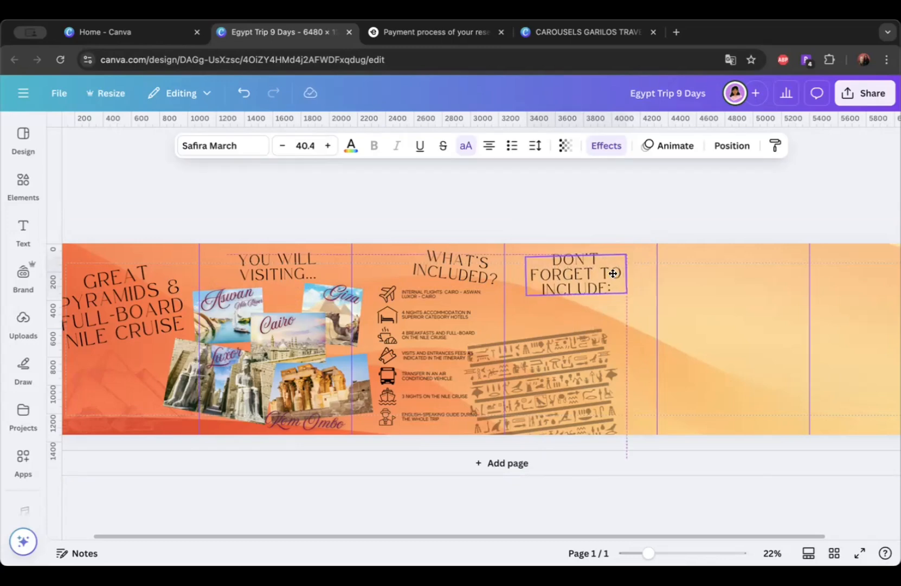
click(626, 226)
click(482, 95)
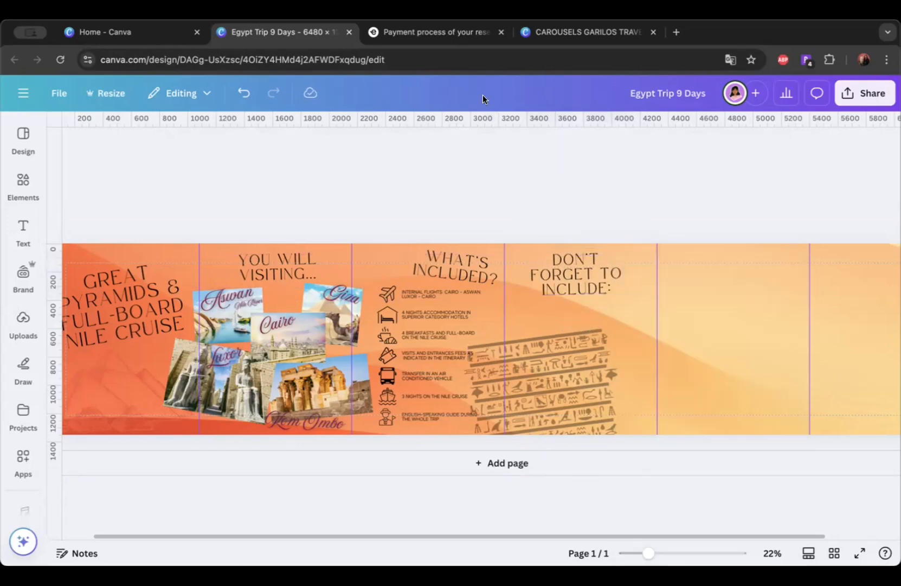
Step: Switch to the Exoticca extra services page and copy the "Cairo by Night" excursion title
click(427, 34)
scroll(509, 278, up, 5)
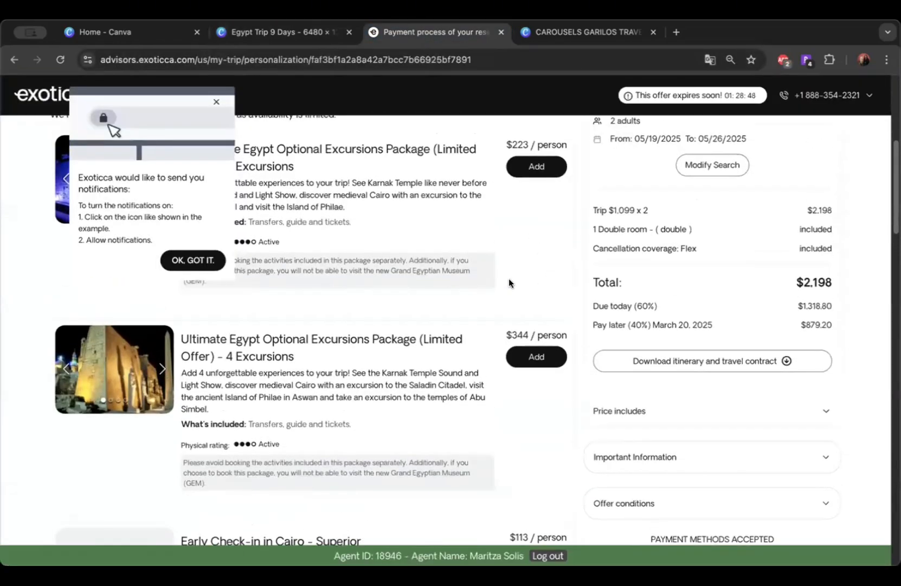
scroll(269, 358, down, 8)
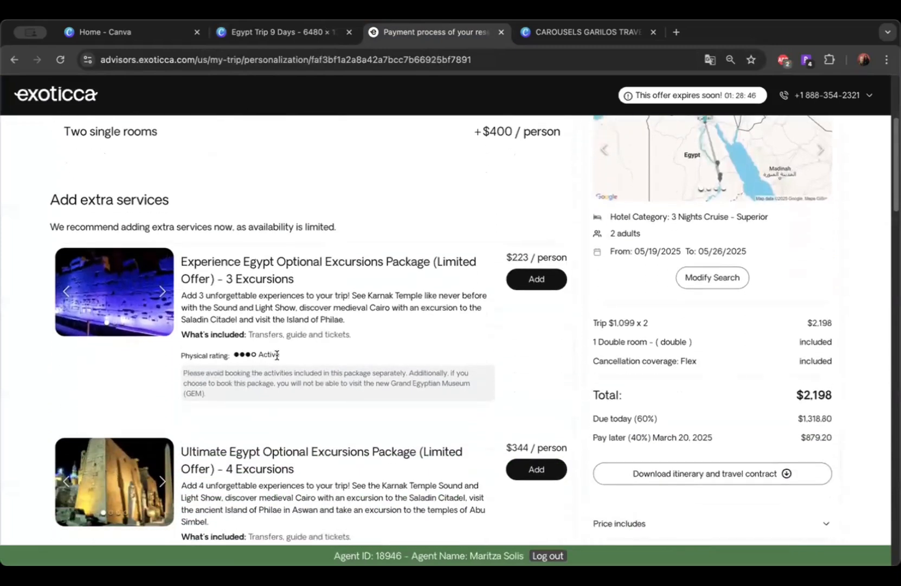
scroll(305, 282, down, 6)
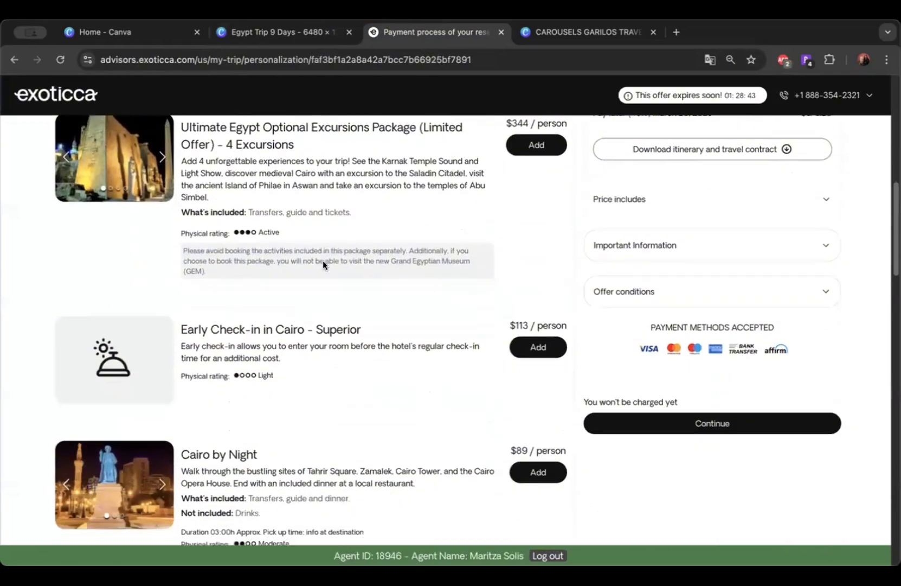
drag(259, 283, 177, 287)
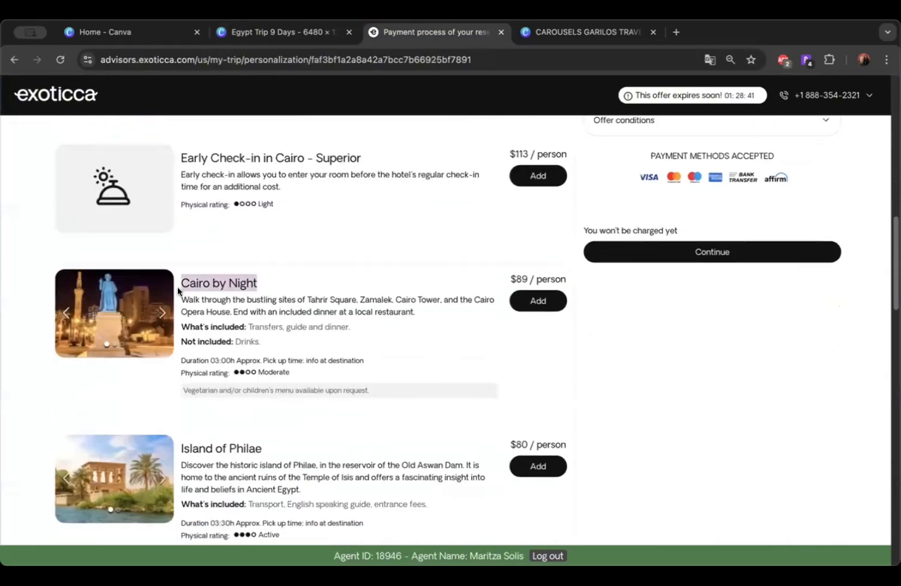
Step: Back in the Canva design, duplicate the inclusions text group, place the copy between the fourth and fifth slides and ungroup it
click(302, 34)
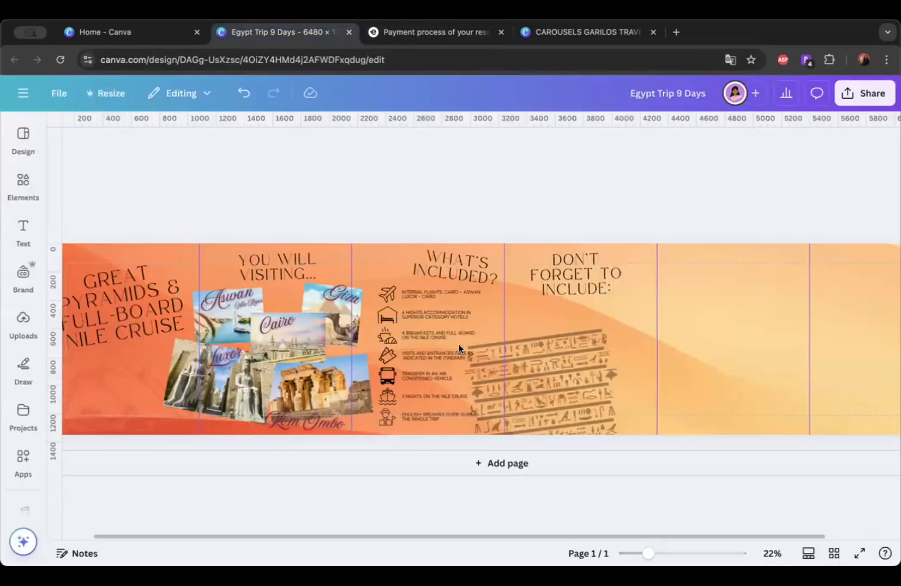
click(439, 305)
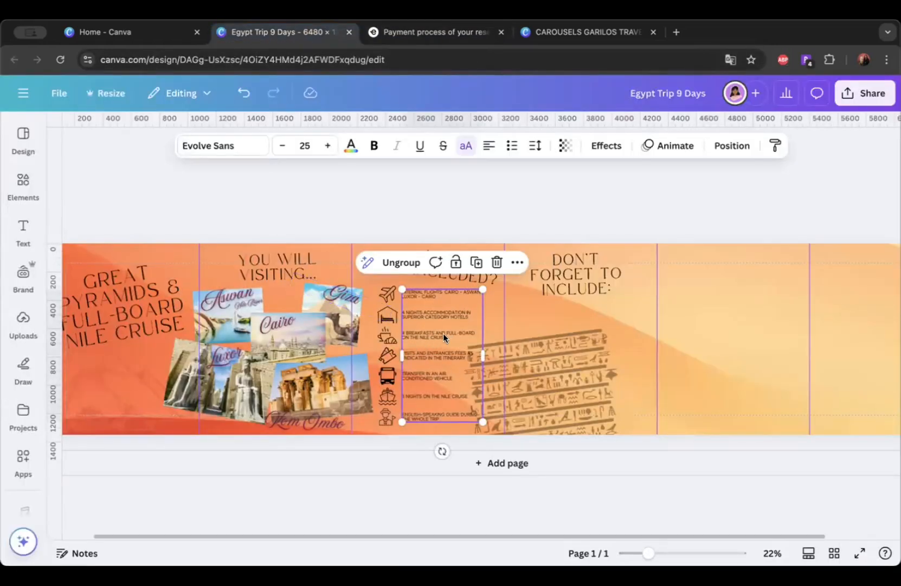
click(475, 262)
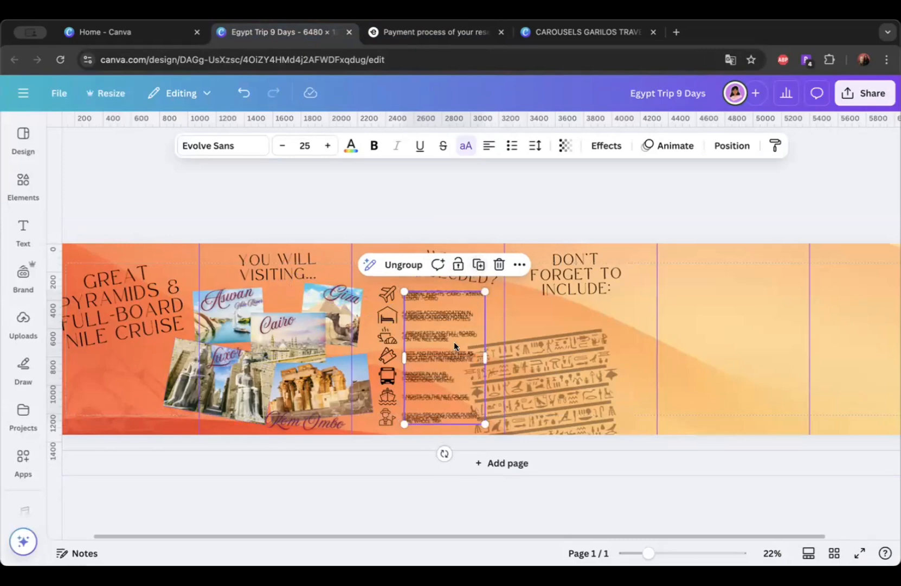
drag(453, 343, 686, 337)
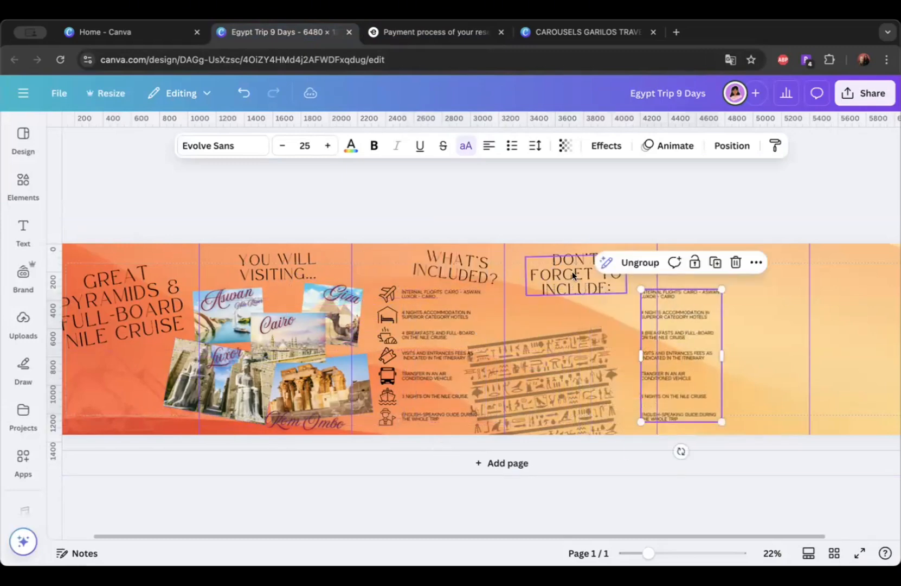
click(637, 266)
Step: Delete all the duplicated inclusion lines except the internal flights one
drag(648, 544, 663, 549)
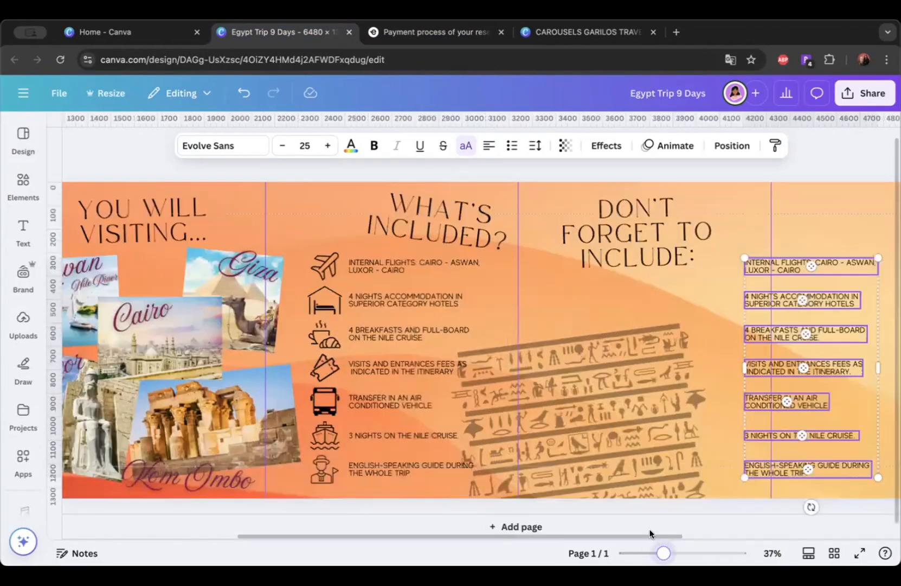
scroll(550, 249, right, 5)
click(635, 452)
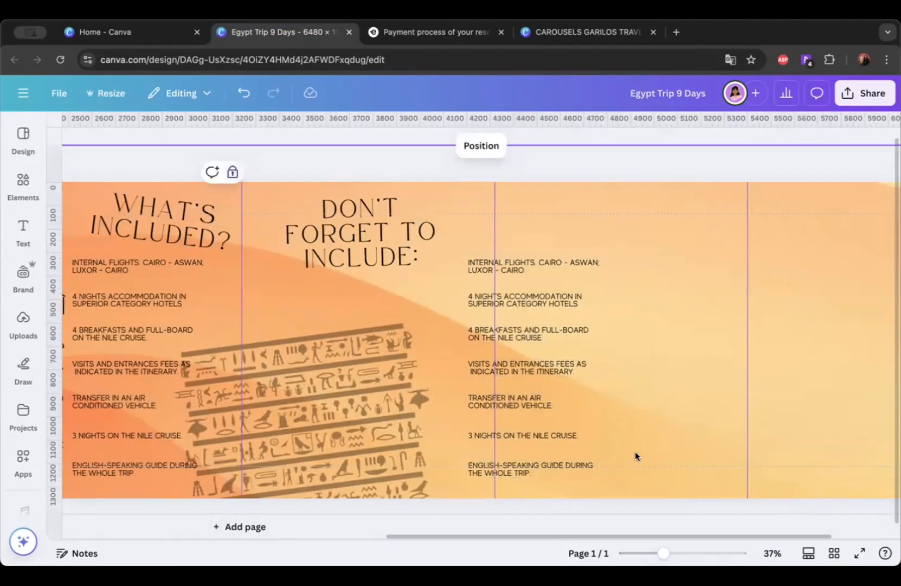
drag(584, 450, 459, 295)
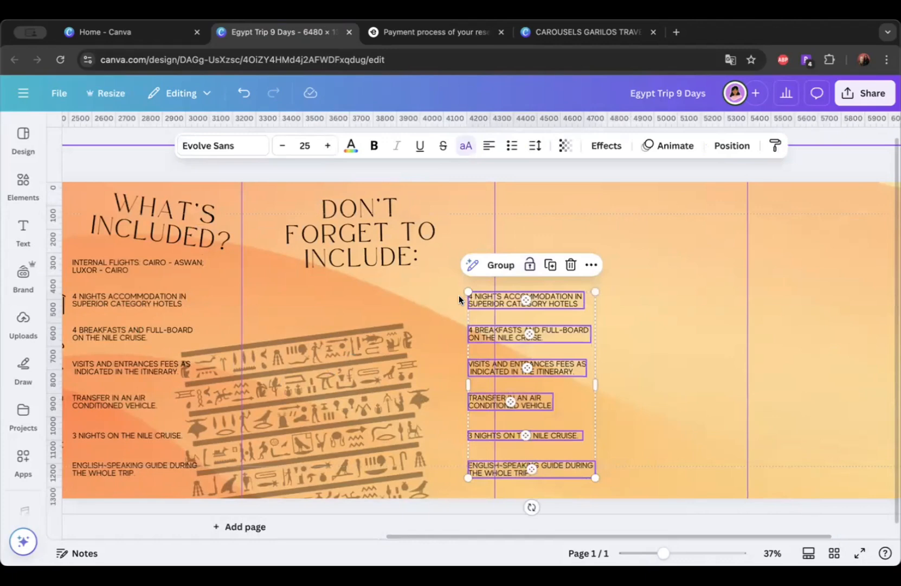
key(super+z)
Step: Change the remaining copied line to "CAIRO BY NIGHT" and place it beneath the "DON'T FORGET TO INCLUDE:" heading
click(566, 267)
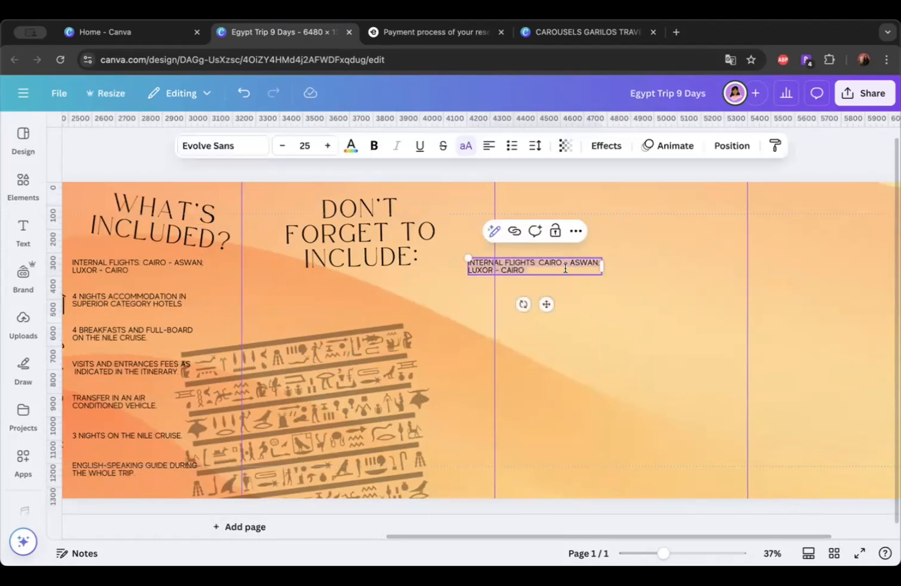
click(566, 267)
key(super+a)
text(CAIRO BY NIGHT)
drag(546, 296, 356, 350)
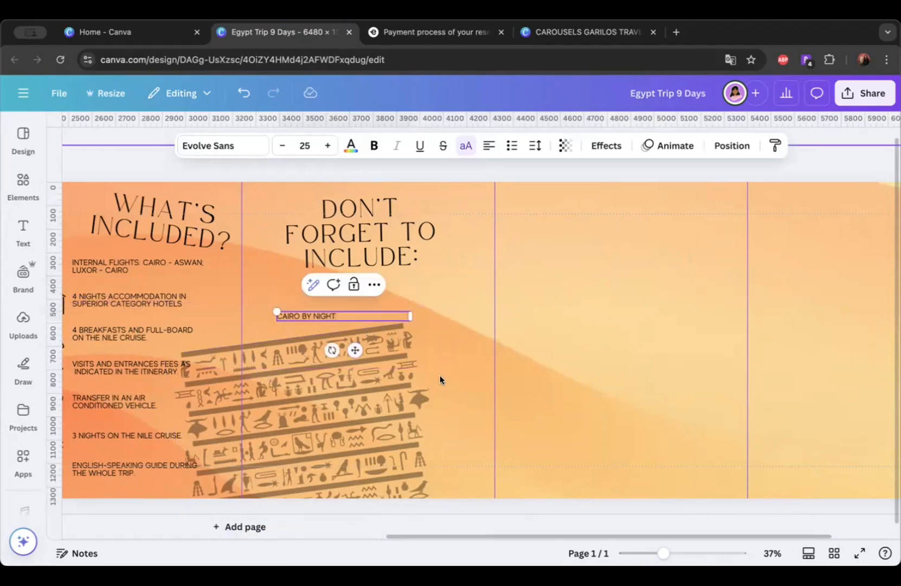
Step: Switch to the Exoticca page and copy the "Island of Philae" excursion title
click(457, 33)
scroll(371, 375, down, 3)
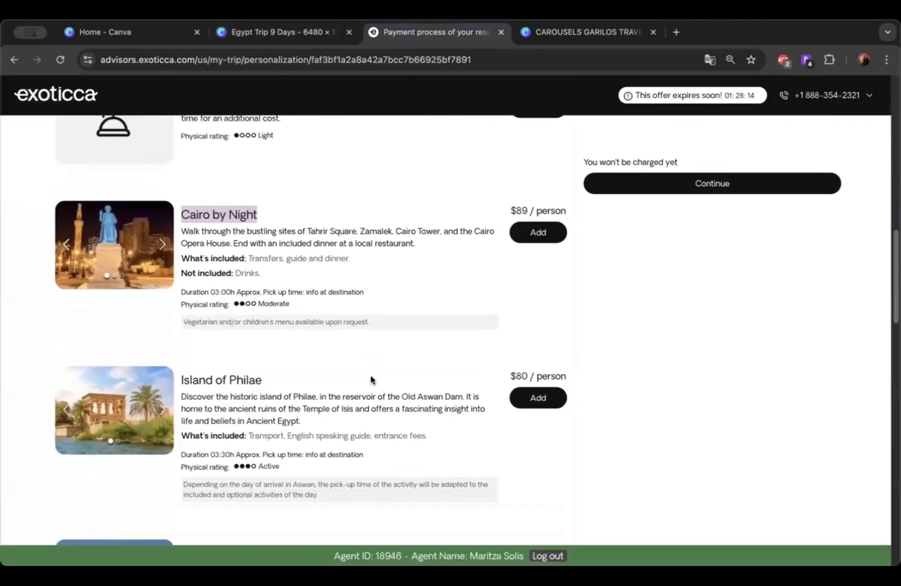
scroll(203, 366, down, 2)
drag(265, 286, 187, 287)
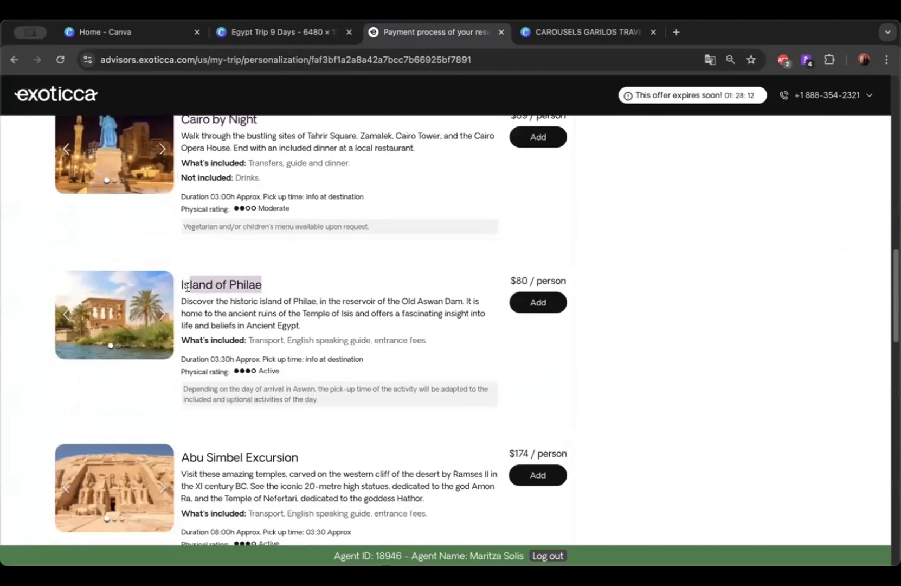
Step: In the Canva design, duplicate the "CAIRO BY NIGHT" label, place the copy to its right and change it to "ISLAND OF PHILAE"
click(279, 36)
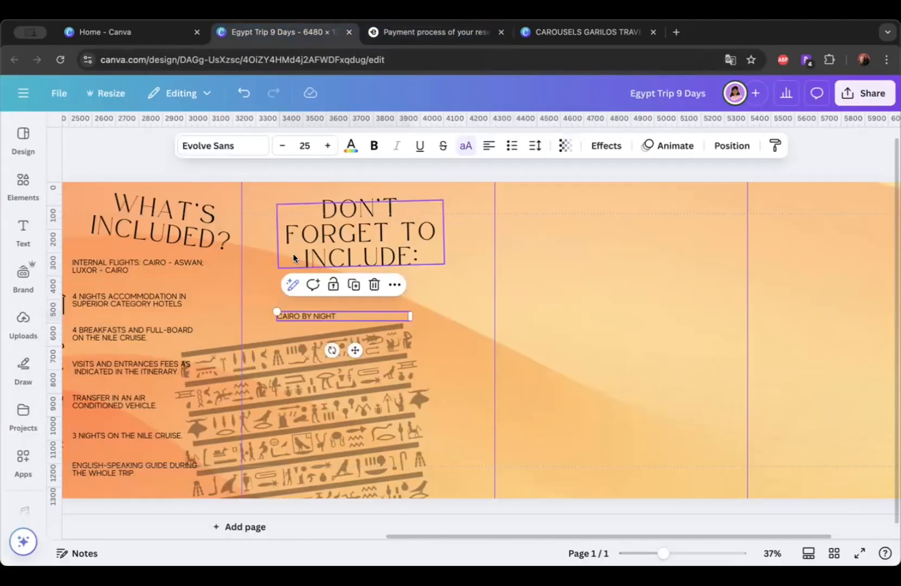
click(356, 287)
drag(354, 315, 469, 312)
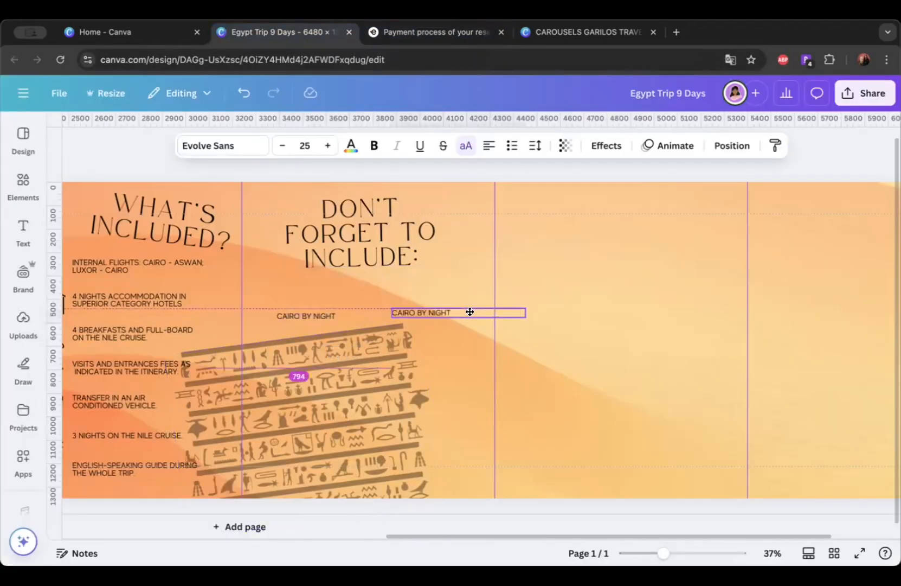
double_click(471, 312)
text(SLAND OF PHILAE)
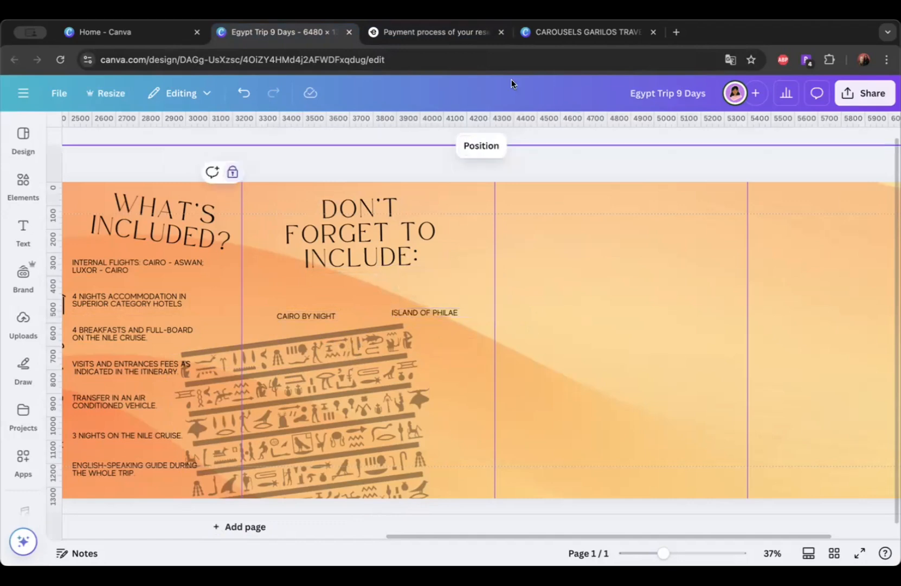
Step: Switch to the Exoticca page and copy the "Abu Simbel Excursion" title
click(434, 32)
scroll(392, 342, down, 1)
scroll(392, 346, down, 4)
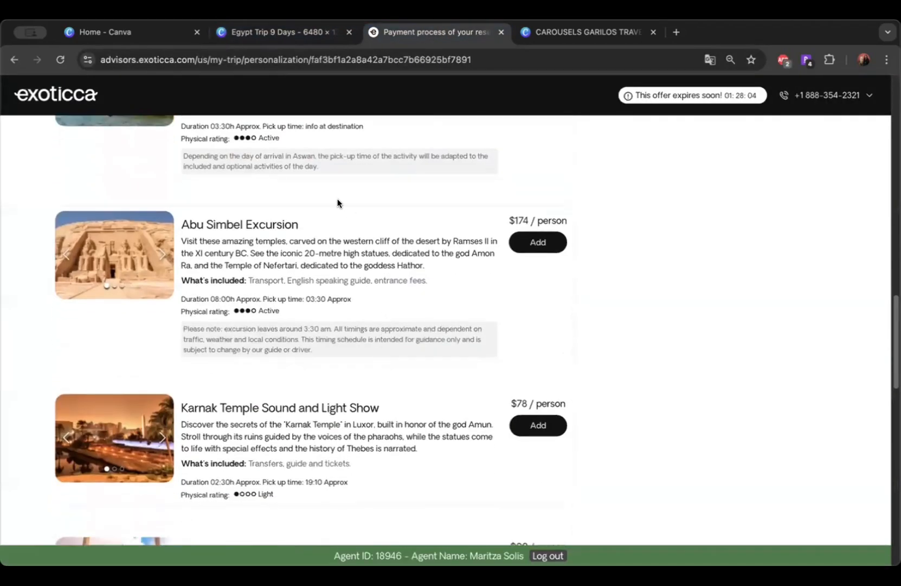
drag(338, 203, 193, 201)
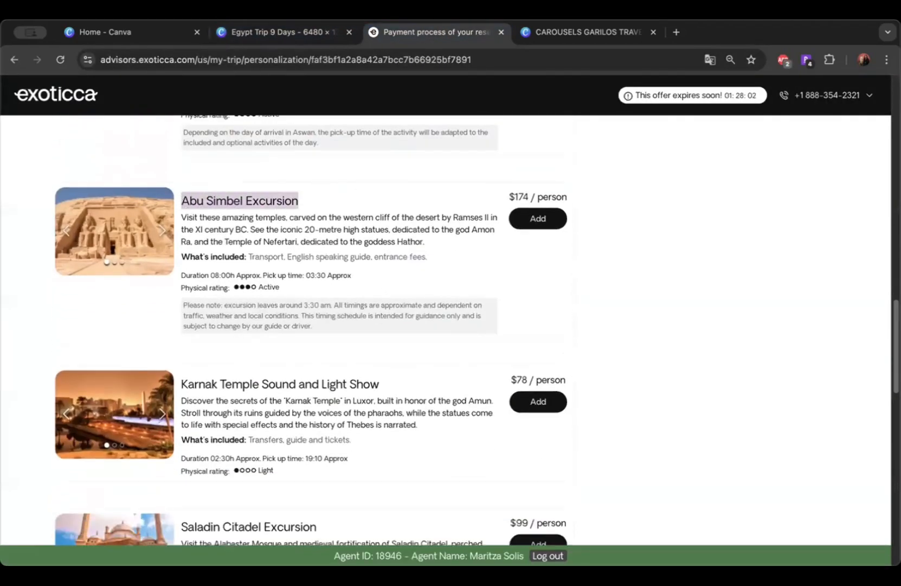
Step: In the Canva design, duplicate the "ISLAND OF PHILAE" label, place the copy below it and change it to "ABU SIMBEL EXCURSION"
click(282, 31)
click(462, 304)
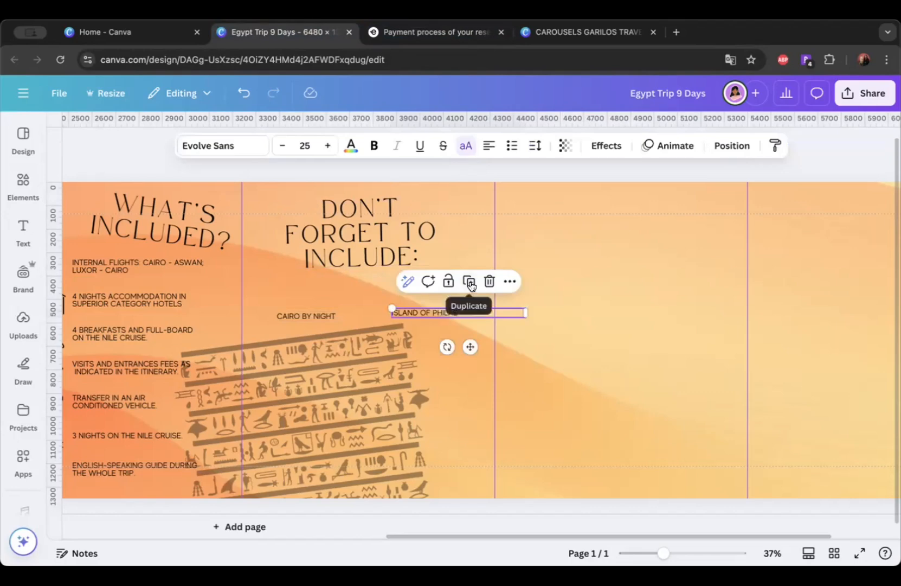
click(468, 280)
drag(470, 318, 474, 337)
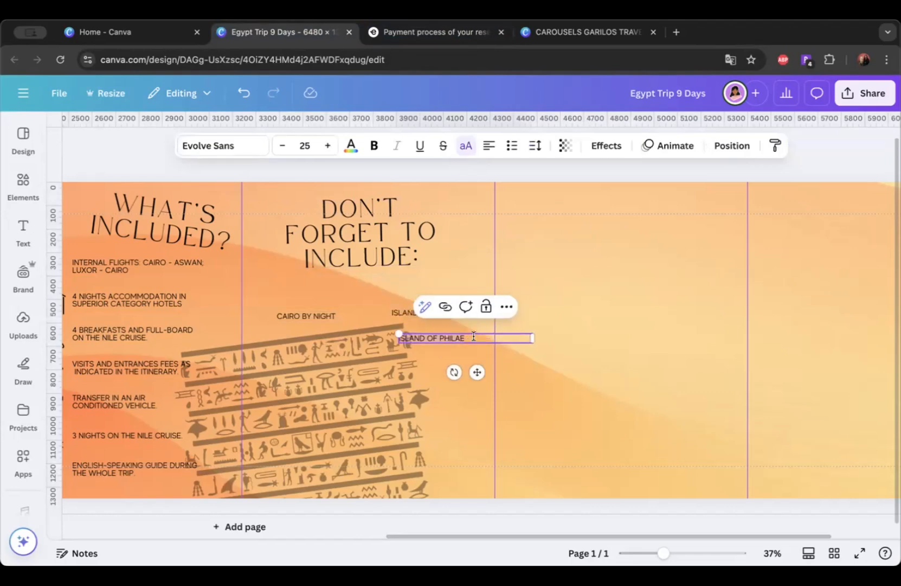
triple_click(473, 337)
text(ABU SIMBEL EXCURSION)
Step: Switch to the Exoticca page and review the remaining optional excursions after Abu Simbel
click(434, 32)
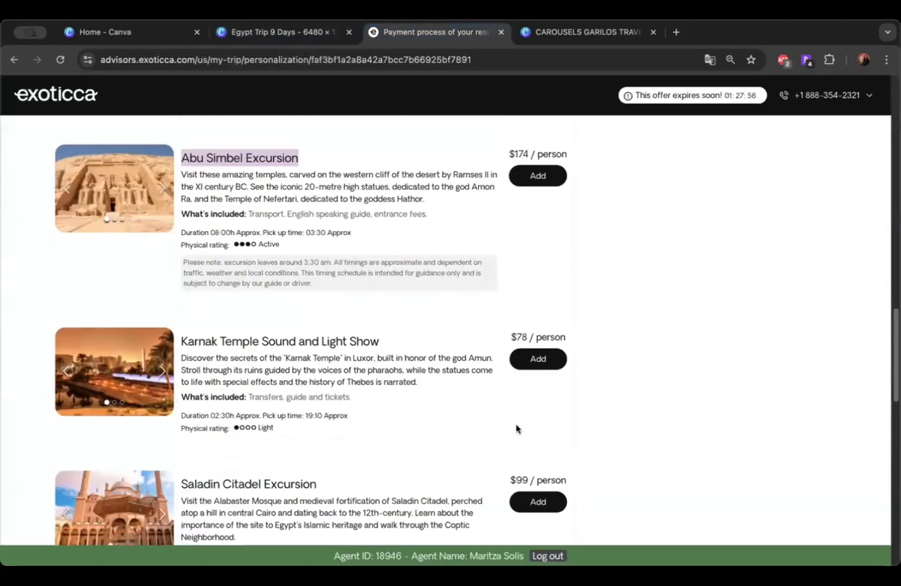
scroll(515, 426, down, 5)
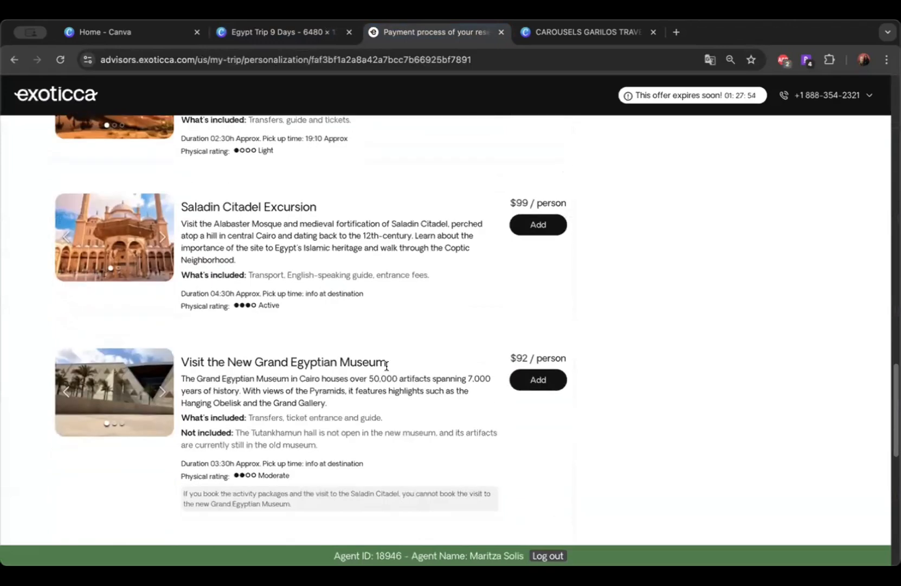
scroll(323, 252, up, 3)
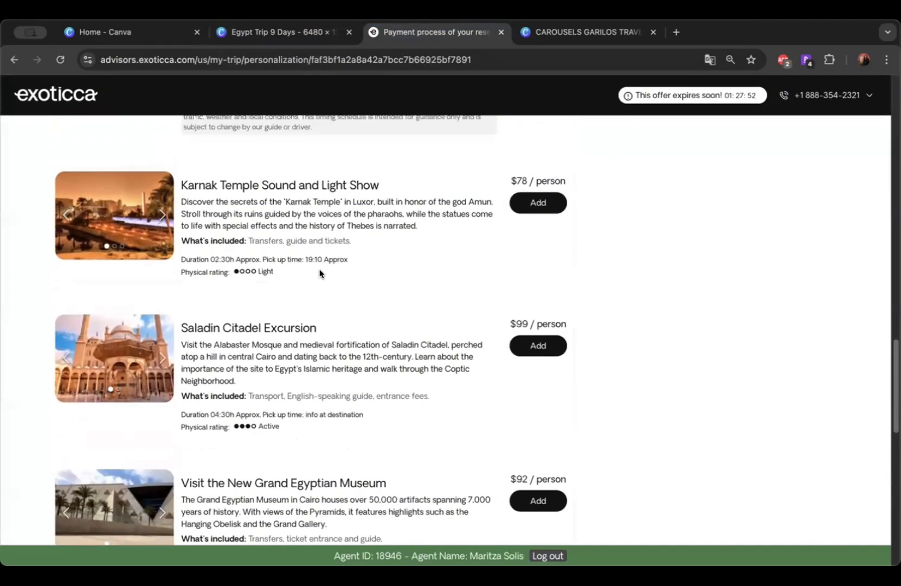
scroll(336, 337, down, 1)
Step: Return to the Egypt Trip design and shift the hieroglyphics graphic left, partly over the inclusions list
click(282, 31)
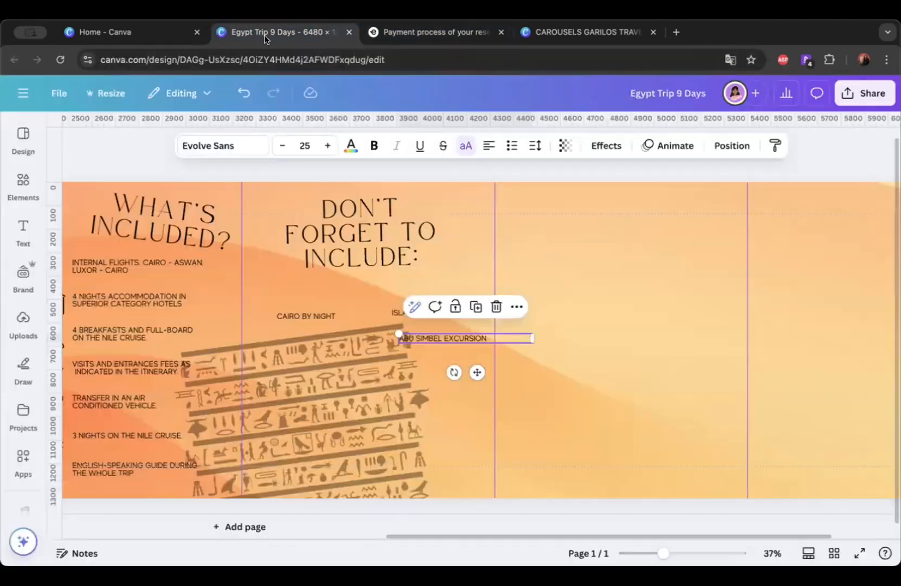
click(564, 272)
drag(385, 397, 347, 396)
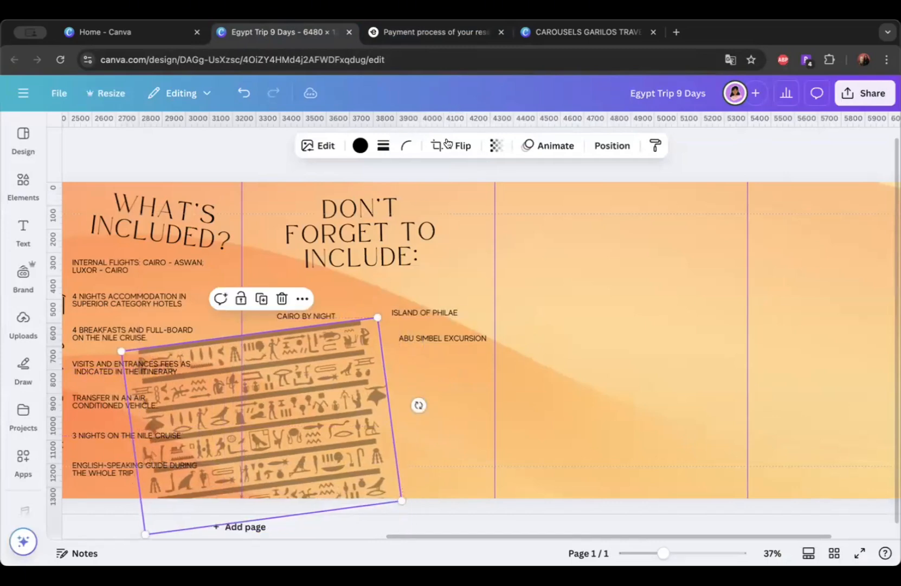
Step: Try white and yellow on the hieroglyphics graphic, settle on the document's orange-red and set its transparency to 26
click(360, 145)
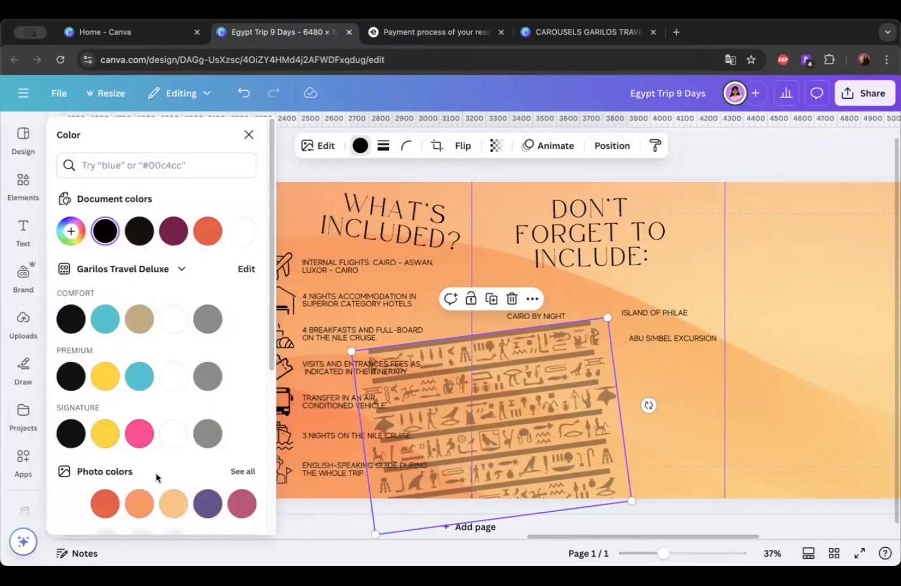
click(171, 502)
click(167, 430)
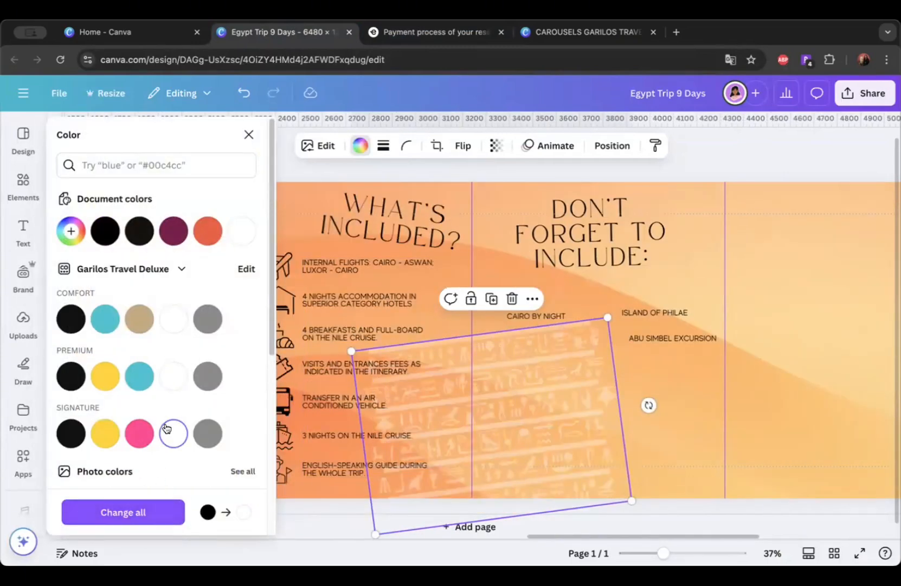
click(107, 374)
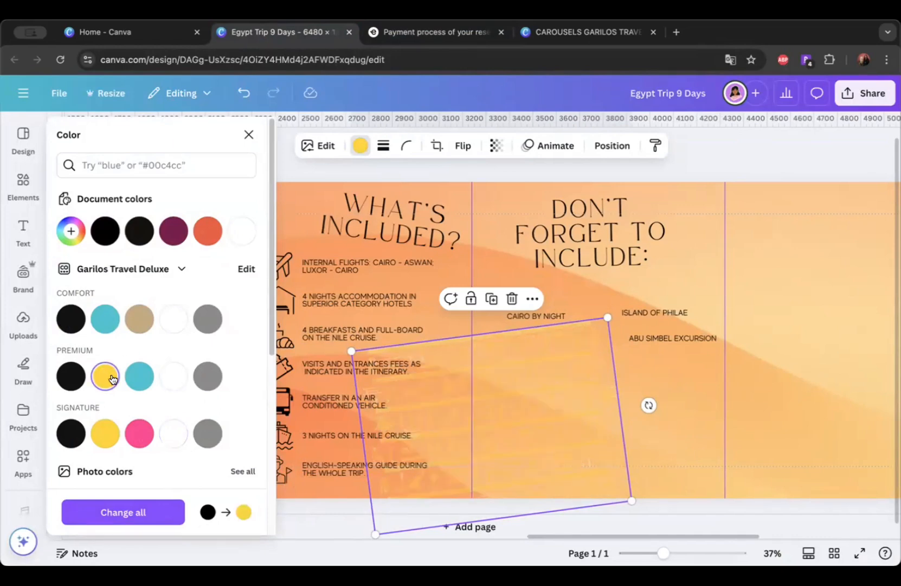
click(105, 433)
click(215, 232)
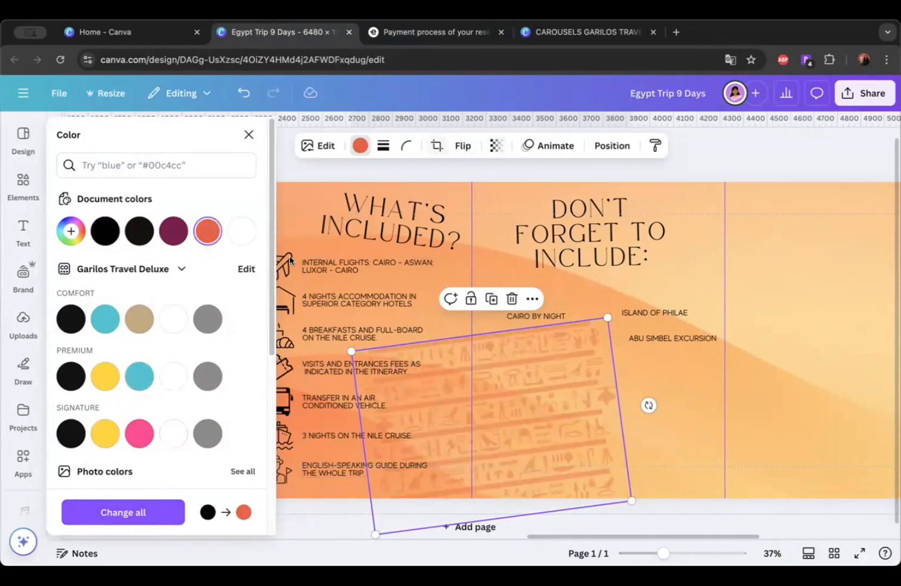
click(496, 145)
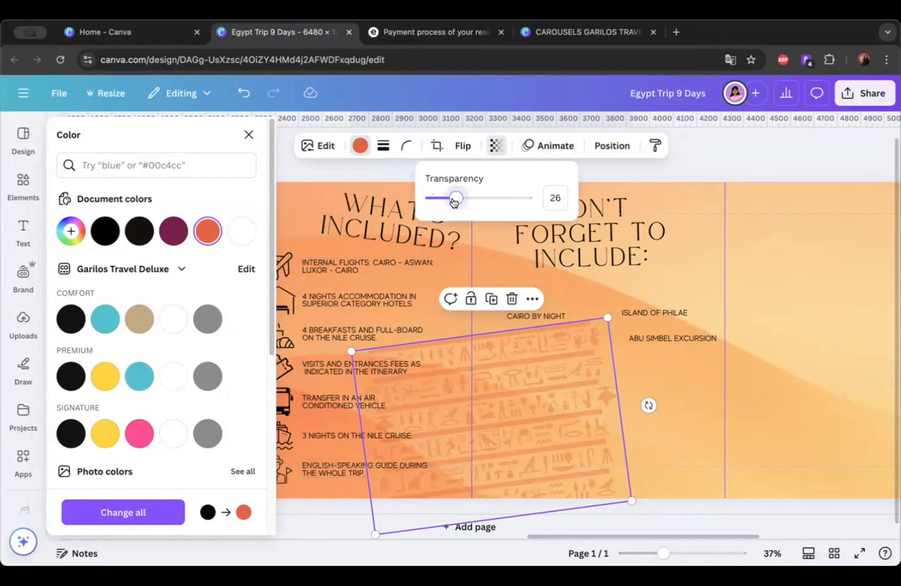
click(599, 254)
Step: Arrange the excursion labels with "CAIRO BY NIGHT" and "ABU SIMBEL EXCURSION" side by side and "ISLAND OF PHILAE" centred lower down
scroll(646, 282, right, 10)
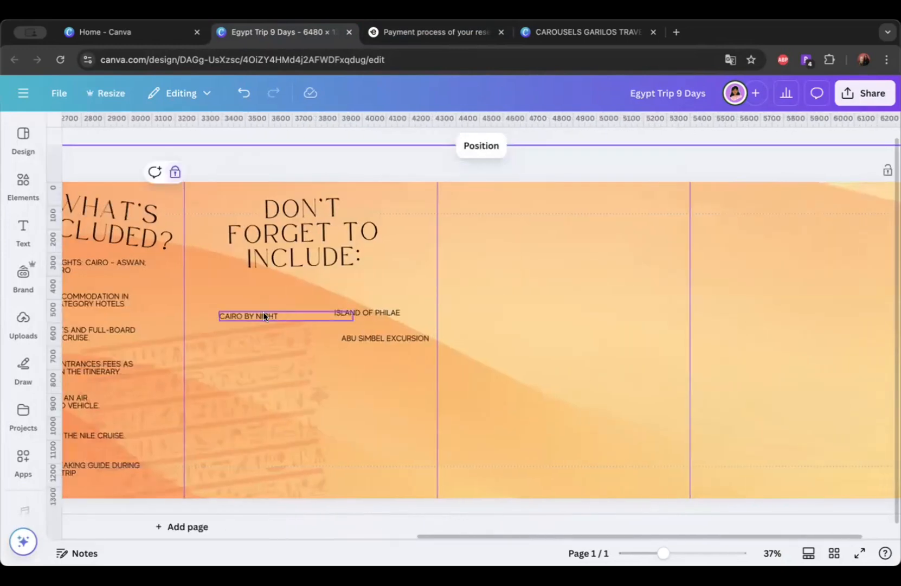
drag(366, 314, 308, 441)
drag(389, 337, 382, 324)
drag(262, 318, 233, 337)
drag(380, 325, 378, 338)
click(543, 307)
scroll(542, 304, left, 5)
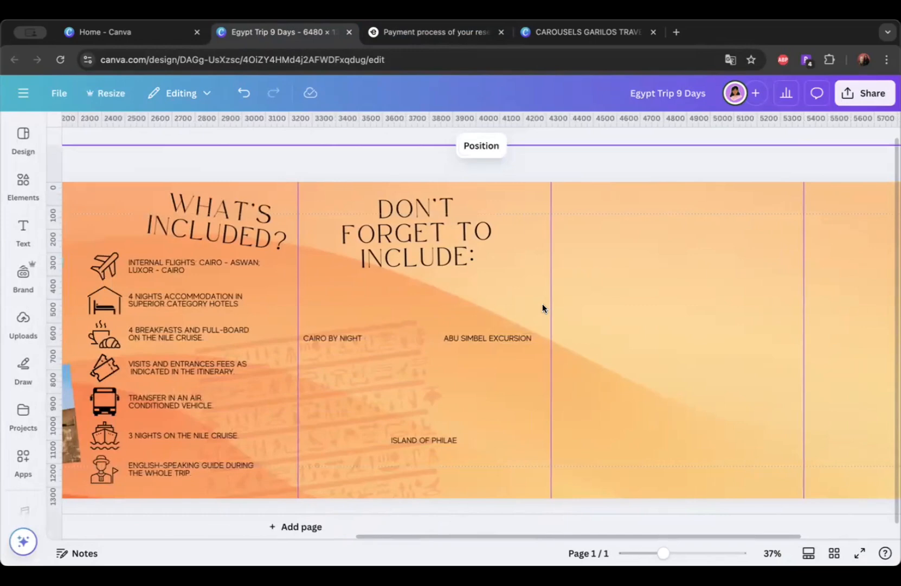
drag(330, 336, 337, 337)
drag(448, 337, 451, 339)
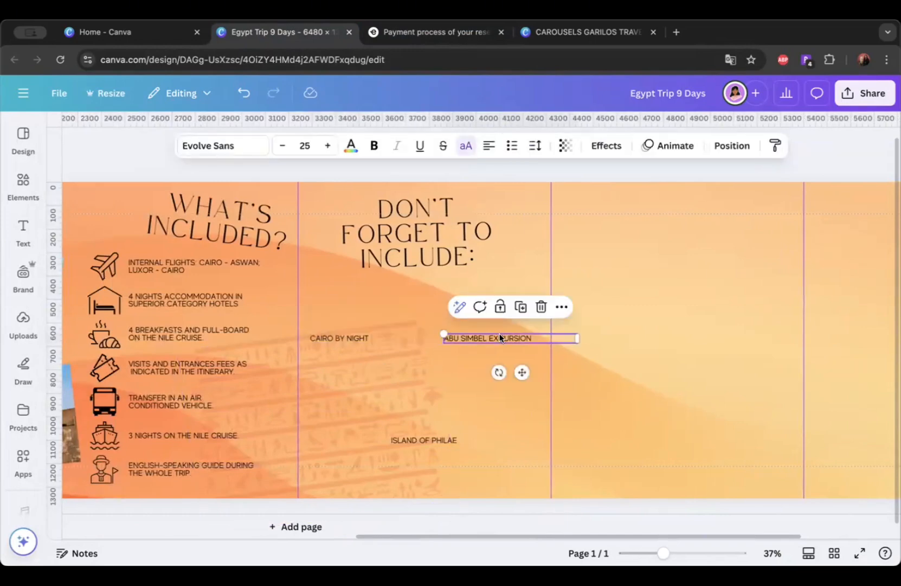
Step: Switch to the Exoticca page, browse the Abu Simbel photos and copy the "Abu Simbel Excursion" title
click(23, 185)
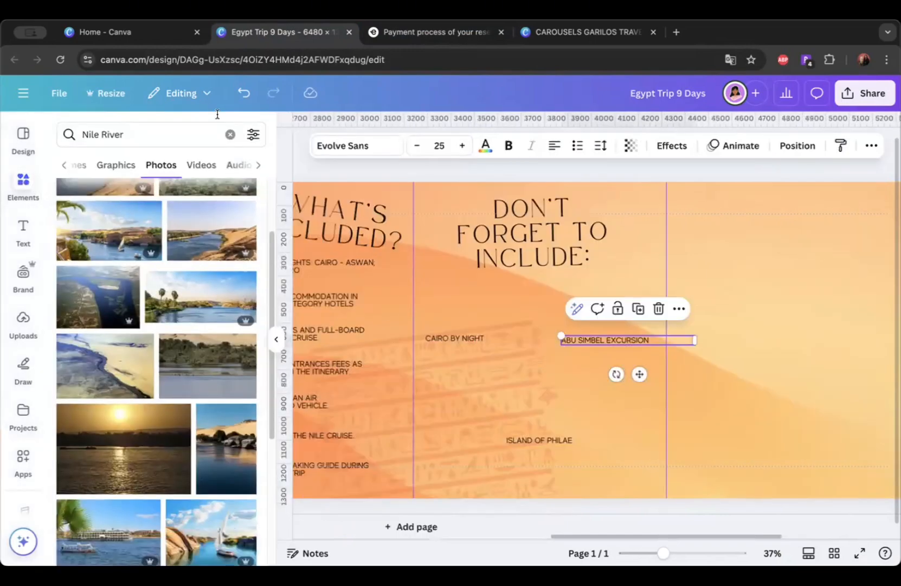
click(437, 33)
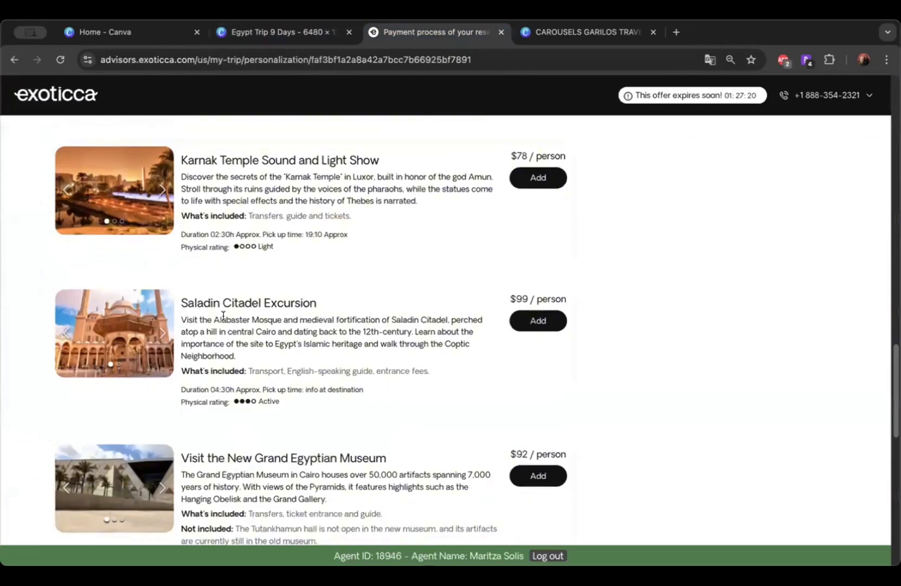
scroll(139, 281, up, 6)
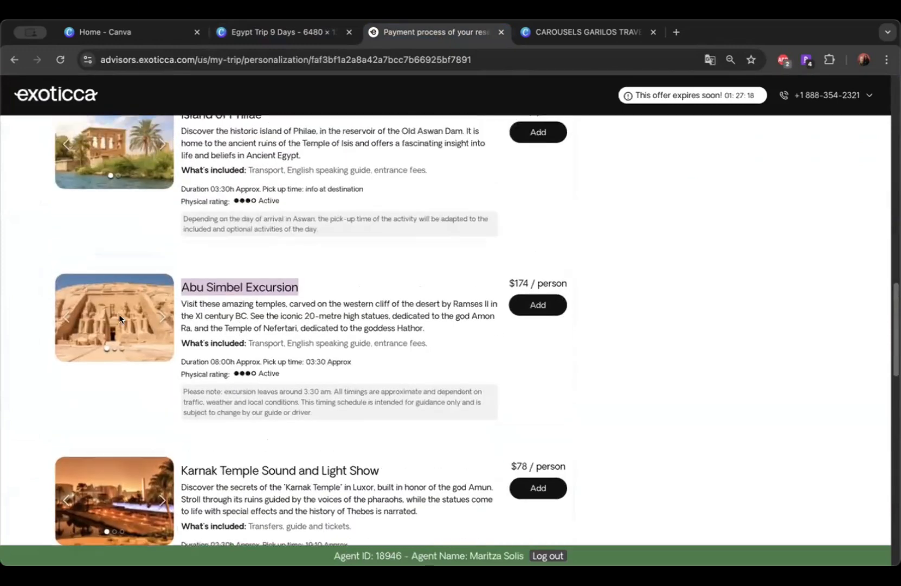
click(162, 316)
click(162, 316)
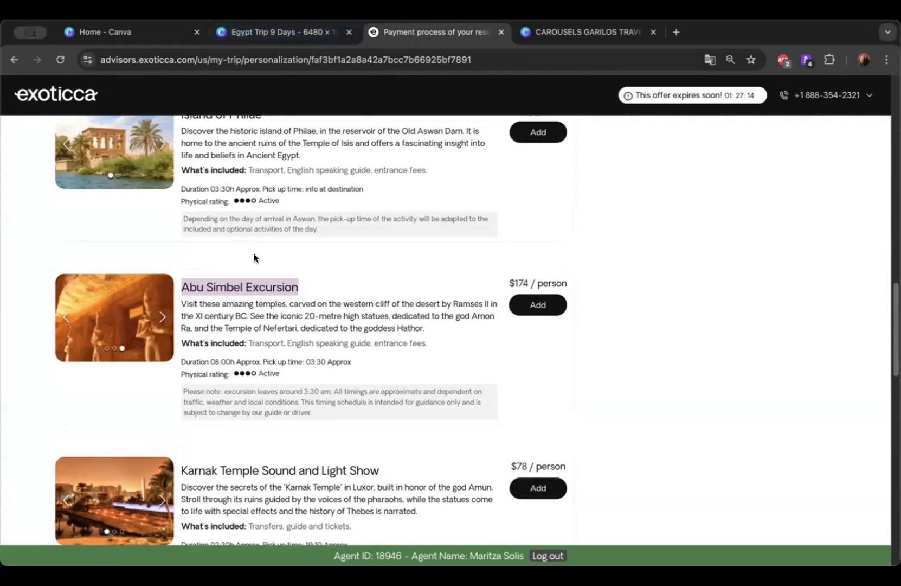
right_click(254, 285)
click(280, 310)
Step: Back in the Canva design, search the element photos for "Abu Simbel"
click(233, 31)
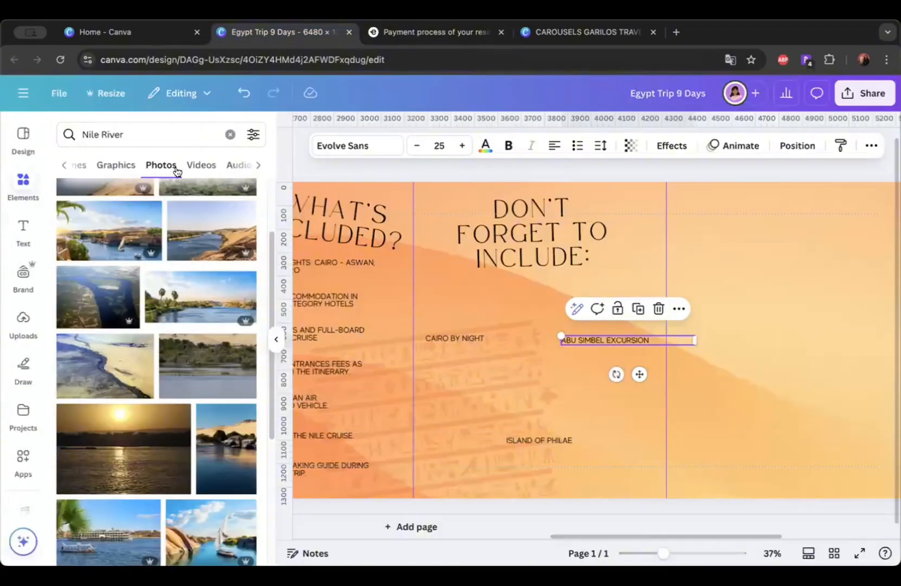
click(108, 134)
key(super+a)
key(super+v)
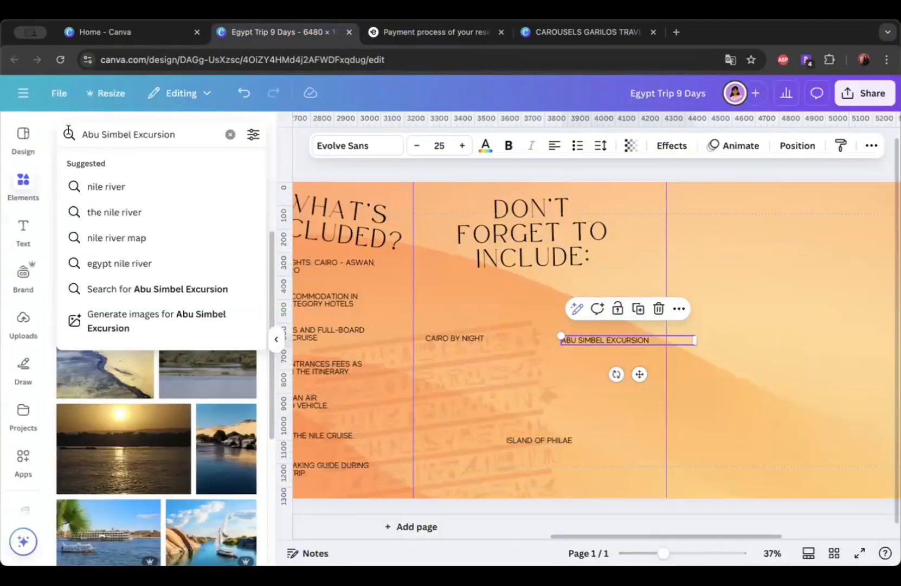
key(BackSpace)
key(BackSpace)
key(BackSpace)
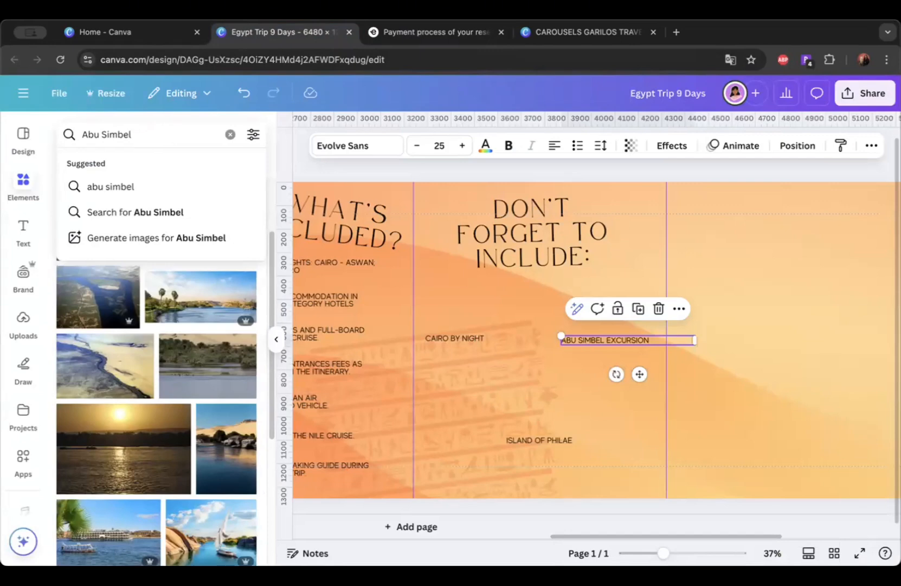
key(BackSpace)
key(BackSpace)
key(Return)
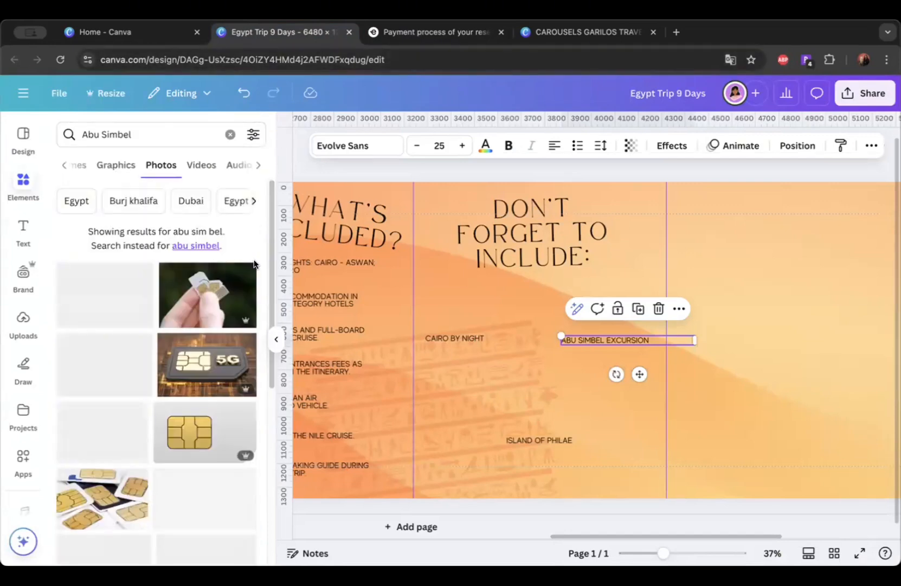
Step: Search Google for "Abu Simbel" in a new browser tab and show the image results
click(676, 33)
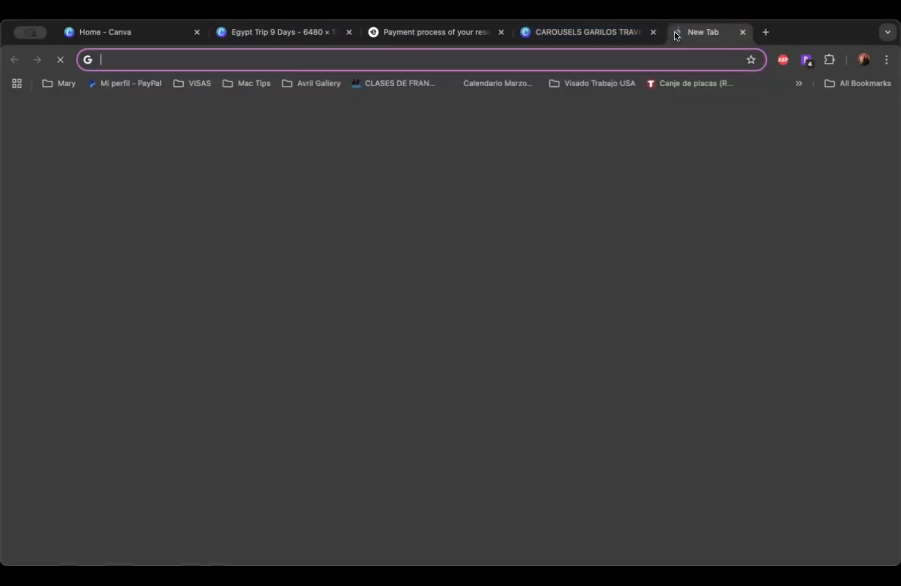
key(super+v)
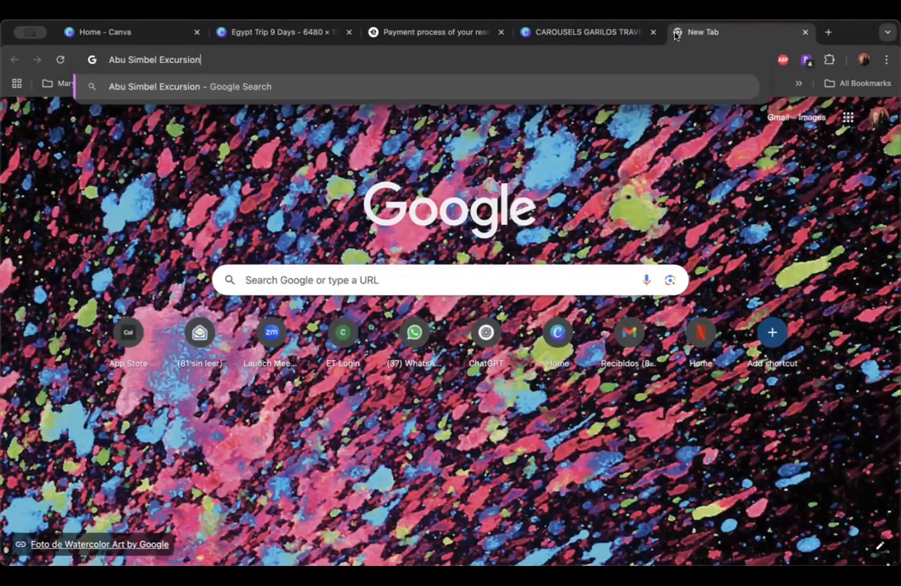
key(BackSpace)
key(BackSpace)
key(BackSpace)
key(BackSpace)
key(BackSpace)
key(BackSpace)
key(BackSpace)
key(BackSpace)
key(BackSpace)
key(BackSpace)
text(ç)
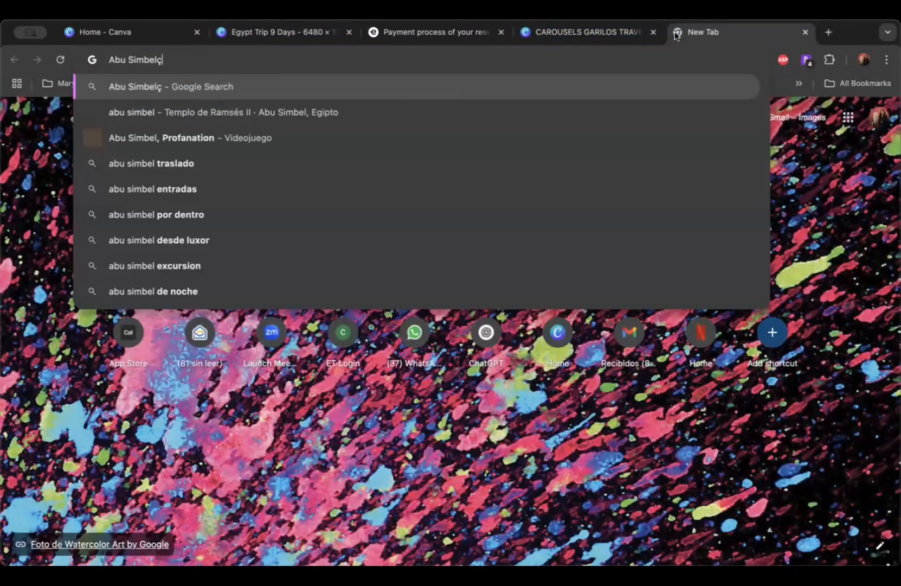
key(BackSpace)
key(Return)
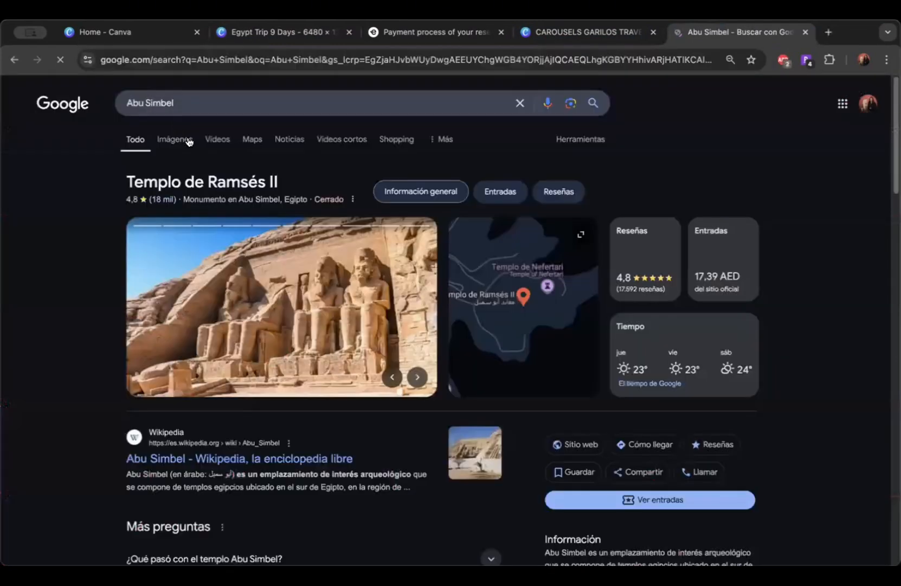
click(189, 142)
Step: Examine the Abu Simbel image results, enlarging the Egipto.es temple photo and checking its related pictures
scroll(593, 184, down, 1)
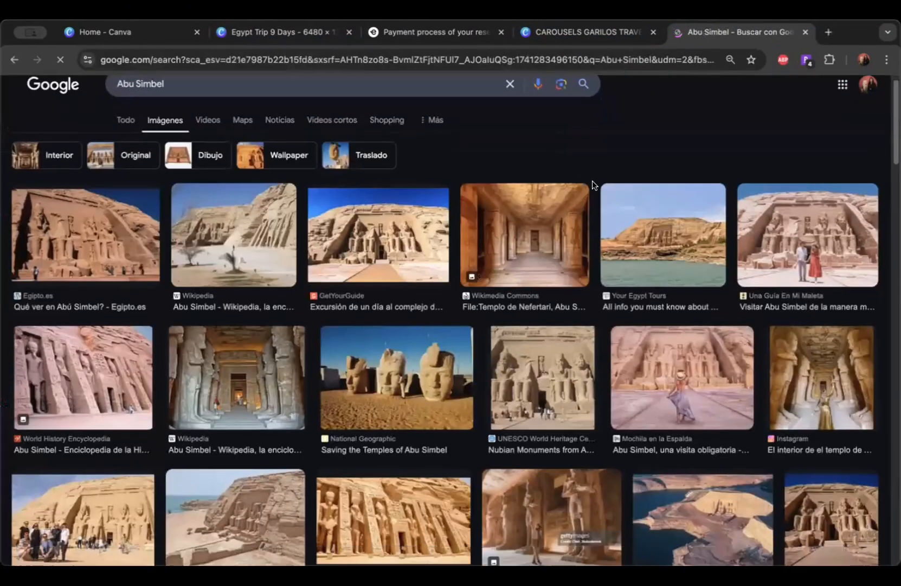
scroll(114, 244, down, 1)
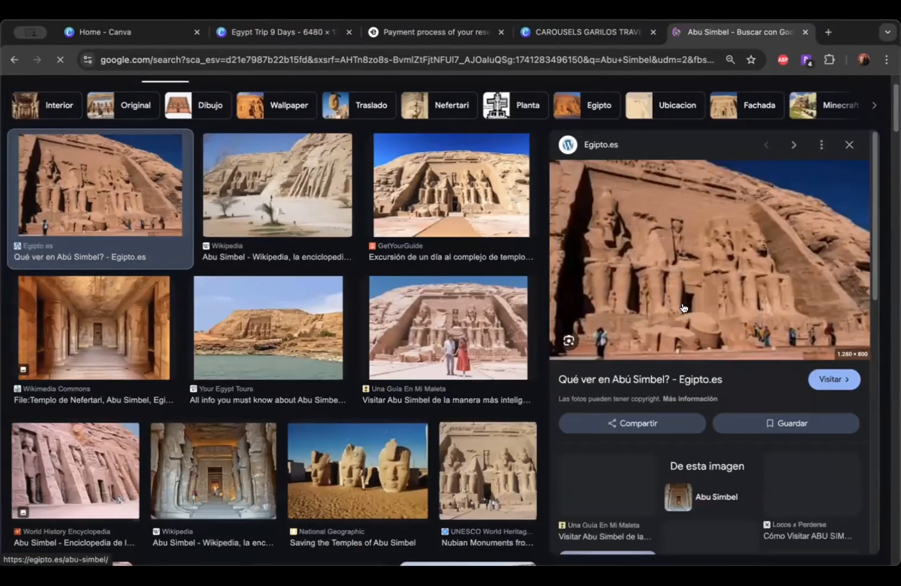
scroll(686, 270, down, 1)
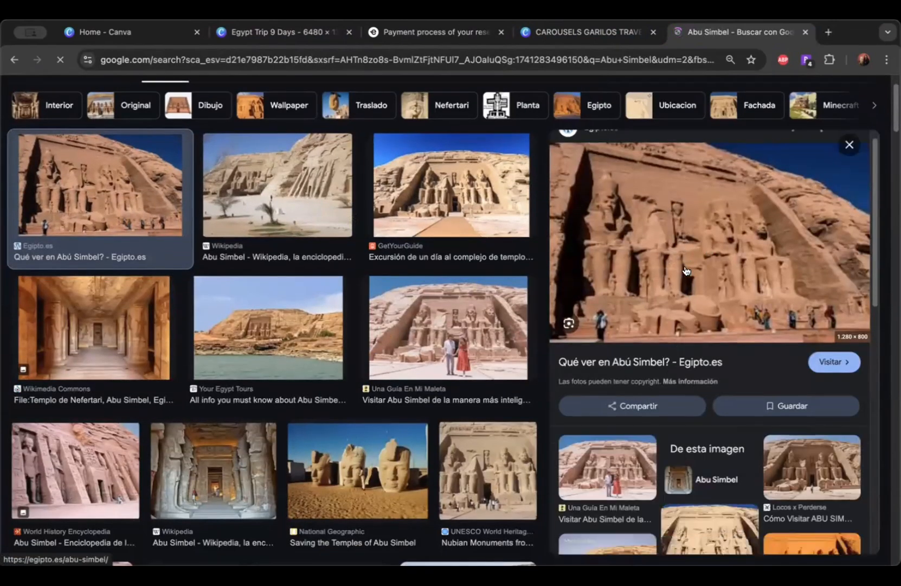
scroll(675, 270, up, 1)
scroll(676, 312, down, 3)
scroll(675, 313, down, 2)
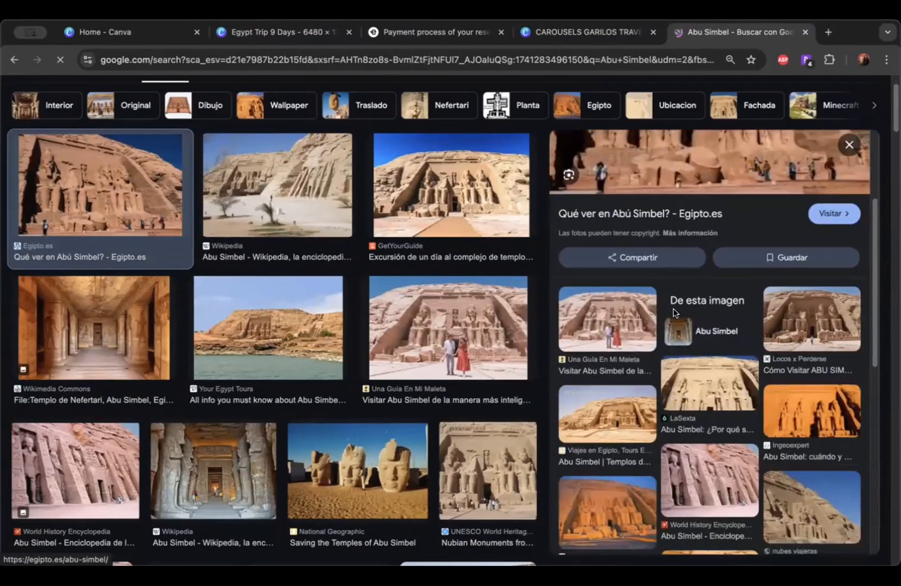
scroll(689, 273, up, 3)
Step: Return to the Egypt Trip 9 Days design, search the element photos for "CAIRO NIGHT" and add the lit old-street photo
click(579, 37)
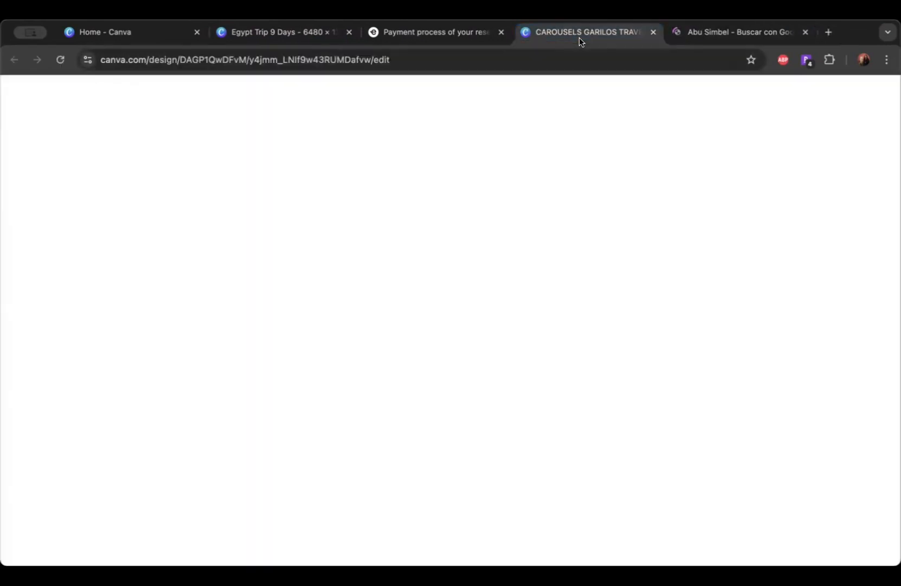
key(ctrl+shift+Tab)
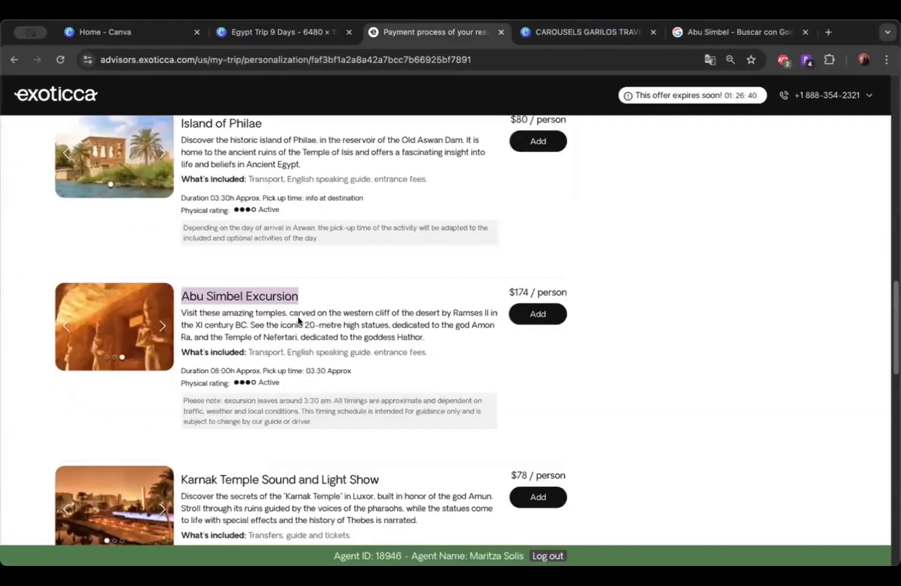
scroll(298, 320, up, 7)
click(271, 34)
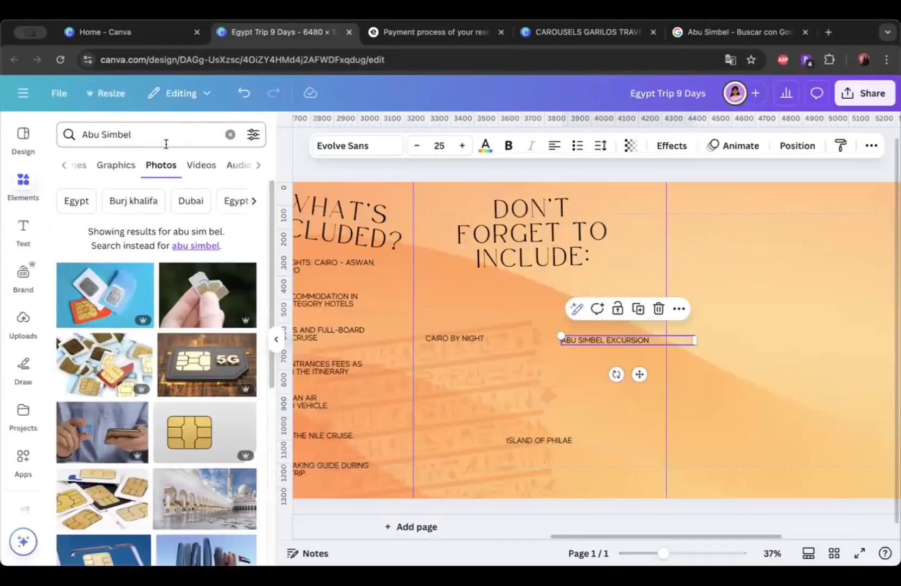
triple_click(87, 134)
text(c)
text(AIRO NIGHT)
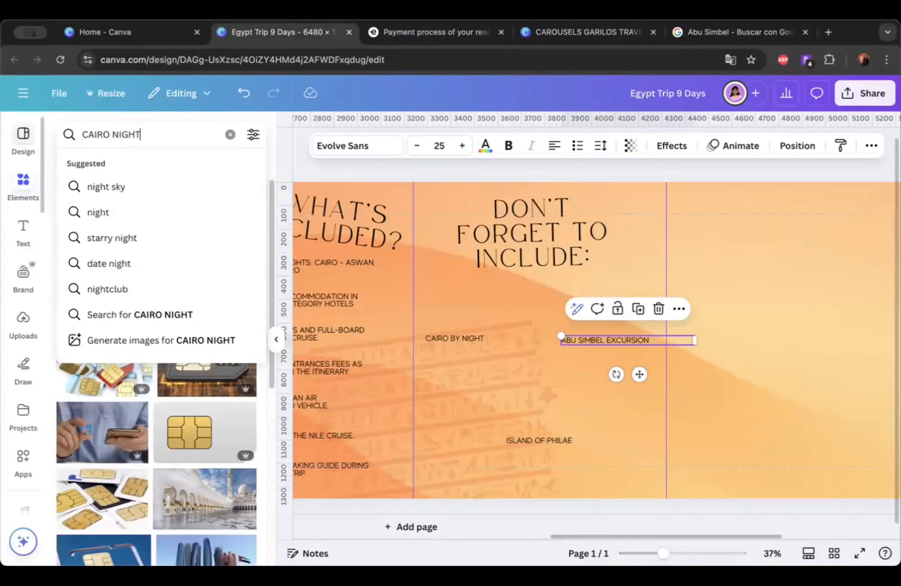
key(Return)
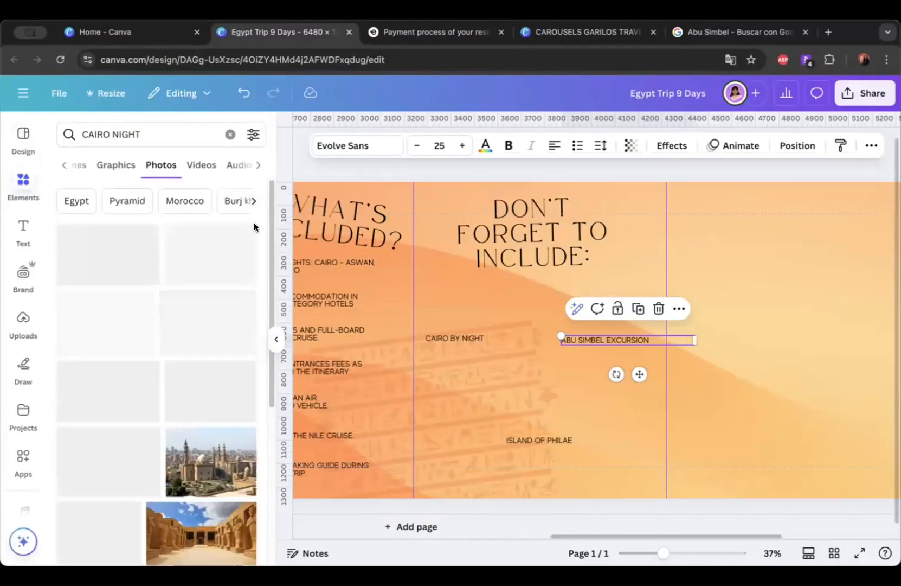
drag(265, 215, 266, 219)
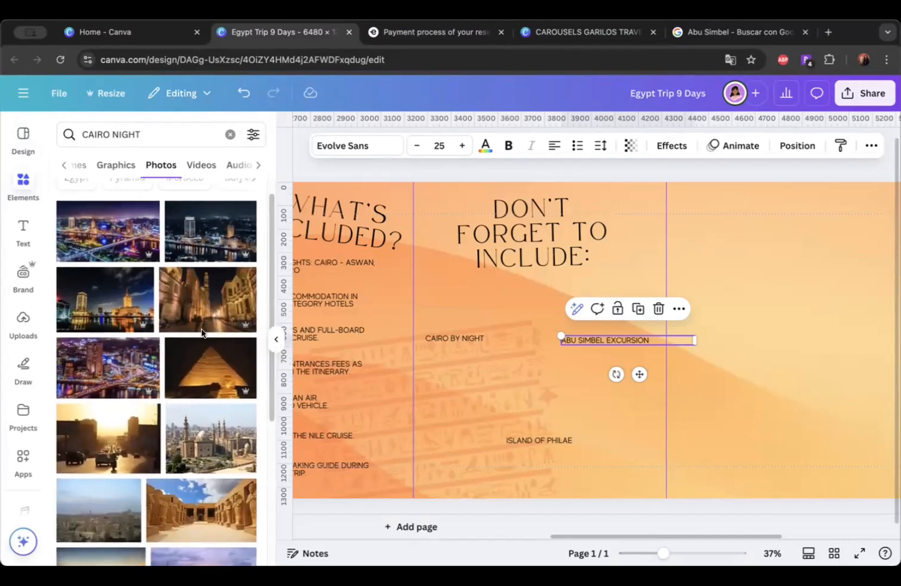
click(203, 299)
Step: Copy the enlarged Egipto.es temple photo from the Abu Simbel image results and return to the Egypt Trip design
click(738, 32)
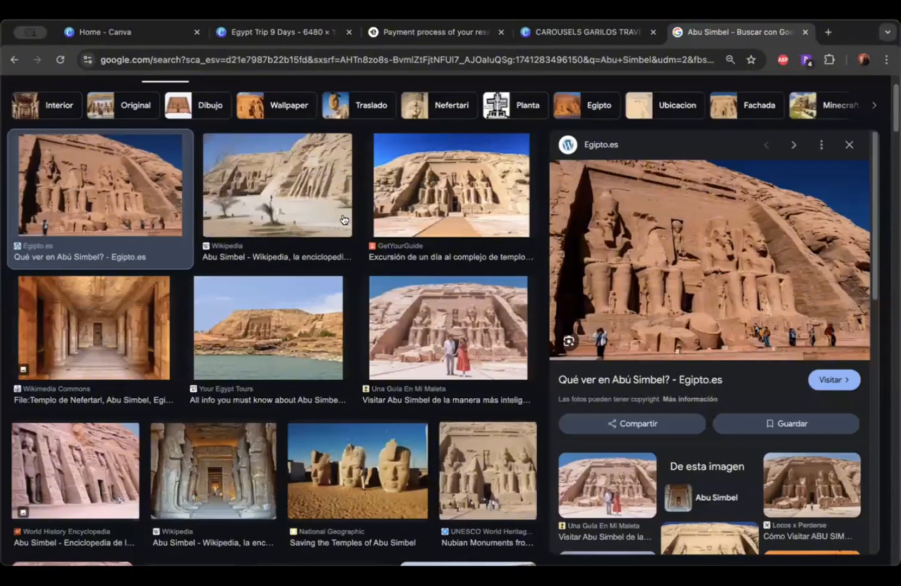
right_click(720, 206)
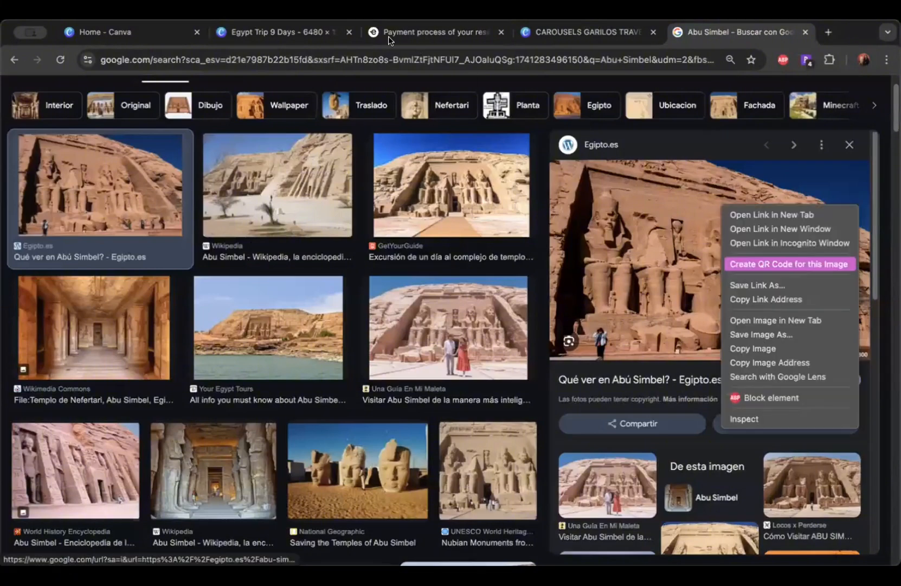
click(297, 34)
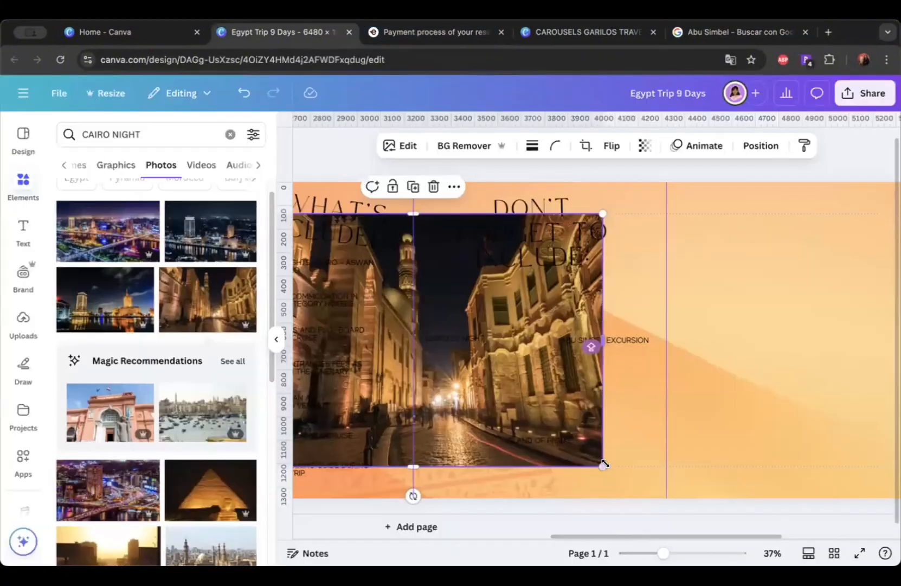
Step: Shrink the Cairo night photo, place it beneath the "Don't forget to include" heading, and paste the copied Abu Simbel photo
drag(603, 467, 412, 356)
drag(400, 281, 619, 358)
click(723, 285)
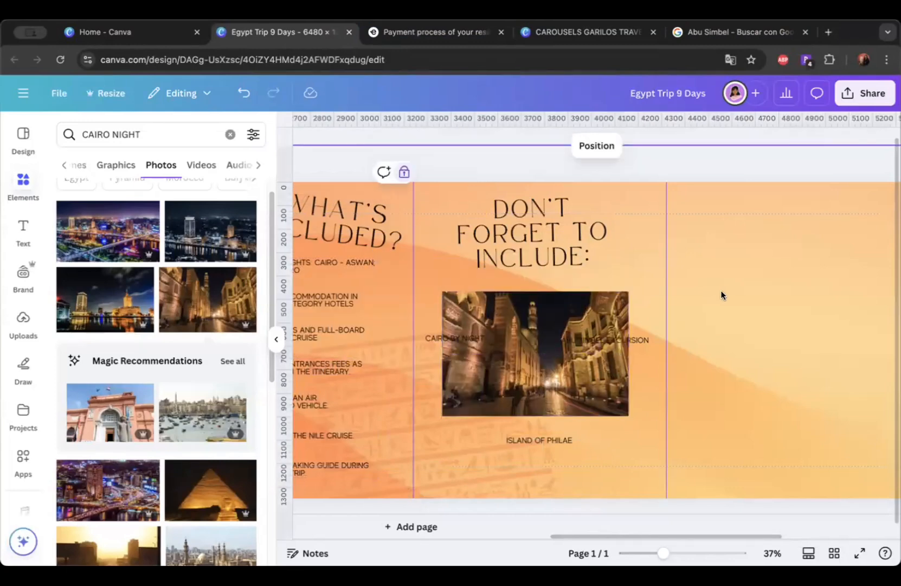
key(super+v)
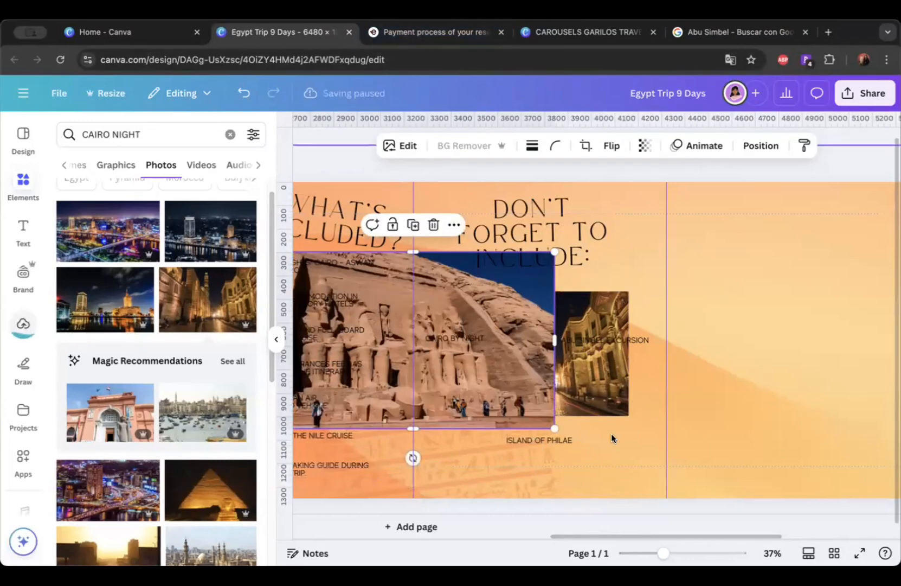
Step: Search the element photos for "Island of Philae", matching the excursion label on the slide
click(565, 441)
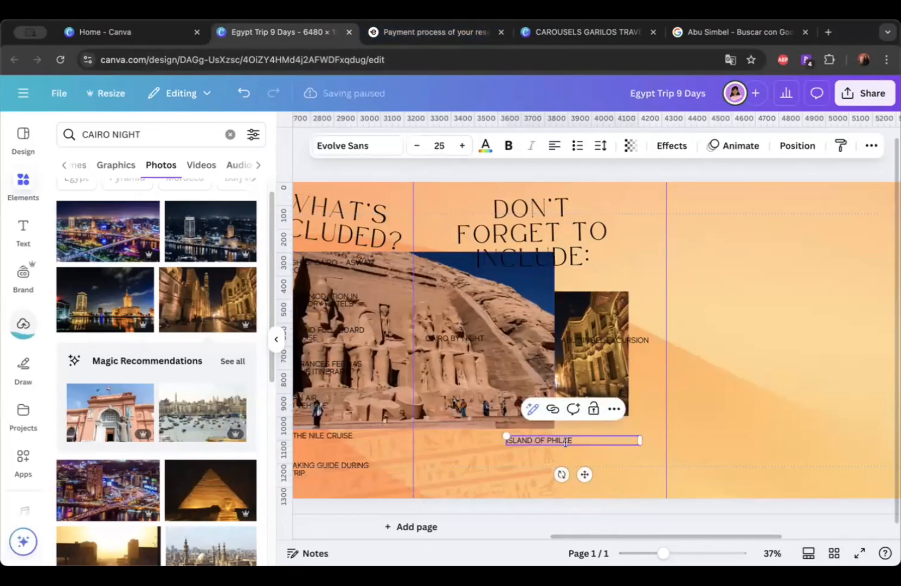
click(716, 34)
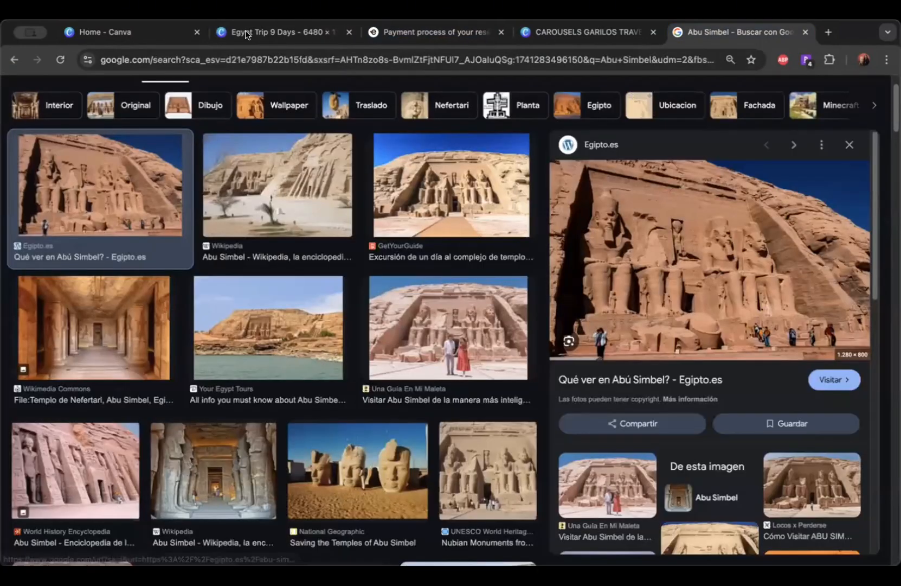
key(super+2)
click(66, 128)
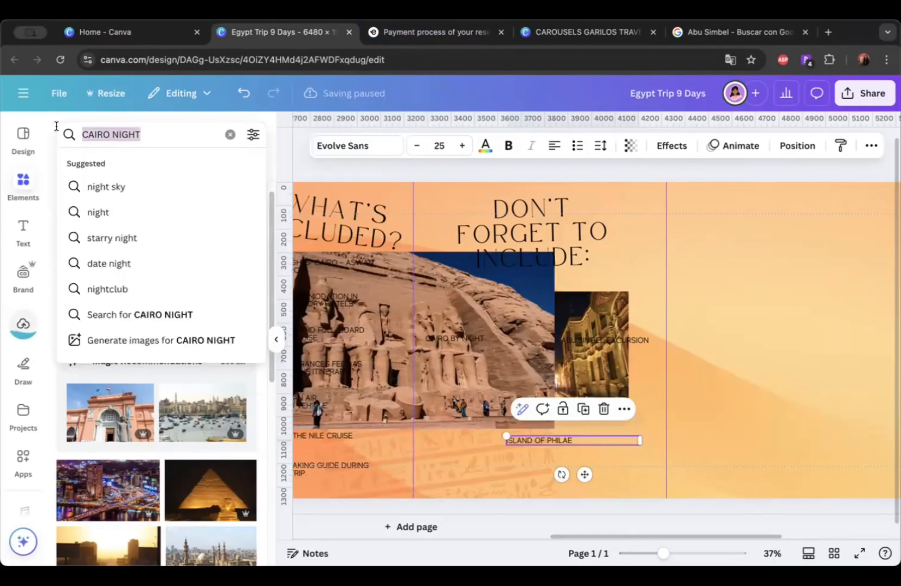
text(Island of Philae)
key(Return)
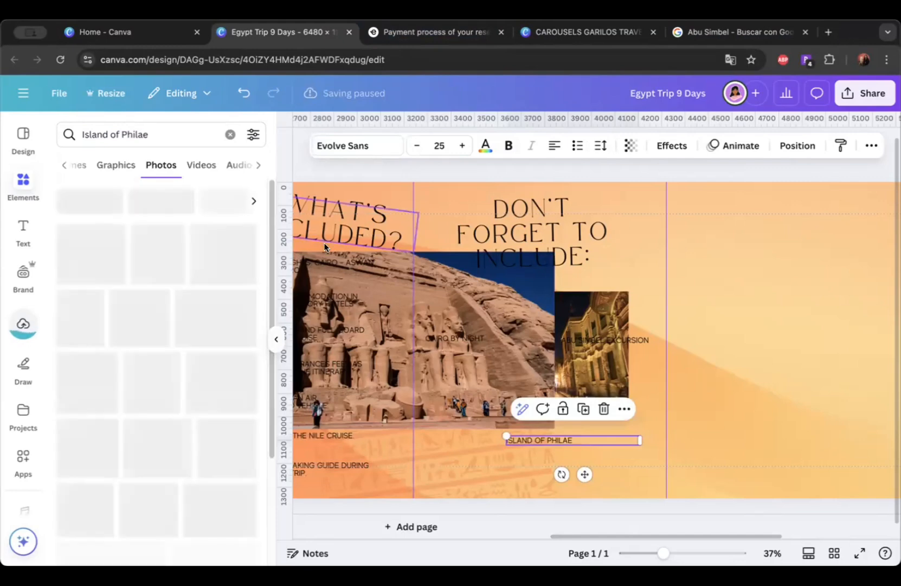
Step: Reduce the Abu Simbel and Cairo night photos and arrange them side by side beneath the "Don't forget to include" heading
drag(325, 255, 464, 261)
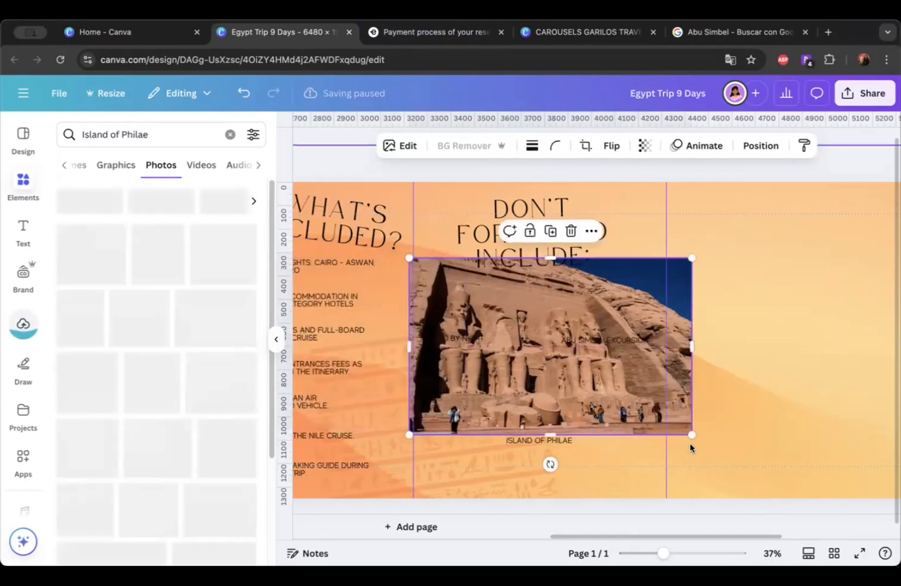
drag(691, 434, 544, 346)
drag(516, 282, 518, 327)
click(542, 368)
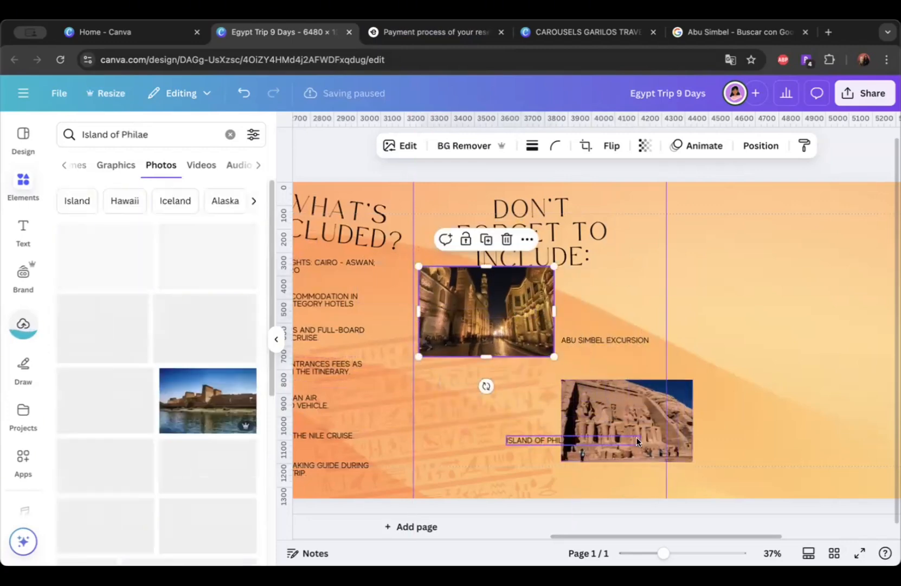
drag(637, 442, 642, 322)
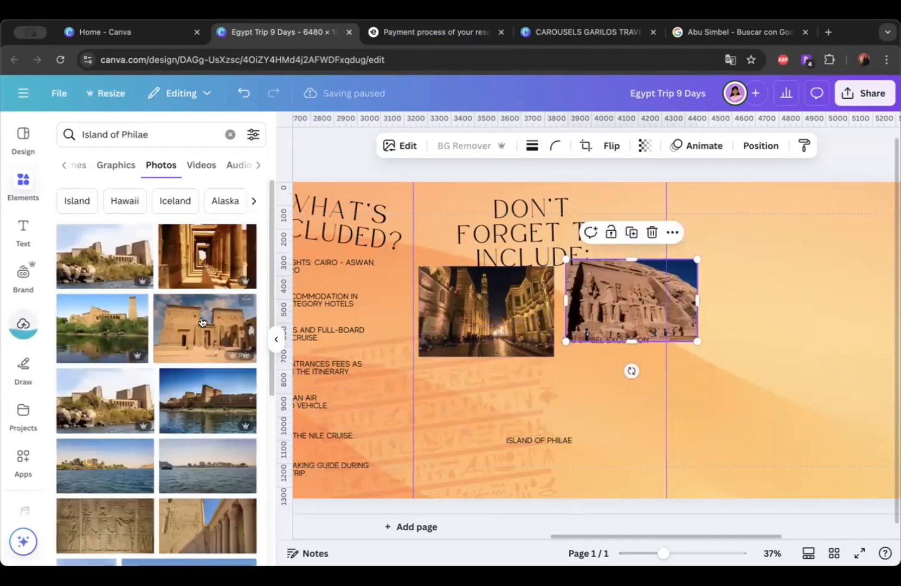
Step: Add the Philae riverside temple photo, shrink it and place it below the other two, just above the "Island of Philae" label
click(99, 279)
drag(512, 418, 699, 474)
drag(375, 492, 641, 349)
drag(700, 265, 592, 374)
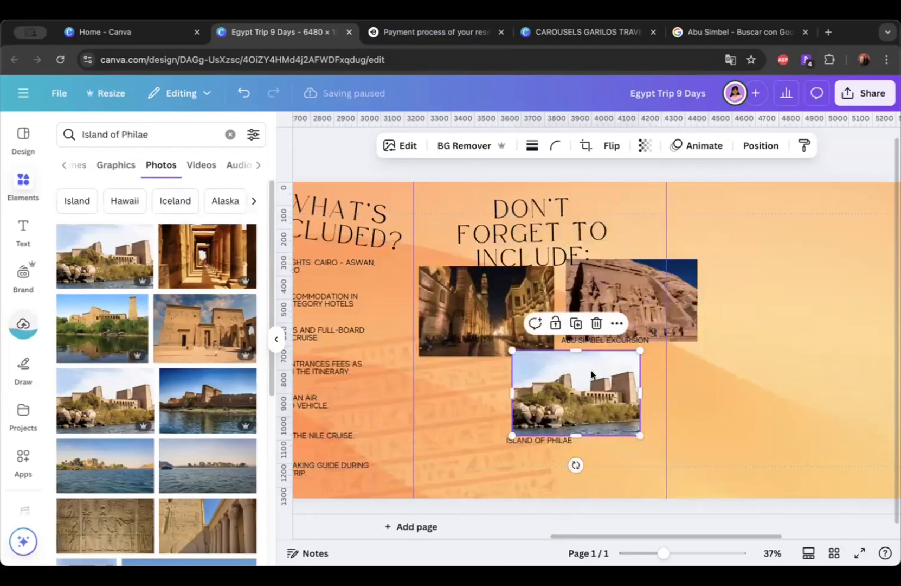
click(276, 339)
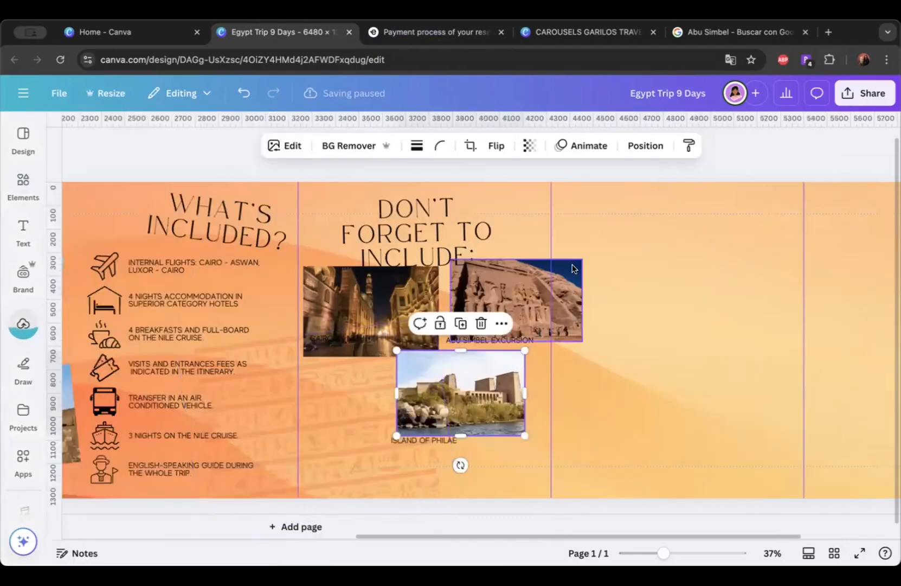
click(623, 269)
Step: Apply the Outline shadow effect to the Cairo night photo
click(538, 287)
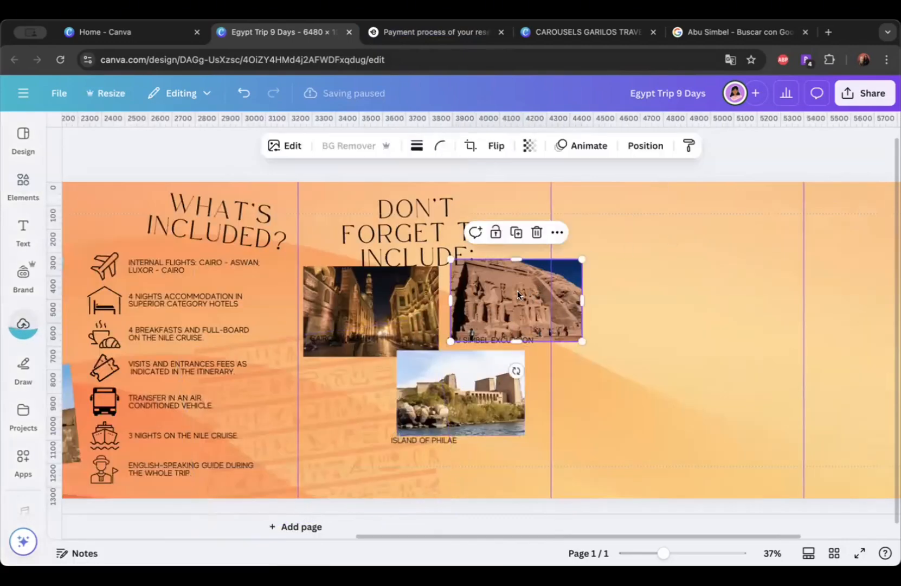
click(291, 146)
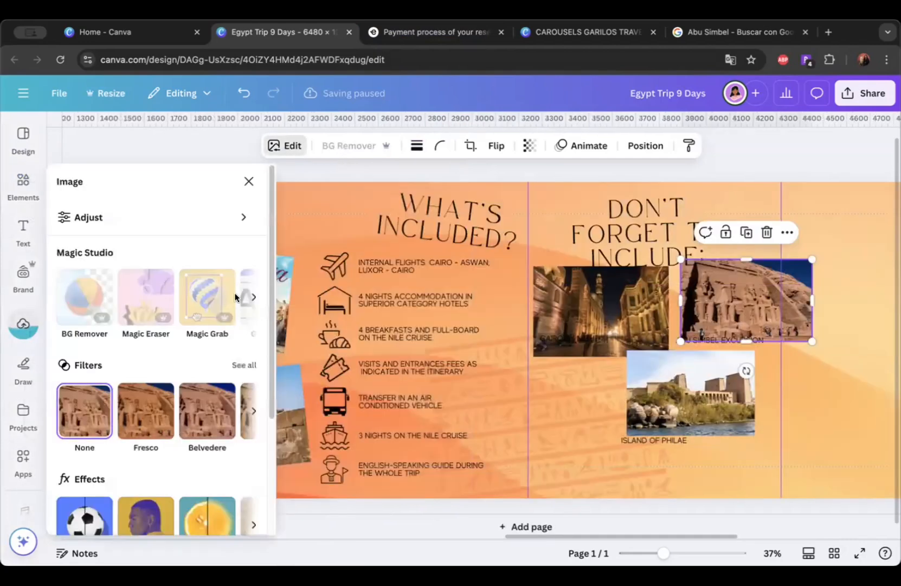
click(611, 295)
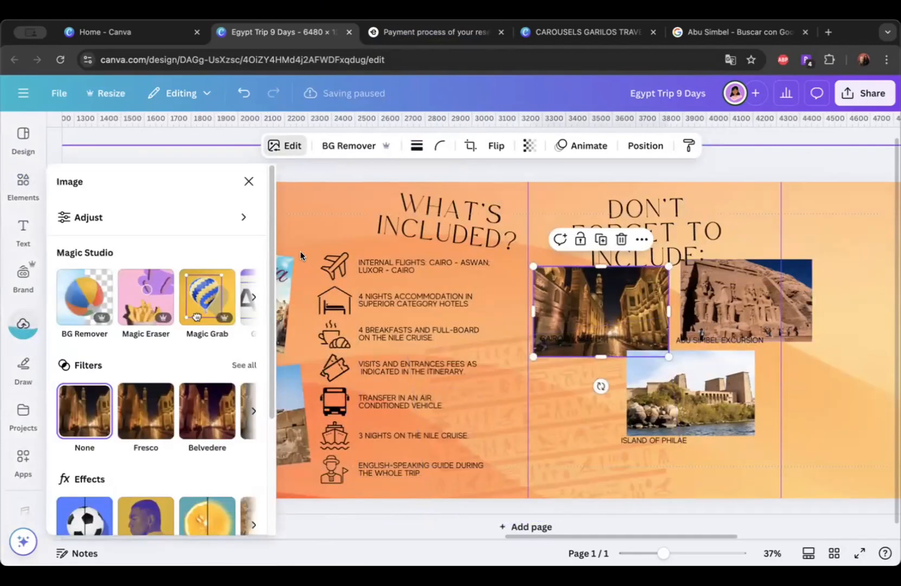
scroll(264, 231, down, 3)
scroll(269, 283, up, 2)
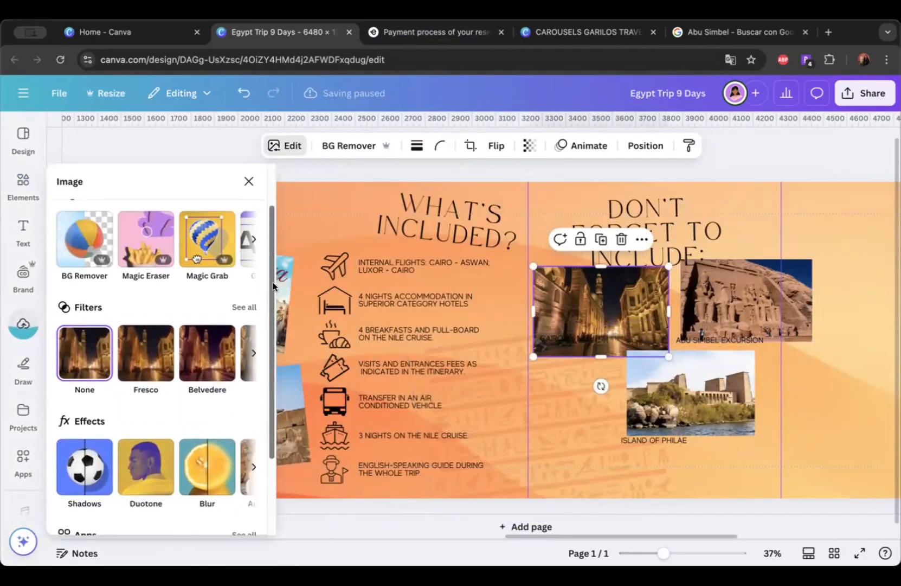
scroll(273, 325, down, 4)
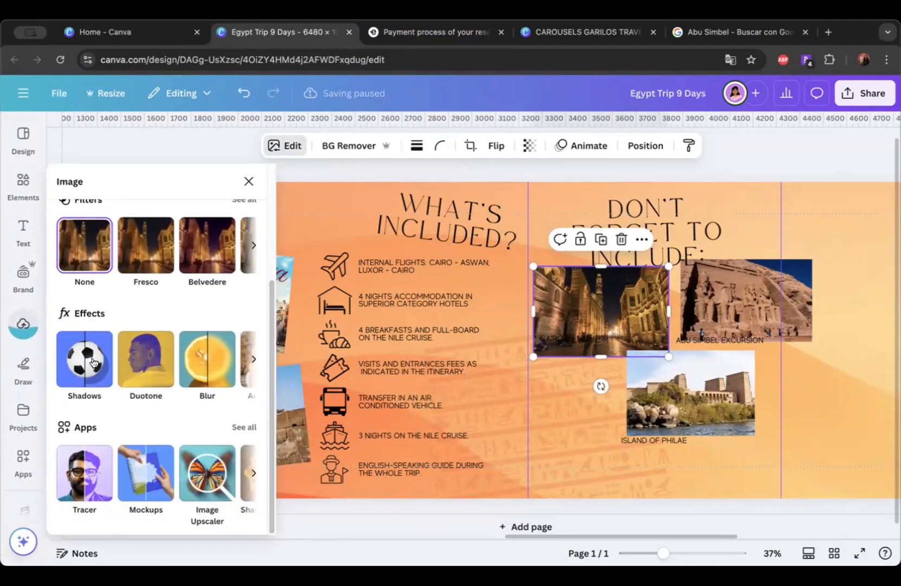
click(73, 366)
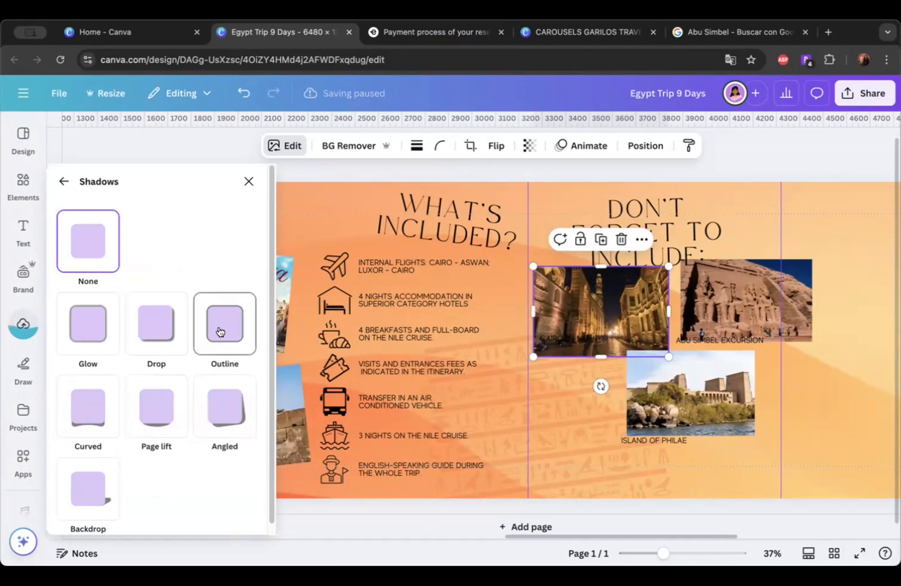
click(220, 332)
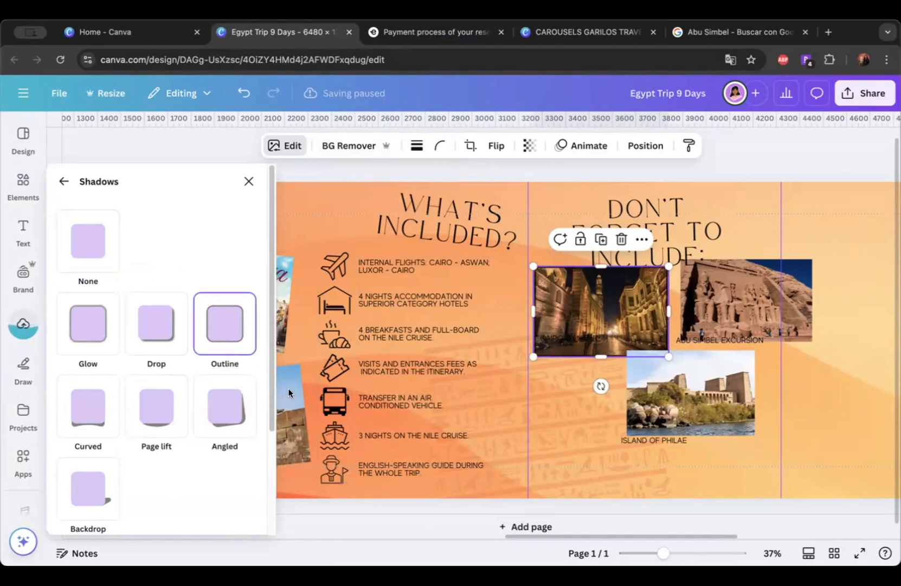
Step: Set the Cairo night photo's outline color to white (#FFFFFF) and its size to 43
scroll(267, 337, down, 5)
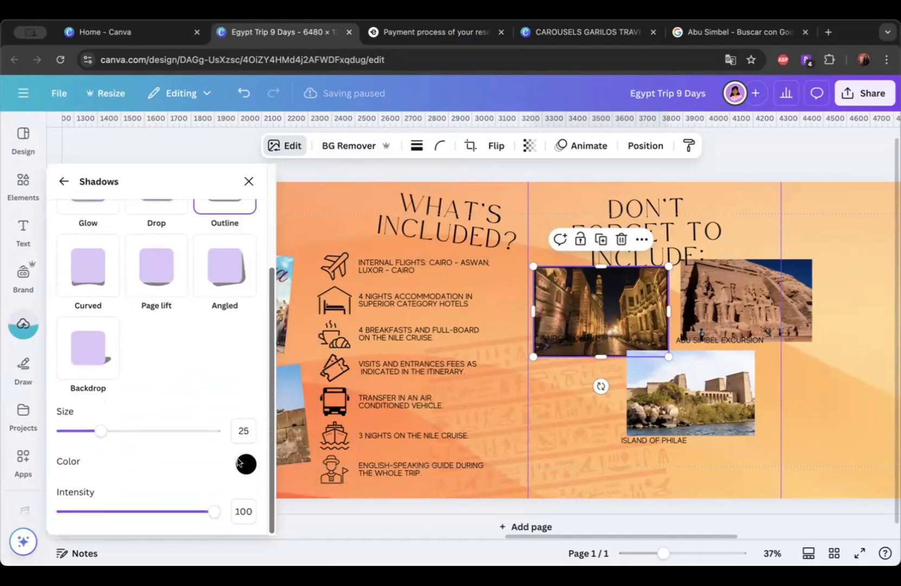
click(245, 464)
click(244, 322)
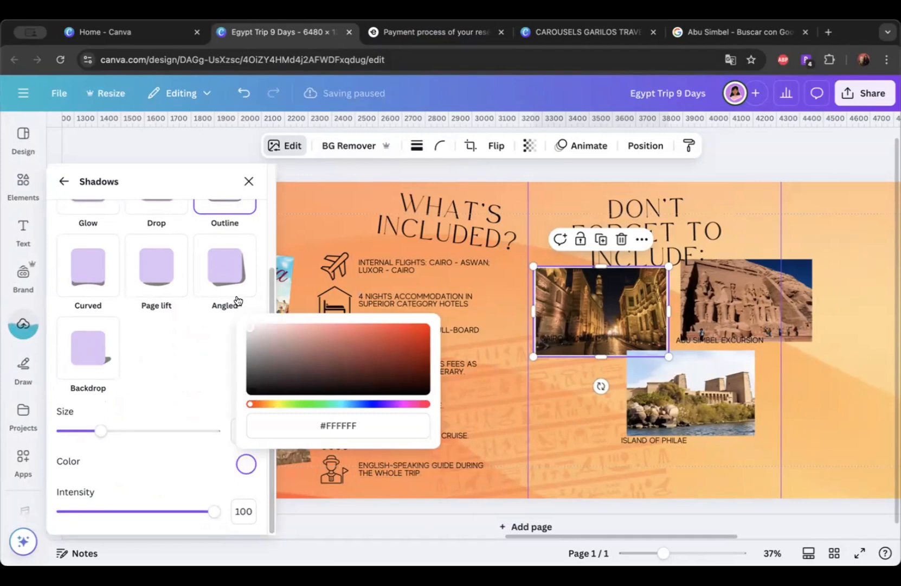
drag(119, 434, 124, 431)
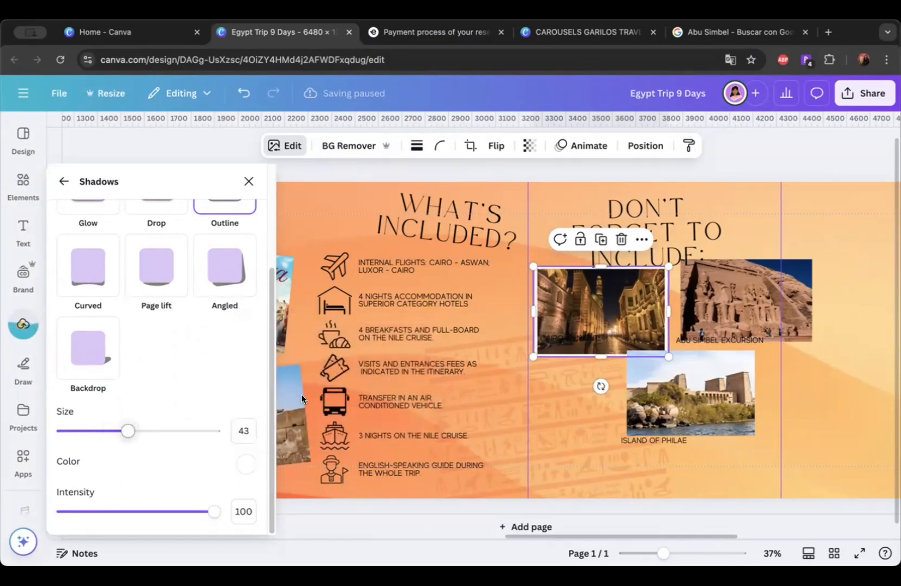
click(681, 345)
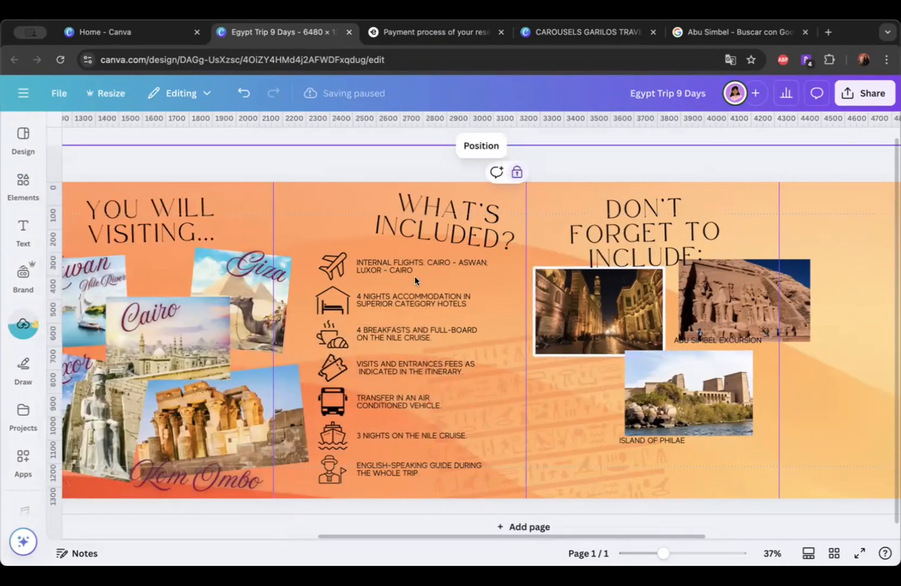
Step: Move the outlined Cairo night photo slightly lower, clear of the heading
scroll(415, 279, right, 5)
click(402, 293)
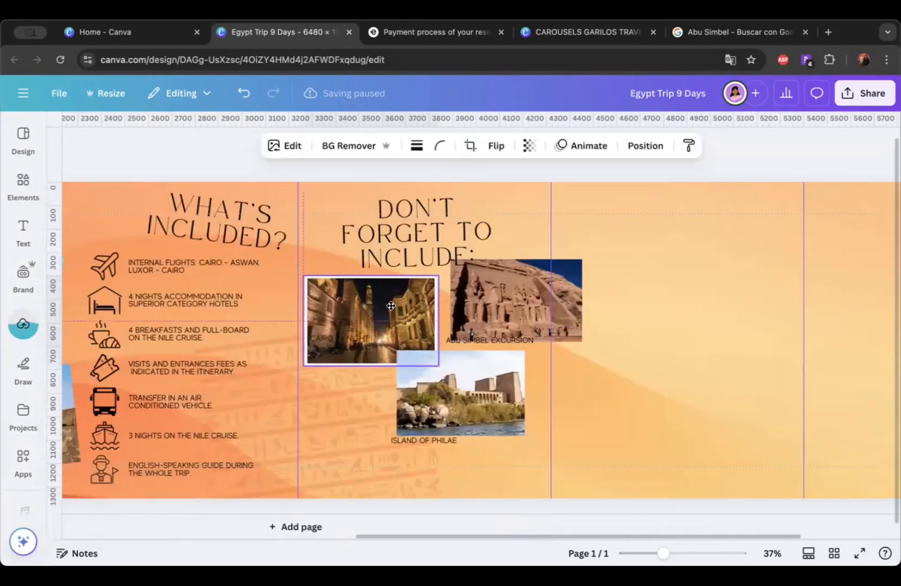
click(306, 201)
Step: Search the design elements for "POLAROID" and narrow the results to frames
click(22, 184)
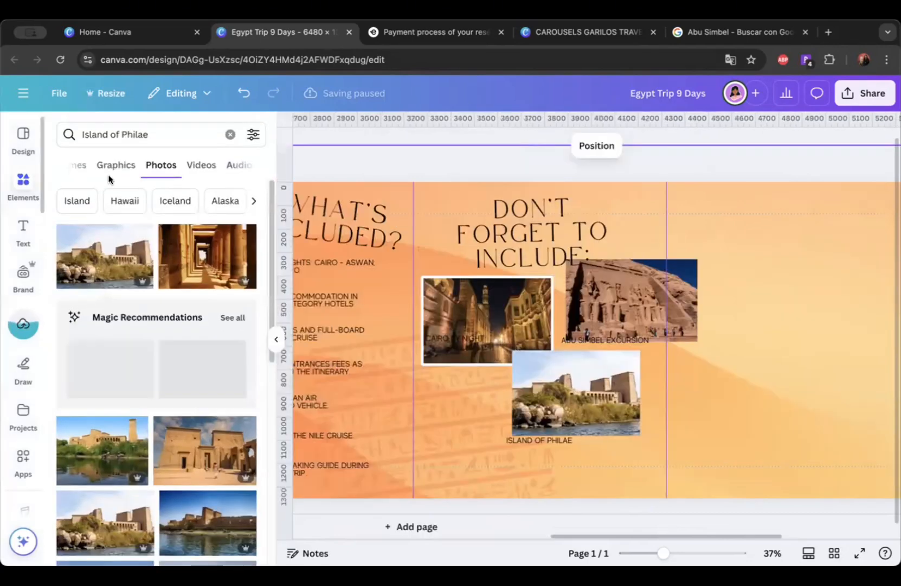
drag(145, 135, 75, 123)
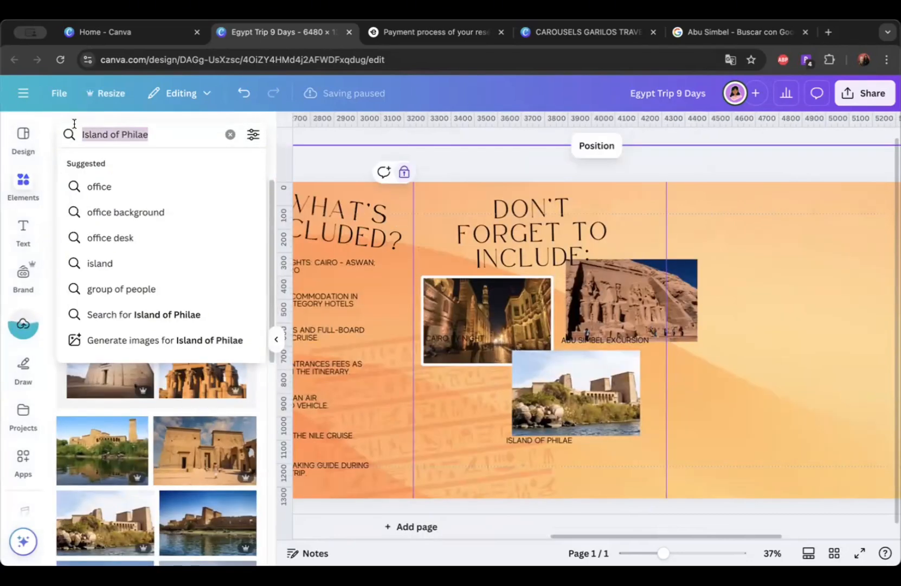
text(POLAROID)
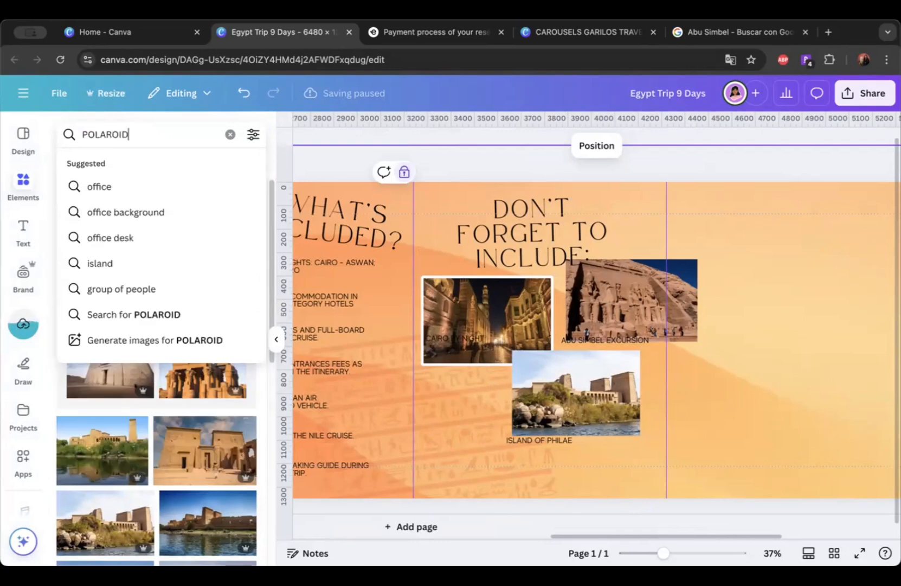
key(Return)
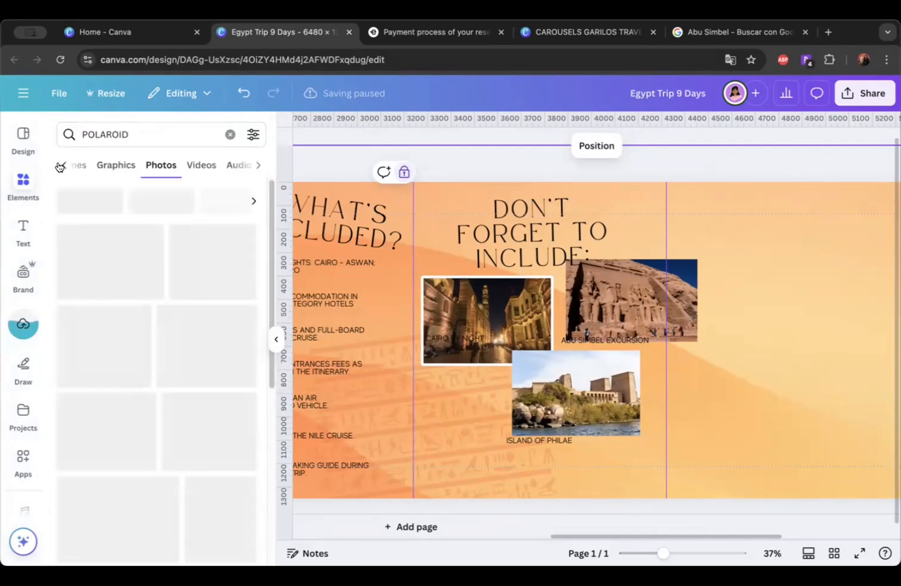
click(64, 165)
click(99, 167)
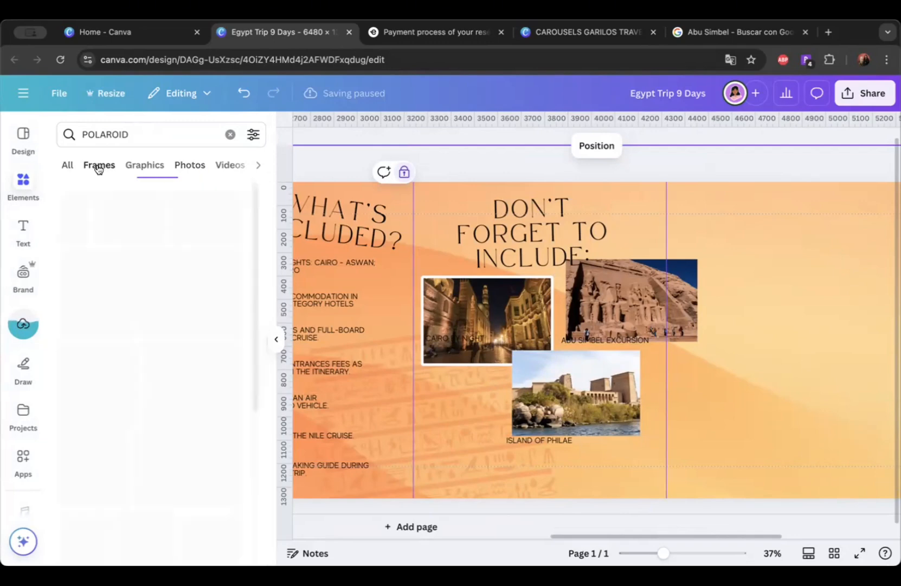
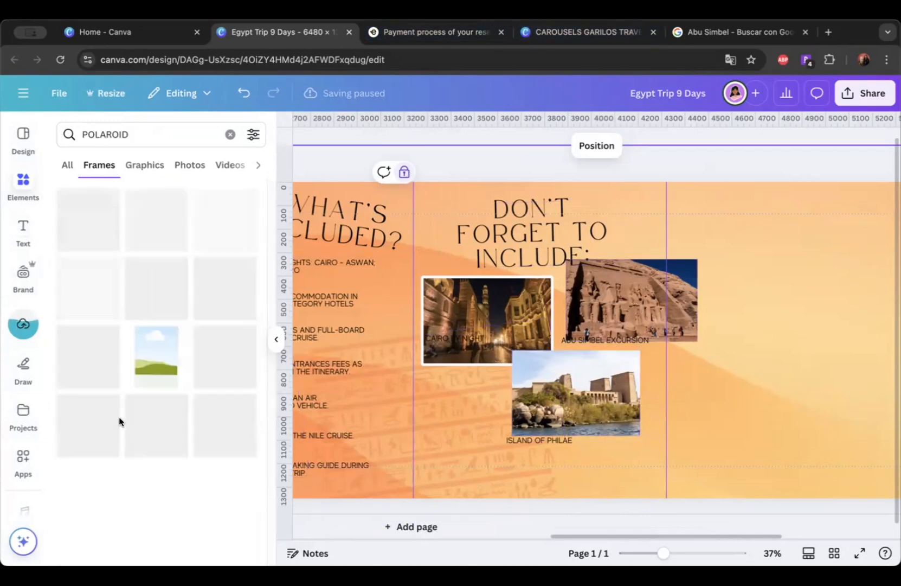
Step: Add the landscape polaroid frame instead of the portrait one, position it beside the Abu Simbel photo, and fill it with that photo
drag(156, 364, 413, 342)
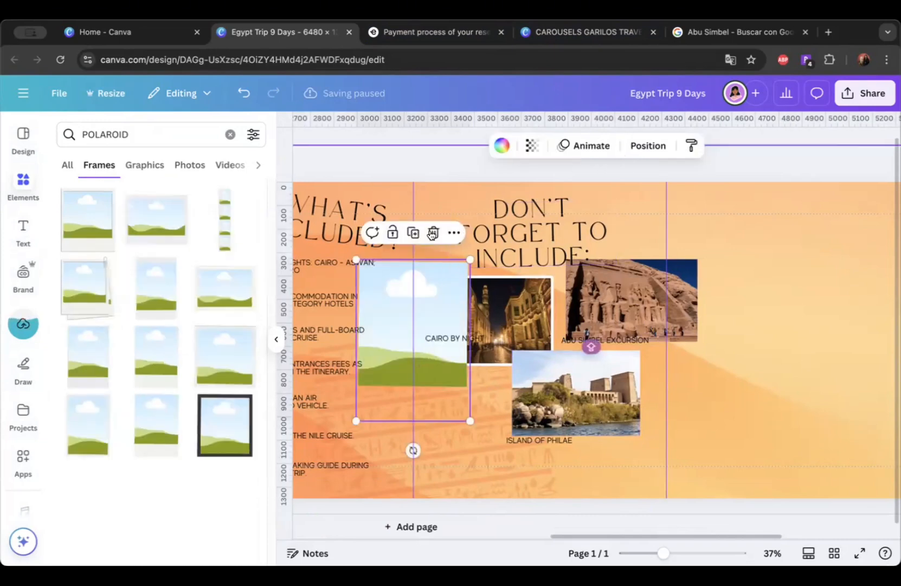
click(433, 233)
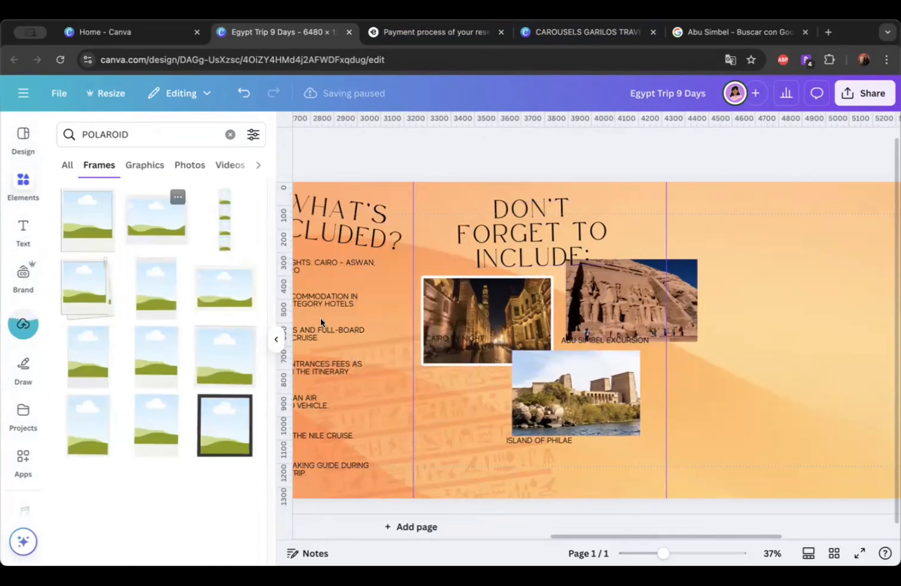
click(155, 229)
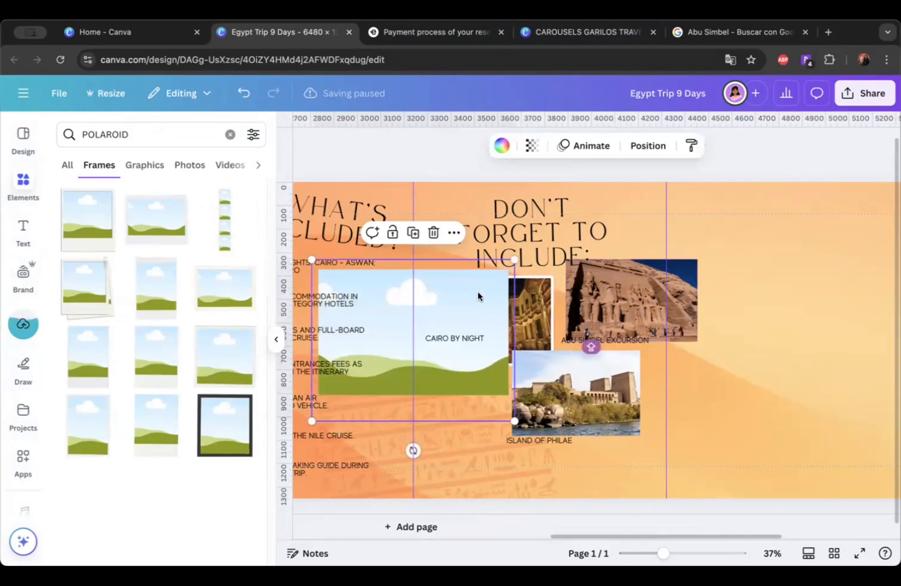
mouse_move(602, 299)
mouse_down()
mouse_move(430, 313)
mouse_move(602, 300)
mouse_up()
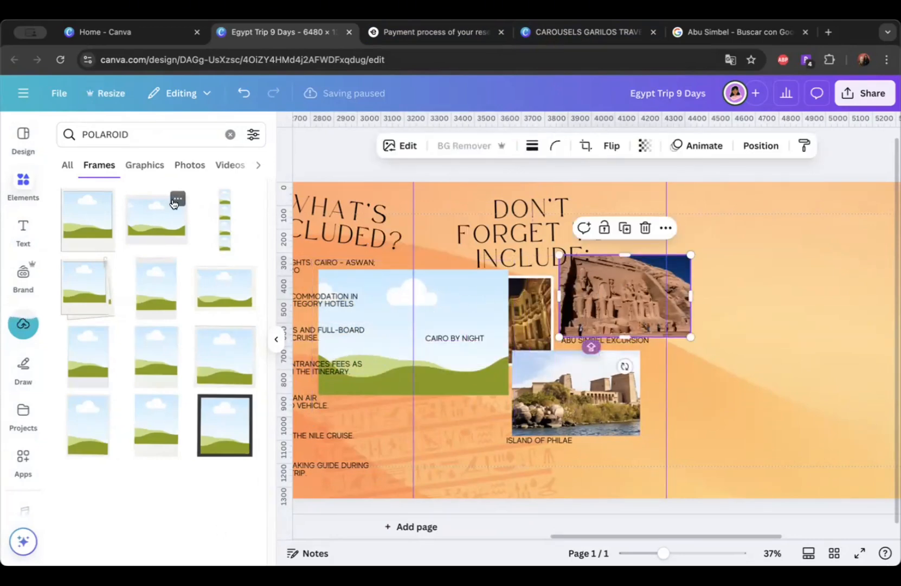
drag(461, 316, 689, 349)
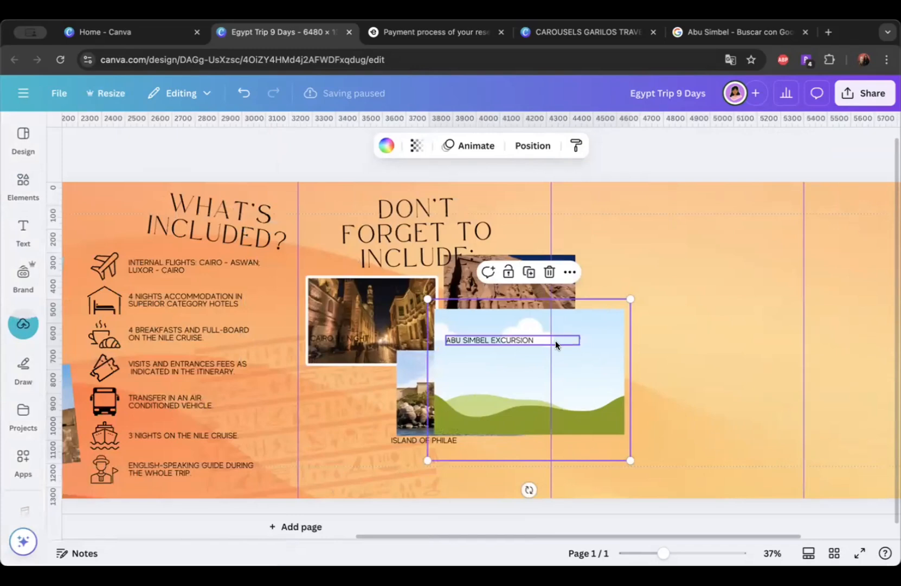
drag(611, 360, 635, 360)
drag(500, 279, 541, 367)
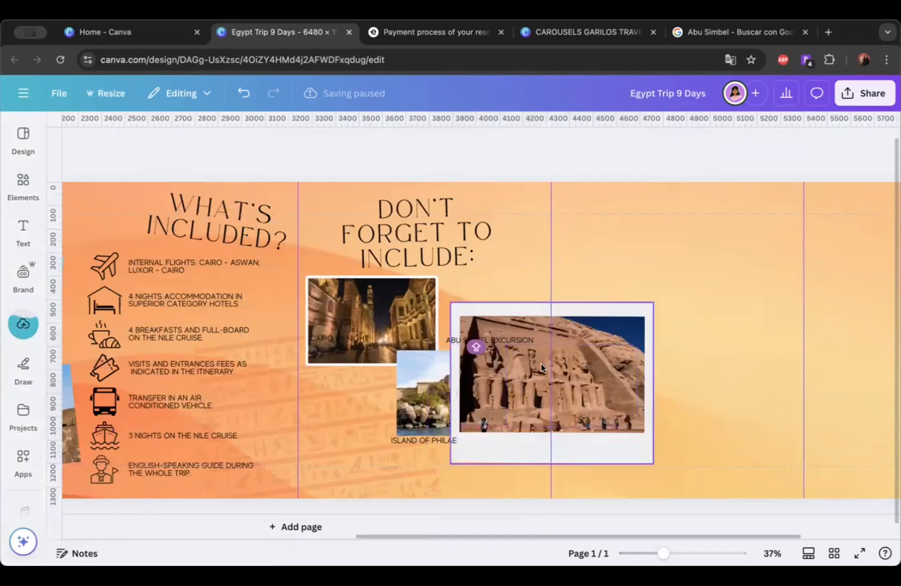
Step: Duplicate the Abu Simbel polaroid, offset the copy up and to the right, and remove the photo from it
click(649, 453)
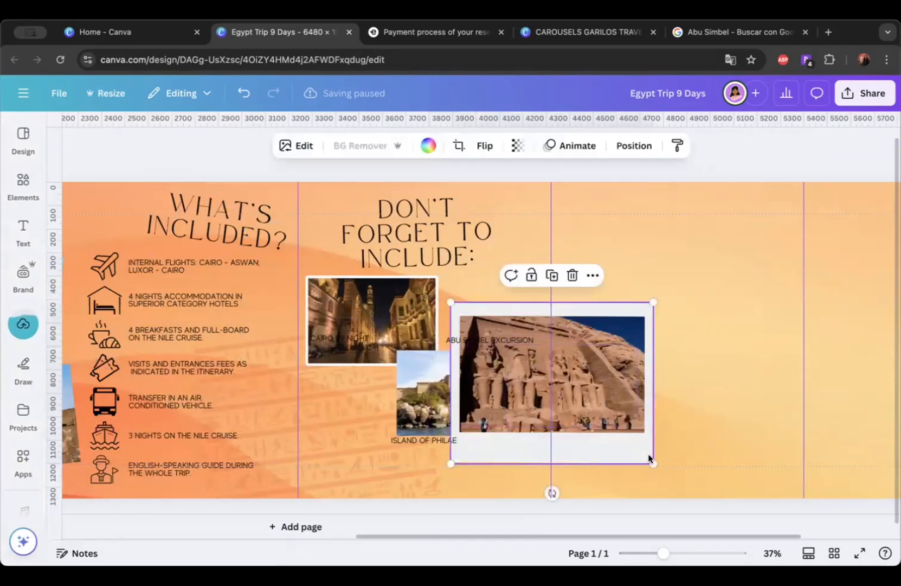
click(552, 277)
drag(616, 384, 665, 302)
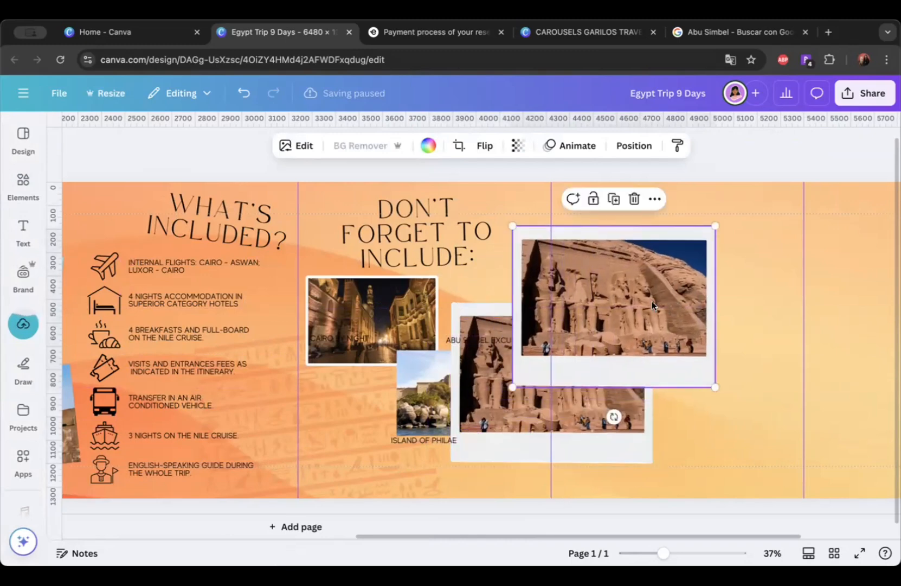
key(Delete)
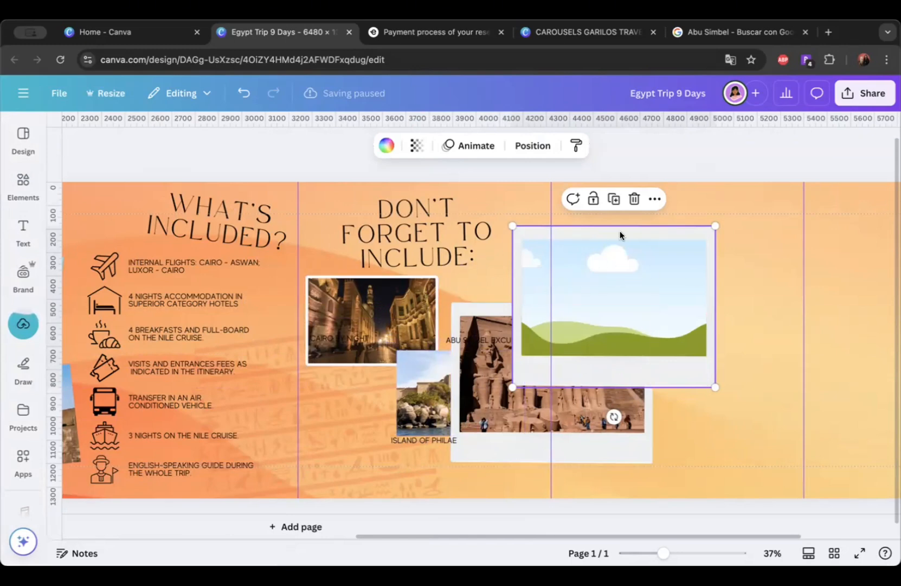
Step: Remove the outline from the Cairo night photo by setting its shadow effect to None
click(400, 293)
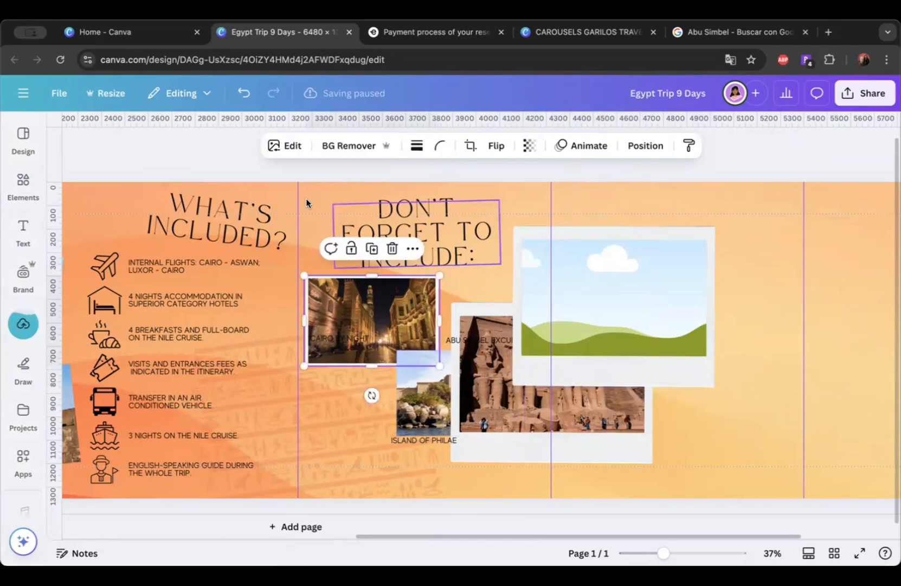
click(285, 145)
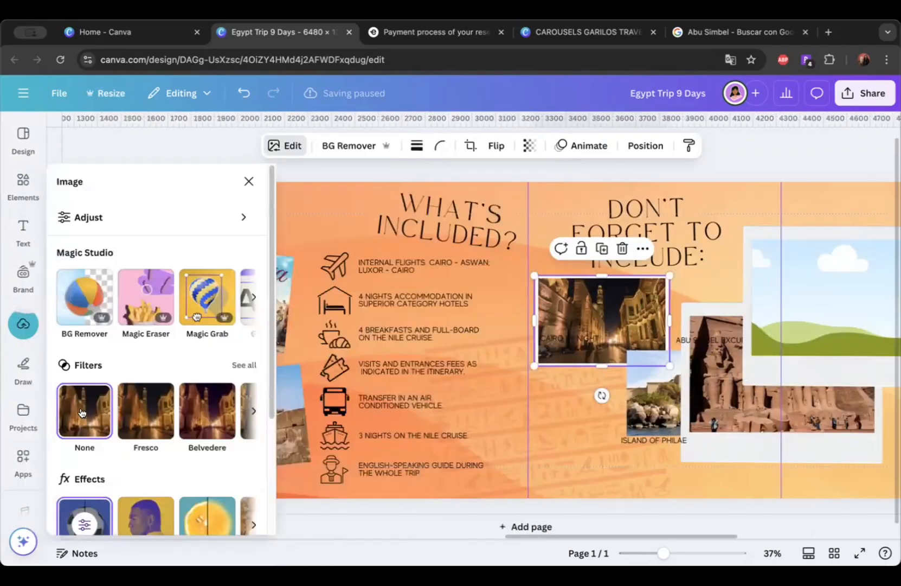
click(90, 514)
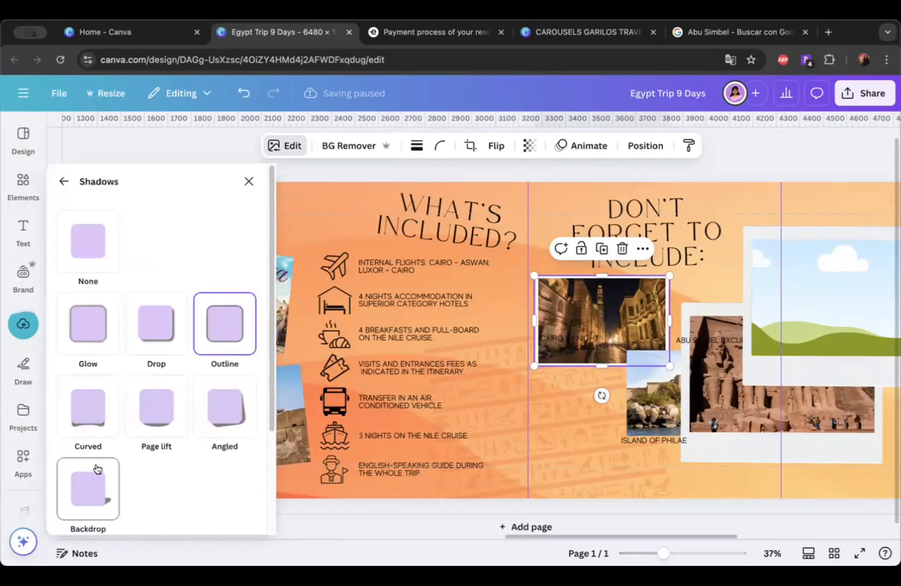
click(78, 249)
key(Escape)
scroll(383, 305, right, 5)
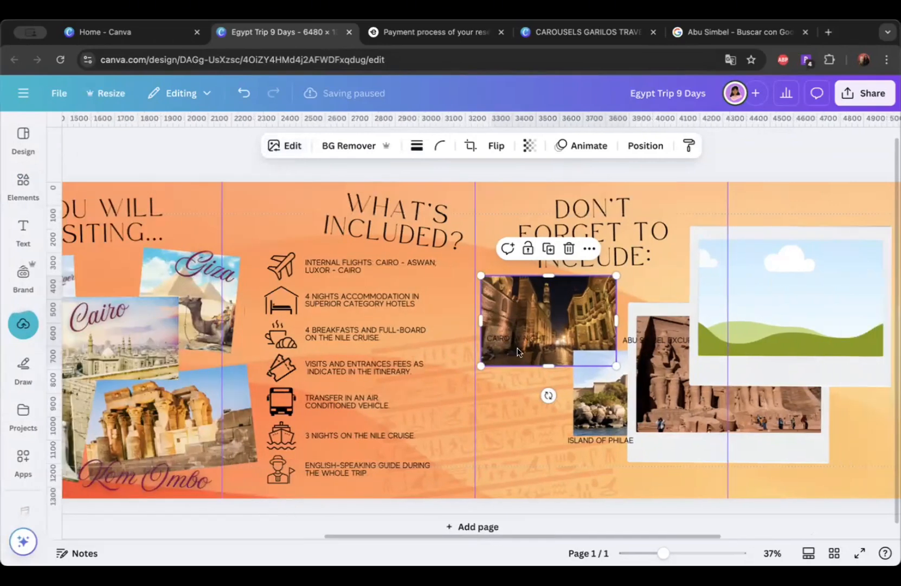
Step: Duplicate the empty polaroid frame and fill the two frames with the Cairo night and Philae temple photos
click(628, 257)
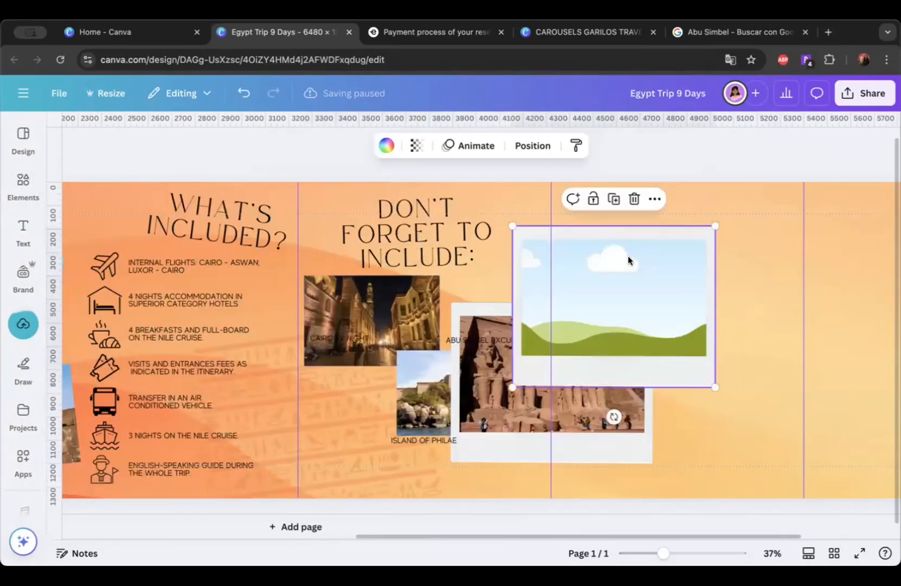
click(617, 202)
drag(374, 305, 309, 268)
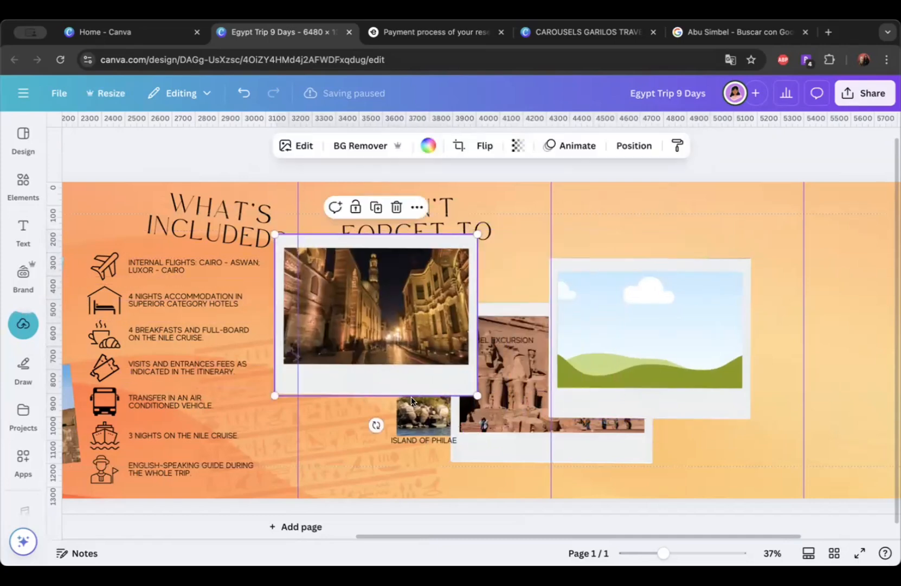
click(411, 396)
drag(411, 399, 624, 331)
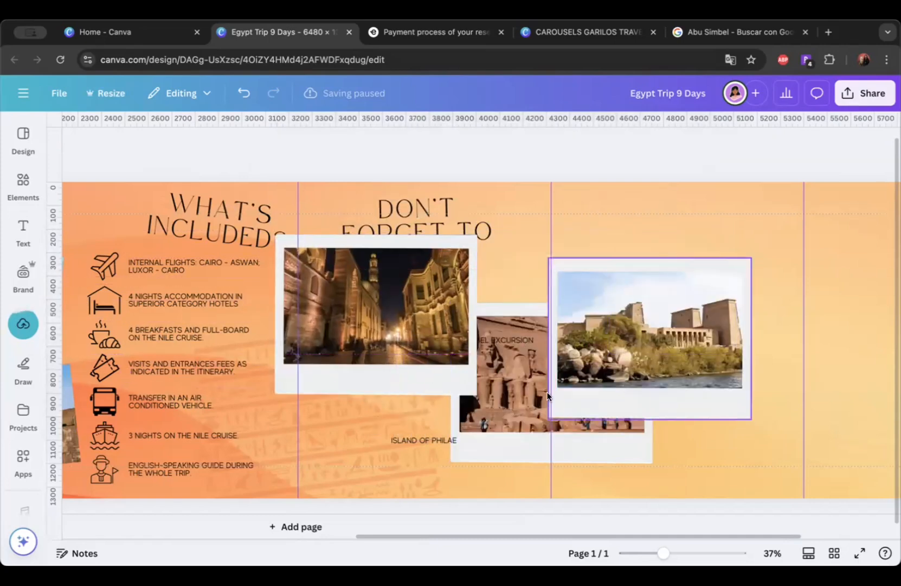
Step: Shrink the Cairo night and Abu Simbel polaroids and arrange them side by side beneath the "Don't forget to include:" heading
click(457, 380)
drag(476, 395, 367, 372)
click(504, 399)
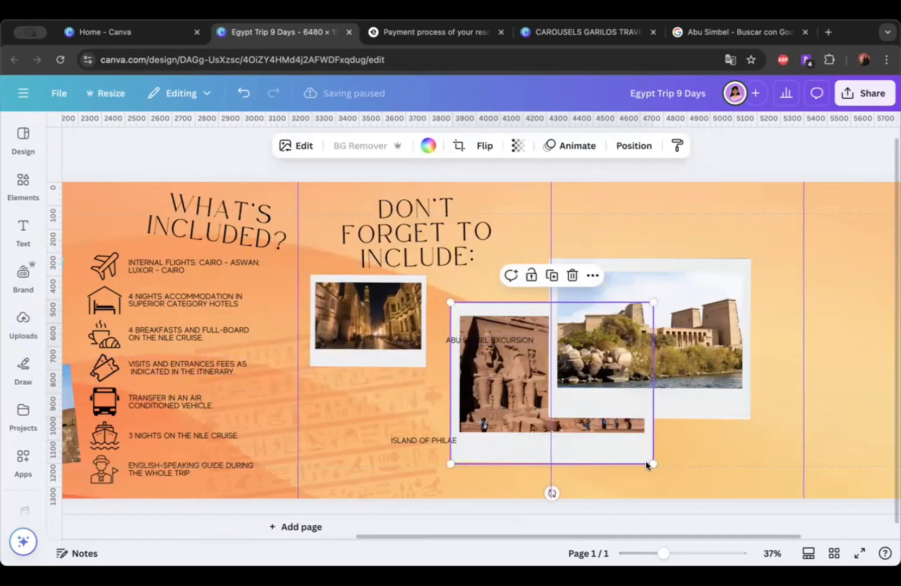
drag(654, 463, 534, 370)
drag(385, 356, 420, 388)
click(486, 366)
drag(557, 374, 569, 384)
Step: Shrink the Philae temple polaroid and center it below the other two polaroids
drag(649, 298, 432, 420)
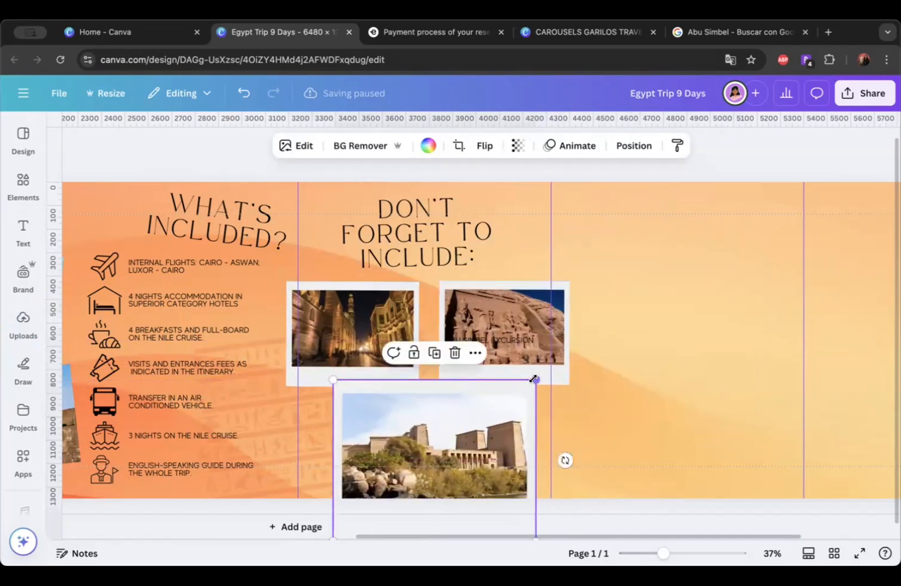
drag(533, 378, 476, 425)
drag(439, 490, 466, 448)
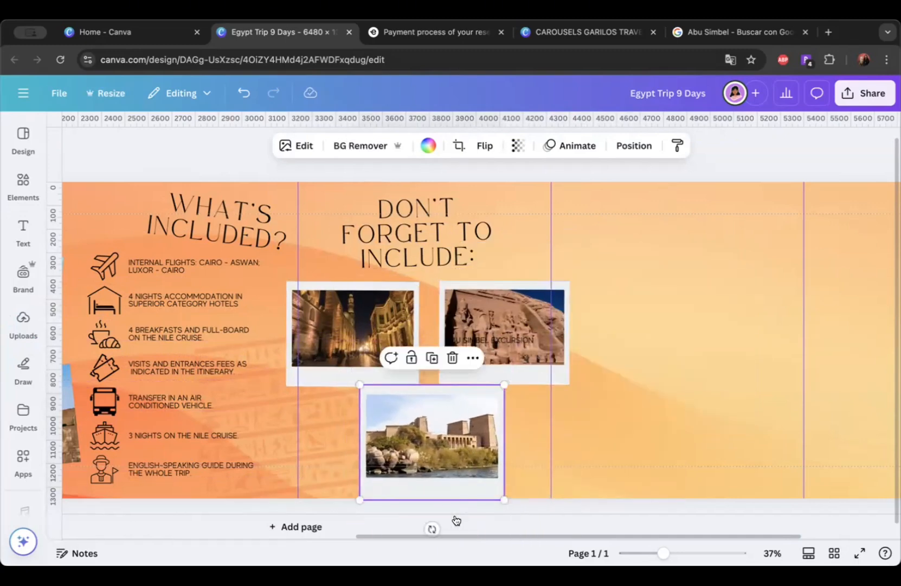
Step: Tilt the three polaroids slightly: Philae counterclockwise, Abu Simbel clockwise, and Cairo night to -2°
drag(433, 529, 462, 535)
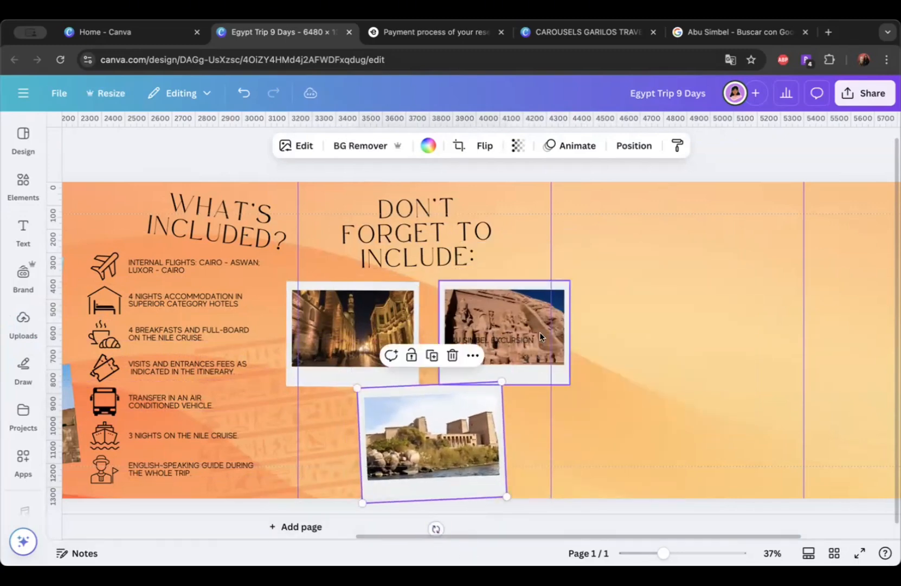
click(539, 336)
drag(504, 414, 496, 413)
click(388, 367)
drag(353, 415, 354, 415)
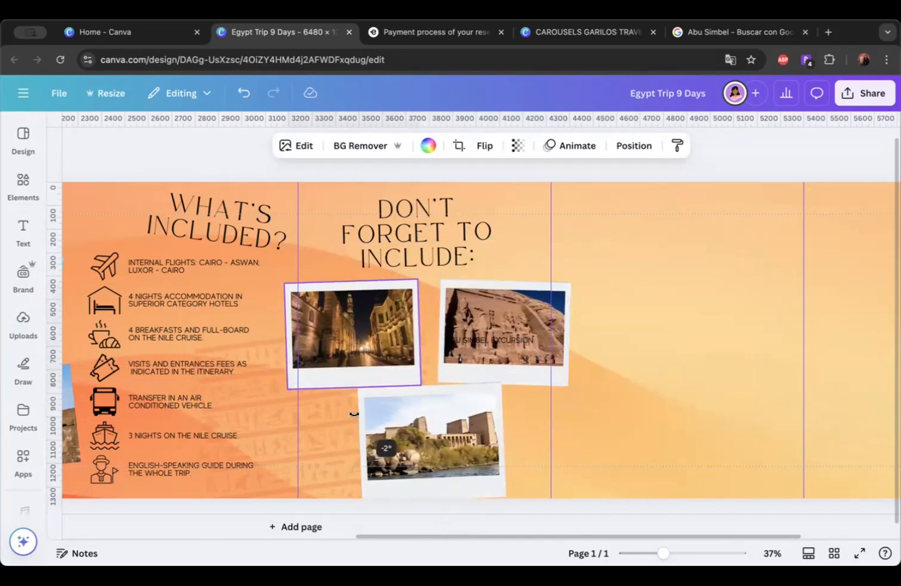
Step: Bring the "Abu Simbel Excursion", "Island of Philae" and "Cairo by Night" labels to the front, above all polaroid layers
click(634, 146)
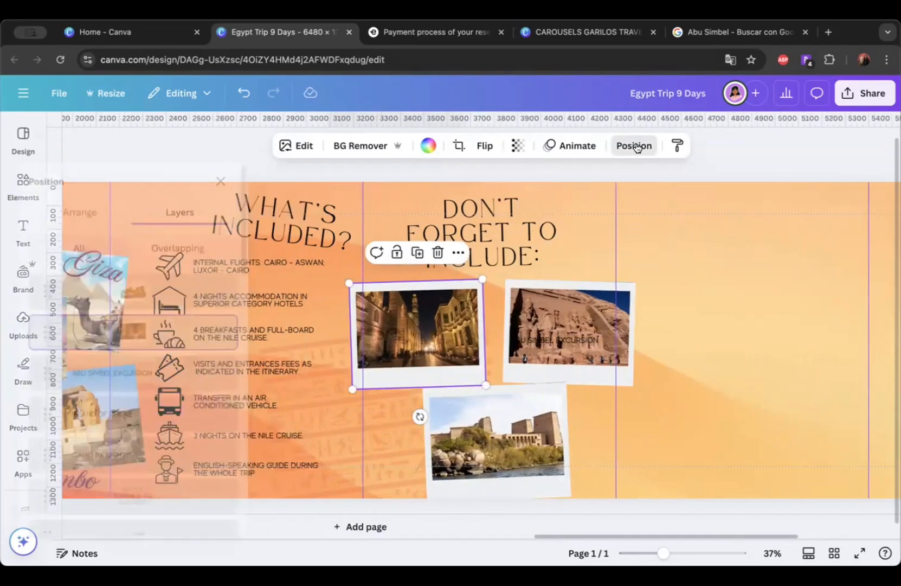
click(141, 377)
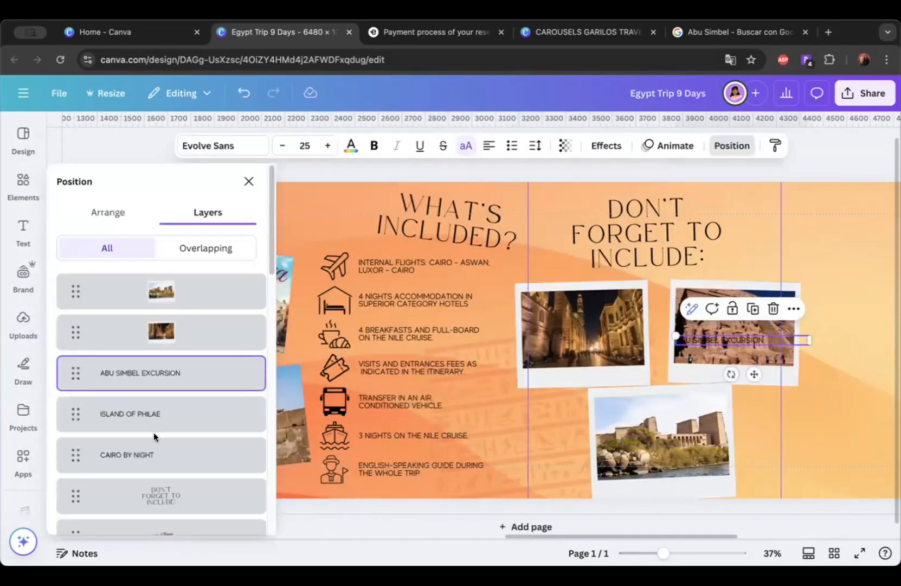
shift+click(150, 453)
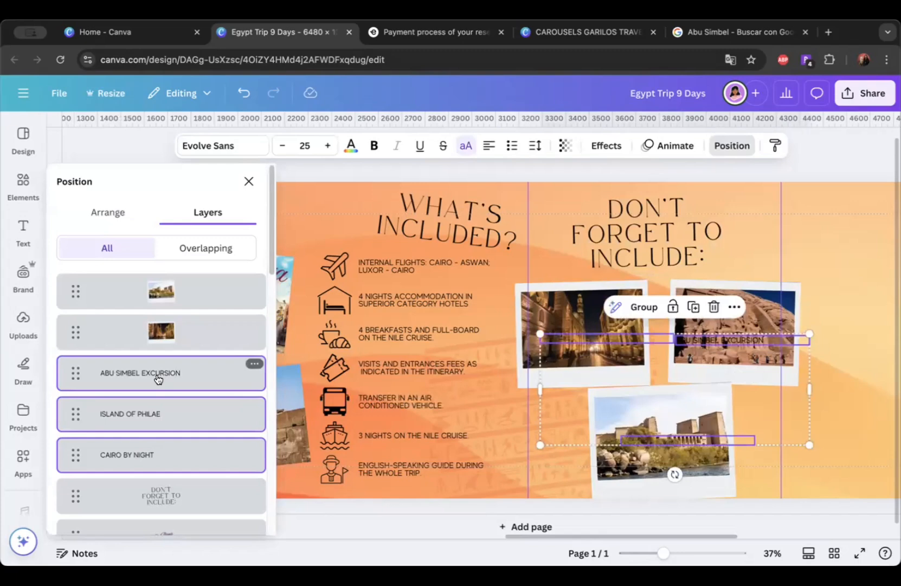
drag(157, 378, 157, 265)
drag(129, 358, 135, 277)
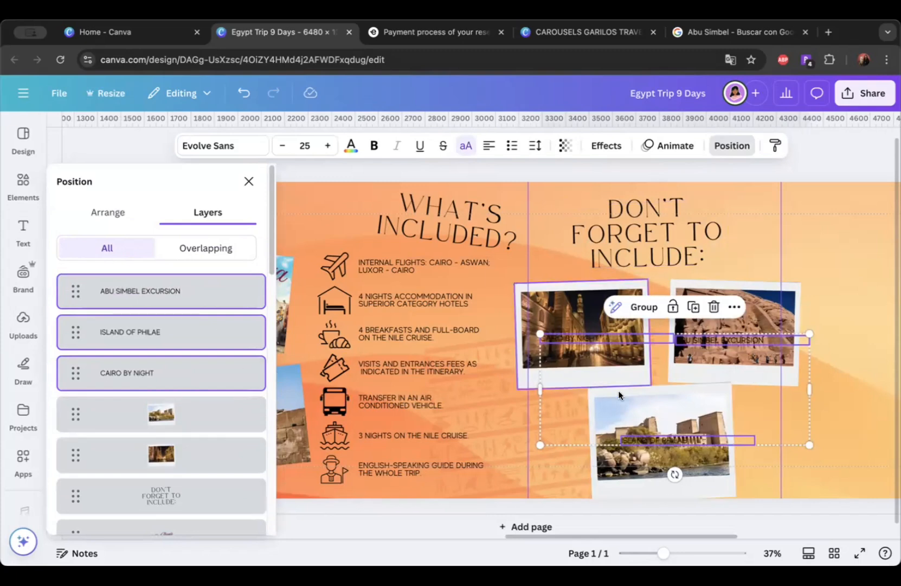
Step: Shrink the Philae polaroid slightly and move each excursion label onto the lower white border of its matching polaroid
click(630, 405)
drag(731, 495, 728, 491)
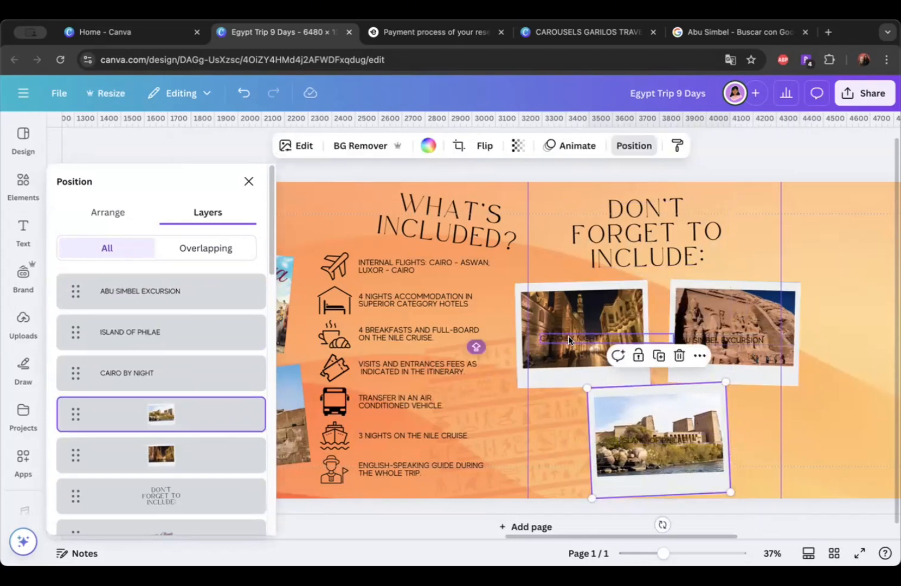
drag(568, 335, 565, 376)
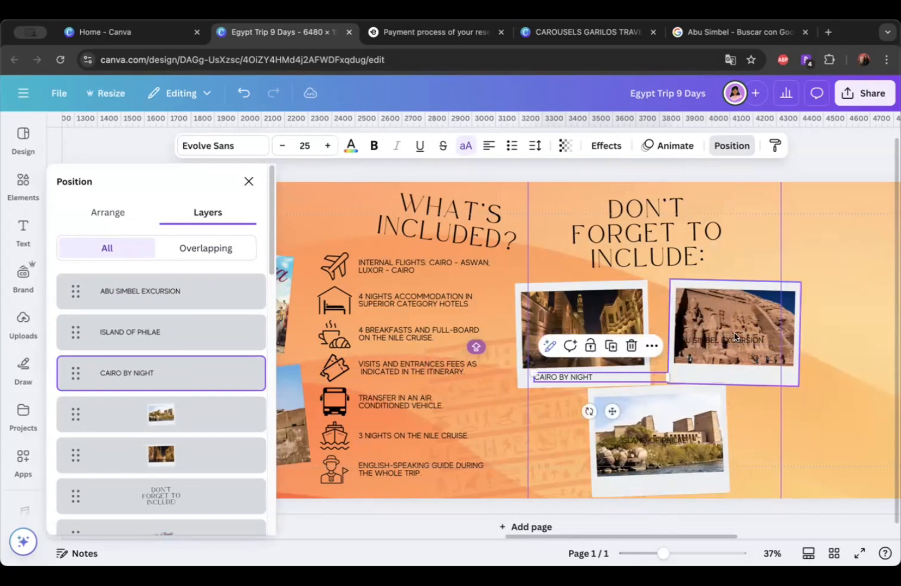
drag(730, 337, 723, 372)
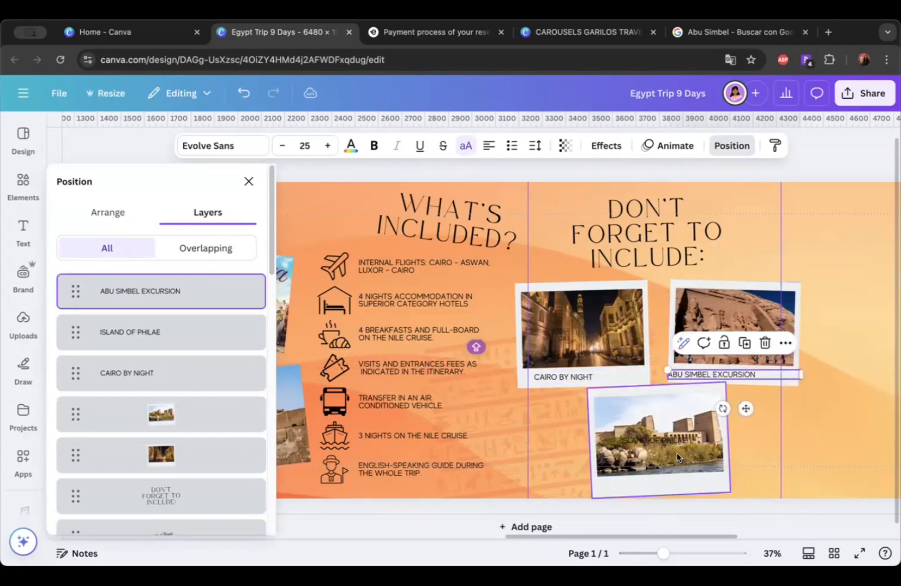
drag(670, 442, 668, 484)
scroll(662, 537, down, 2)
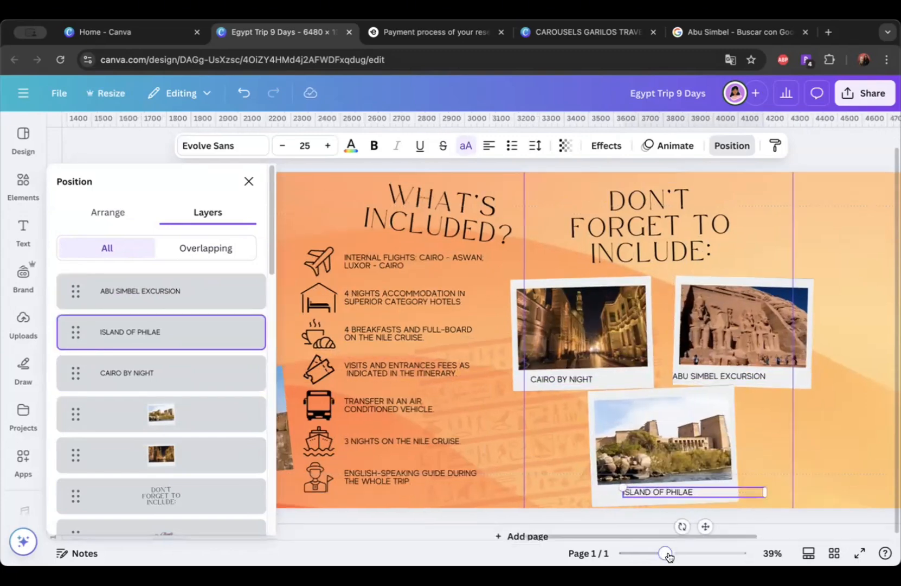
Step: Narrow the "Cairo by Night" label's text box and set its font to the handwriting style Playwrite US Trad
scroll(621, 533, up, 5)
scroll(582, 423, right, 8)
scroll(583, 423, down, 2)
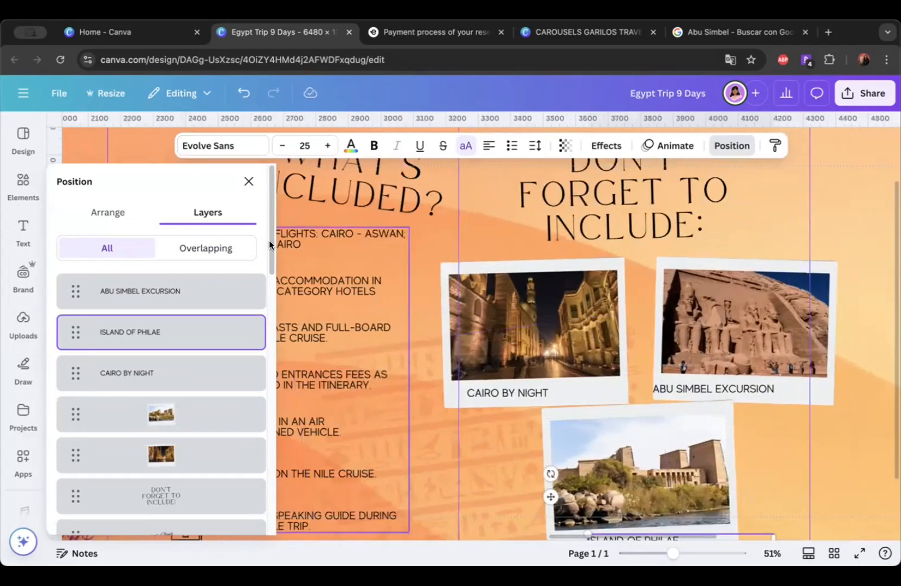
click(352, 345)
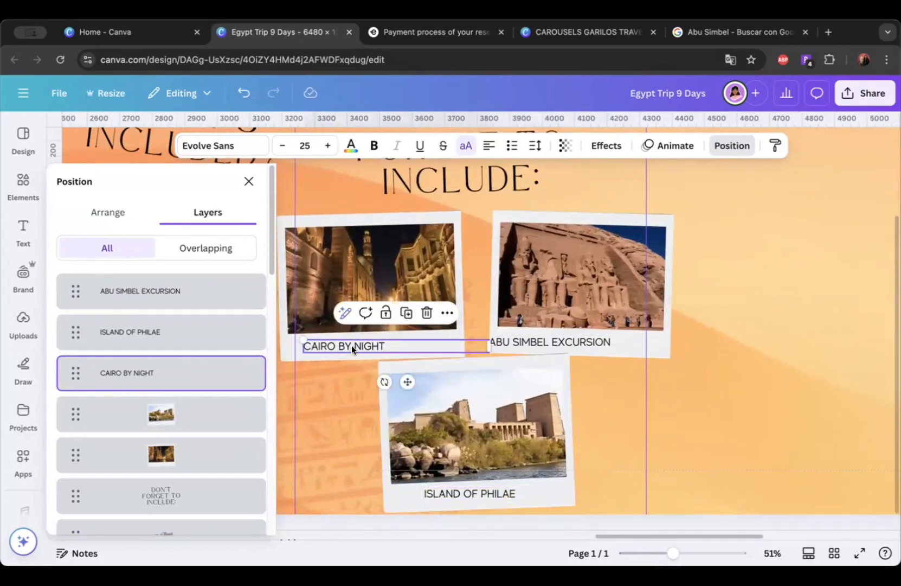
drag(386, 346, 418, 347)
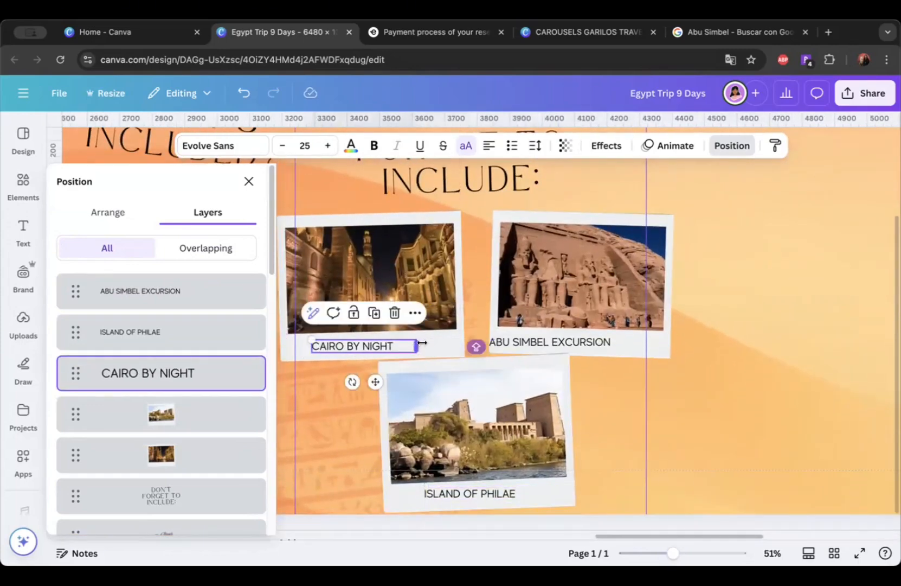
click(214, 151)
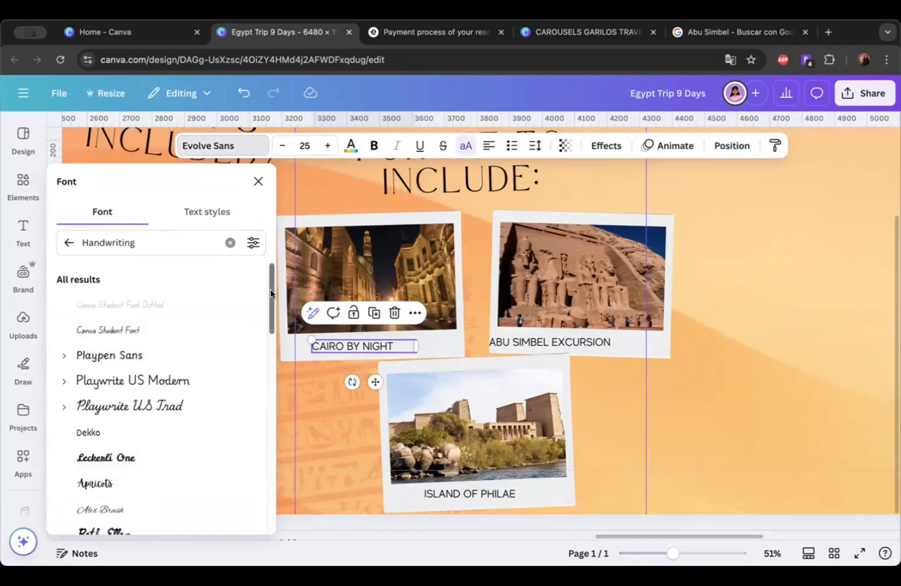
scroll(160, 310, down, 3)
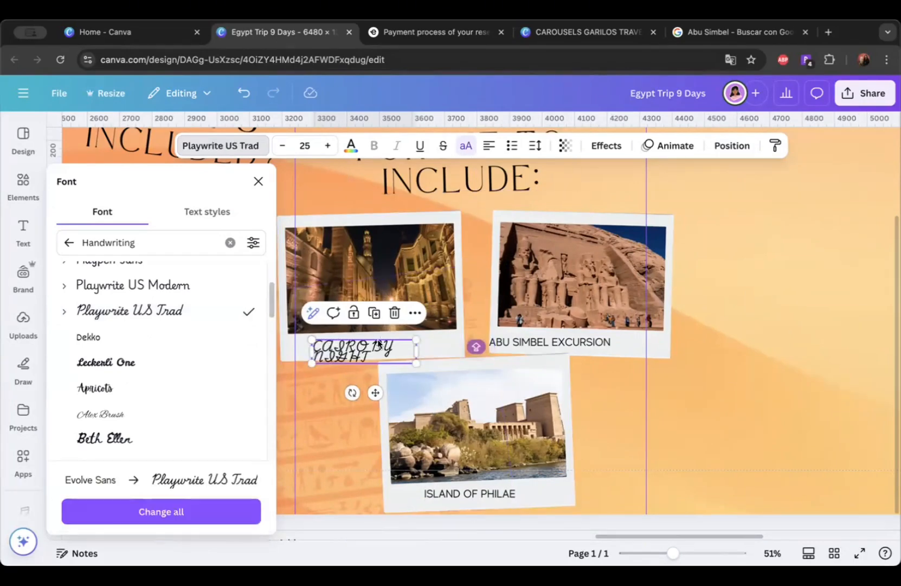
Step: Turn off all-caps for the "Cairo by Night" label and enlarge its text to size 31.2
click(465, 146)
click(467, 146)
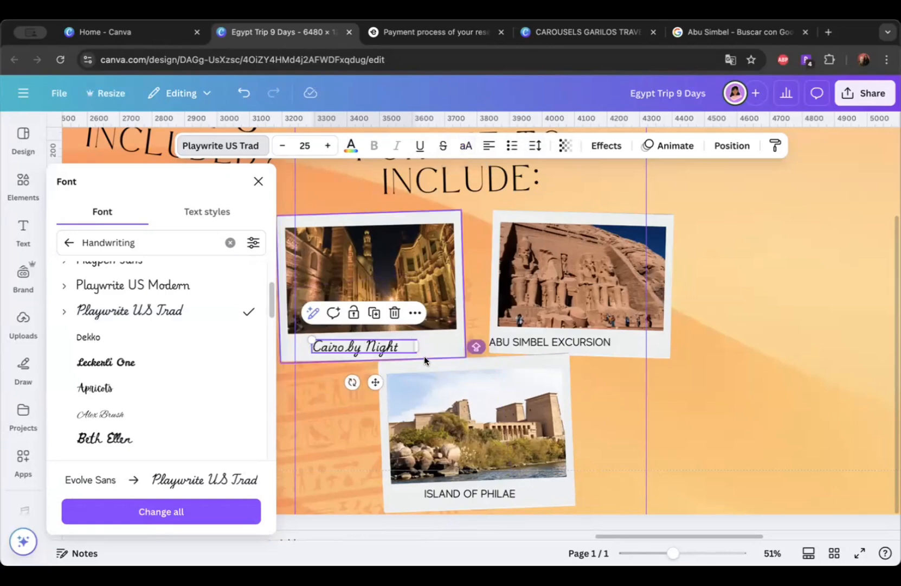
click(468, 147)
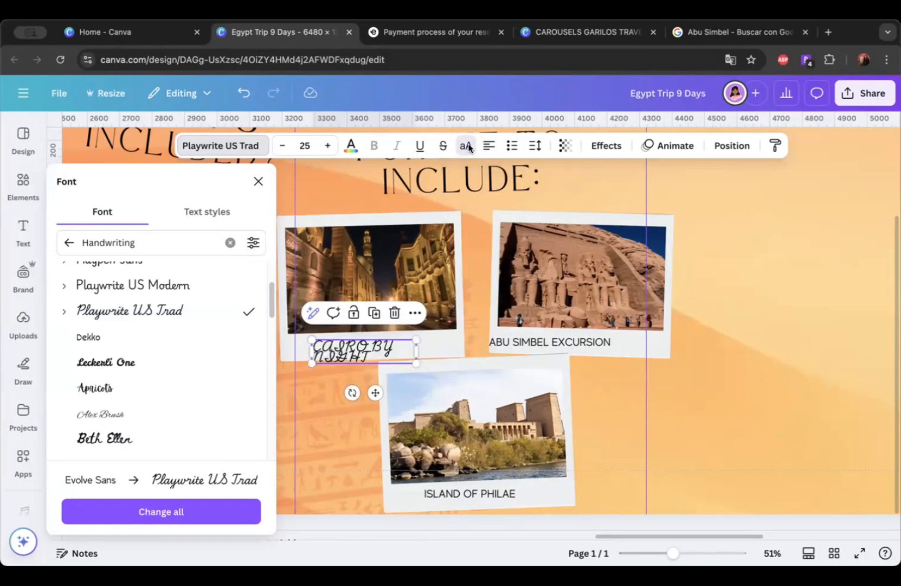
click(467, 147)
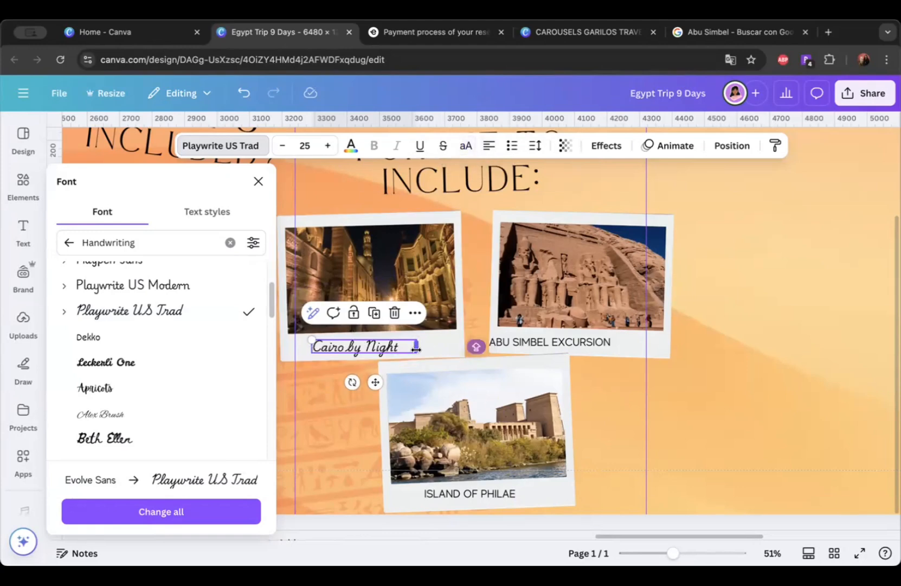
drag(416, 350, 444, 357)
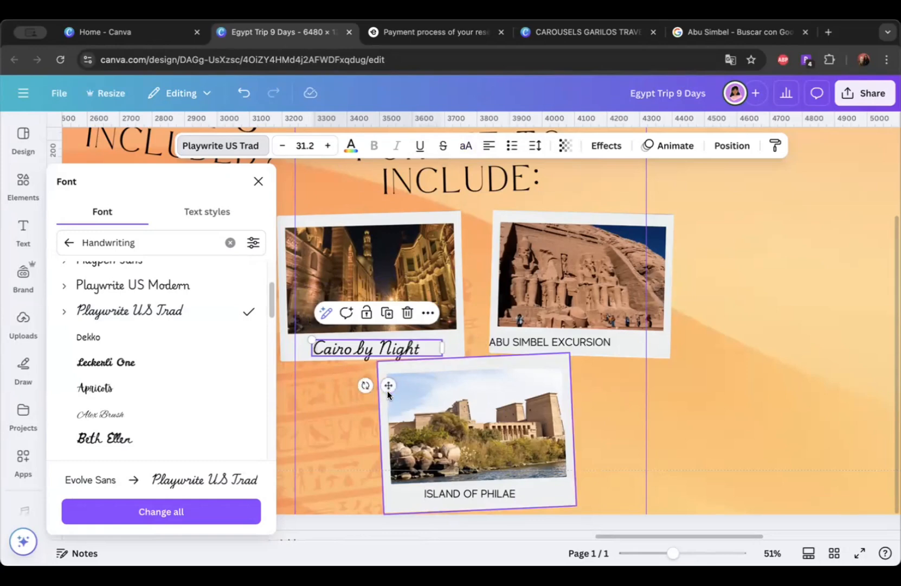
Step: Tilt the "Cairo by Night" label slightly counterclockwise to match its polaroid and set its transparency to 82
drag(388, 392, 366, 382)
click(565, 145)
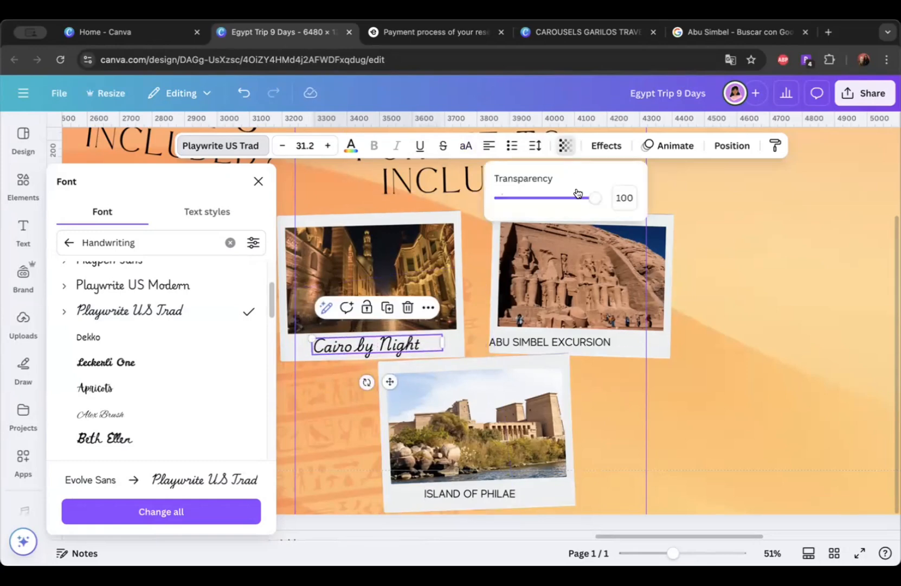
drag(592, 199, 573, 199)
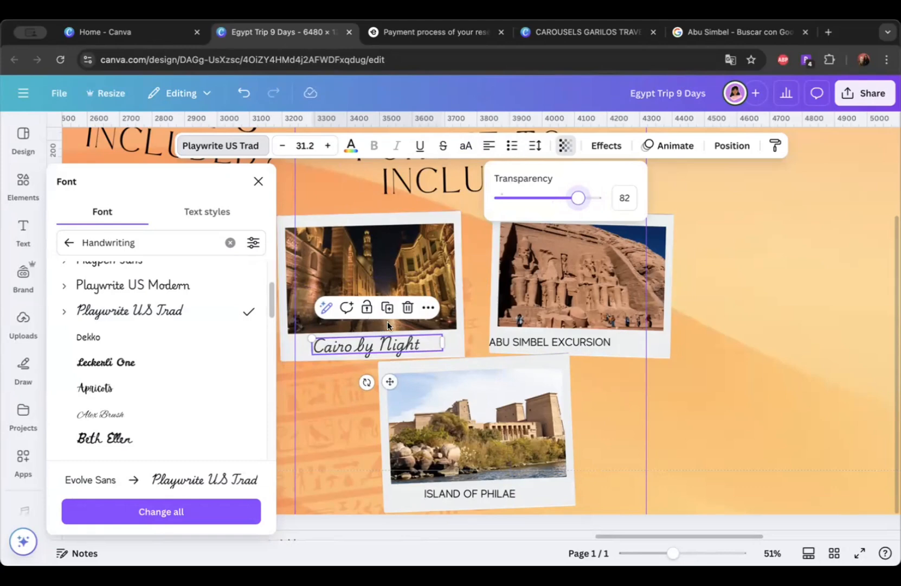
Step: Copy the "Cairo by Night" text style onto the "Abu Simbel Excursion" and "Island of Philae" labels
click(775, 145)
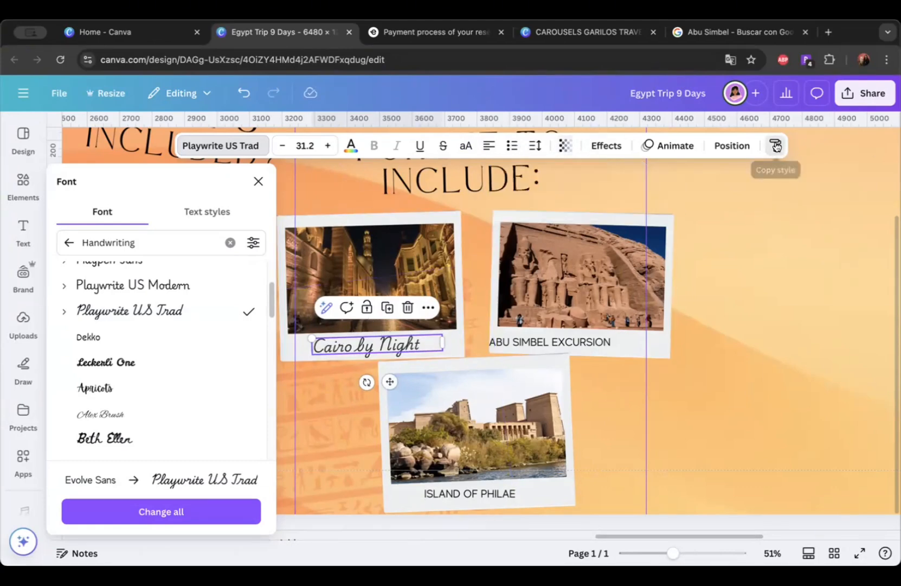
click(591, 342)
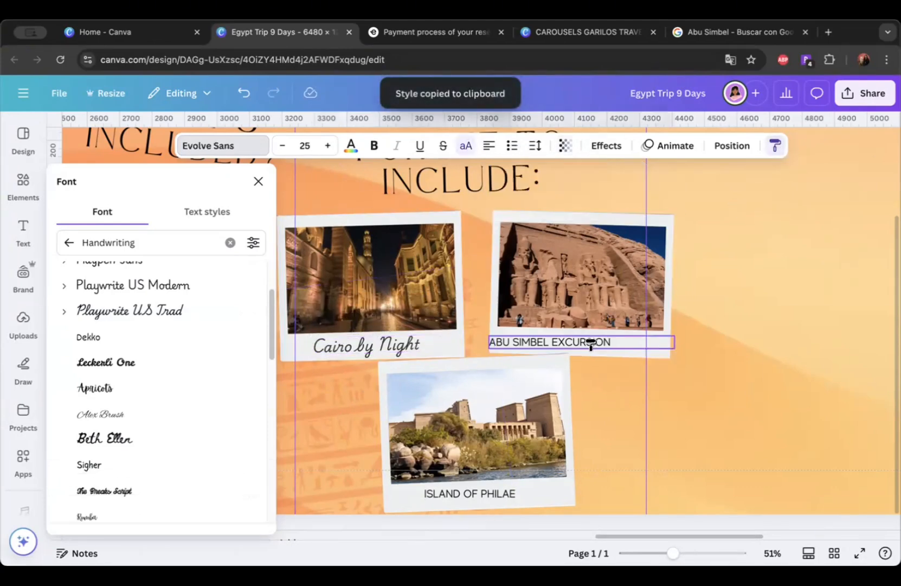
click(774, 147)
click(469, 494)
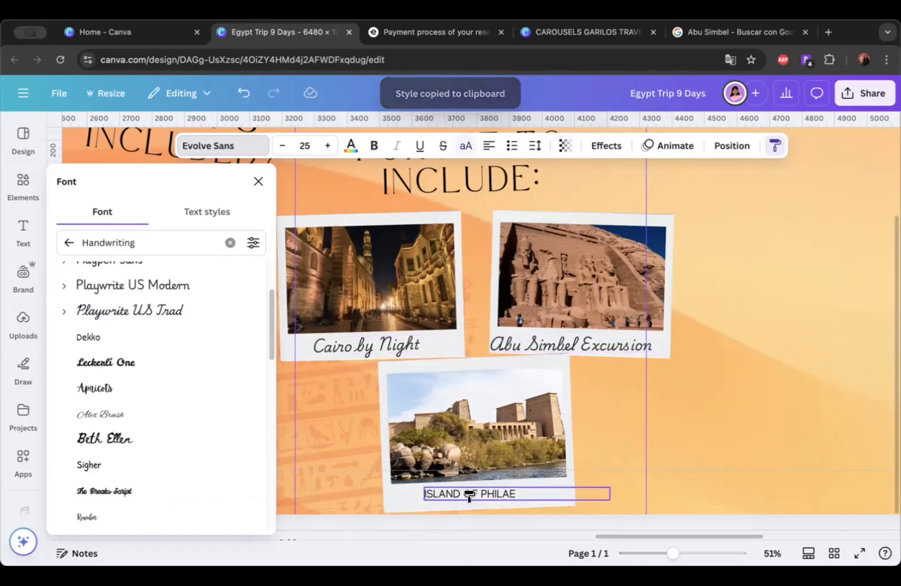
Step: Narrow the "Island of Philae" text box, then tilt and center the label on its polaroid's lower white border
drag(609, 494, 556, 494)
scroll(473, 533, left, 5)
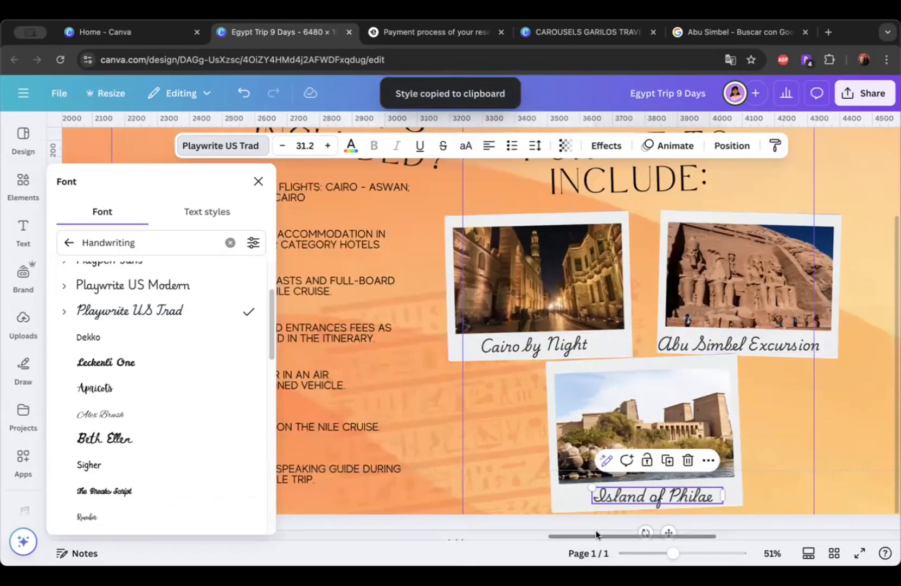
scroll(595, 530, right, 3)
scroll(545, 531, left, 3)
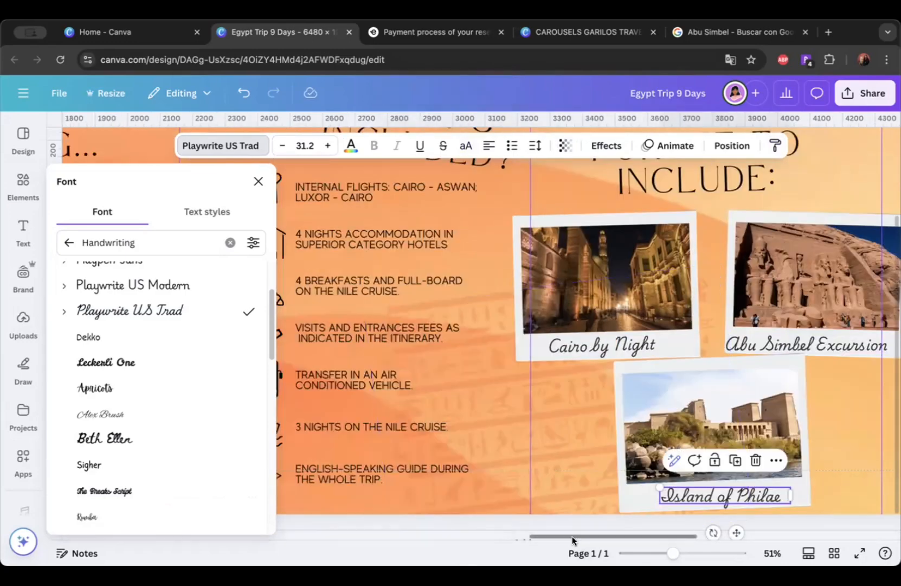
scroll(596, 534, right, 4)
click(677, 393)
scroll(577, 489, right, 6)
click(352, 505)
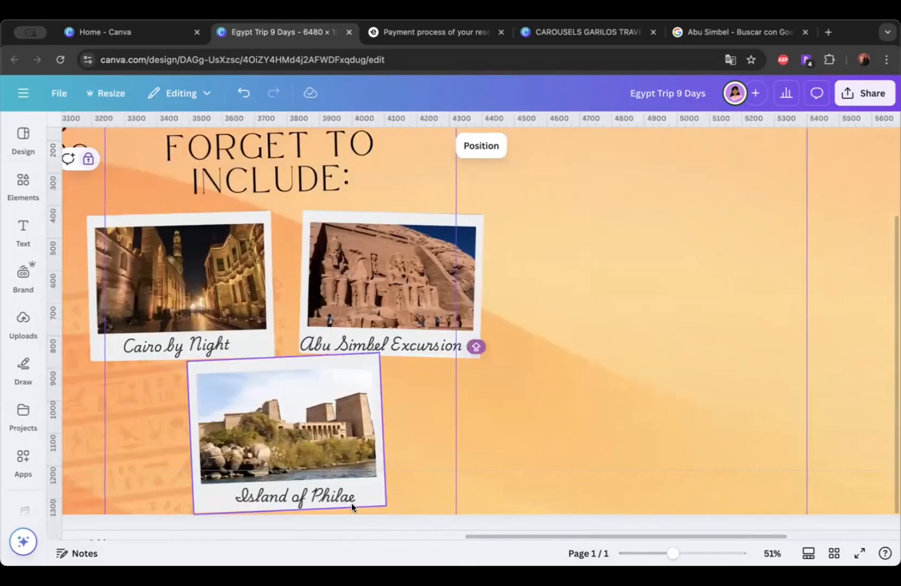
click(326, 507)
drag(287, 533, 289, 531)
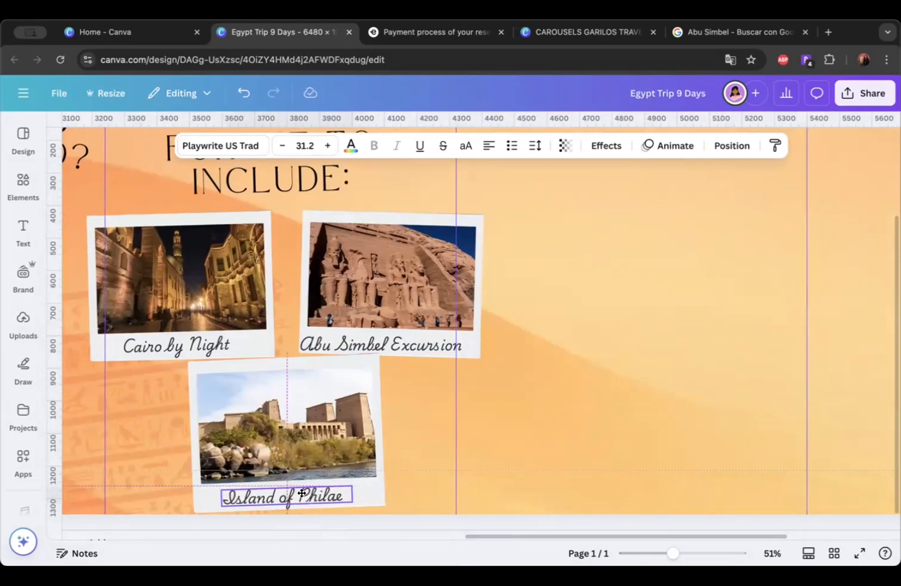
Step: Narrow the "Abu Simbel Excursion" text box and tilt the label clockwise to follow its polaroid's lower border
click(464, 354)
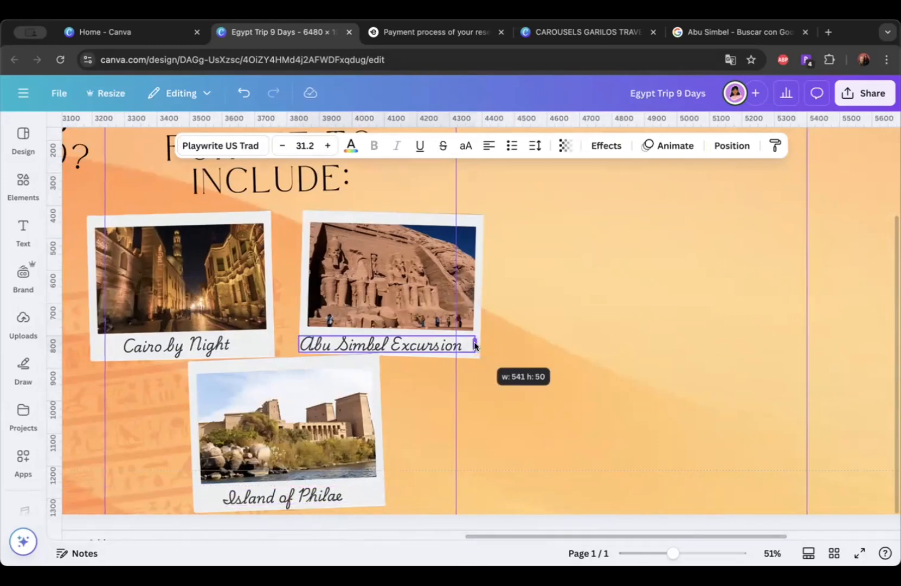
drag(380, 381, 399, 381)
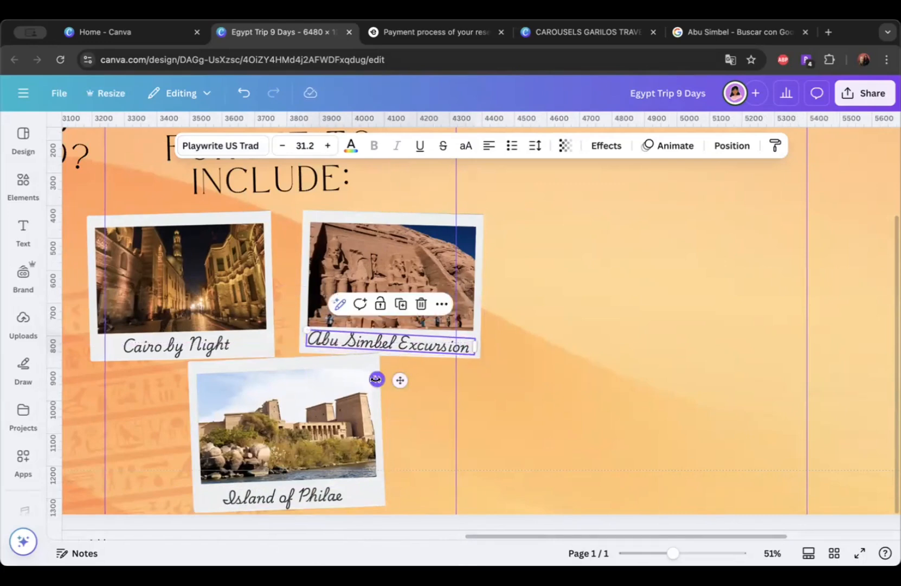
click(520, 358)
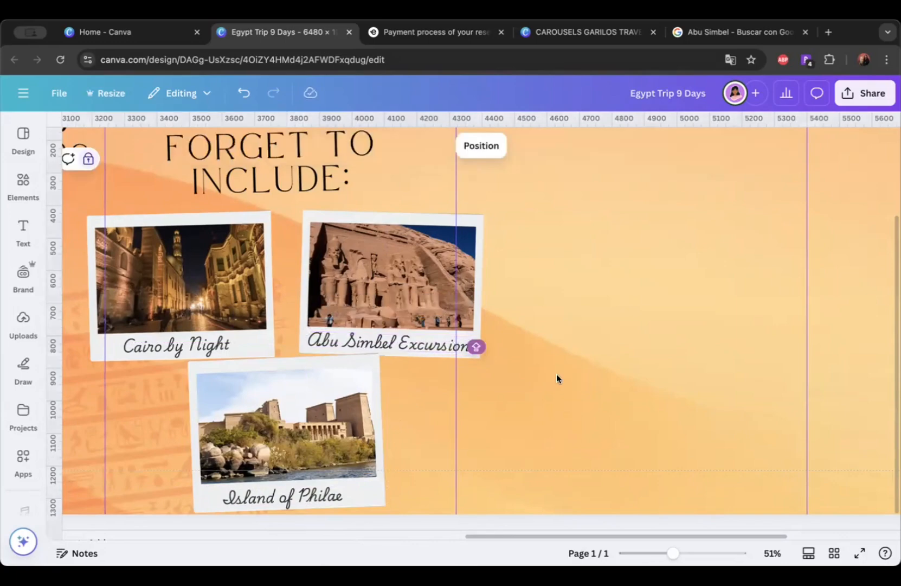
Step: Group the Abu Simbel polaroid with its "Abu Simbel Excursion" label
scroll(555, 413, down, 5)
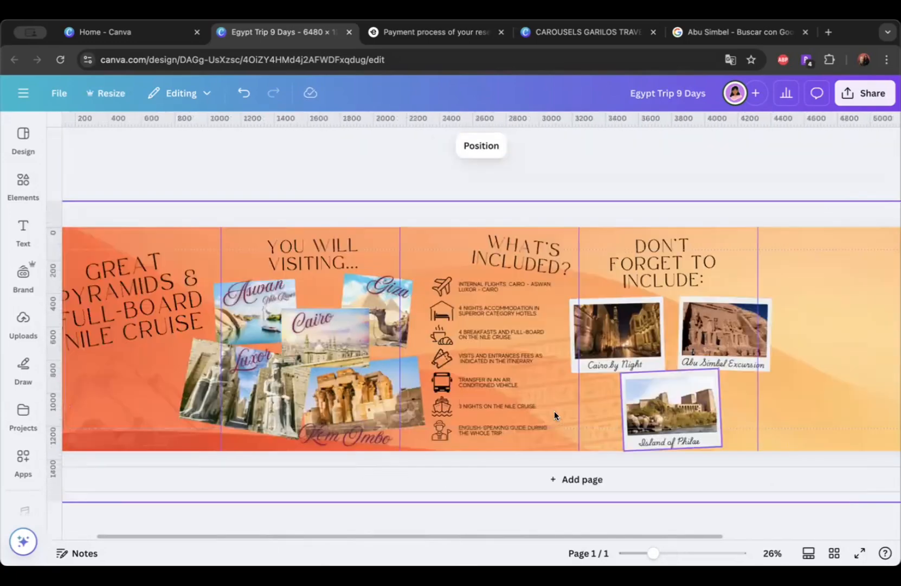
scroll(555, 411, left, 2)
scroll(190, 321, right, 4)
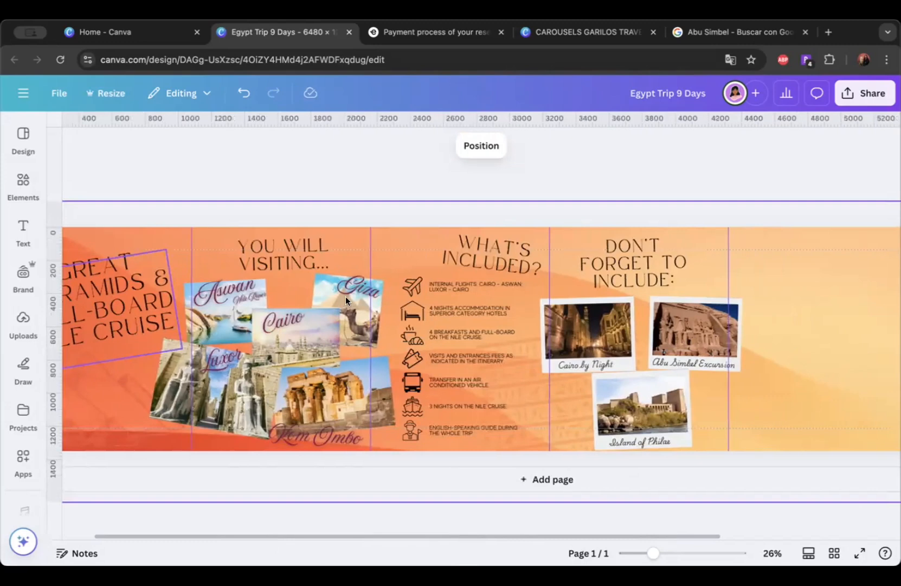
scroll(394, 363, right, 3)
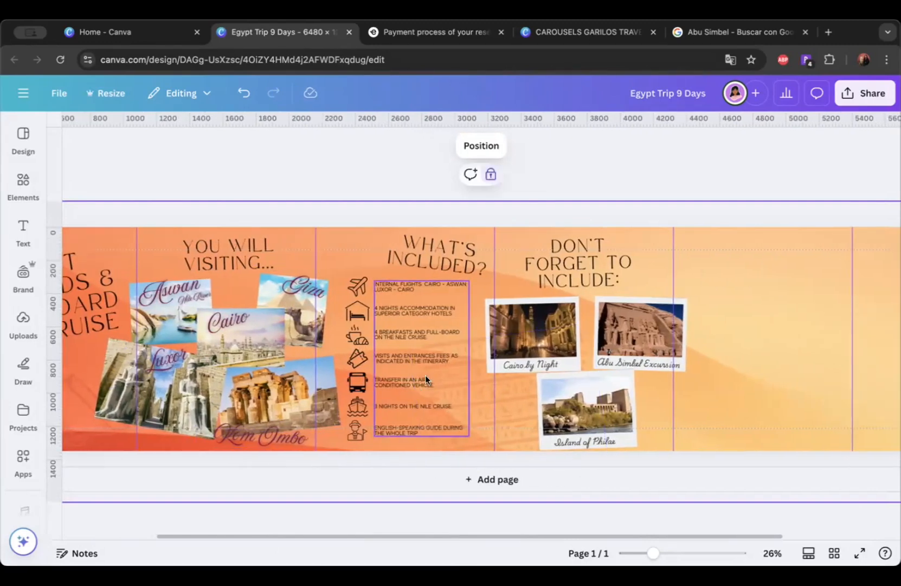
scroll(568, 319, right, 2)
scroll(551, 350, right, 4)
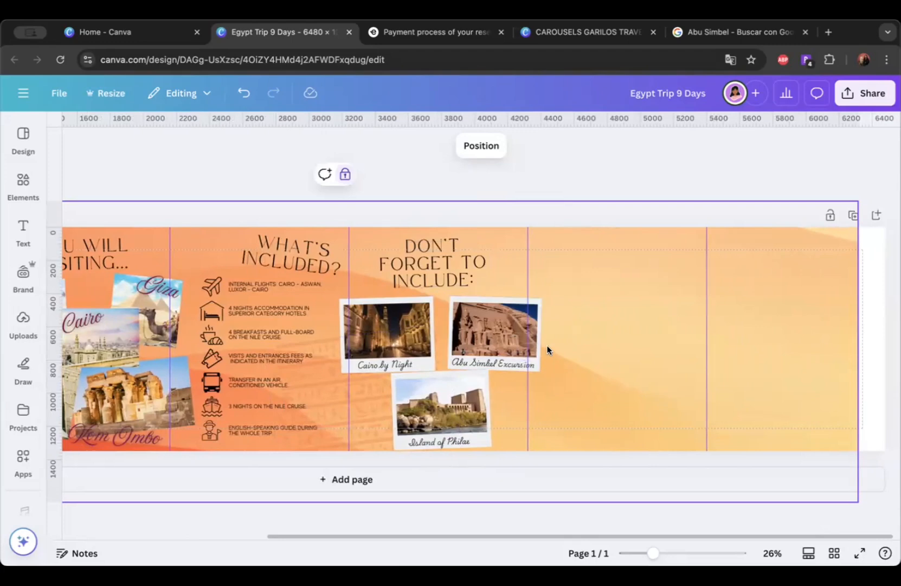
ctrl+scroll(588, 344, up, 3)
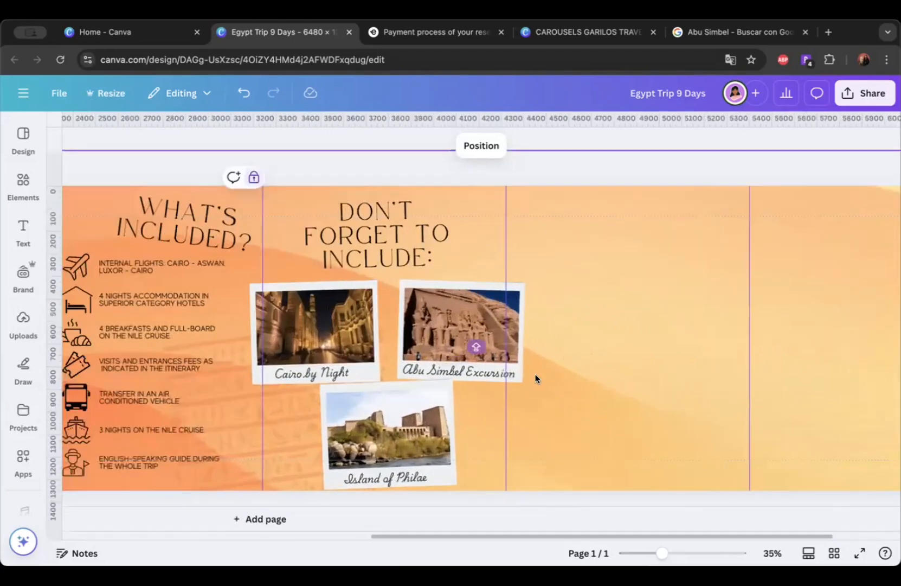
drag(566, 402, 476, 285)
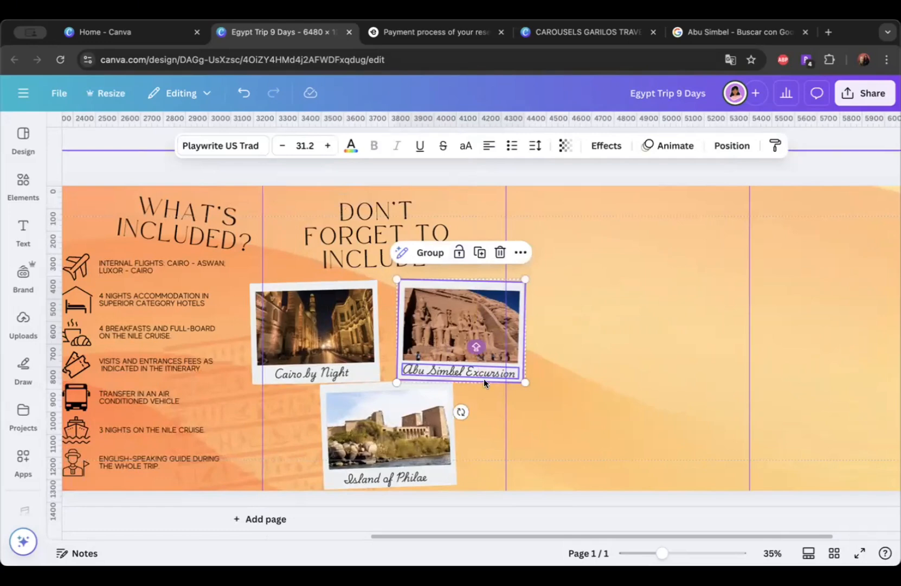
click(429, 252)
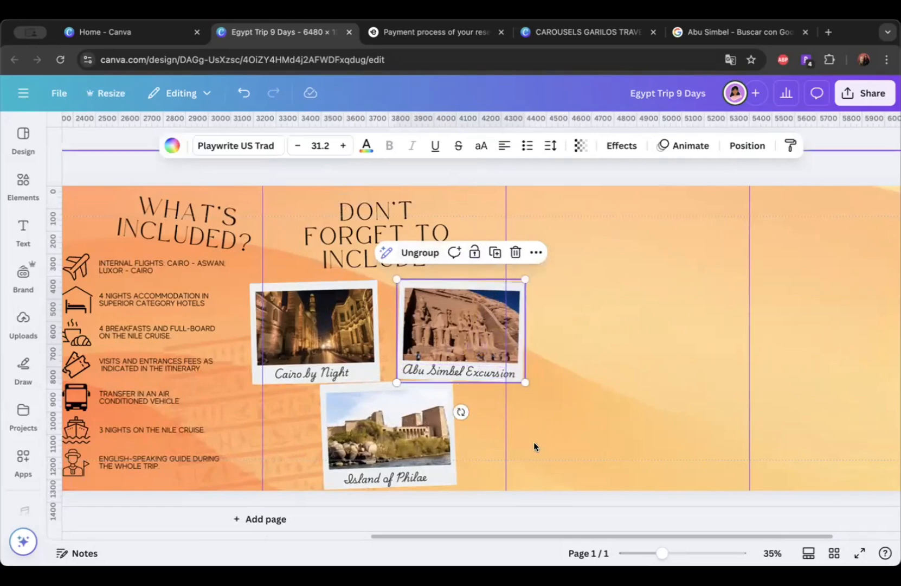
Step: Select only the Philae temple polaroid and its "Island of Philae" label and group them together
drag(537, 445, 349, 477)
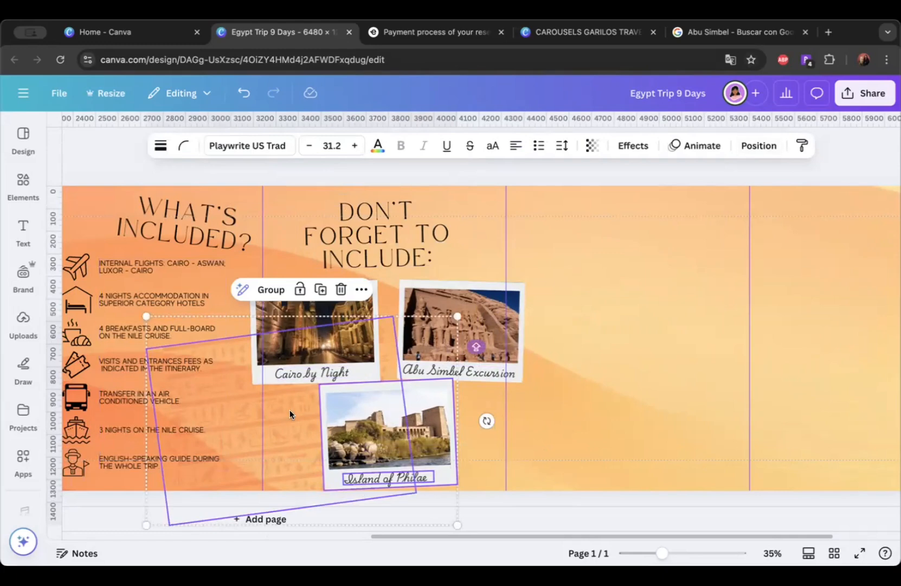
click(753, 147)
click(216, 379)
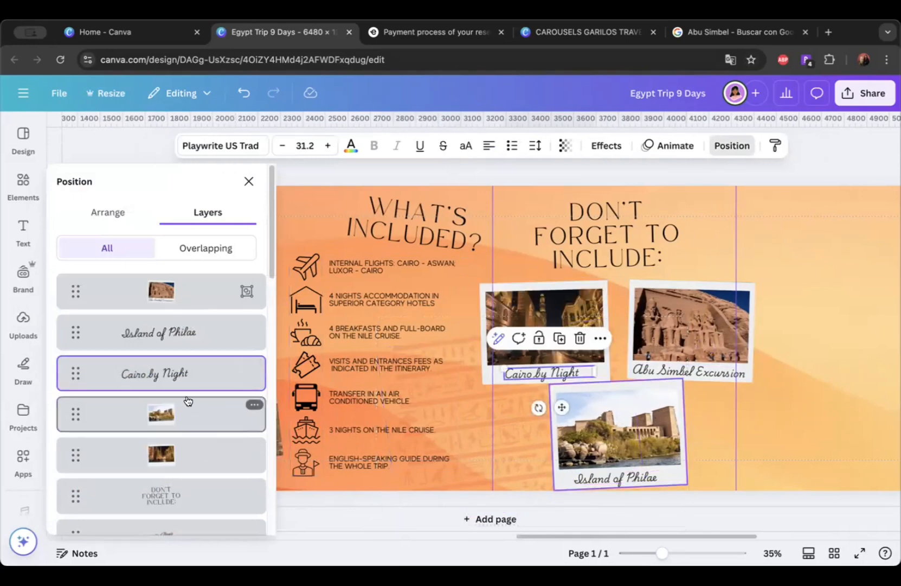
click(192, 336)
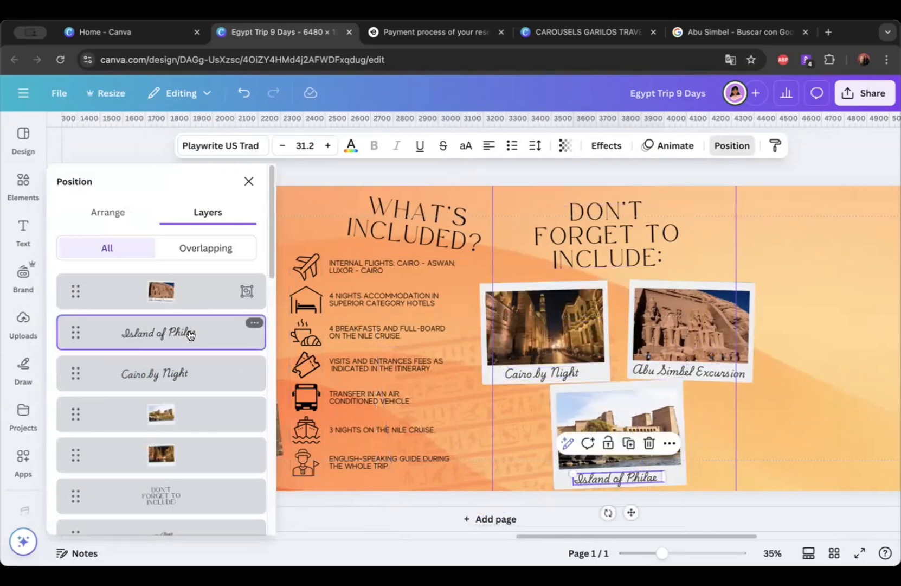
scroll(208, 403, down, 3)
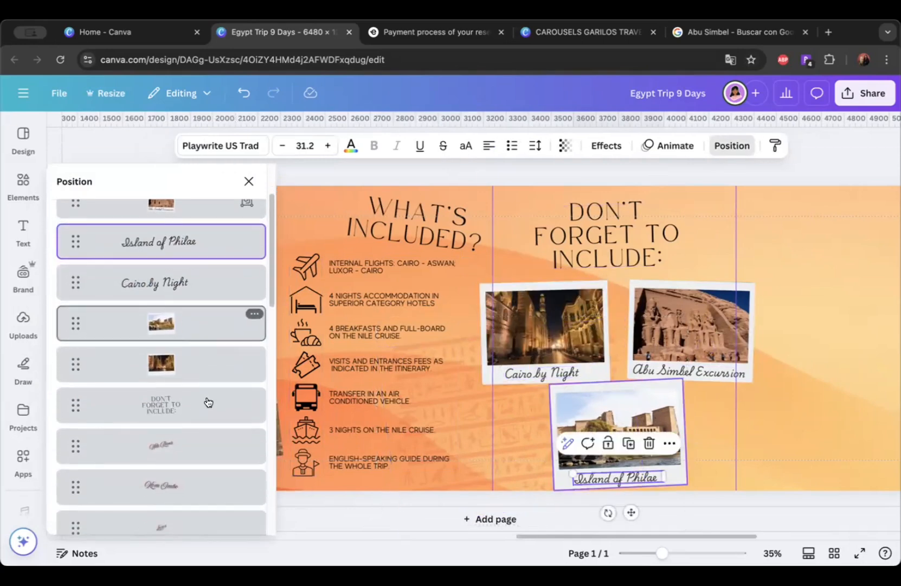
shift+click(185, 369)
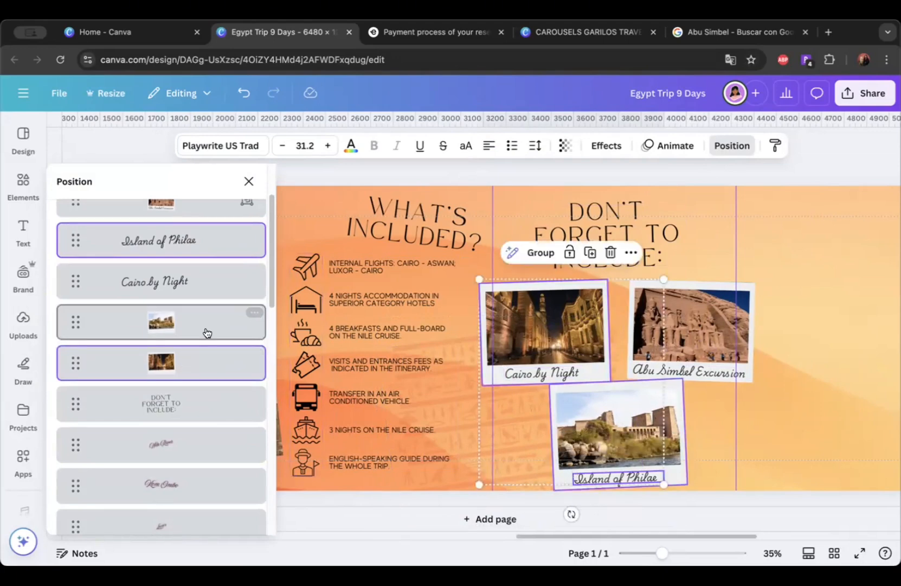
shift+click(192, 356)
shift+click(179, 322)
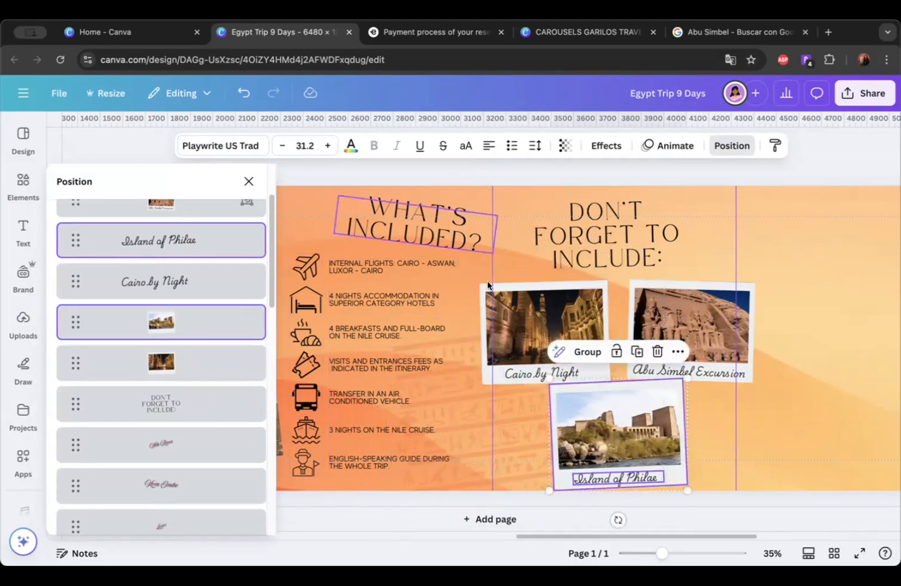
click(572, 358)
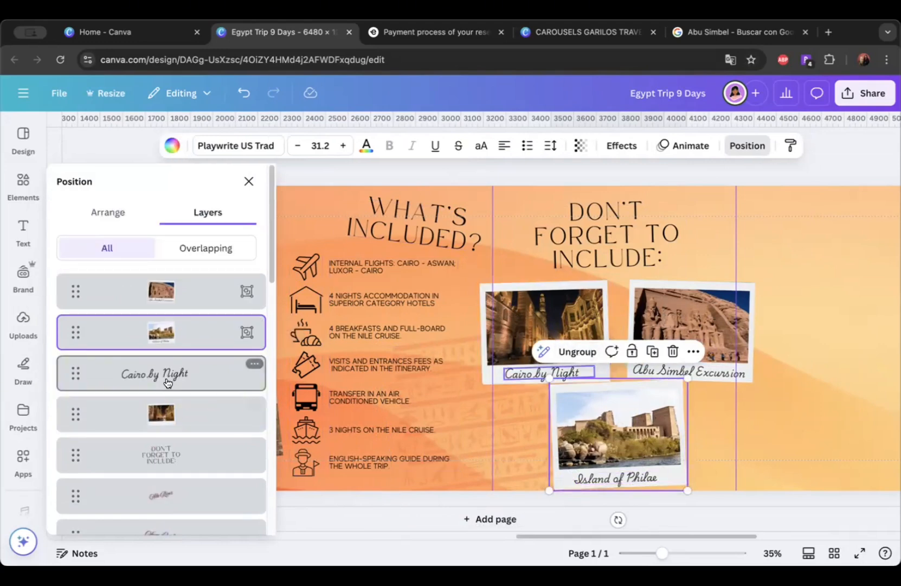
Step: Group the Cairo street polaroid with its "Cairo by Night" label and close the layer list
click(167, 378)
shift+click(177, 425)
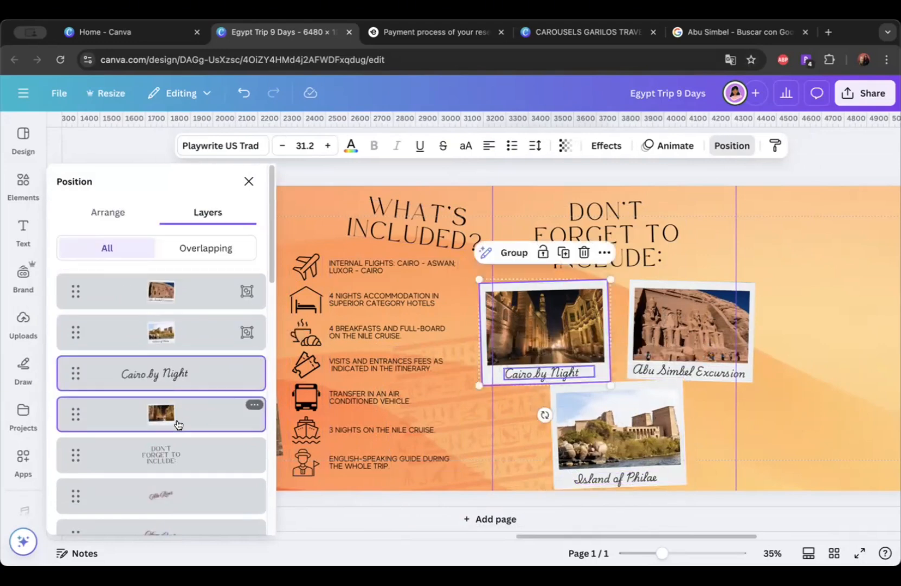
click(505, 253)
key(Escape)
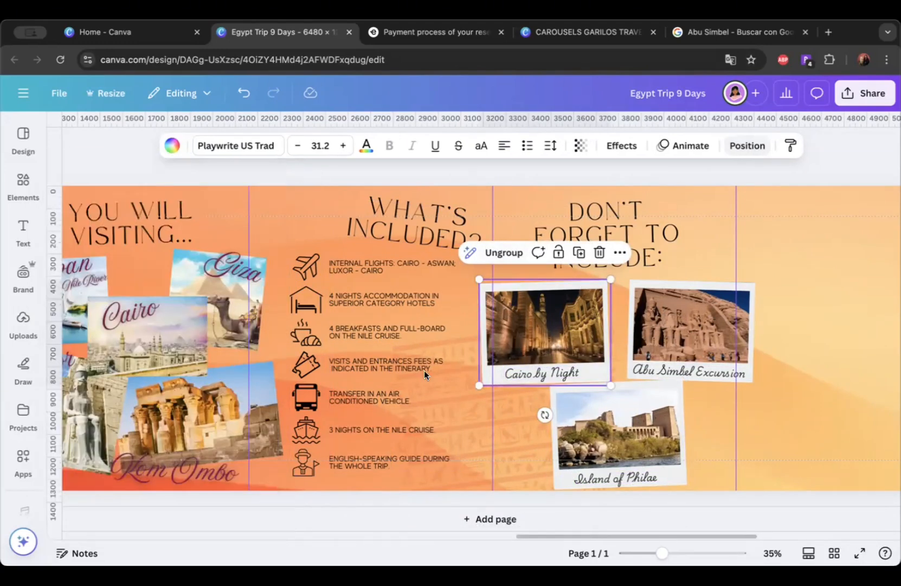
Step: Scale the "Cairo by Night" polaroid down slightly, then shift the "Island of Philae" polaroid up and to the left and enlarge it a little
scroll(424, 370, right, 5)
drag(382, 384, 371, 375)
drag(379, 423, 367, 418)
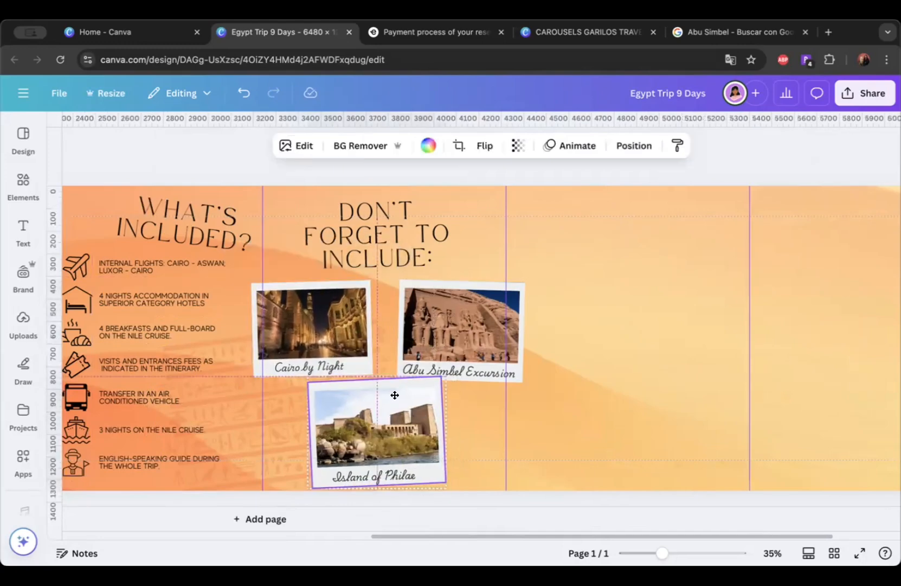
drag(444, 488, 452, 491)
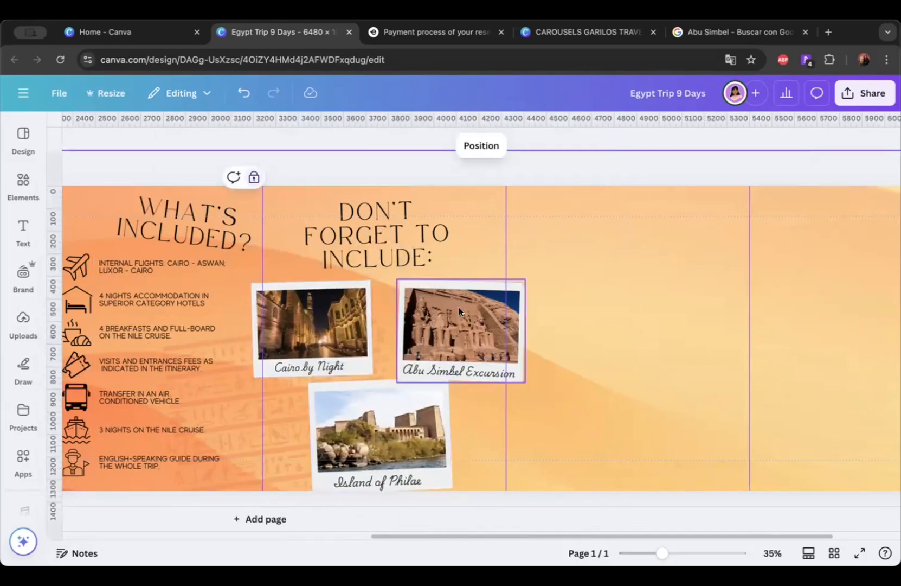
Step: Move the "Abu Simbel Excursion" polaroid slightly up and left, then deselect it
drag(459, 307, 453, 300)
click(587, 351)
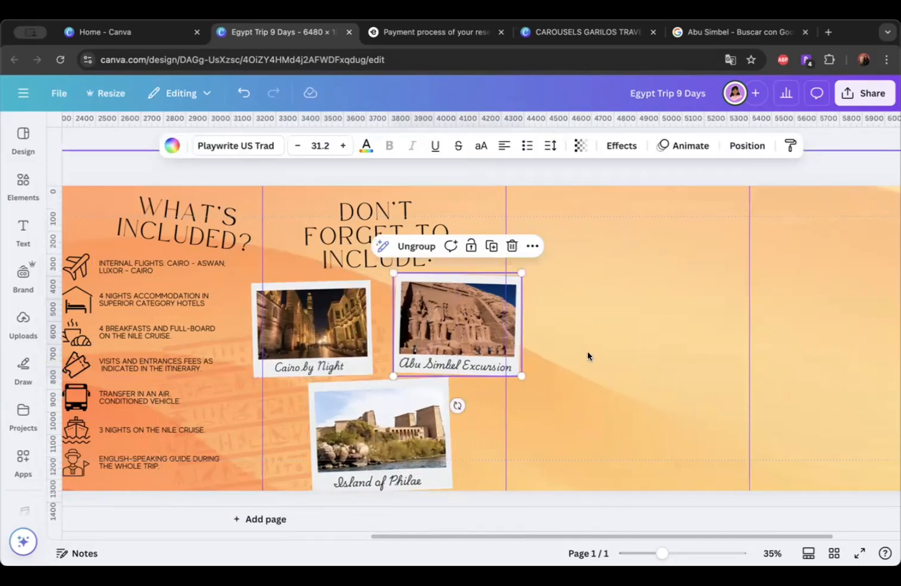
right_click(662, 350)
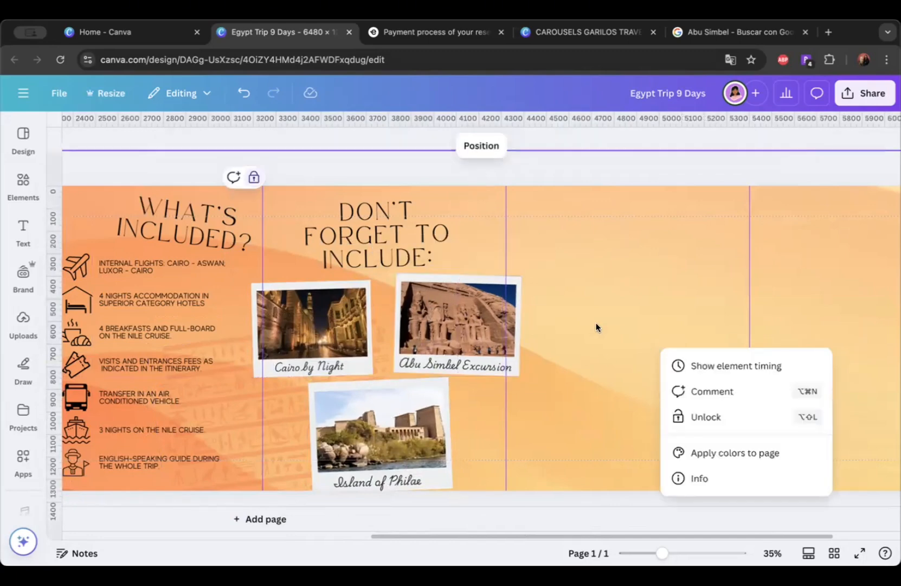
click(568, 267)
Step: Review the carousel from first to last slide, then switch to the Exoticca booking page and check the optional excursions
scroll(569, 267, left, 9)
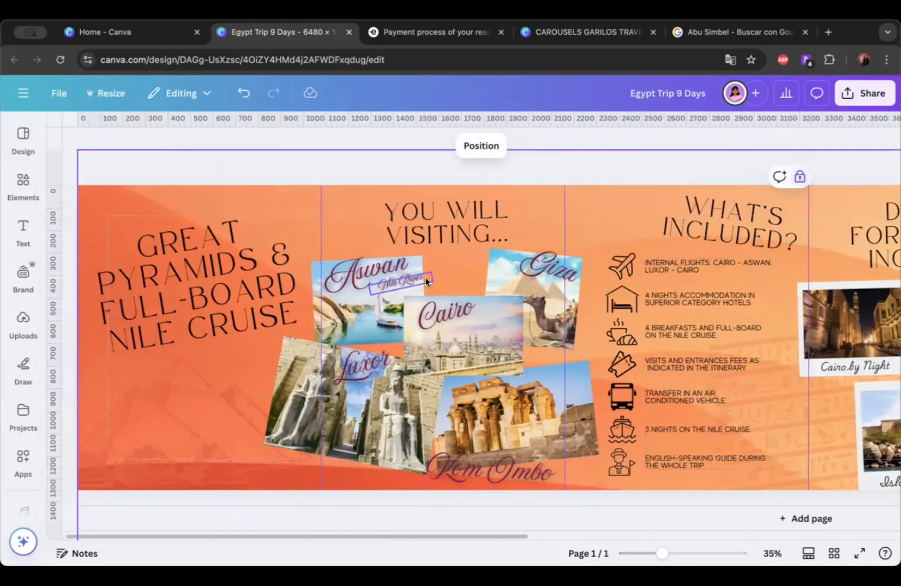
scroll(426, 278, right, 8)
scroll(554, 408, right, 4)
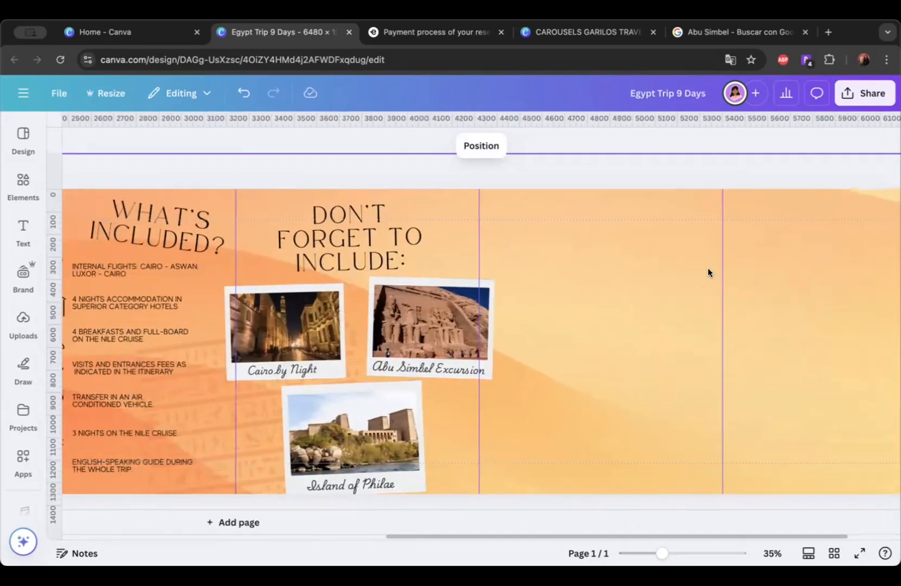
scroll(705, 271, right, 2)
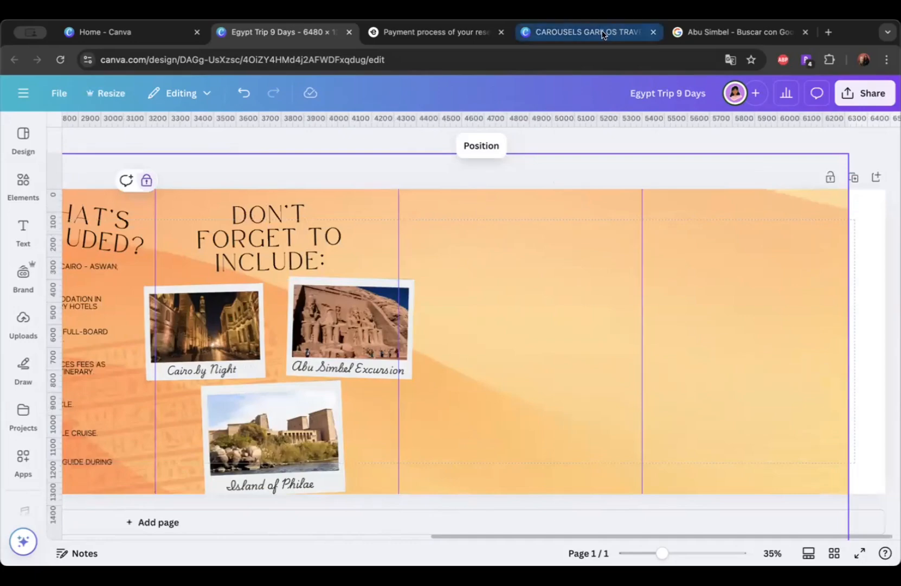
click(428, 37)
scroll(527, 343, down, 10)
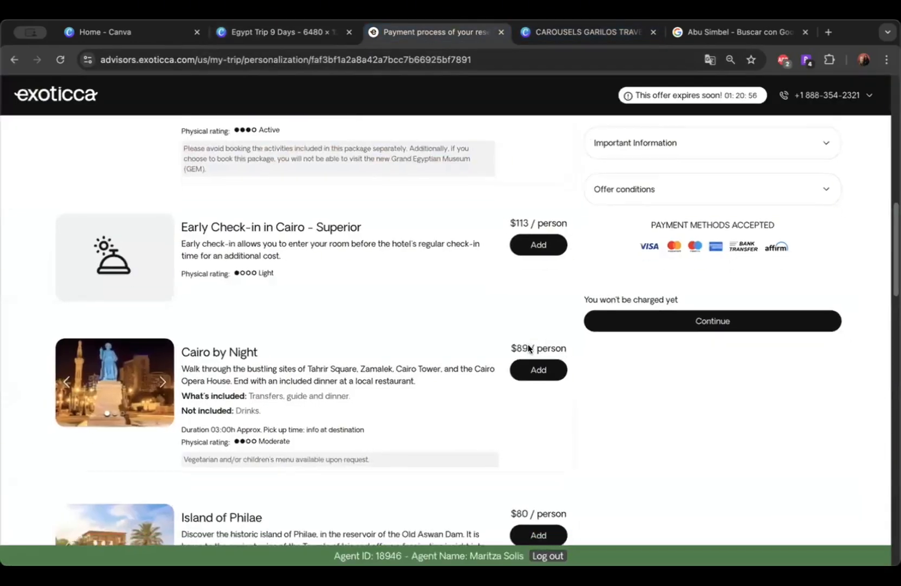
scroll(320, 195, down, 8)
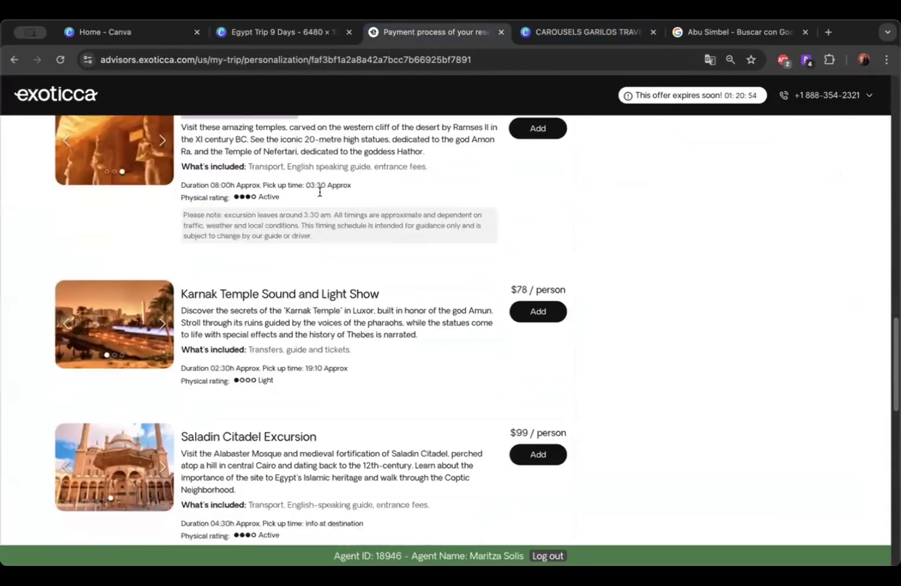
scroll(328, 223, up, 10)
scroll(329, 220, up, 10)
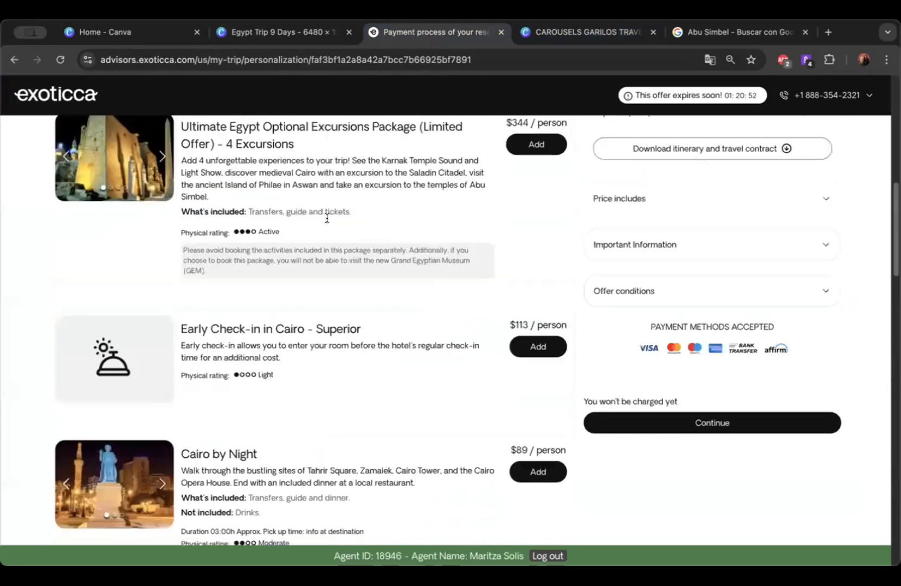
Step: Back in the Canva design, add the dark-bordered frame from the "POLAROID" frame results and place it on the empty slide after the excursions
click(249, 34)
click(17, 176)
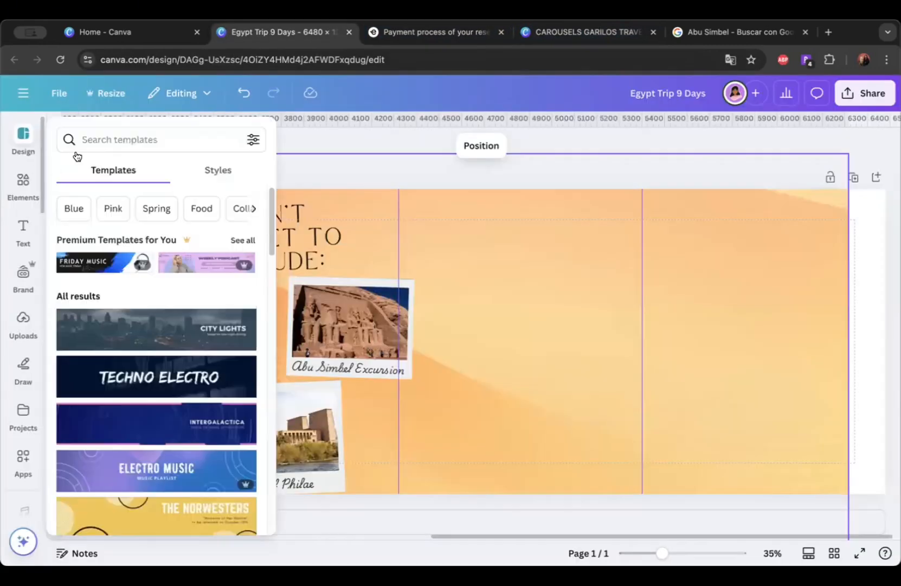
click(108, 133)
key(Return)
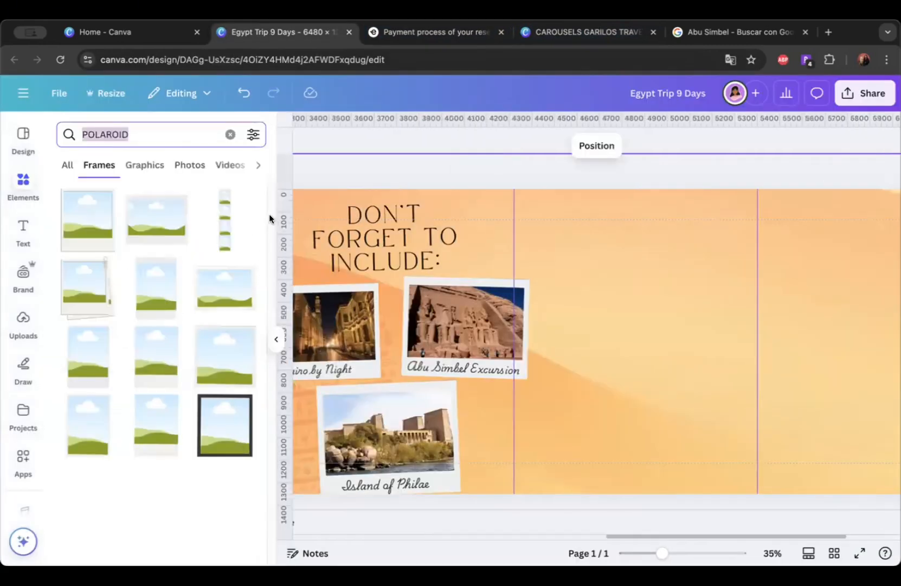
click(231, 430)
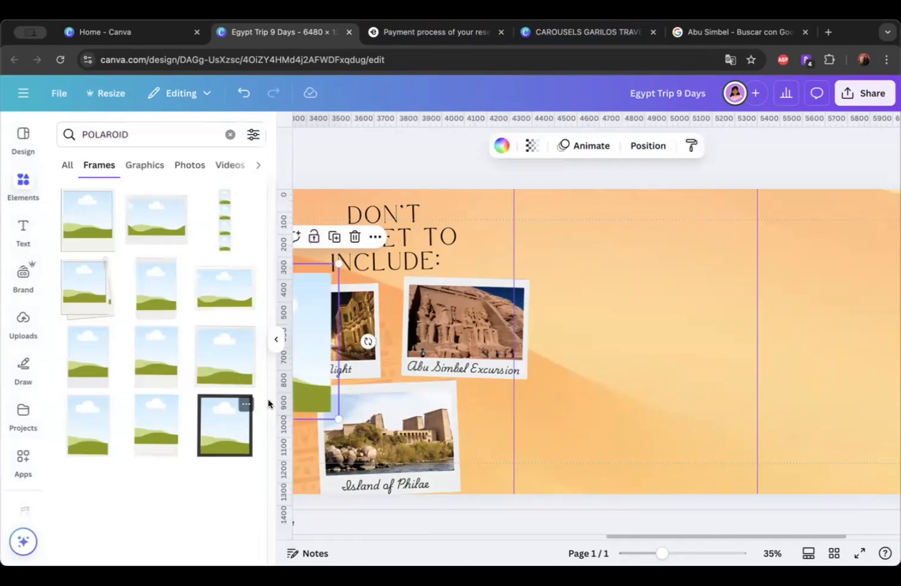
drag(311, 340, 654, 318)
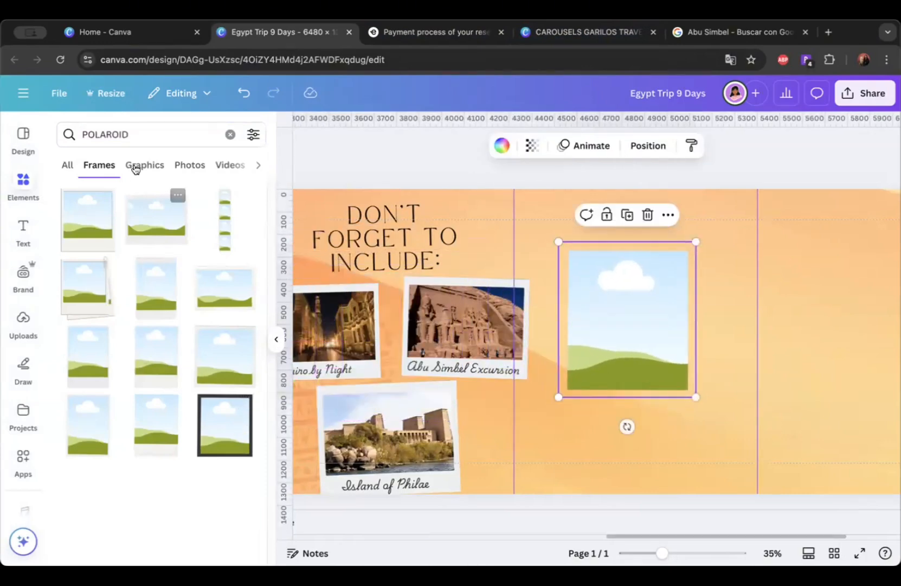
Step: Search the photos for "CAIRO" and fill the dark frame with the portrait photo of the Sphinx before a pyramid
click(126, 136)
text(CAIRO)
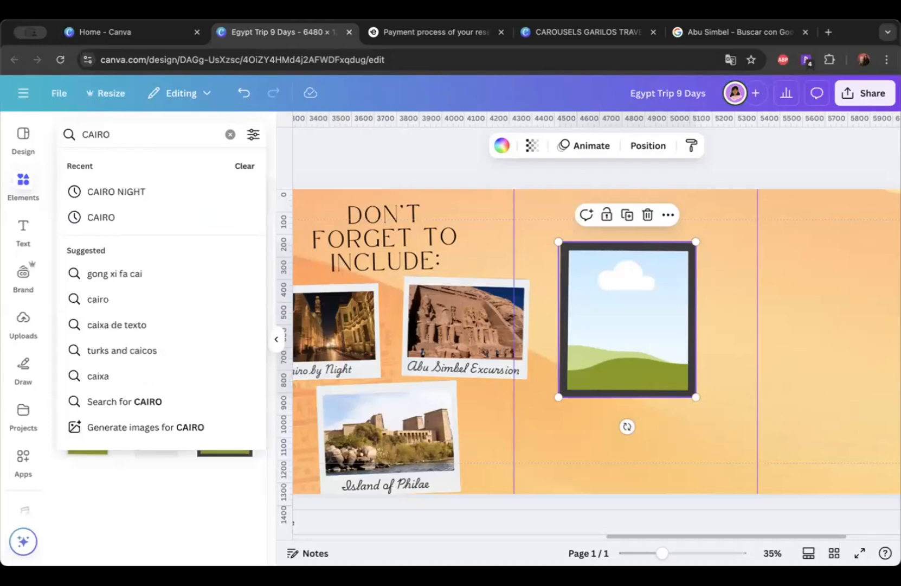
key(Return)
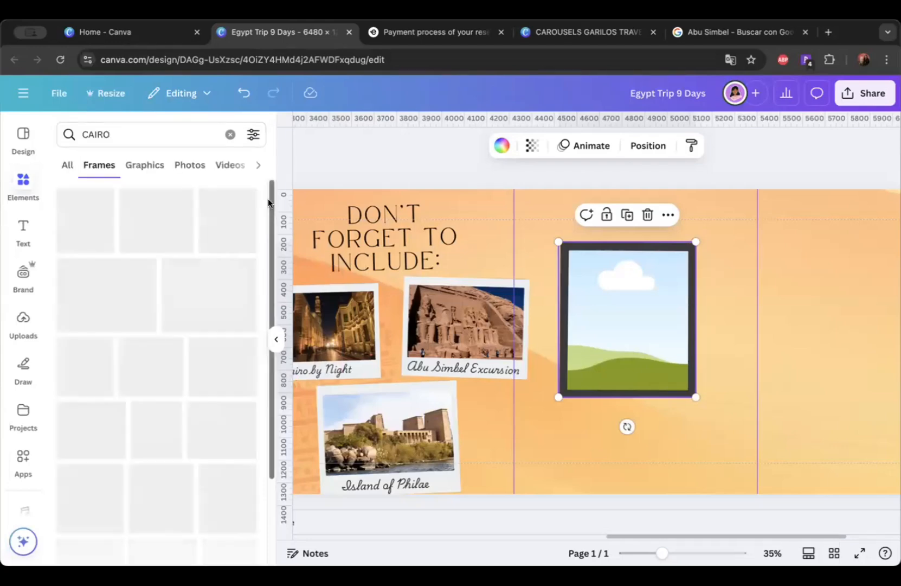
click(173, 169)
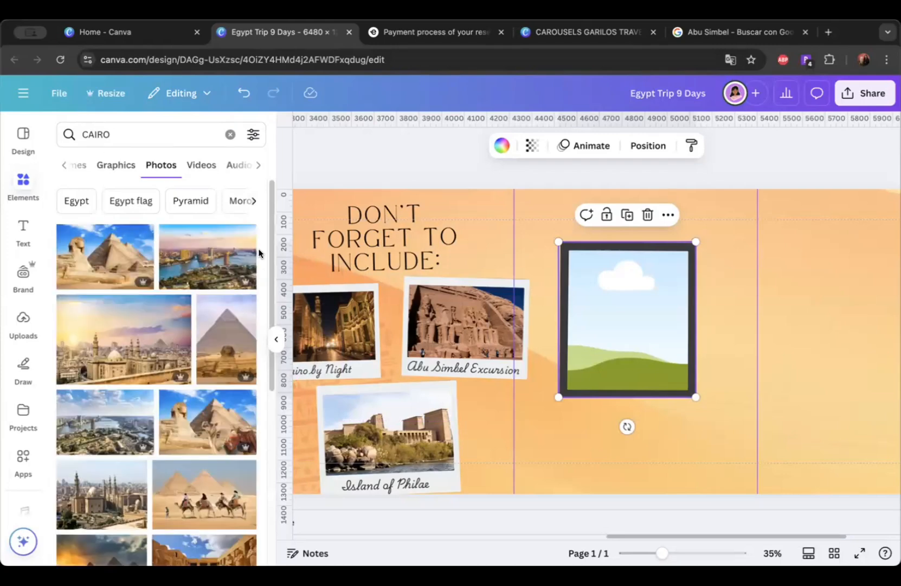
scroll(269, 271, down, 3)
drag(223, 246, 617, 302)
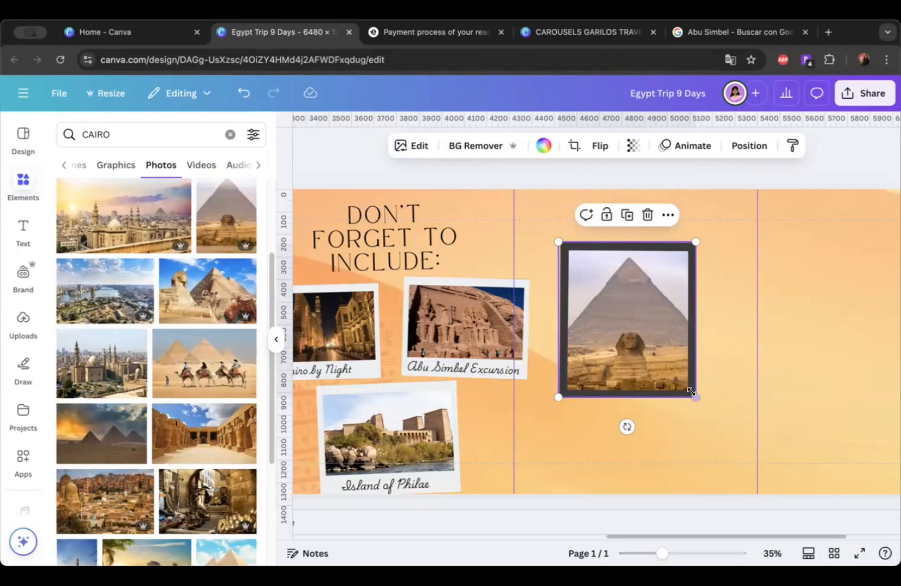
Step: Enlarge the framed pyramid photo to nearly the full slide height, position it across the last slide divider, and tilt it slightly clockwise
drag(696, 396, 795, 508)
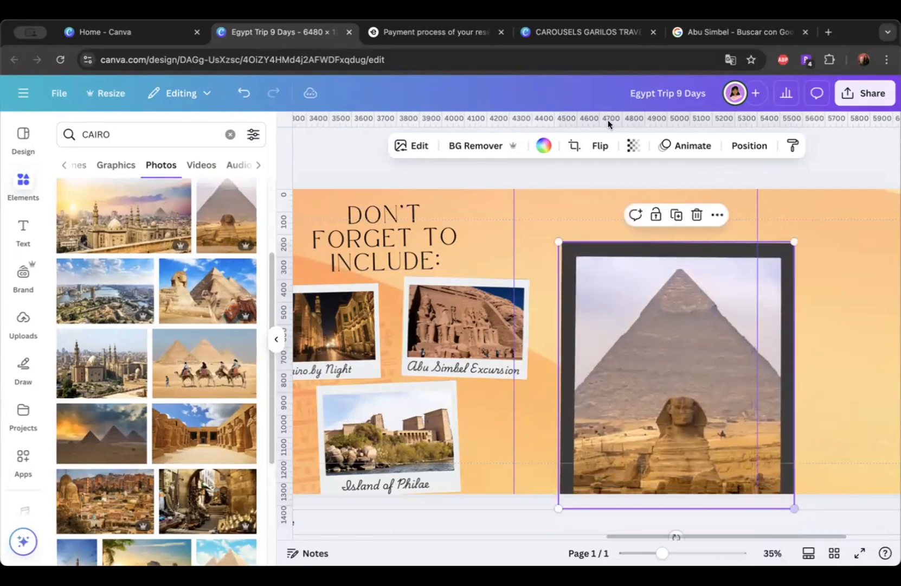
drag(723, 364, 714, 332)
drag(650, 321, 639, 372)
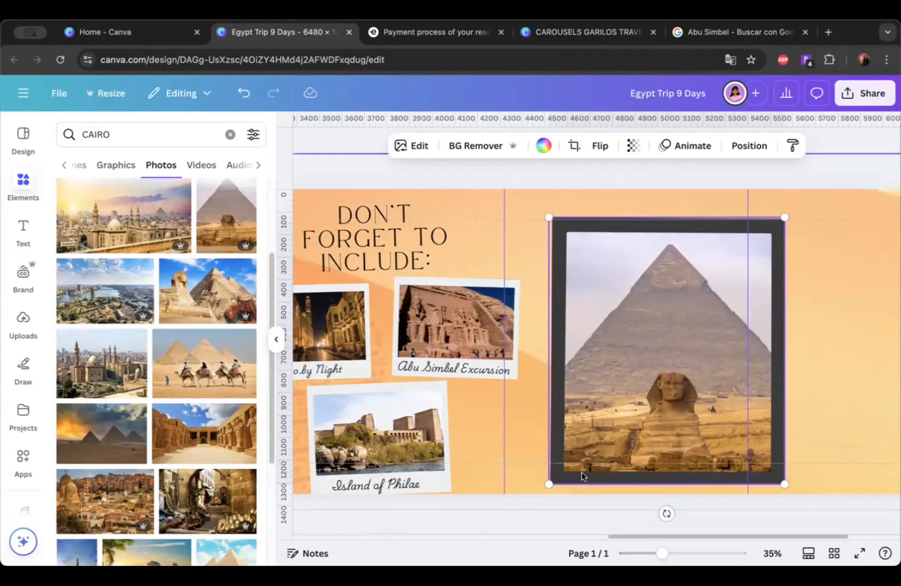
scroll(582, 471, right, 5)
drag(605, 283, 602, 332)
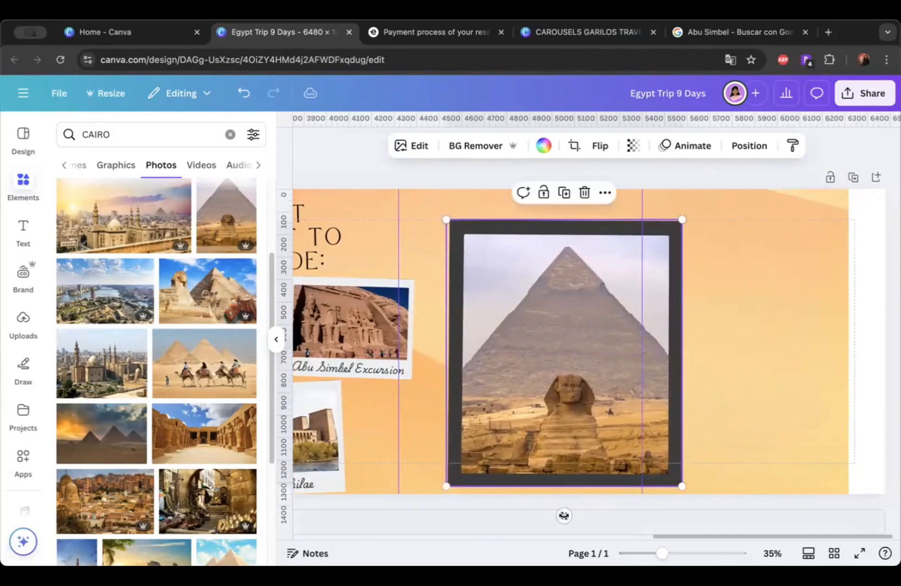
drag(564, 515, 561, 500)
click(416, 212)
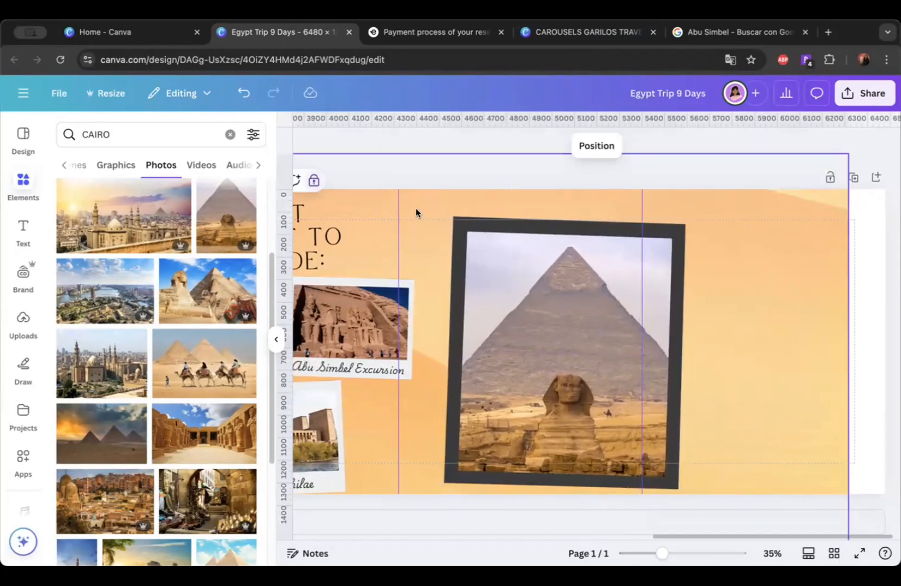
Step: Reuse the first slide's "GREAT PYRAMIDS & FULL-BOARD NILE CRUISE" heading by placing it over the framed pyramid photo
click(278, 340)
scroll(297, 248, left, 15)
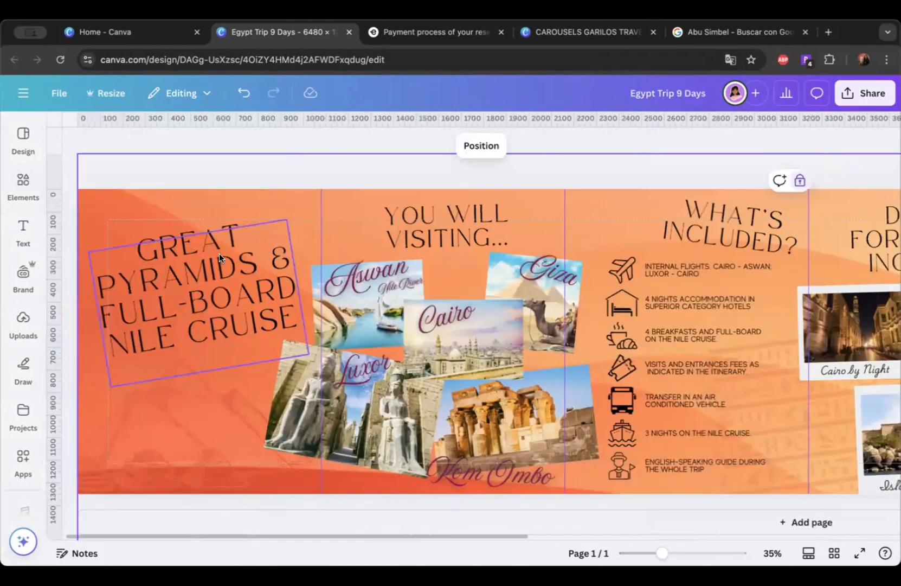
click(219, 253)
drag(240, 308, 597, 332)
scroll(580, 329, right, 15)
scroll(591, 331, right, 6)
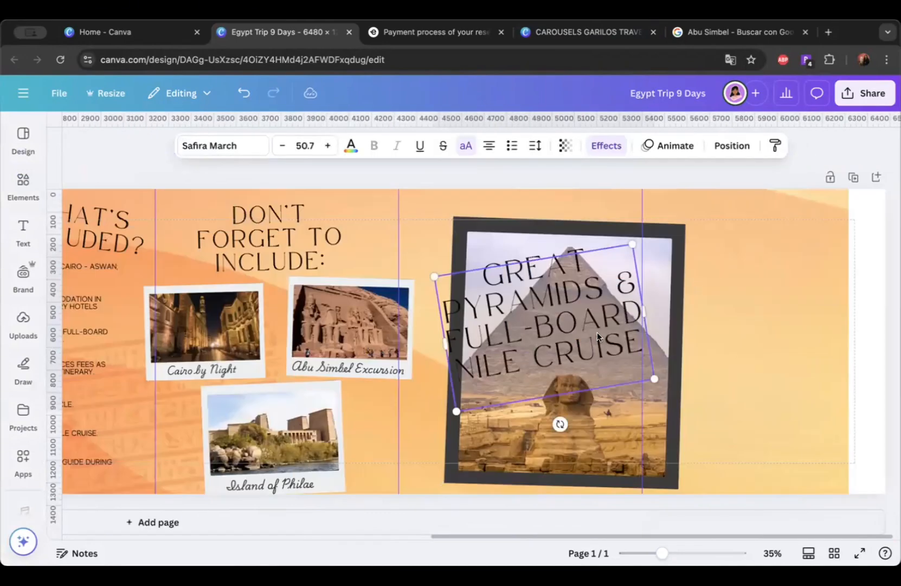
Step: Switch to the Exoticca booking page and examine the price summary: per-person trip price, room type, total, amount due today and later payment
click(467, 34)
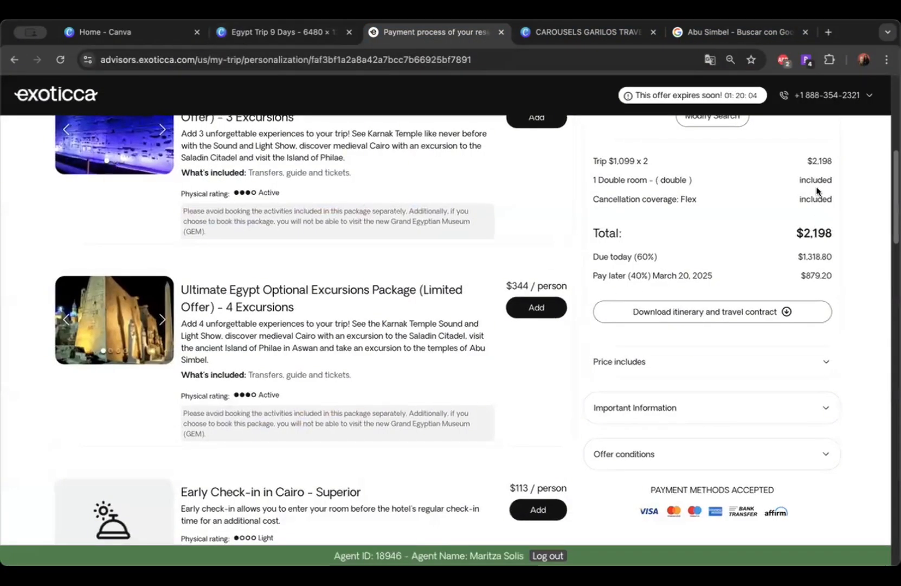
scroll(797, 200, up, 1)
scroll(641, 219, up, 2)
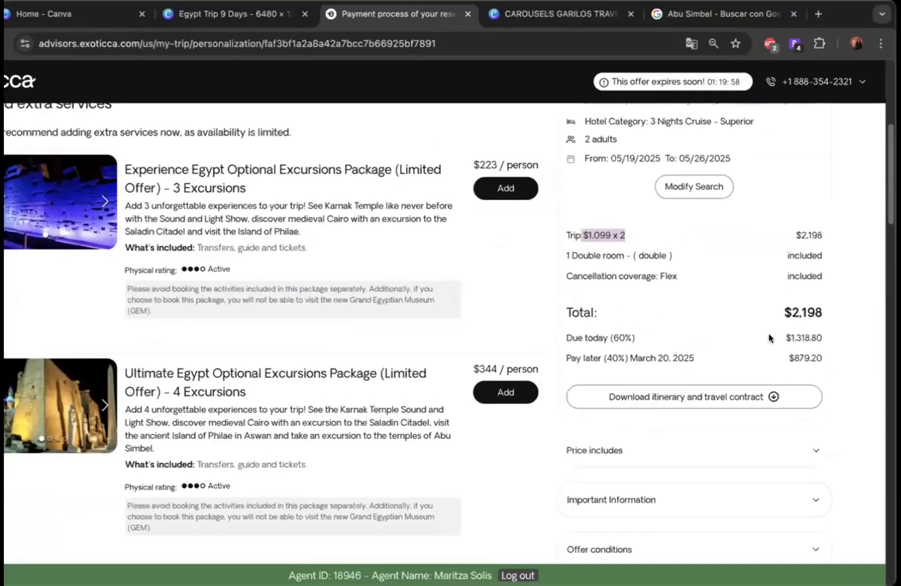
scroll(765, 307, down, 2)
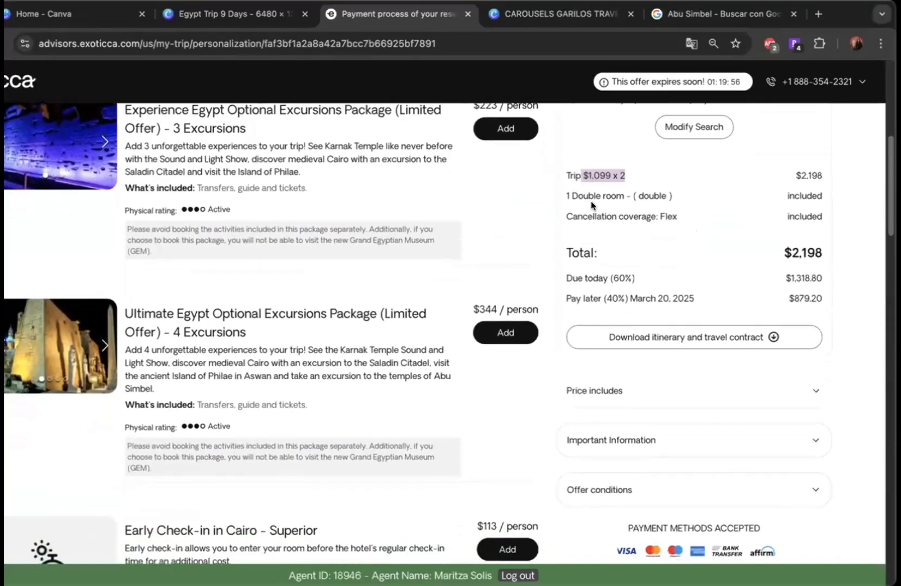
drag(590, 196, 673, 196)
scroll(583, 283, down, 1)
drag(573, 246, 636, 245)
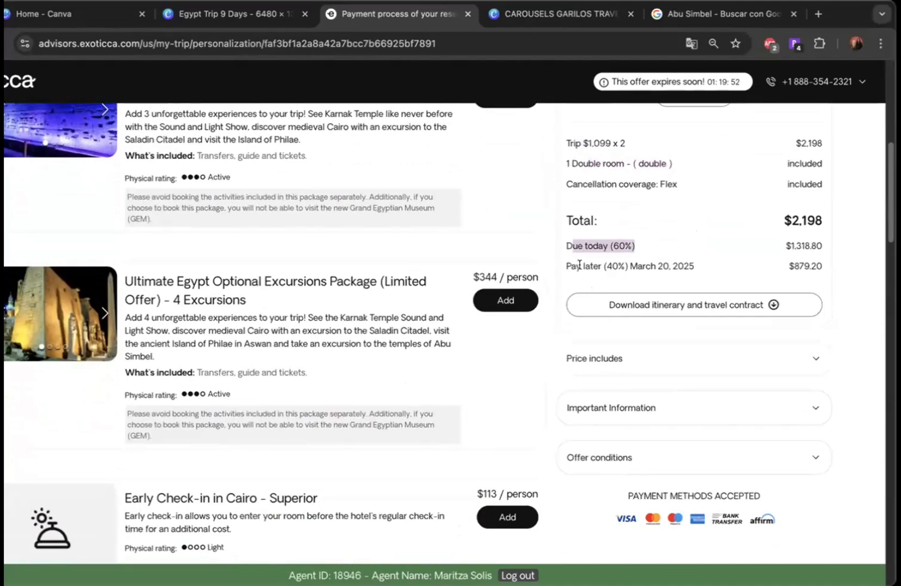
drag(579, 265, 677, 264)
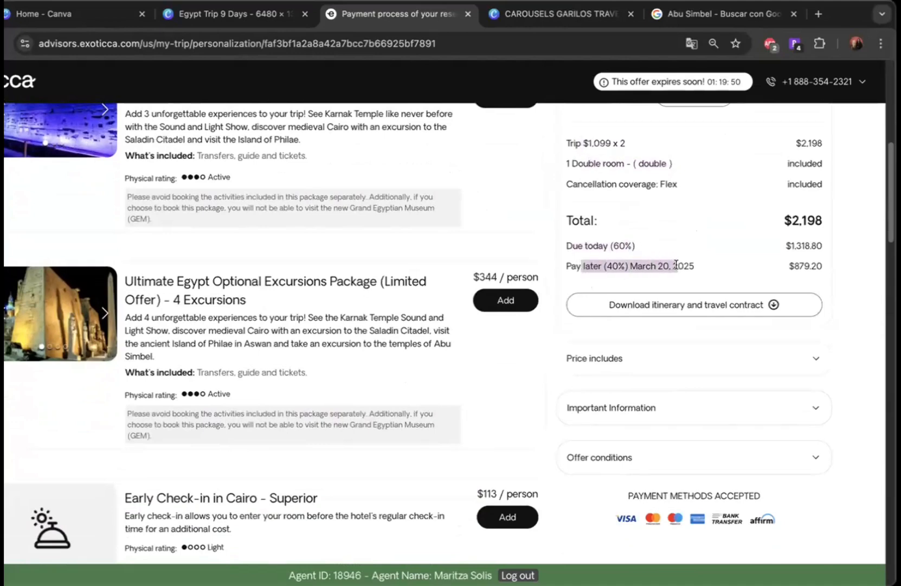
click(613, 265)
scroll(674, 216, down, 1)
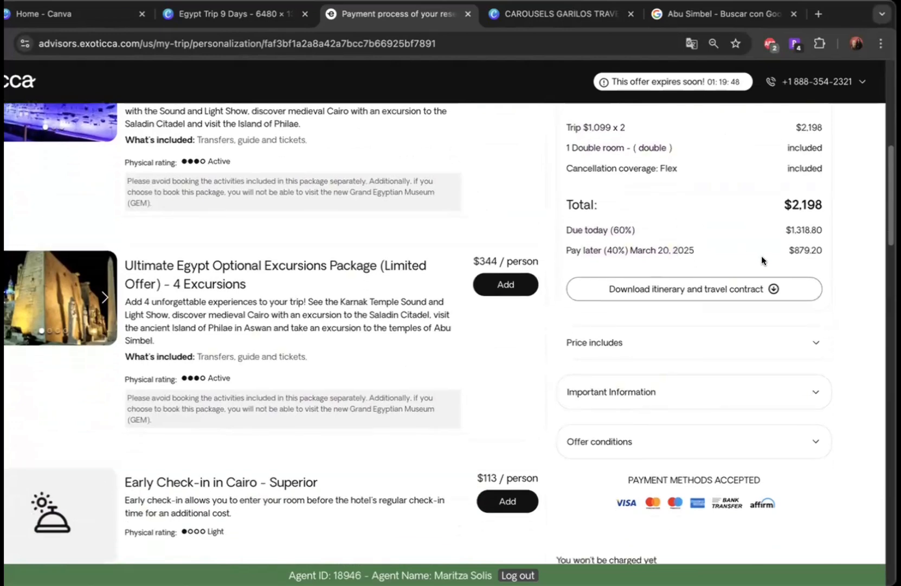
scroll(783, 247, up, 2)
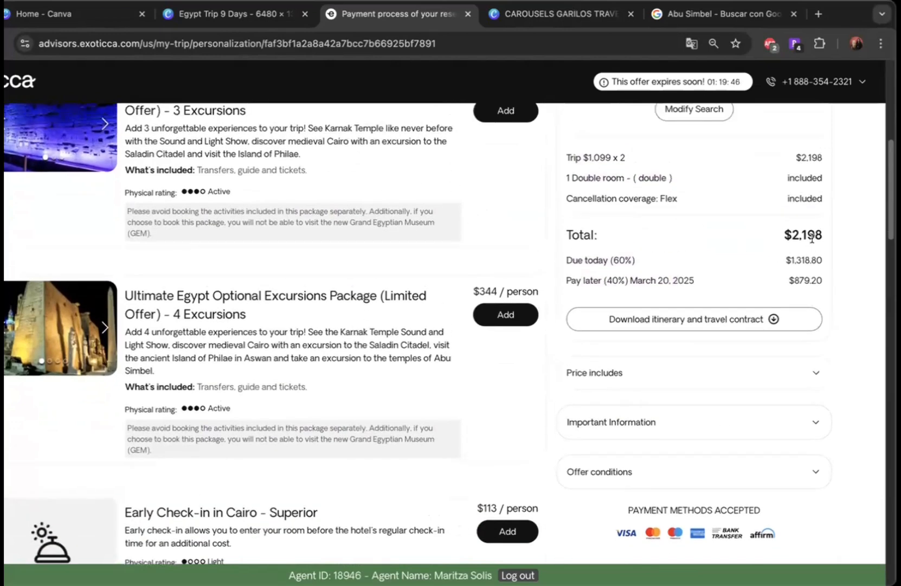
scroll(784, 232, up, 2)
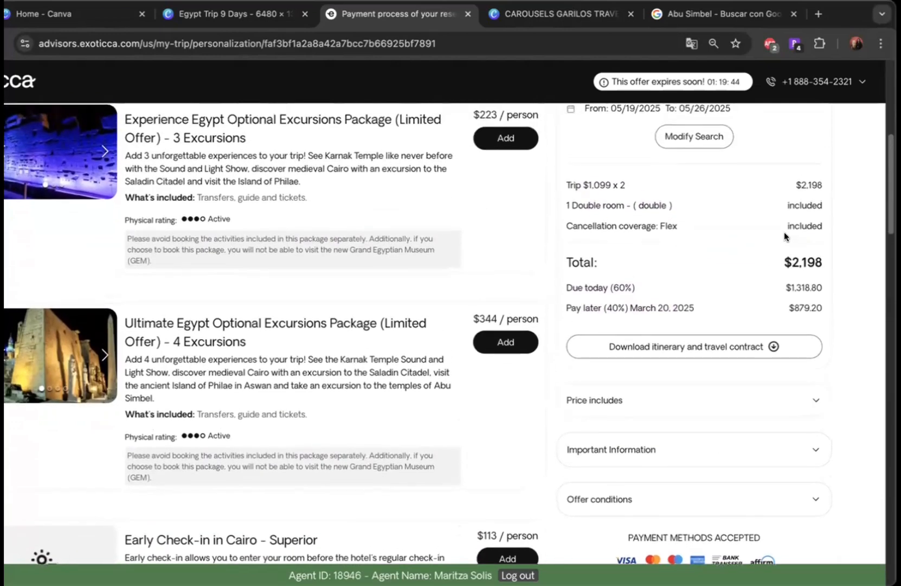
scroll(757, 224, up, 2)
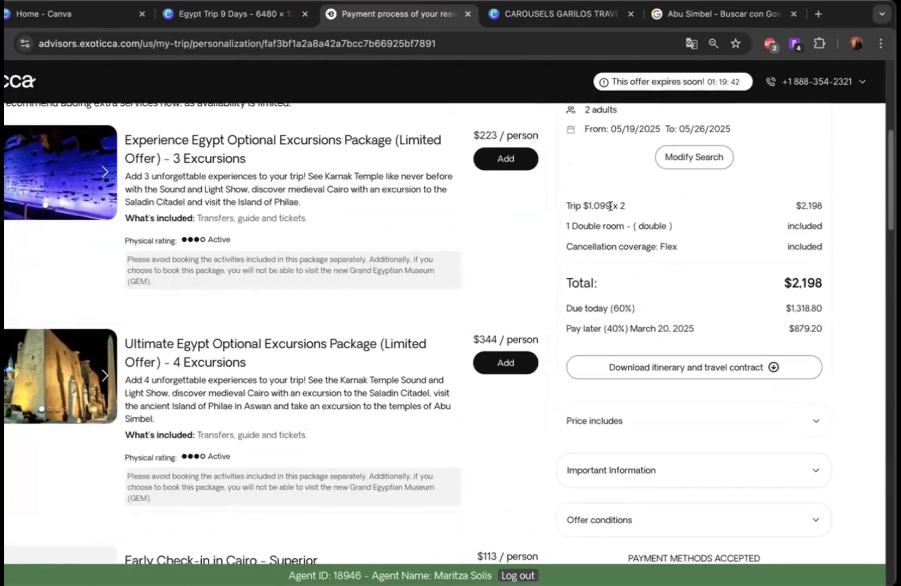
Step: Replace the heading over the pyramid photo with the booking page's per-person price as "$1,099 USD", level and at size 39.7
drag(612, 205, 581, 201)
right_click(598, 205)
click(623, 236)
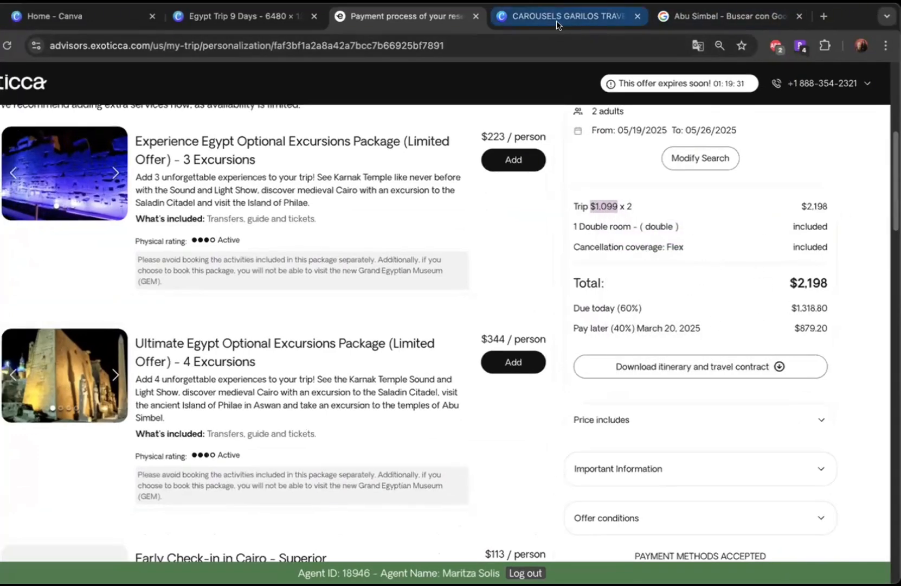
click(556, 21)
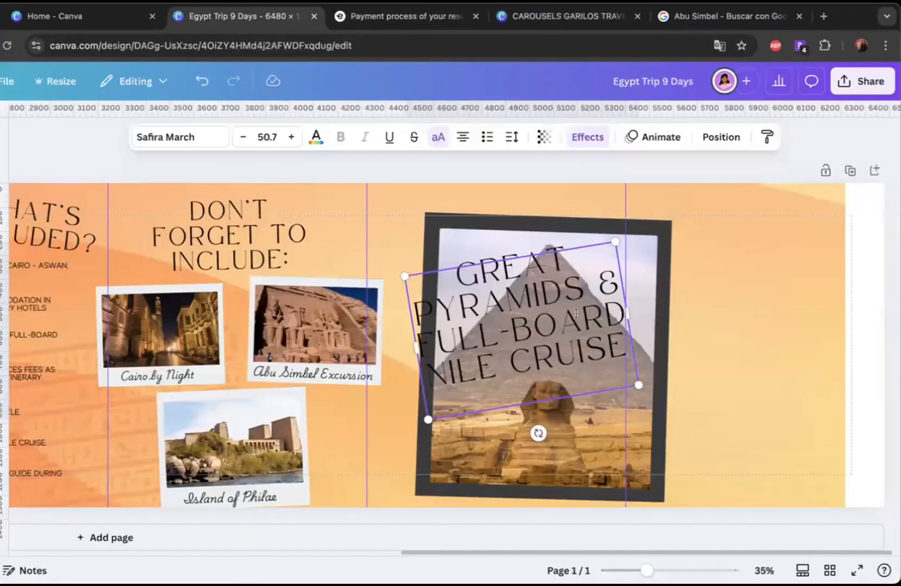
key(ctrl+a)
text($1.099)
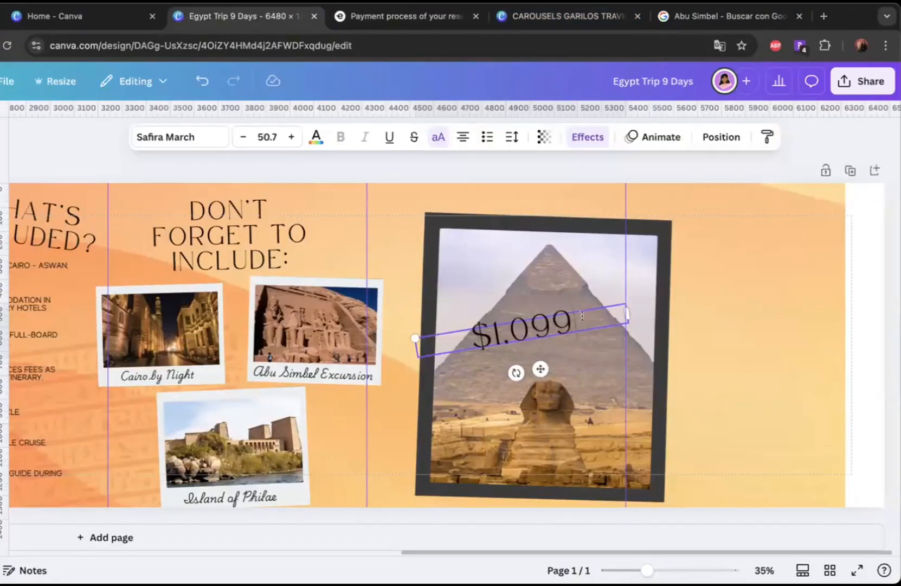
text( USD)
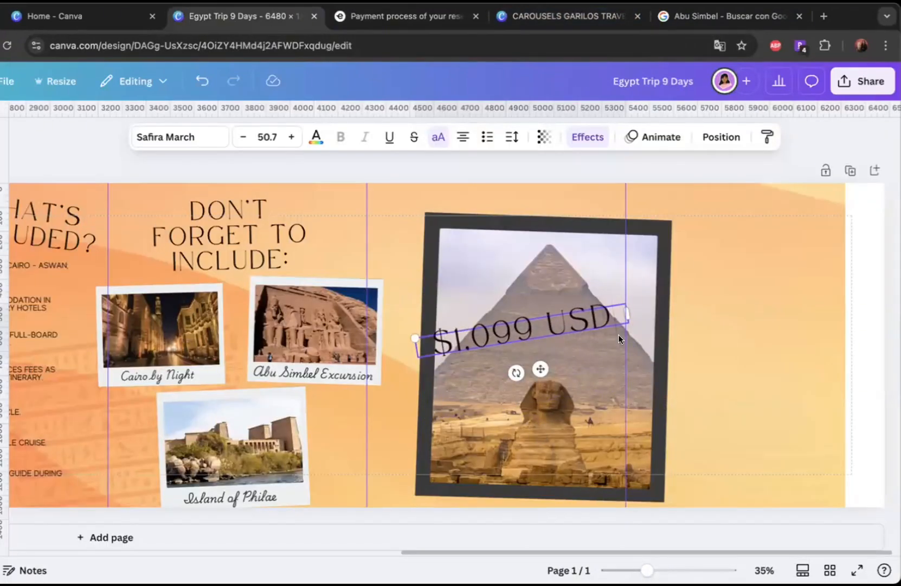
drag(628, 323, 579, 319)
drag(493, 372, 486, 371)
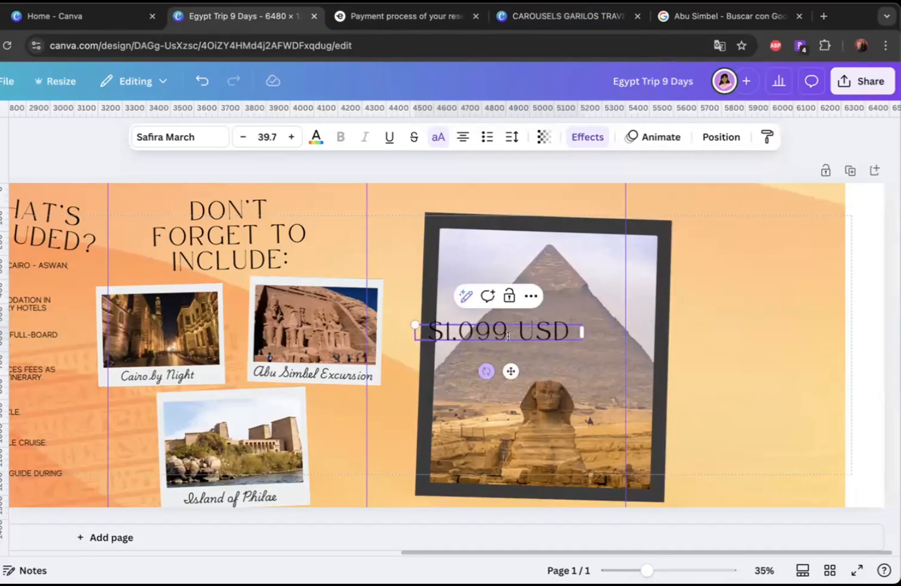
click(539, 332)
drag(539, 332, 592, 244)
key(ctrl+z)
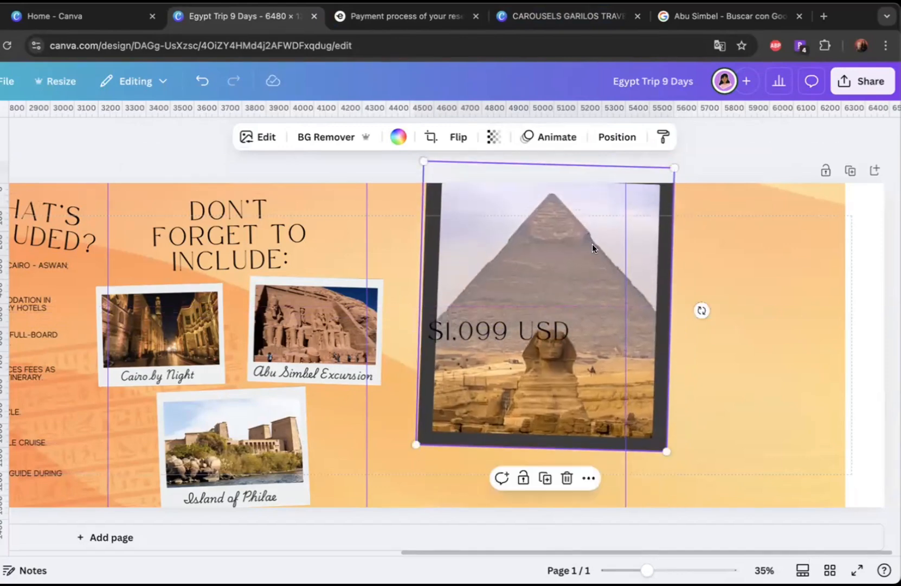
key(ctrl+z)
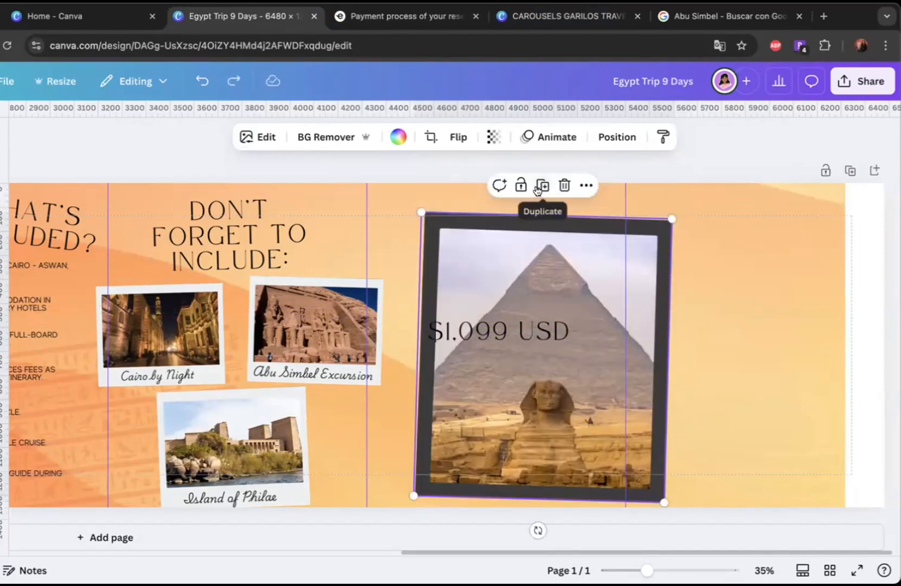
key(ctrl+shift+z)
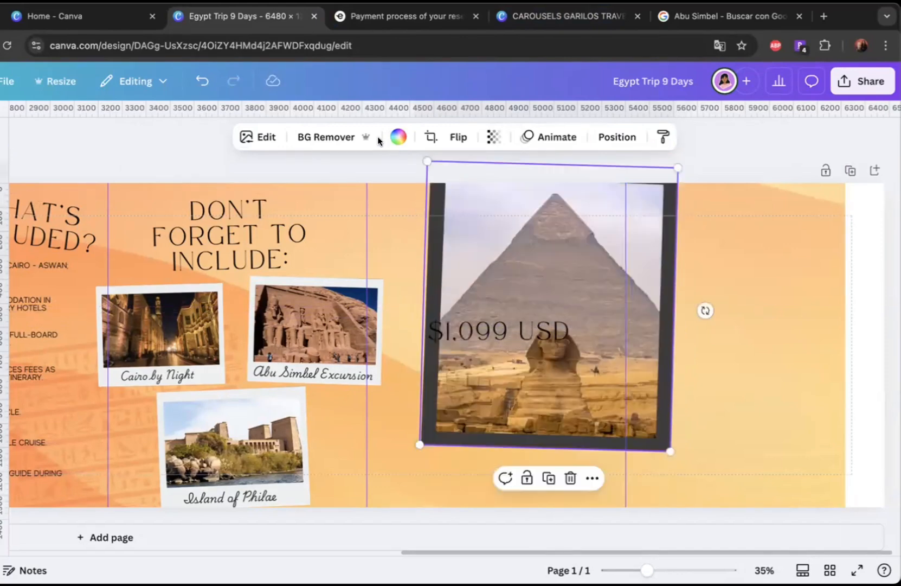
click(204, 90)
Step: Fully lock the framed pyramid photo in place
click(522, 185)
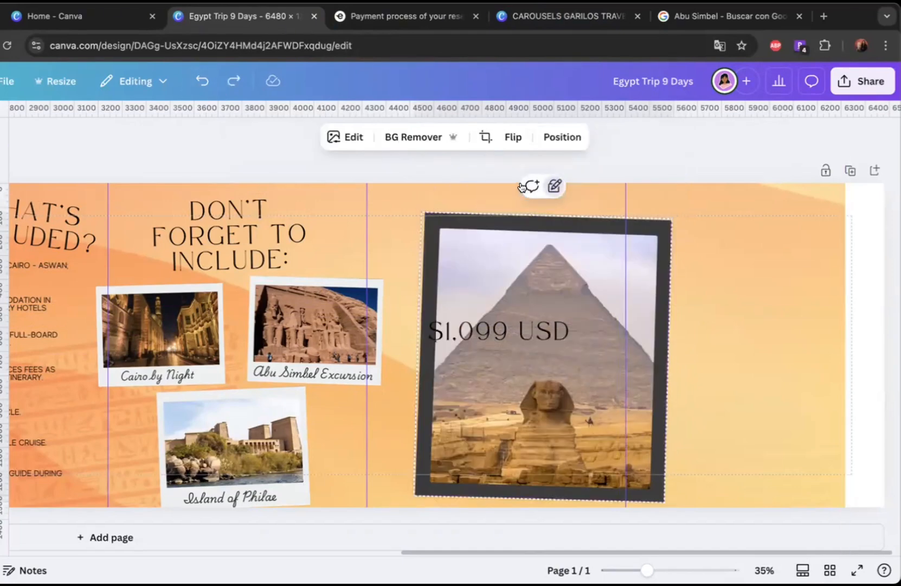
click(554, 188)
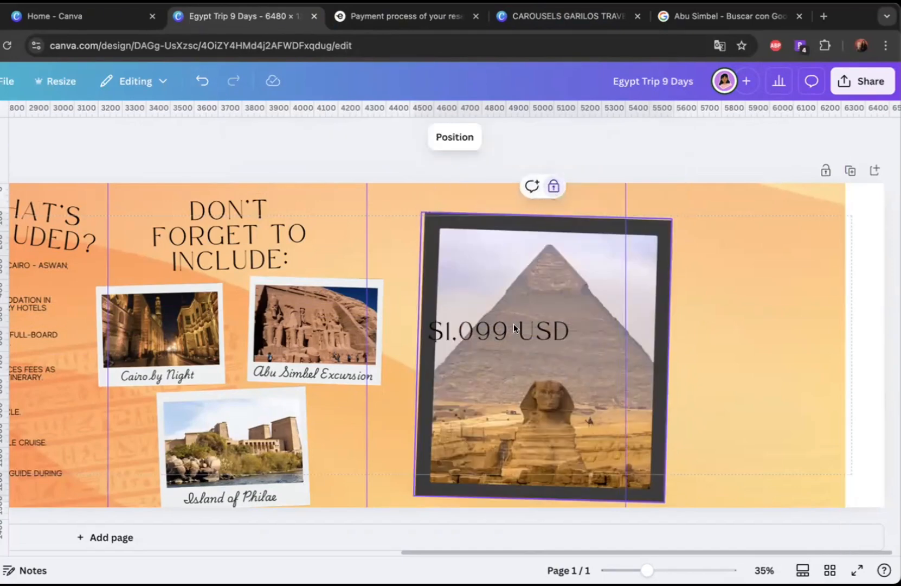
click(569, 331)
click(703, 296)
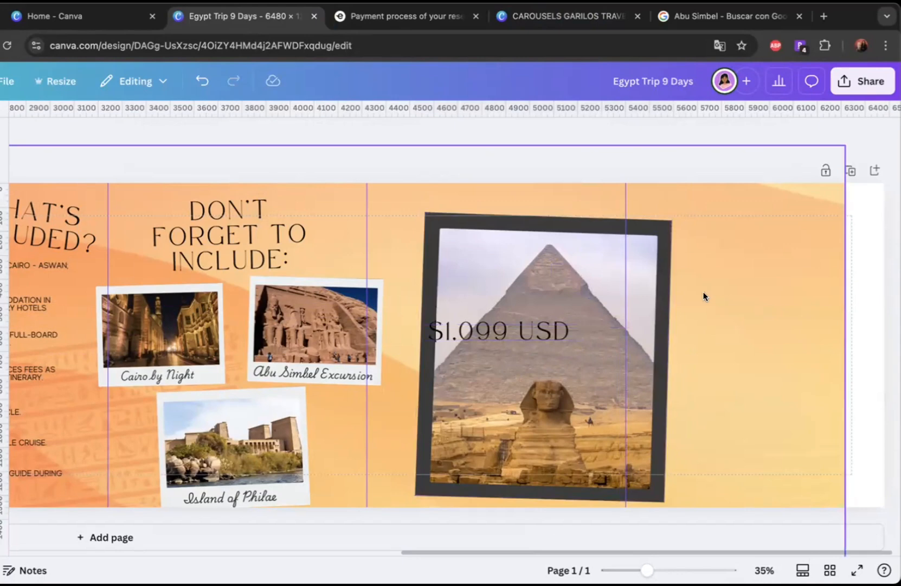
Step: Move the "$1,099 USD" text over the pyramid's peak, enlarge it to size 43.1, and tilt it slightly counterclockwise
click(502, 328)
drag(501, 328, 535, 271)
drag(520, 313, 559, 353)
mouse_move(613, 268)
mouse_down()
mouse_move(623, 277)
mouse_move(608, 269)
mouse_up()
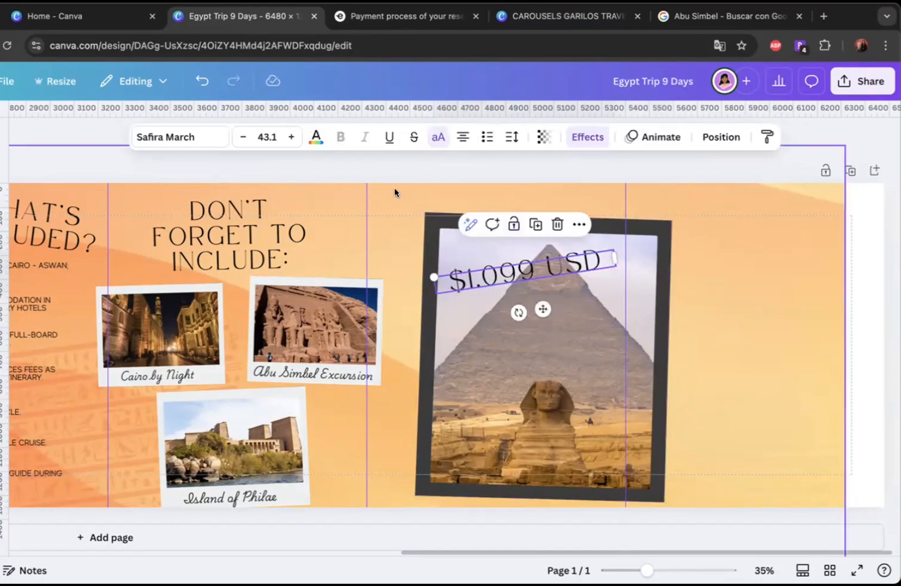
Step: Ungroup the "What's included?" list texts and place a copy of the internal flights line beside the price on the pyramid photo
scroll(510, 438, left, 5)
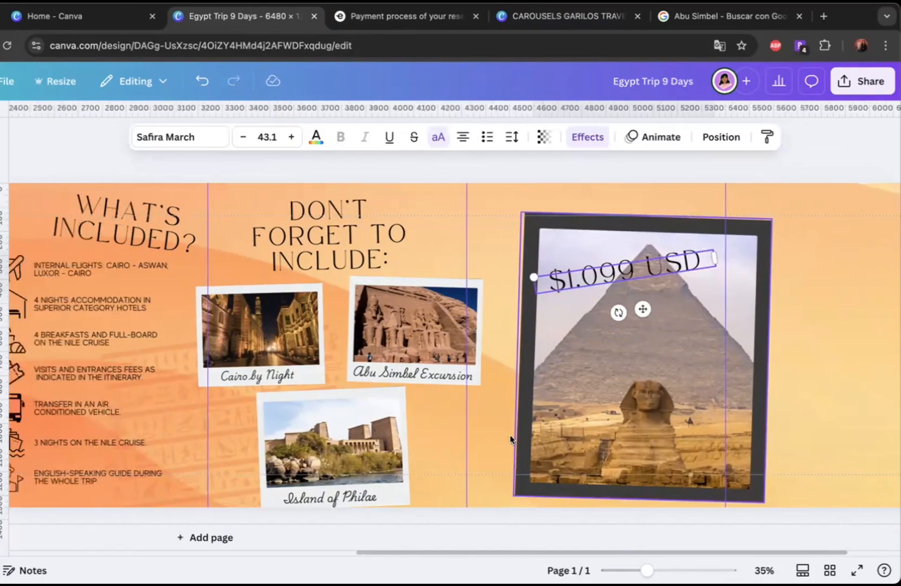
click(277, 269)
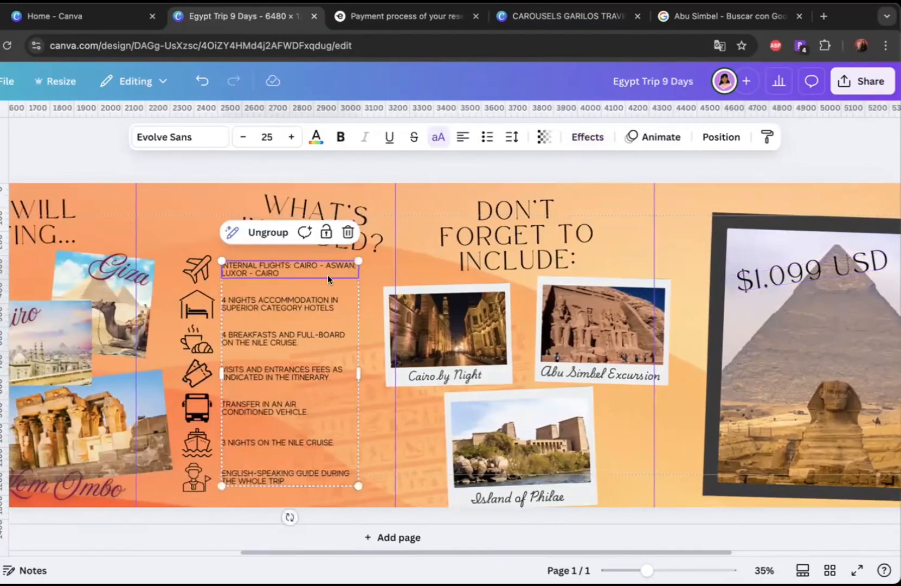
click(265, 233)
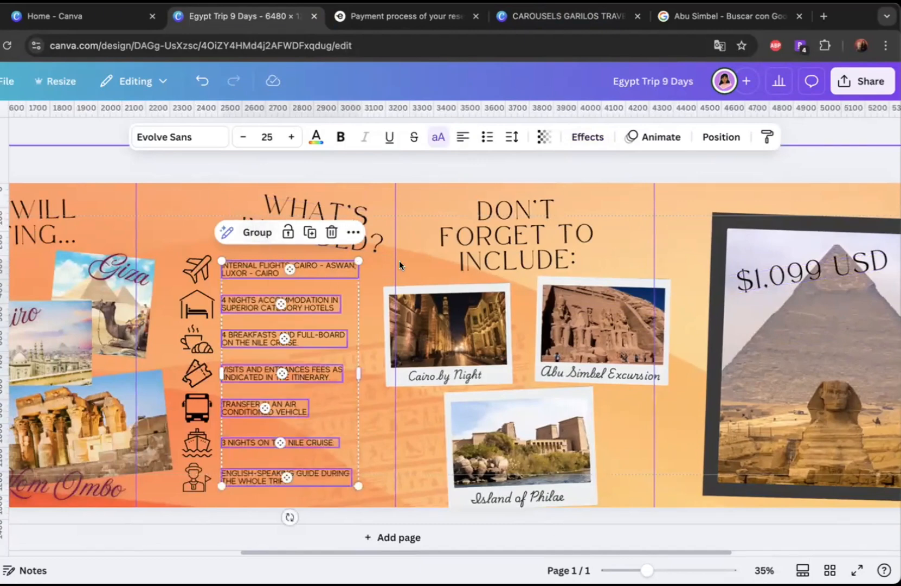
drag(304, 267, 767, 240)
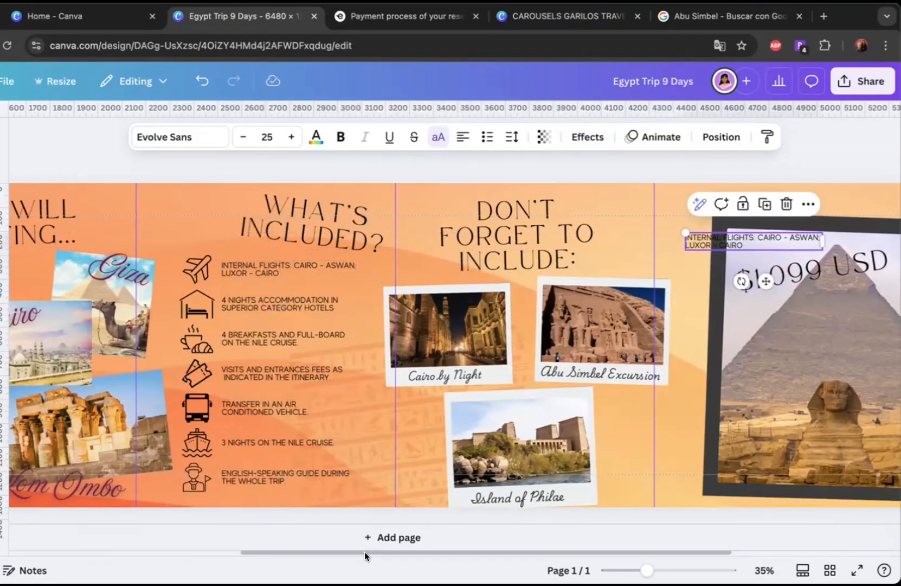
Step: Regroup the text lines of the "What's included?" list
drag(292, 510, 245, 263)
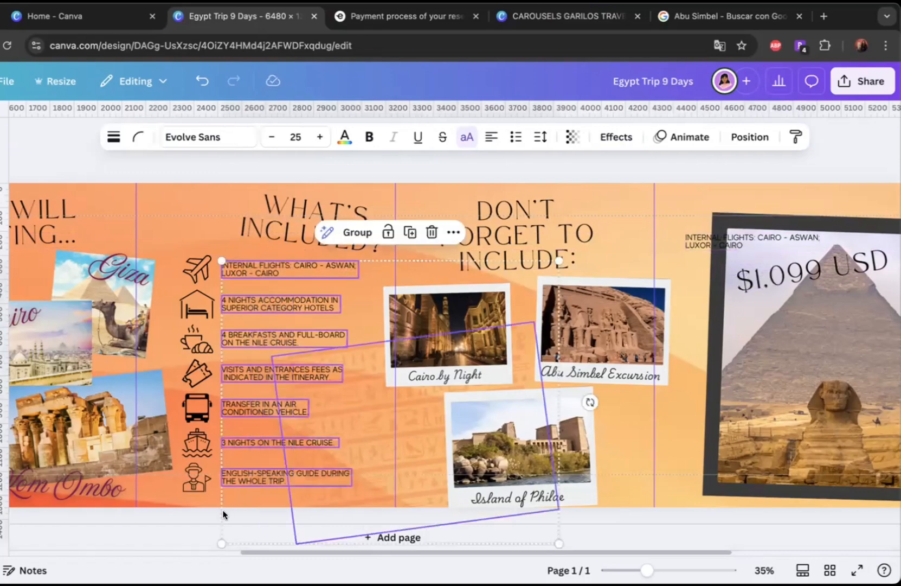
click(226, 507)
drag(226, 507, 245, 257)
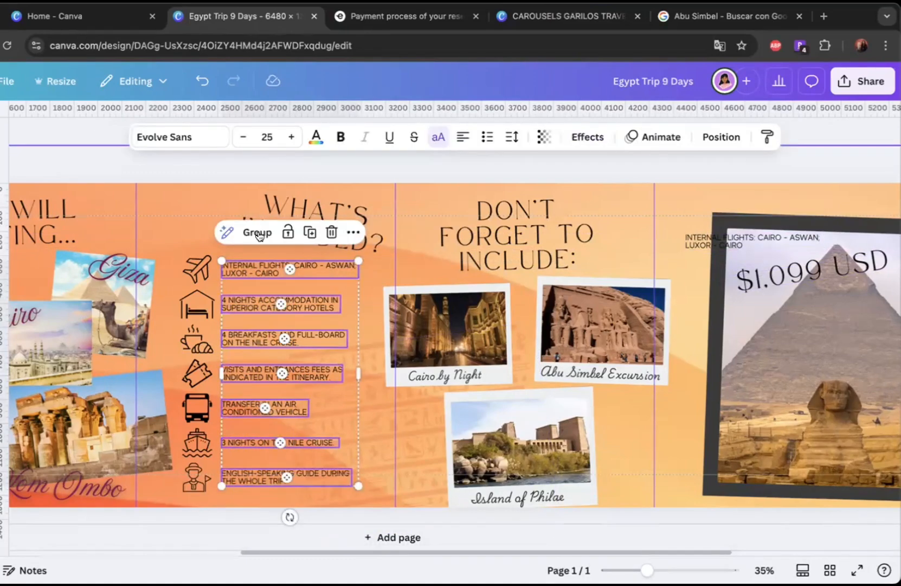
Step: Change the copied flights line to "FROM", place it just above the start of the price, and tilt it to match
scroll(564, 334, right, 5)
drag(507, 236, 555, 299)
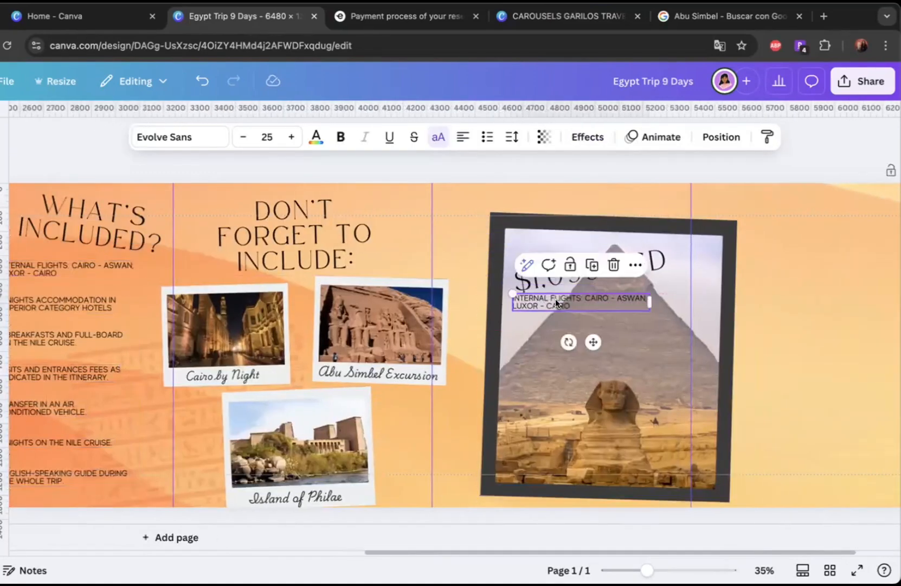
text(FROM)
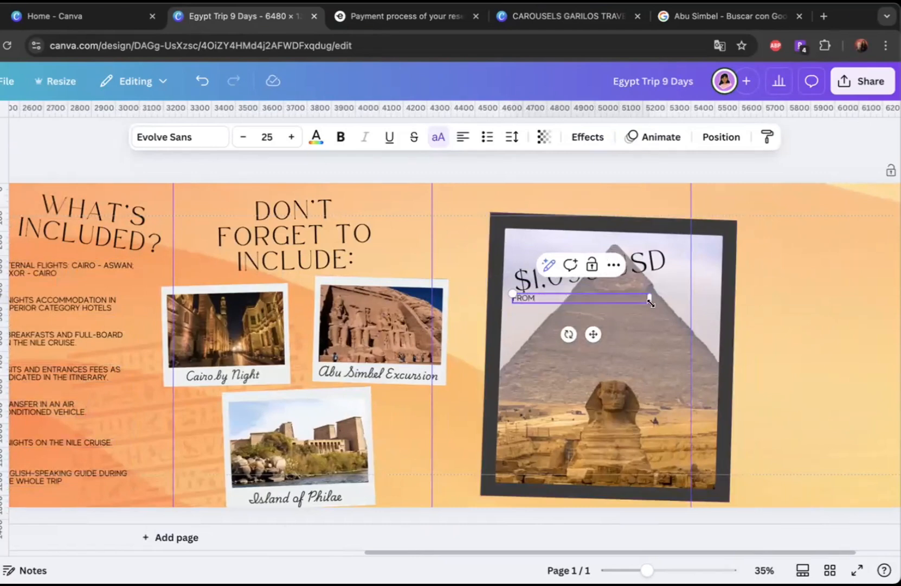
click(642, 329)
drag(570, 298, 572, 259)
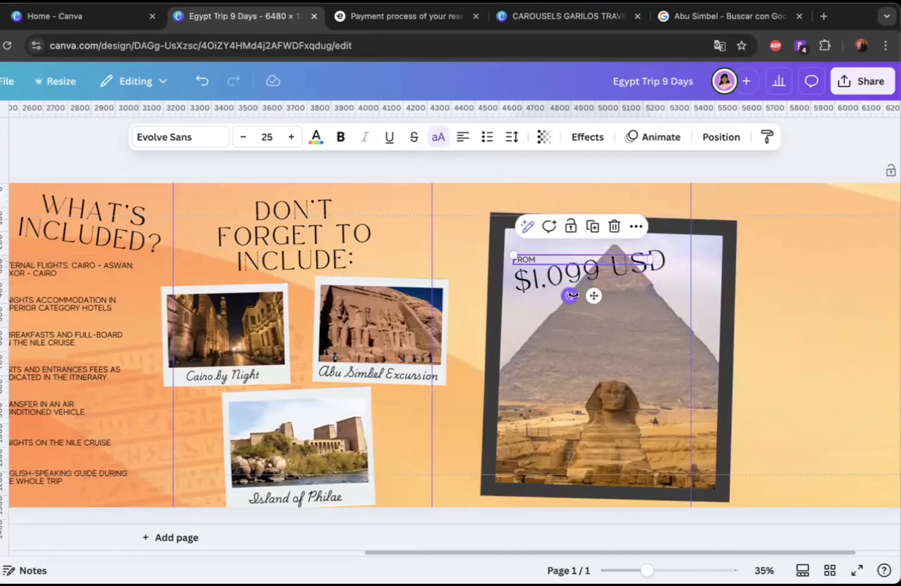
drag(569, 296, 595, 289)
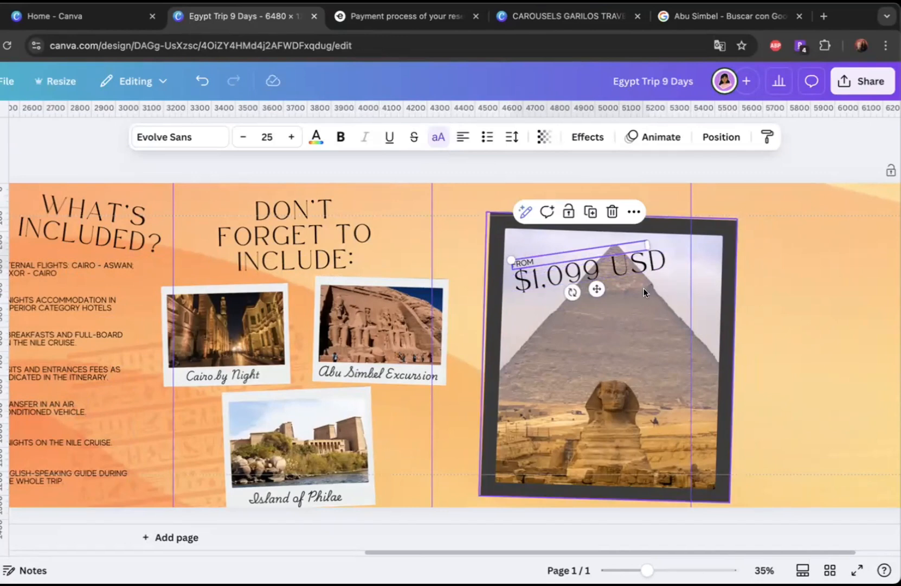
Step: Duplicate the "FROM" text, change the copy to "PER PERSON", and place it beneath the end of the price
click(615, 292)
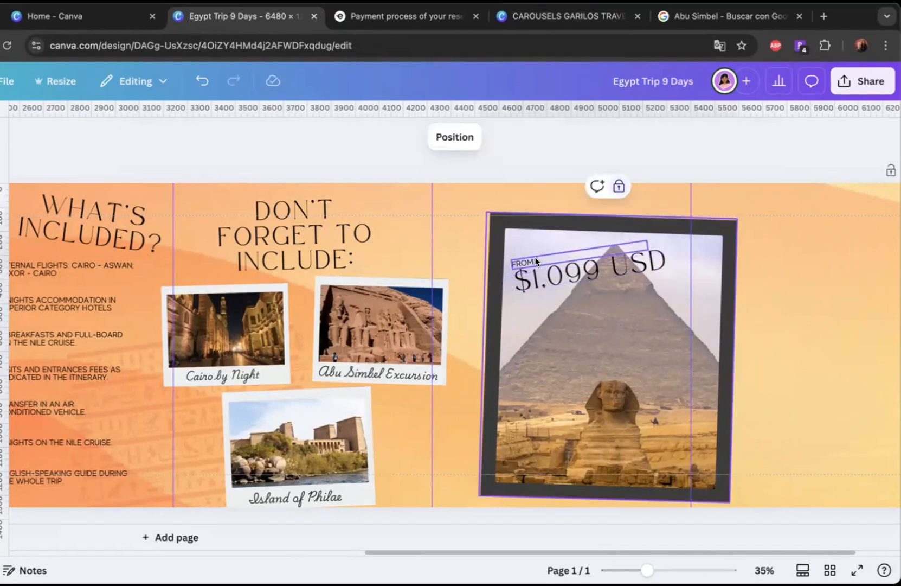
click(536, 261)
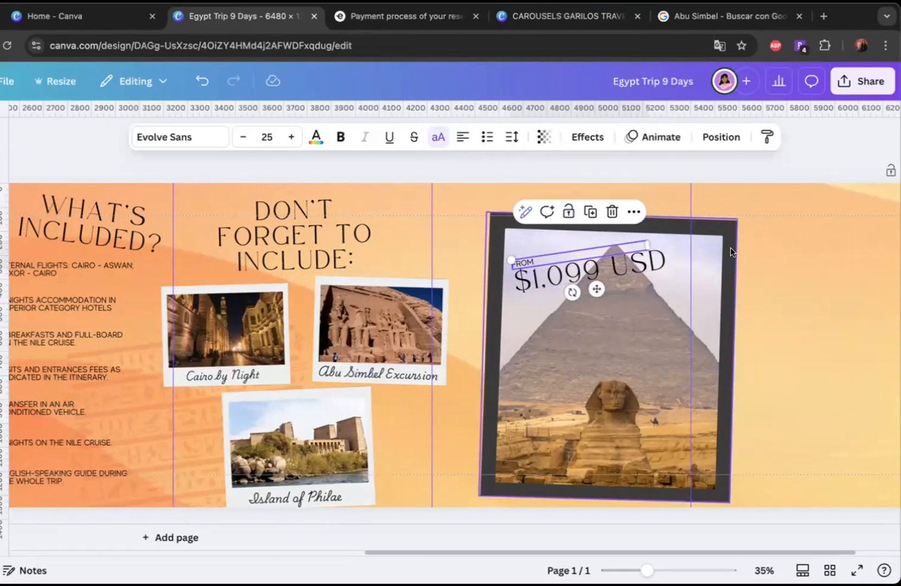
drag(587, 248, 571, 304)
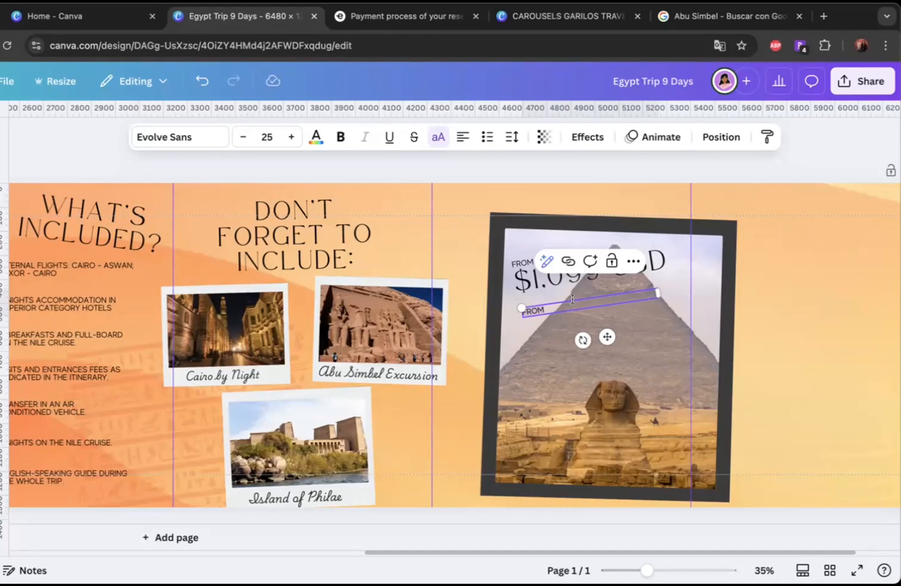
text(ER P)
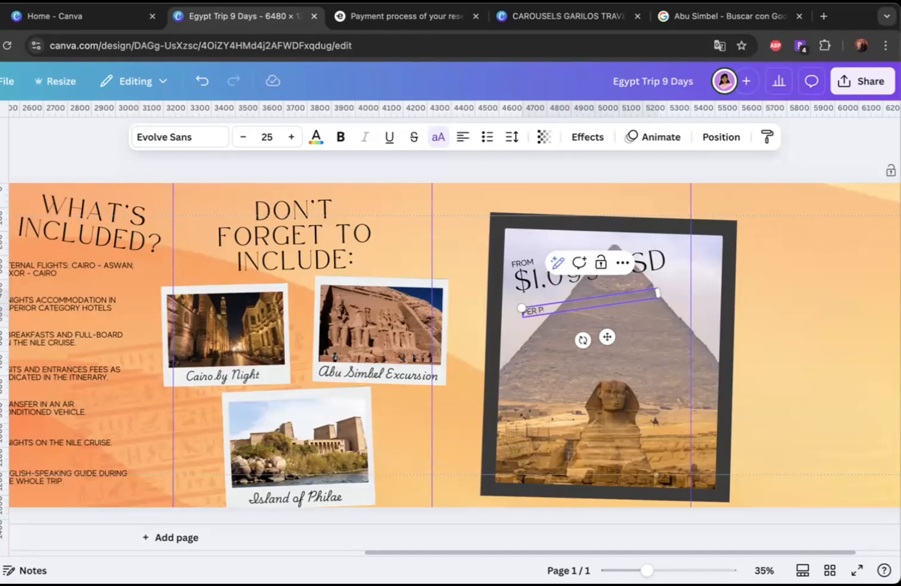
text(ERSON)
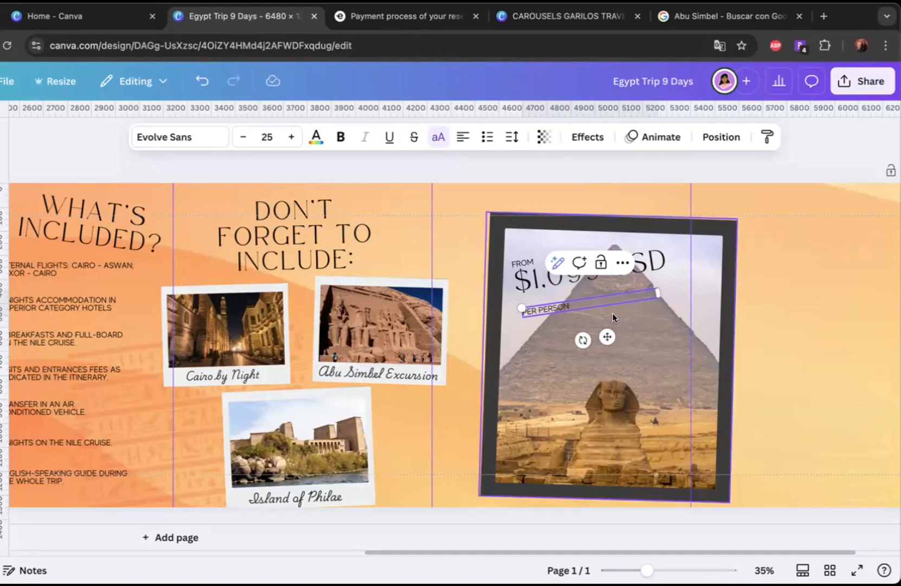
key(Escape)
drag(601, 297, 702, 266)
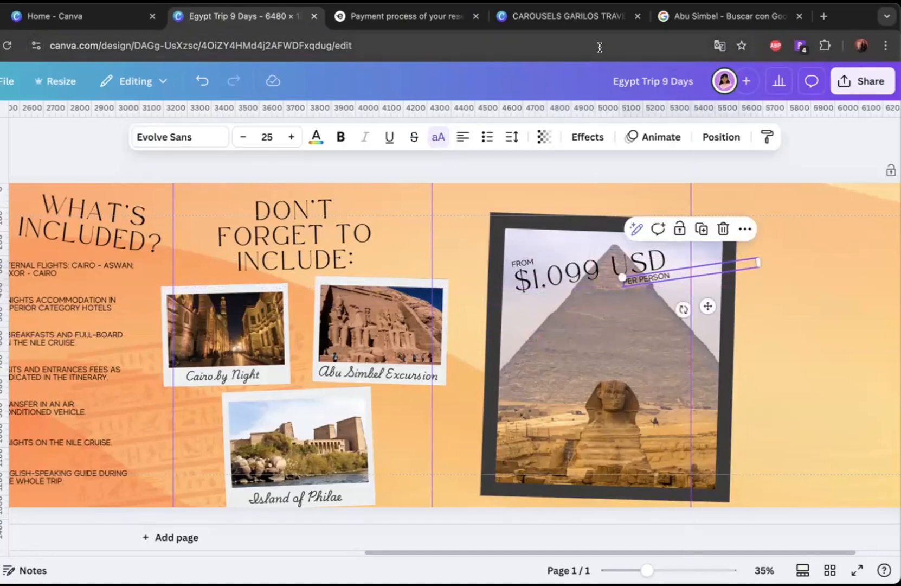
Step: Switch to the Exoticca booking page and examine how the trip price is calculated, including the number of adults and room type
key(ctrl+Tab)
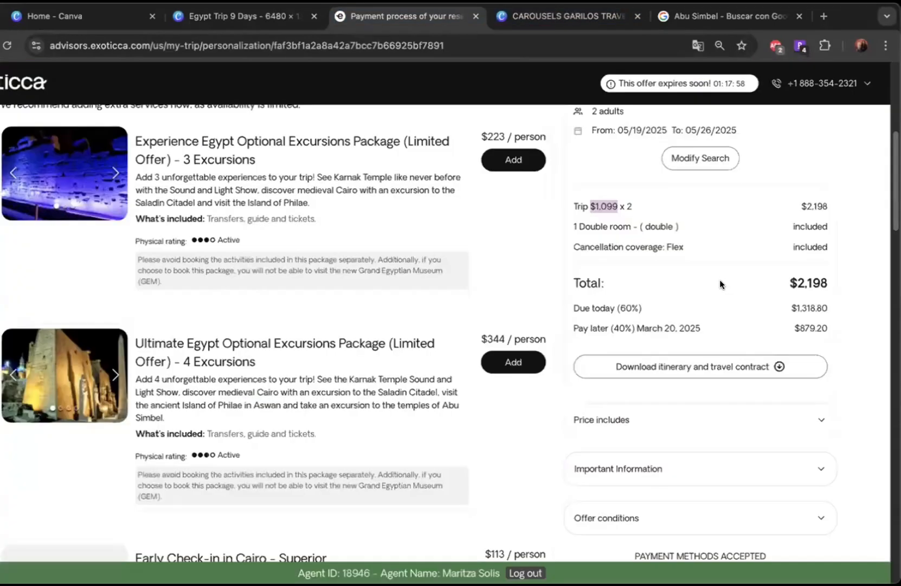
scroll(720, 279, up, 1)
drag(581, 245, 633, 243)
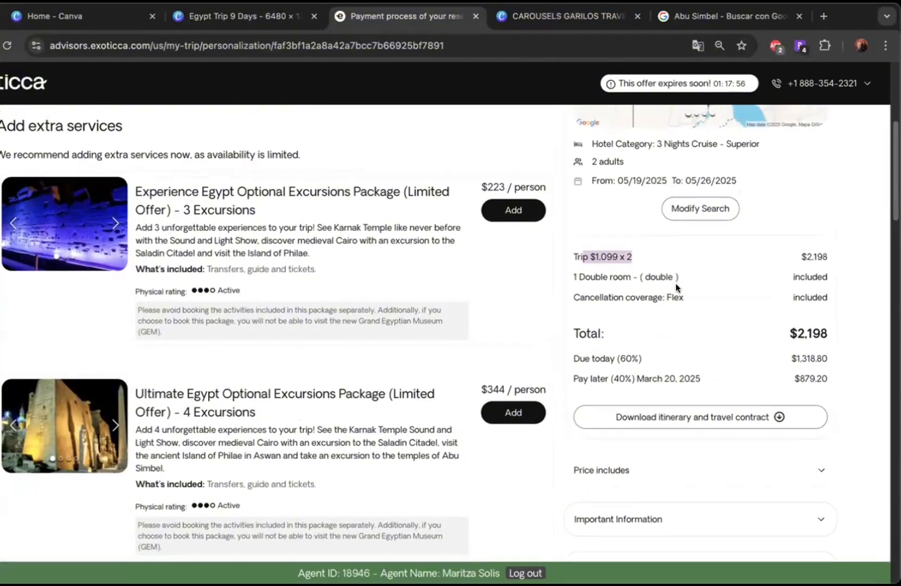
scroll(678, 285, down, 2)
scroll(678, 282, up, 8)
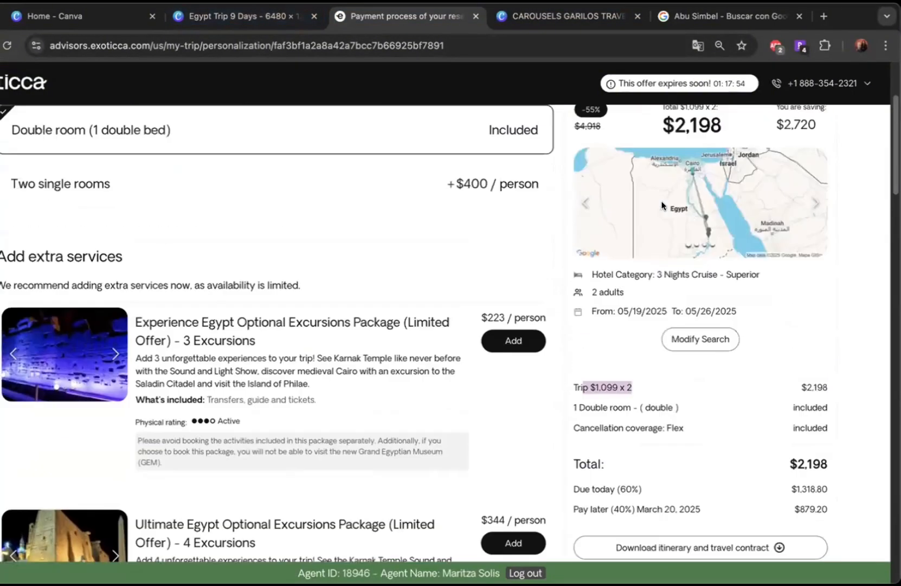
drag(662, 263, 732, 280)
drag(679, 260, 705, 260)
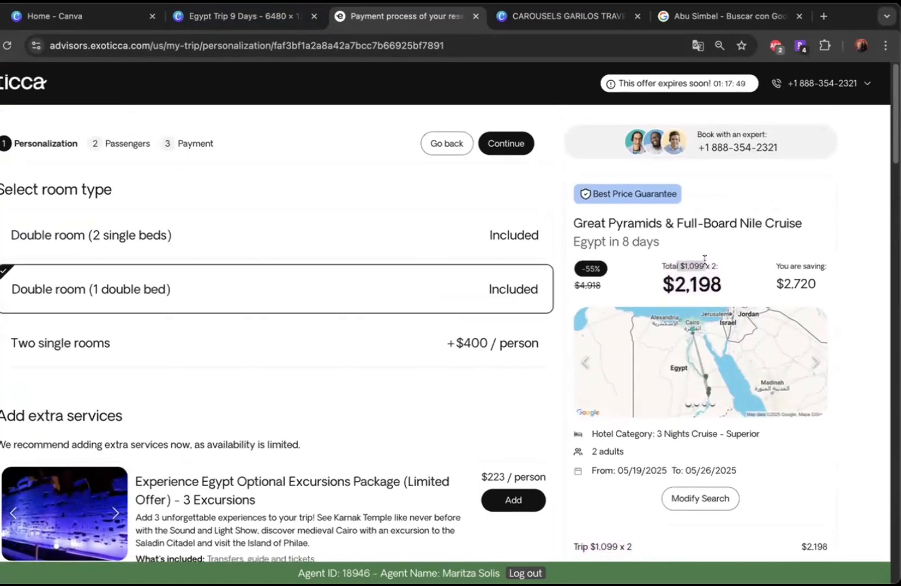
Step: Switch back to the Egypt Trip 9 Days design and extend the "PER PERSON" text with "(BASED ON 2 PEOPLE OCCUPANCY)"
click(244, 16)
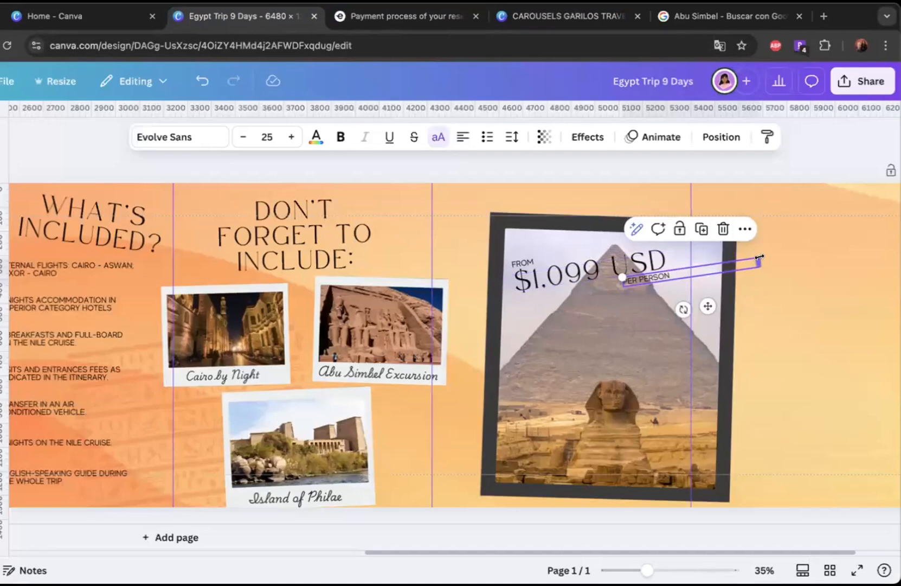
drag(757, 262, 592, 284)
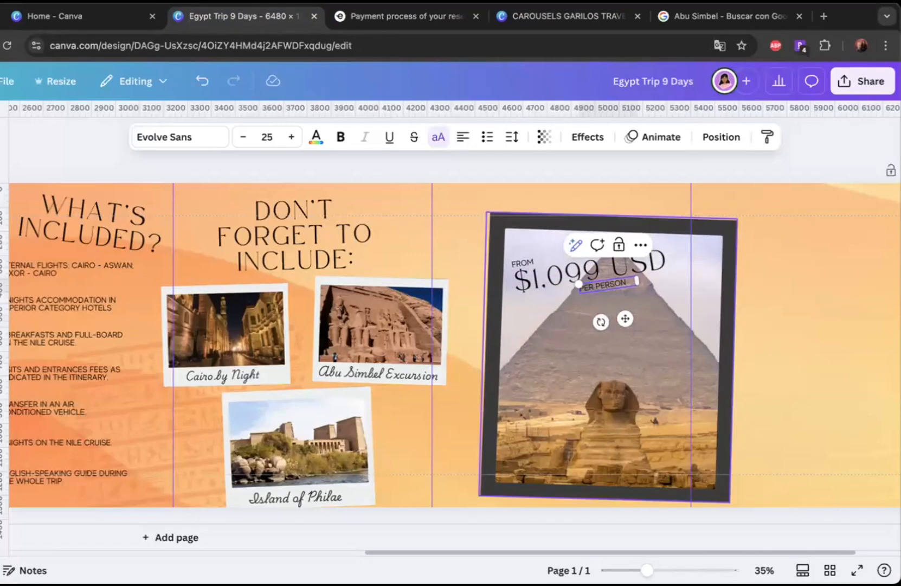
text((BA)
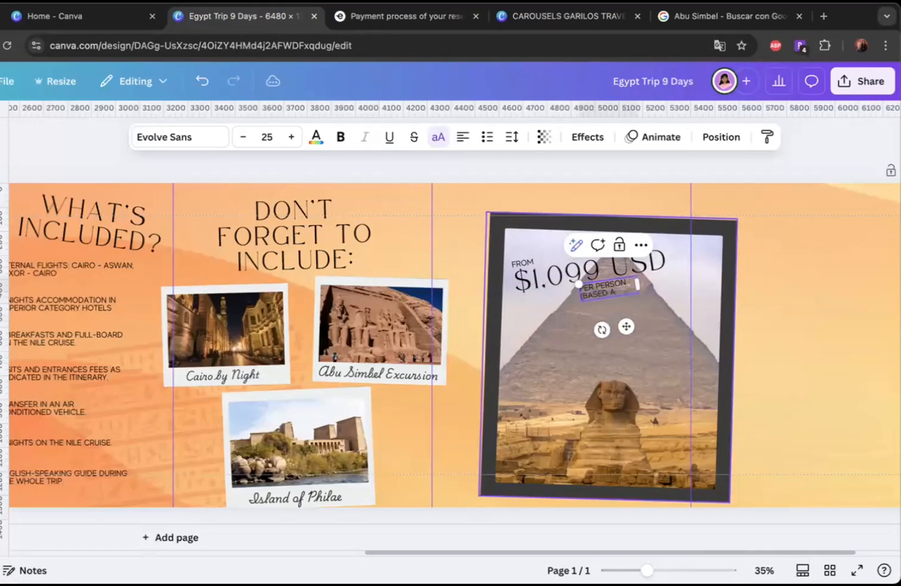
text(SED ON 2 PEOPLE OCCUPANCY)
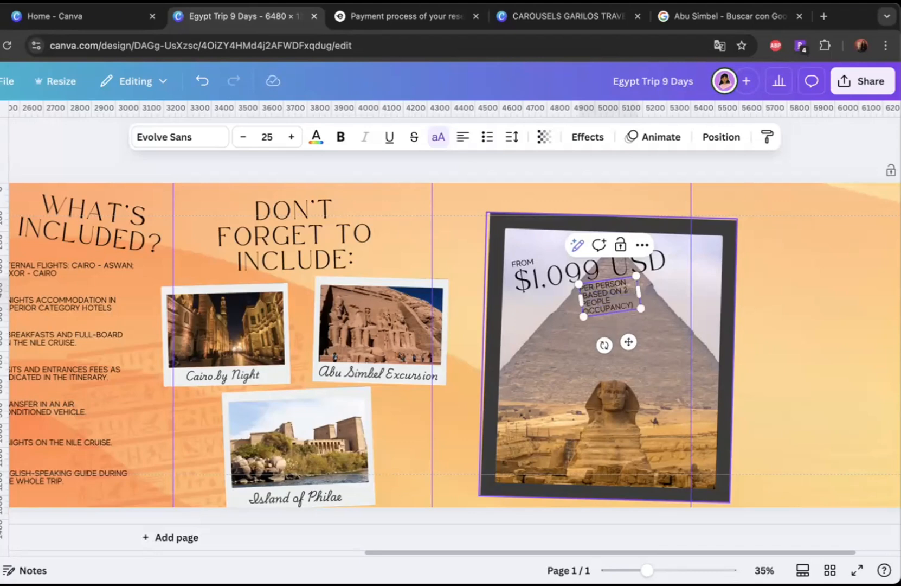
Step: Adjust the text box width so the occupancy note wraps onto two lines, with the second reading "2 PEOPLE OCCUPANCY)"
drag(690, 277, 651, 282)
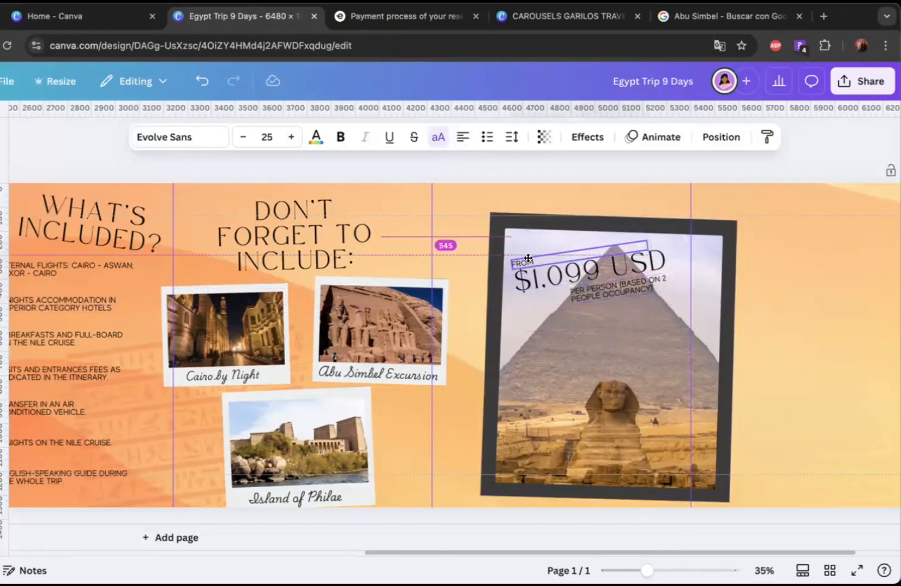
click(659, 329)
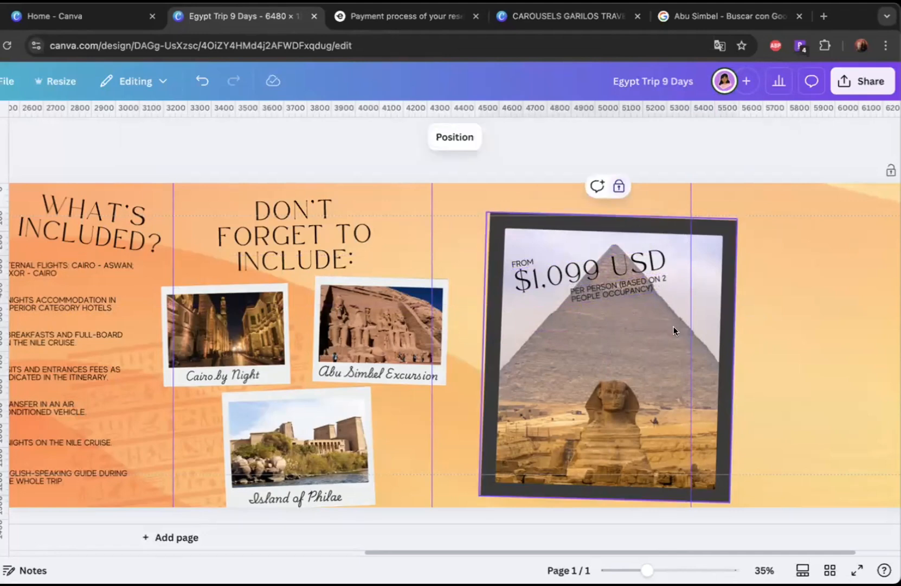
click(668, 277)
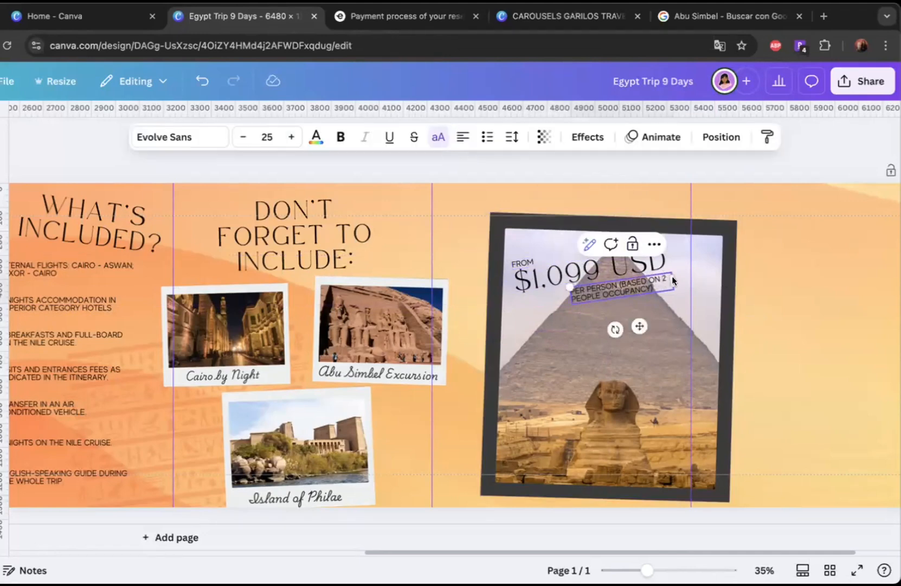
drag(683, 278, 671, 280)
click(730, 266)
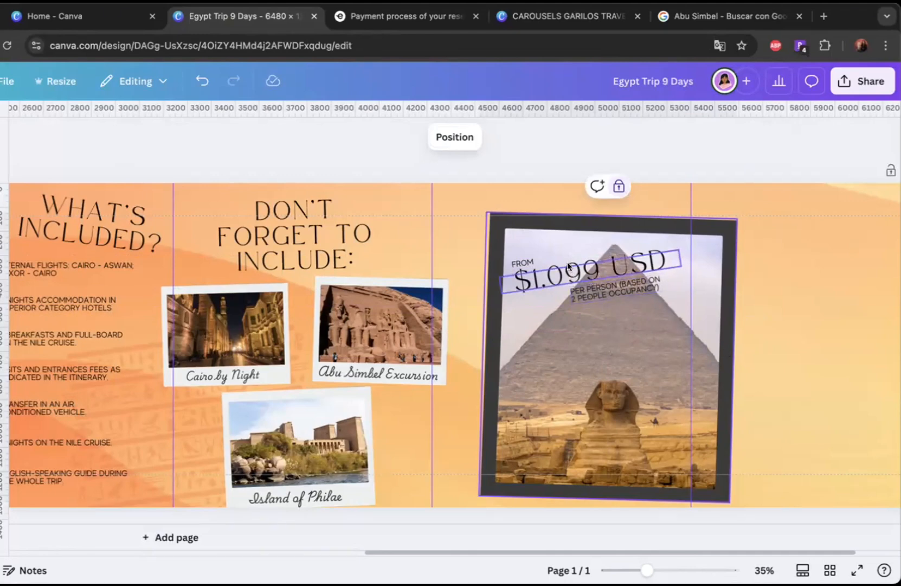
Step: Set the Lift effect's intensity on the "$1.099 USD" price to 18
click(587, 271)
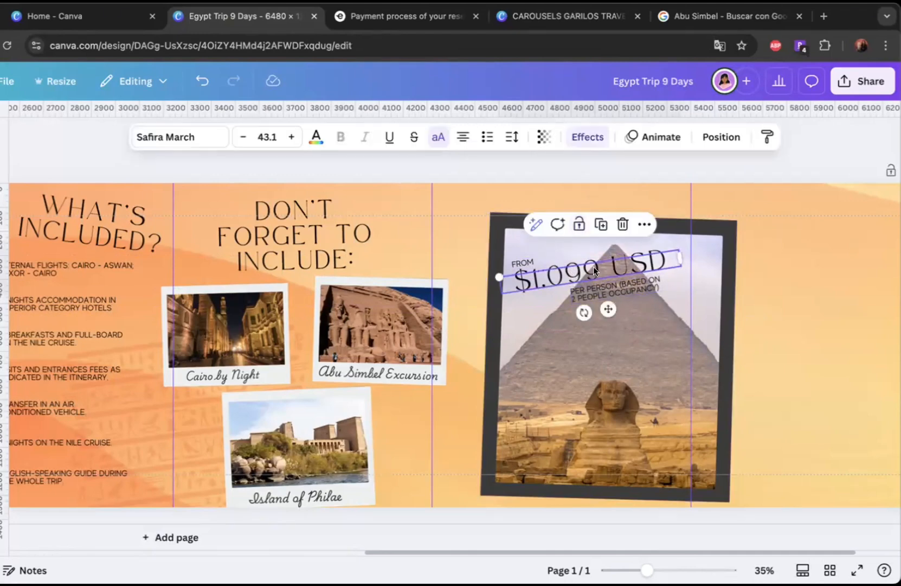
click(587, 137)
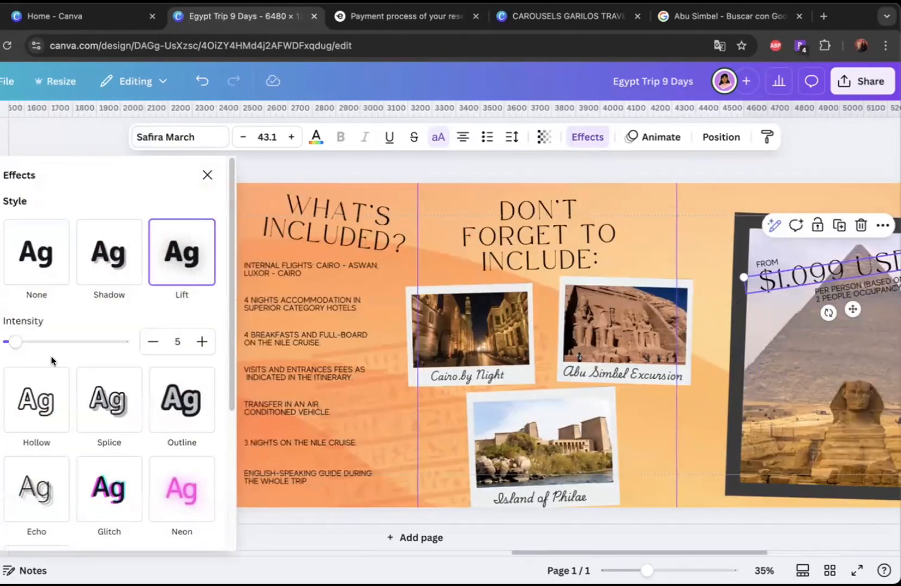
click(20, 342)
mouse_move(20, 343)
mouse_down()
mouse_move(43, 342)
mouse_move(22, 342)
mouse_up()
Step: Try the Neon effect at intensity 100 on the price text, and undo it
click(172, 485)
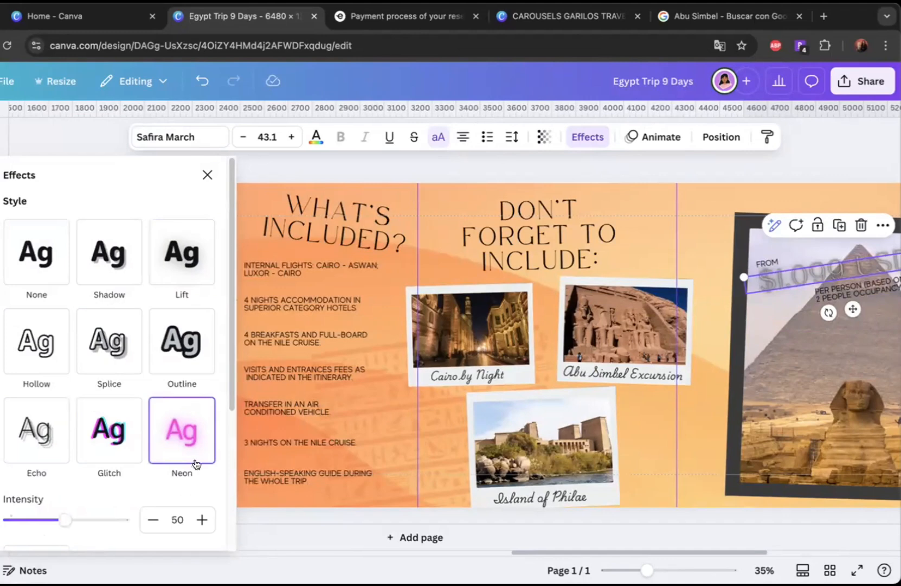
scroll(193, 461, down, 4)
scroll(173, 456, up, 3)
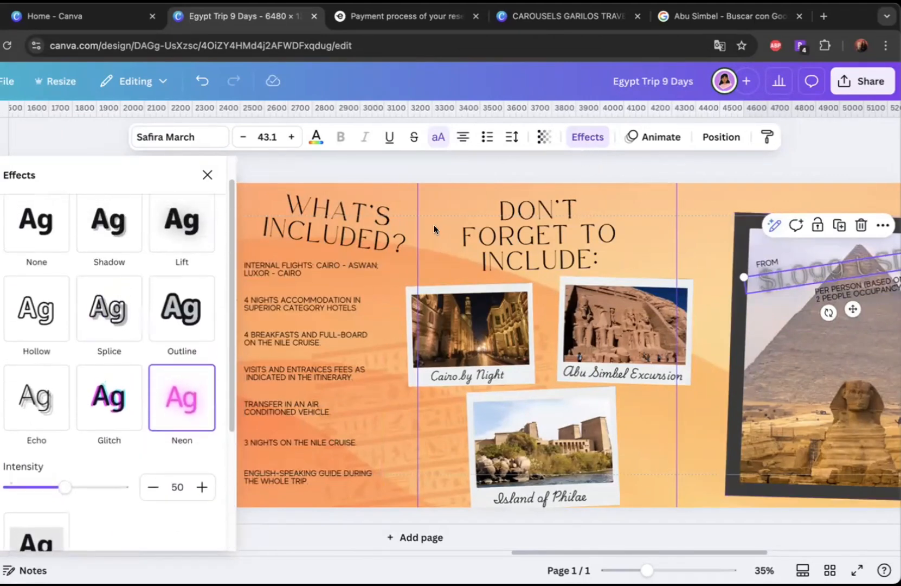
scroll(154, 430, down, 3)
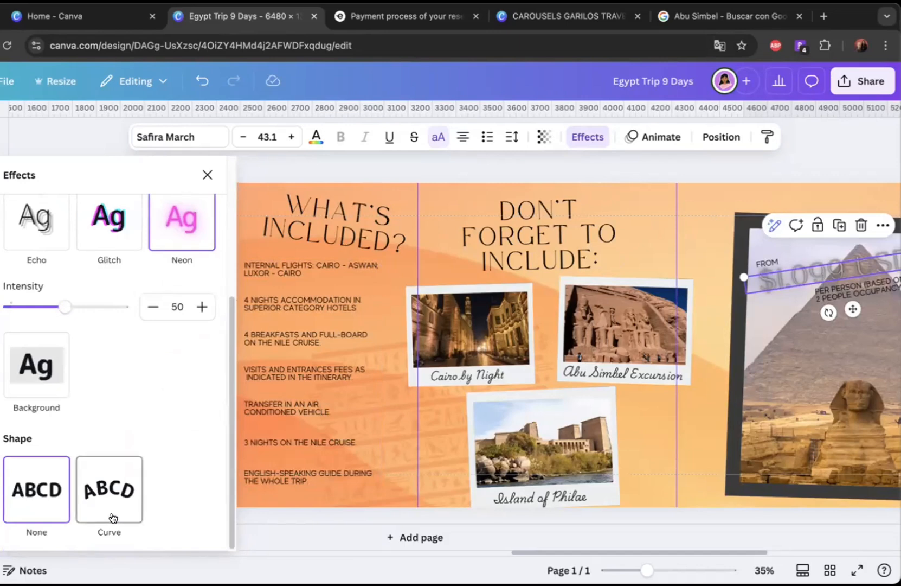
drag(64, 307, 145, 321)
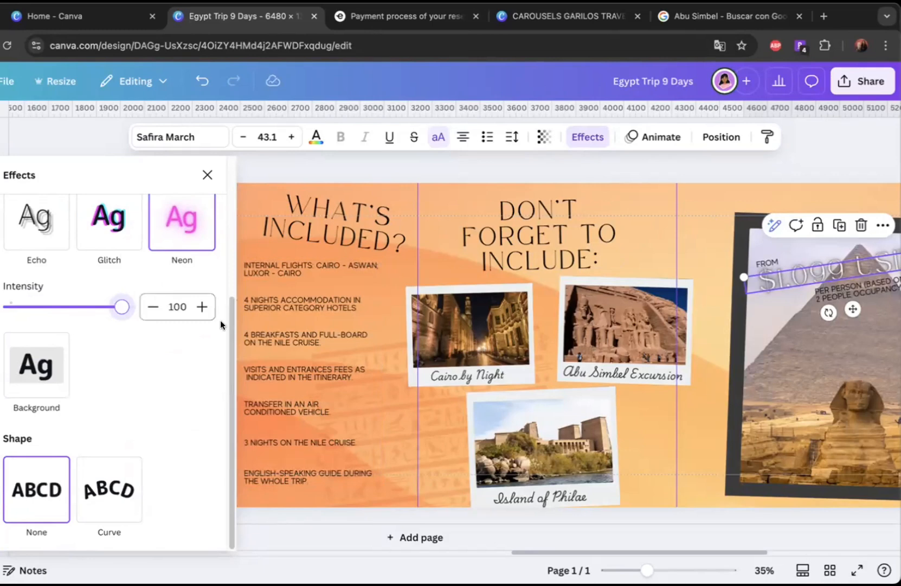
scroll(711, 399, right, 5)
click(704, 414)
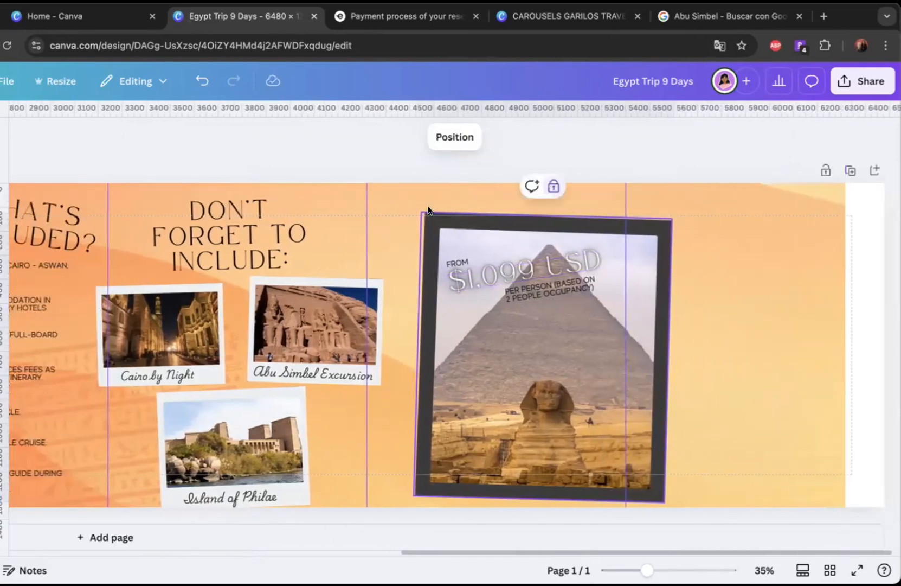
click(206, 88)
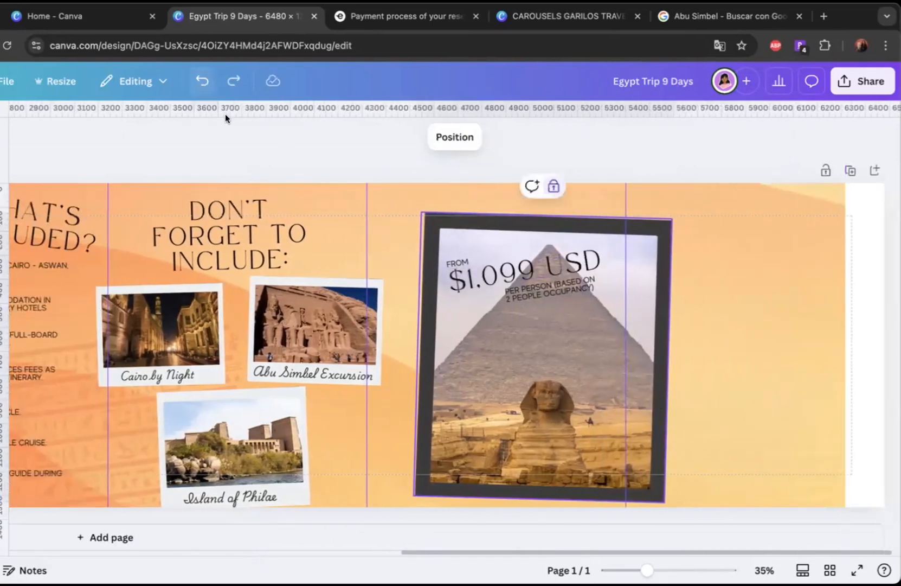
Step: Try the Outline and Glitch effects on the price text, undoing each one
click(537, 269)
click(588, 137)
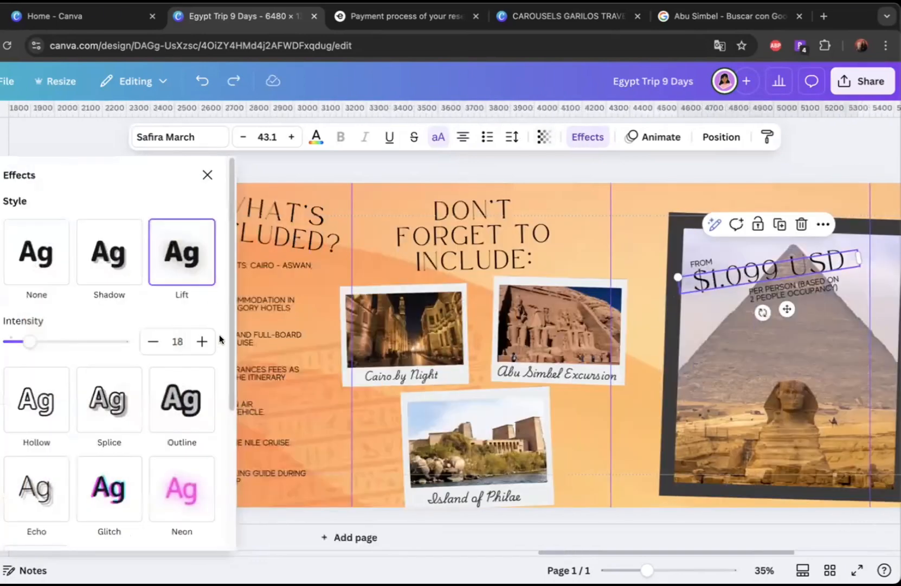
click(187, 399)
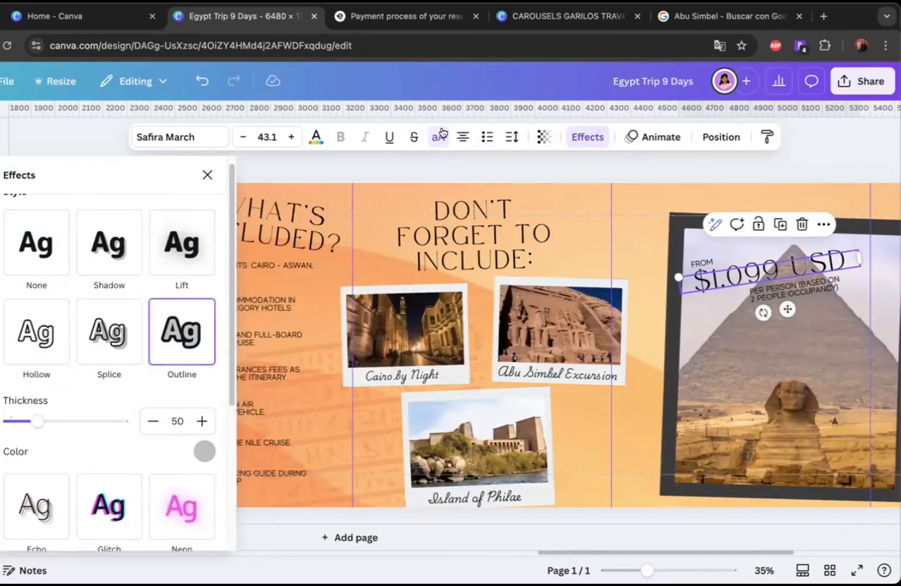
click(202, 80)
scroll(124, 459, down, 1)
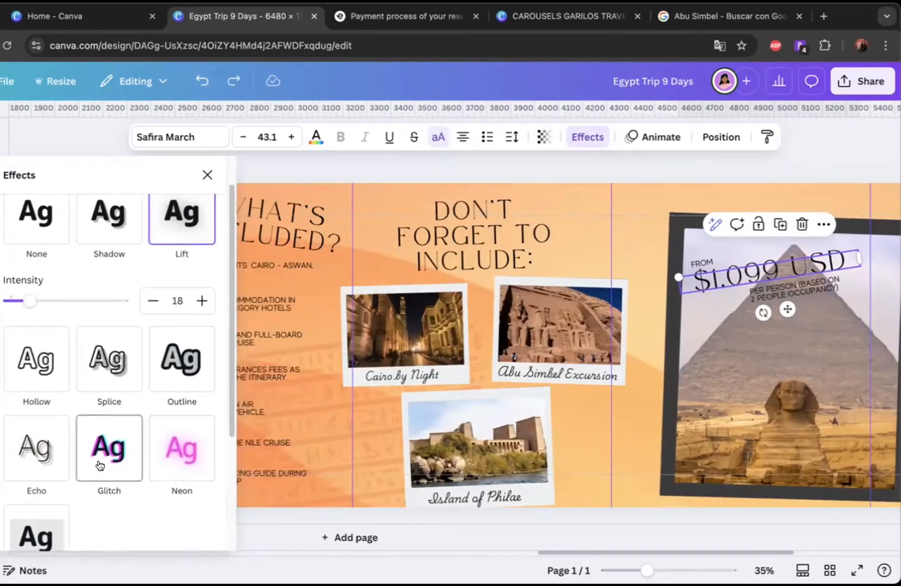
click(107, 452)
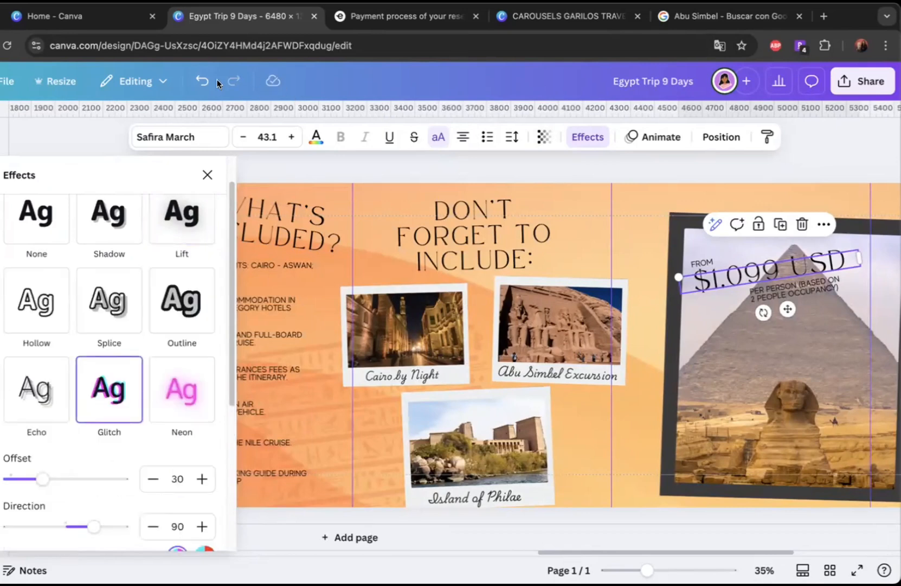
click(202, 81)
Step: Raise the intensity of the Lift effect on the price text and deselect it
drag(33, 300, 56, 300)
click(555, 362)
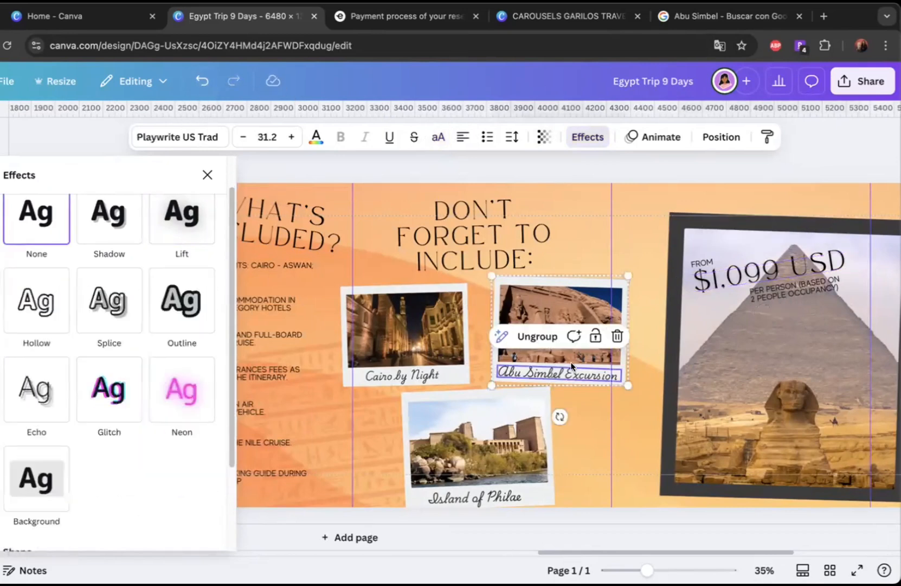
scroll(592, 363, right, 5)
click(561, 295)
click(651, 278)
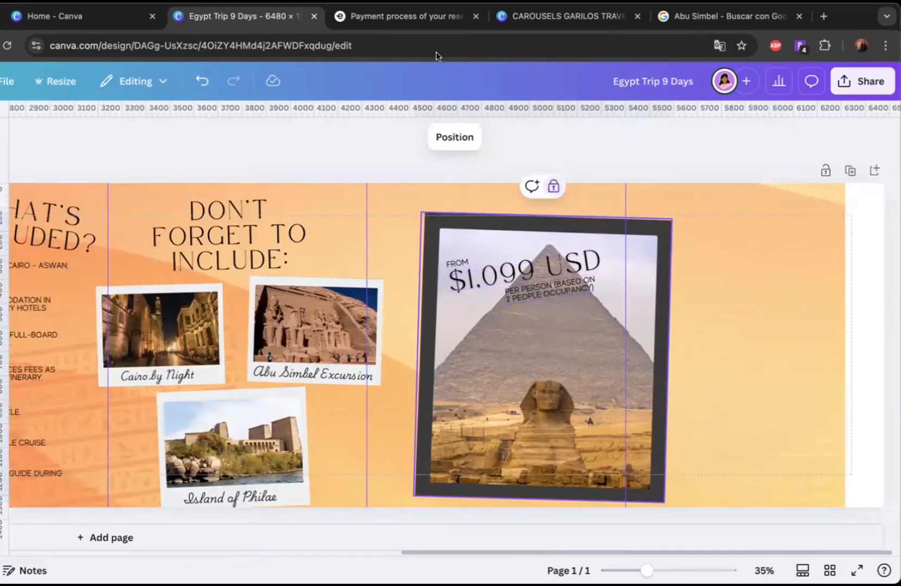
Step: Switch to the CAROUSELS GARILOS TRAVEL design, examine the text of its Viaje Grupal carousel, and review the Egypt carousel slides against it
click(515, 18)
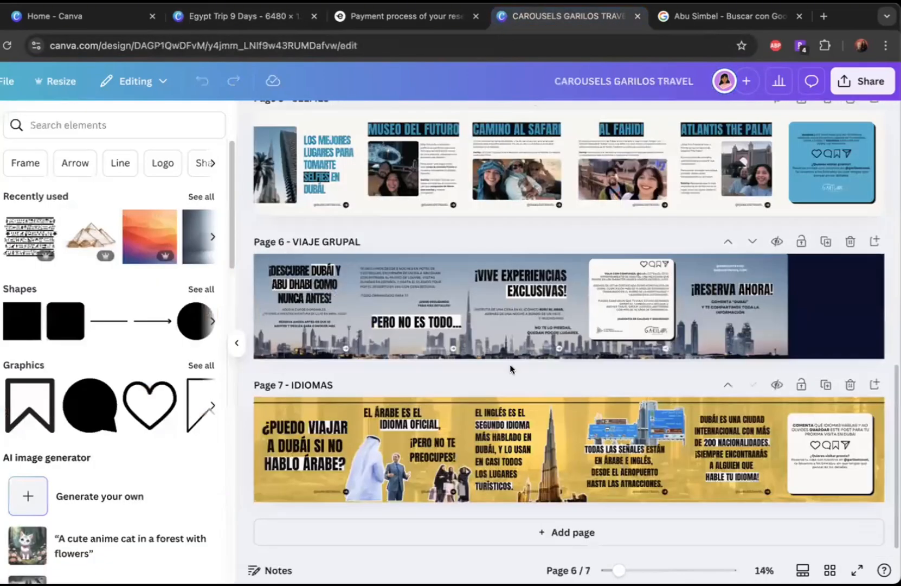
scroll(334, 351, up, 3)
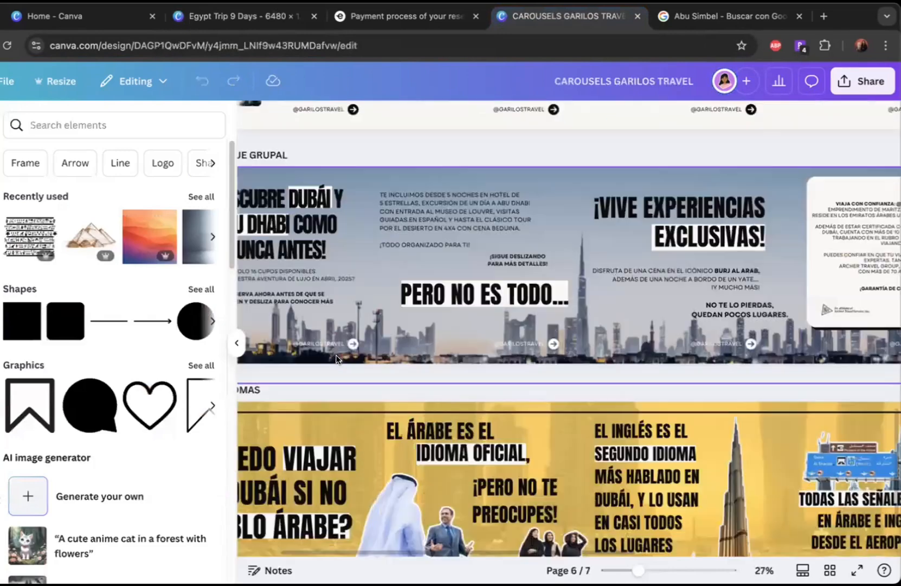
scroll(342, 362, up, 2)
scroll(340, 363, left, 2)
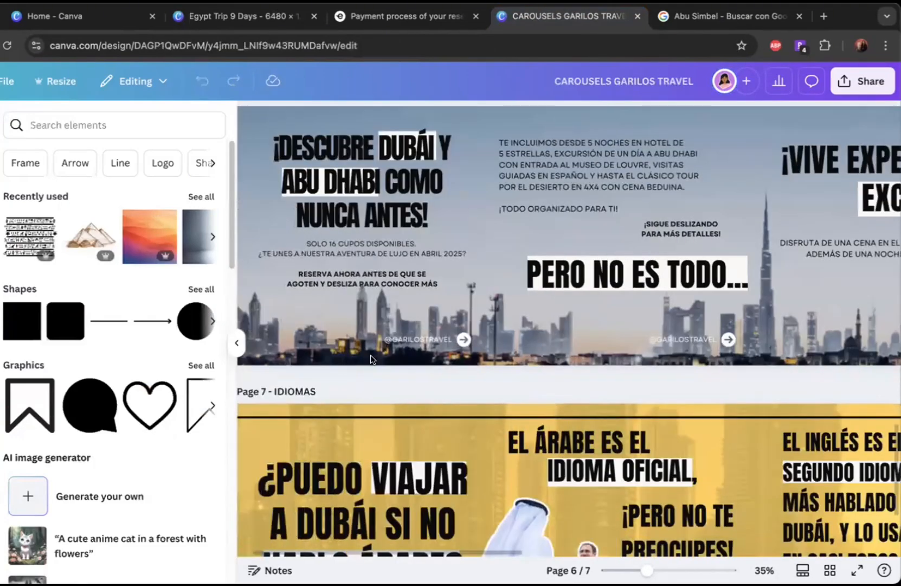
scroll(383, 354, down, 1)
click(388, 13)
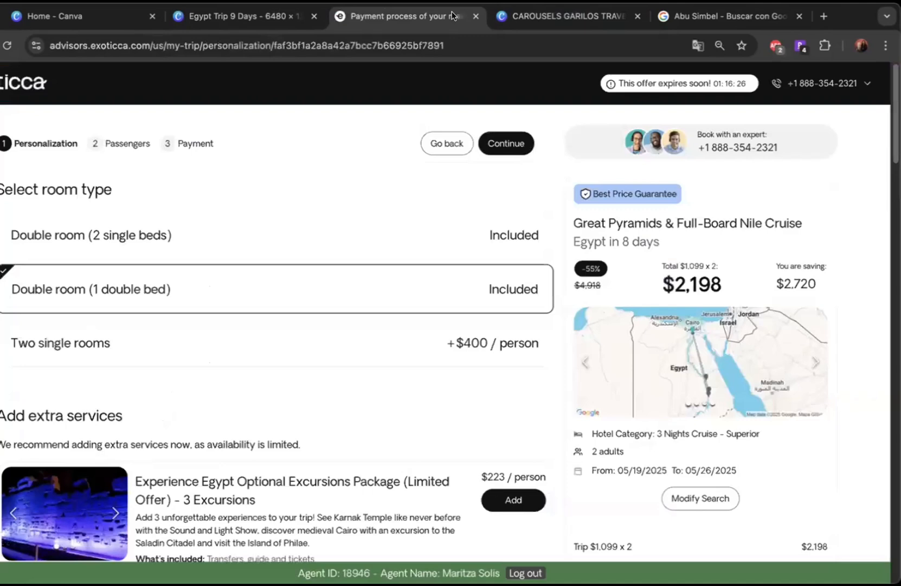
click(529, 22)
click(279, 20)
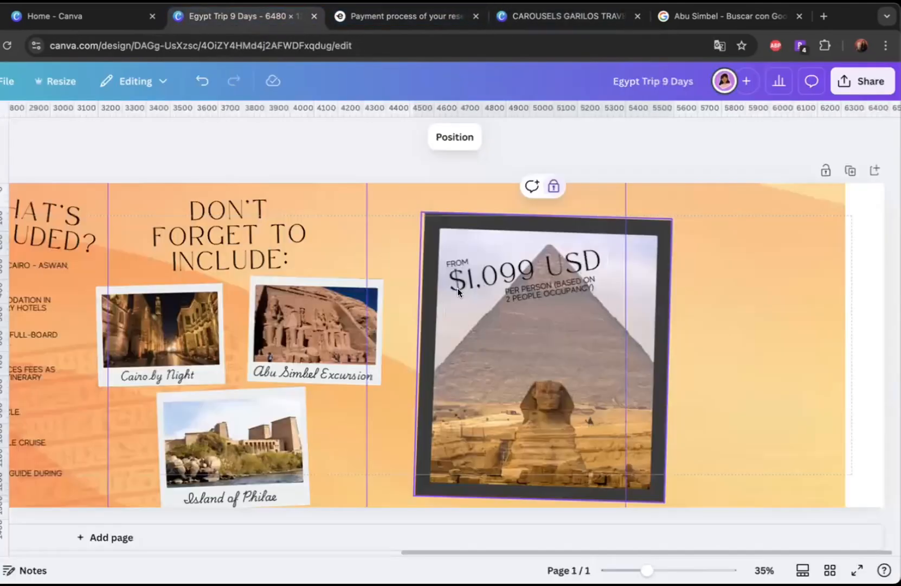
scroll(457, 288, left, 2)
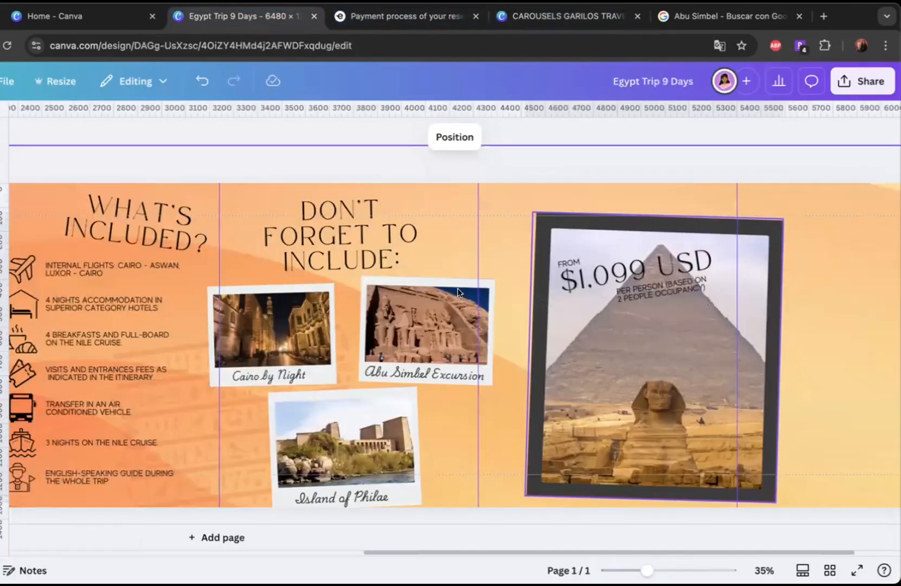
scroll(458, 288, left, 3)
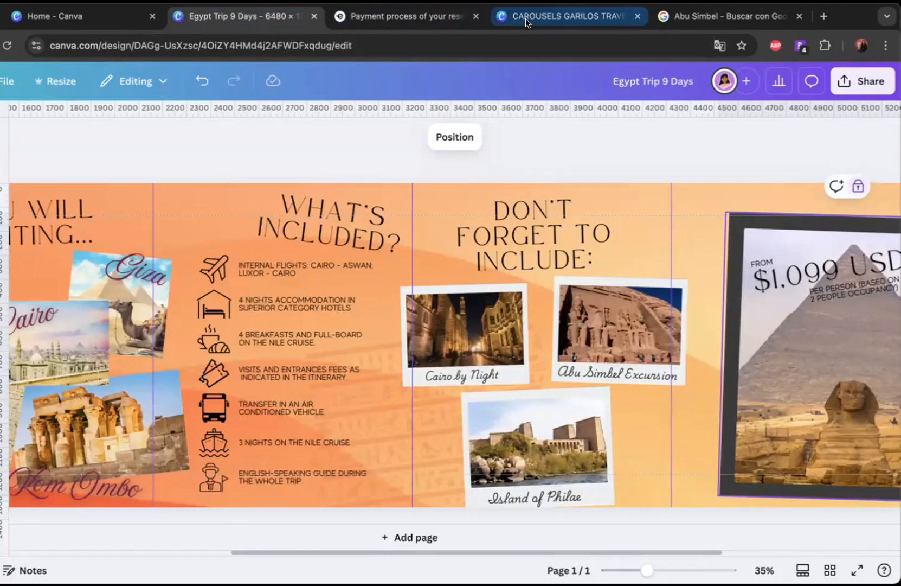
Step: Switch to the Canva home page, close the design creation dialog, and search for "travel package"
click(45, 17)
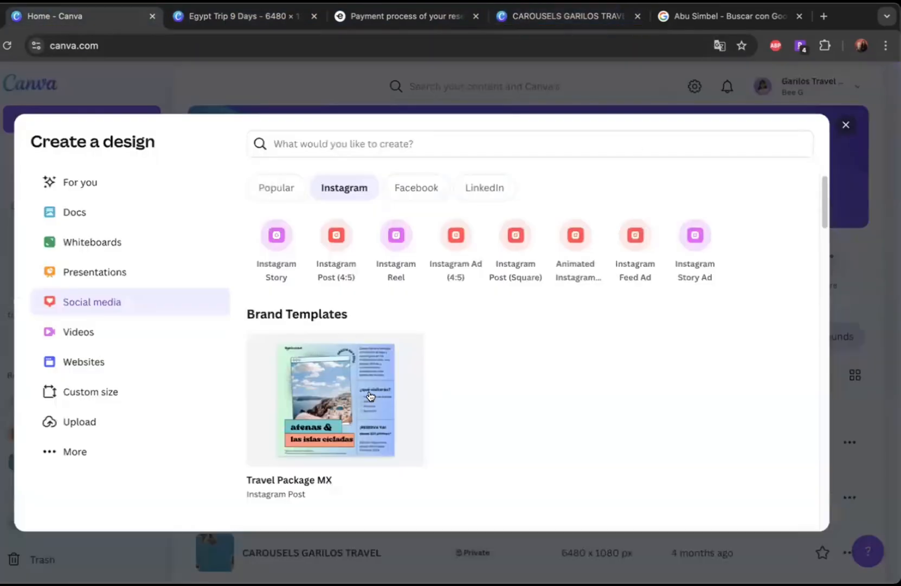
scroll(369, 407, down, 2)
scroll(329, 428, down, 5)
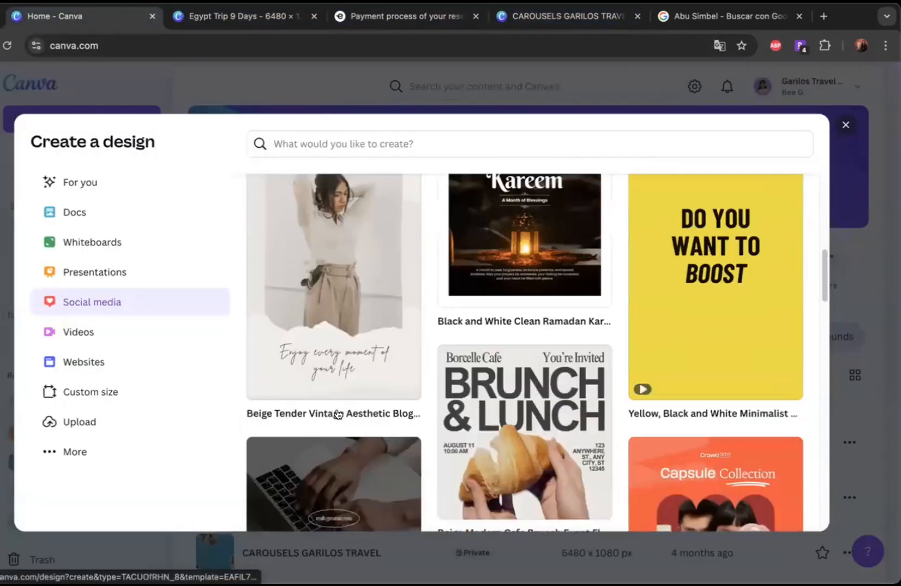
scroll(252, 188, up, 7)
click(403, 87)
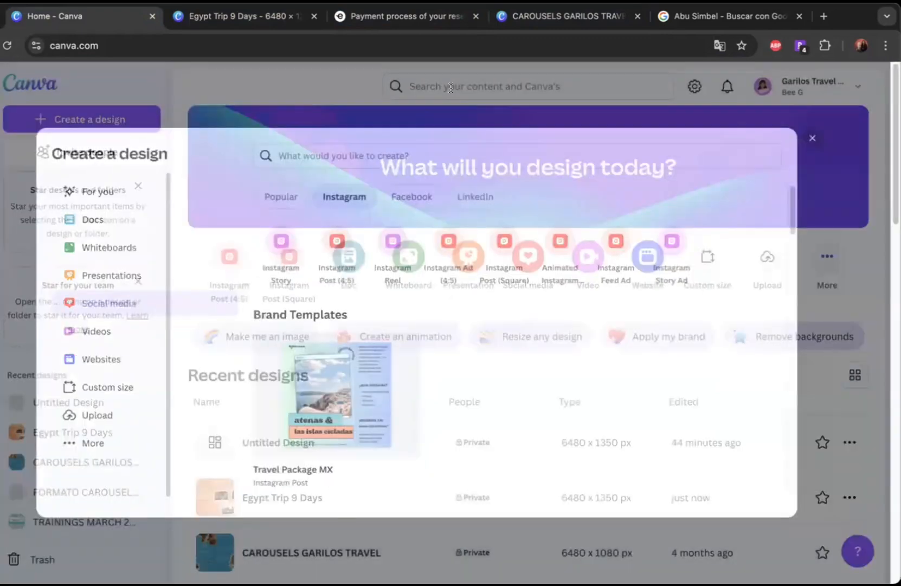
click(412, 86)
text(travel pac)
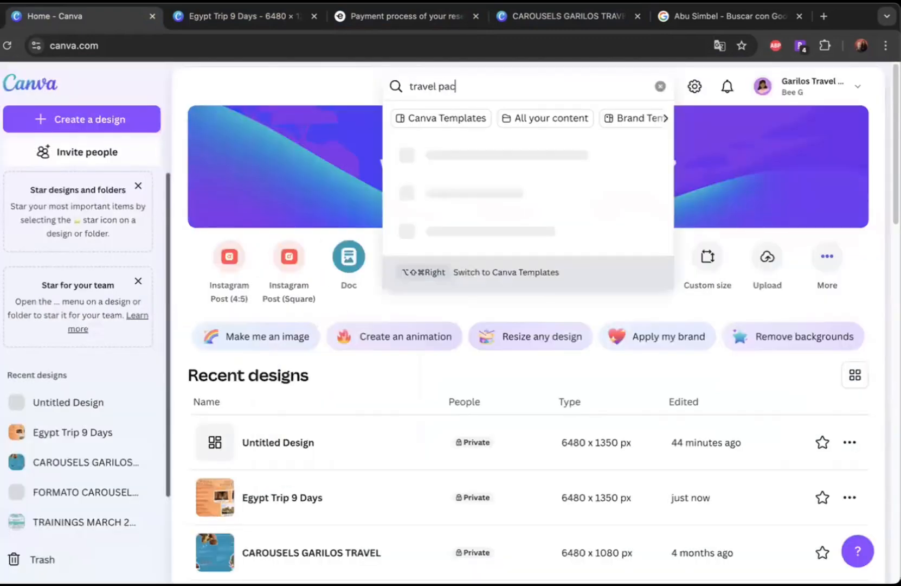
text(kage)
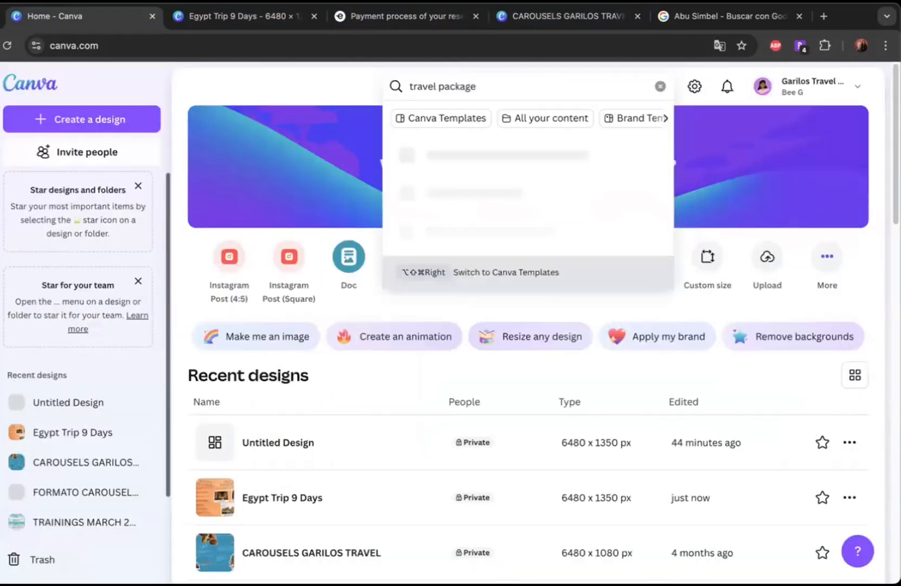
key(Return)
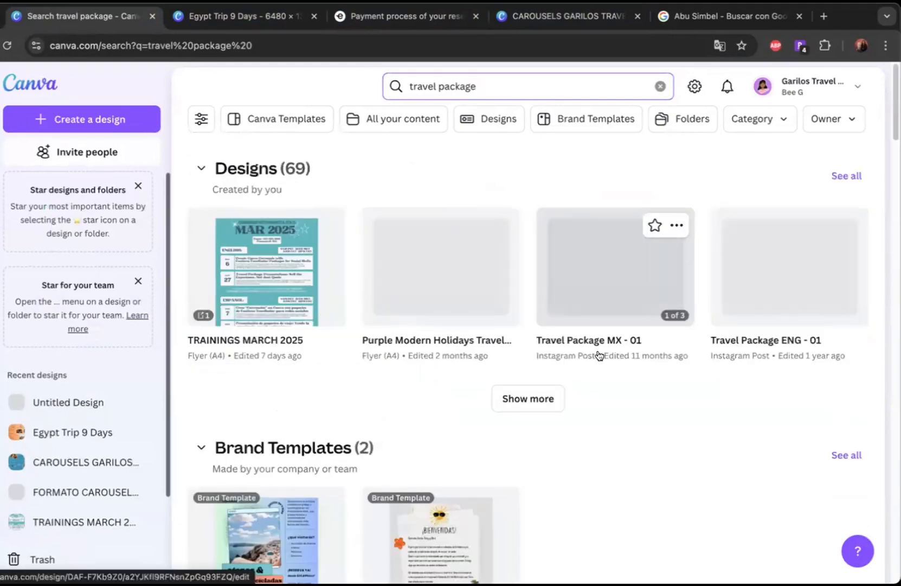
Step: Open the Travel Package ENG - 01 design from the search results and close the Abu Simbel image search page
scroll(598, 356, down, 3)
scroll(585, 405, down, 4)
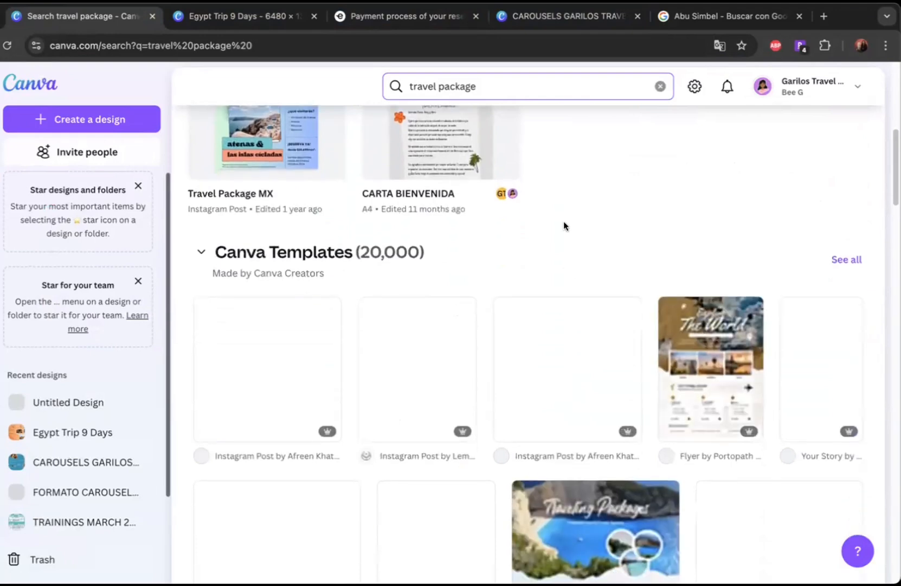
scroll(564, 225, up, 6)
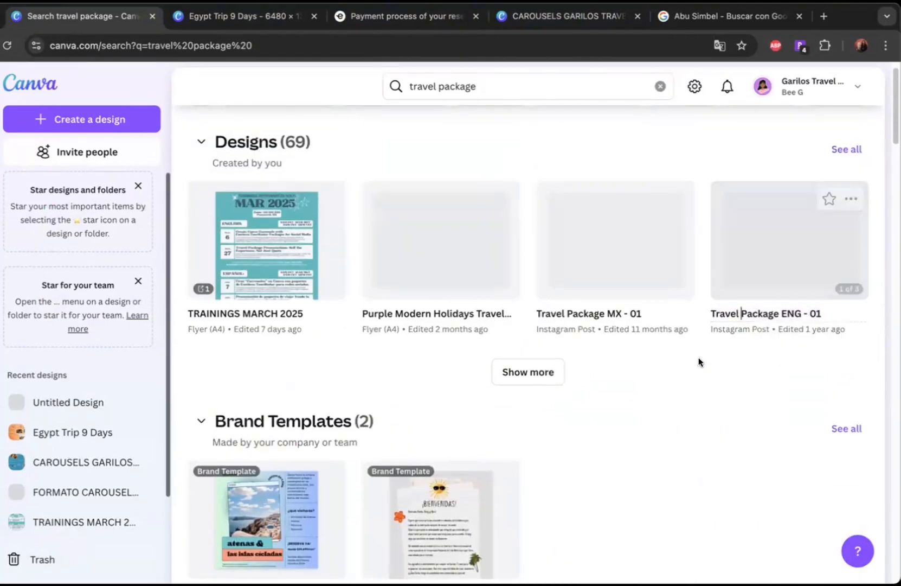
click(768, 251)
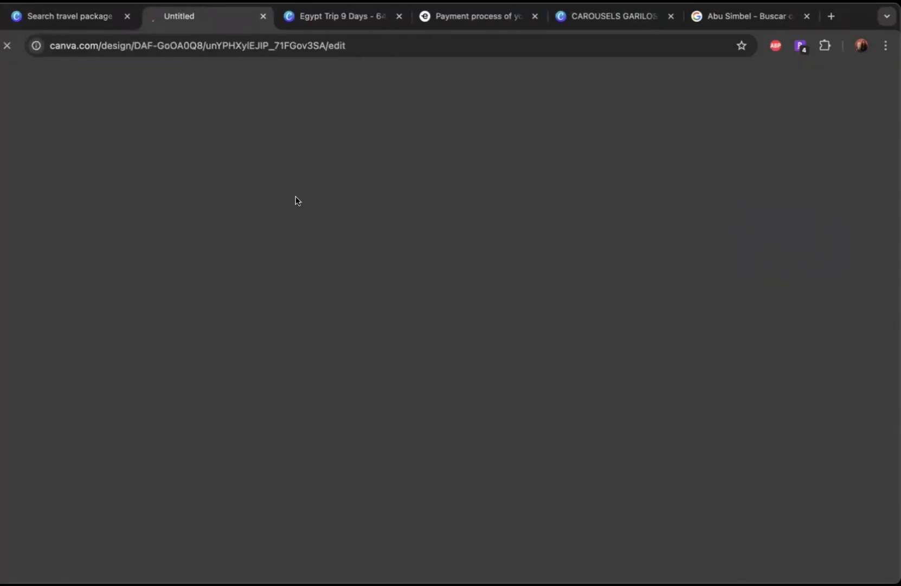
click(345, 16)
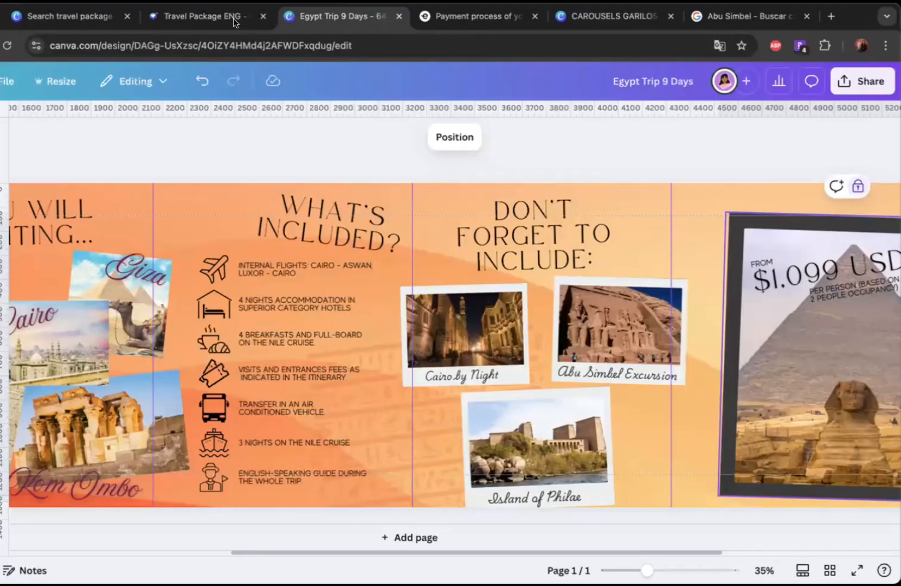
click(202, 17)
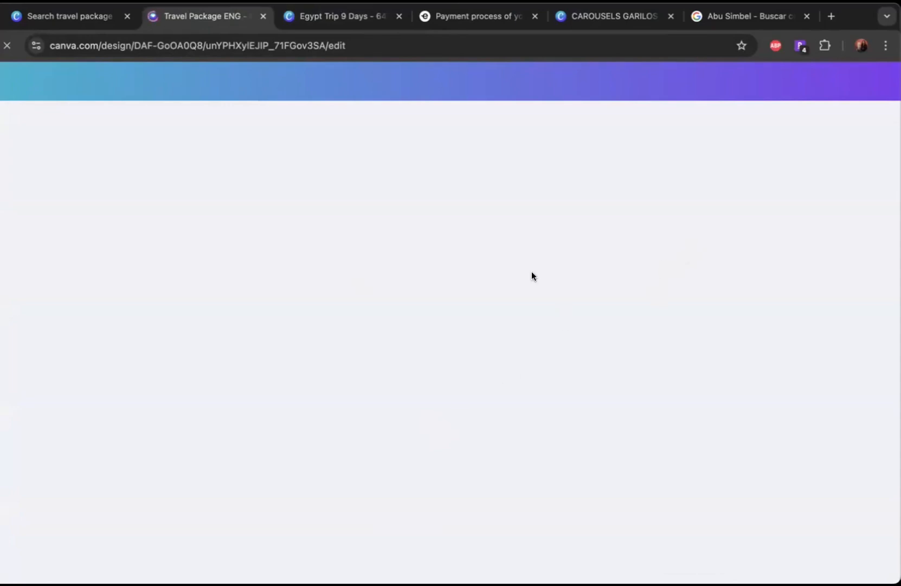
click(807, 16)
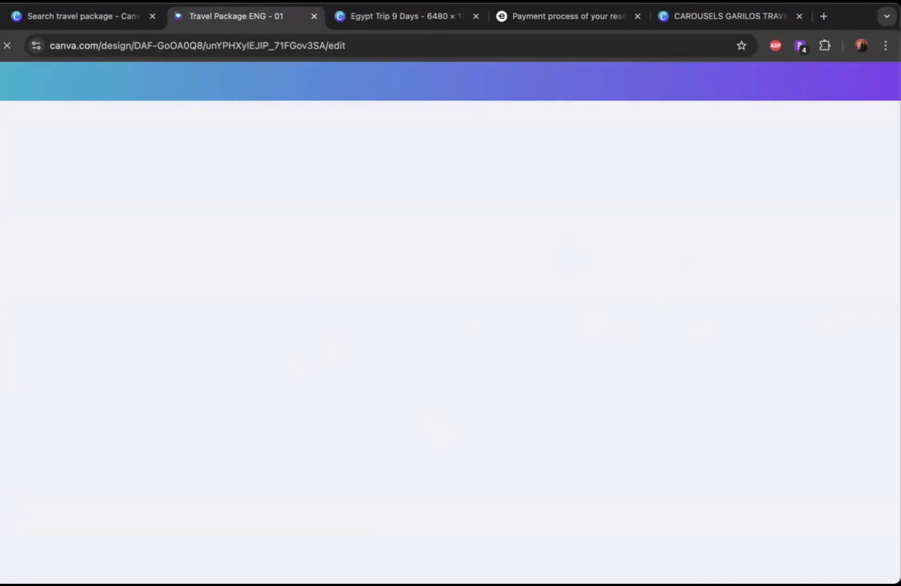
Step: Open the Pixabay website in a new browser tab
click(821, 19)
text(p)
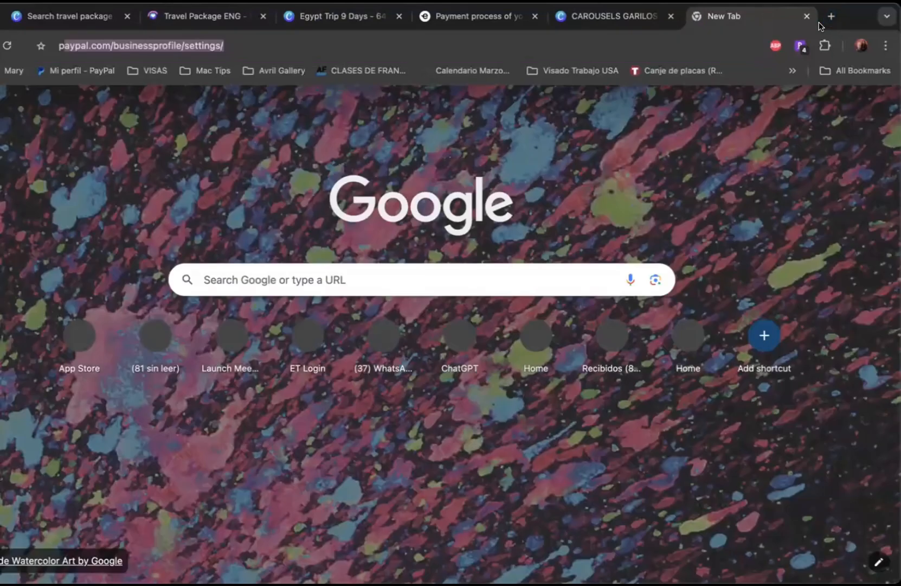
text(ik)
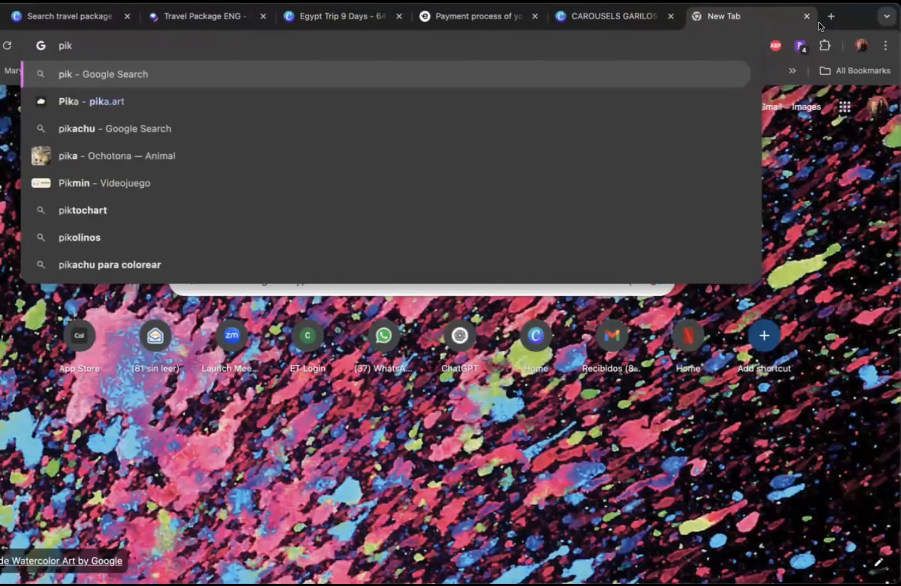
text(xa)
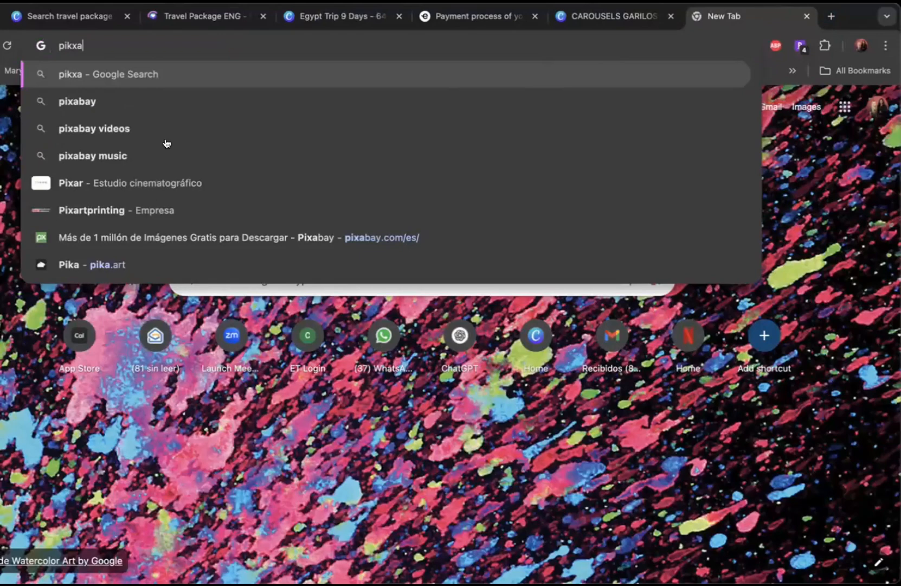
key(Down)
key(Return)
click(228, 188)
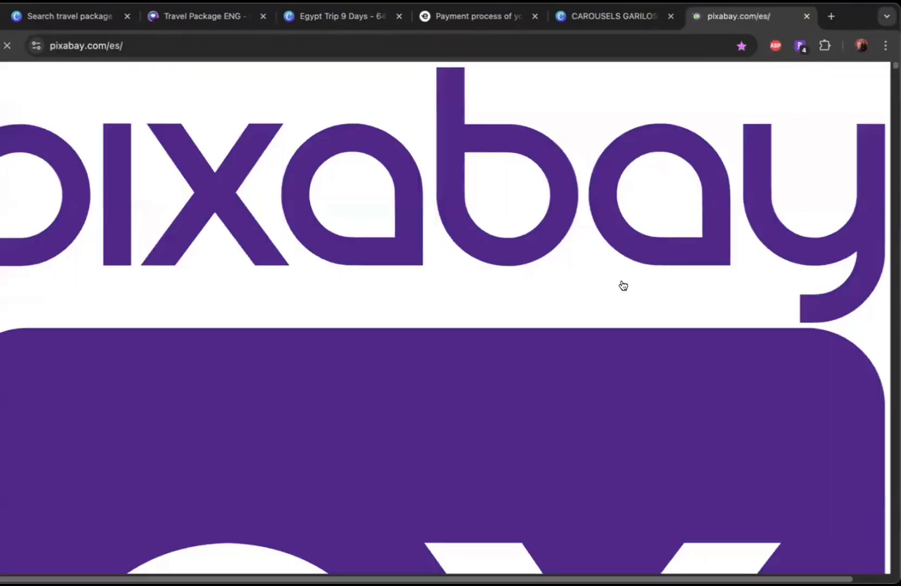
Step: Look over the Pixabay home page and close it
scroll(665, 252, down, 15)
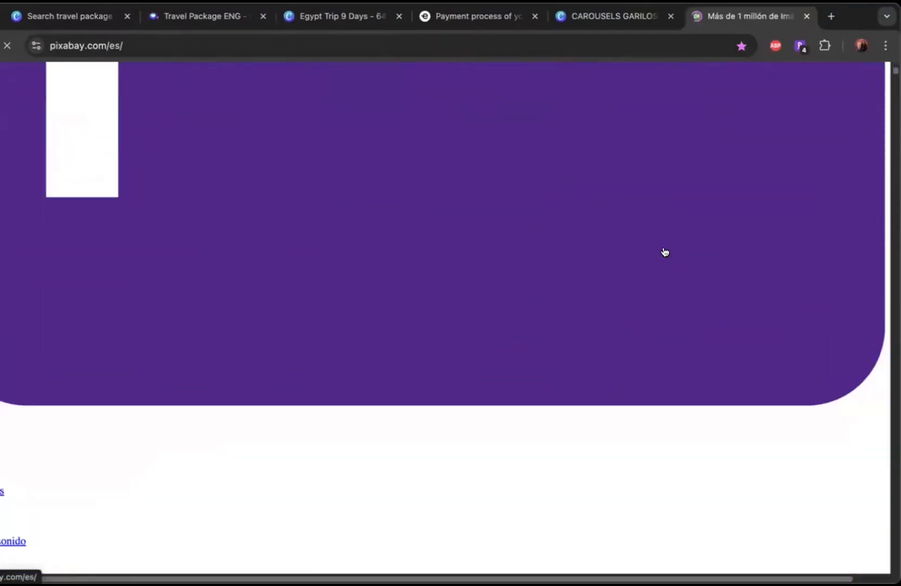
scroll(317, 238, up, 15)
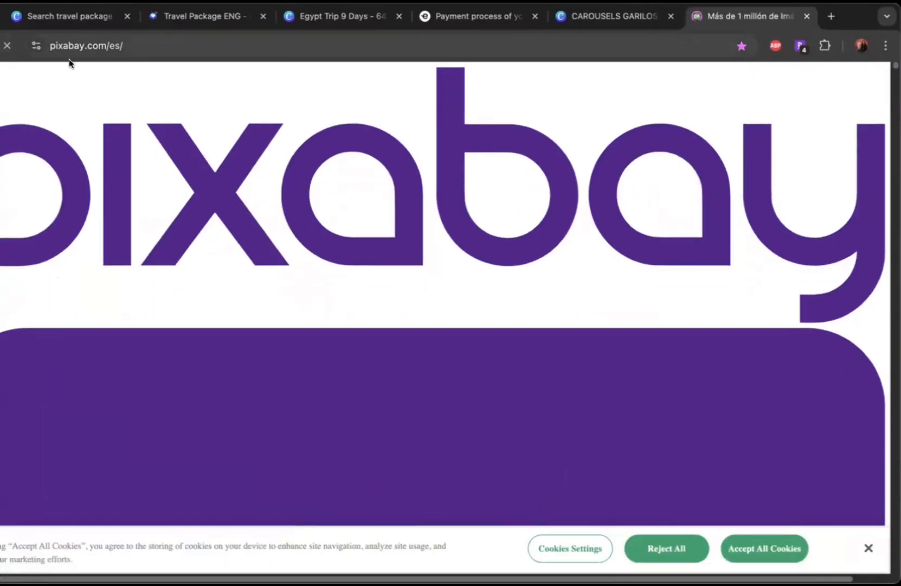
click(155, 46)
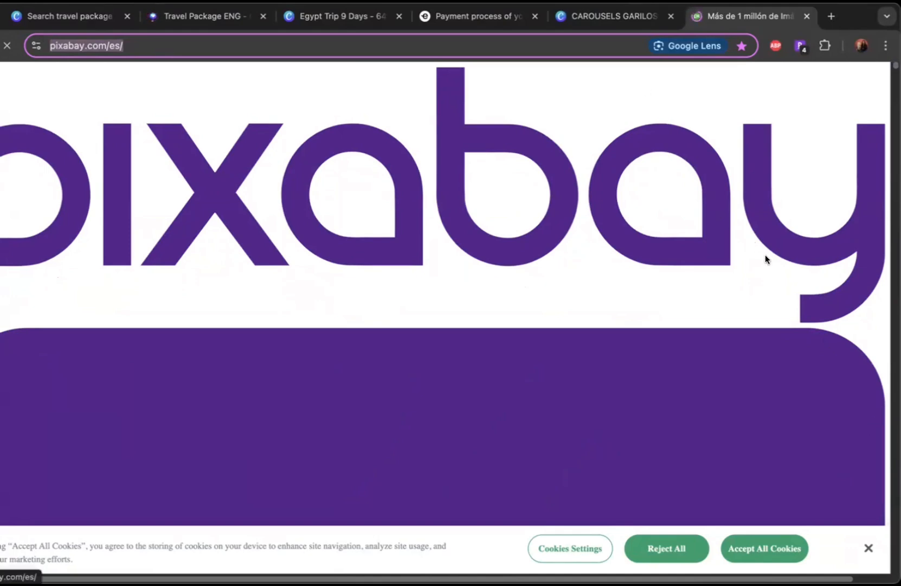
scroll(766, 255, down, 1)
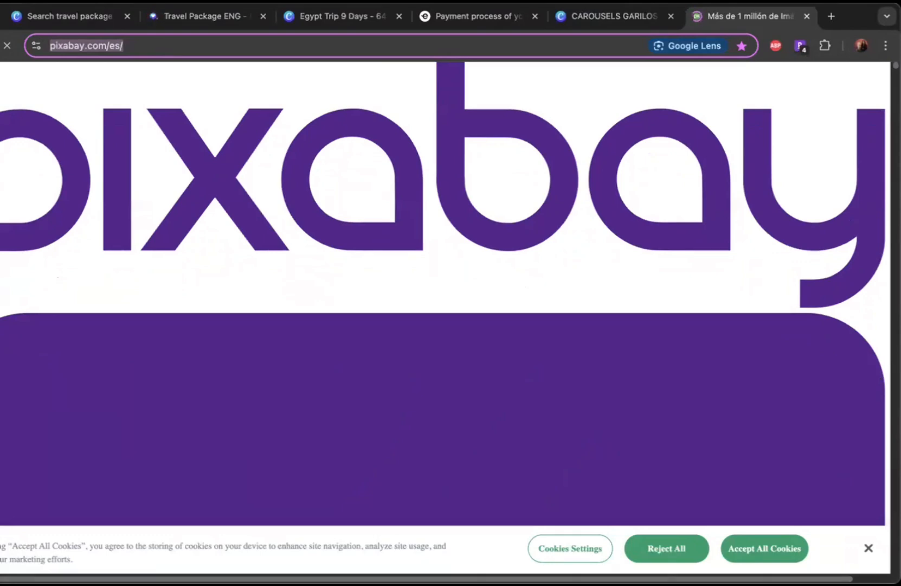
click(807, 17)
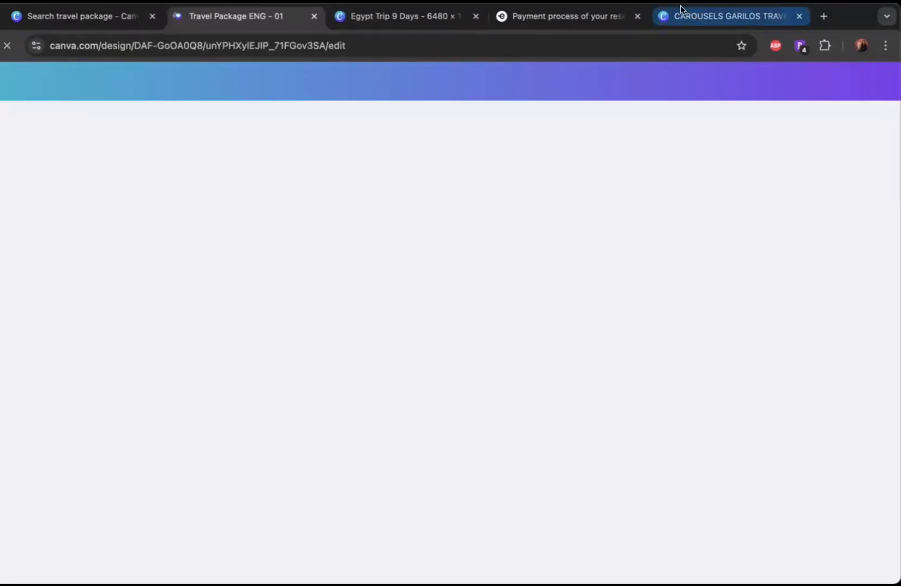
Step: Switch to the Exoticca booking page, look over its room and extra service options, and return to the tour's main page
click(599, 20)
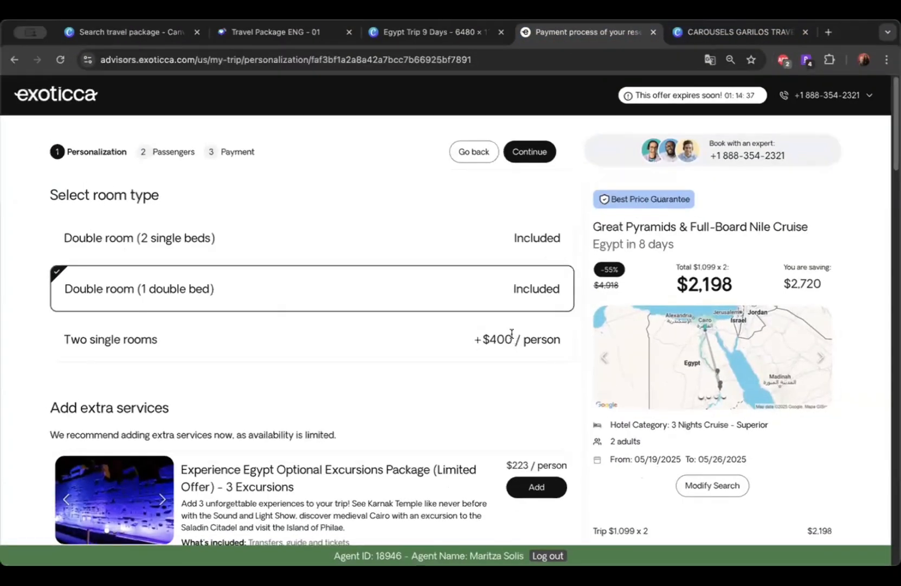
scroll(488, 341, down, 5)
scroll(512, 338, down, 5)
scroll(325, 244, up, 10)
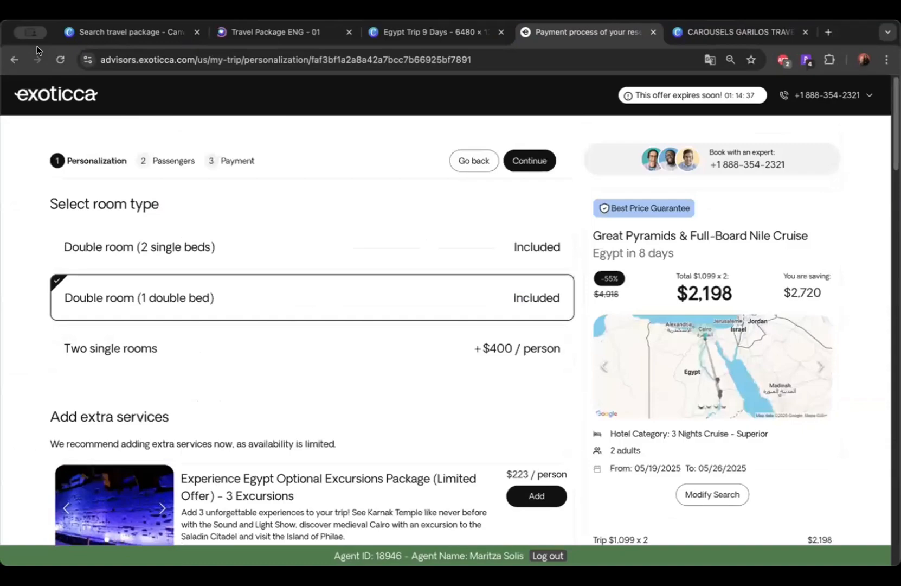
click(19, 64)
Step: Examine the Egypt tour page's activities and price inclusions, ending at the calendar of departure dates
scroll(451, 315, down, 20)
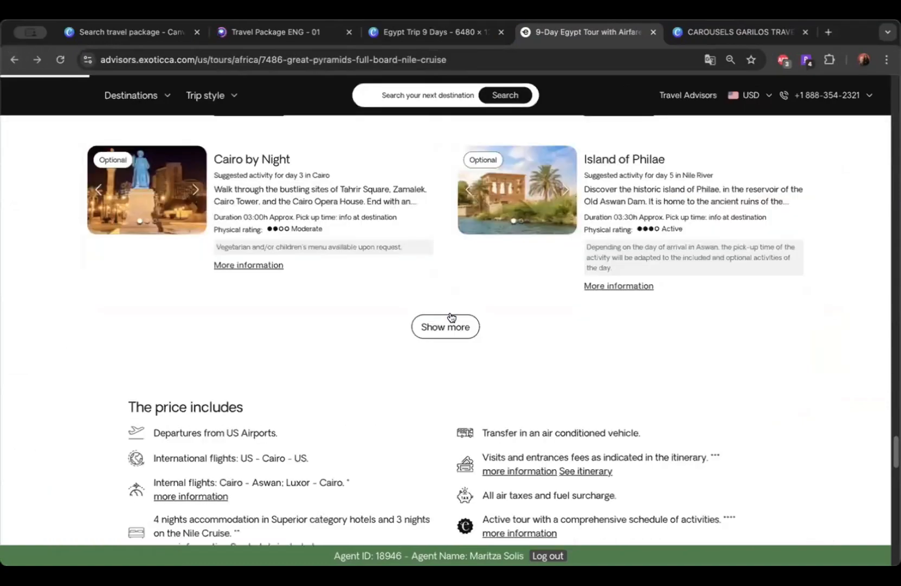
scroll(450, 312, down, 10)
scroll(449, 311, up, 20)
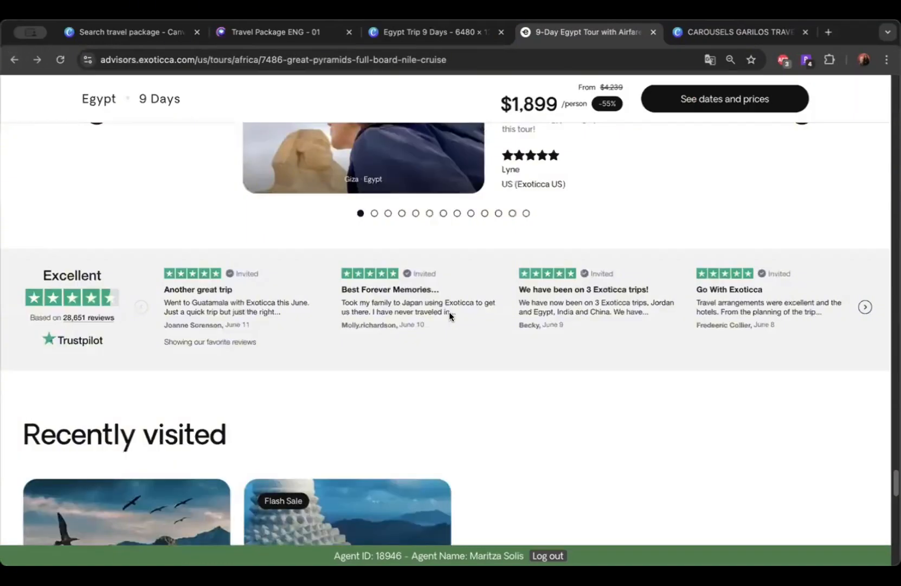
scroll(449, 315, up, 5)
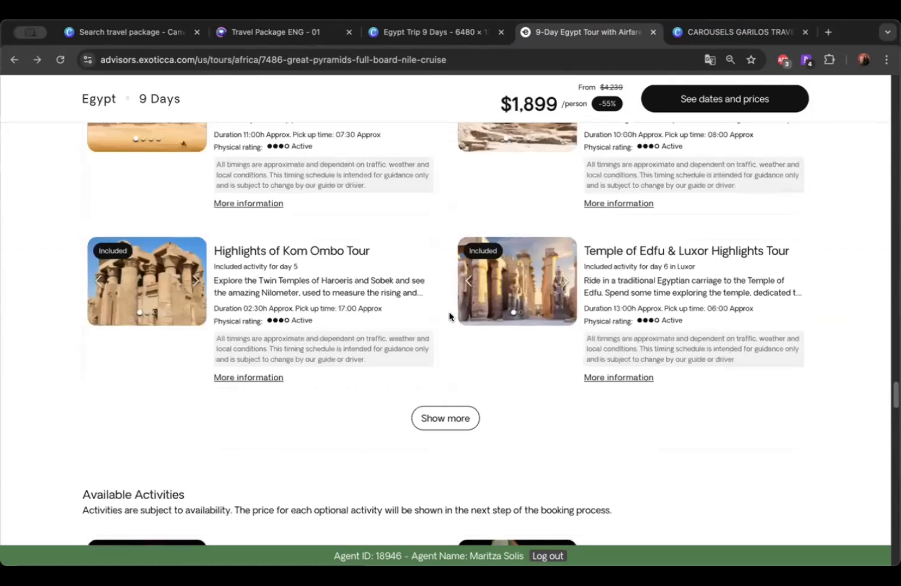
scroll(449, 315, up, 10)
scroll(449, 315, up, 10)
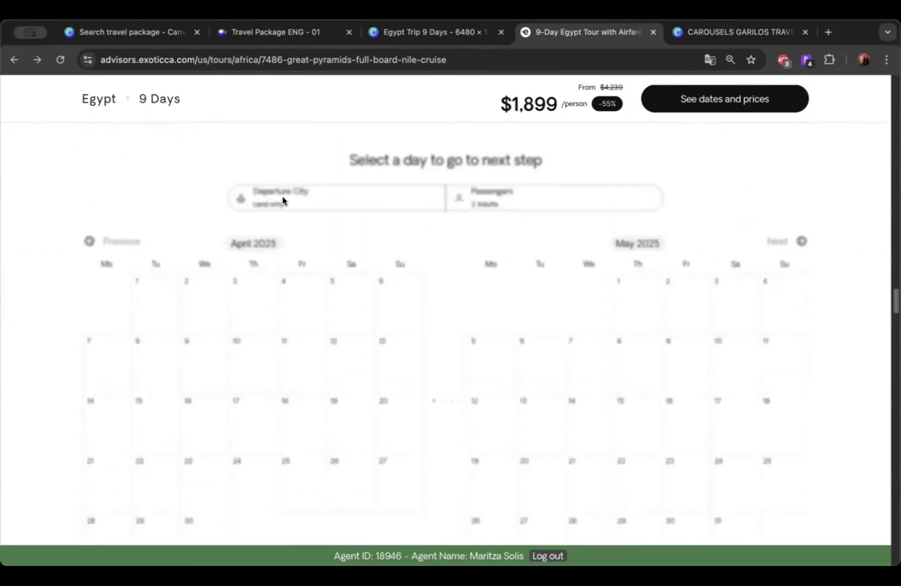
Step: Close the CAROUSELS GARILOS TRAVEL design and the Canva search page, and return to the Exoticca tour's calendar of departure dates
click(284, 37)
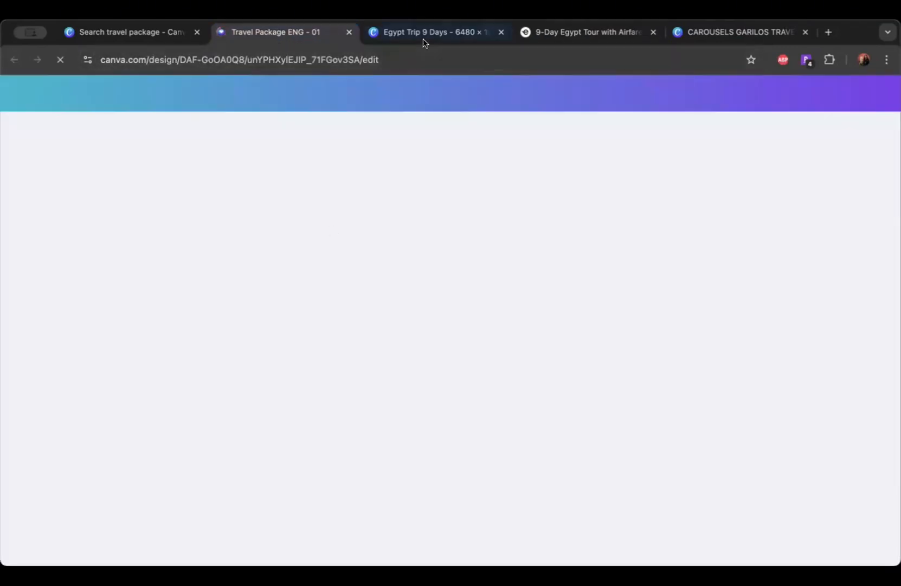
click(805, 32)
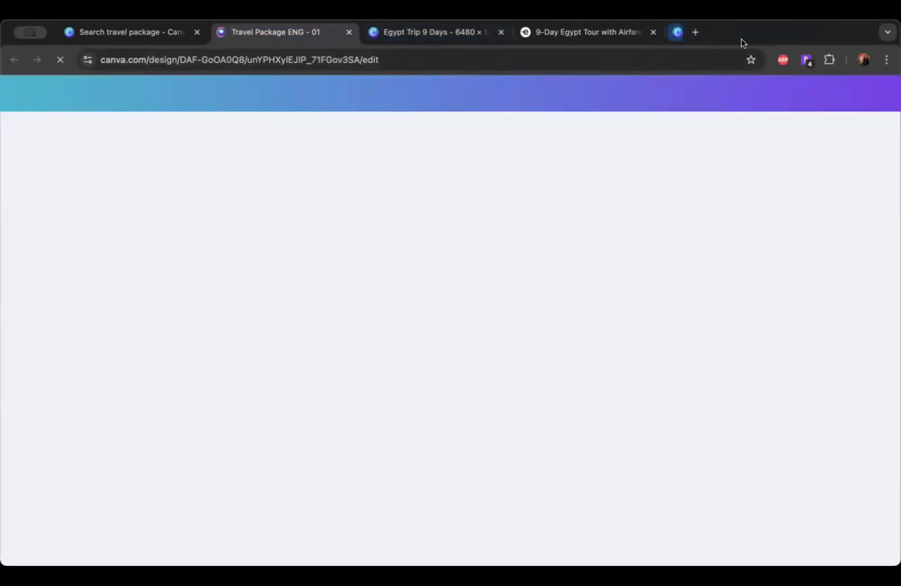
click(197, 32)
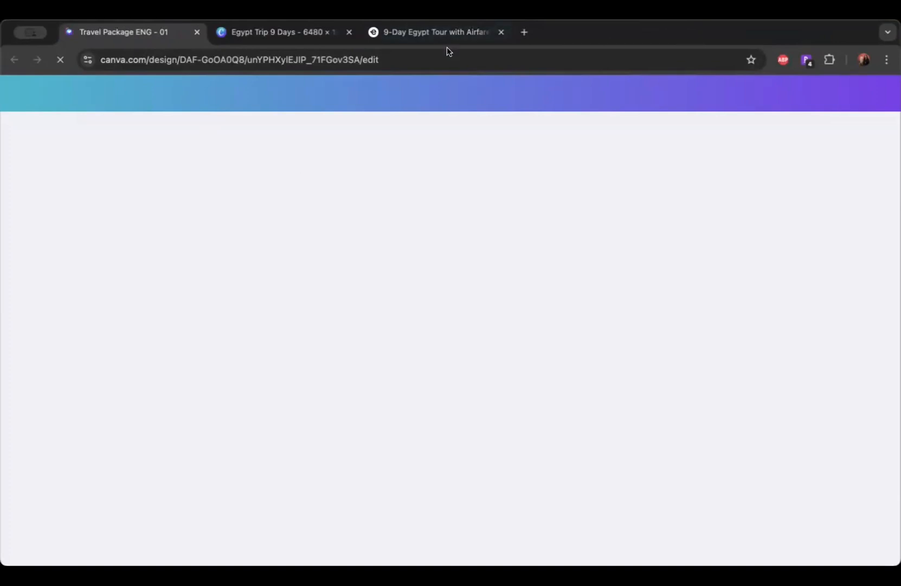
click(424, 34)
scroll(438, 311, down, 1)
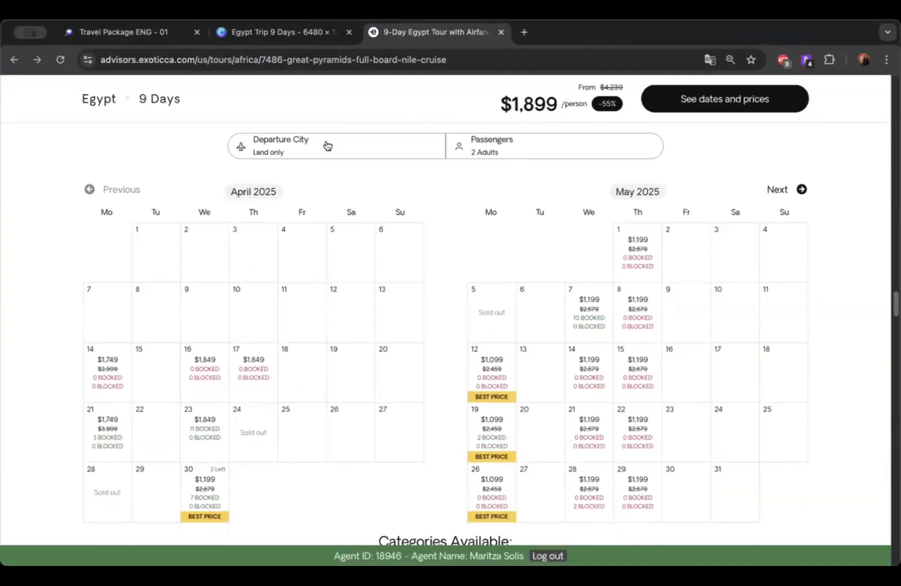
Step: Set the Egypt tour's departure city to Los Angeles in the dates and prices calendar
click(298, 142)
scroll(339, 310, down, 1)
scroll(349, 266, up, 1)
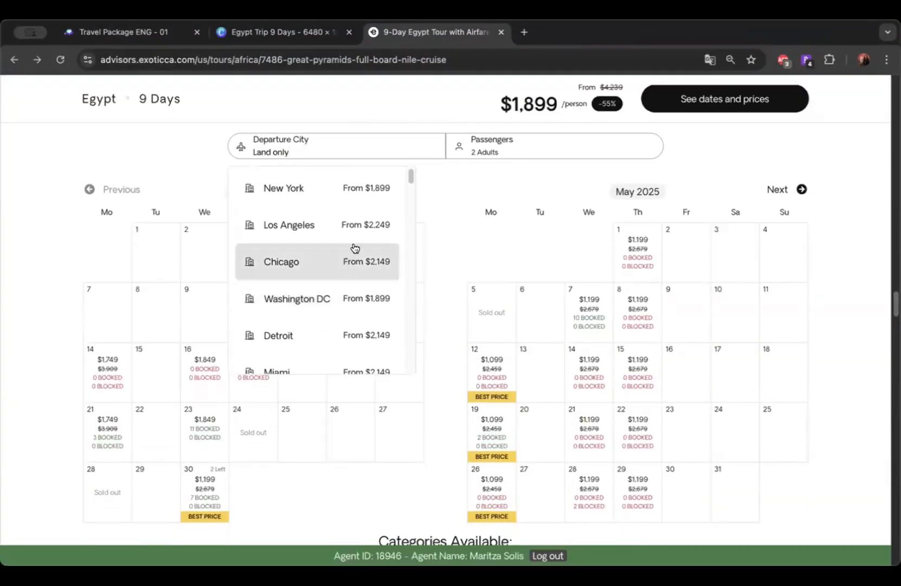
click(358, 233)
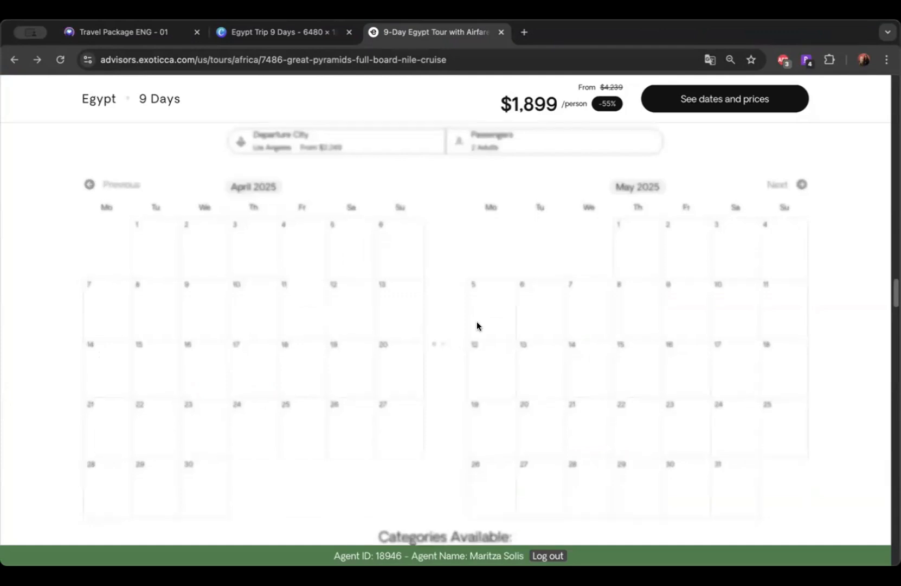
scroll(449, 342, down, 1)
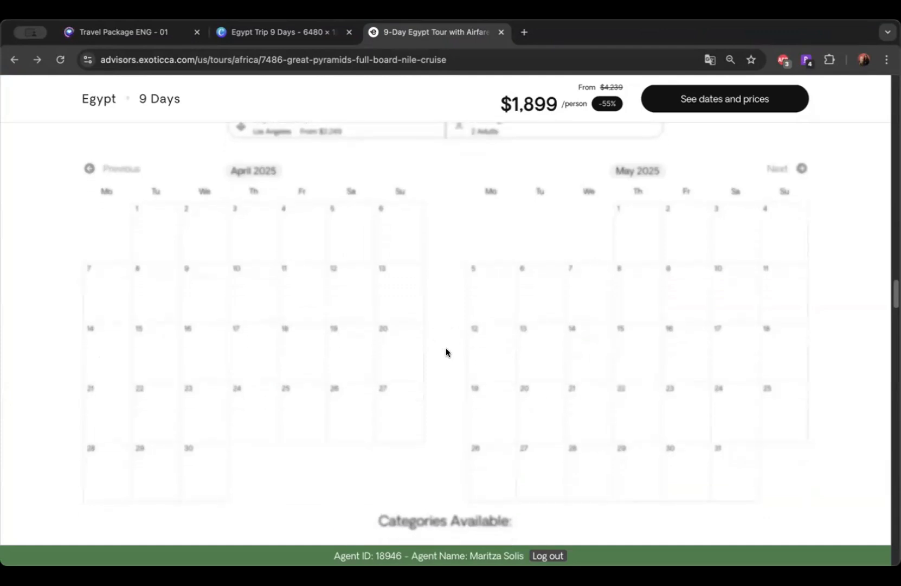
right_click(446, 347)
click(437, 314)
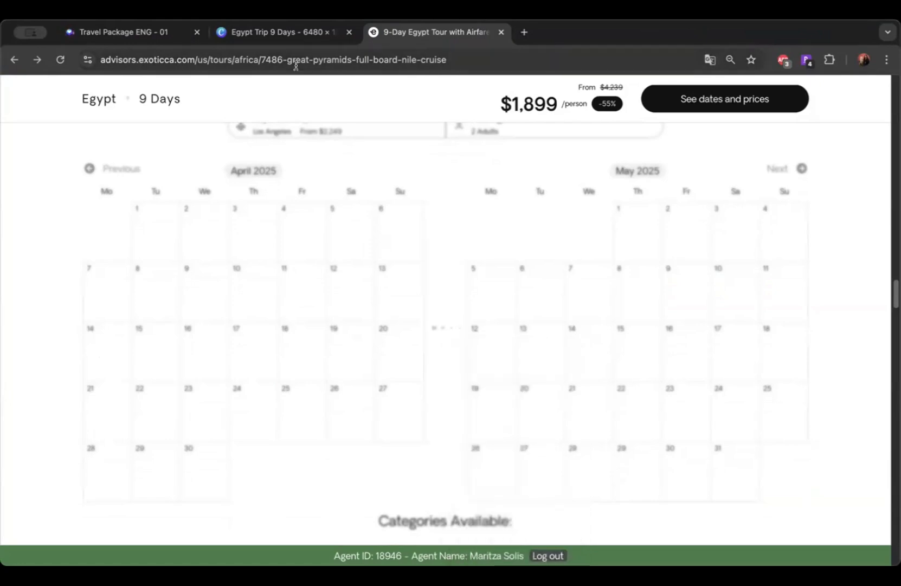
Step: Switch to the Egypt Trip 9 Days design in Canva and review its included services, optional excursions and price panel
click(146, 33)
click(317, 33)
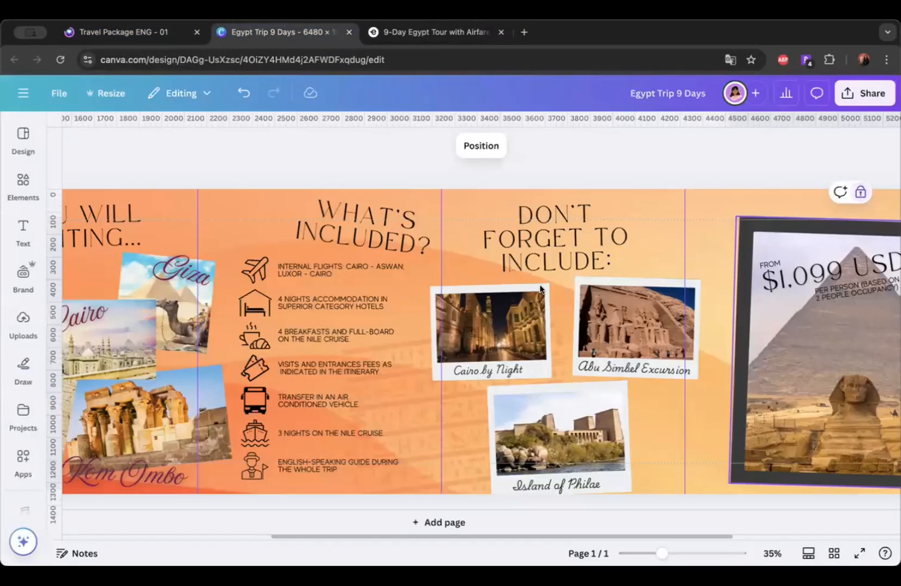
scroll(321, 283, right, 5)
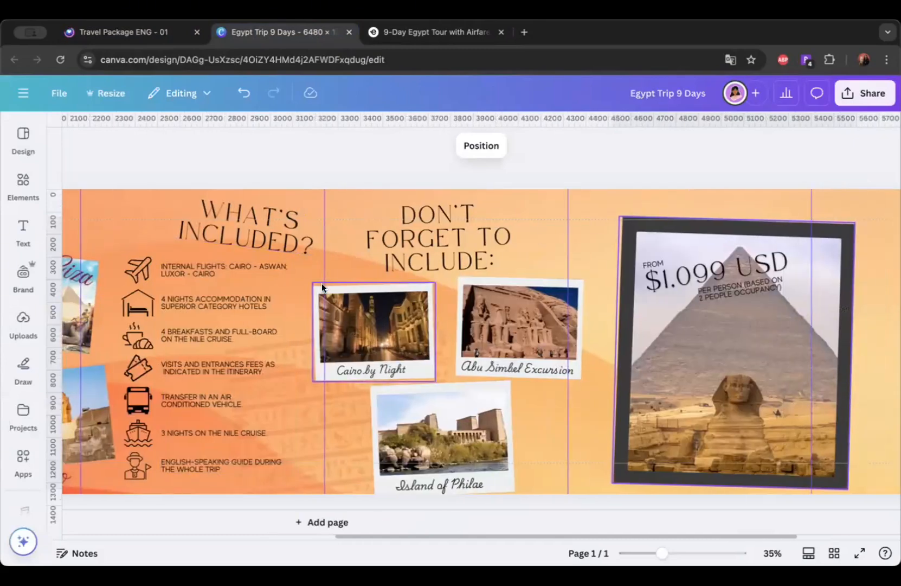
scroll(322, 283, left, 6)
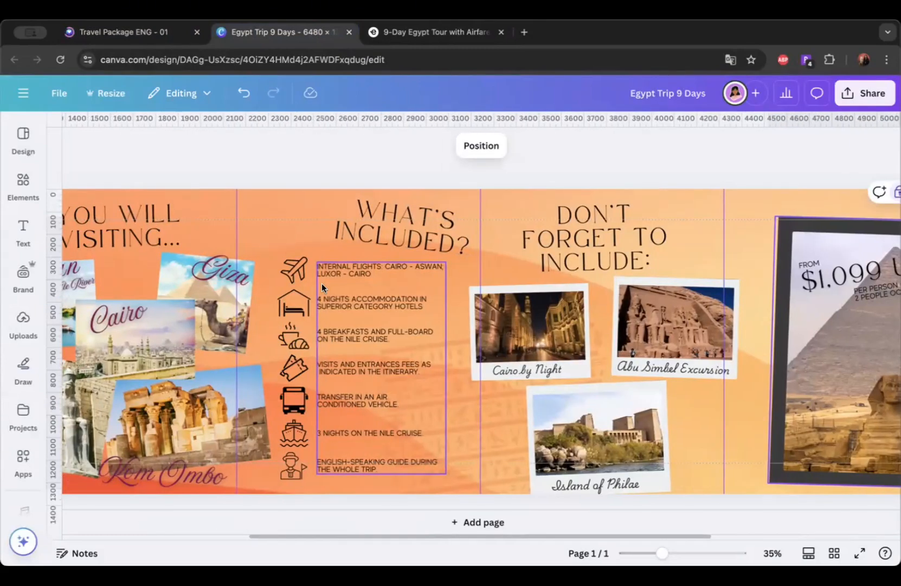
click(376, 269)
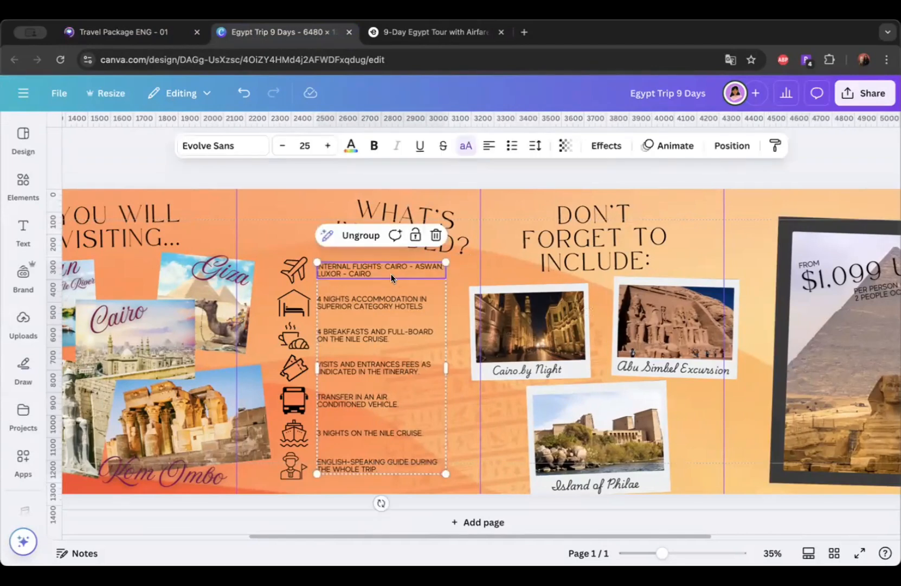
scroll(391, 273, right, 1)
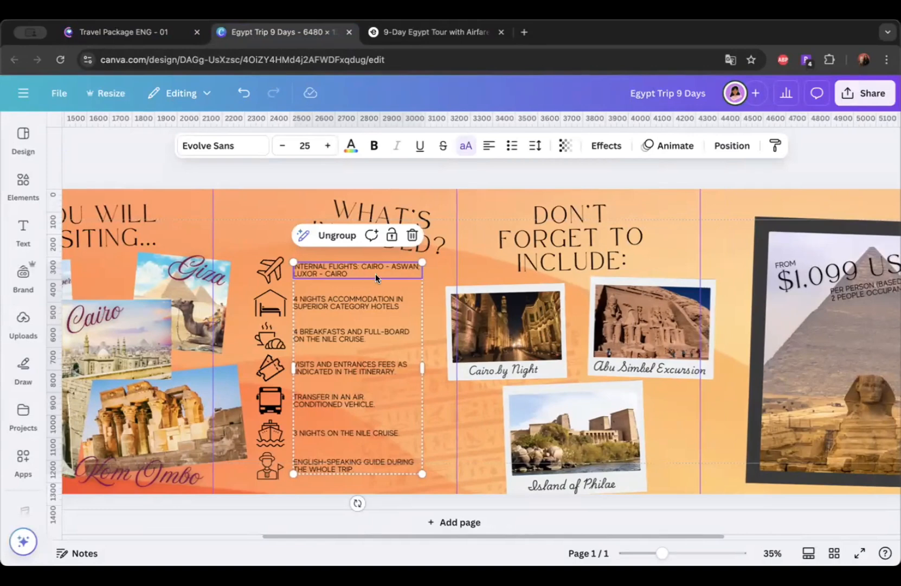
click(473, 262)
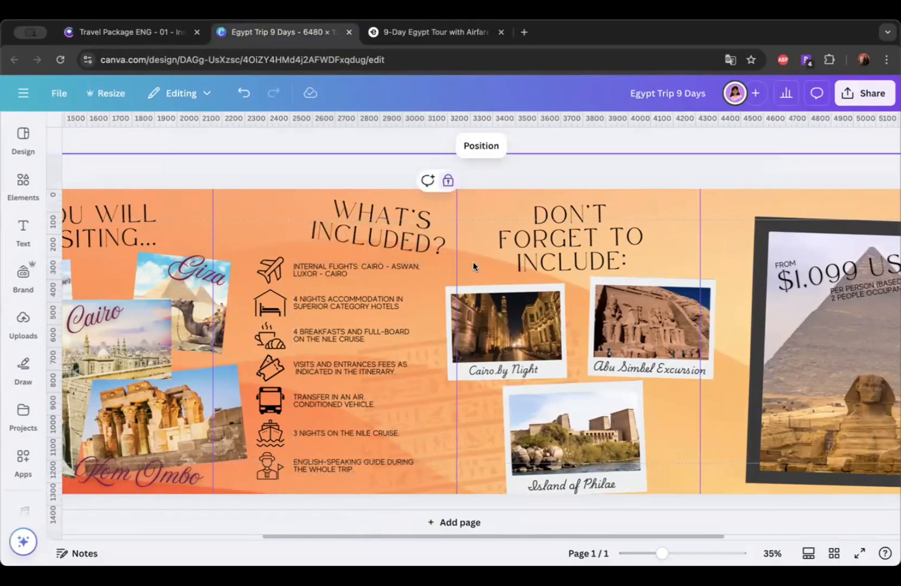
scroll(474, 261, right, 6)
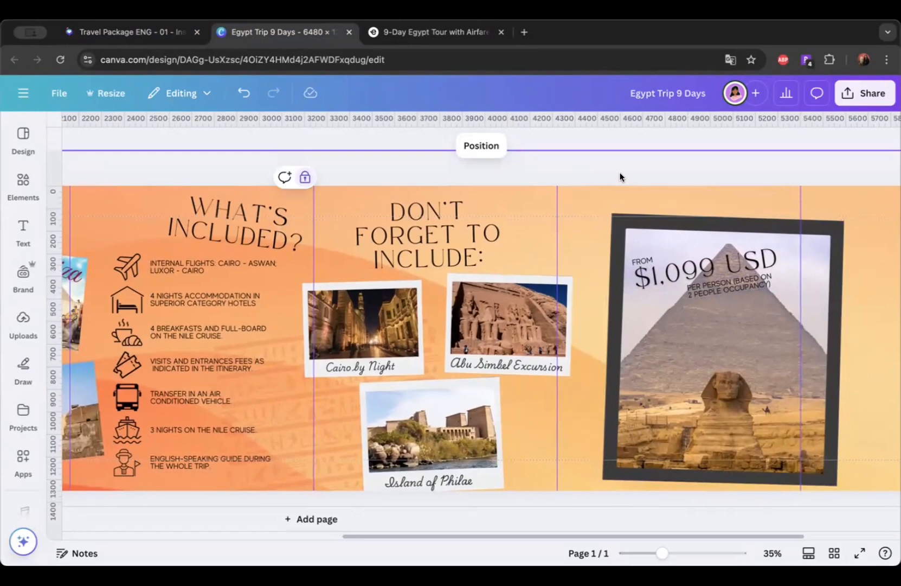
click(224, 269)
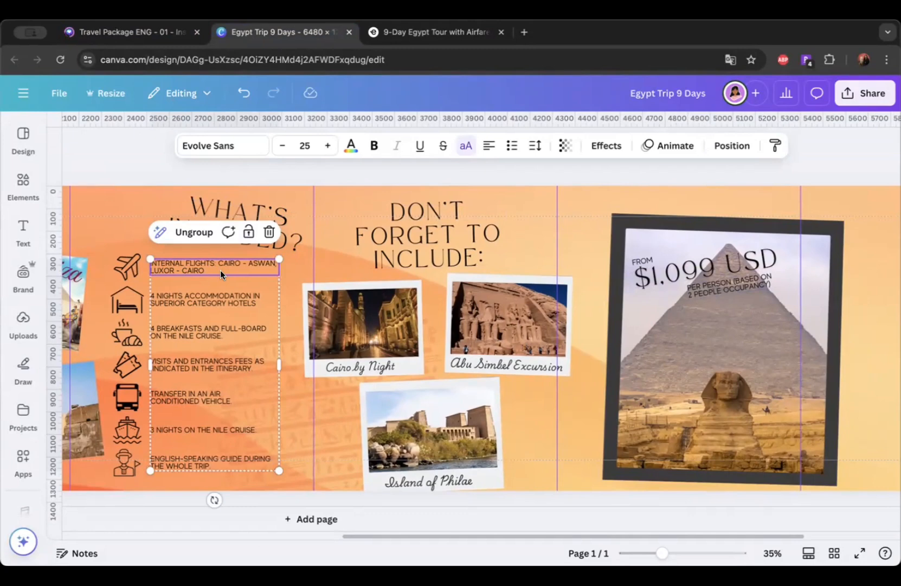
click(220, 269)
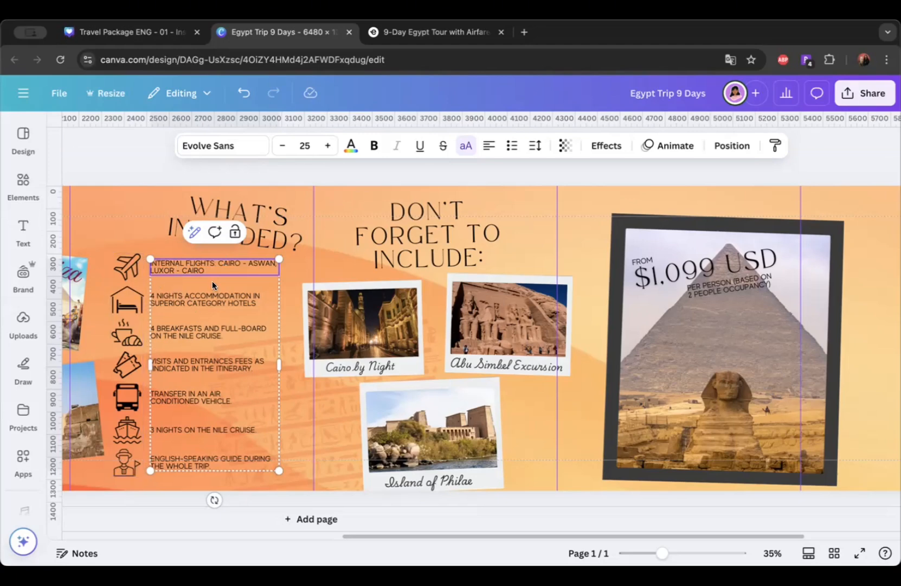
click(284, 251)
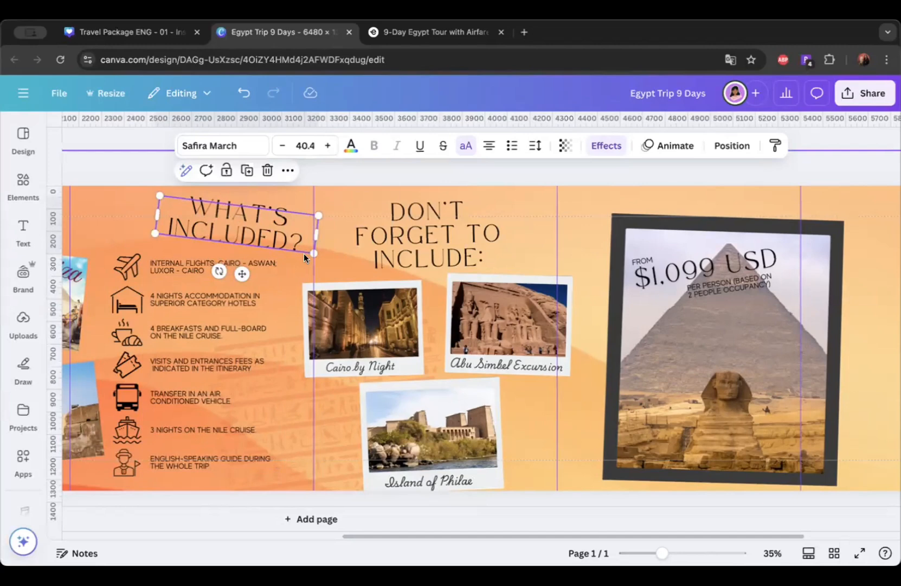
scroll(304, 253, right, 2)
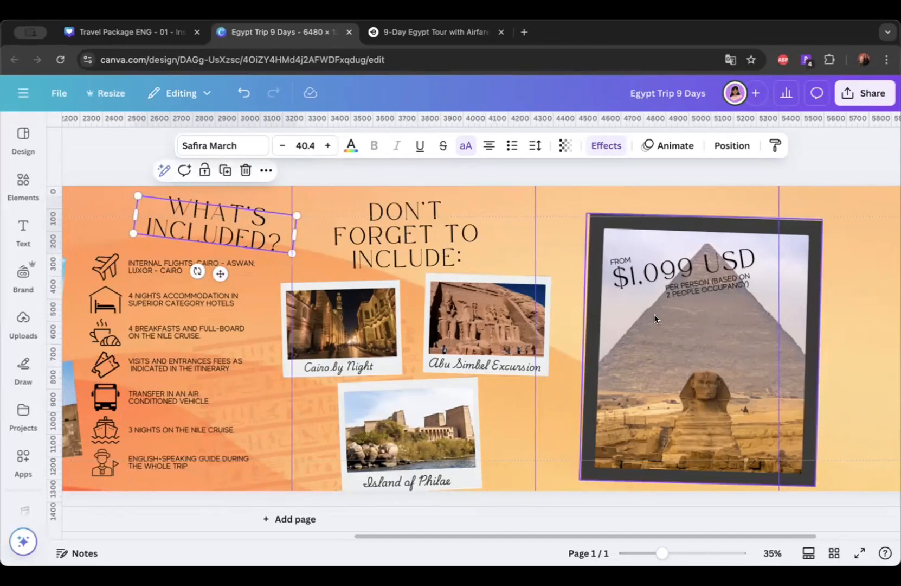
scroll(654, 314, right, 5)
Step: Switch to the Travel Package ENG - 01 design and copy the terms and conditions disclaimer from the CANYONLANDS page
click(149, 32)
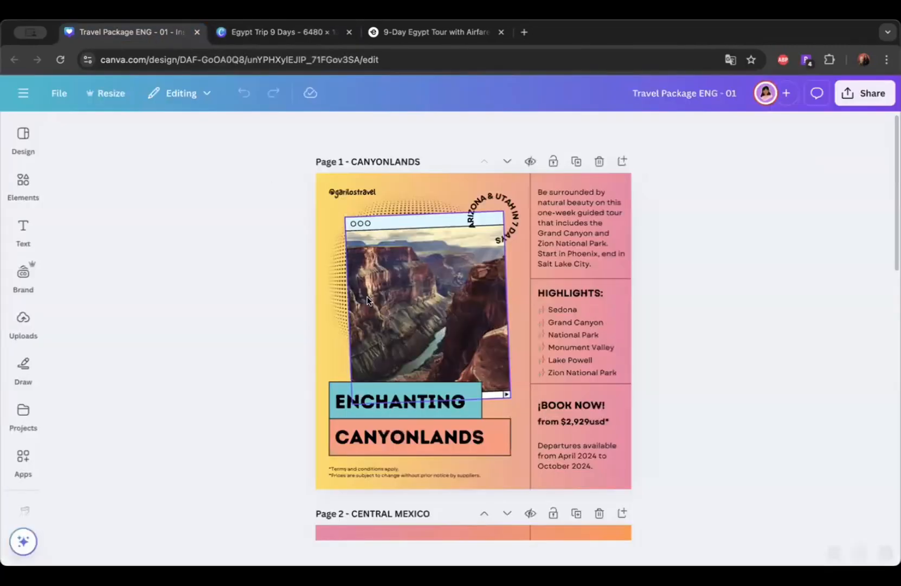
scroll(380, 314, down, 3)
click(414, 396)
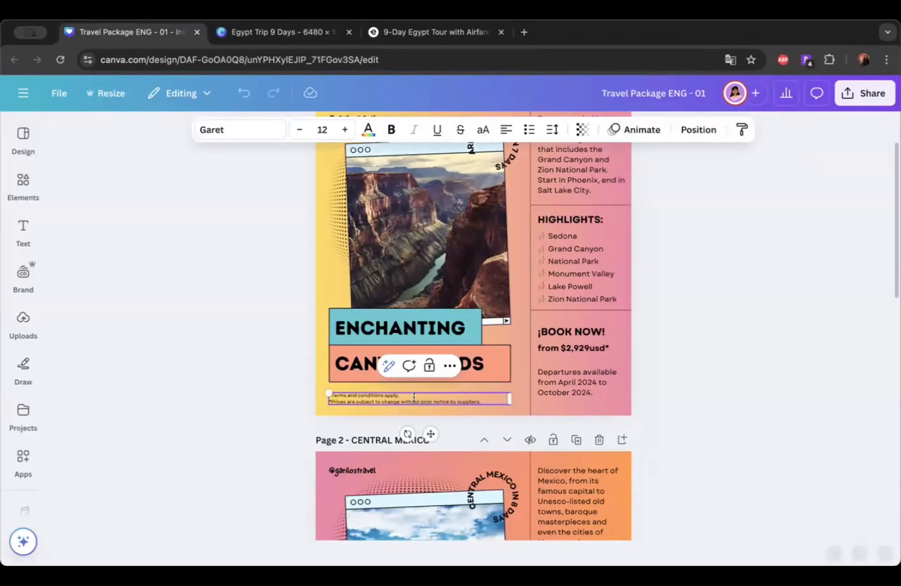
click(453, 390)
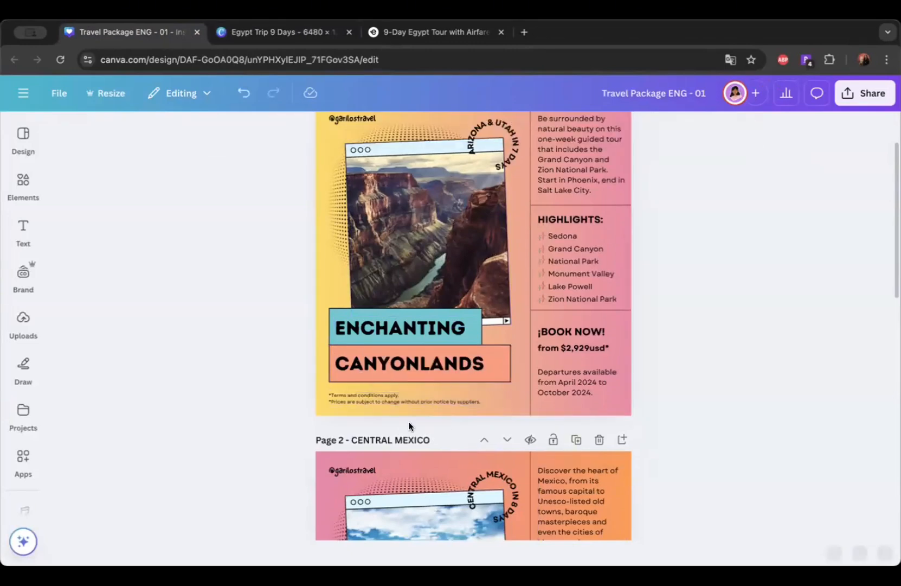
scroll(407, 382, up, 3)
click(391, 413)
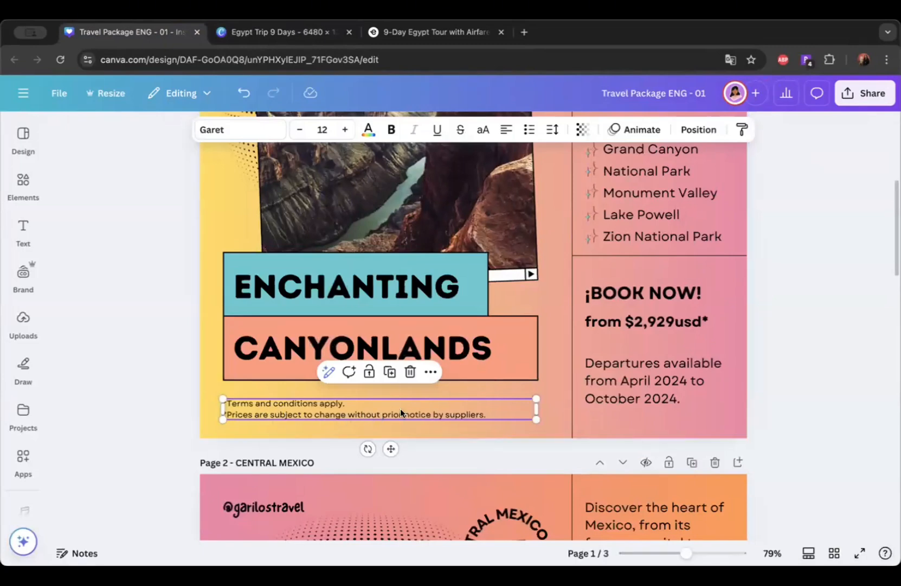
click(169, 386)
click(325, 413)
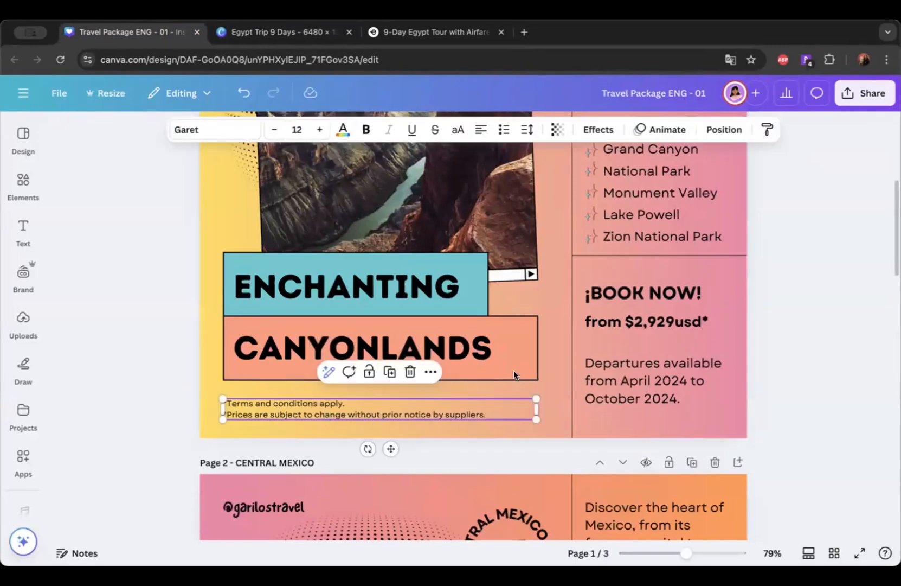
Step: Paste the disclaimer into the Egypt Trip 9 Days design and place it over the lower border of the pyramid photo frame
click(278, 34)
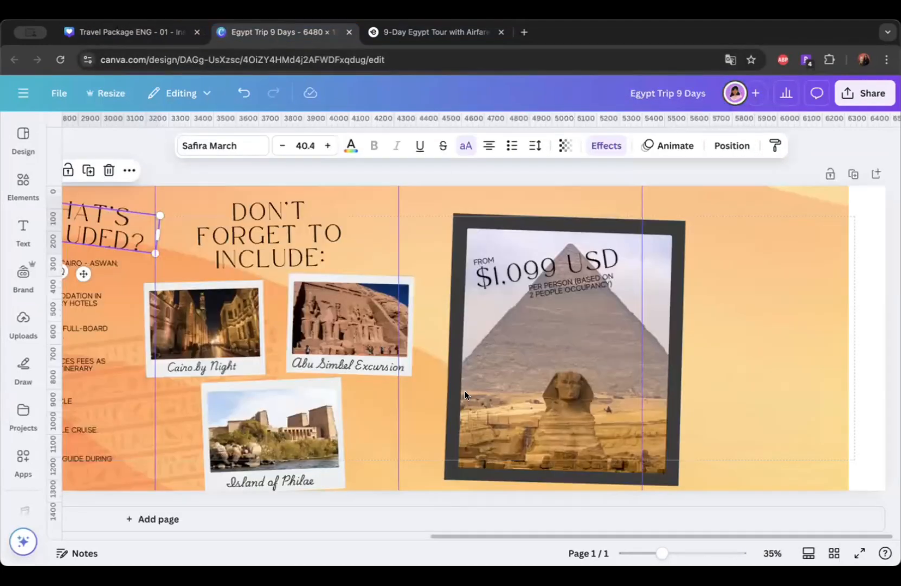
click(412, 174)
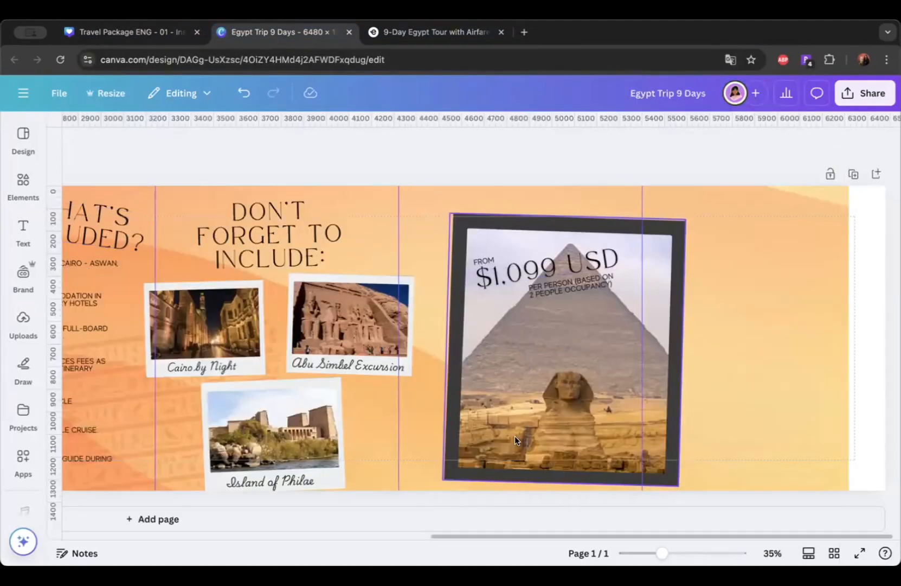
scroll(514, 435, left, 5)
key(super+v)
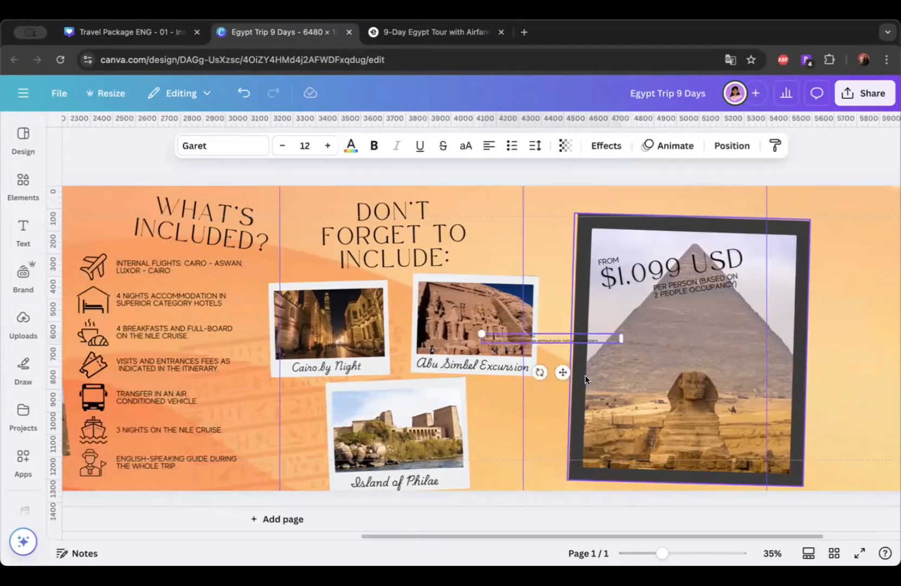
scroll(585, 375, right, 4)
drag(509, 336, 516, 469)
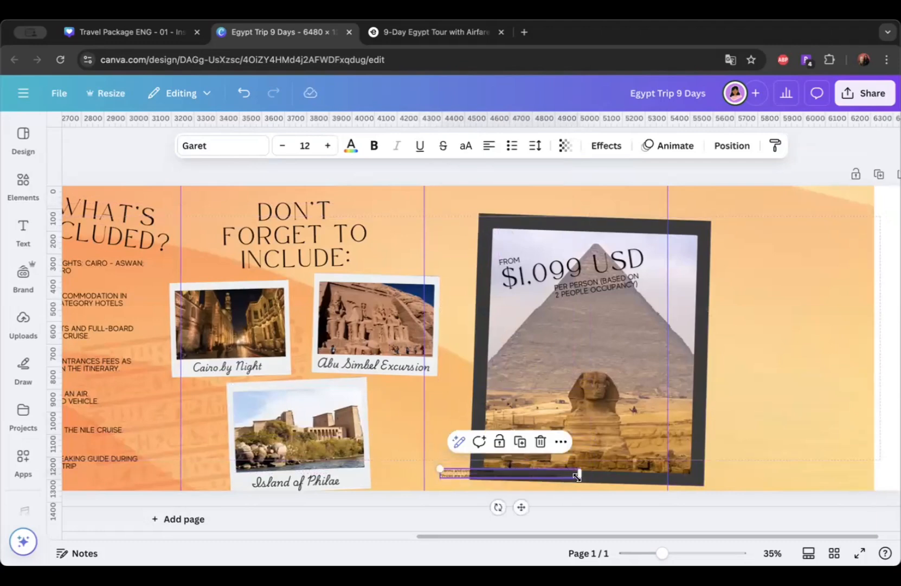
Step: Enlarge the disclaimer text to size 14.4 and set its colour to white
drag(577, 476, 605, 478)
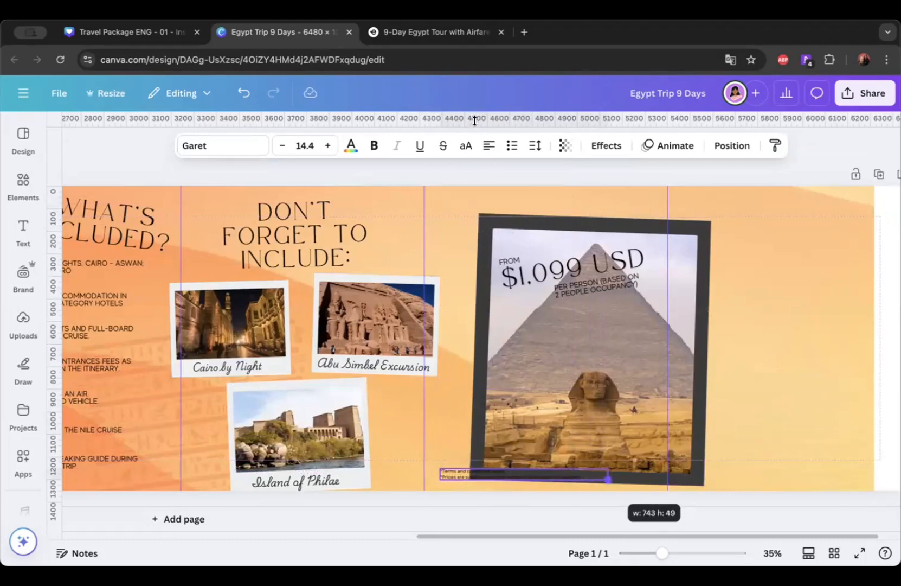
click(466, 146)
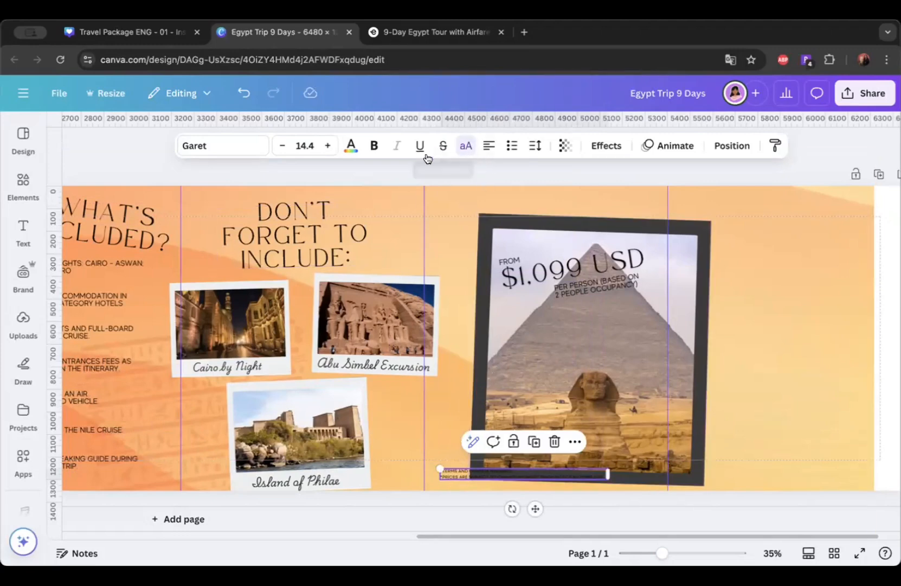
key(ctrl+z)
click(351, 146)
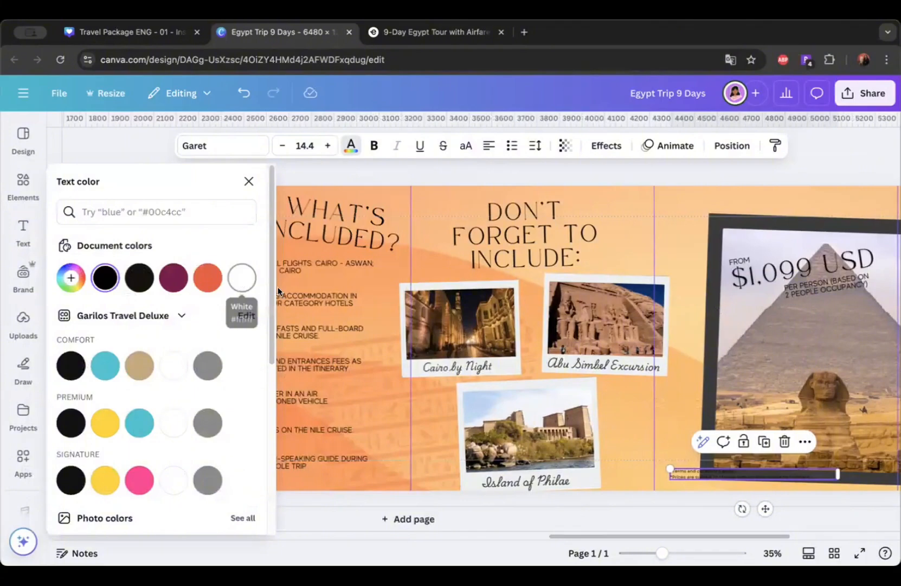
Step: Select the full disclaimer text in the Travel Package ENG - 01 design and return to the Egypt Trip 9 Days design
click(176, 35)
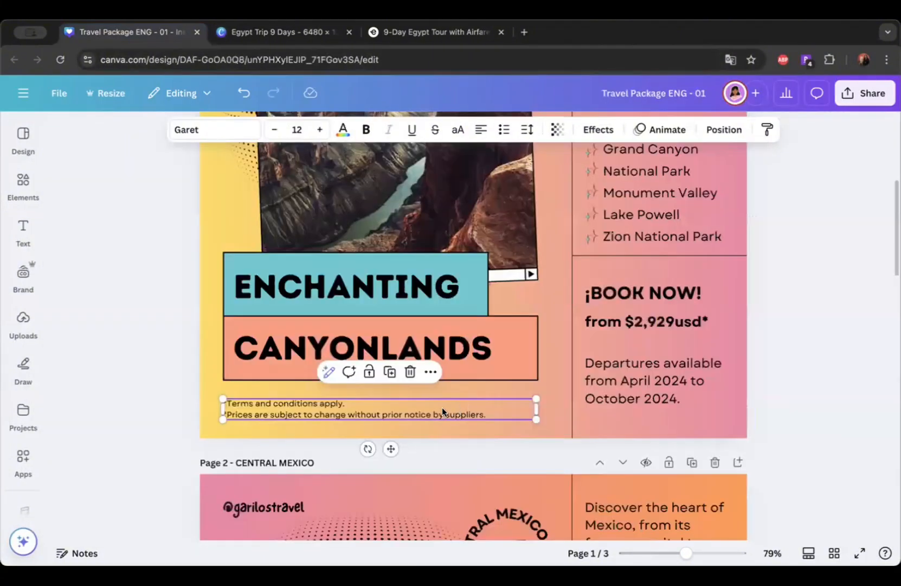
click(491, 410)
key(ctrl+a)
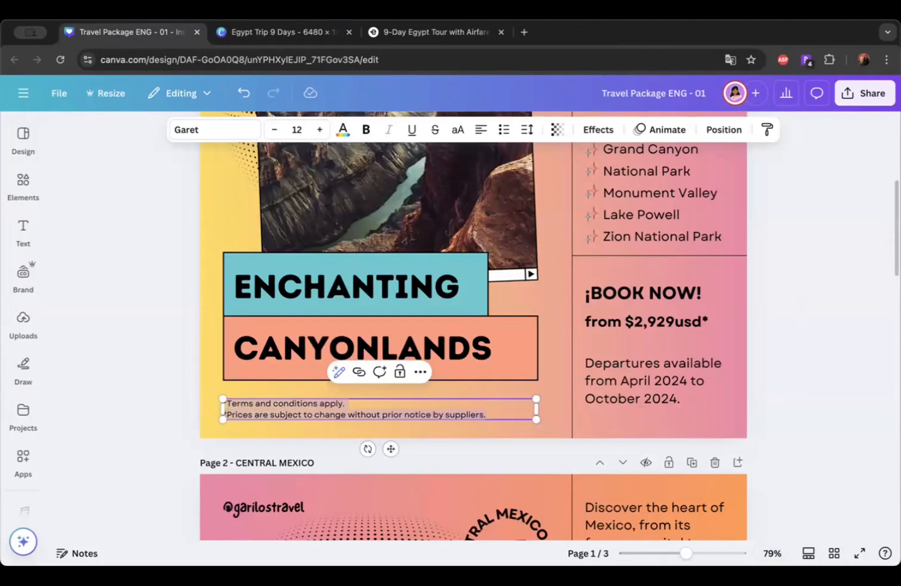
click(428, 32)
click(297, 31)
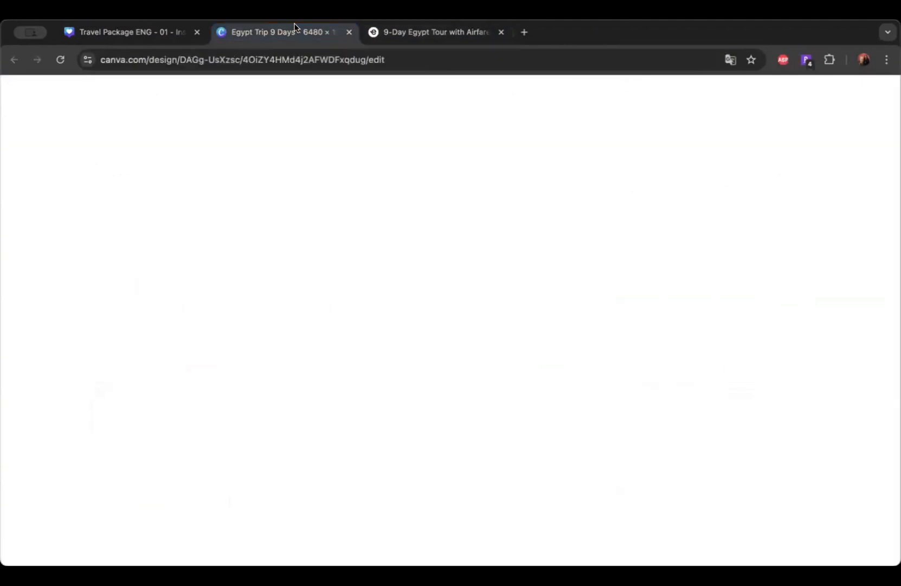
Step: Try centring the disclaimer text below the Sphinx photo and restore its left alignment
scroll(626, 421, right, 5)
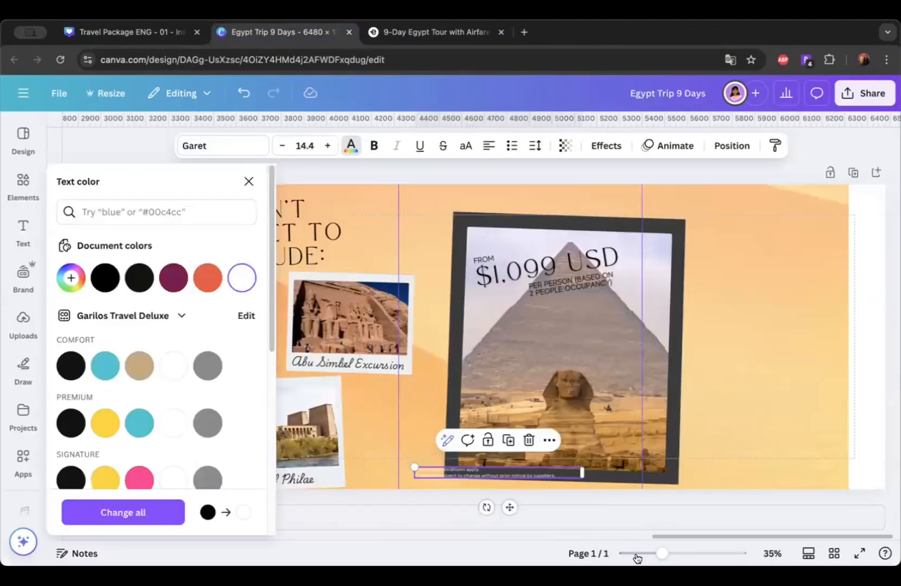
drag(662, 552, 668, 553)
scroll(589, 352, up, 5)
key(Escape)
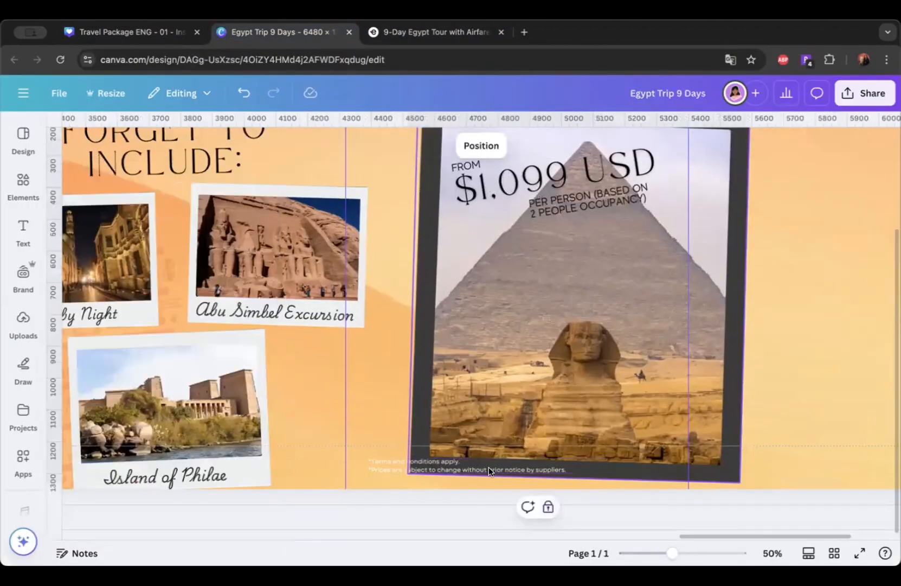
scroll(489, 467, right, 5)
click(342, 467)
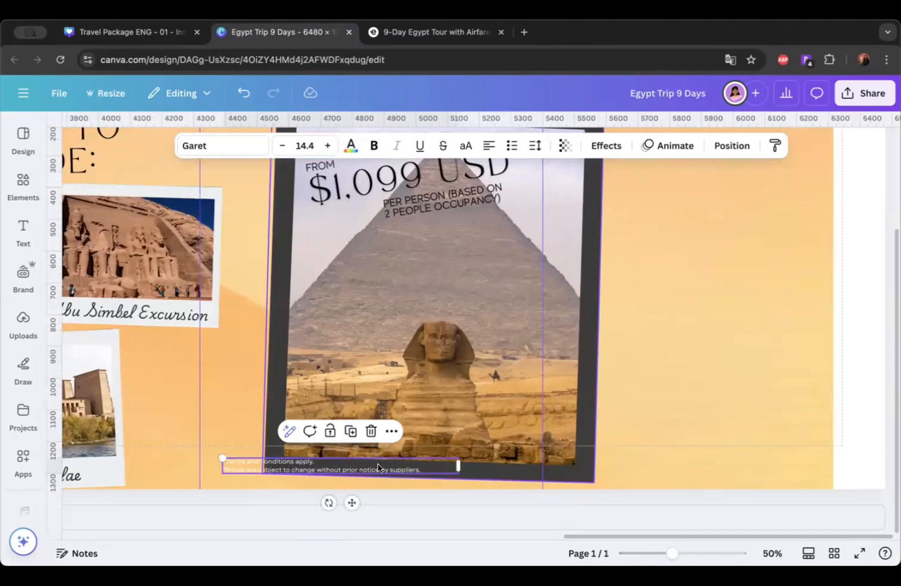
click(490, 146)
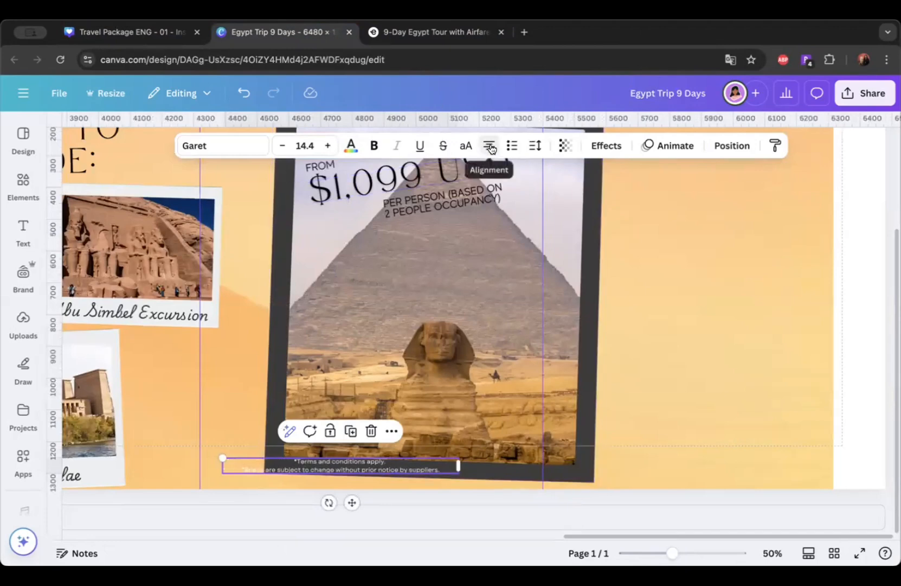
click(490, 146)
click(480, 145)
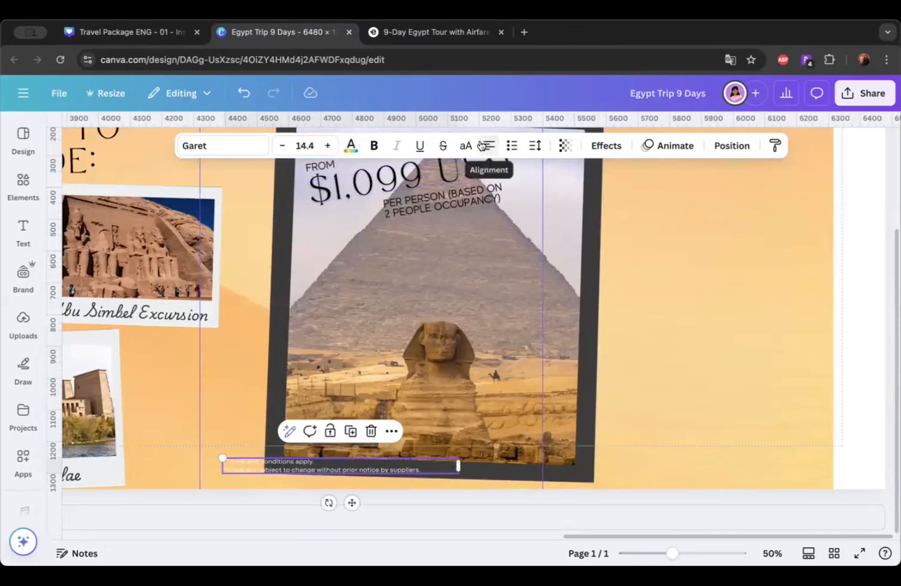
Step: Centre the disclaimer's lines and move it onto the lower border of the pyramid photo frame
click(480, 144)
scroll(386, 434, left, 1)
drag(386, 462, 429, 466)
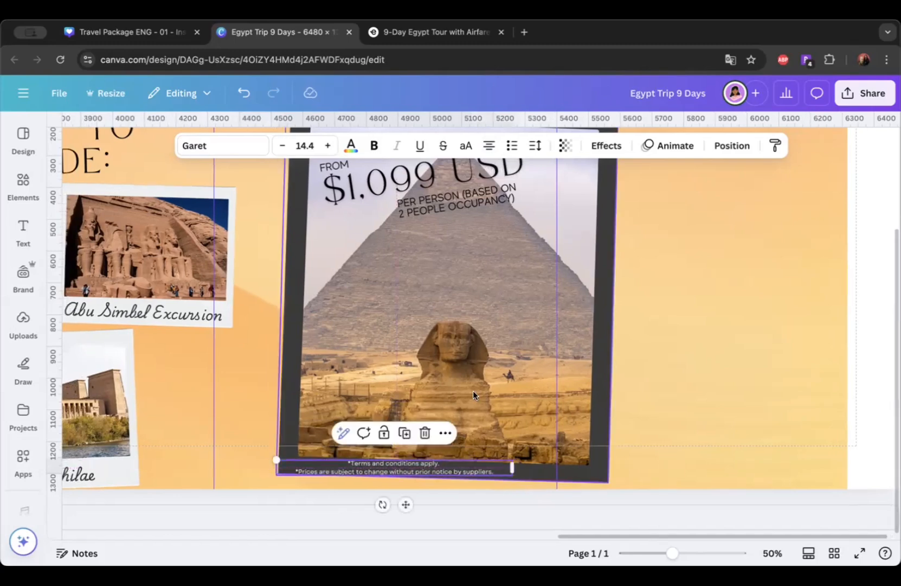
Step: Examine the disclaimer's placement on the frame and the balance of the whole price panel
click(496, 348)
scroll(496, 348, up, 2)
scroll(496, 344, down, 2)
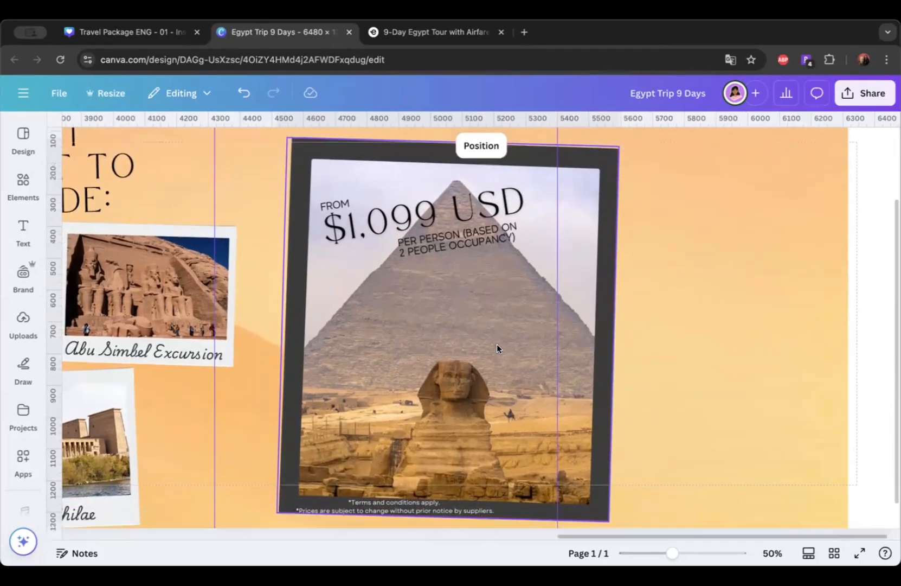
scroll(498, 342, up, 1)
scroll(461, 412, down, 2)
scroll(428, 482, down, 1)
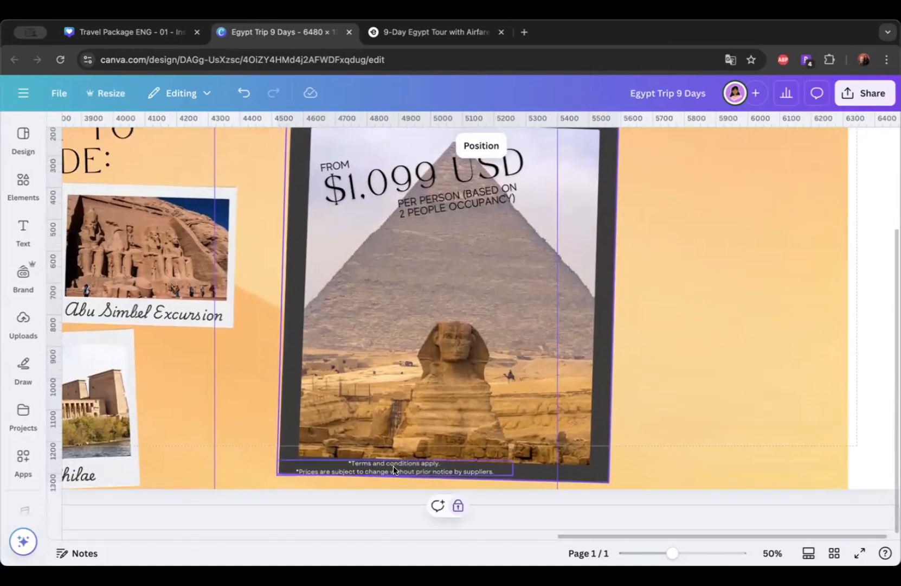
scroll(441, 299, up, 2)
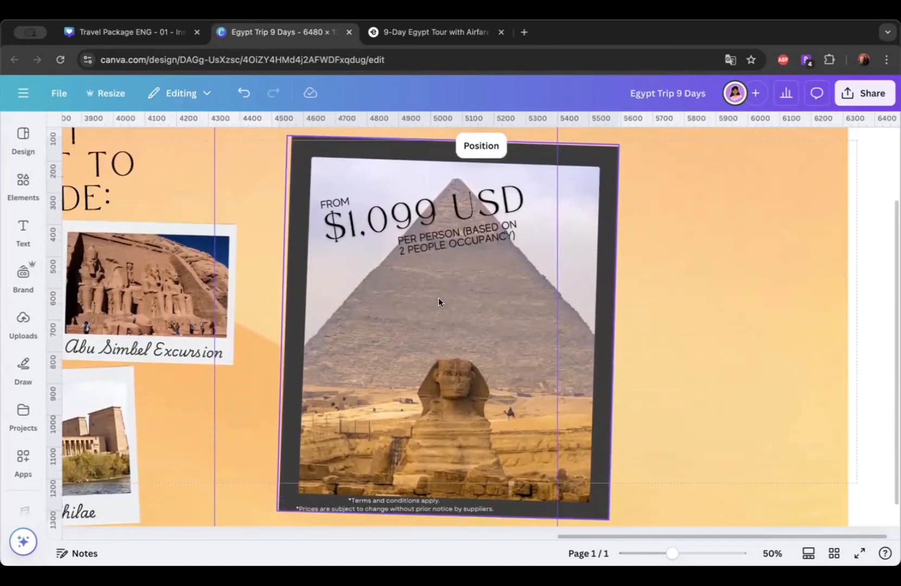
scroll(438, 297, down, 2)
scroll(442, 296, up, 2)
scroll(442, 297, down, 1)
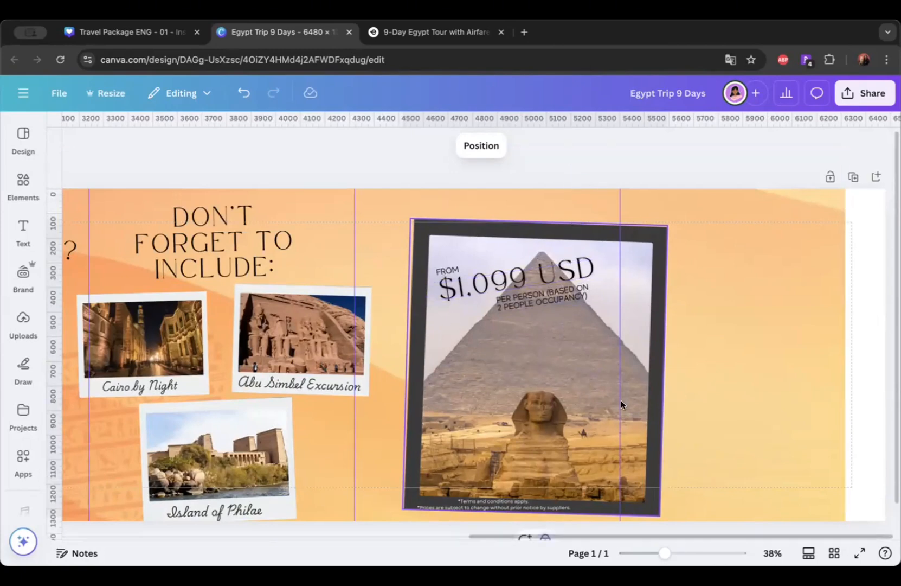
scroll(622, 401, down, 1)
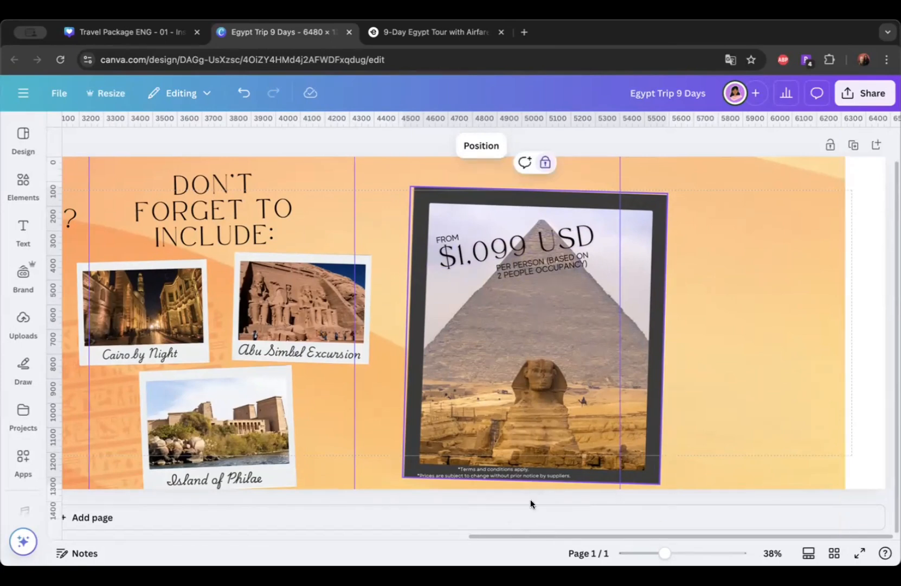
Step: Duplicate the "DON'T FORGET TO INCLUDE:" heading and place the copy in the empty area beside the pyramid photo frame
click(212, 193)
click(222, 277)
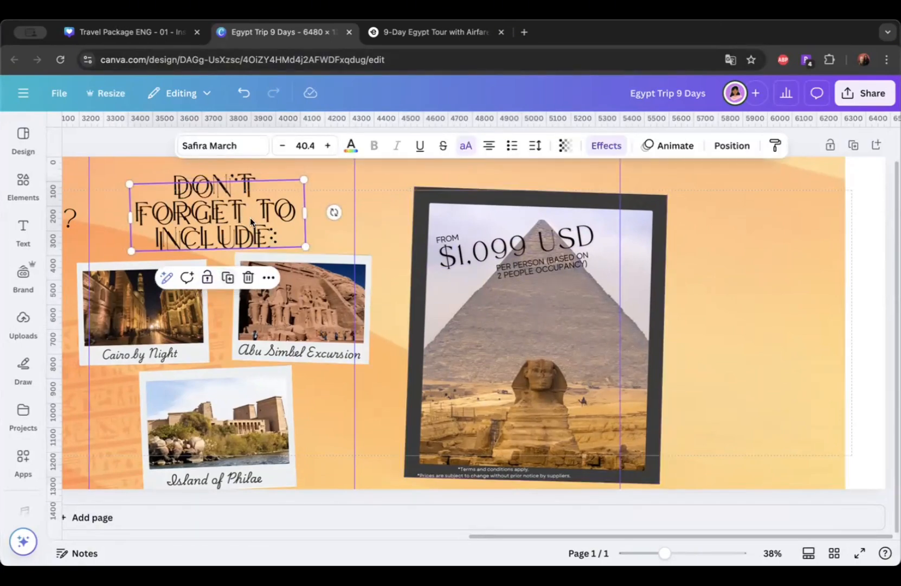
drag(250, 217, 812, 275)
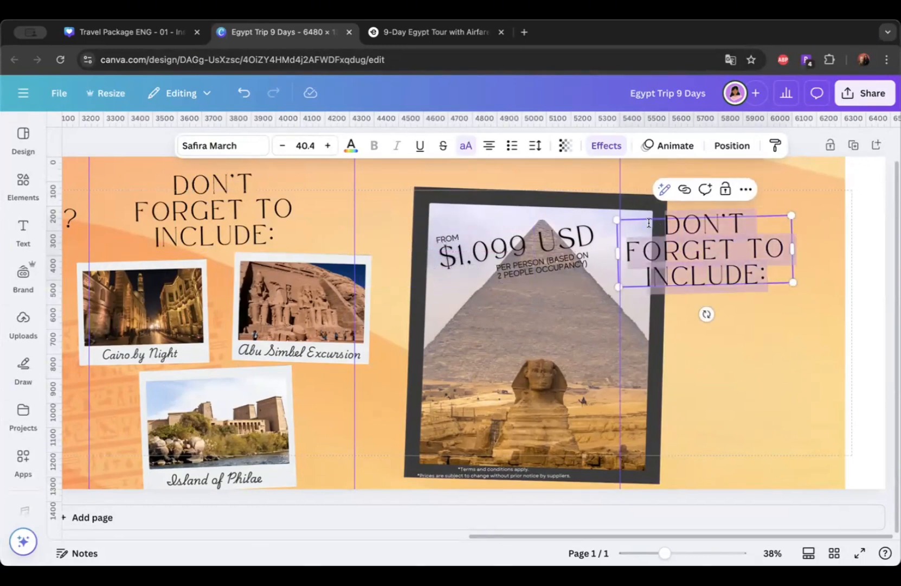
Step: Replace the copied heading's text with "DON'T MISS THIS OPPORTUNITY TO VISIT EGYPT!"
text(DON'T)
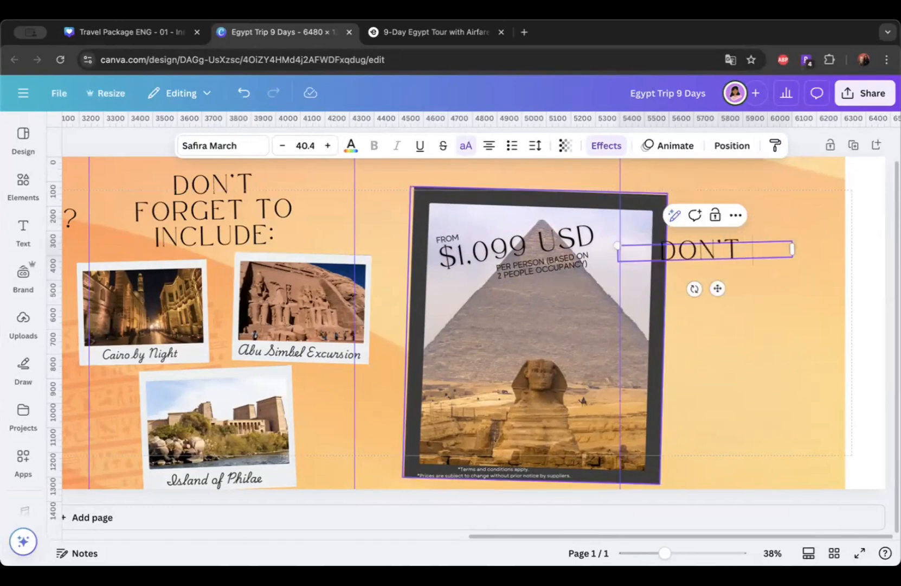
text( MISS THIS O)
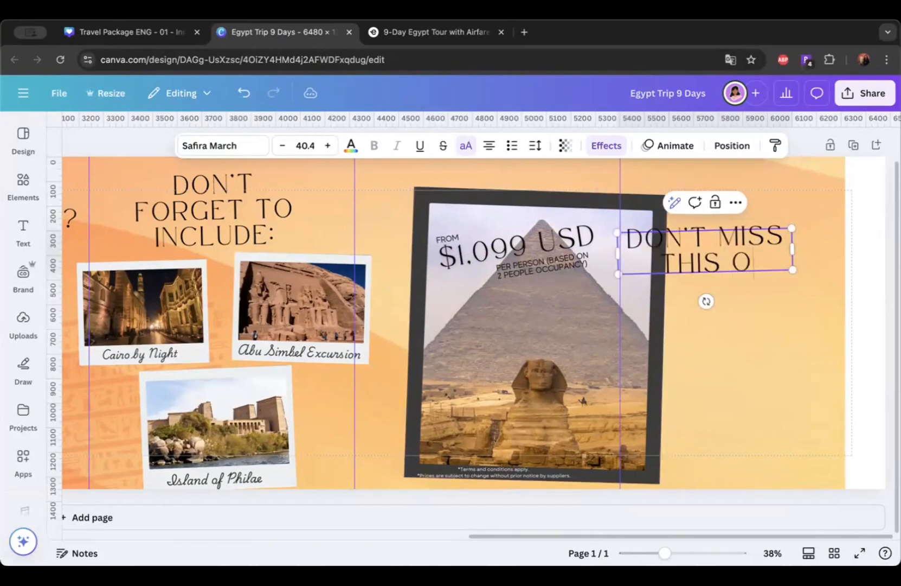
text(PPORTUNITY T)
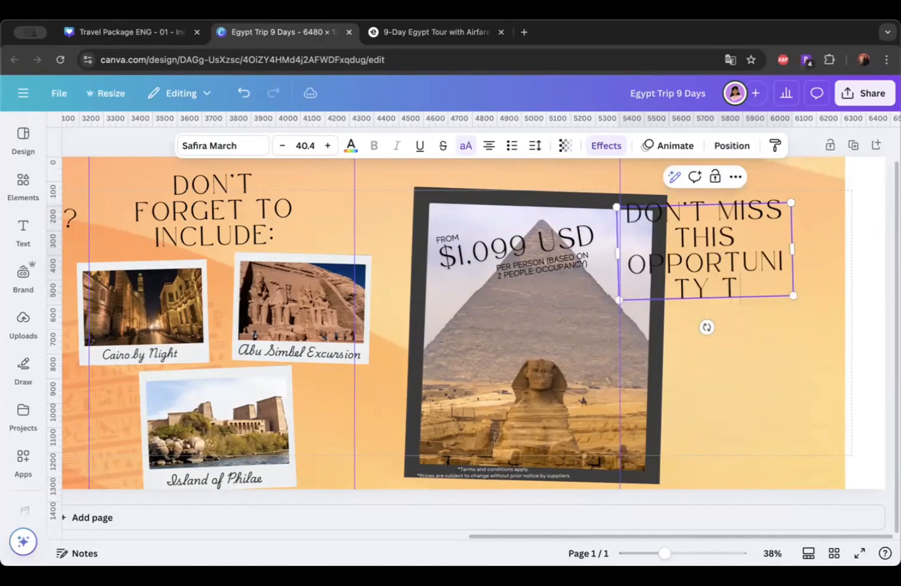
text(O VISI)
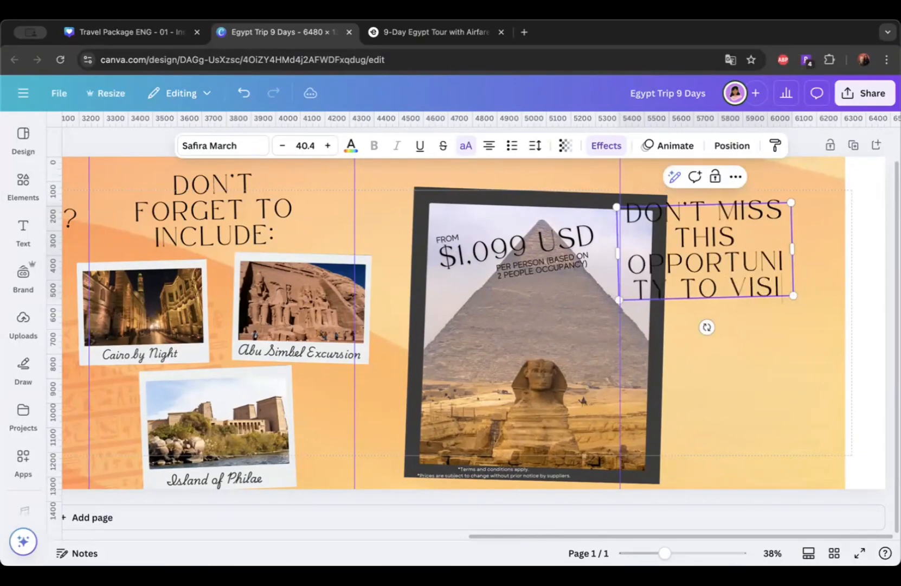
text(T EGYPT!)
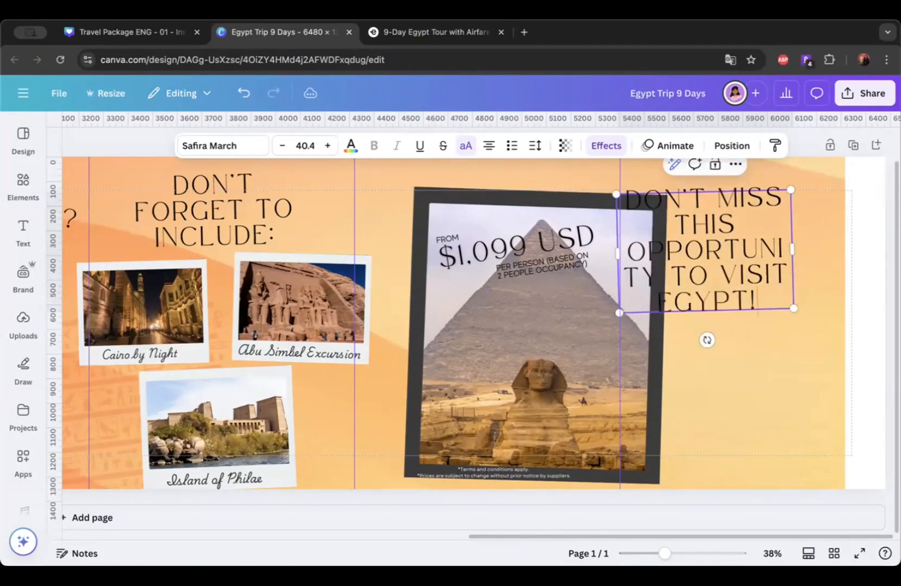
Step: Resize the new heading to size 38.2 with OPPORTUNITY unbroken on one line, and place it clear of the photo frame
drag(613, 314, 582, 328)
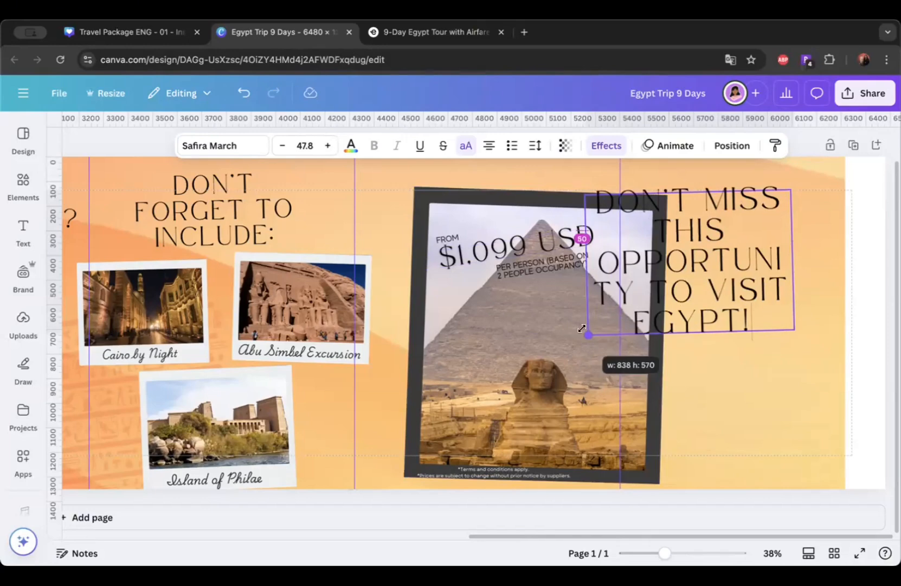
drag(635, 292, 643, 295)
drag(643, 246, 598, 244)
click(687, 314)
drag(700, 242, 735, 259)
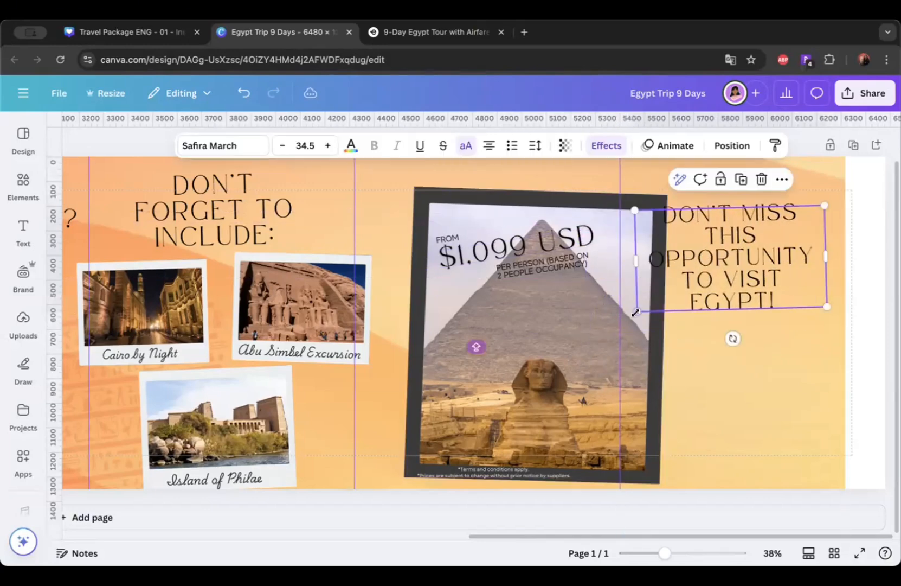
drag(637, 312, 618, 335)
drag(753, 248, 748, 247)
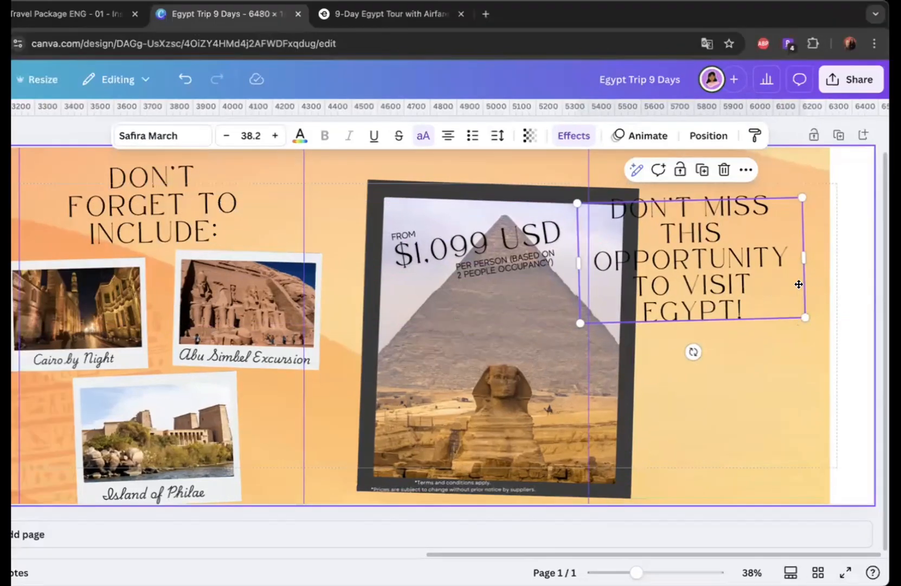
drag(799, 284, 838, 279)
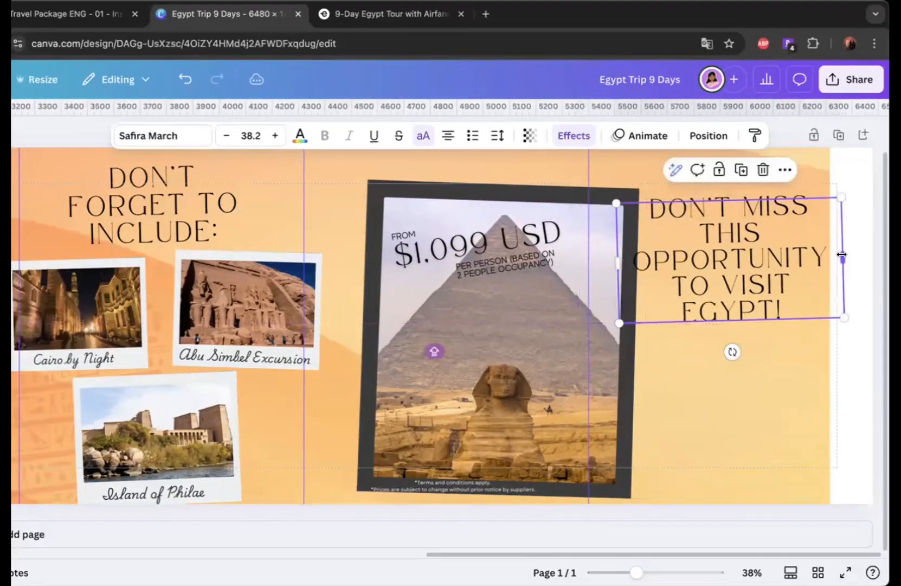
Step: Break the heading after "DON'T" and move it up towards the top edge of the last panel
click(740, 204)
key(Return)
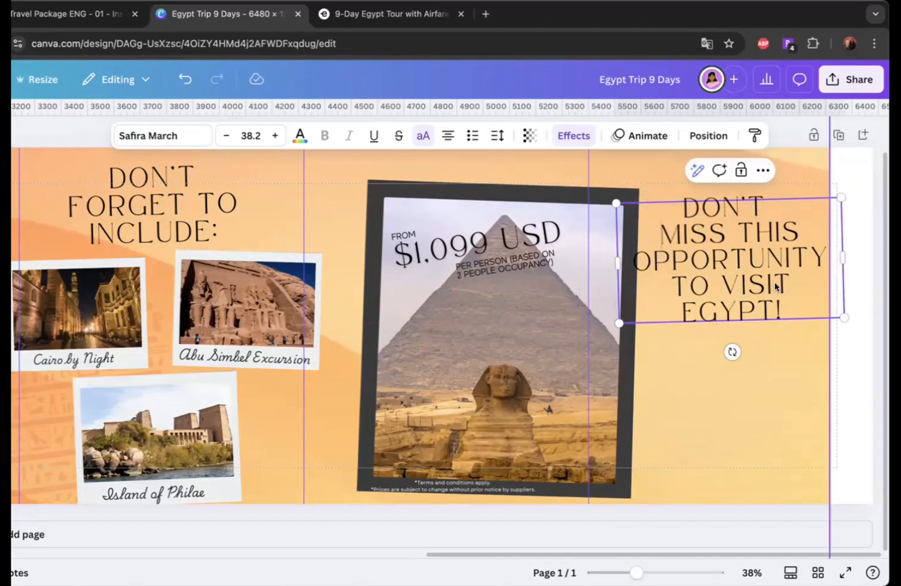
key(Escape)
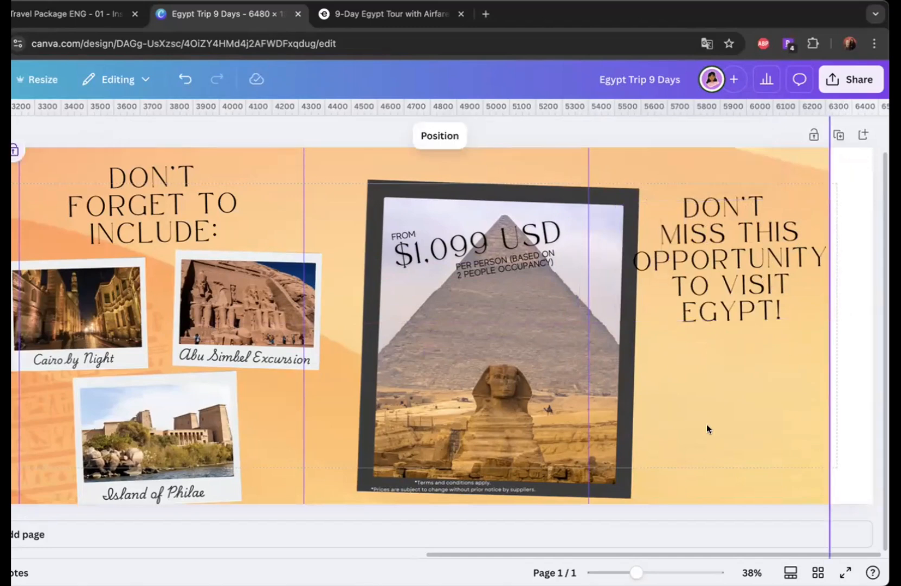
click(798, 266)
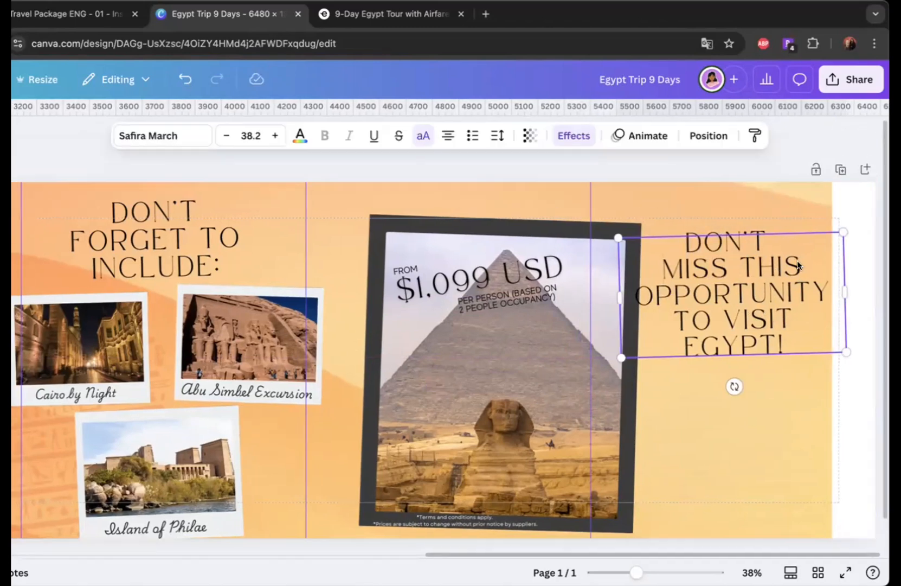
drag(798, 261, 750, 250)
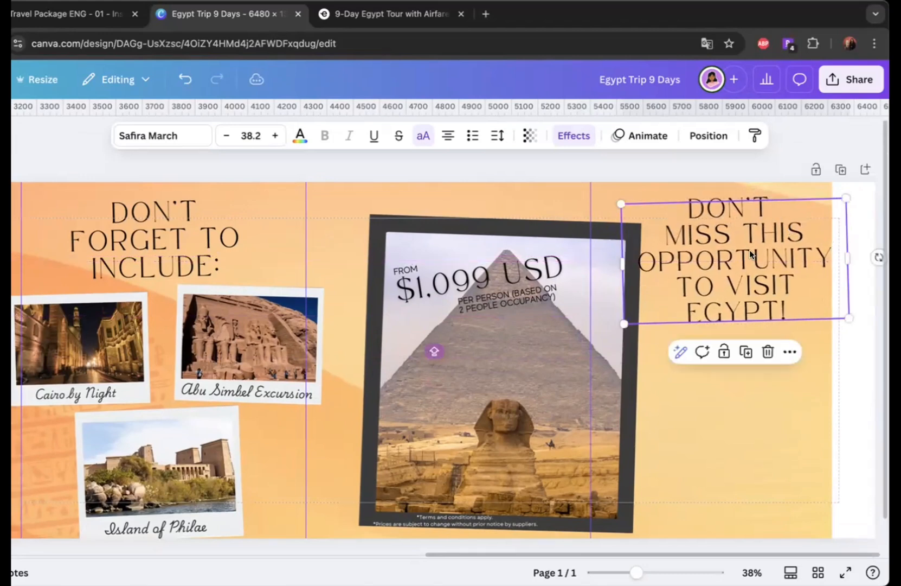
Step: Duplicate the per-person note below the Egypt heading and replace its text with "COMMENT “CAIRO” AND I WILL SEND YOU THE ITINERARY"
click(503, 301)
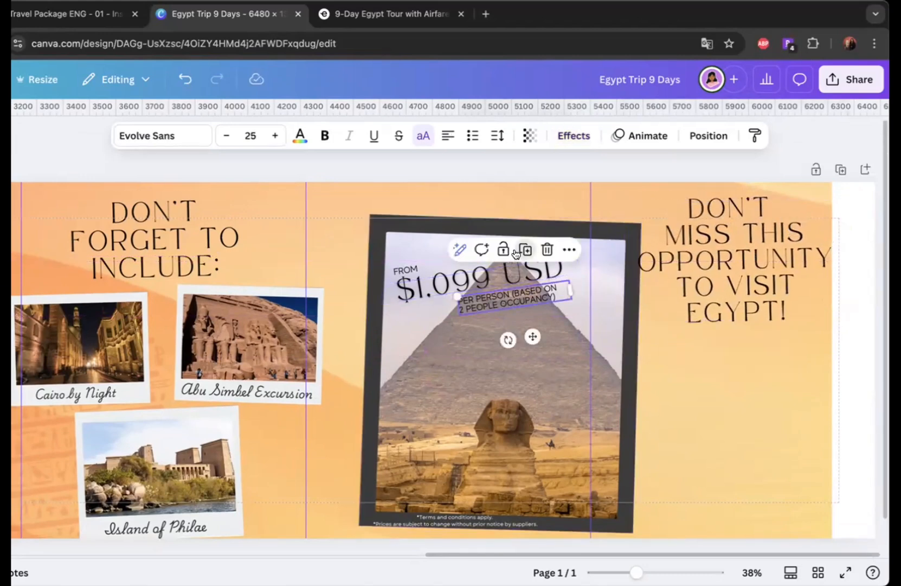
drag(522, 293, 706, 369)
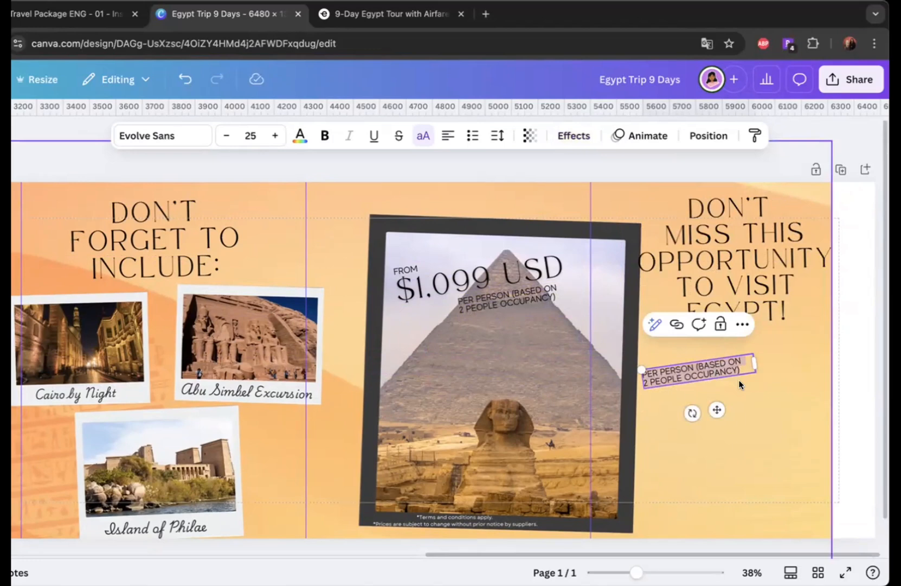
key(BackSpace)
text(COMMENT “C)
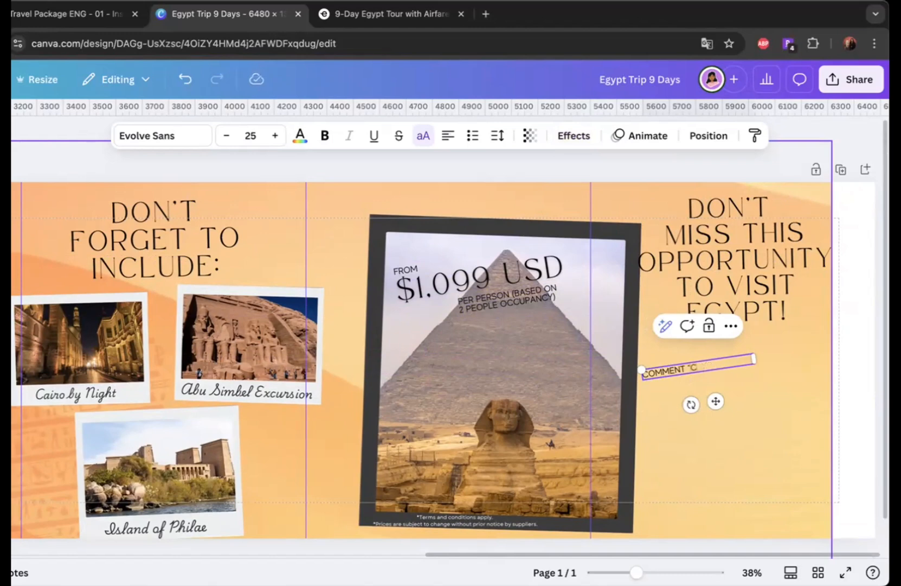
text("CAIRO" AND I WILL SEND YOU THE)
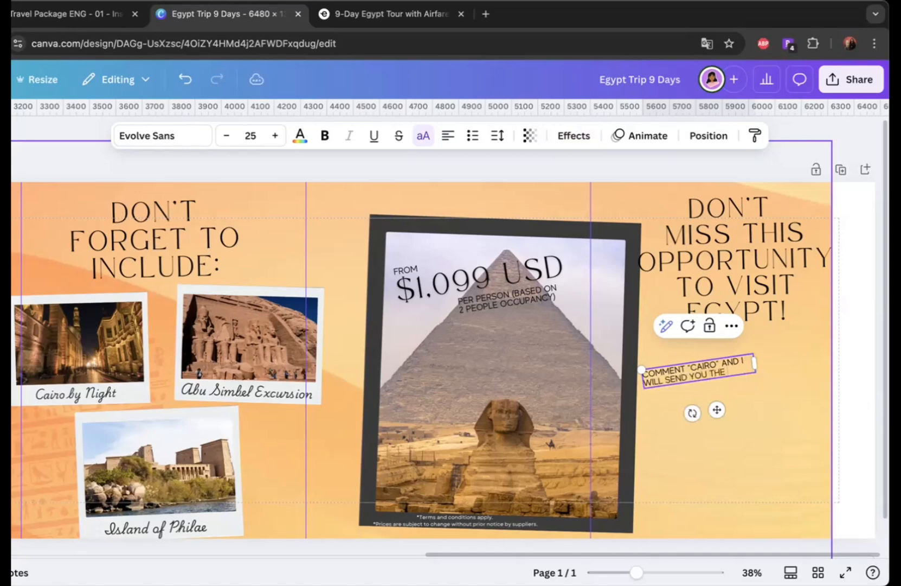
text( ITINERARY)
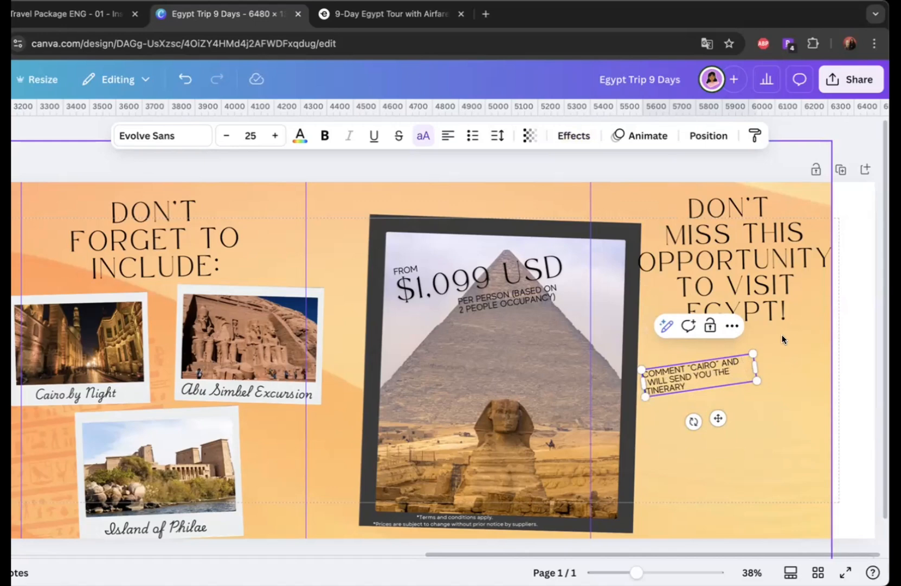
Step: Format the comment prompt at size 33.7 with centred lines and no rotation
drag(757, 381, 792, 407)
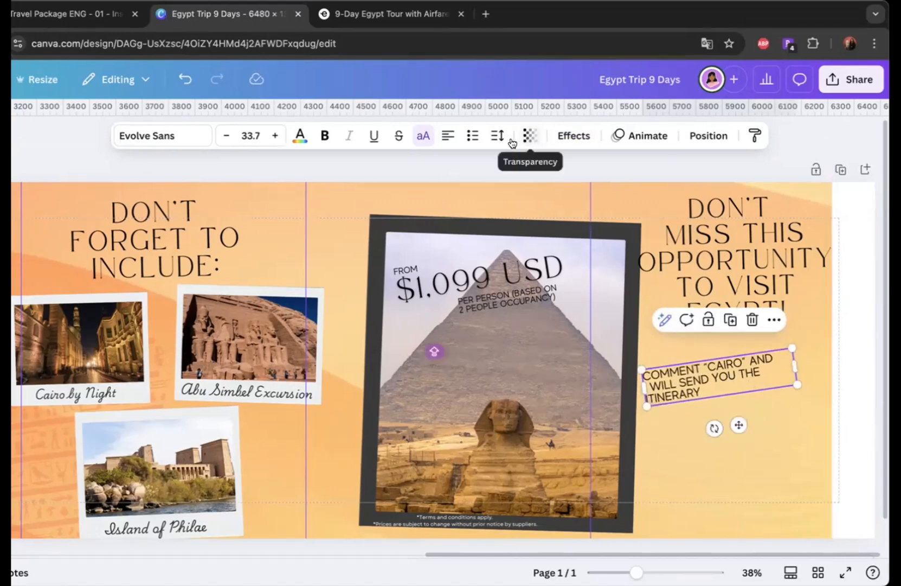
click(448, 135)
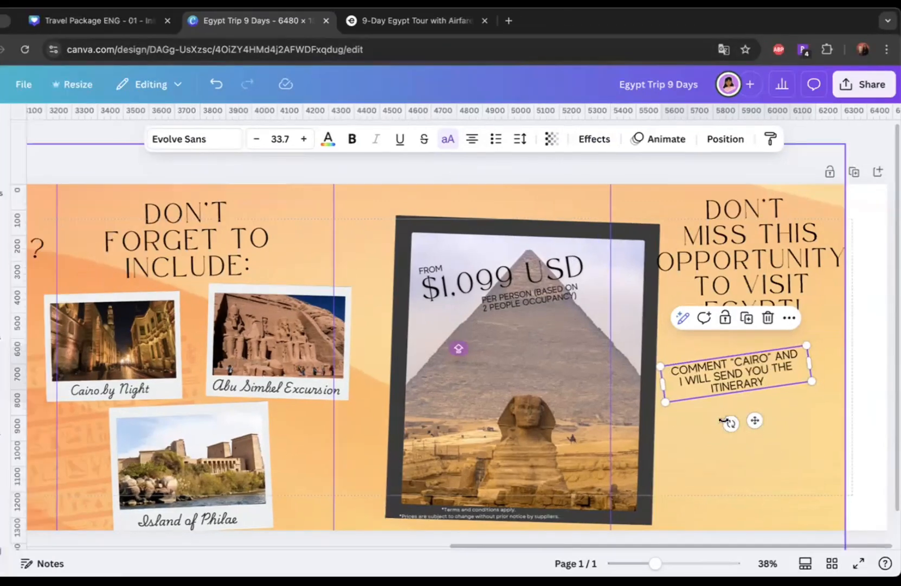
drag(725, 420, 772, 401)
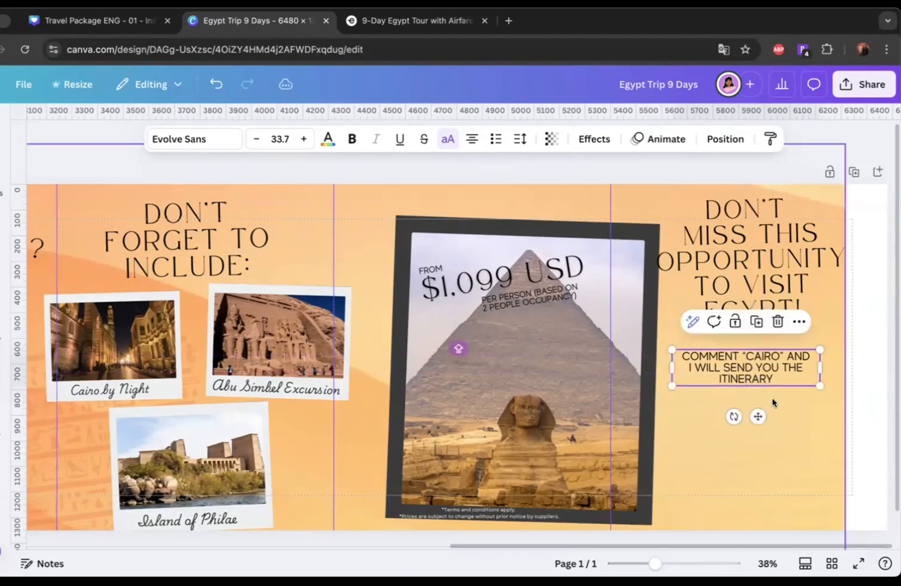
click(789, 373)
text(FULL)
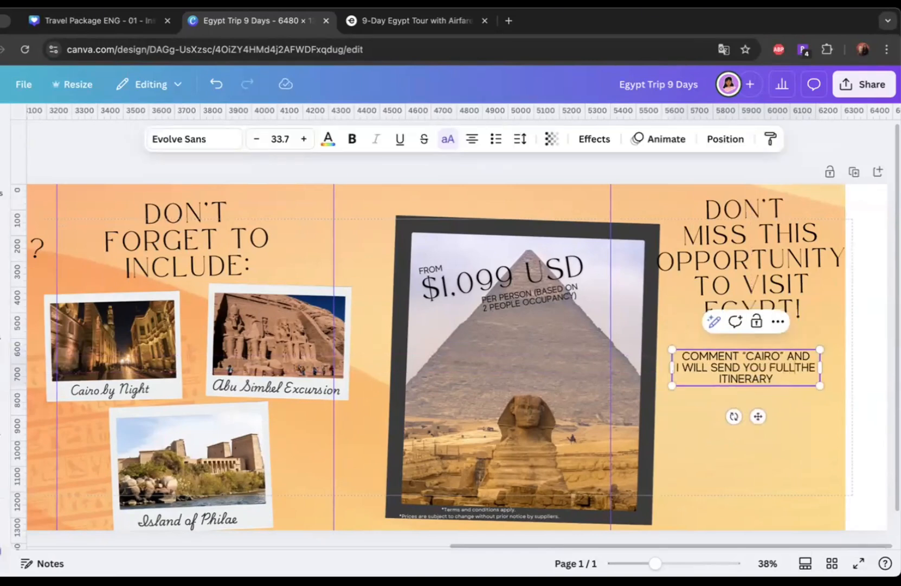
key(super+z)
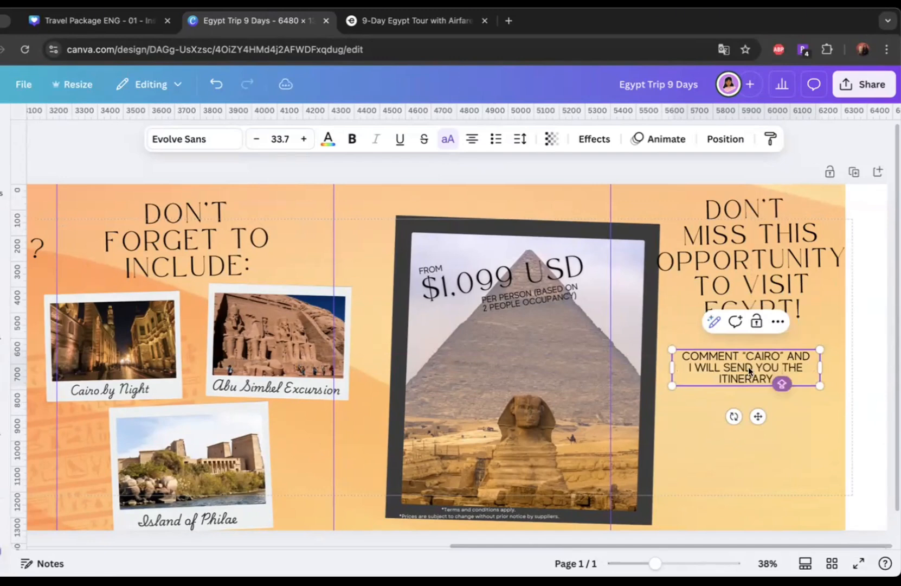
Step: Insert "FULL" before "ITINERARY" in the comment prompt, keeping both words together on its last line
click(714, 380)
text(FULL)
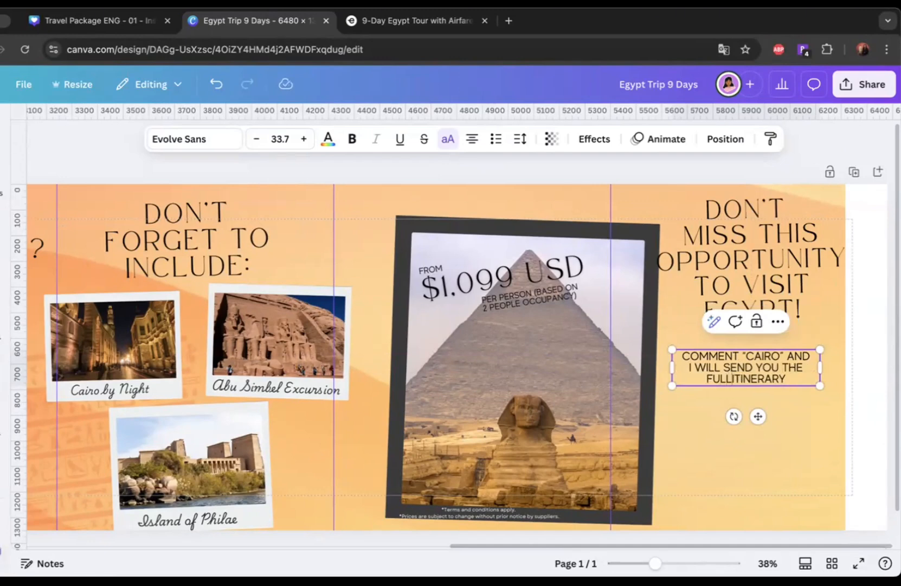
click(754, 455)
click(745, 375)
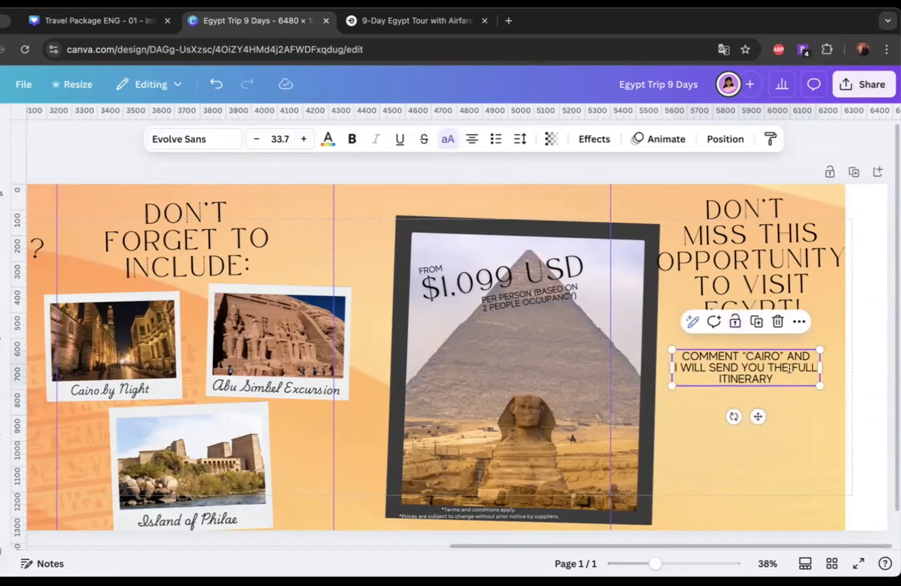
click(756, 377)
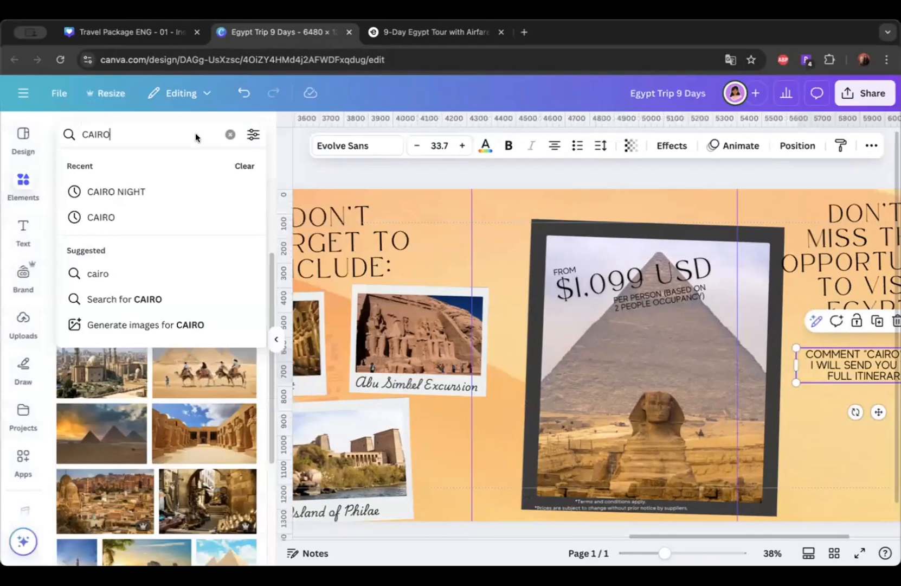
Step: Search the graphics for "CAIRO", and replace that search with one for "SHARE"
key(Return)
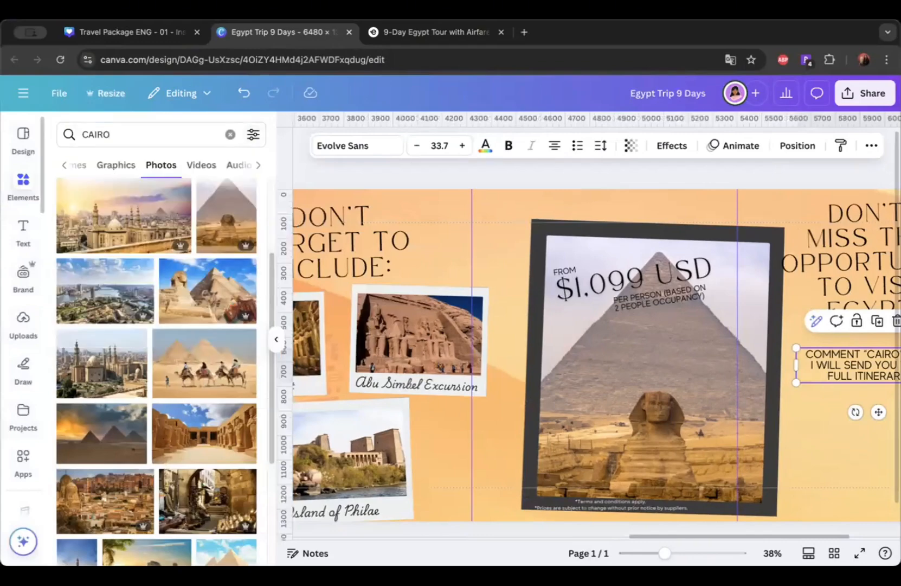
click(138, 169)
click(124, 139)
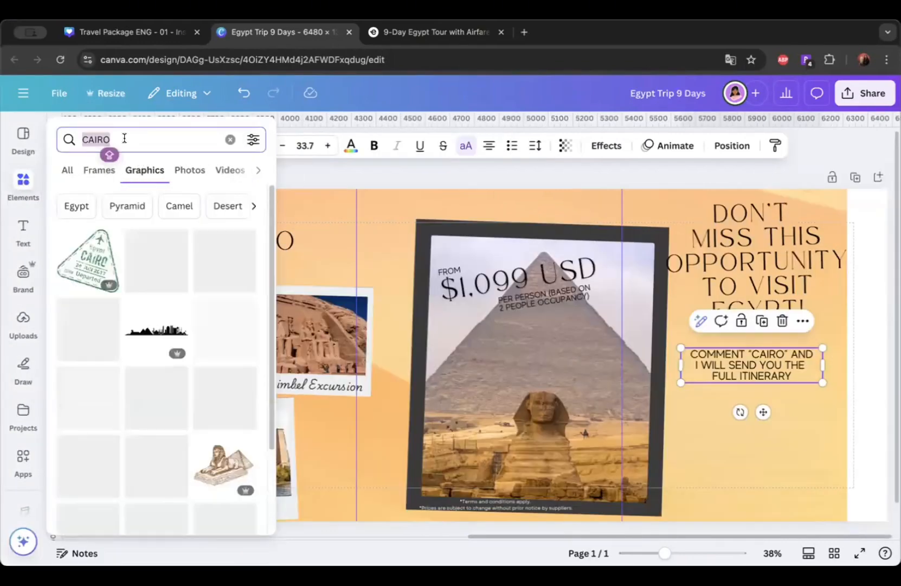
text(SHARE)
key(Return)
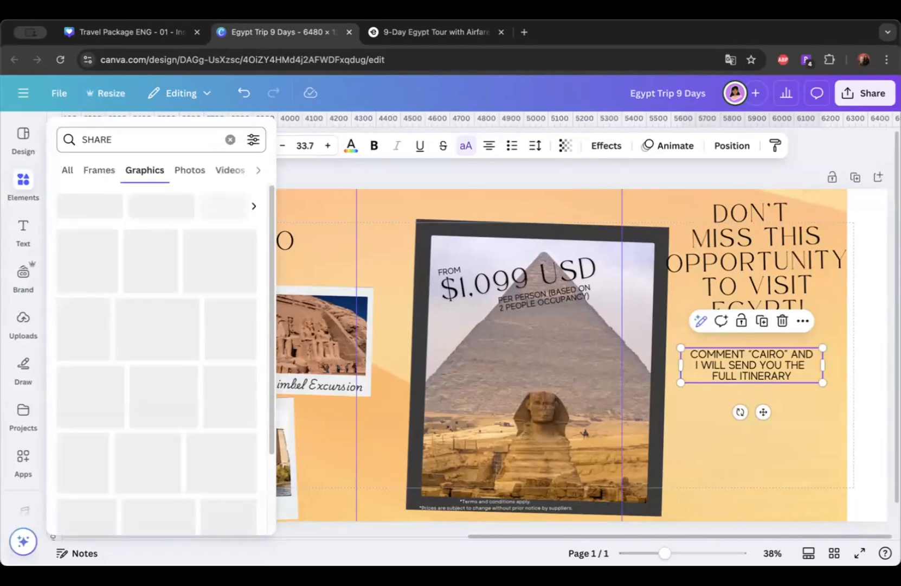
click(22, 185)
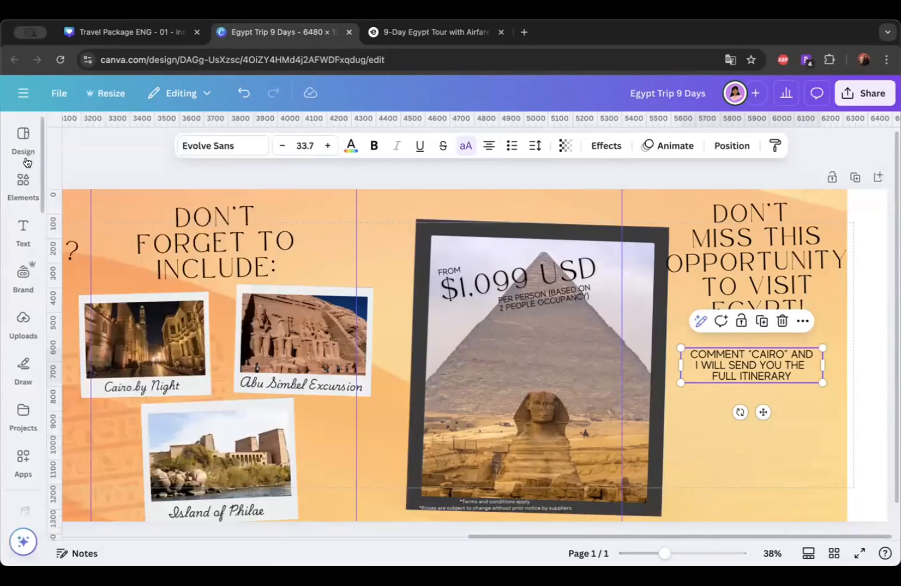
click(24, 185)
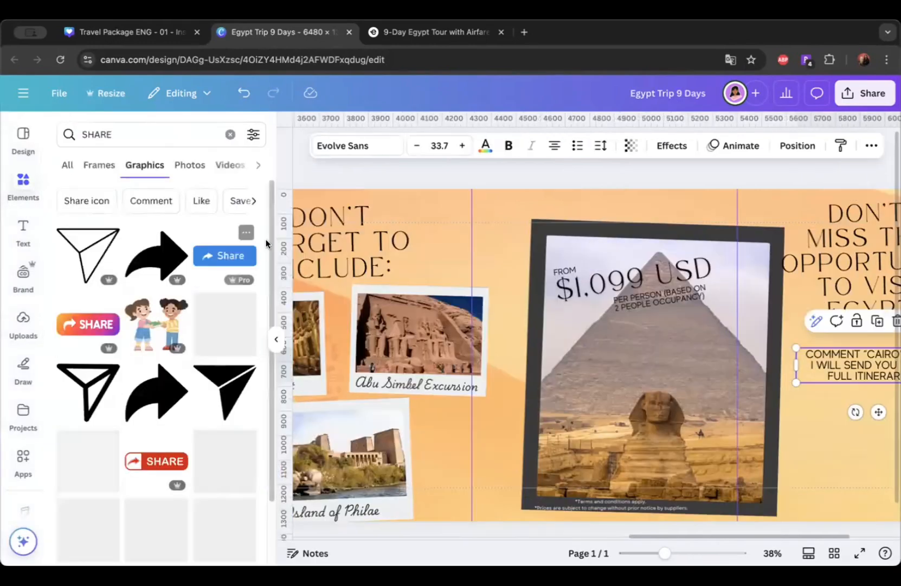
Step: Add the thin outlined paper plane graphic and its recommended matching comment bubble, bookmark and heart icons to the design
scroll(270, 261, down, 6)
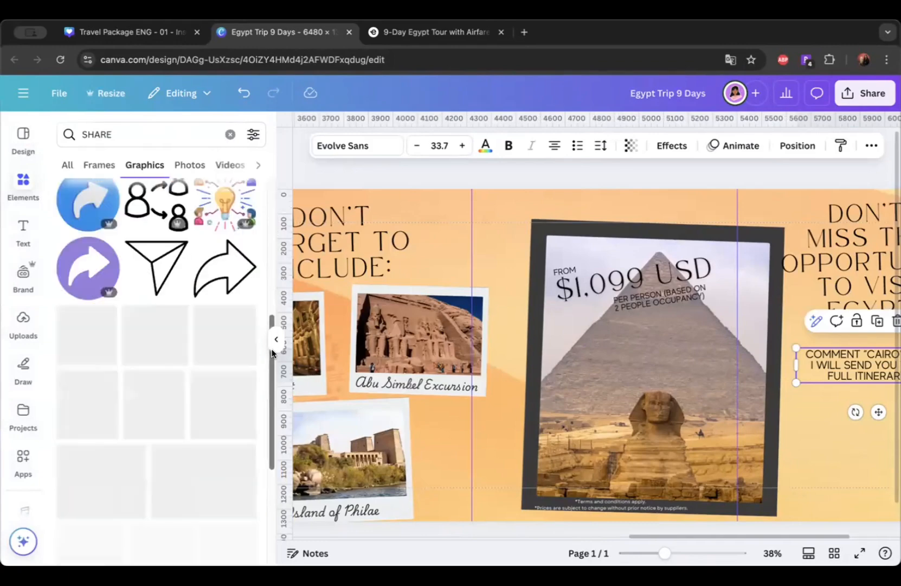
scroll(486, 356, right, 5)
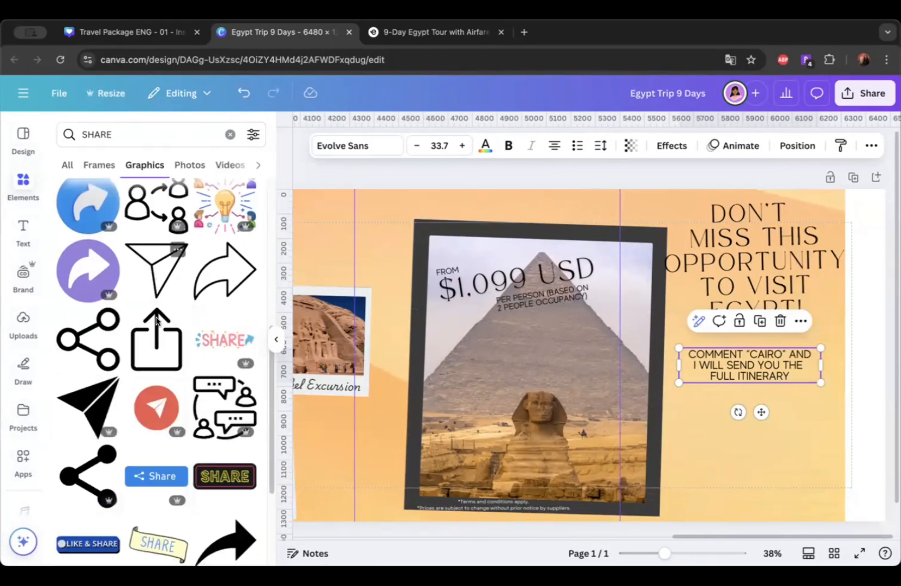
scroll(160, 322, up, 6)
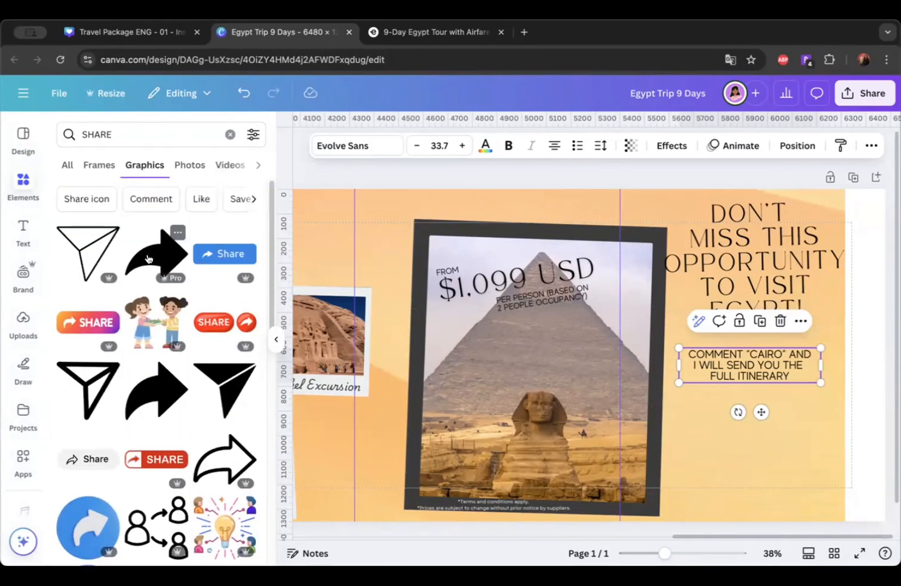
click(84, 251)
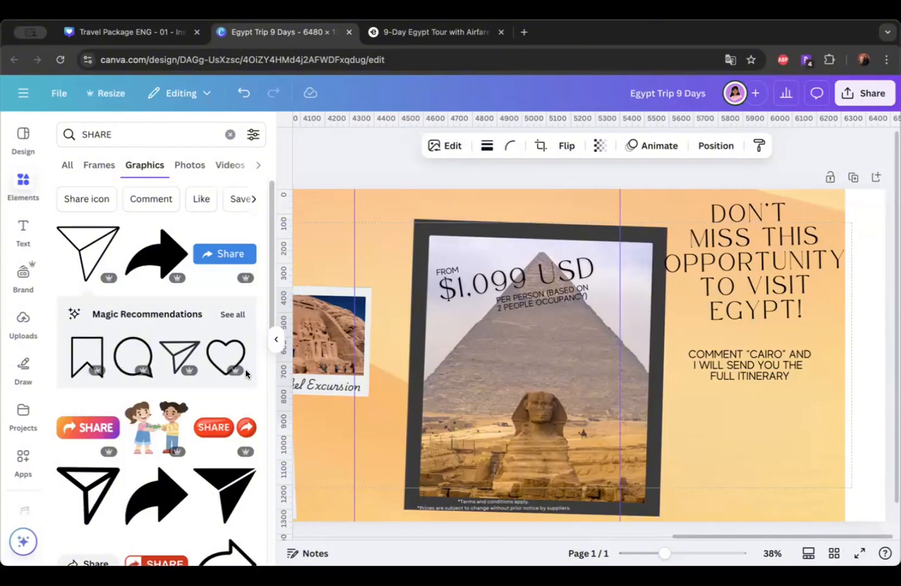
scroll(414, 372, left, 3)
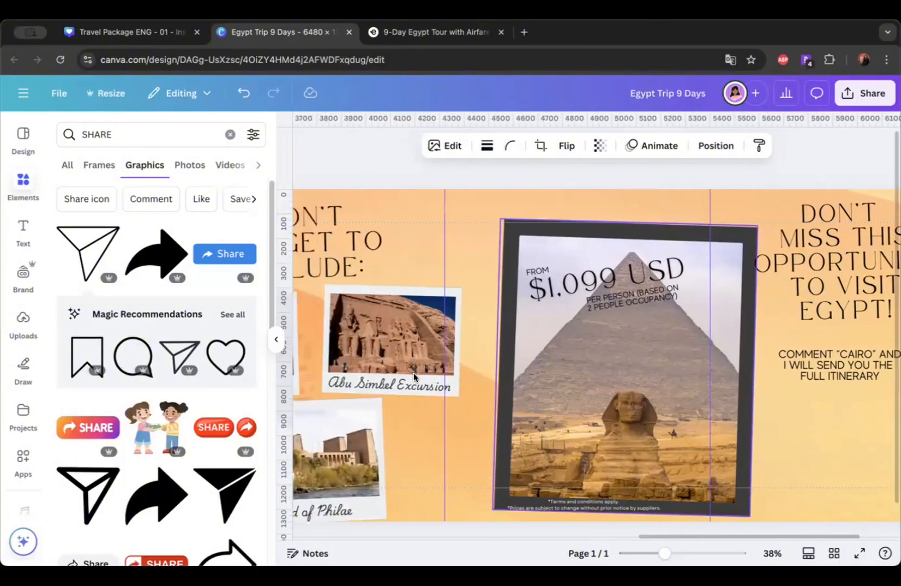
scroll(375, 272, down, 1)
click(276, 341)
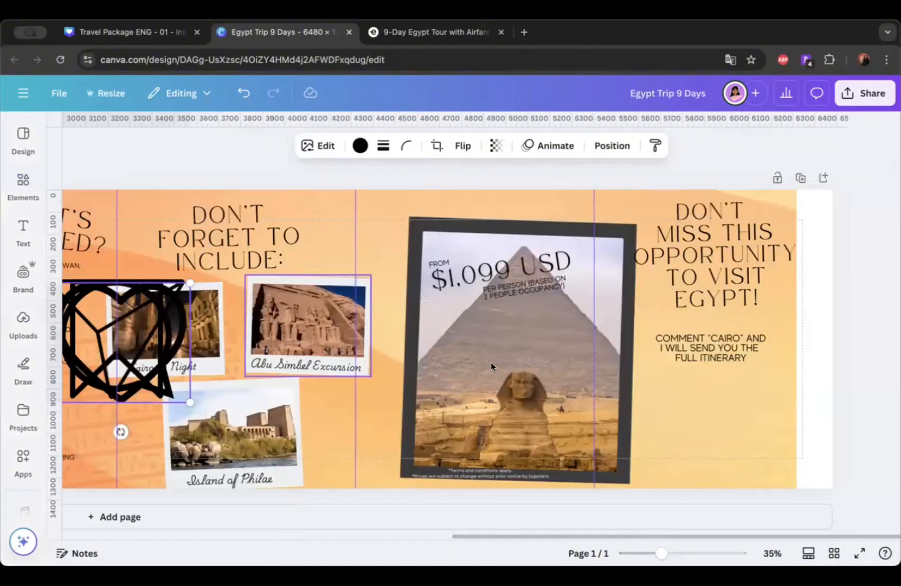
Step: Select the overlapping heart, bookmark, comment bubble and paper plane icons together and move them onto the last panel
scroll(496, 366, left, 1)
scroll(505, 373, left, 3)
click(261, 163)
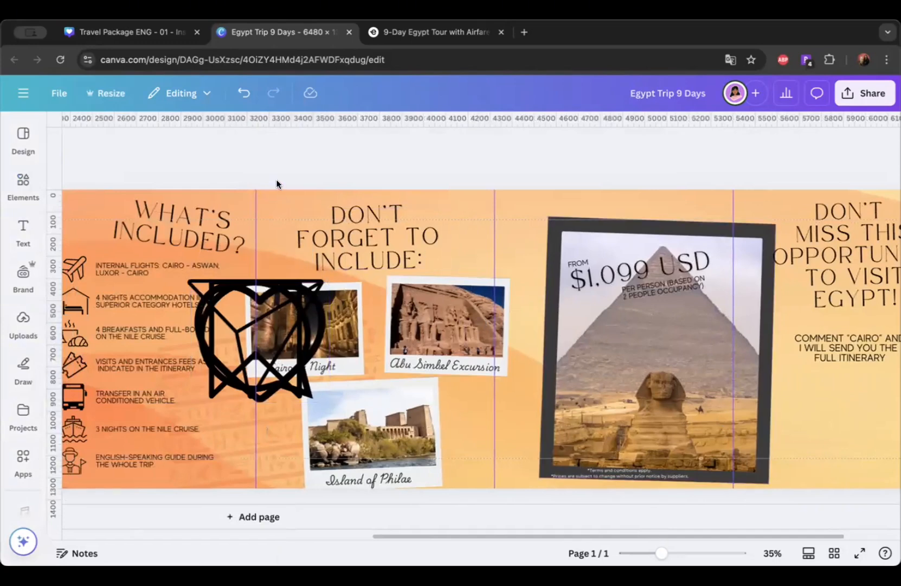
scroll(439, 250, left, 2)
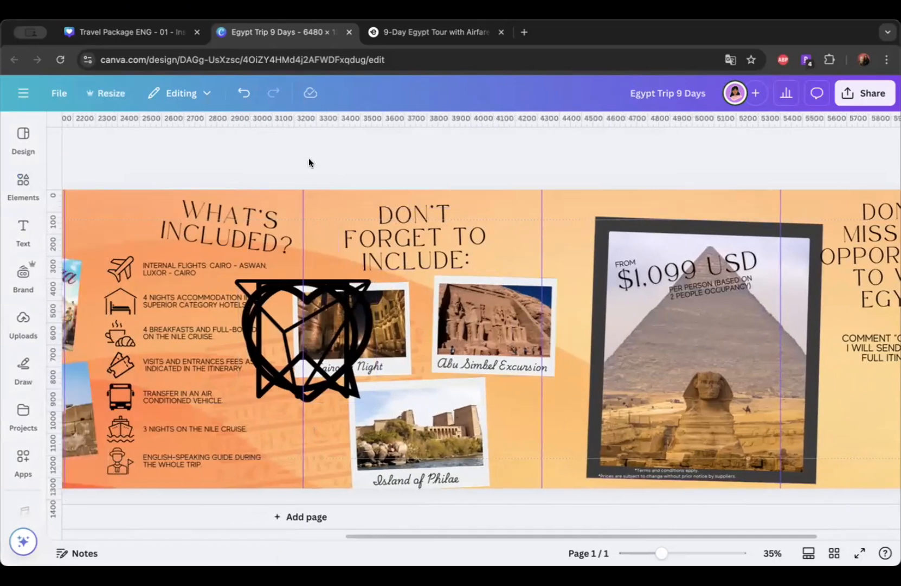
click(316, 306)
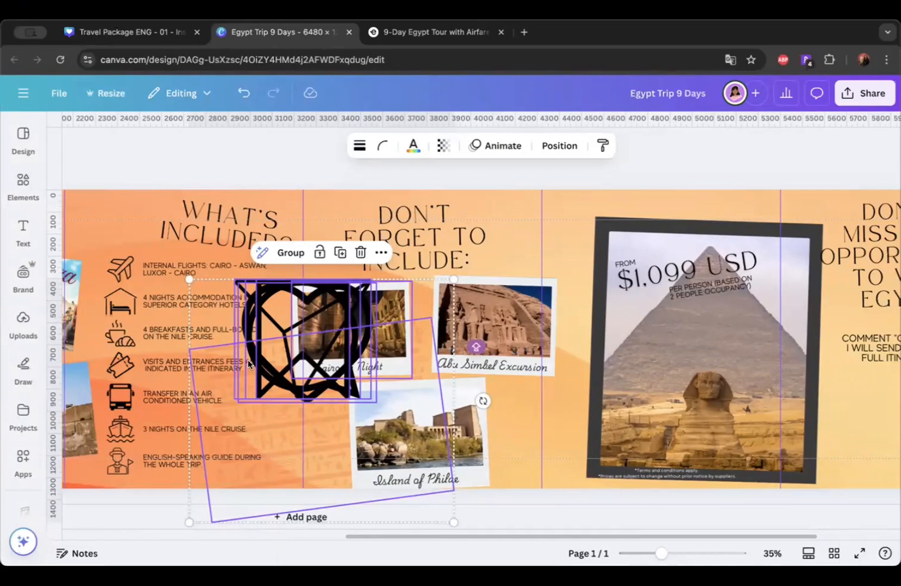
click(634, 146)
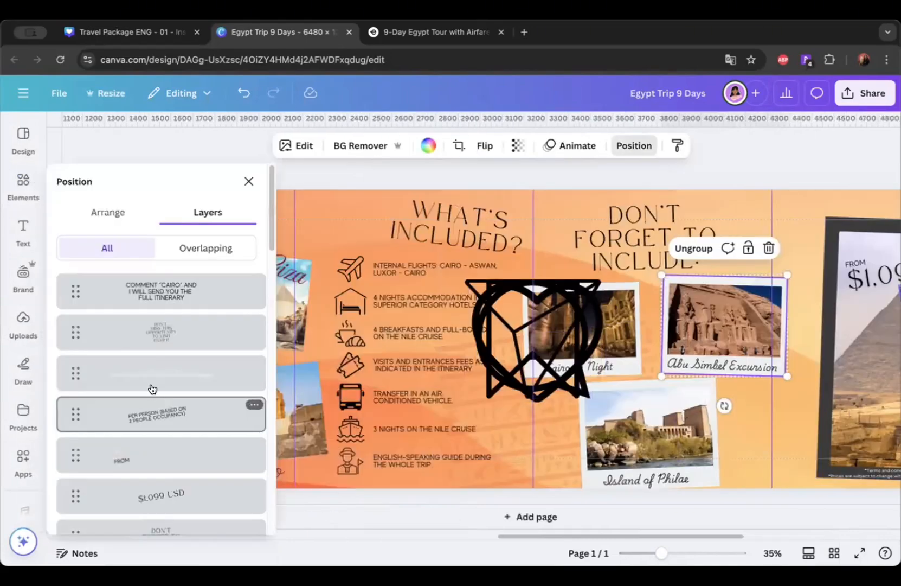
scroll(218, 434, down, 5)
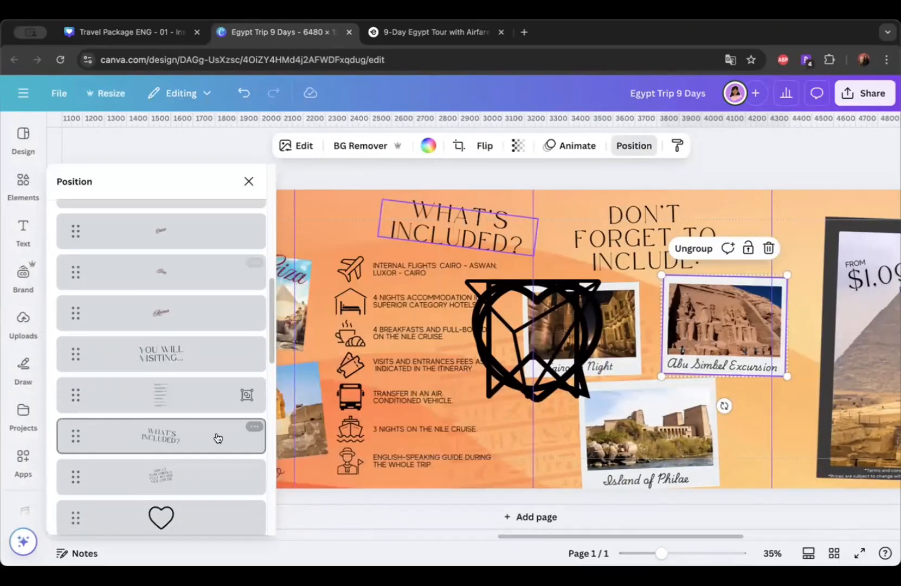
scroll(198, 450, down, 2)
click(179, 450)
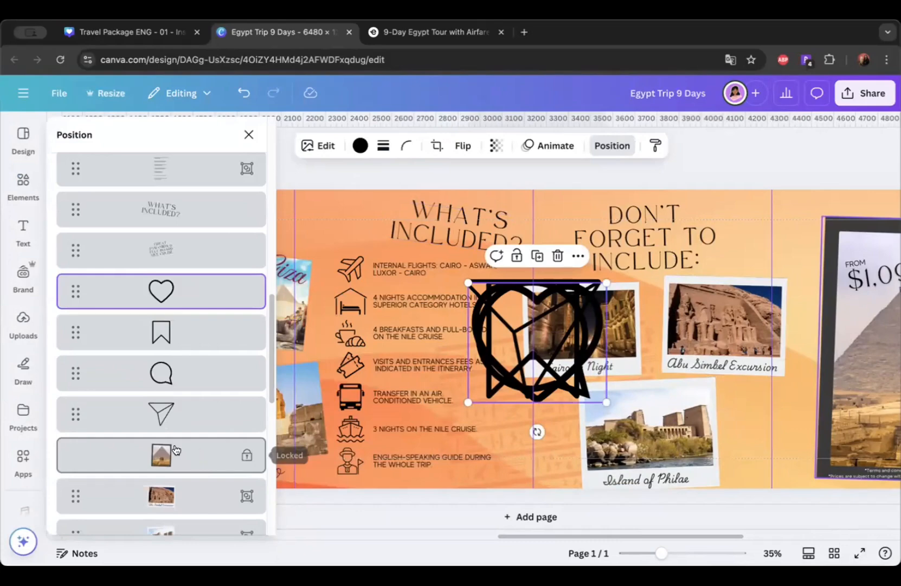
shift+click(175, 404)
drag(549, 313, 736, 321)
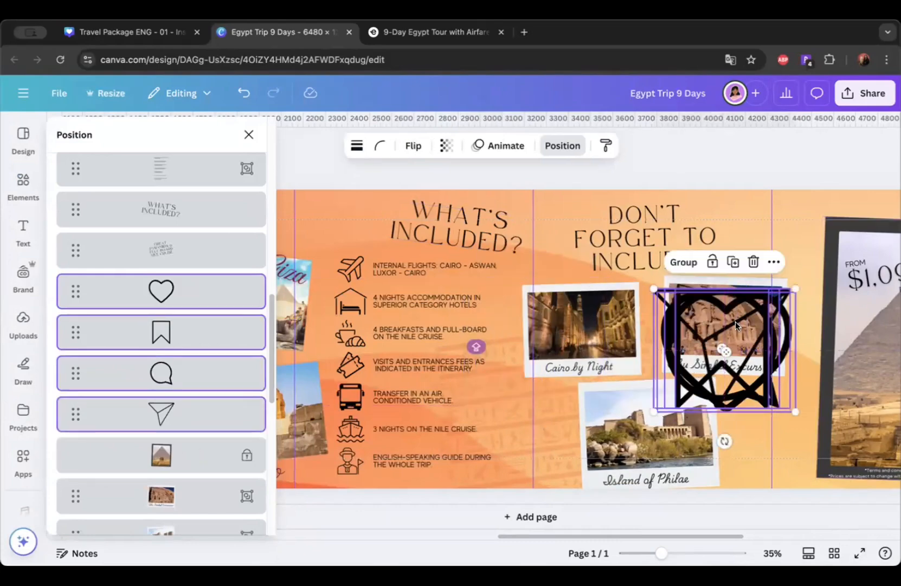
scroll(736, 321, right, 6)
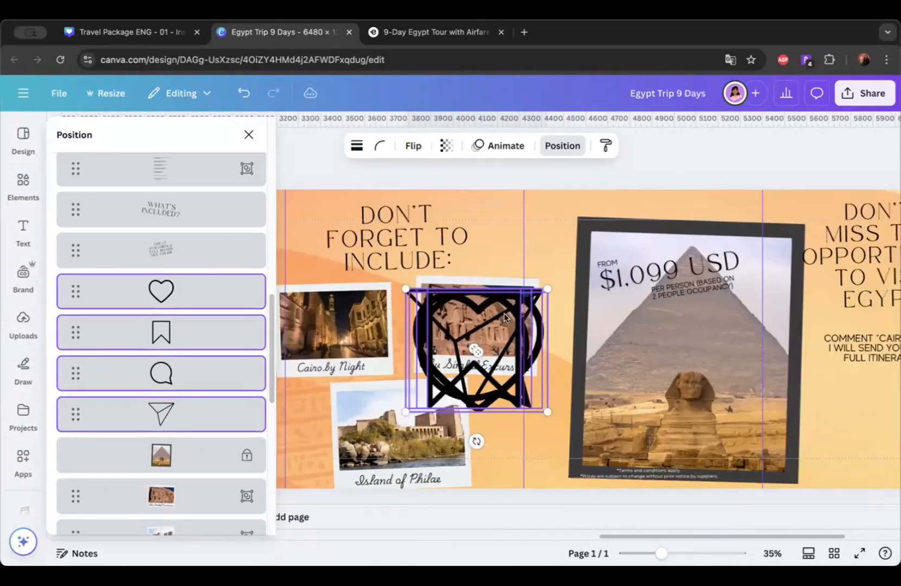
drag(504, 317, 784, 377)
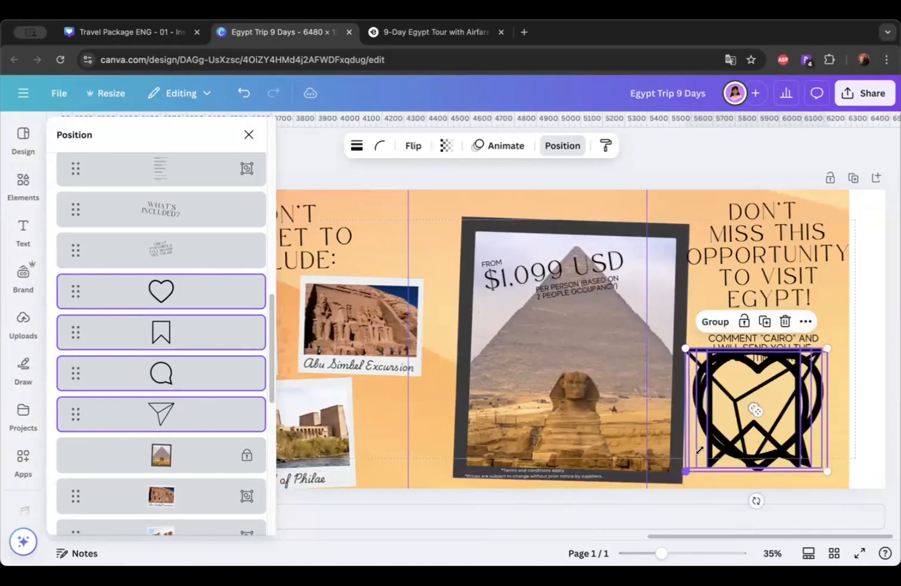
Step: Shrink the icons to about 84 px high and arrange them below the comment prompt as heart, comment bubble, paper plane, bookmark
drag(699, 449, 793, 380)
click(739, 402)
click(860, 382)
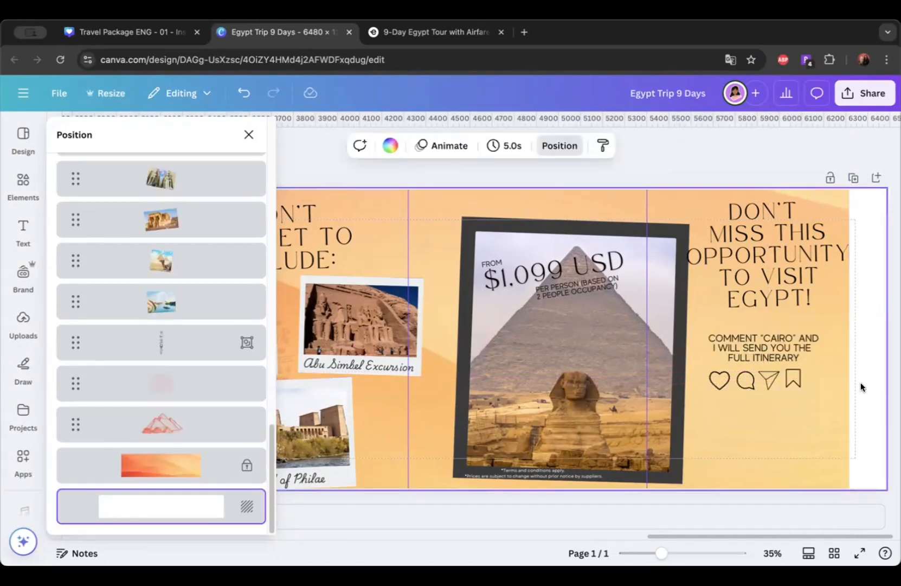
Step: Unlock the orange gradient background, move it over the white strip at the end of the last panel, and lock it again
scroll(833, 395, down, 2)
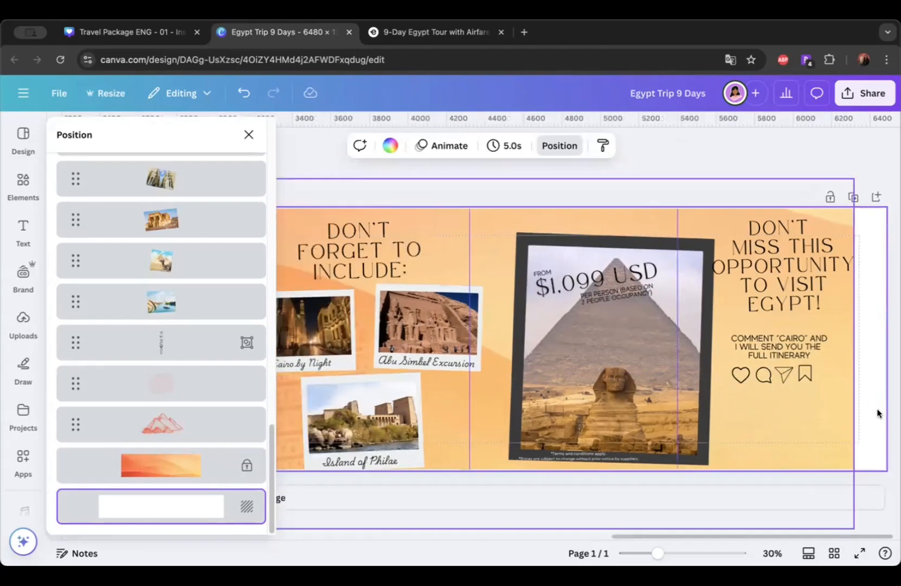
click(838, 413)
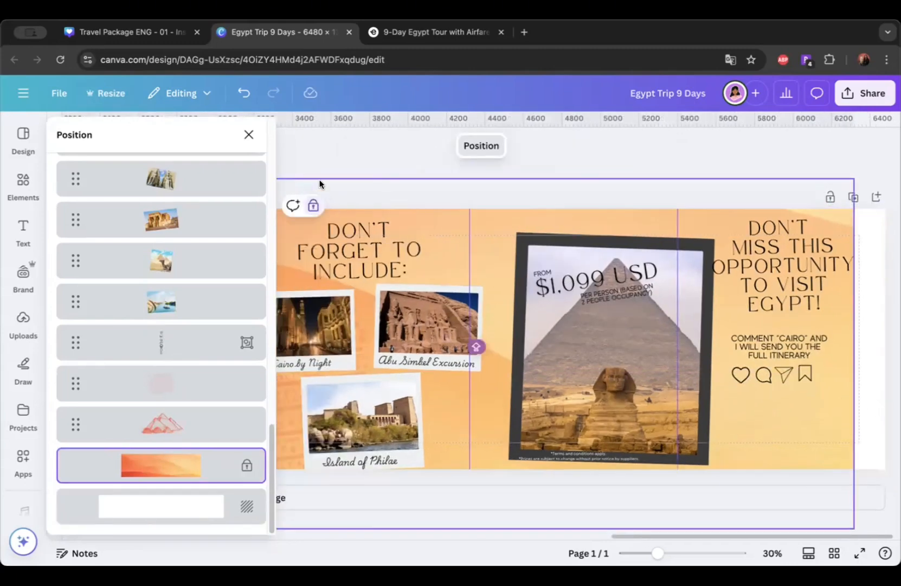
click(249, 135)
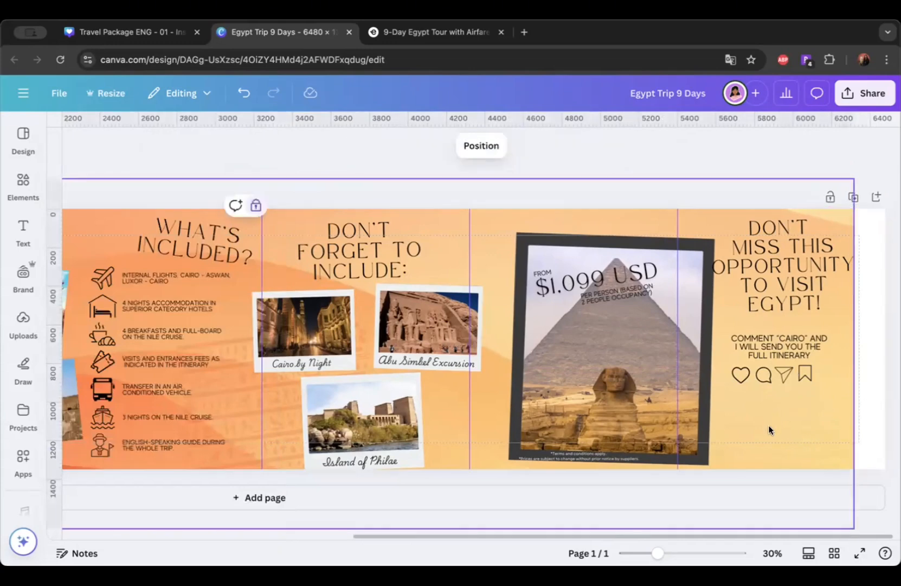
click(256, 205)
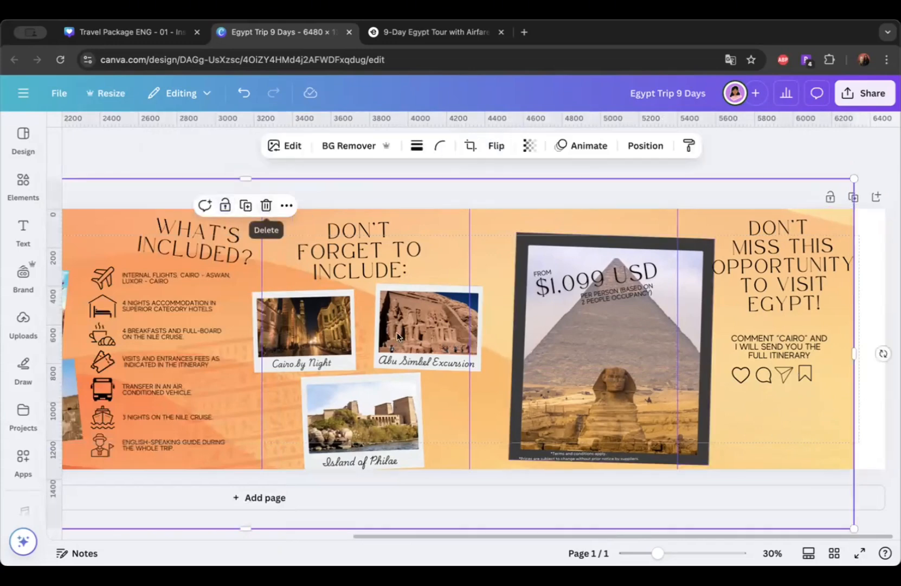
drag(490, 216, 521, 215)
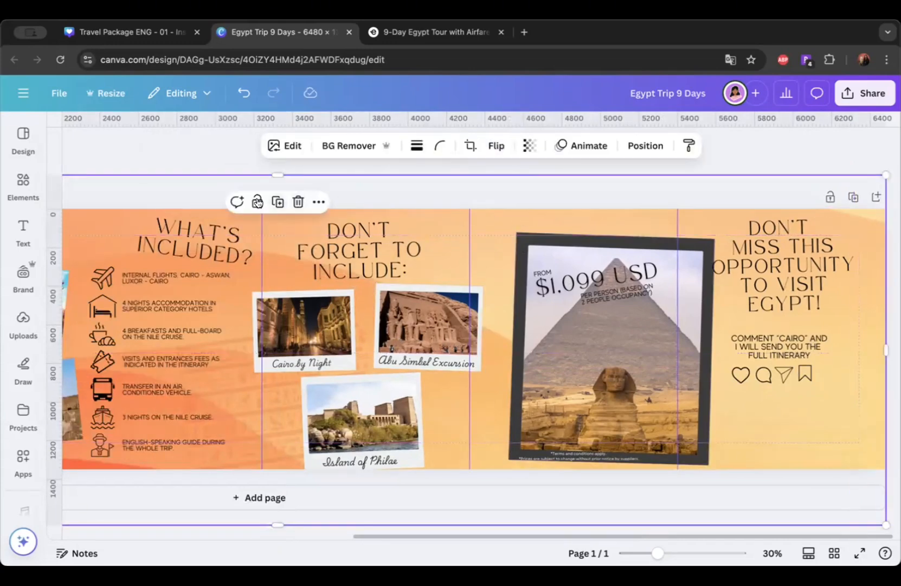
click(256, 202)
click(288, 203)
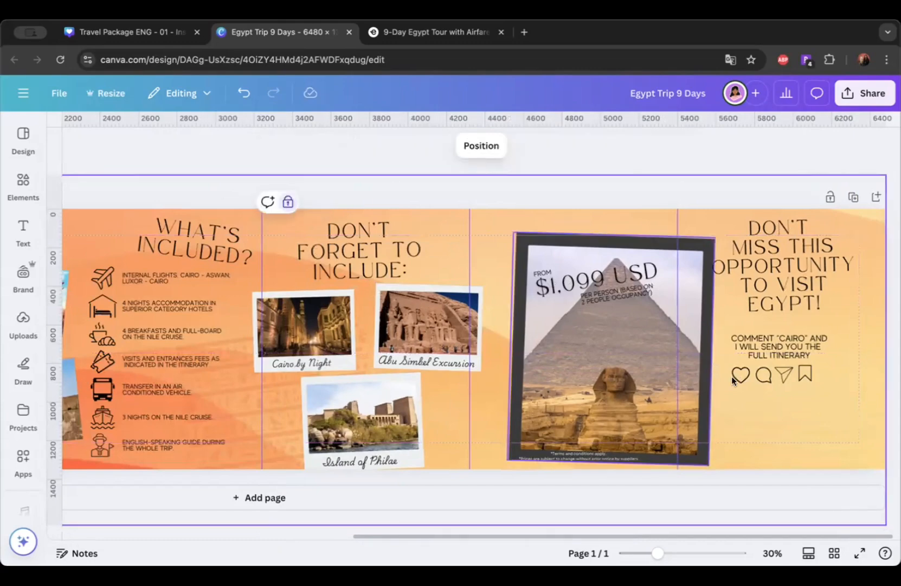
Step: Align the four social icons along their middles and tidy them up into an evenly spaced row
click(780, 375)
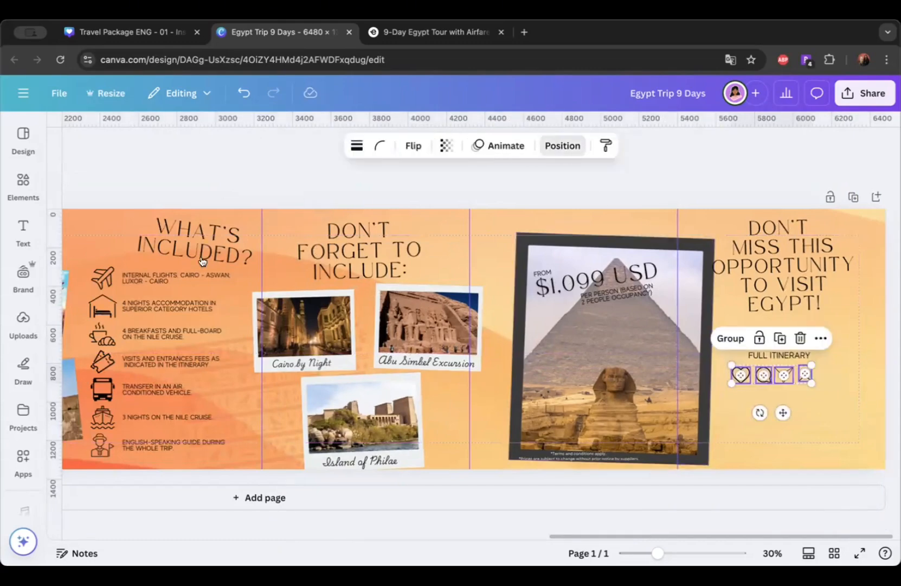
click(563, 145)
click(113, 169)
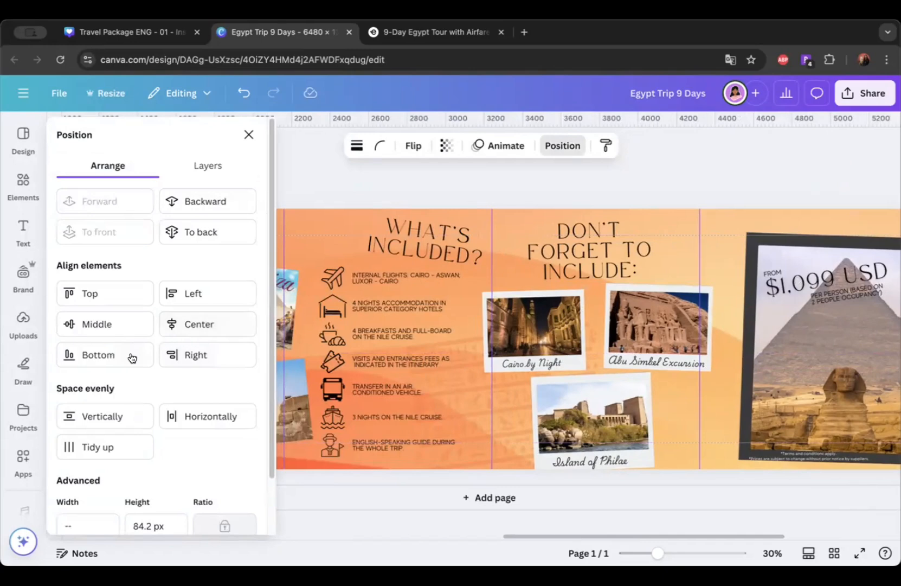
scroll(564, 406, right, 5)
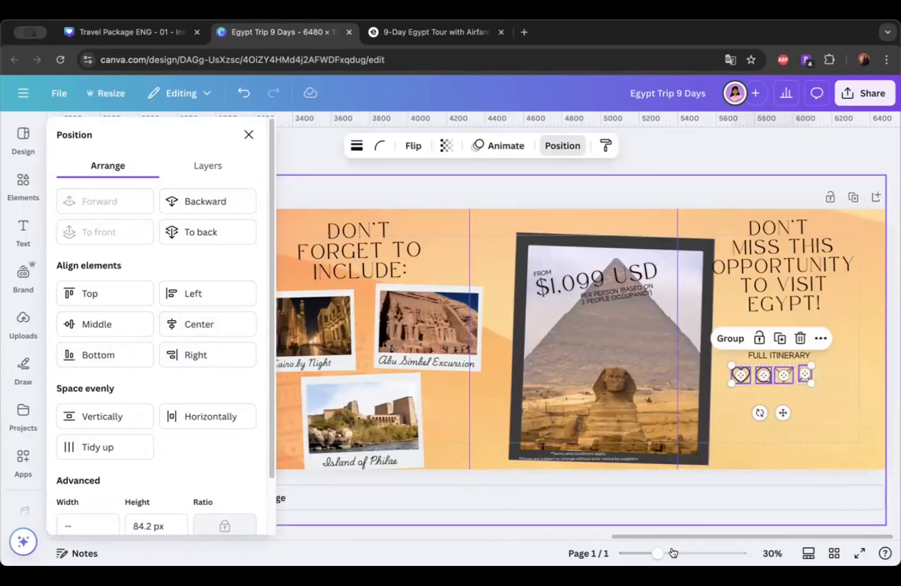
mouse_move(672, 552)
mouse_down()
mouse_move(693, 554)
mouse_move(683, 553)
mouse_up()
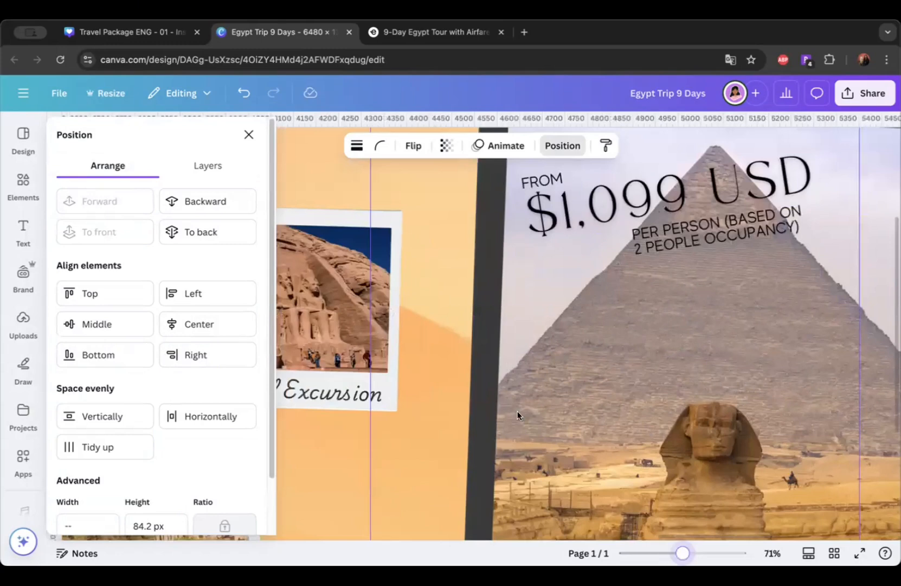
scroll(517, 410, right, 8)
click(114, 325)
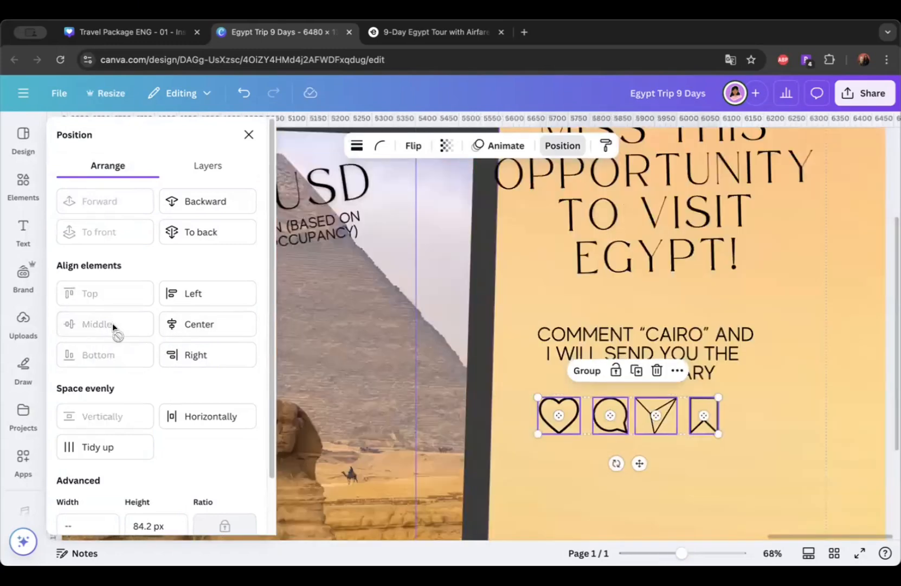
click(117, 447)
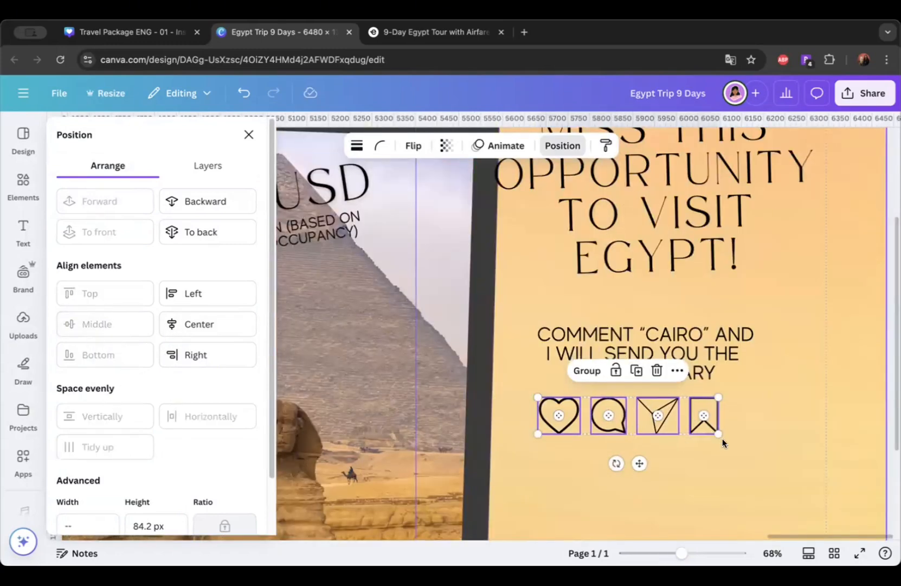
Step: Enlarge the icon row slightly and move the comment prompt to about X 5700, Y 679 px, centred above the icons
drag(719, 434, 760, 446)
drag(674, 330, 708, 346)
ctrl+scroll(681, 535, down, 3)
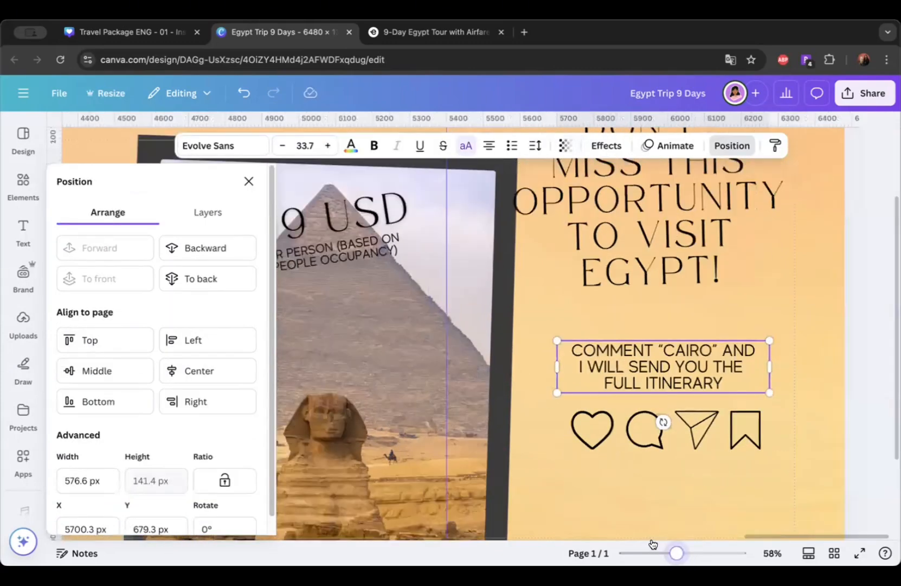
click(655, 547)
click(744, 382)
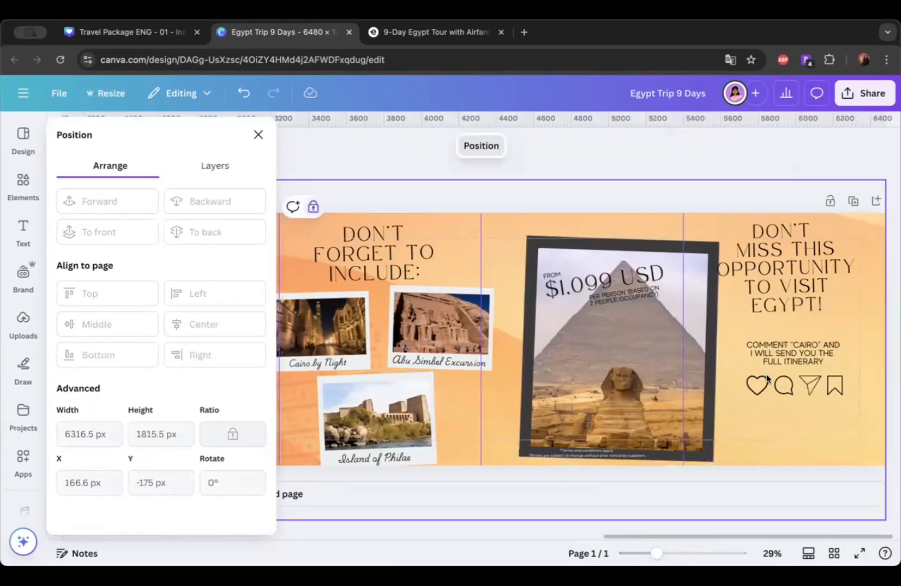
click(750, 352)
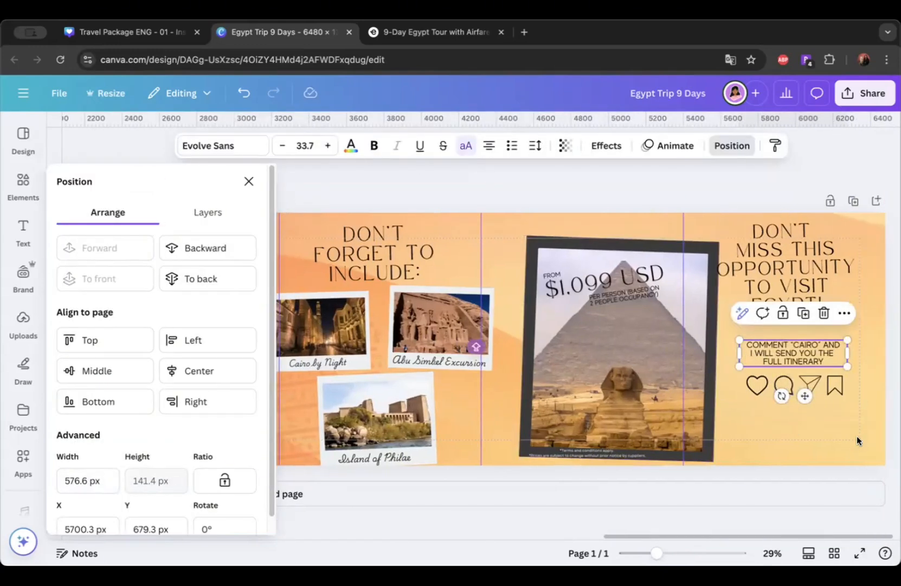
click(803, 313)
drag(778, 353, 743, 421)
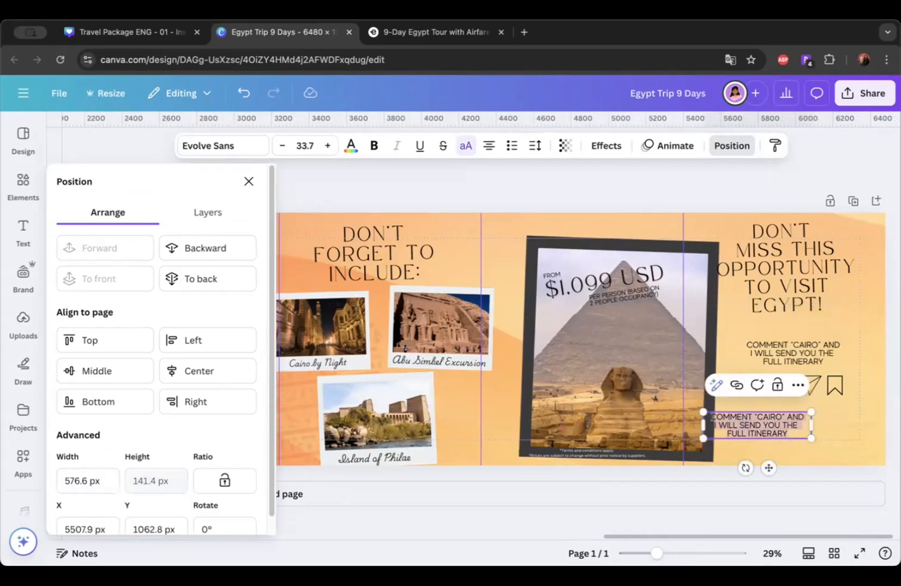
text(@GARILOS)
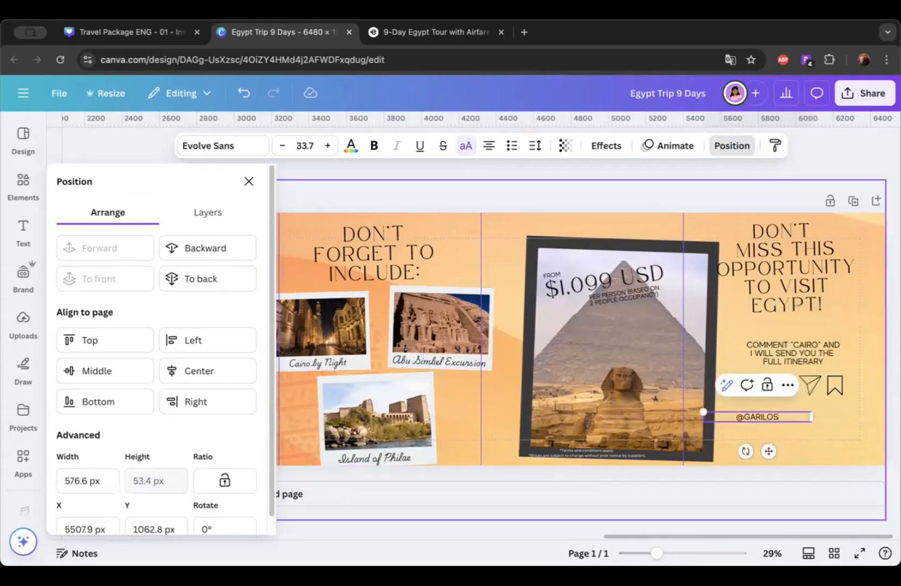
text(TRAVEL)
Step: Centre the account handle beneath the social icon row, at about Y 1052 px
click(787, 271)
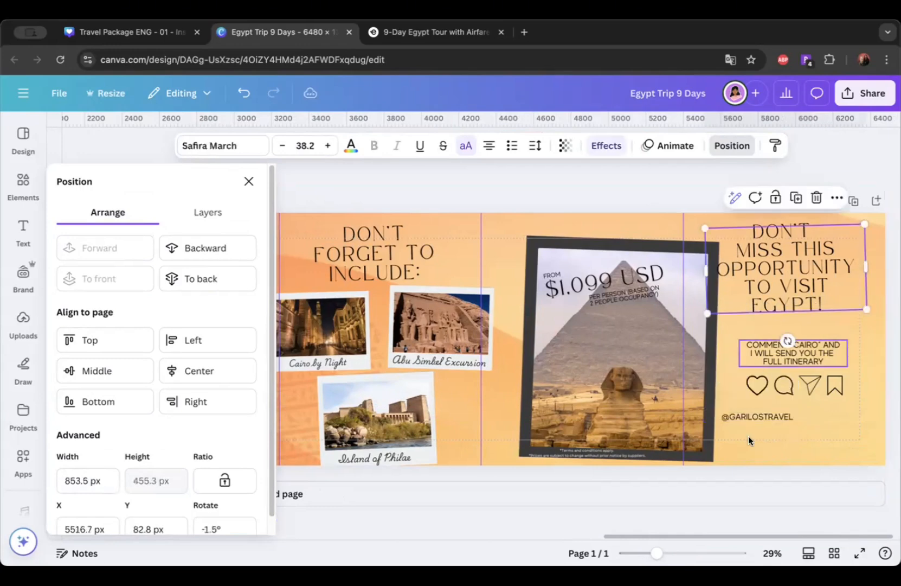
drag(740, 412, 771, 403)
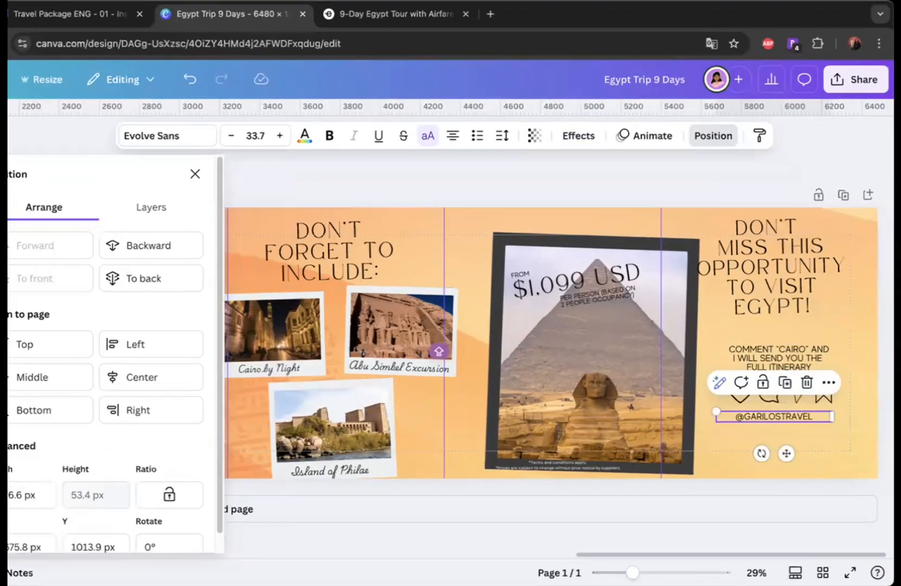
drag(805, 418, 806, 426)
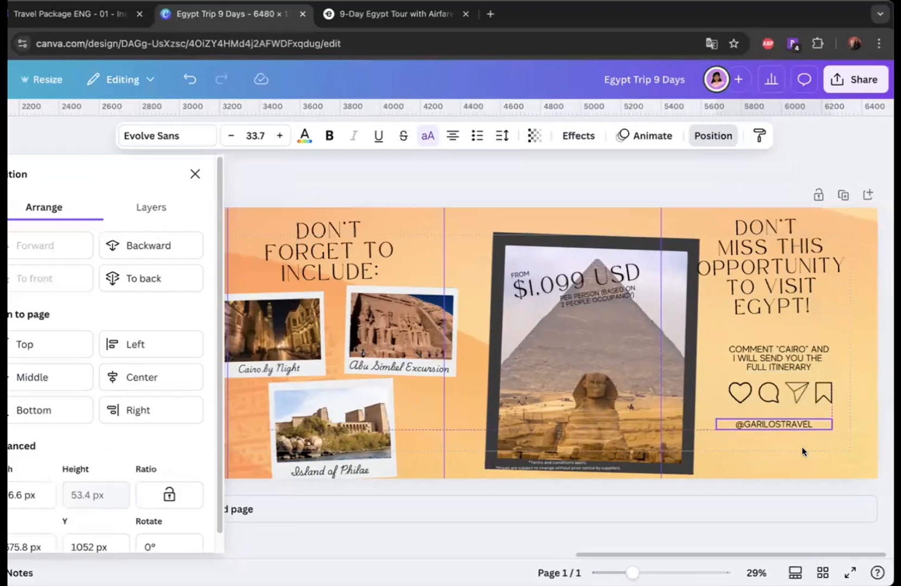
click(810, 457)
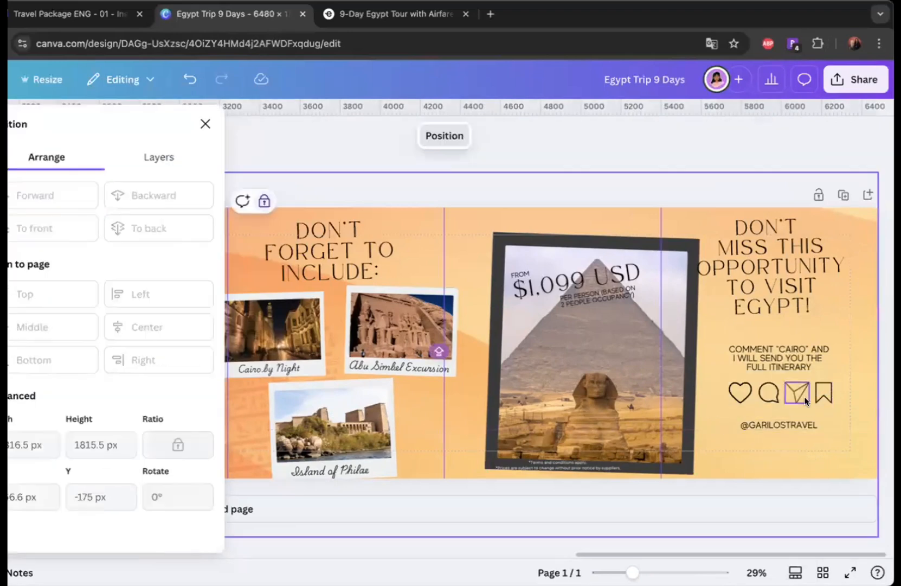
Step: Unlock the orange gradient background and stretch it to about 6483 px wide, covering the white strip at the start of the first panel
scroll(649, 326, down, 1)
scroll(650, 326, left, 10)
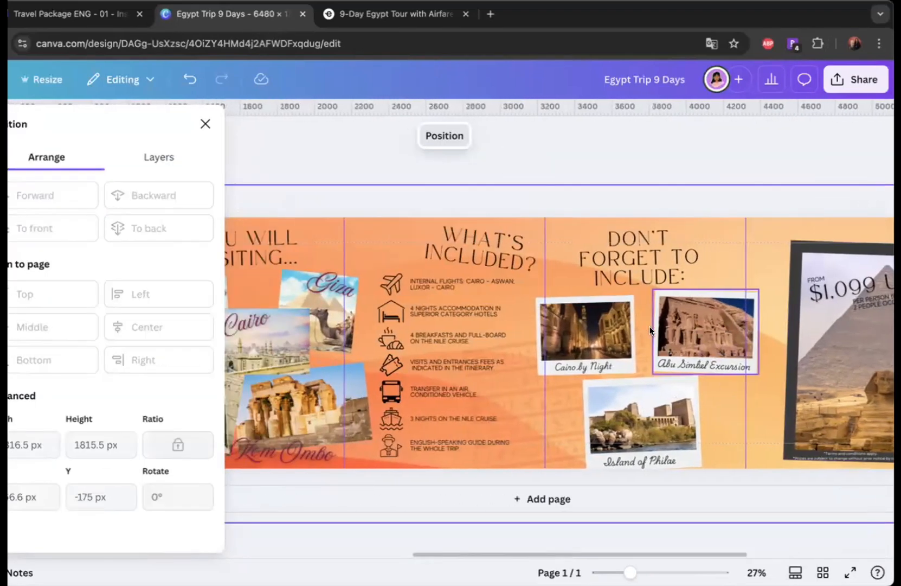
scroll(650, 326, left, 10)
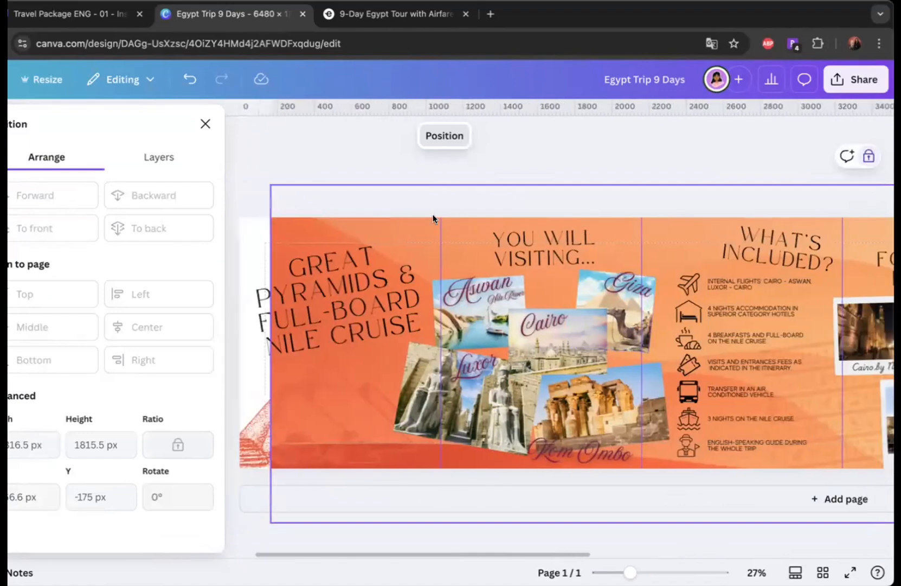
click(438, 135)
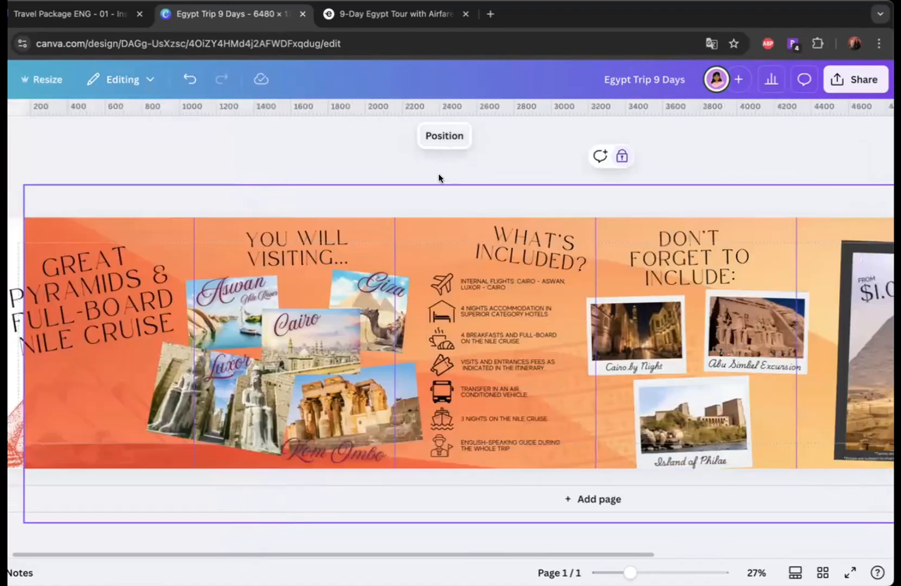
click(626, 156)
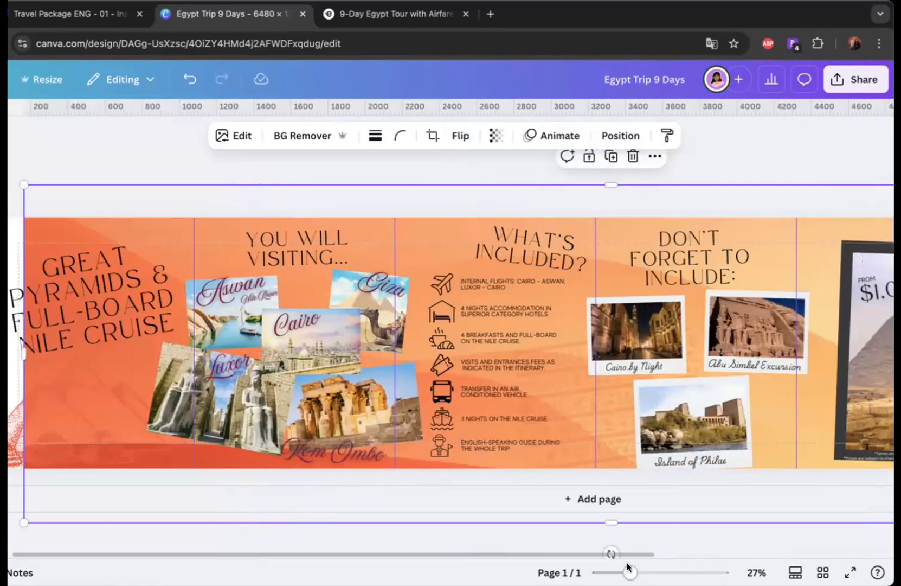
drag(629, 572, 621, 572)
scroll(201, 321, down, 2)
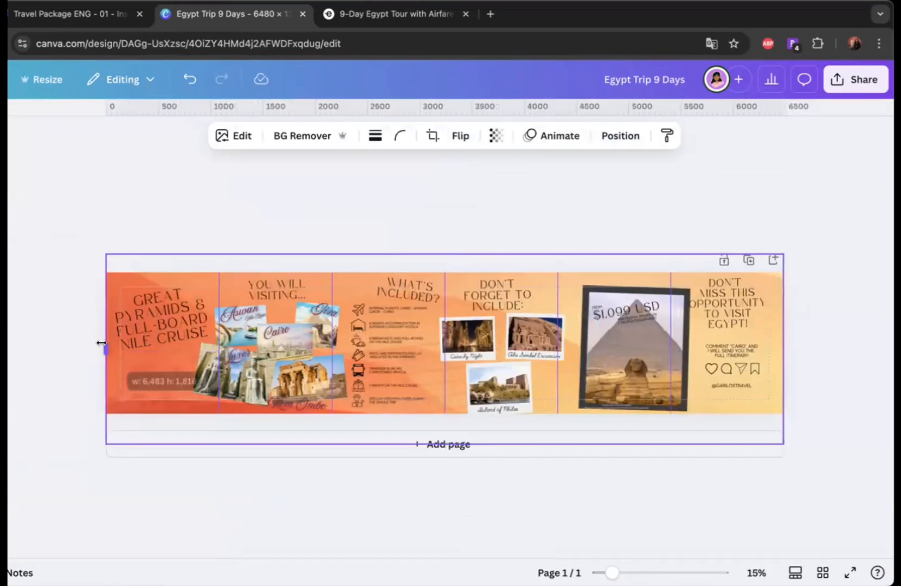
click(334, 464)
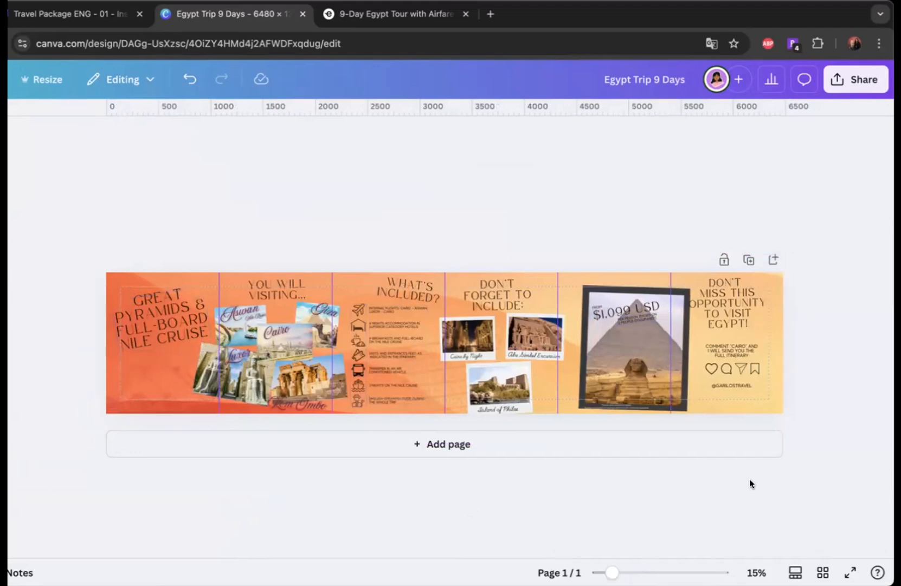
Step: Open the TourRadar partners dashboard at dashboard.api.b2b.tourradar.com/home in a new browser tab
scroll(433, 342, up, 2)
scroll(543, 391, left, 2)
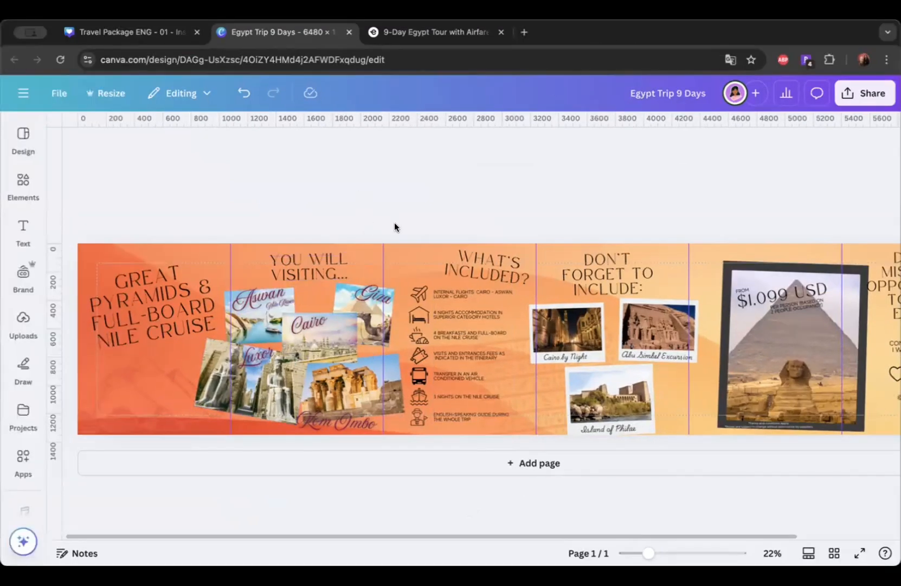
click(524, 32)
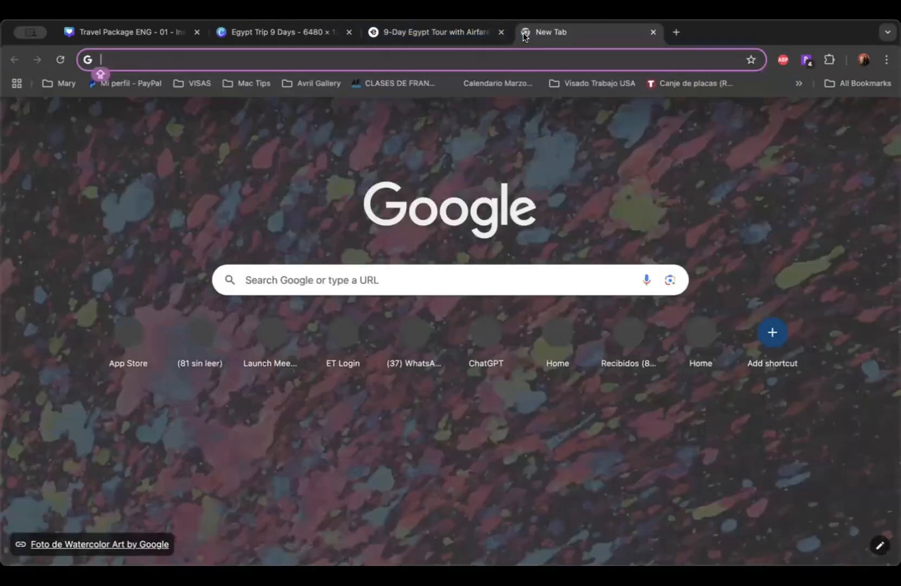
text(dashboard.api.b2b.tourradar.com/home)
key(Return)
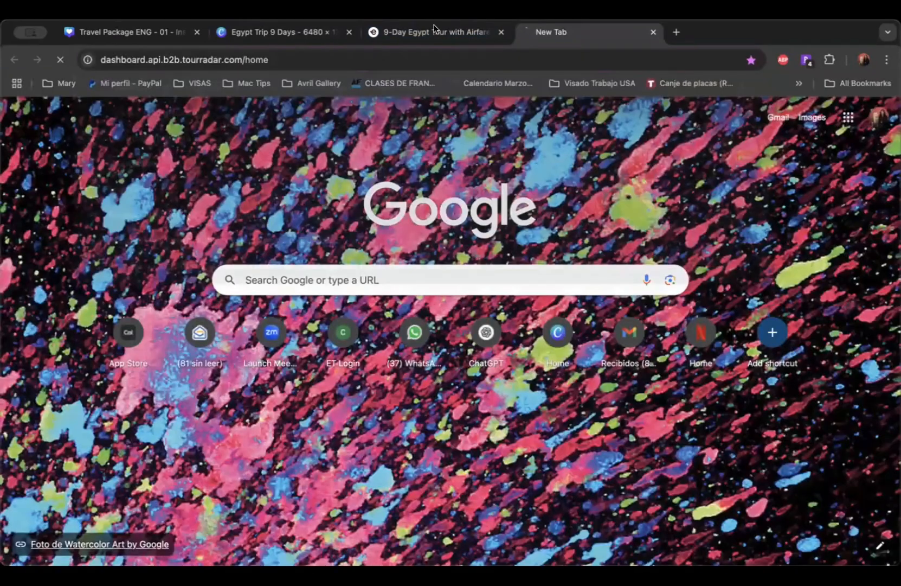
Step: Switch to the Exoticca Egypt tour page, set the departure city to Land only, and choose the 19 May 2025 departure
key(ctrl+shift+Tab)
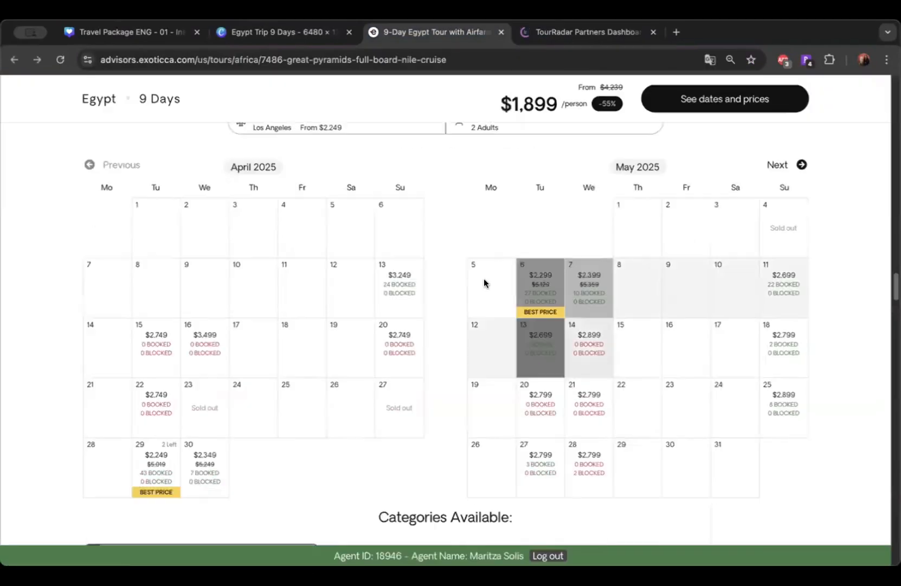
scroll(729, 268, down, 2)
scroll(809, 198, up, 1)
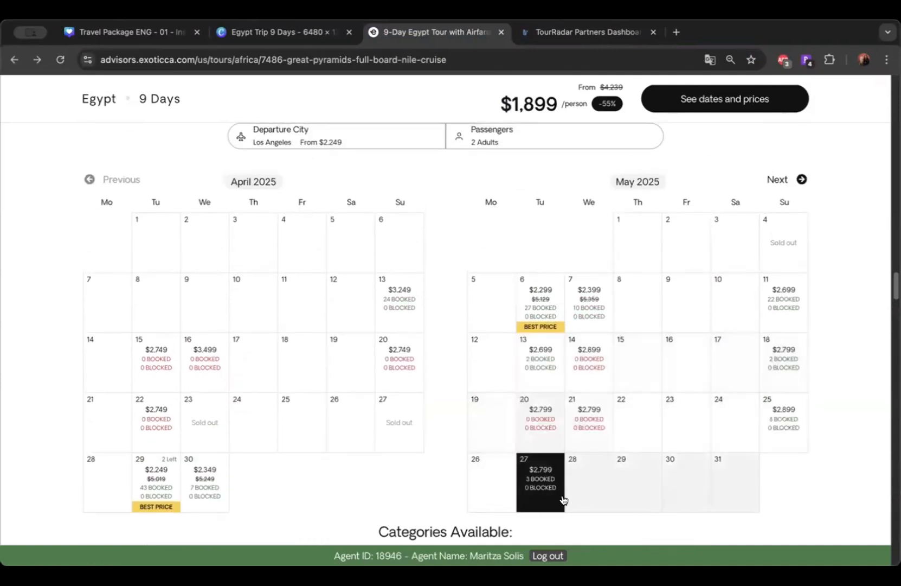
click(350, 141)
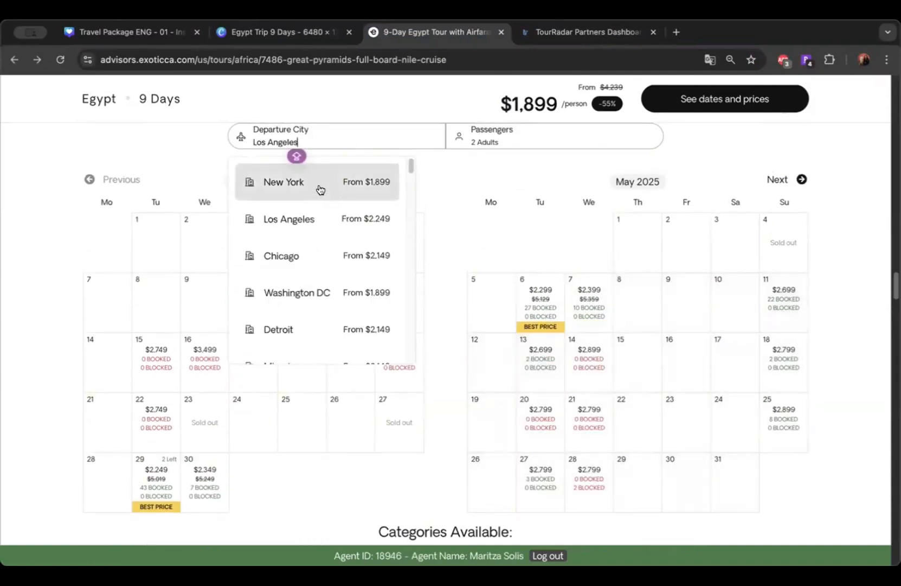
drag(410, 164, 364, 358)
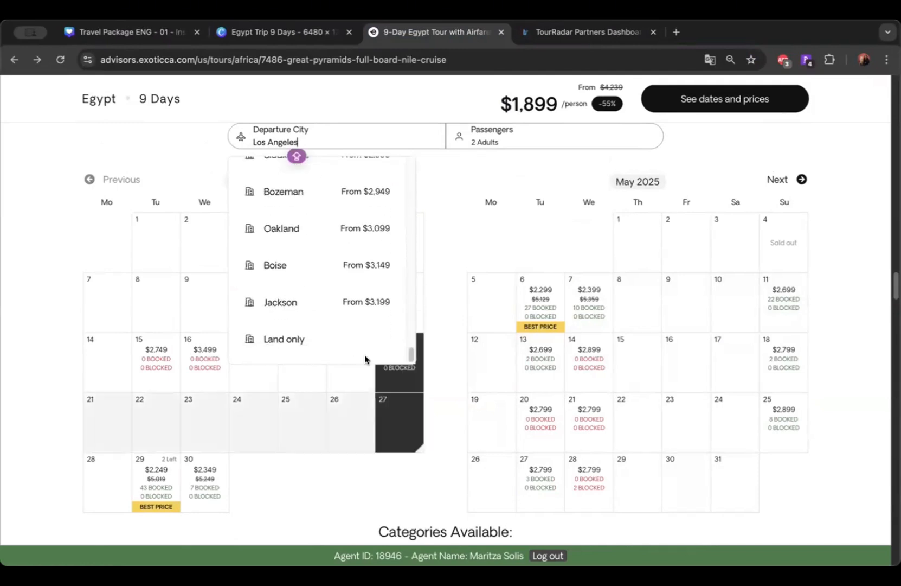
click(326, 344)
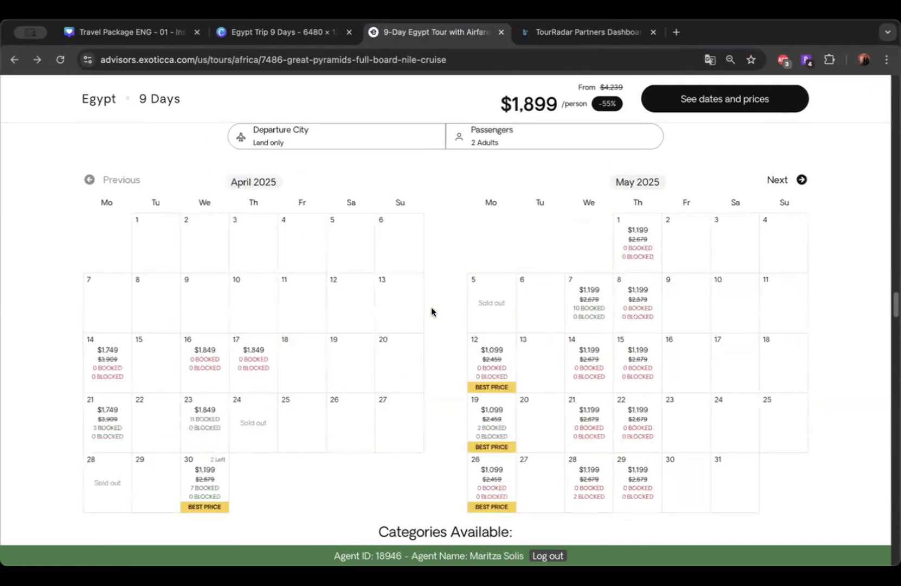
click(499, 415)
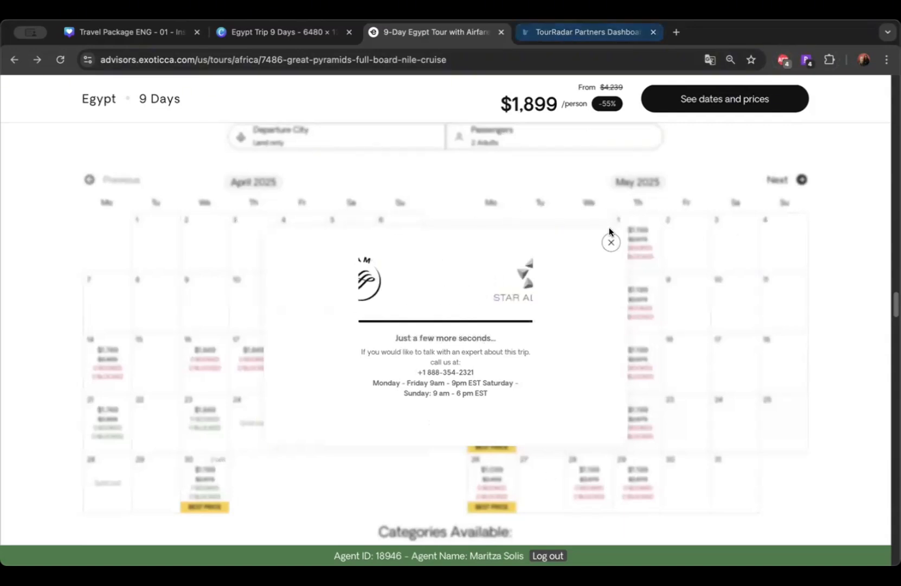
Step: Back in Canva, place a copy of the comment prompt below the first panel's heading and change its text to "TRAVEL FROM APRIL 2025 TO"
click(279, 34)
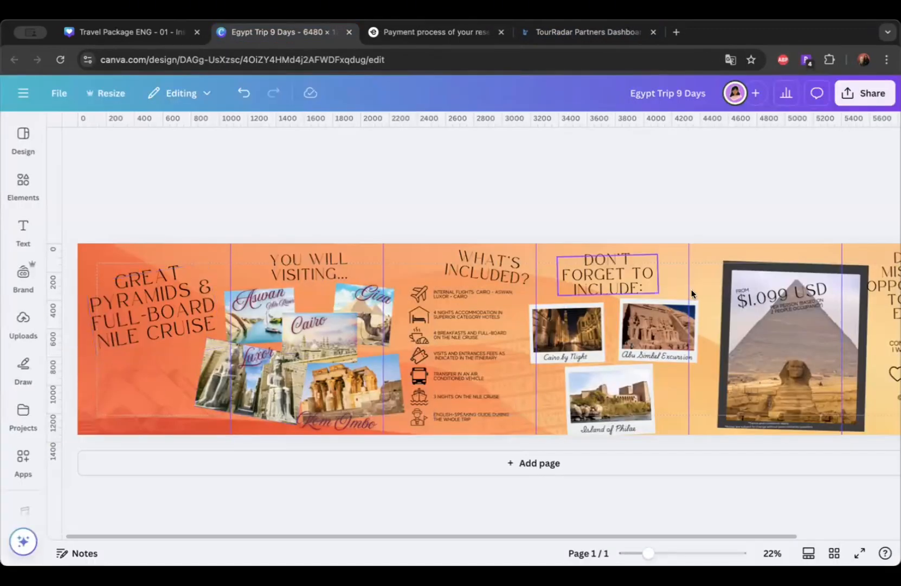
scroll(616, 380, right, 3)
click(826, 350)
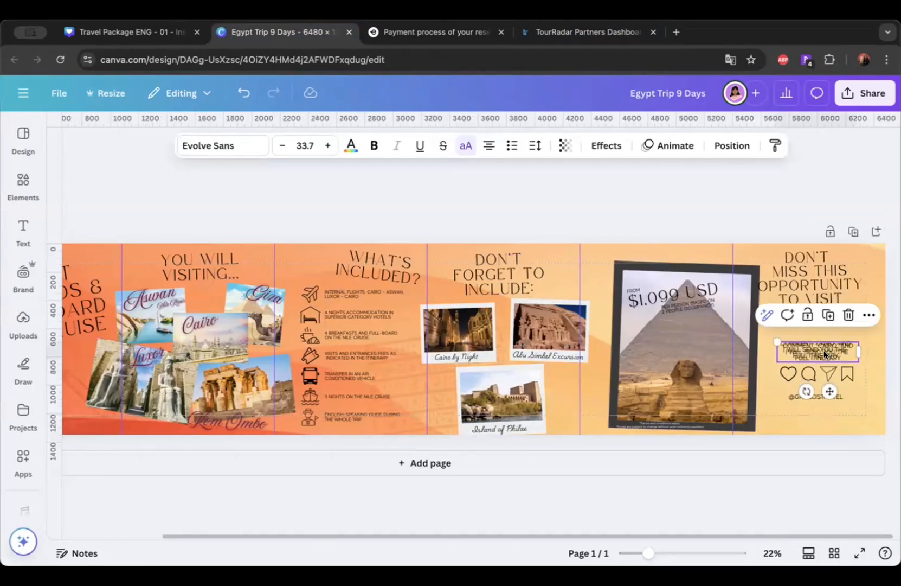
drag(835, 347, 147, 356)
text(TRAVEL FROM APRIL)
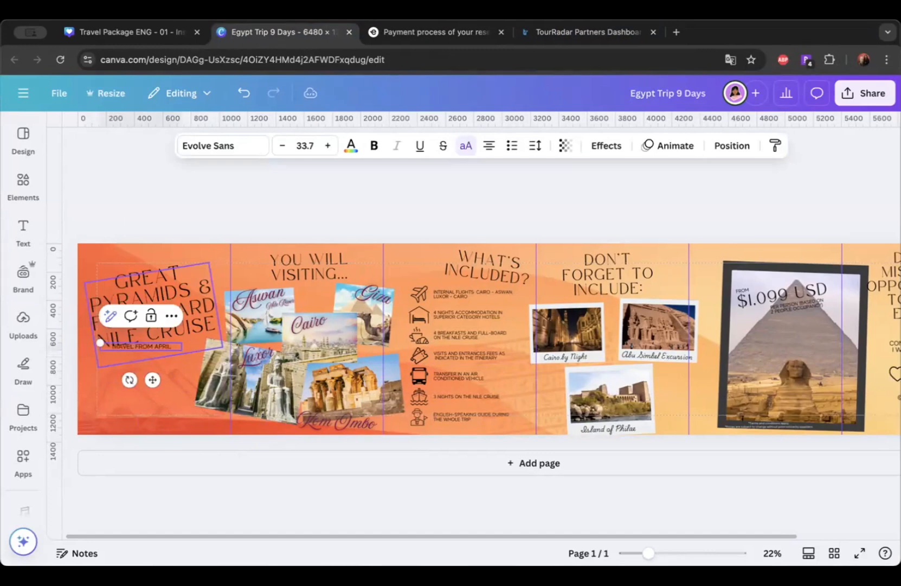
text( 2025 TO)
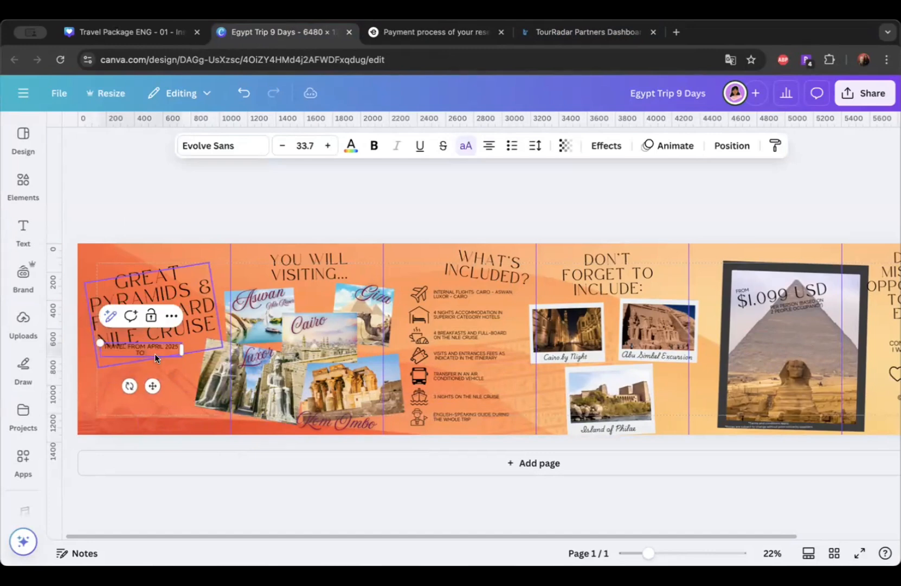
Step: On the Exoticca booking page, review the trip dates, price inclusions, important information and offer conditions
click(431, 32)
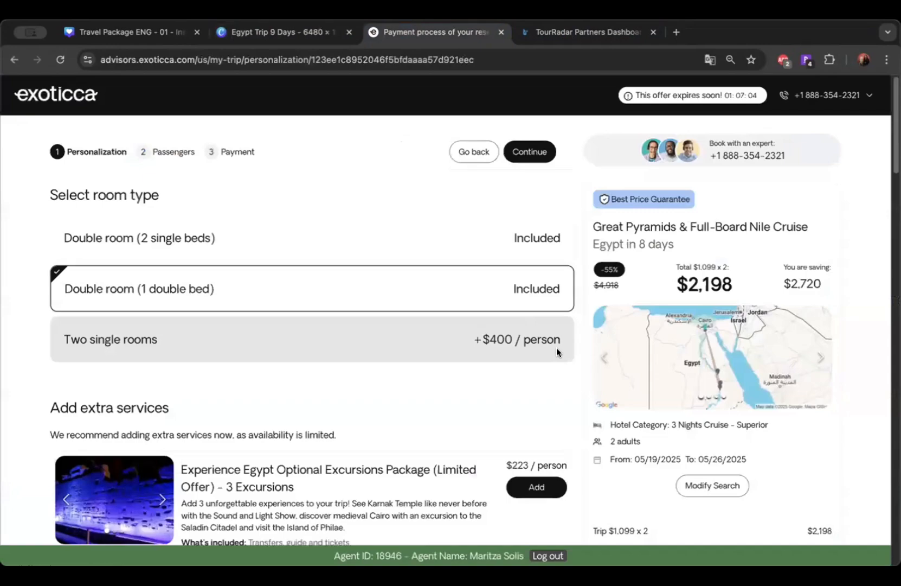
scroll(556, 351, down, 3)
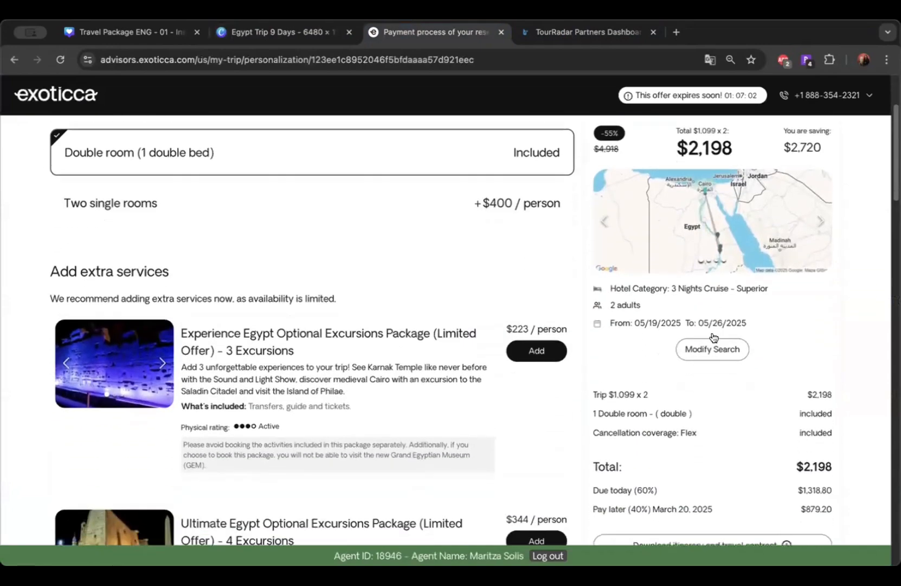
scroll(713, 336, down, 6)
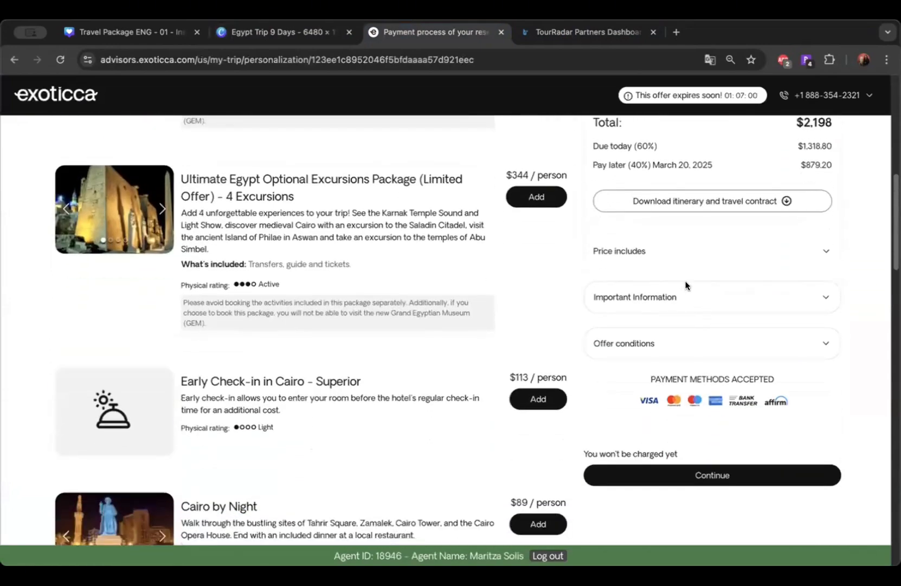
click(671, 253)
scroll(659, 228, down, 3)
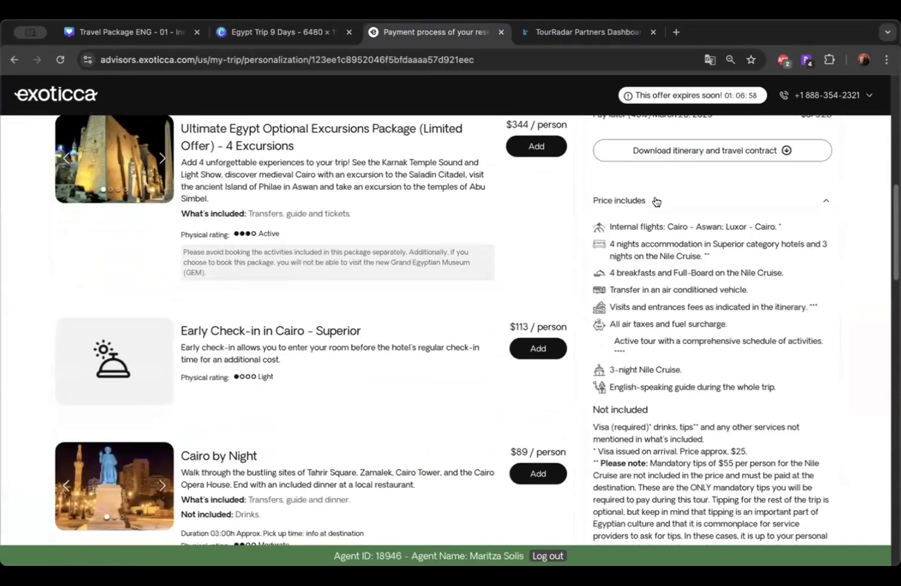
scroll(646, 431, down, 4)
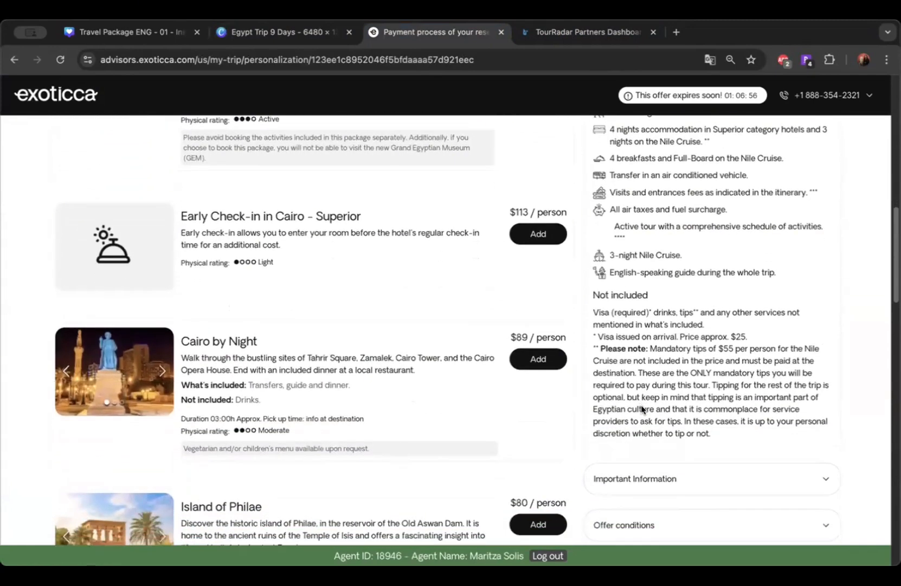
click(648, 345)
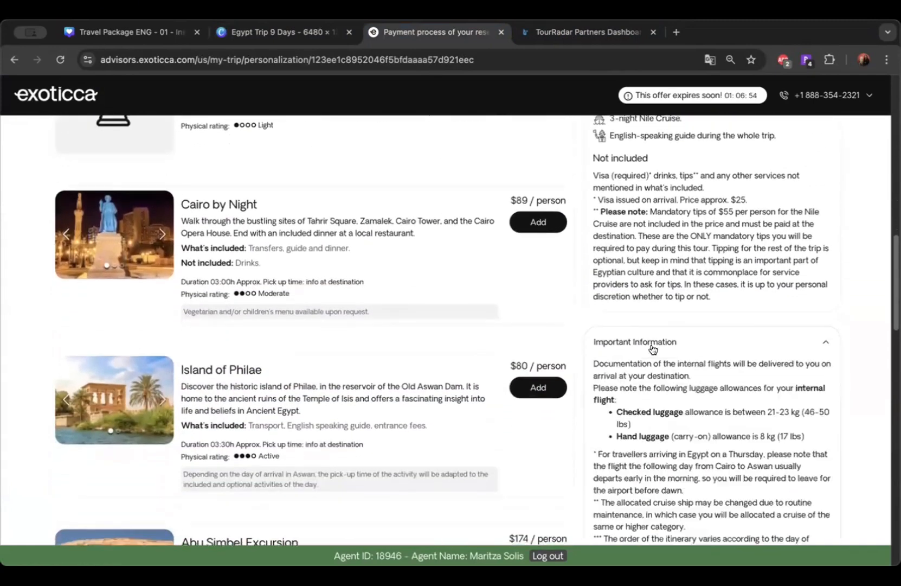
scroll(656, 353, down, 4)
scroll(660, 347, down, 8)
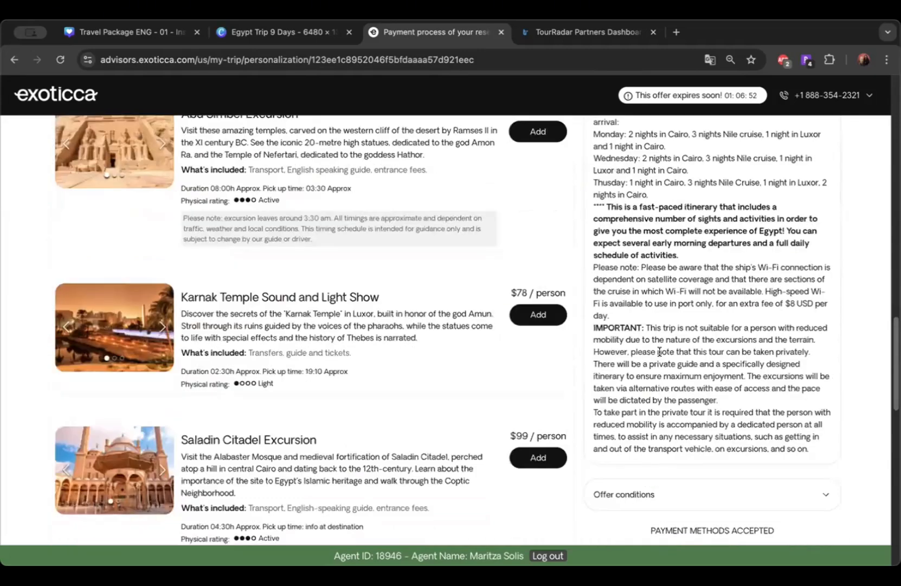
click(649, 286)
scroll(683, 349, down, 3)
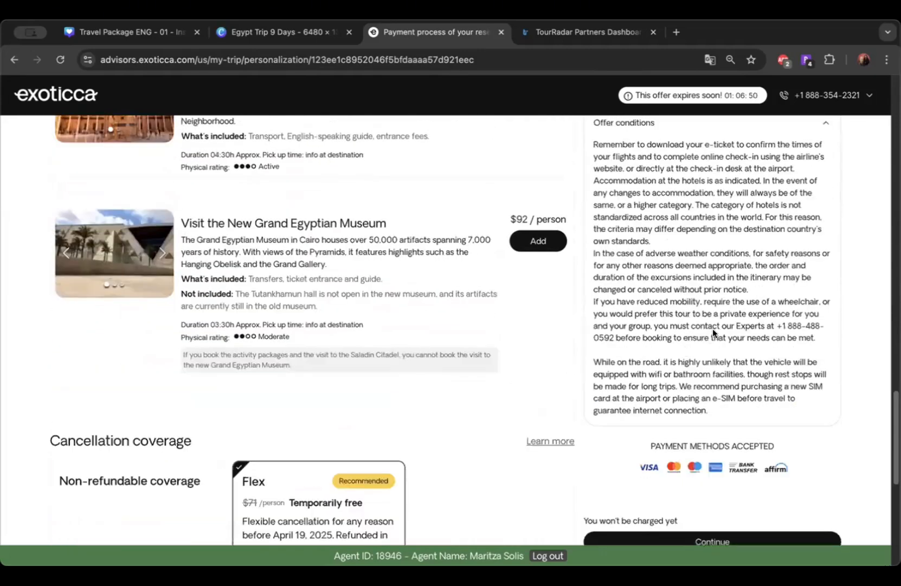
Step: Request the download of the itinerary and travel contract for the Egypt trip
scroll(713, 329, up, 10)
scroll(710, 317, up, 12)
scroll(711, 318, down, 5)
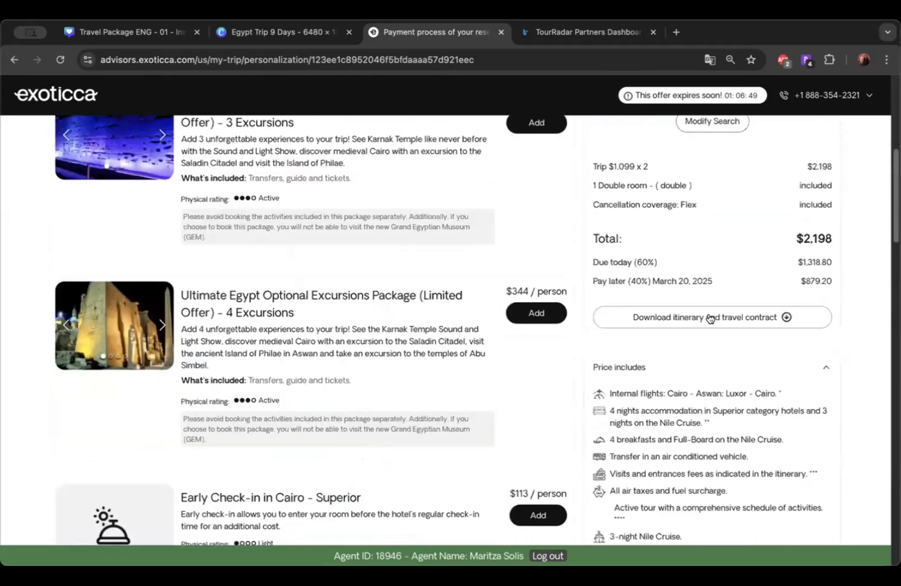
scroll(649, 311, down, 1)
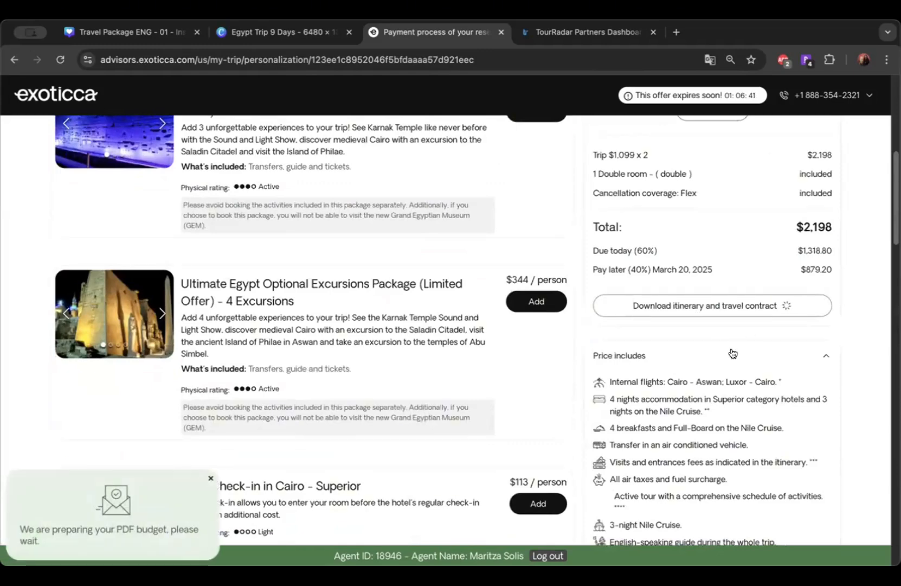
Step: Compare the unfinished travel-date line in Canva with the Exoticca booking summary and check on the itinerary download
click(239, 31)
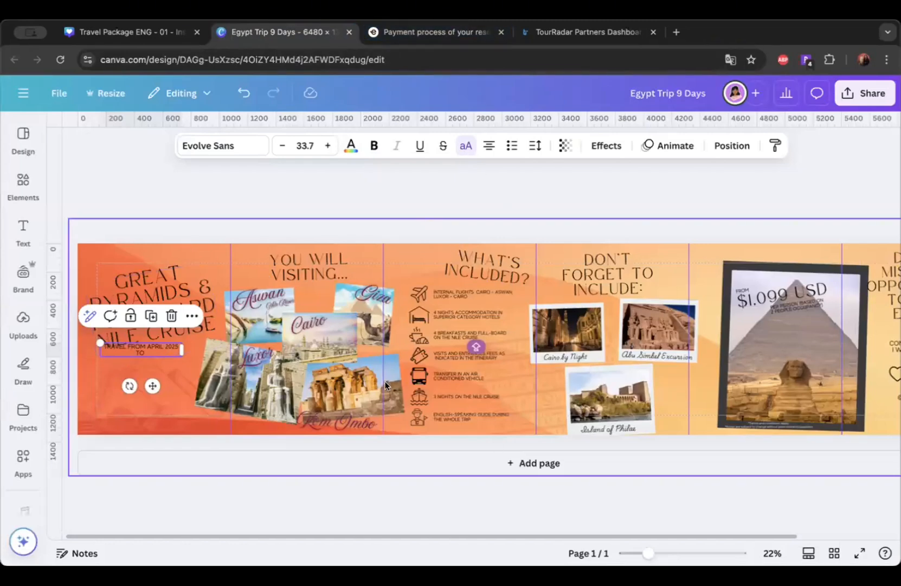
click(378, 30)
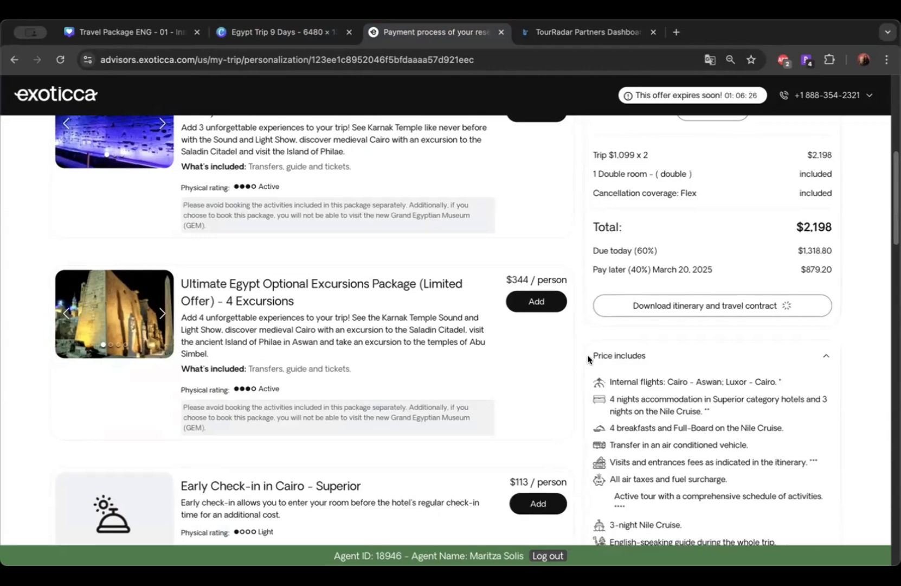
scroll(593, 360, up, 1)
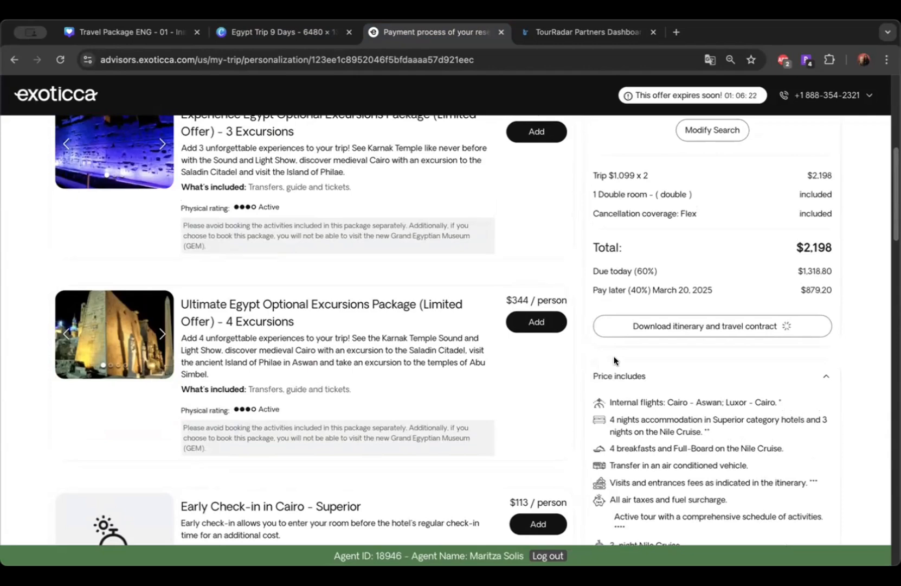
click(279, 31)
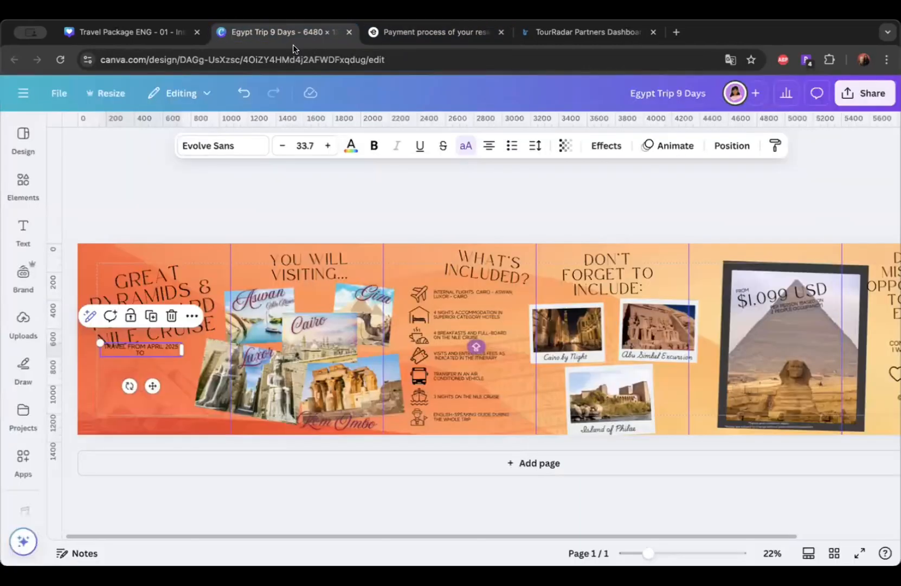
click(387, 28)
scroll(675, 341, up, 6)
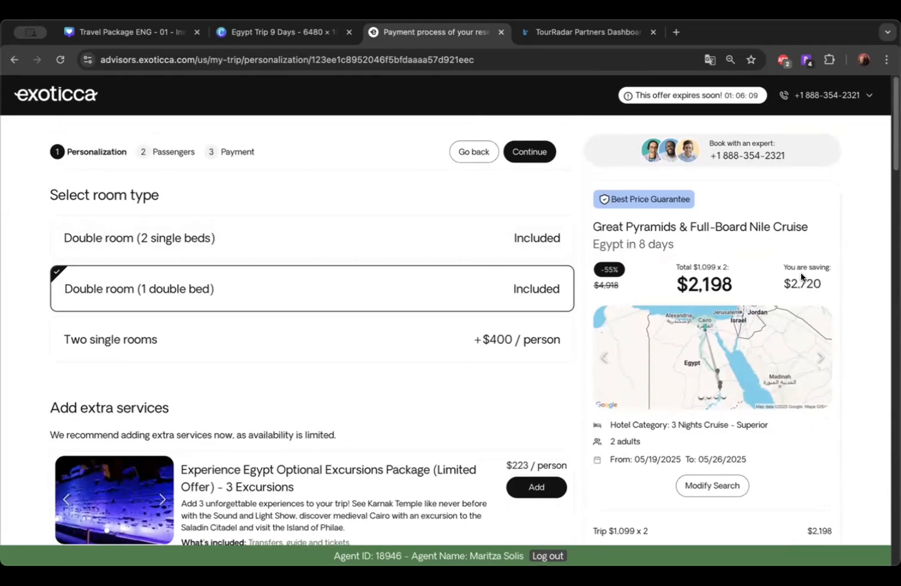
scroll(671, 252, down, 10)
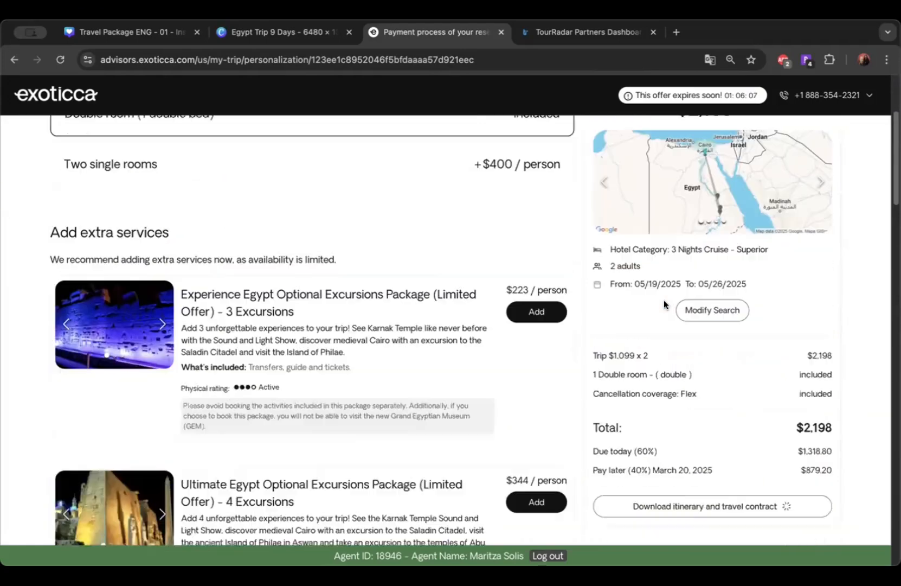
scroll(692, 227, up, 1)
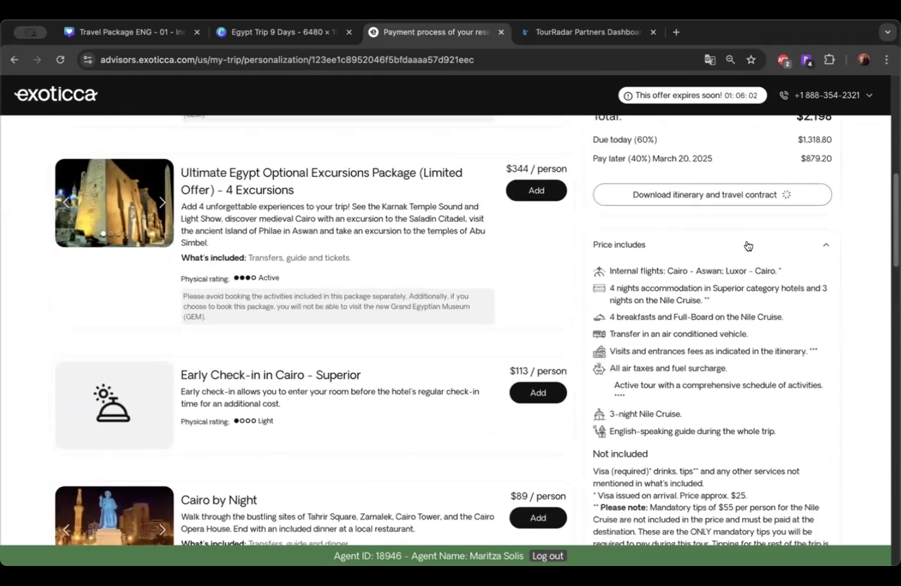
Step: In Canva, complete the first panel's date line as "TRAVEL FROM APRIL 2025 TO DECEMBER 2025" and place it slightly lower beneath the heading
click(263, 33)
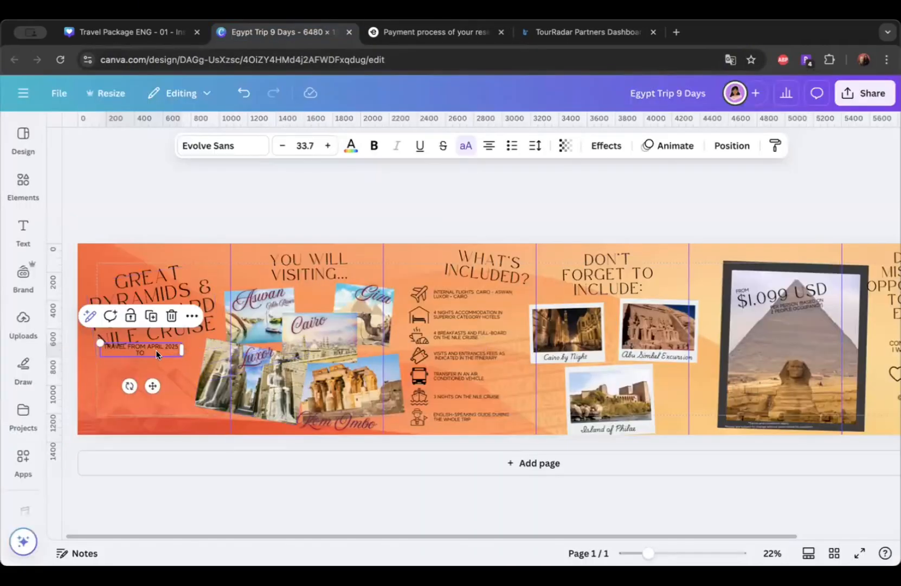
drag(156, 349, 164, 358)
click(416, 33)
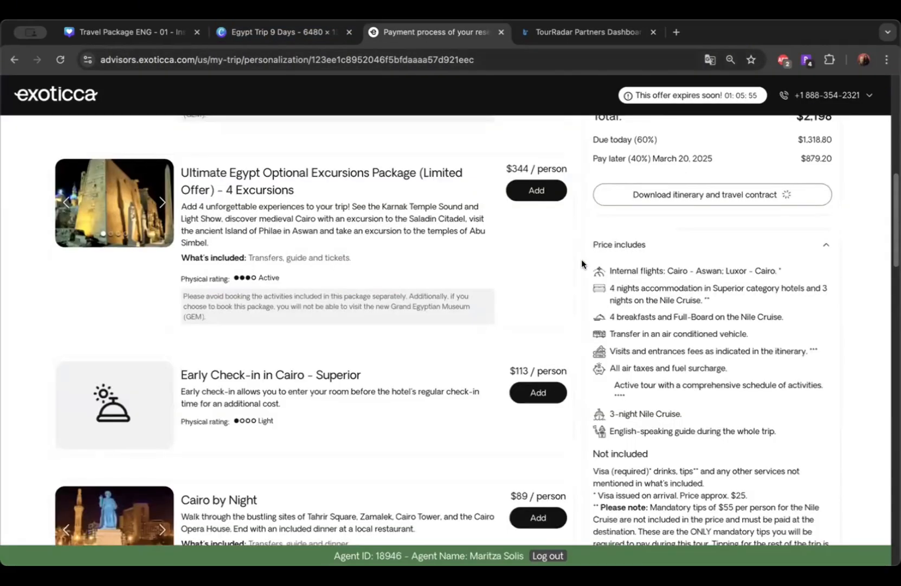
click(263, 33)
click(172, 357)
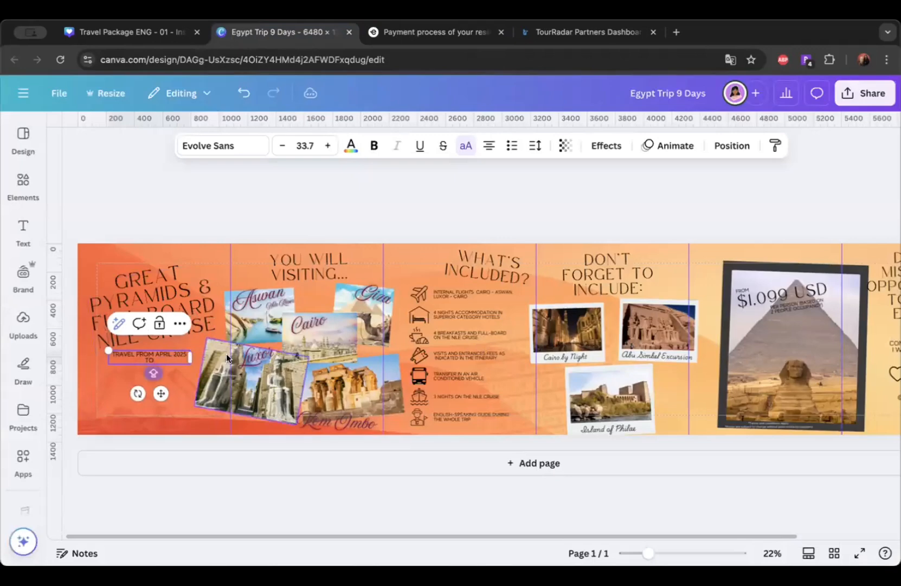
text(DECEMBER 2025)
click(261, 317)
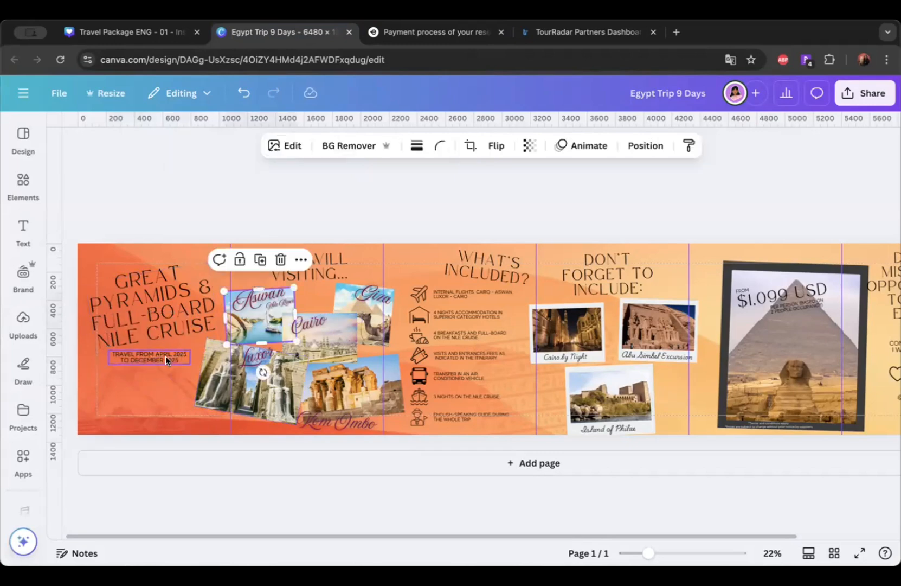
click(168, 362)
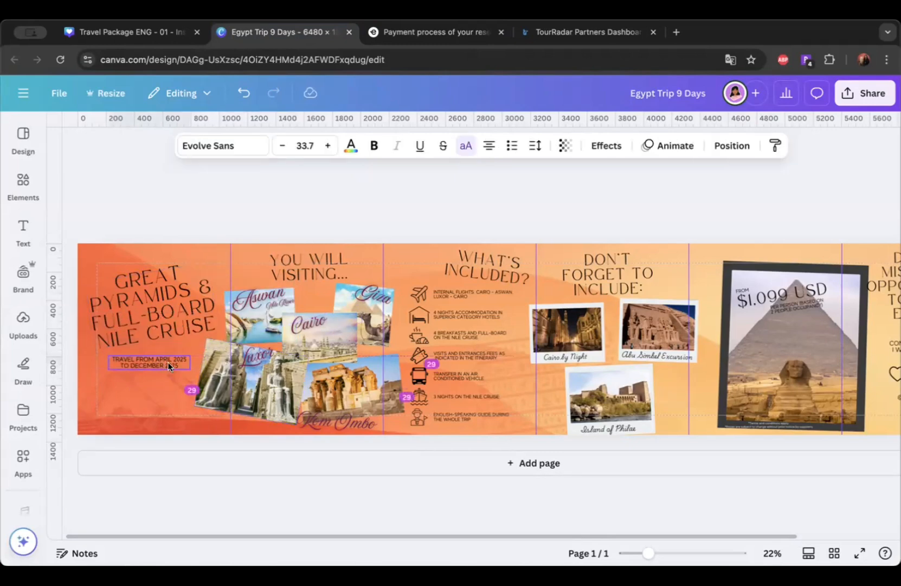
click(290, 211)
Step: Look over all the carousel panels from the first heading to the closing call to action
scroll(392, 361, right, 3)
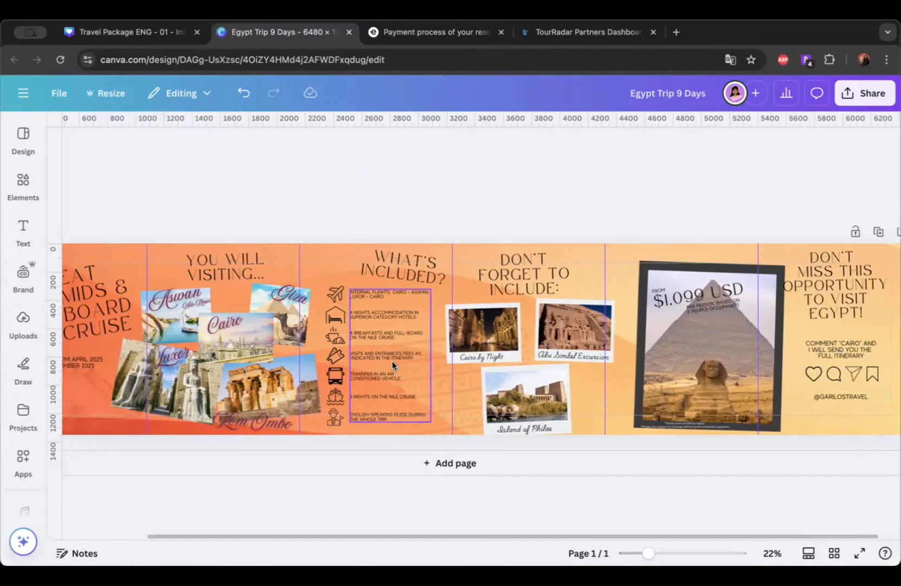
scroll(392, 361, left, 4)
scroll(394, 358, right, 4)
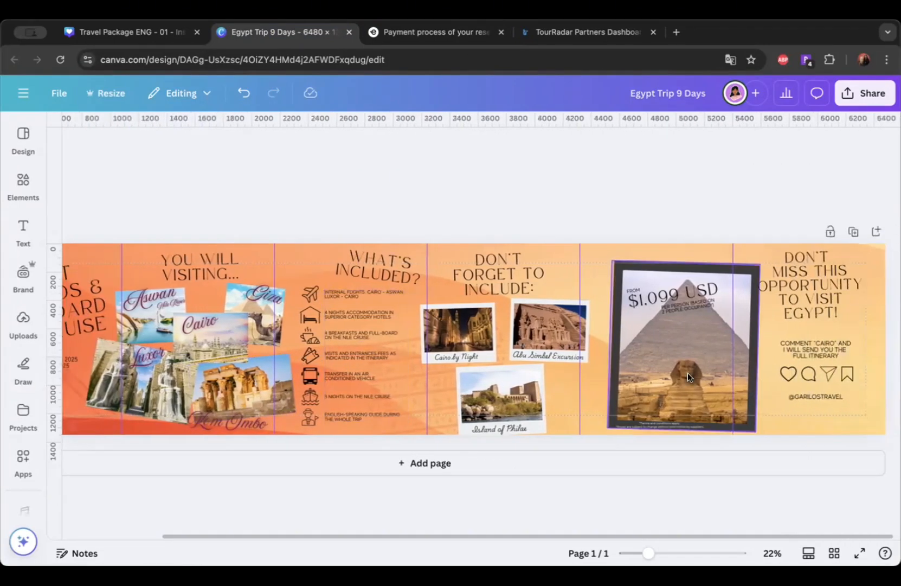
scroll(688, 373, left, 2)
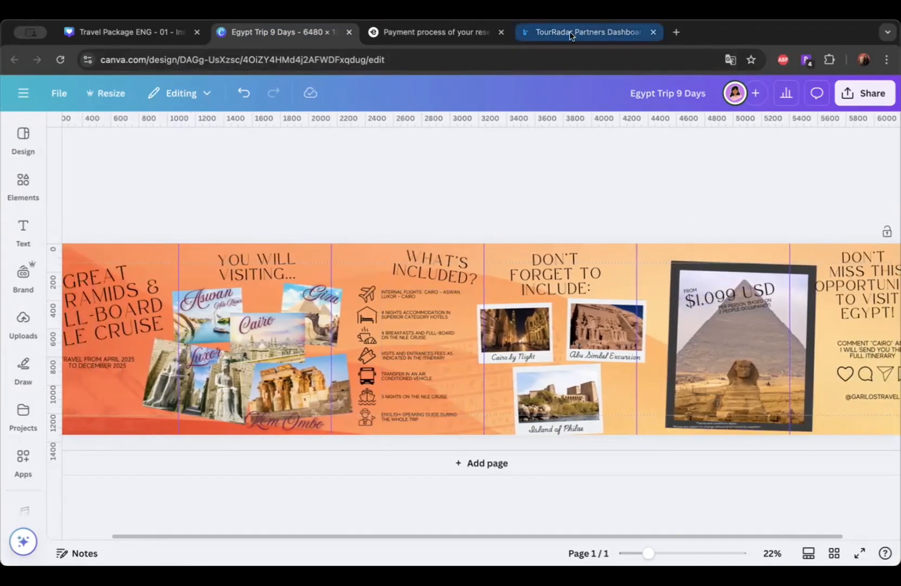
scroll(580, 196, right, 2)
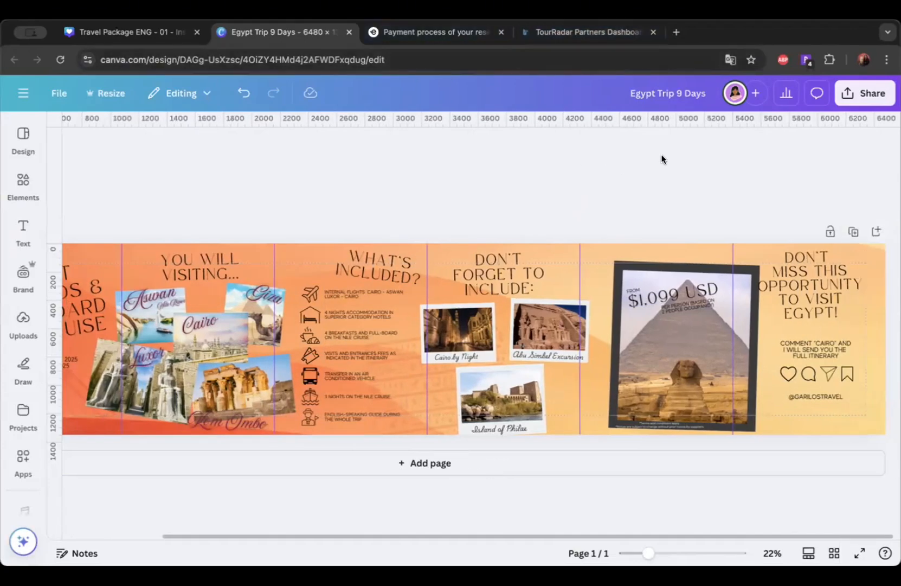
Step: Sign in to the TourRadar partners dashboard with the prefilled account and save the Exoticca itinerary as EGYPT 2025.pdf
click(603, 33)
click(609, 347)
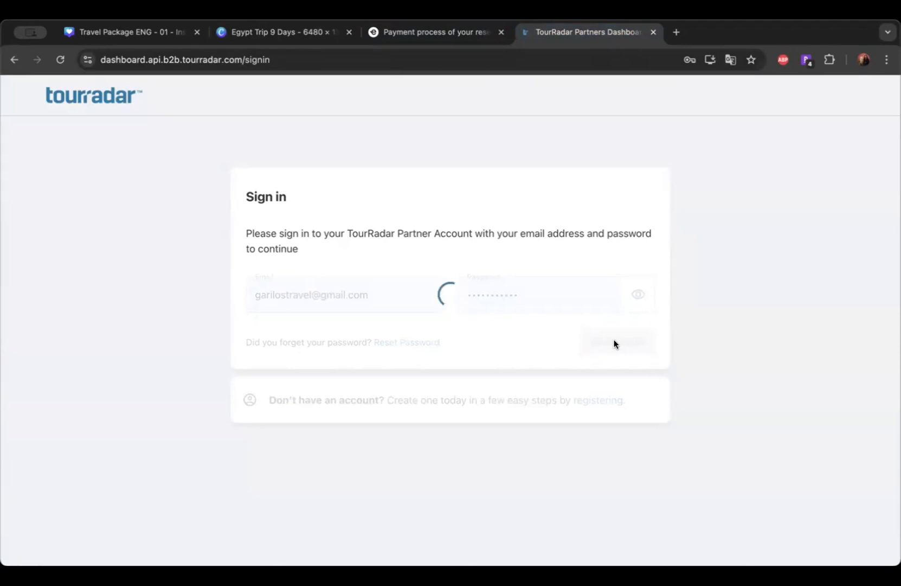
key(super+s)
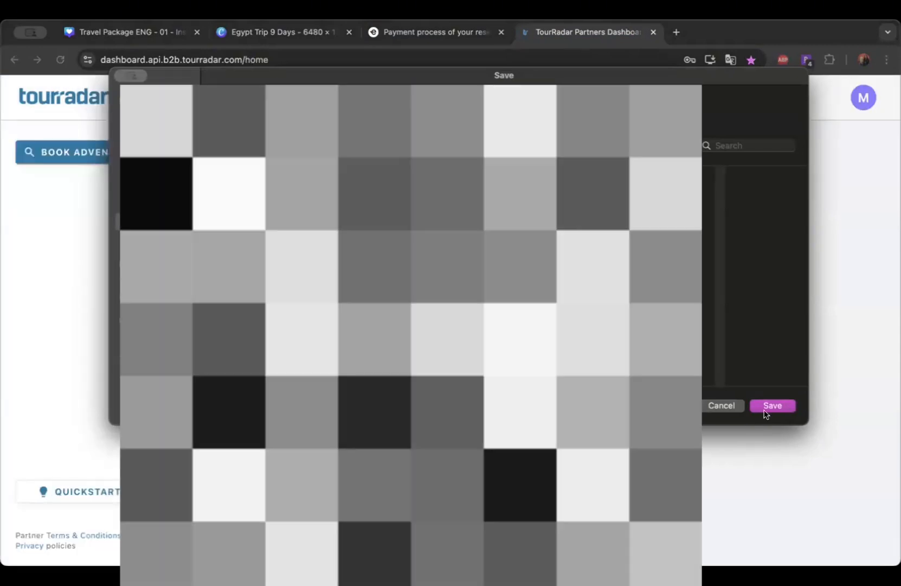
click(771, 407)
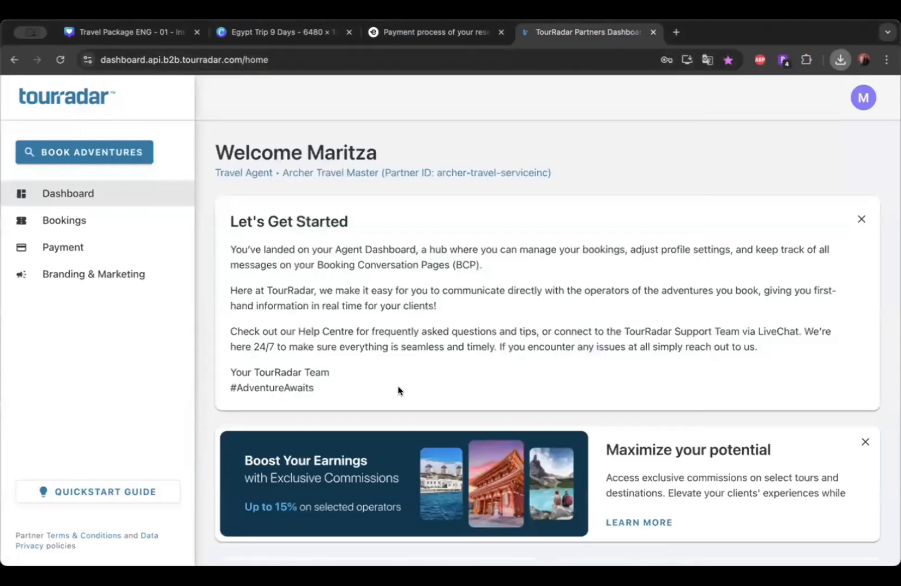
scroll(484, 276, down, 2)
Step: Open EGYPT 2025.pdf from Finder, bring it in front of the browser, and examine the trip summary and price inclusions on page 1
click(307, 32)
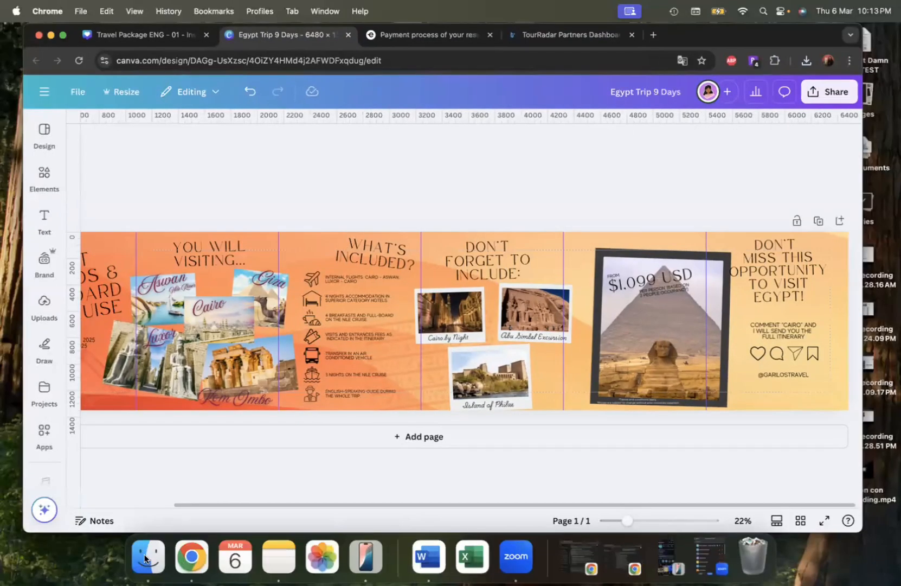
click(146, 554)
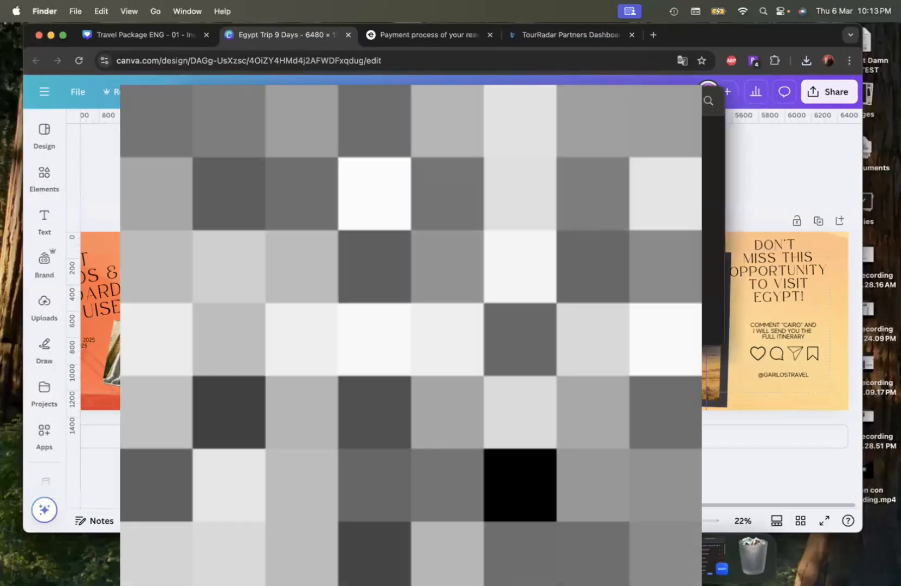
scroll(411, 326, down, 3)
click(274, 433)
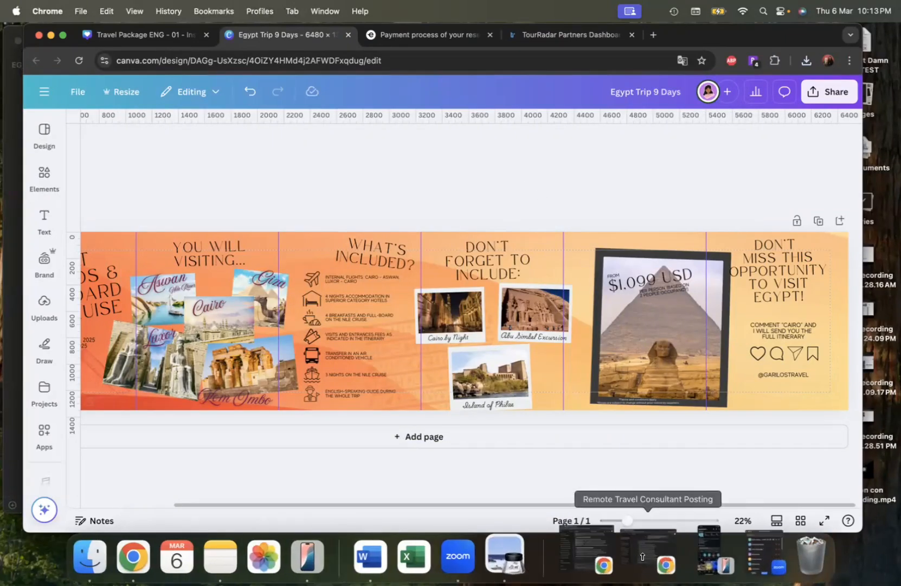
drag(770, 38, 804, 51)
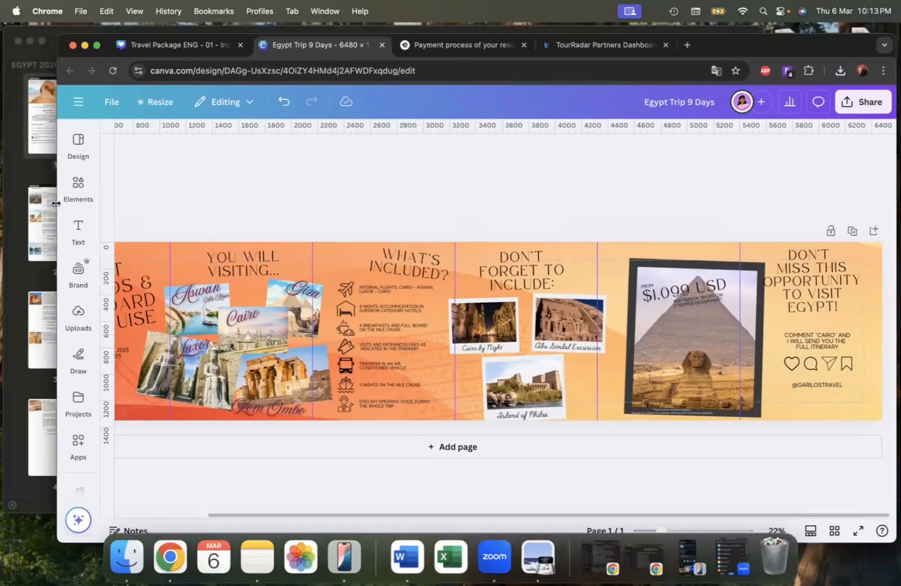
click(41, 174)
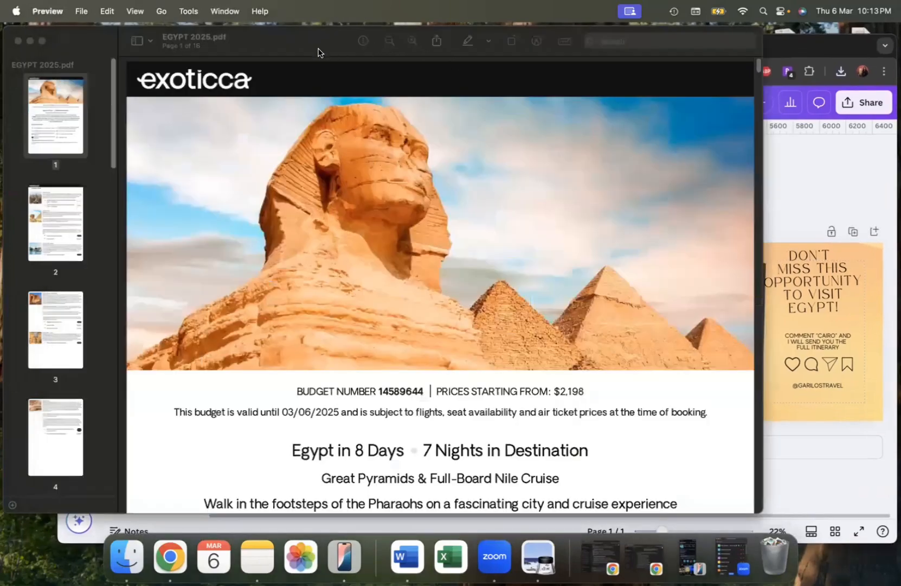
drag(318, 52, 367, 51)
scroll(419, 308, down, 10)
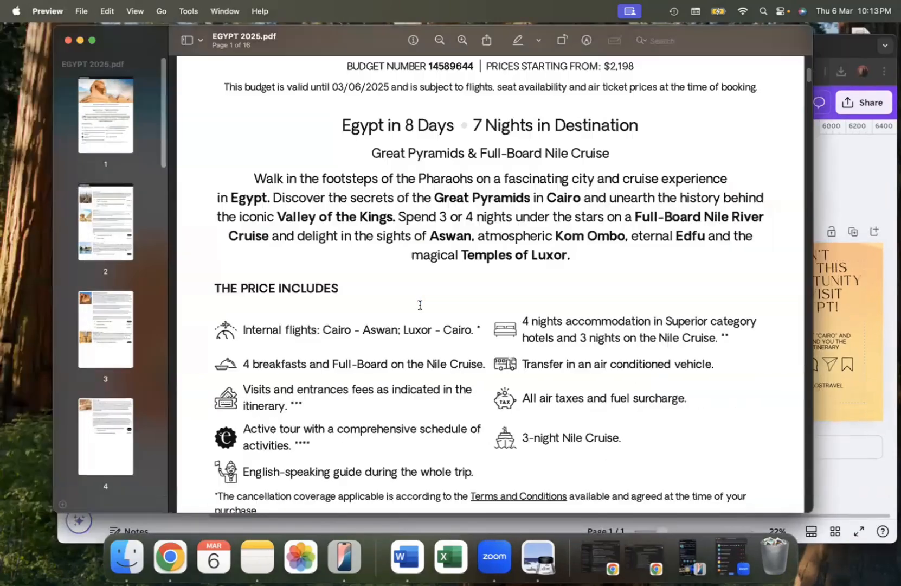
Step: Examine the day-by-day itinerary in EGYPT 2025.pdf, from the arrival in Cairo to the Luxor - Cairo day
scroll(420, 305, down, 15)
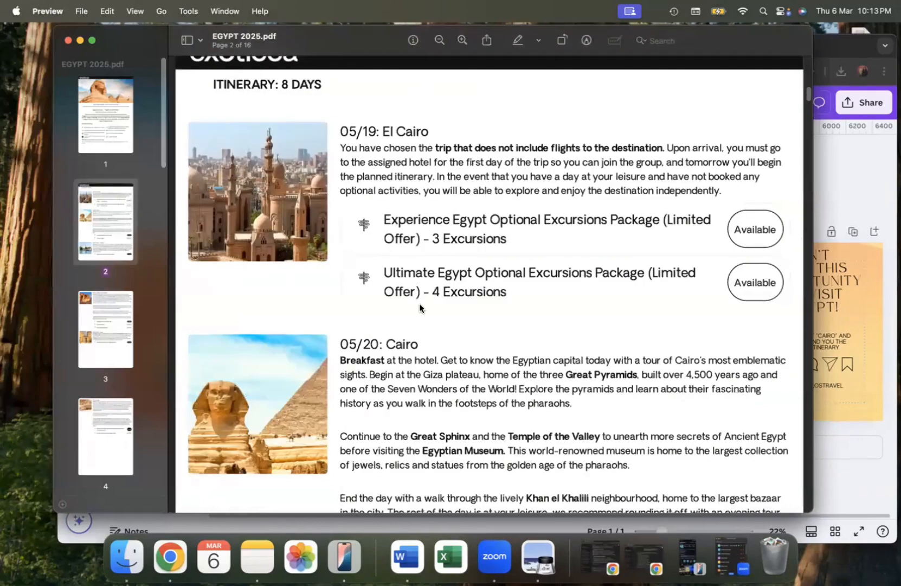
scroll(420, 304, down, 15)
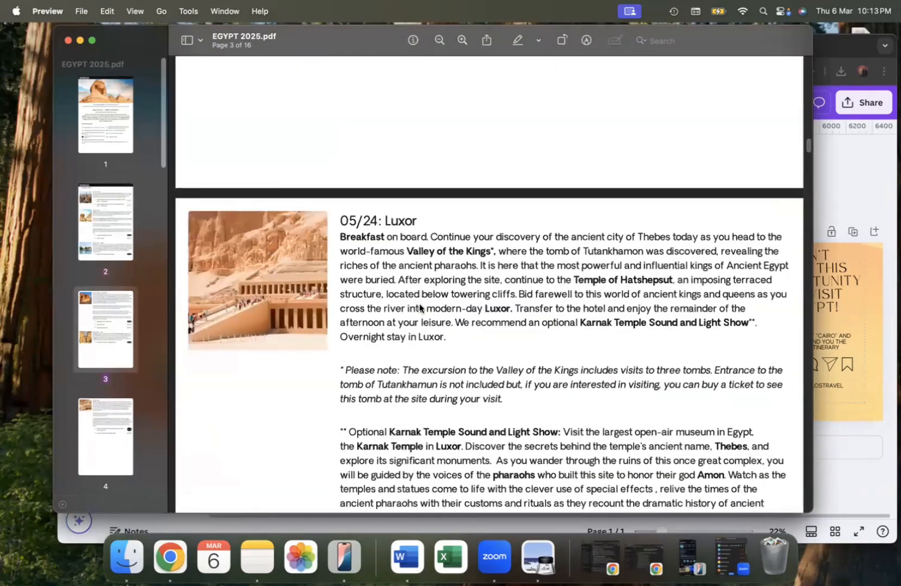
scroll(197, 366, down, 8)
scroll(518, 303, down, 12)
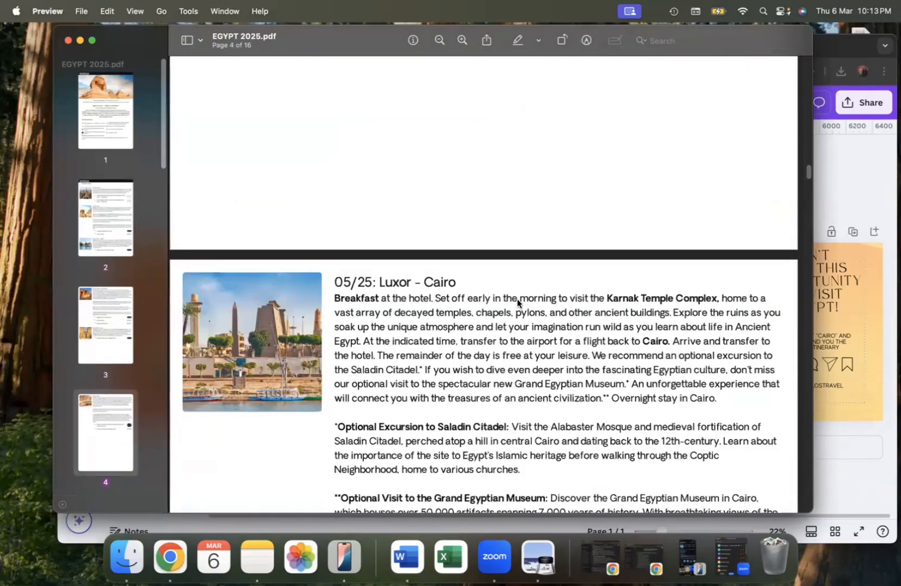
scroll(518, 300, up, 15)
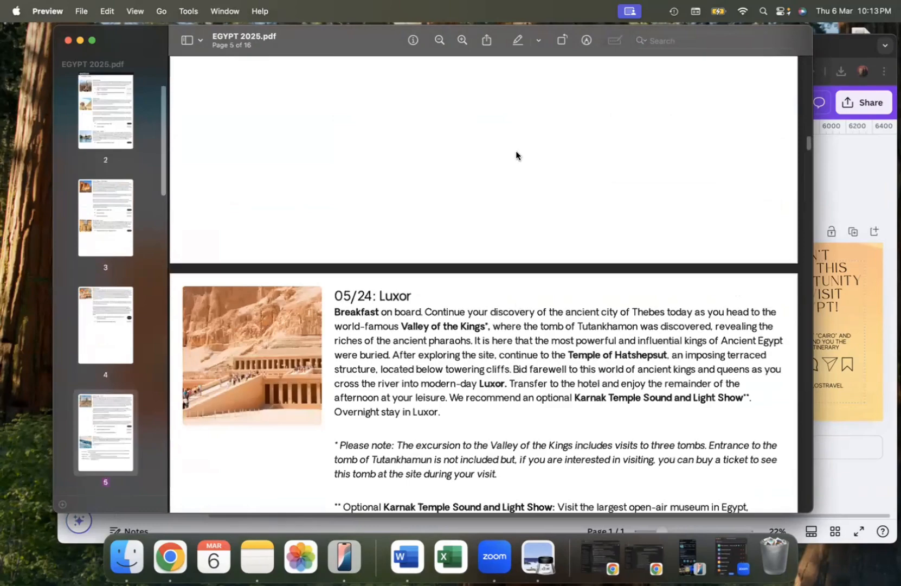
scroll(512, 309, up, 15)
Step: Bring EGYPT 2025.pdf back in front of Canva, highlight its trip-length heading on page 1, and close the document
click(816, 234)
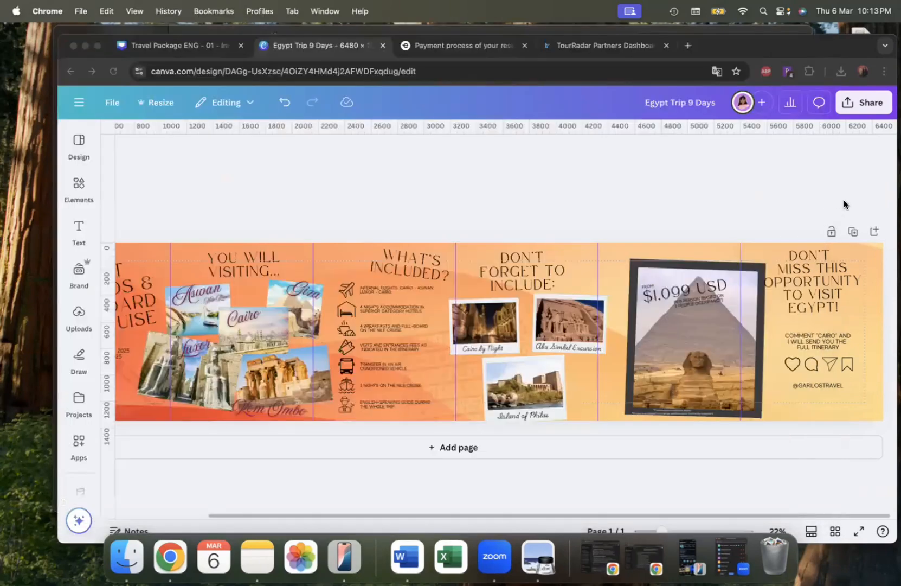
click(80, 190)
click(47, 217)
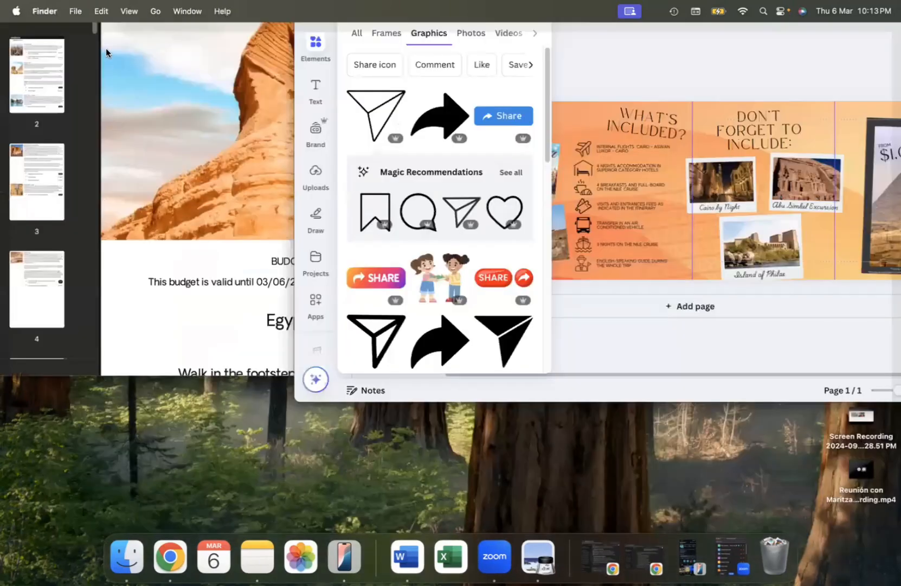
click(147, 165)
click(74, 33)
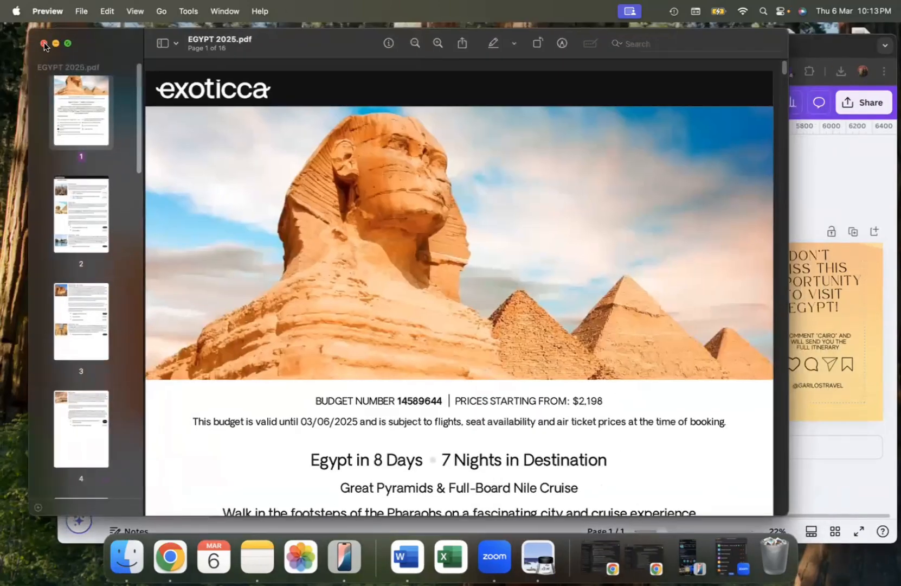
scroll(326, 439, down, 3)
drag(310, 399, 638, 402)
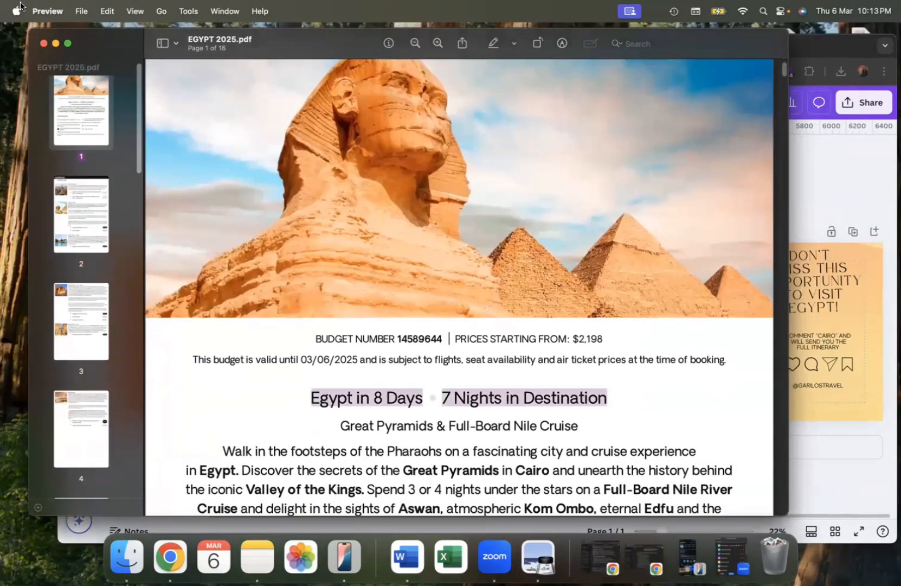
click(38, 43)
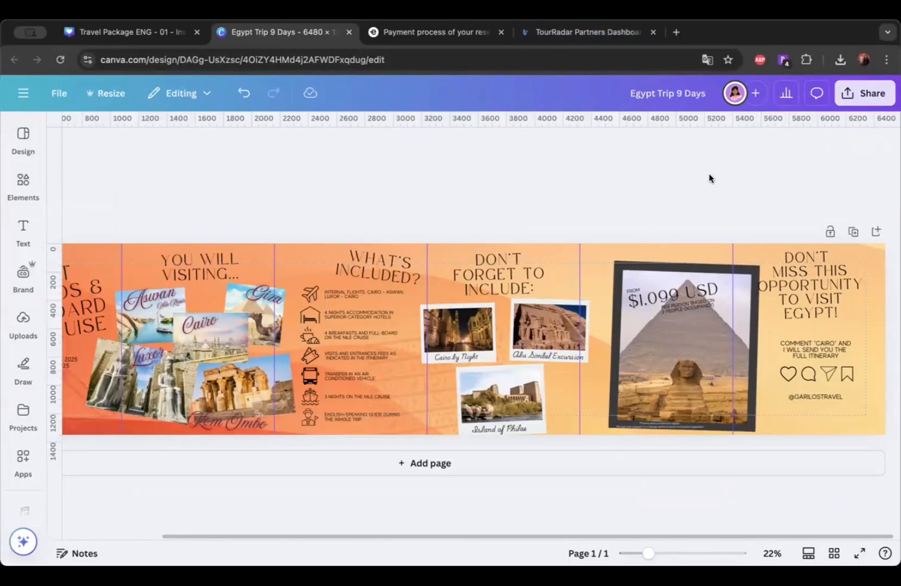
Step: Download the Egypt Trip 9 Days carousel as a PNG at size 1.25
click(865, 93)
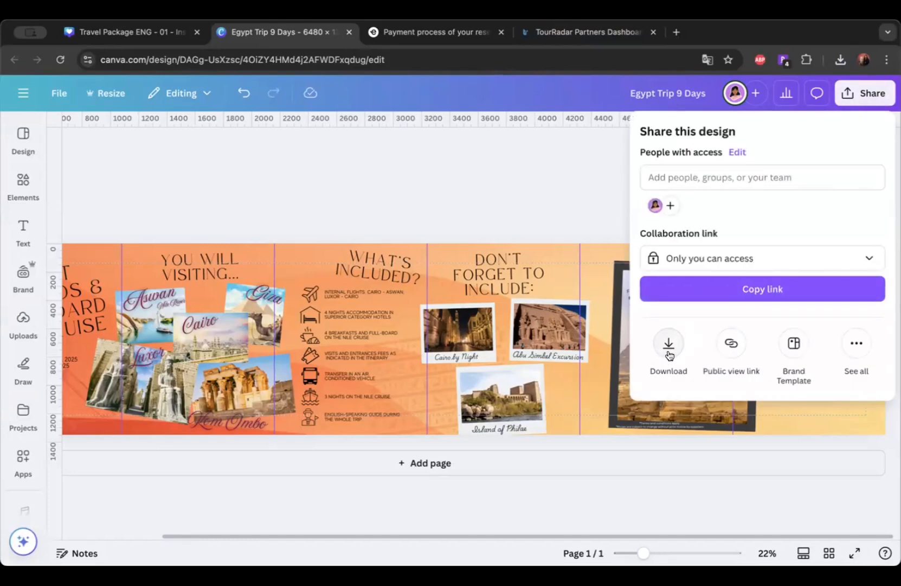
click(669, 346)
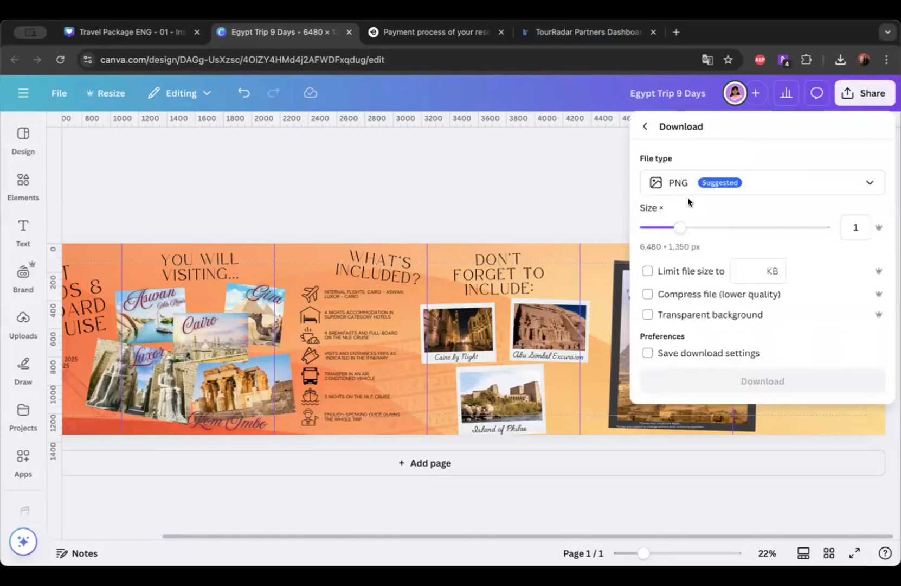
mouse_move(681, 232)
mouse_down()
mouse_move(710, 230)
mouse_move(696, 229)
mouse_up()
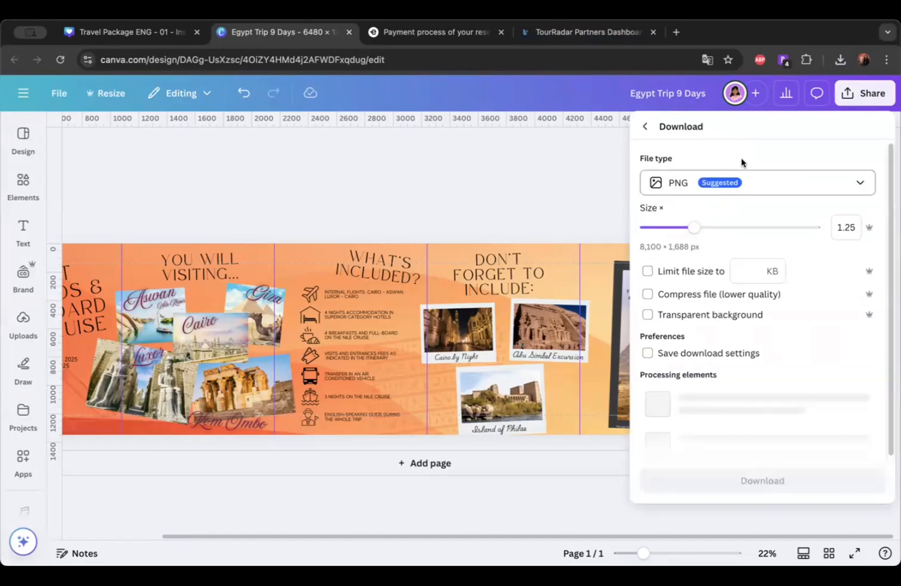
scroll(770, 322, down, 2)
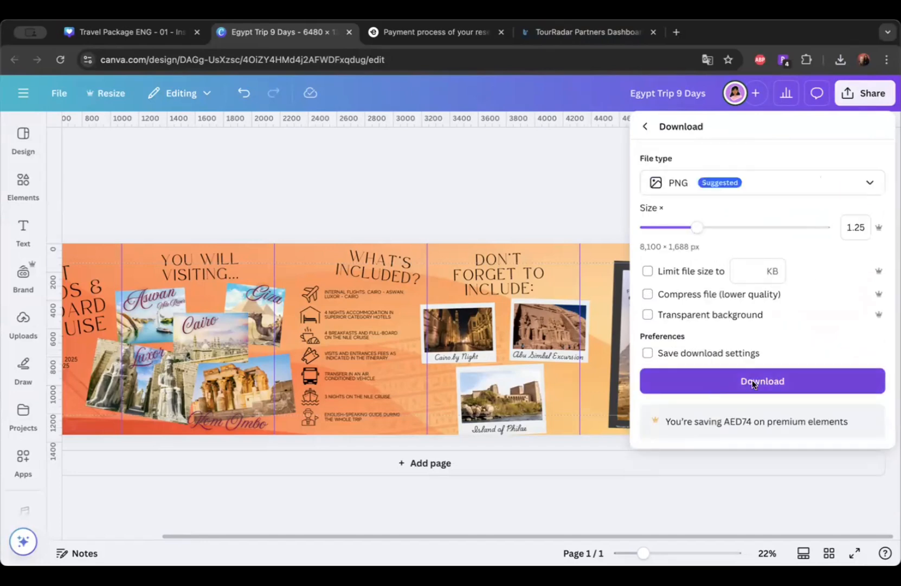
click(753, 382)
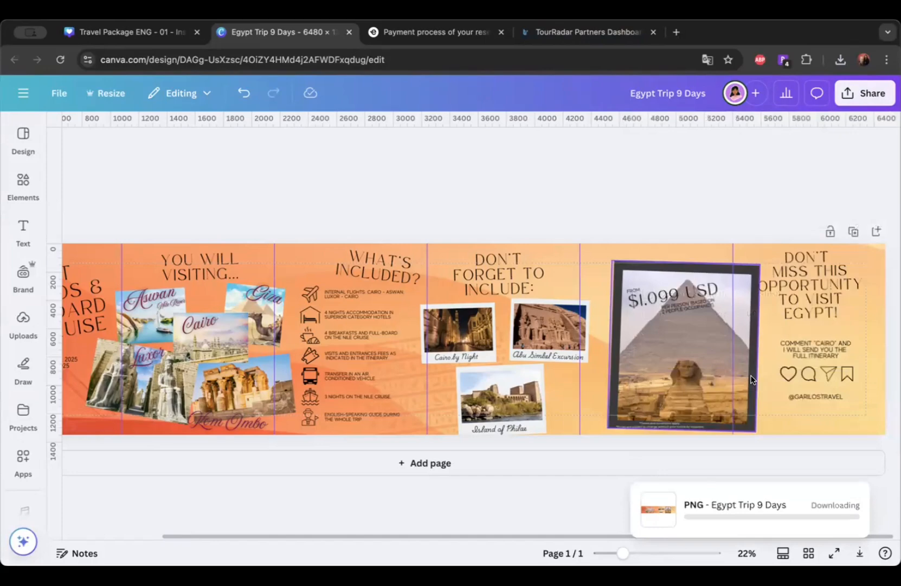
Step: Search Google for "image splitter" in a new browser tab and open the splitter.imageonline.co tool
click(677, 32)
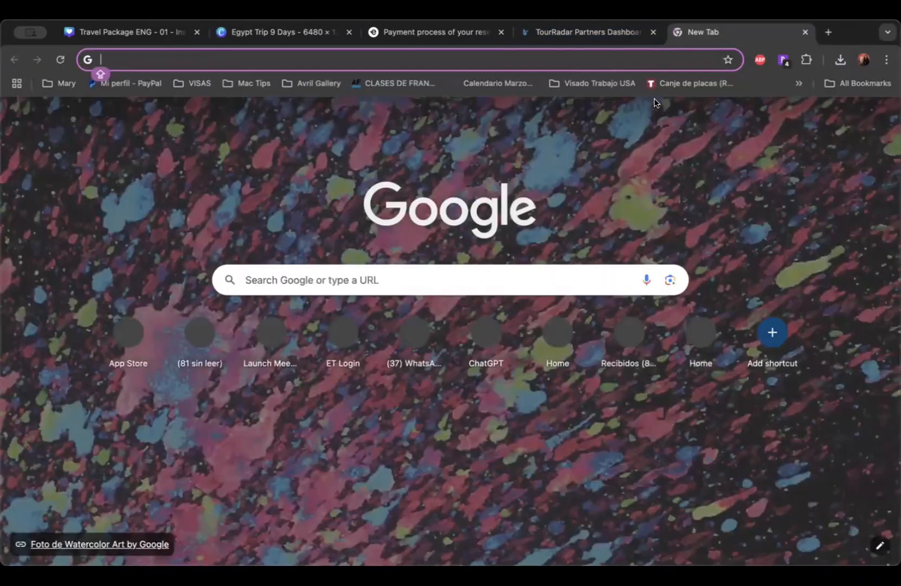
text(IMAGE)
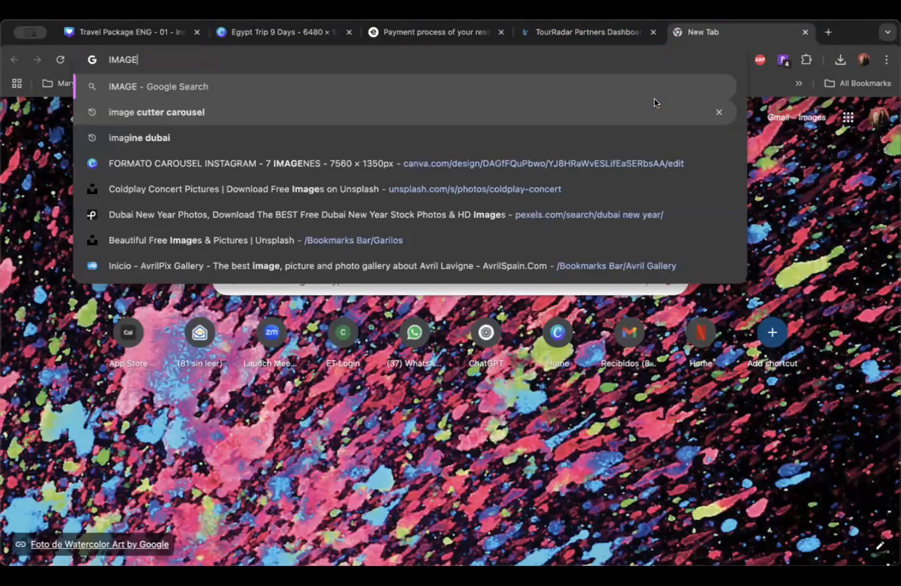
text( SPLTTER)
key(Down)
key(Return)
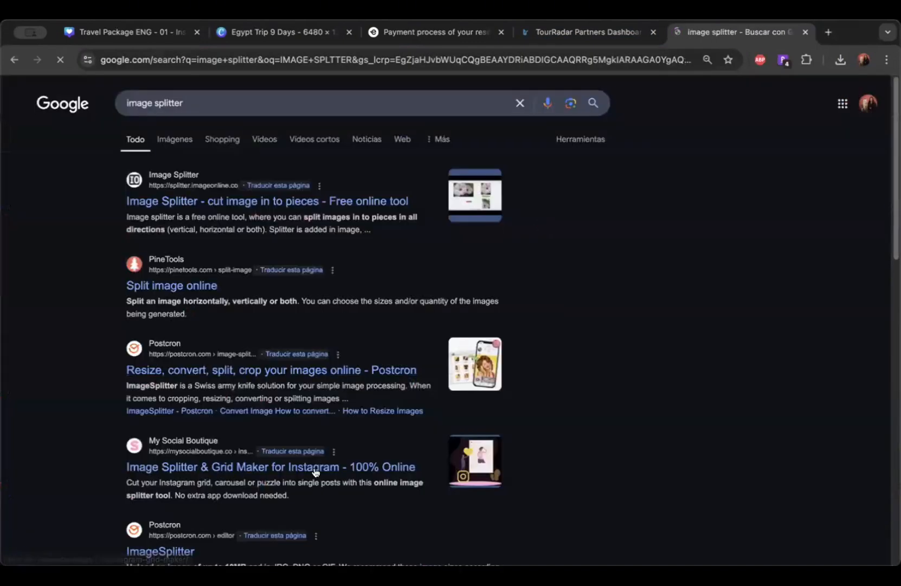
click(188, 204)
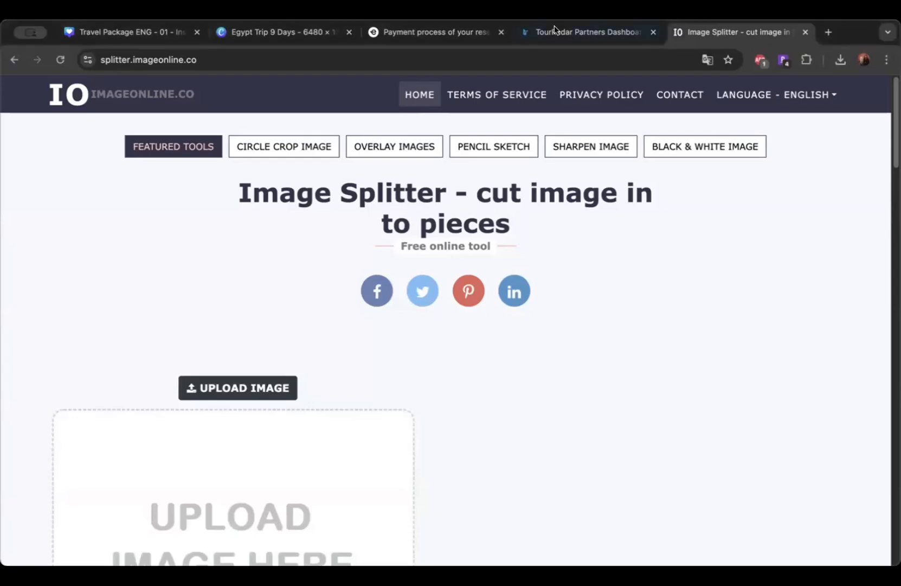
Step: Check the PNG download's progress in Canva, then look over the image splitter's split types and tool description
click(277, 32)
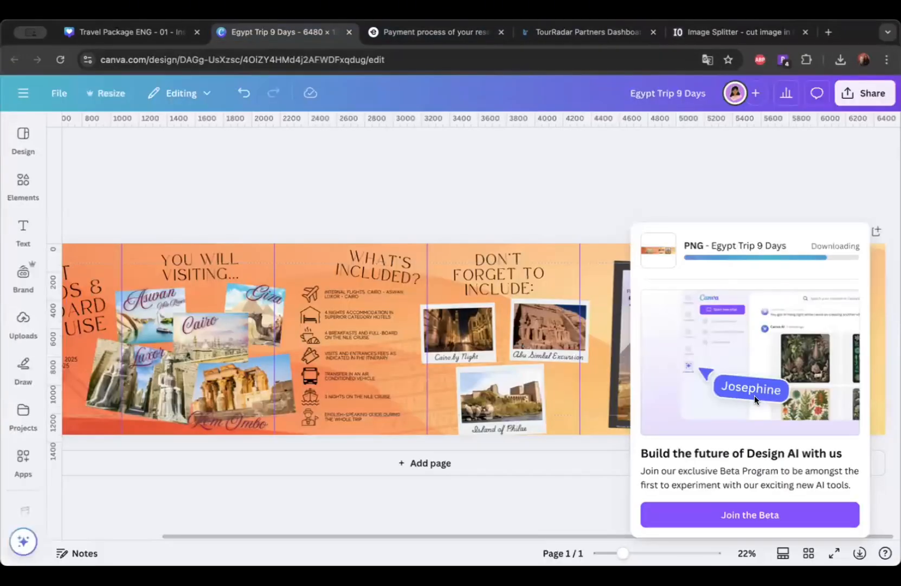
click(705, 32)
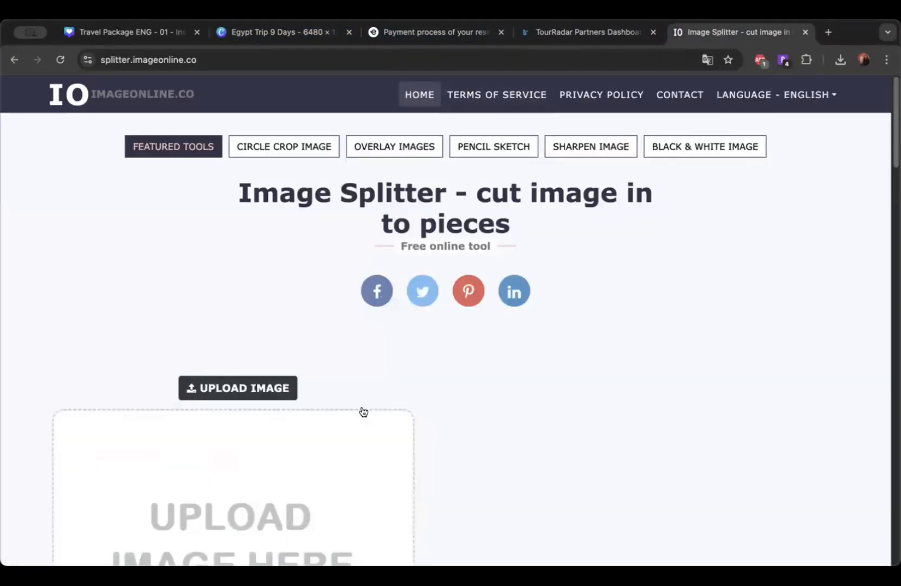
scroll(363, 400, down, 1)
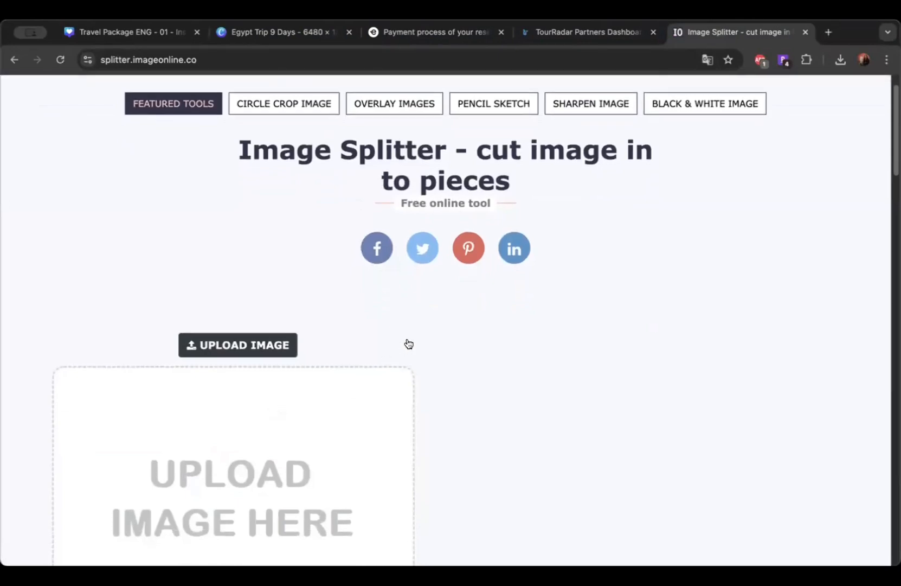
scroll(412, 336, down, 6)
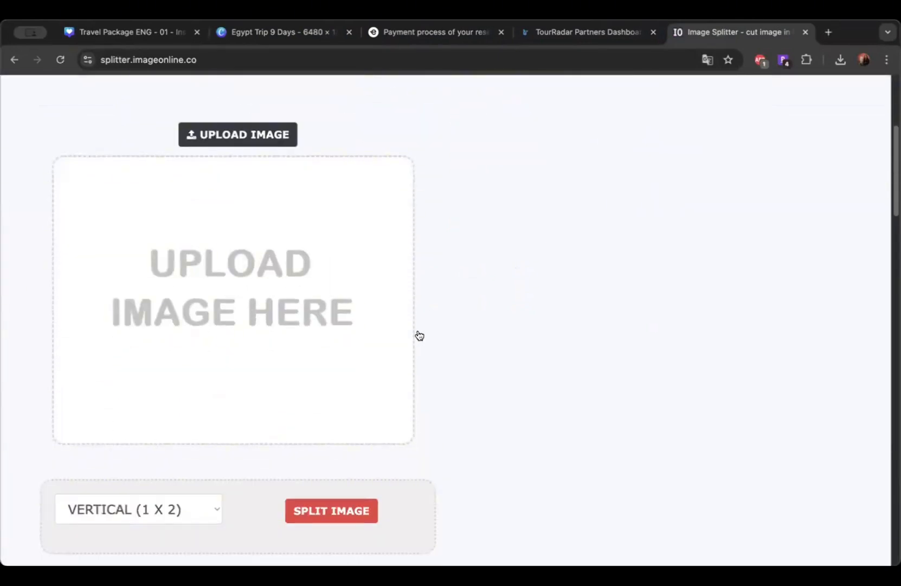
click(179, 369)
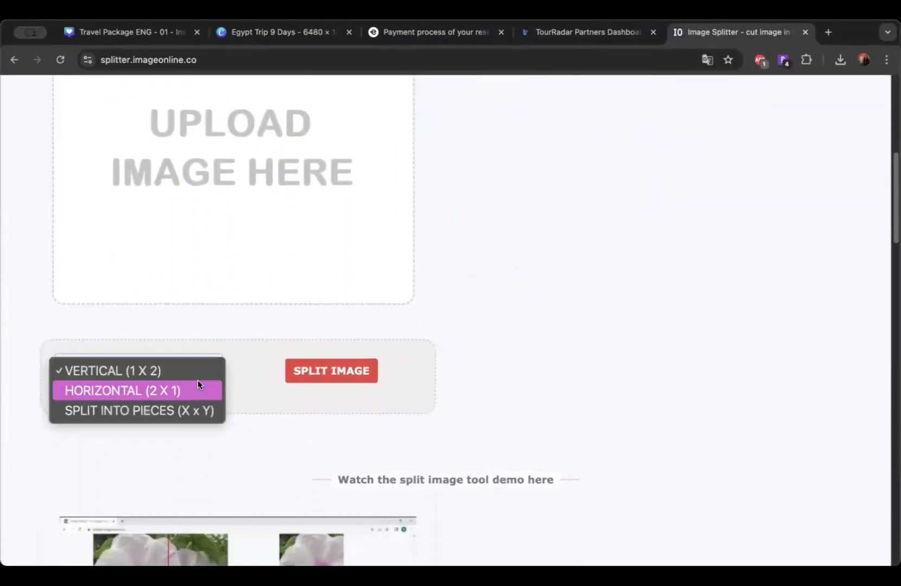
click(626, 318)
scroll(624, 316, down, 20)
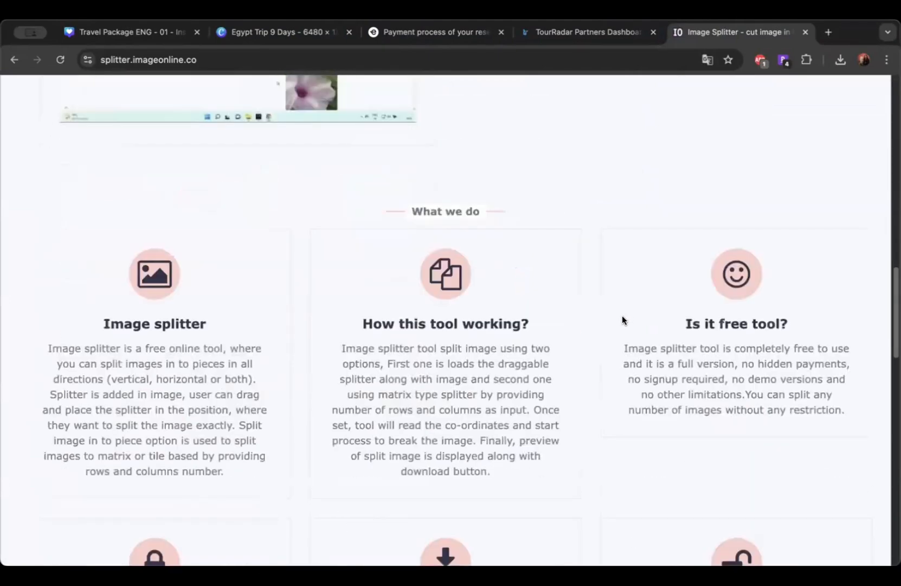
scroll(621, 320, up, 20)
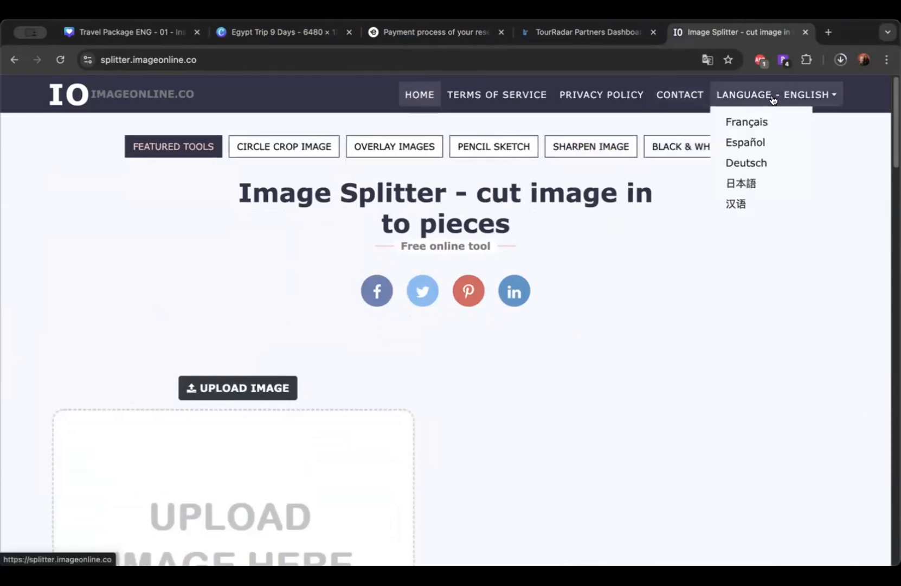
Step: Set the image splitter to Split Into Pieces with 0 rows and 6 columns
scroll(447, 235, down, 6)
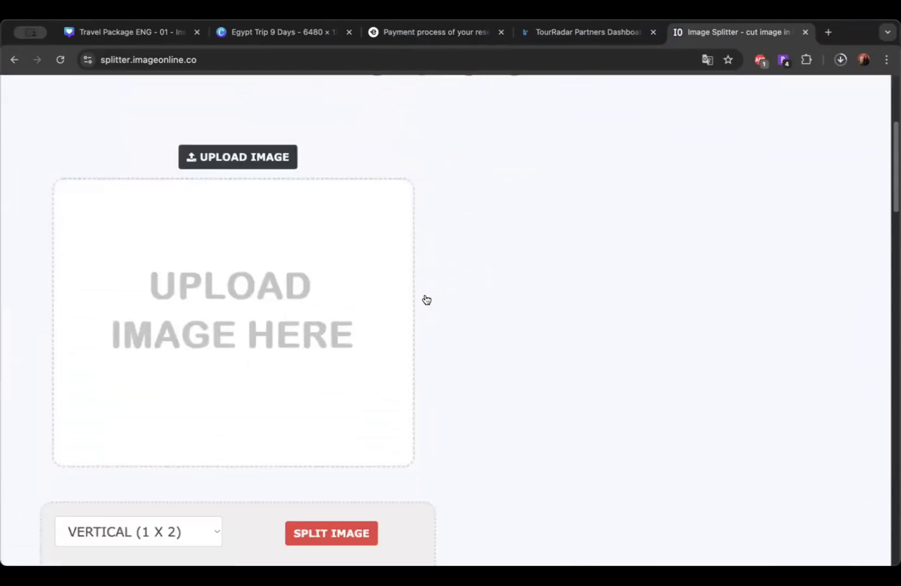
click(157, 437)
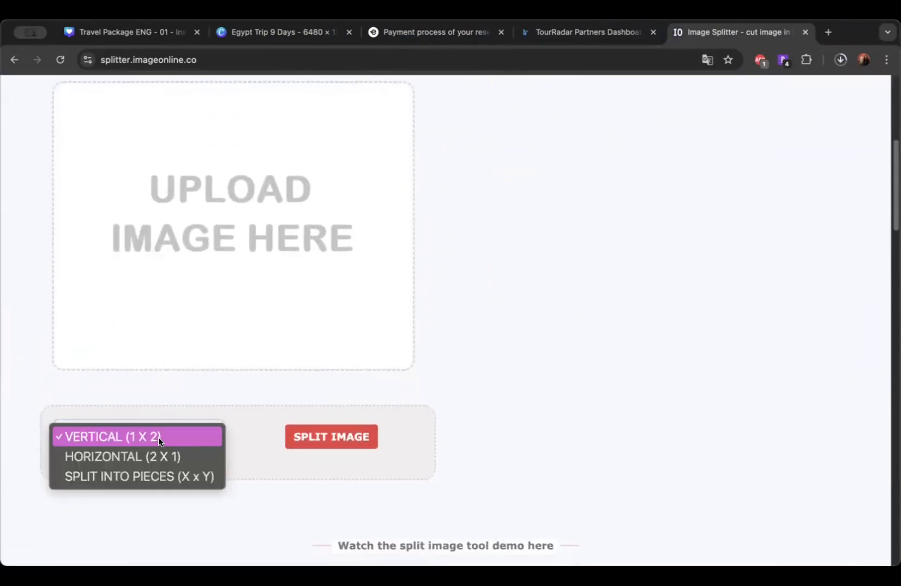
click(180, 476)
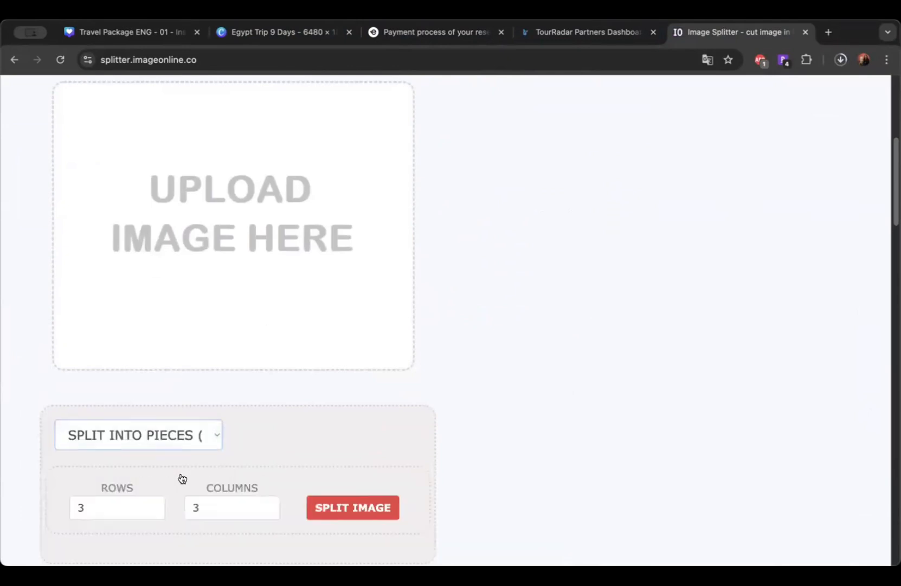
click(123, 514)
key(shift+Home)
text(0)
click(224, 507)
key(shift+Home)
text(6)
Step: Check the carousel panels and the PNG download status in Canva, then return to the image splitter
click(303, 30)
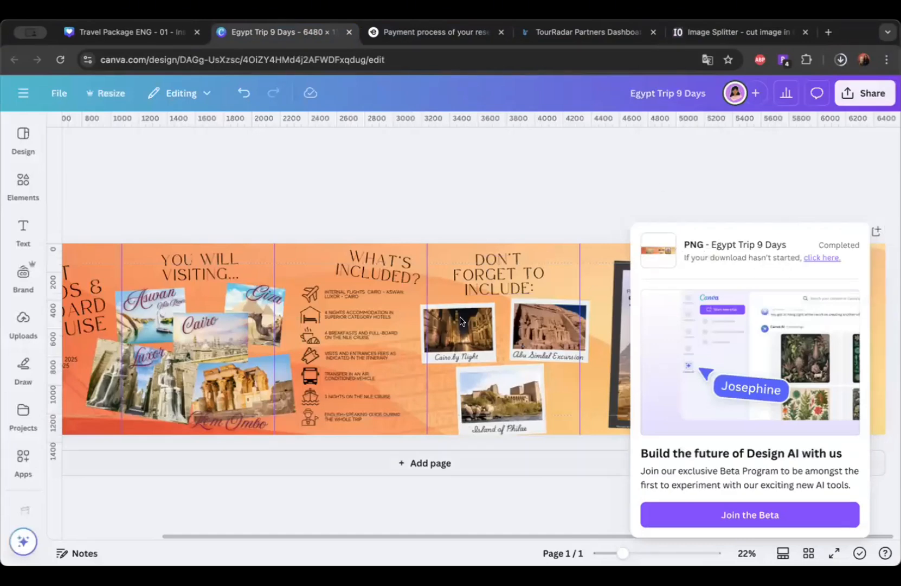
click(370, 154)
click(727, 42)
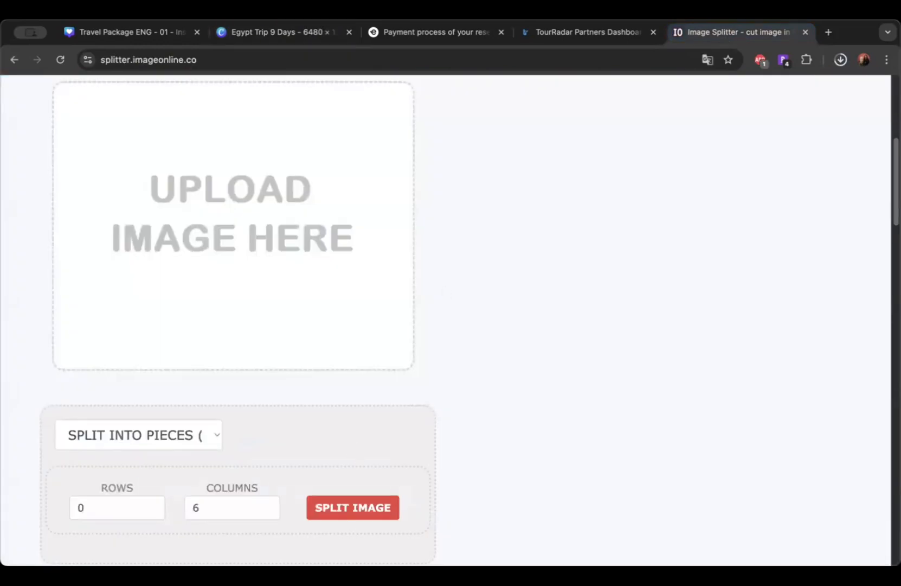
key(super+Tab)
click(556, 492)
key(super+Tab)
scroll(470, 355, up, 3)
scroll(472, 350, down, 2)
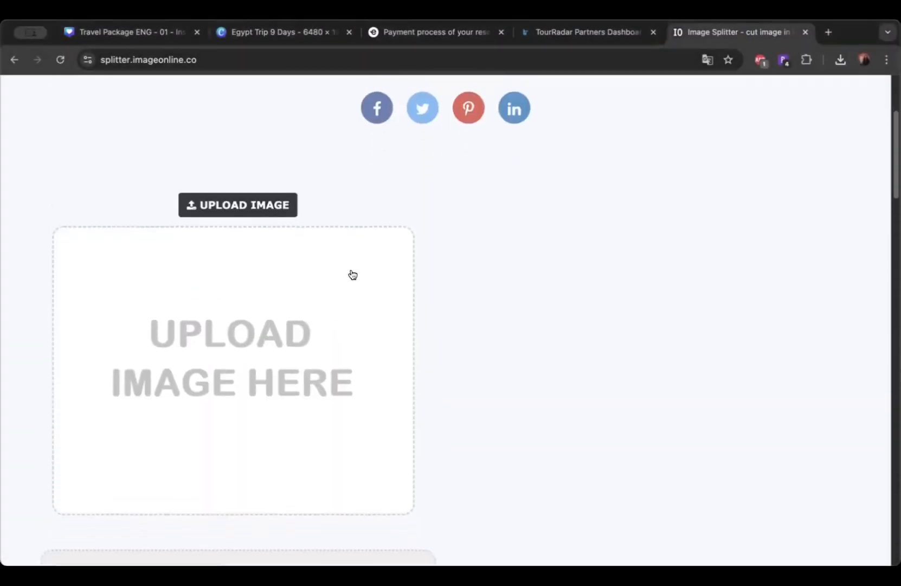
scroll(488, 355, down, 1)
scroll(494, 352, up, 2)
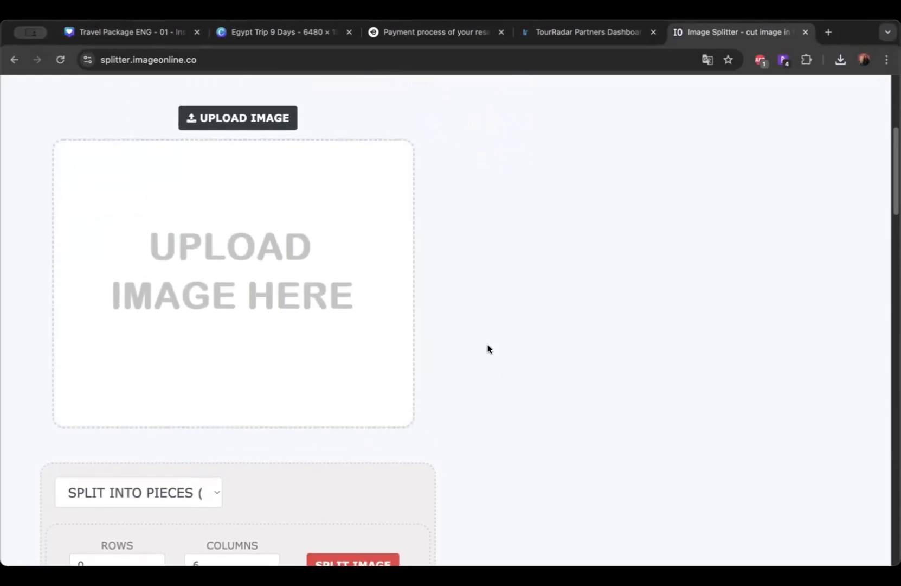
scroll(312, 263, down, 1)
scroll(534, 253, down, 8)
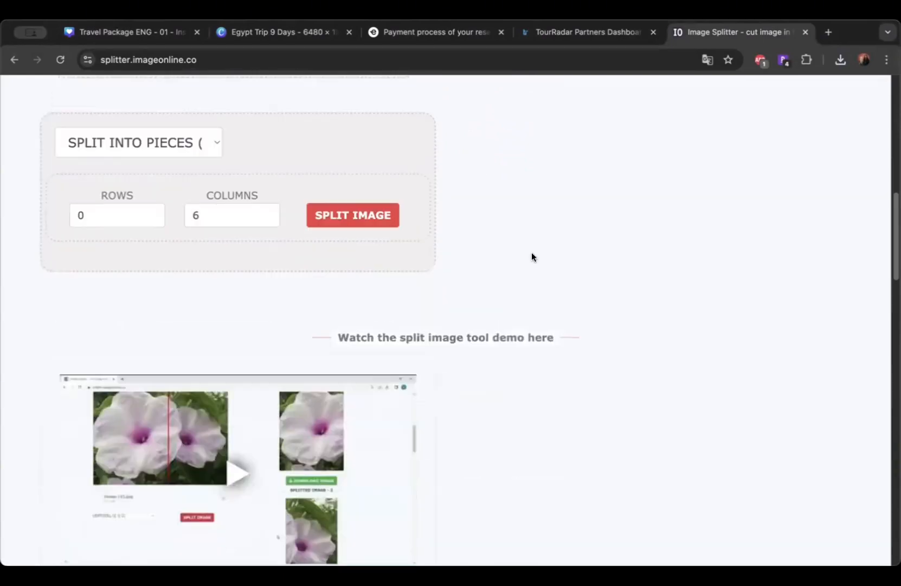
scroll(529, 258, up, 7)
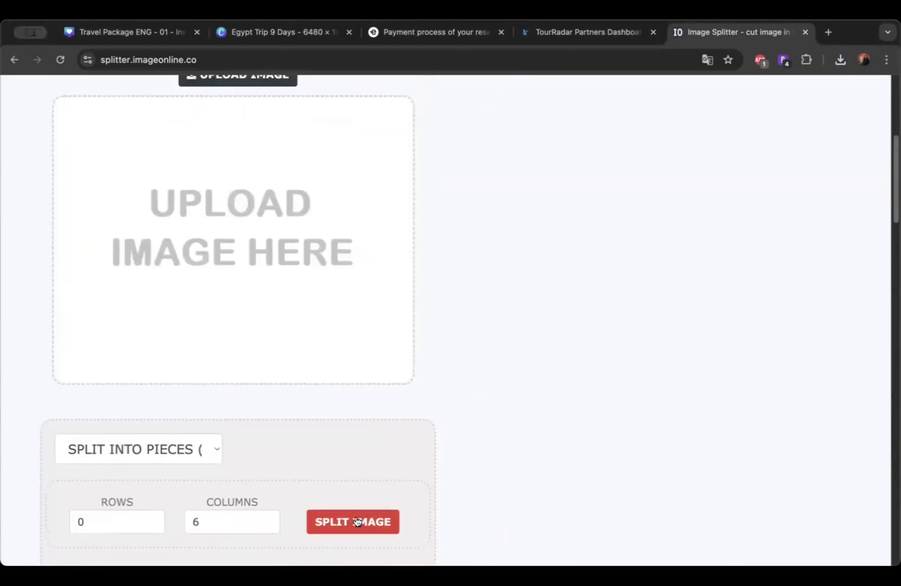
click(355, 520)
click(271, 220)
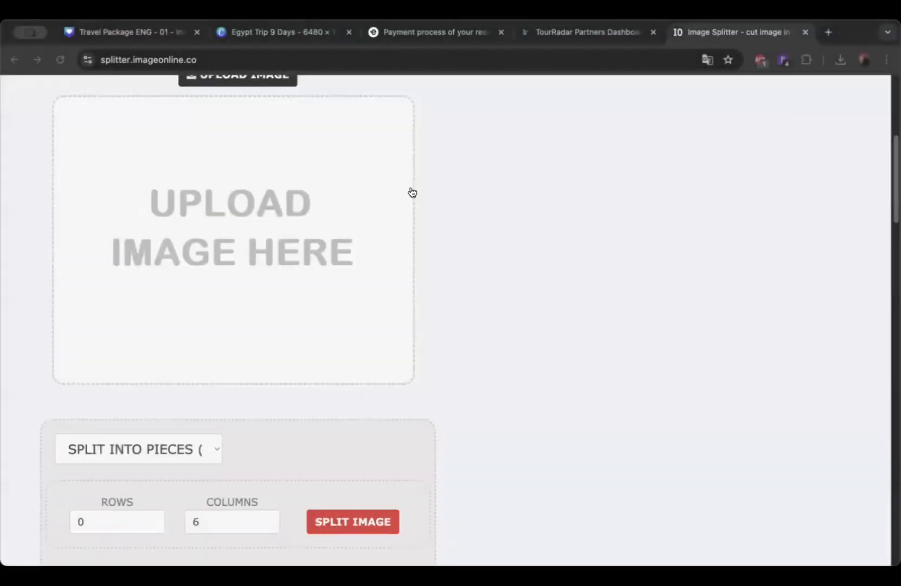
scroll(529, 307, up, 5)
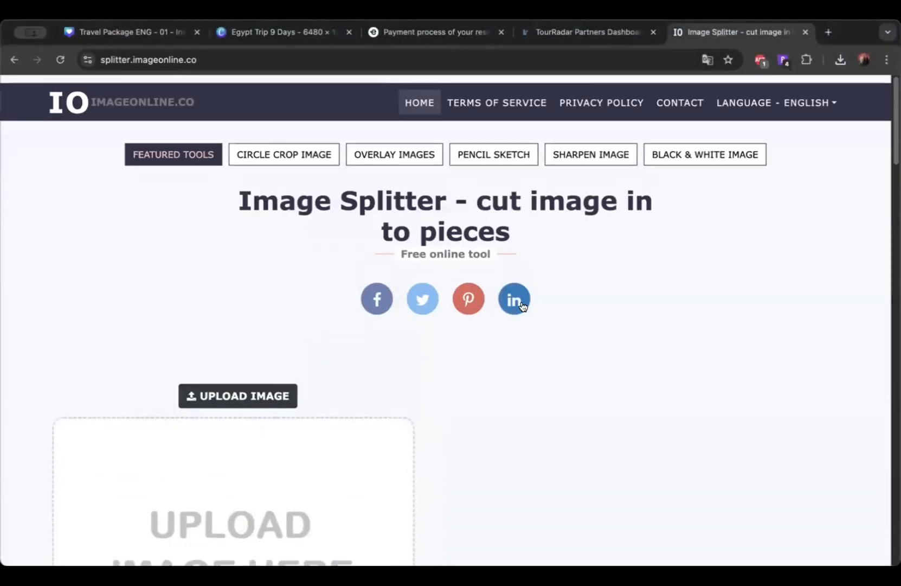
scroll(522, 302, down, 6)
scroll(519, 306, down, 3)
Step: Return to the Google results, open CarouselMaker.co's Free Instagram Image Splitter & Grid Maker and upload Egypt Trip 9 Days.png to it
click(14, 59)
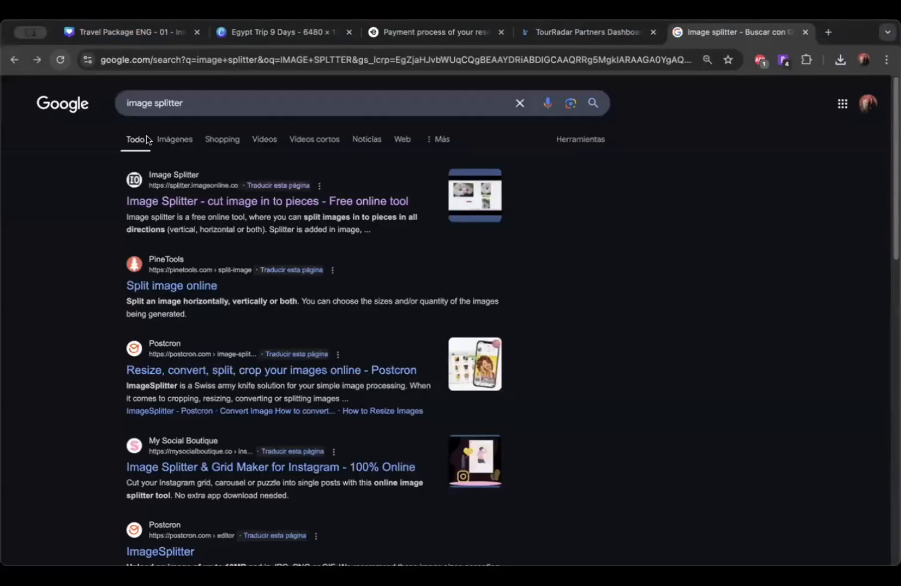
scroll(325, 406, down, 6)
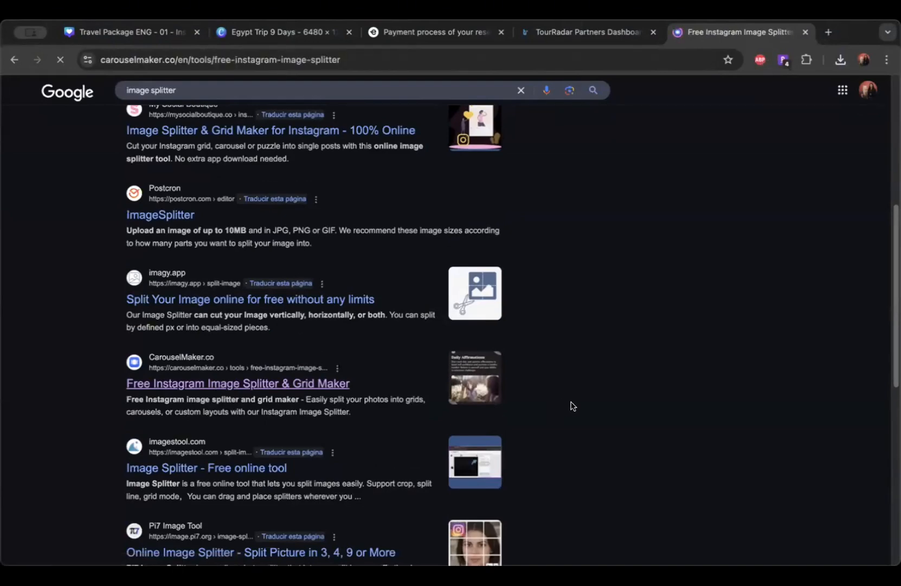
scroll(379, 466, down, 1)
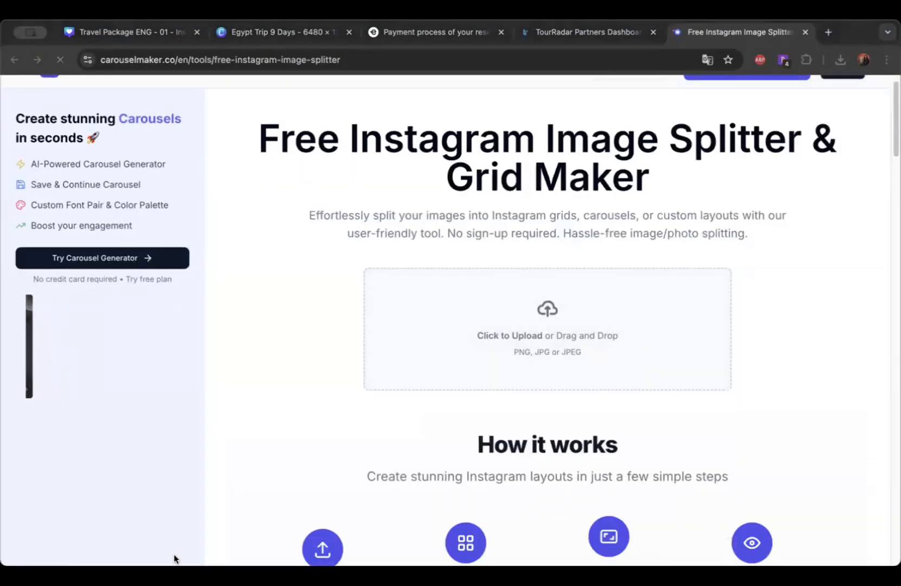
drag(457, 167, 476, 324)
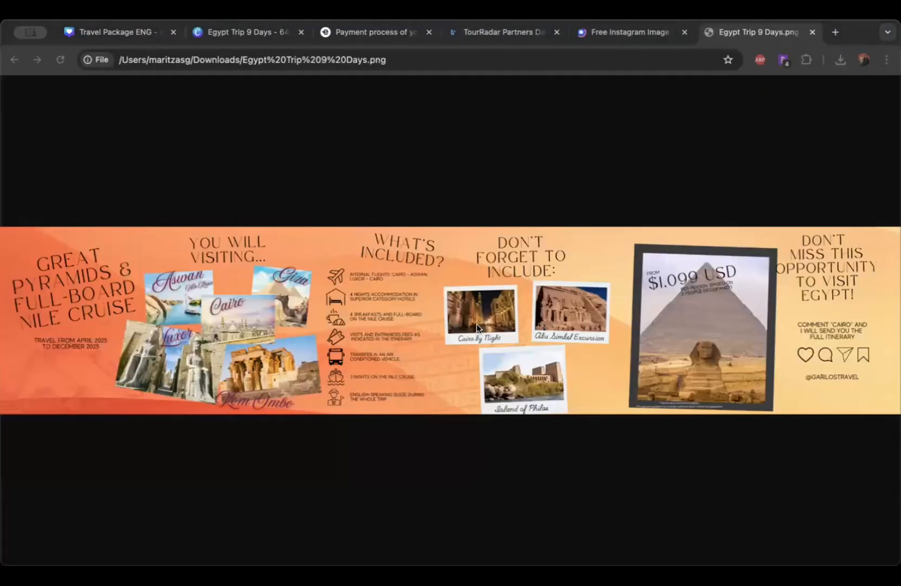
click(652, 38)
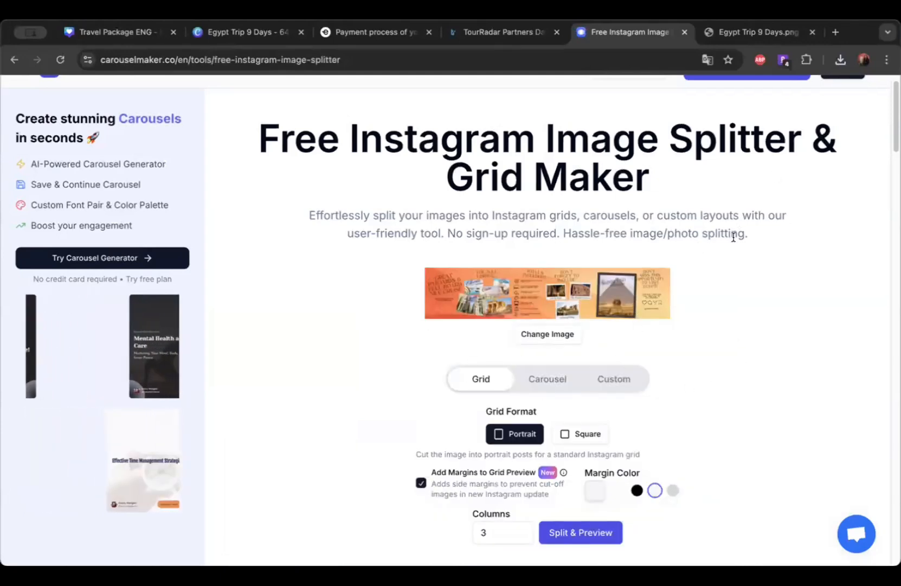
Step: Split the uploaded Egypt image in Carousel mode into 6 columns and generate the preview
scroll(677, 354, down, 2)
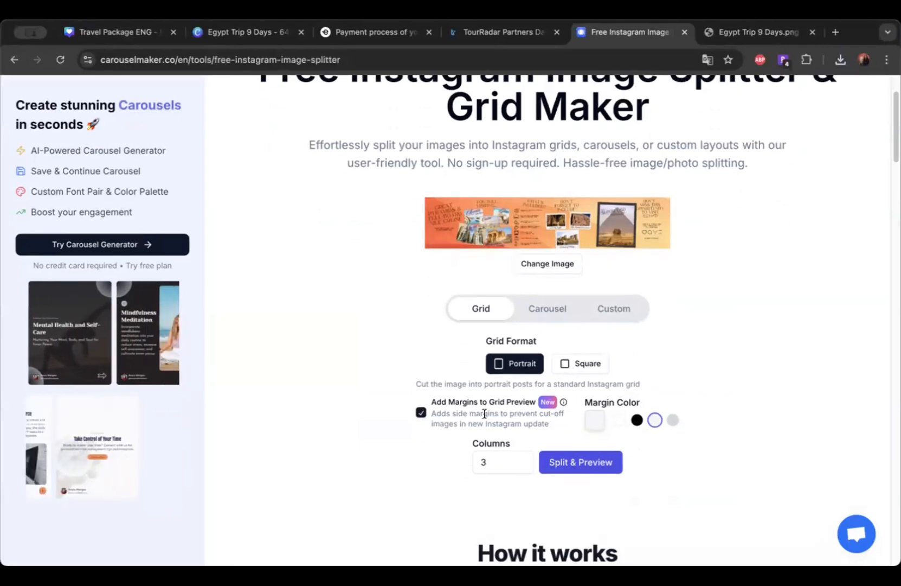
click(525, 308)
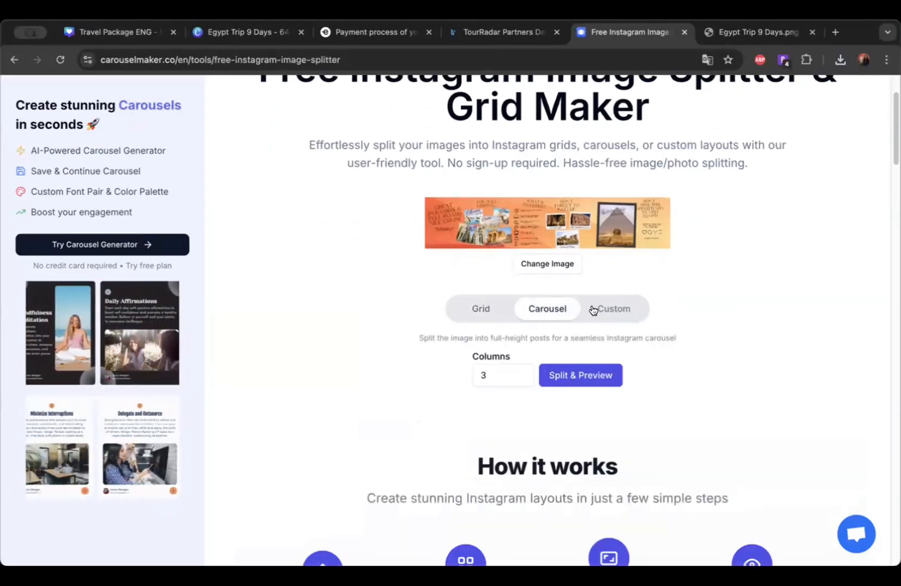
click(503, 375)
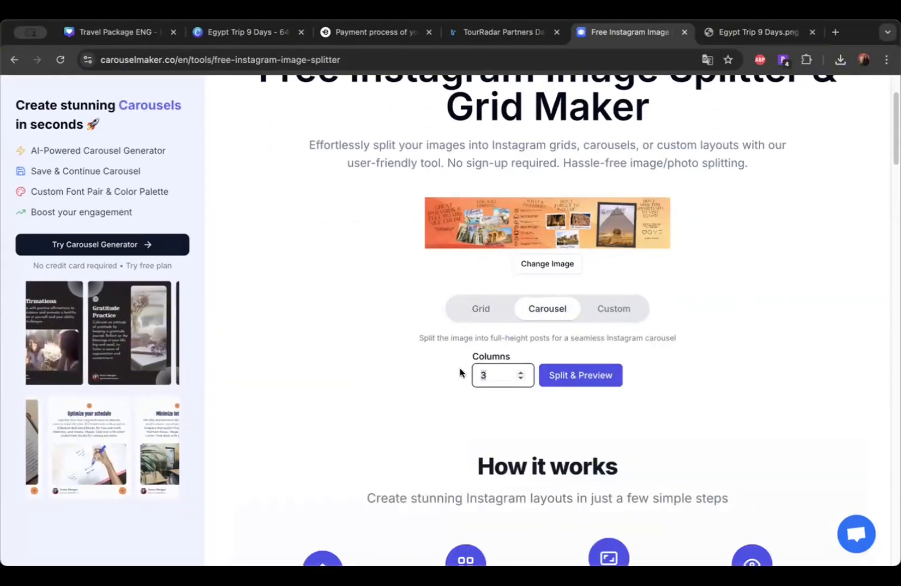
text(6)
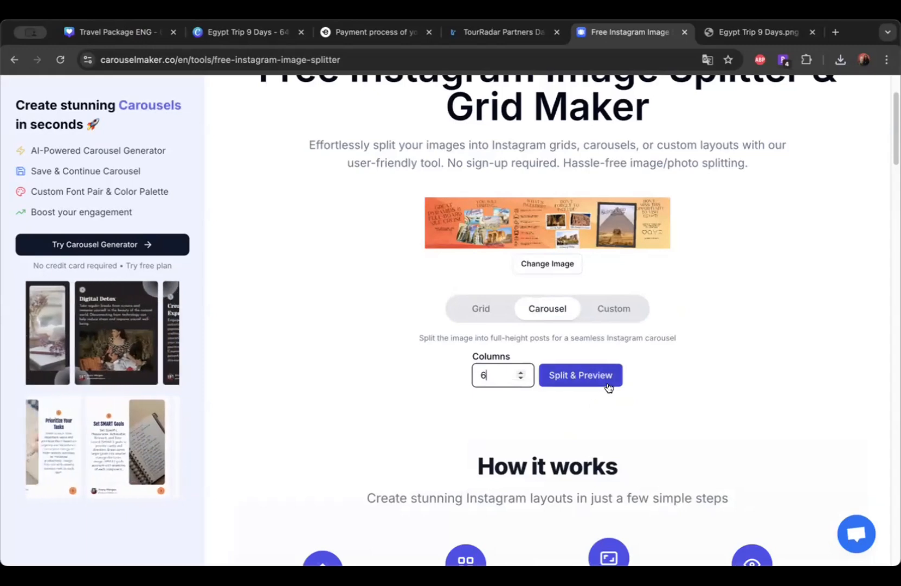
click(585, 380)
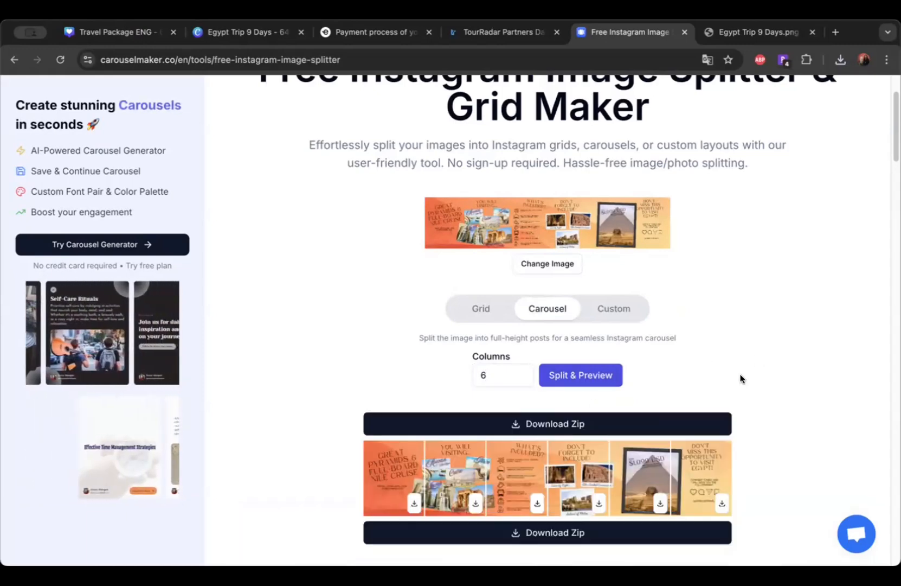
Step: Look over the split carousel panels and download them all as a zip file
scroll(740, 374, down, 2)
scroll(740, 374, down, 1)
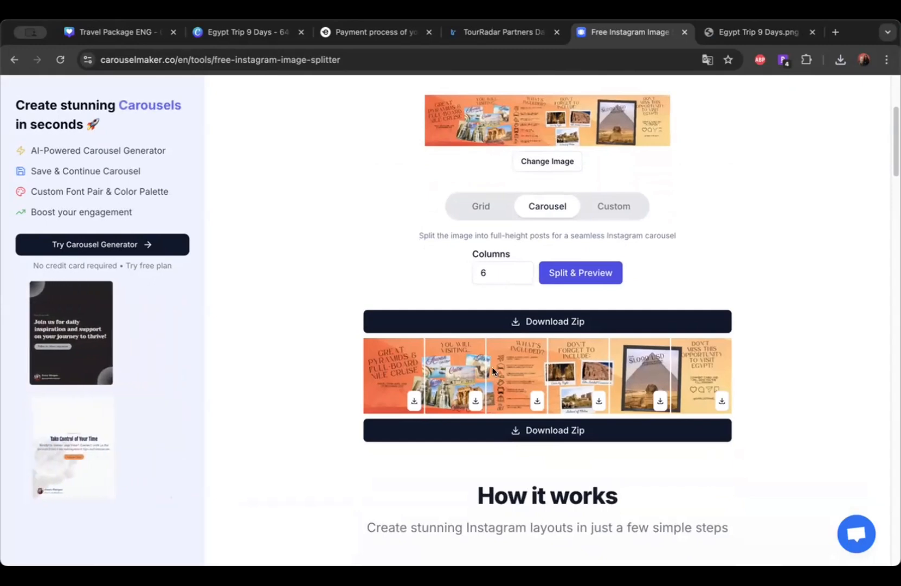
scroll(676, 368, up, 5)
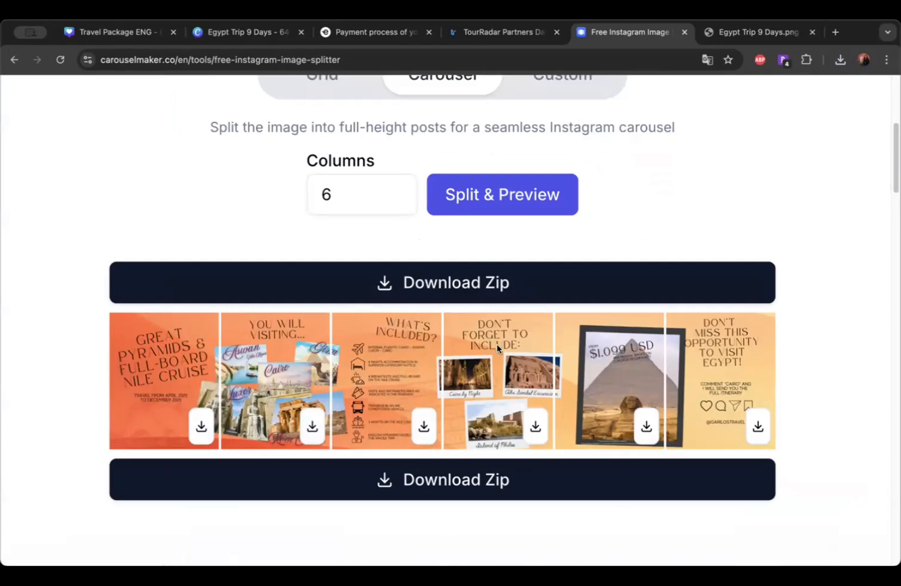
scroll(465, 477, down, 1)
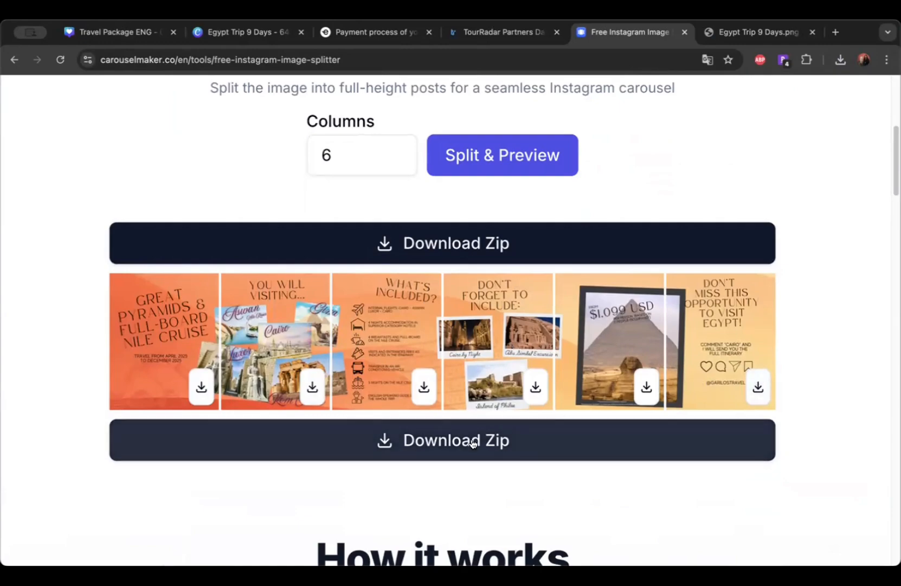
click(517, 451)
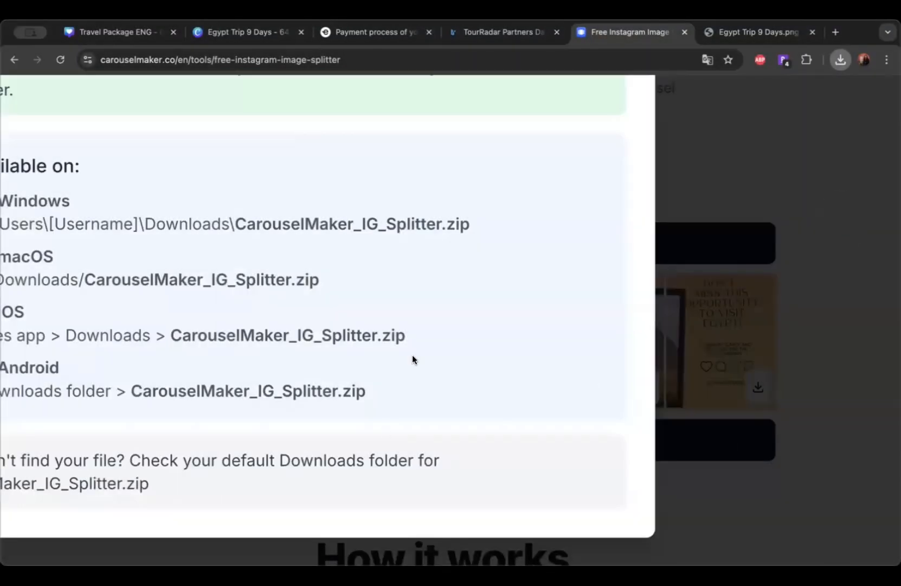
Step: Open the extracted CarouselMaker_IG_Splitter folder in Downloads and view the first four panel images in Preview
click(719, 102)
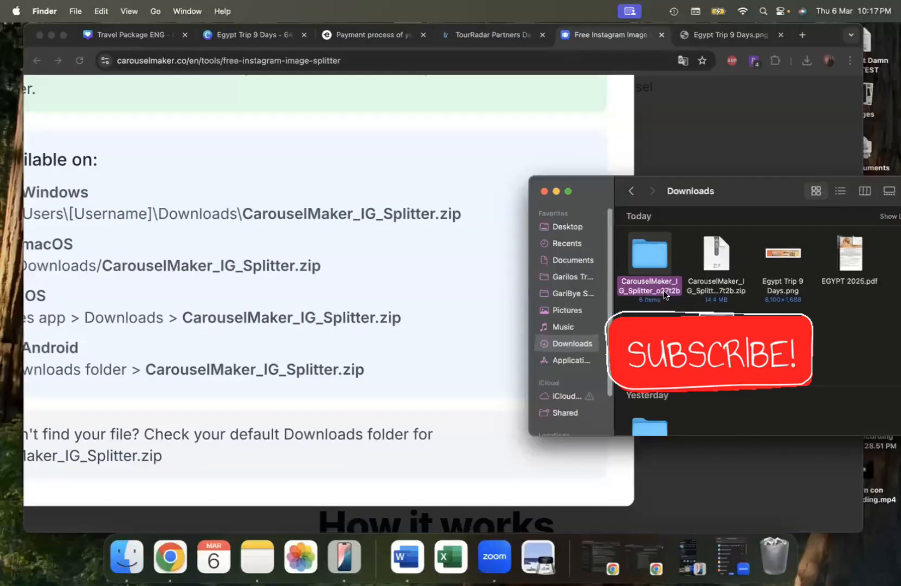
double_click(649, 263)
drag(660, 190, 297, 187)
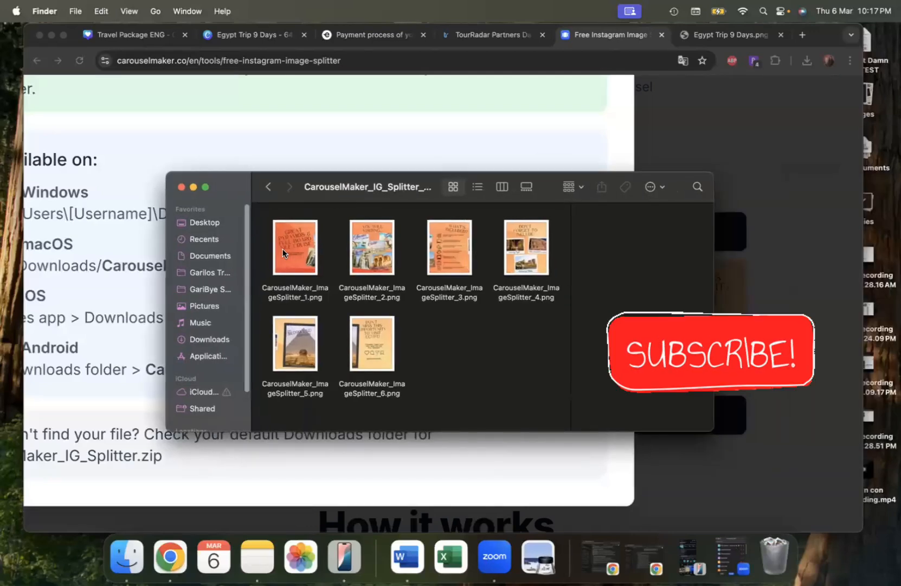
double_click(295, 249)
click(466, 362)
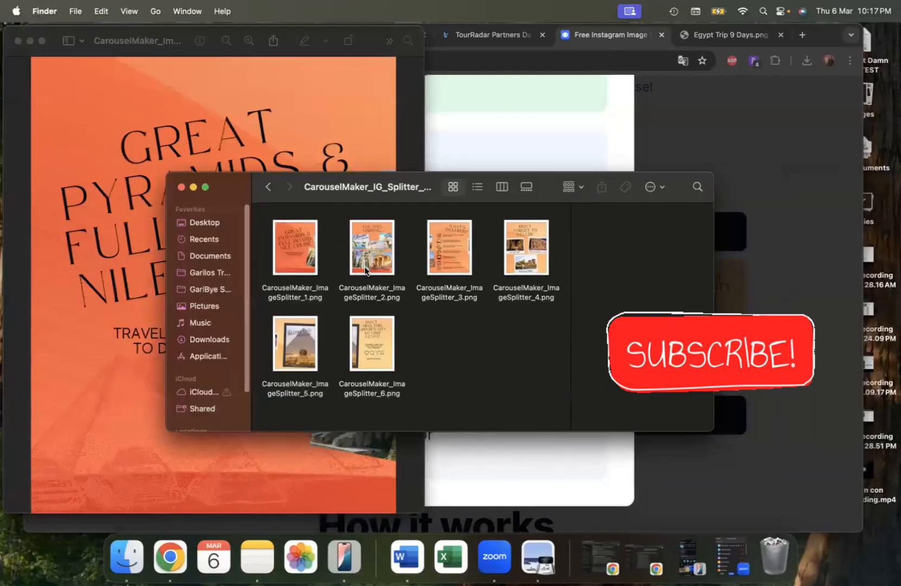
double_click(373, 246)
click(479, 318)
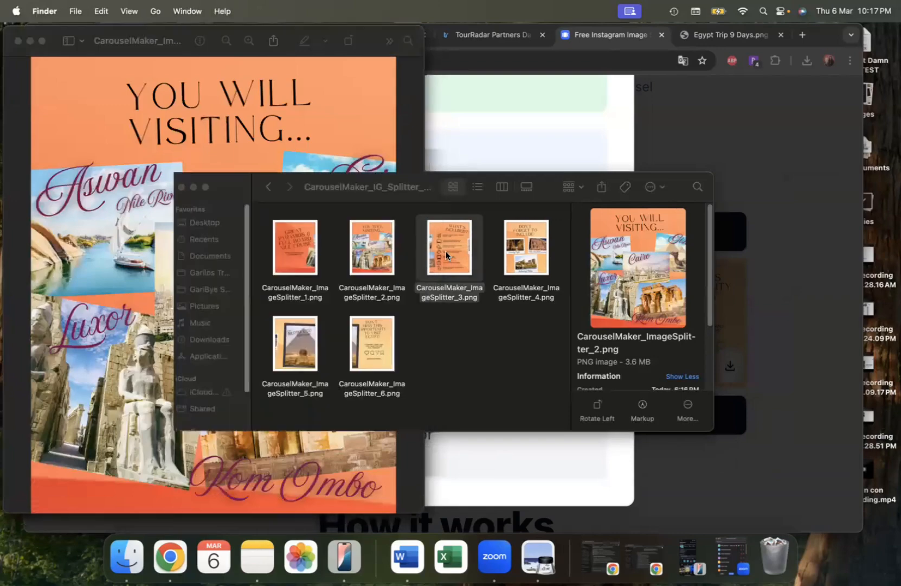
double_click(446, 252)
drag(526, 246, 481, 263)
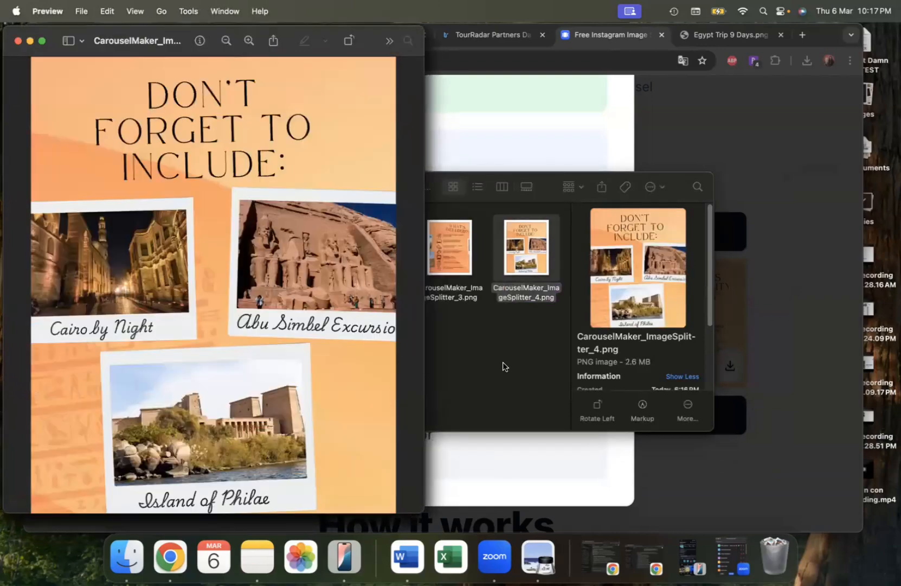
Step: Switch back to Chrome and open Meta Business Suite in the tab showing Egypt Trip 9 Days.png
click(662, 44)
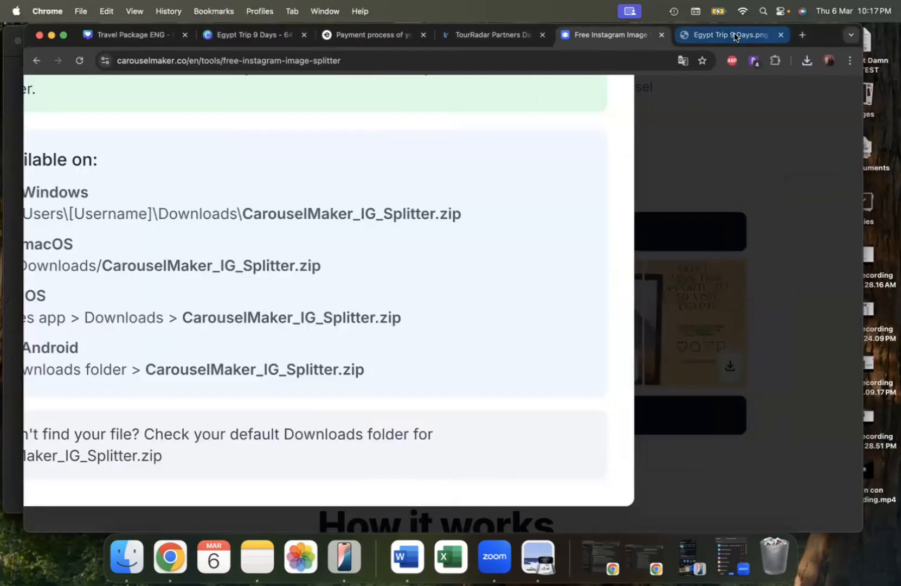
click(741, 34)
click(621, 57)
text(meta)
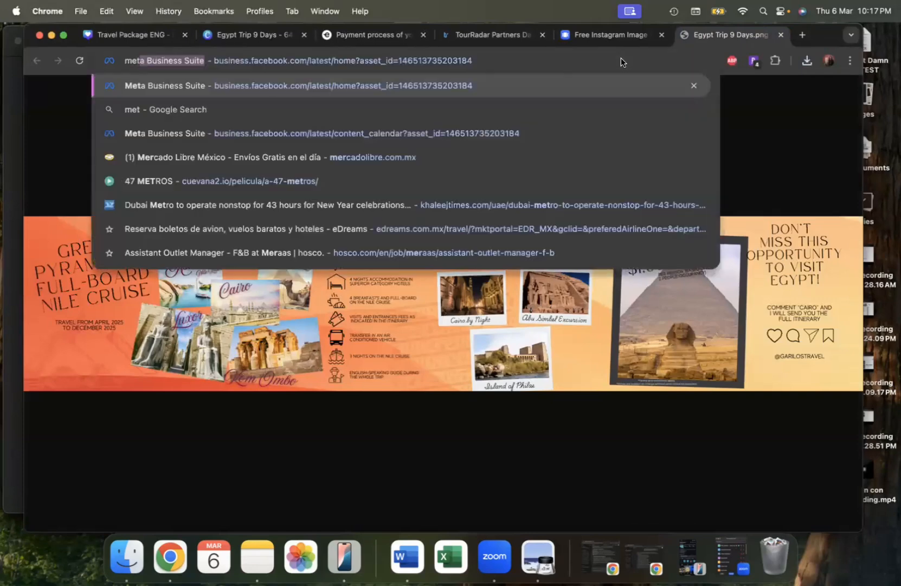
key(Return)
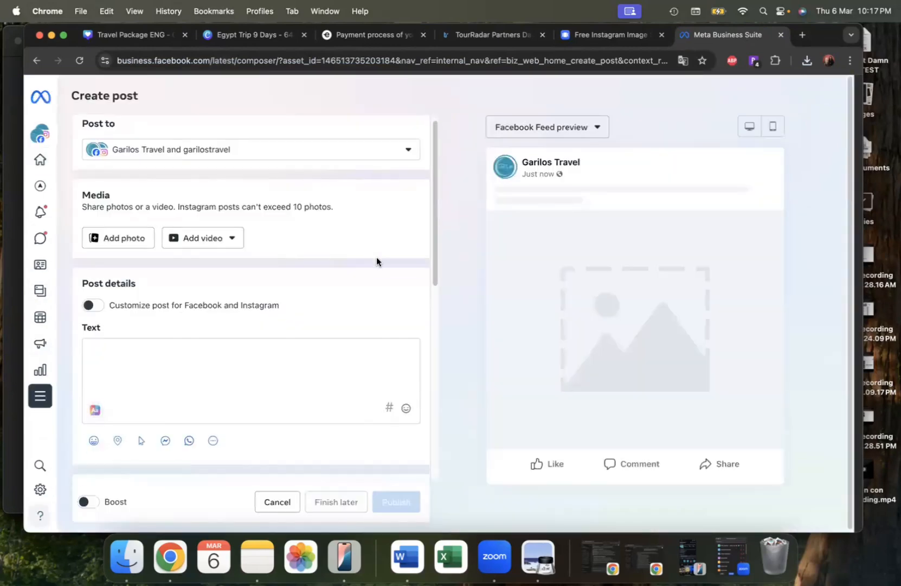
Step: Add the six split panel images to the new post and check which Facebook and Instagram accounts it posts to
scroll(352, 254, down, 2)
scroll(140, 230, up, 1)
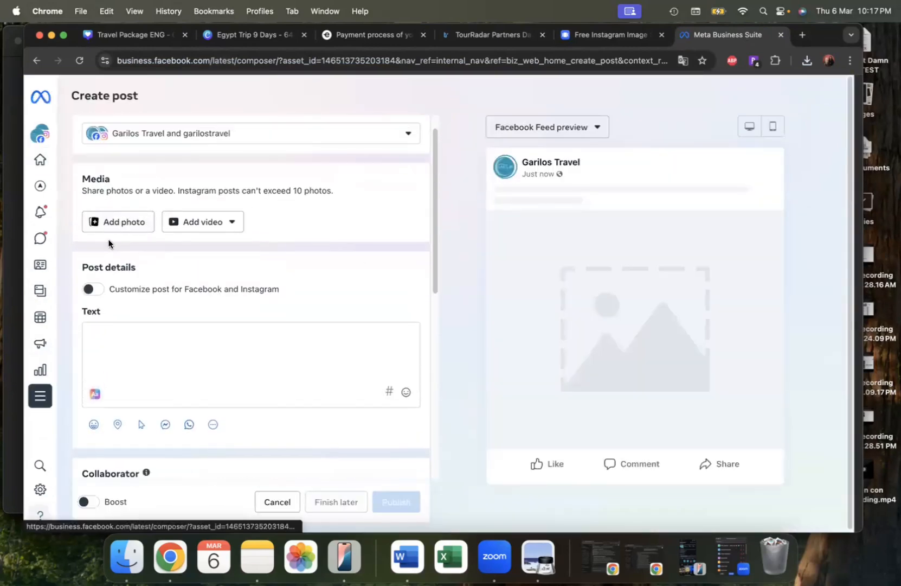
click(118, 223)
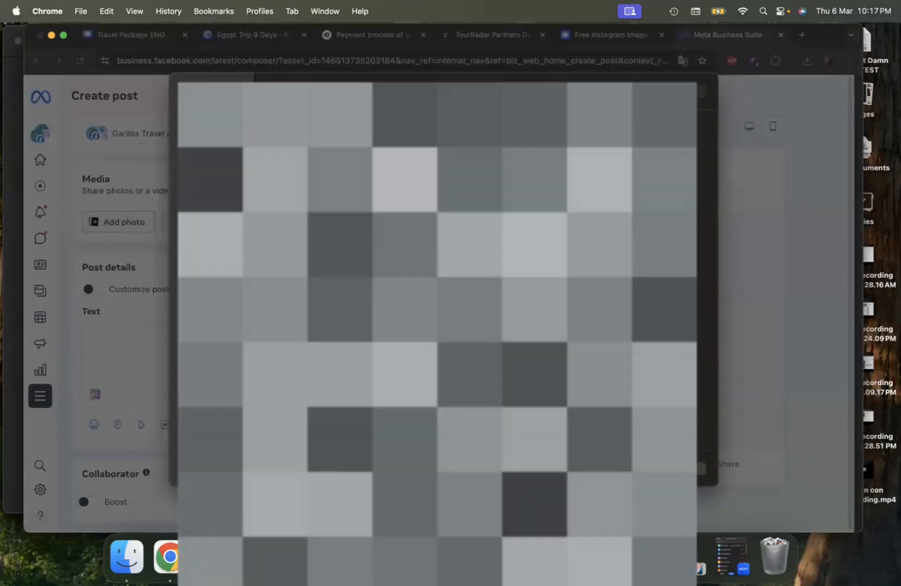
key(Return)
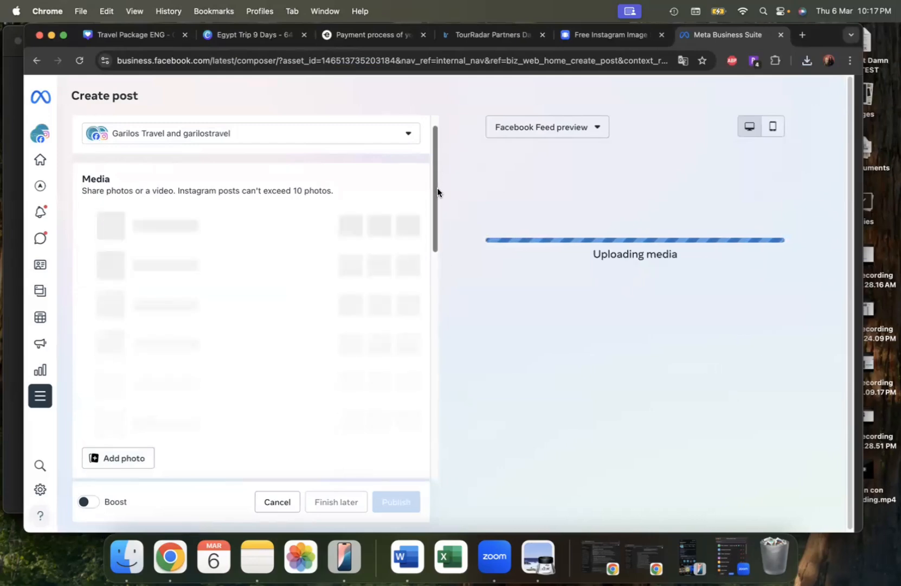
click(337, 140)
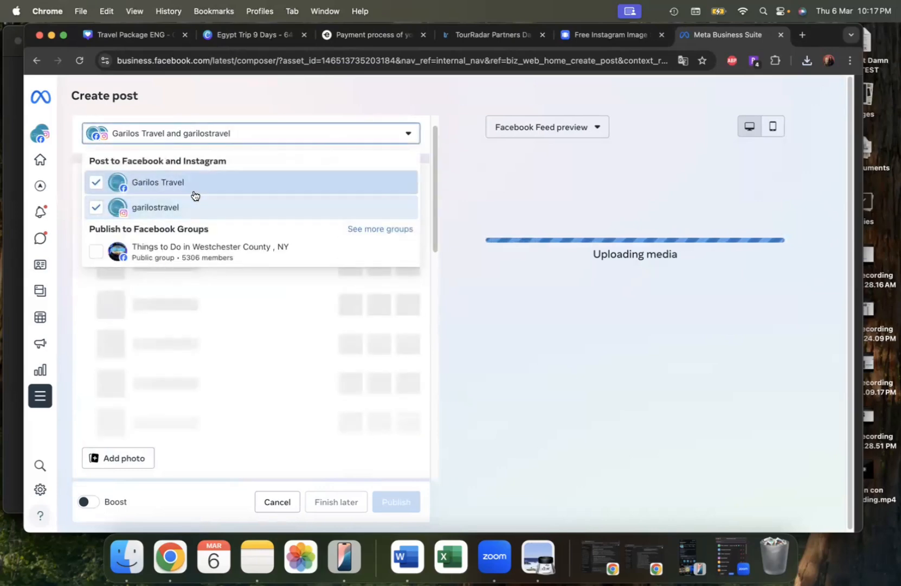
click(485, 207)
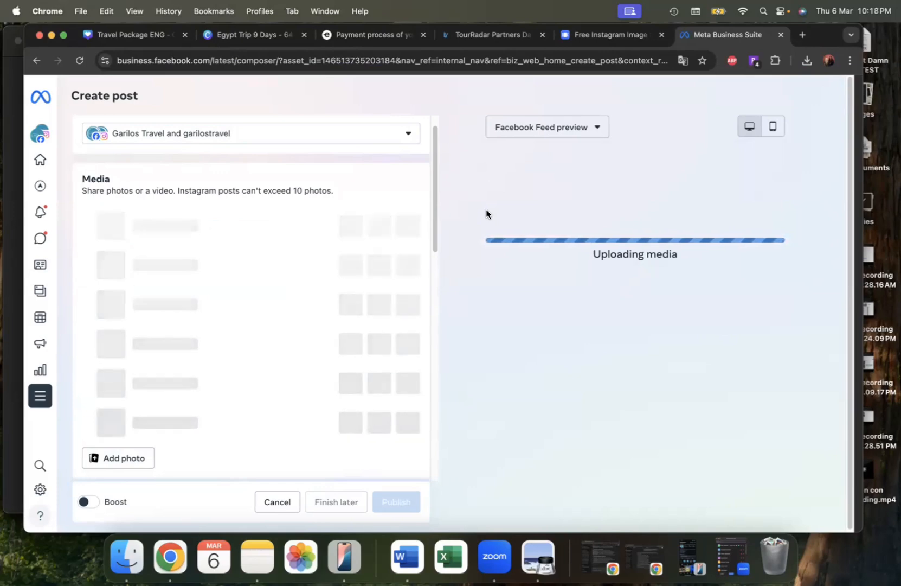
Step: Close the Preview windows of the carousel panels and go back to the post being created
click(16, 204)
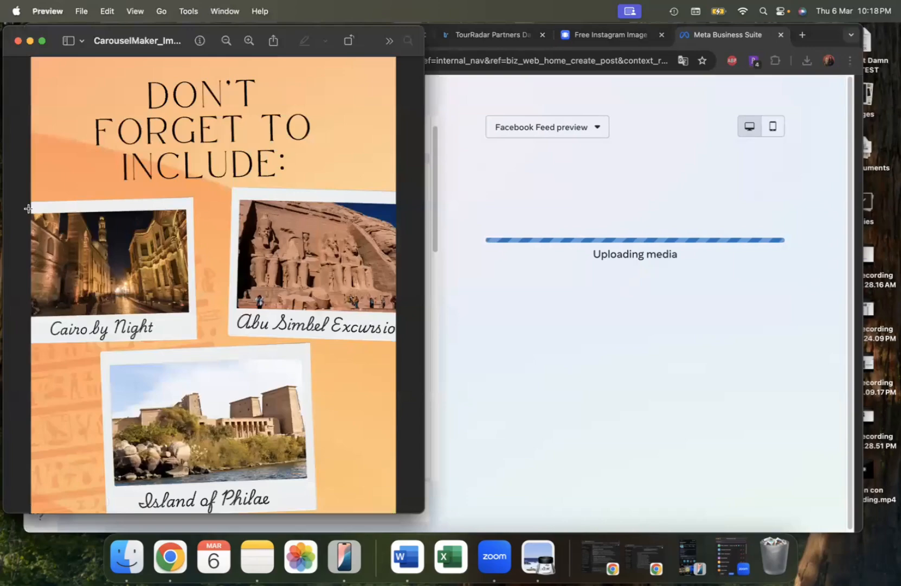
drag(102, 46, 538, 186)
drag(479, 202, 479, 202)
click(17, 42)
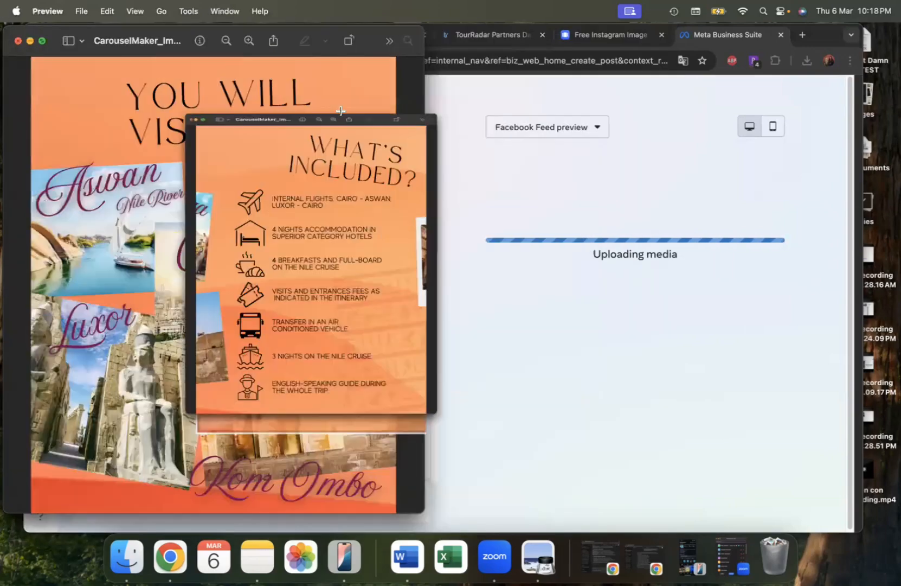
click(18, 41)
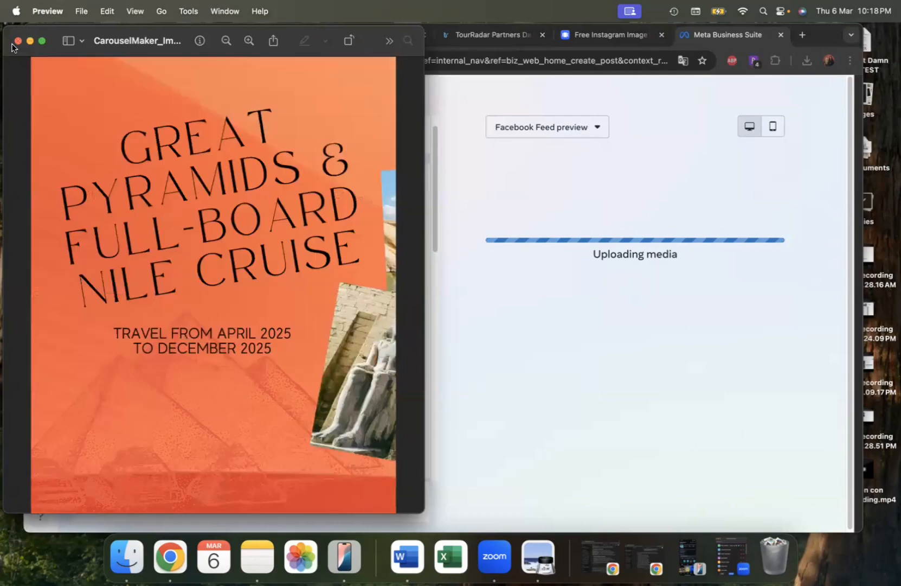
click(18, 41)
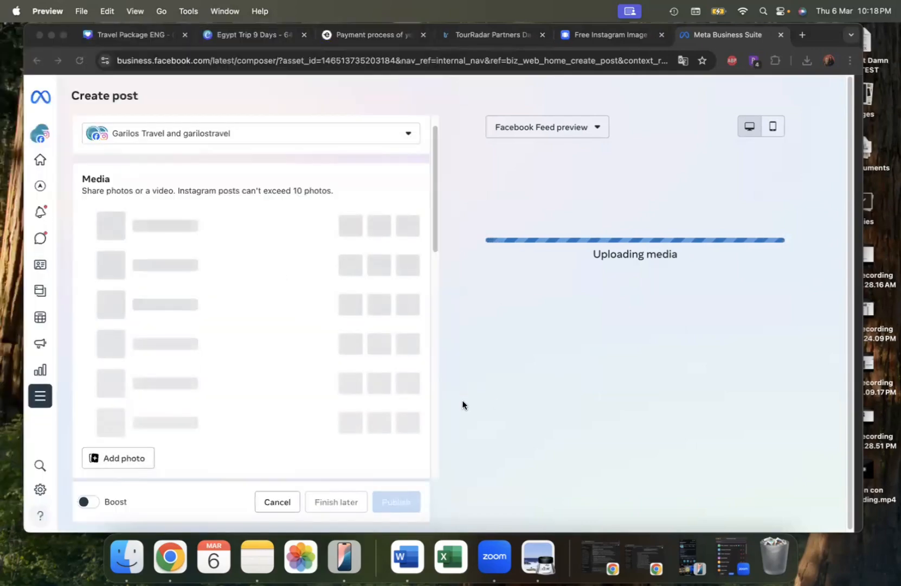
scroll(248, 326, down, 1)
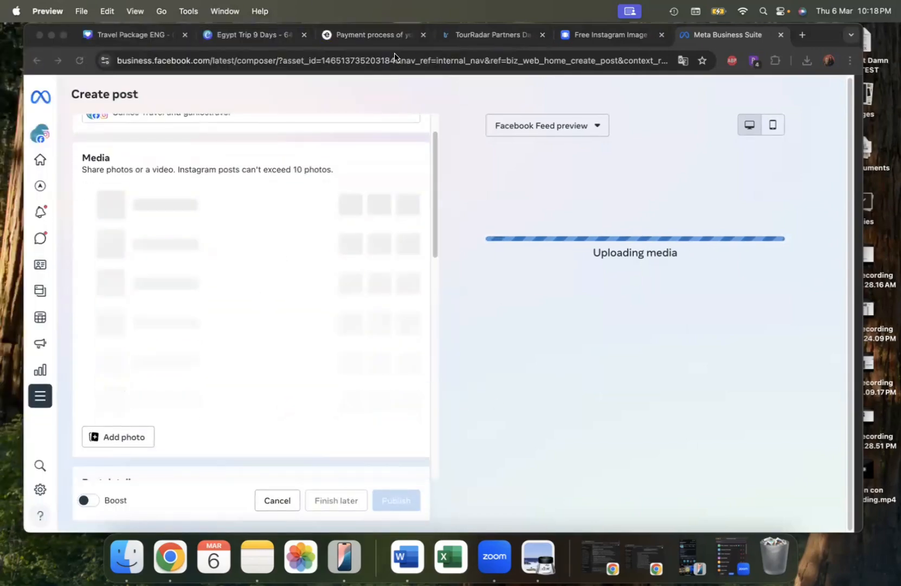
Step: Review the room types, extra services and price inclusions on the Exoticca Egypt trip page, and return to the uploading post
click(377, 34)
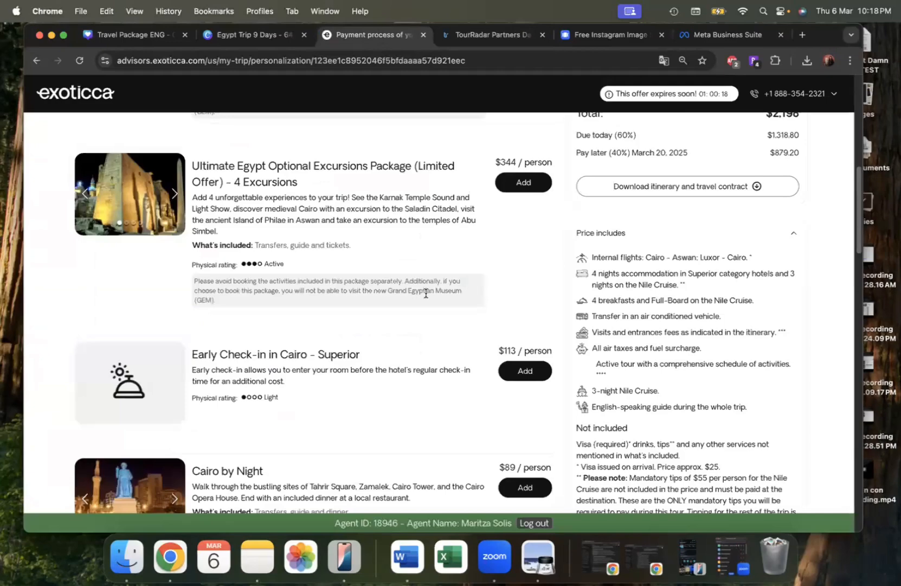
scroll(442, 314, up, 15)
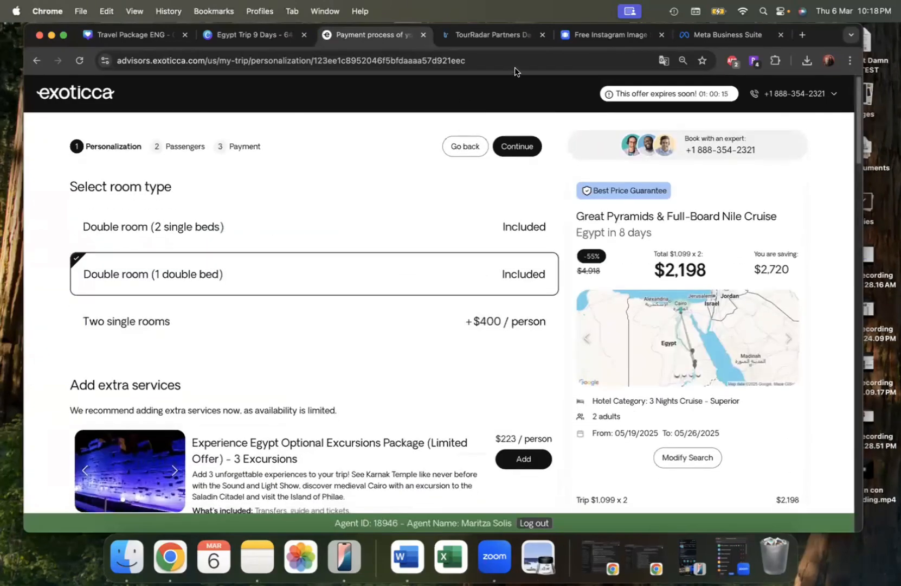
scroll(505, 299, down, 20)
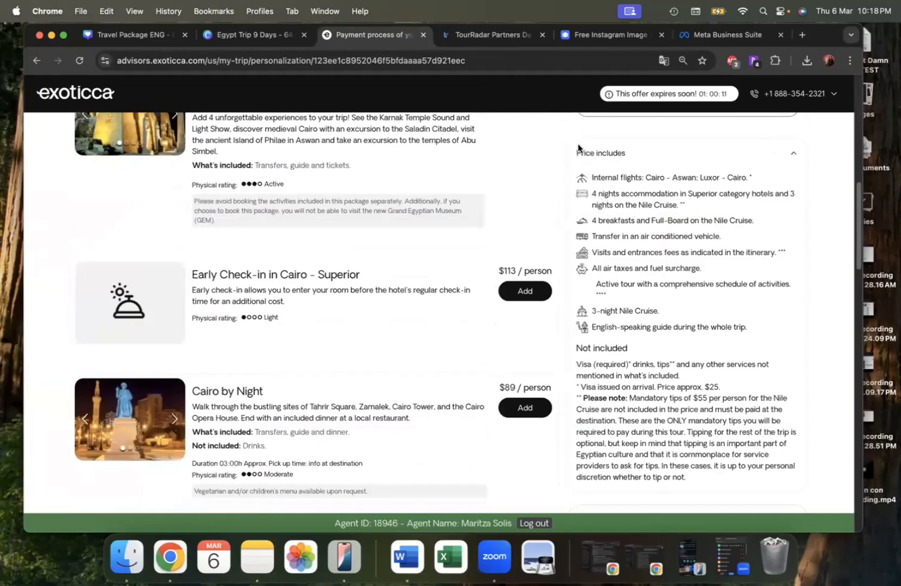
scroll(649, 333, down, 2)
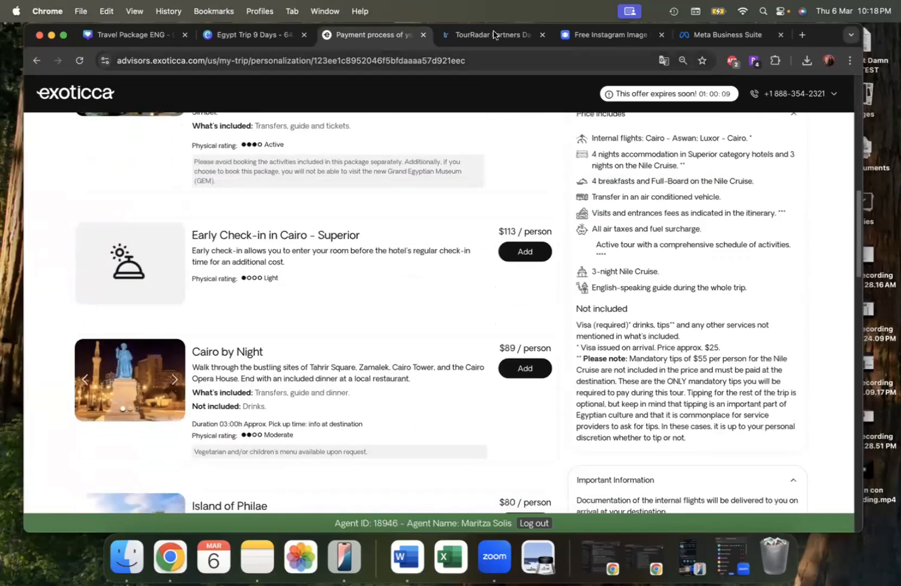
click(747, 37)
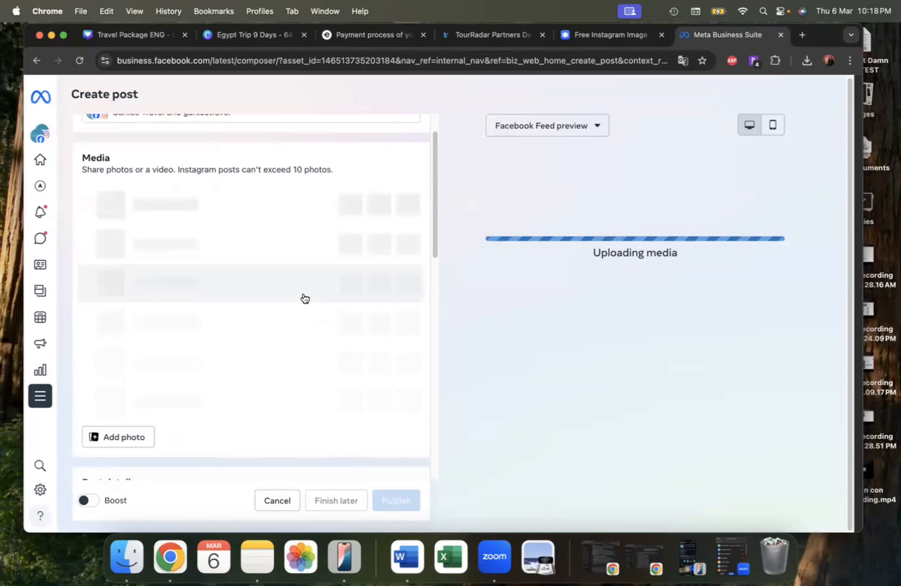
Step: Recheck the media upload in the new post and close the Free Instagram Image splitter tab
click(255, 35)
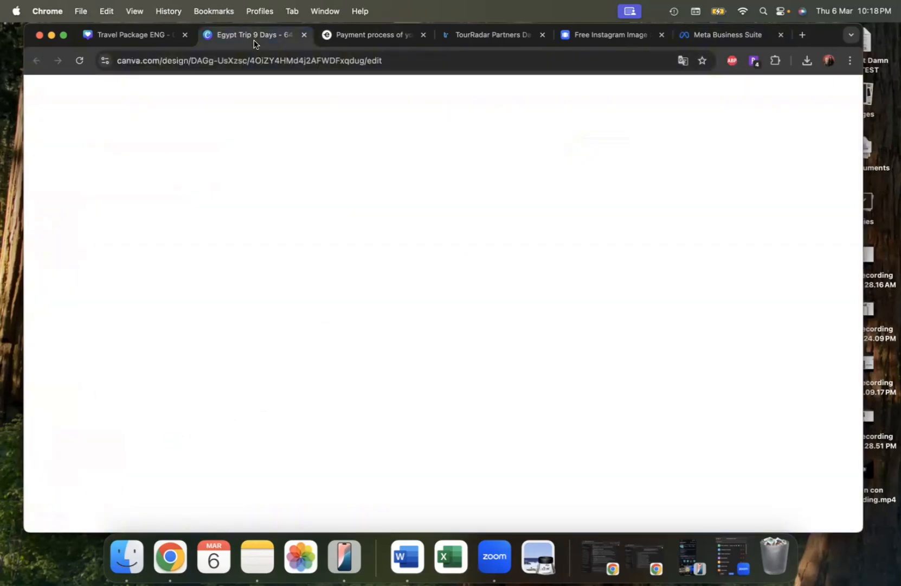
click(584, 36)
click(705, 33)
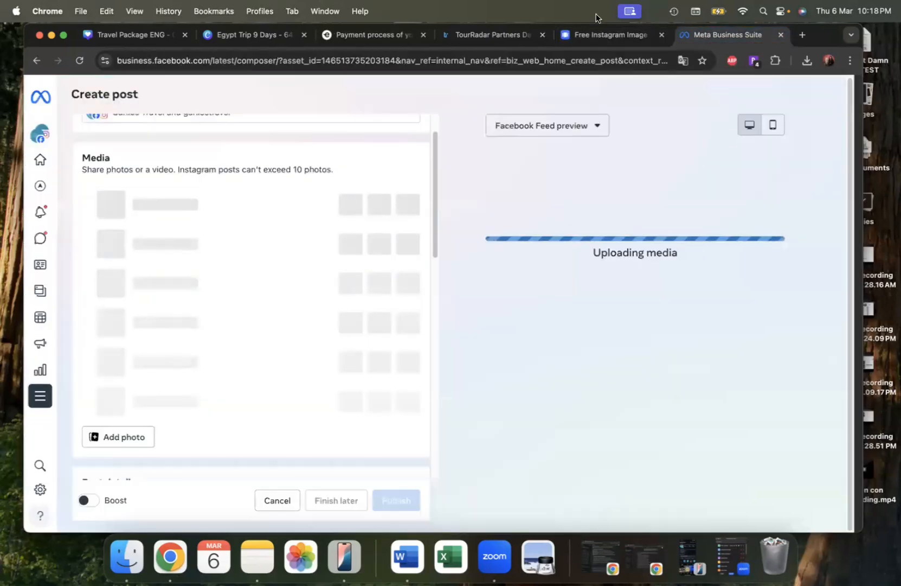
click(661, 35)
Step: Open TourRadar's adventure booking site from the partner dashboard
click(505, 35)
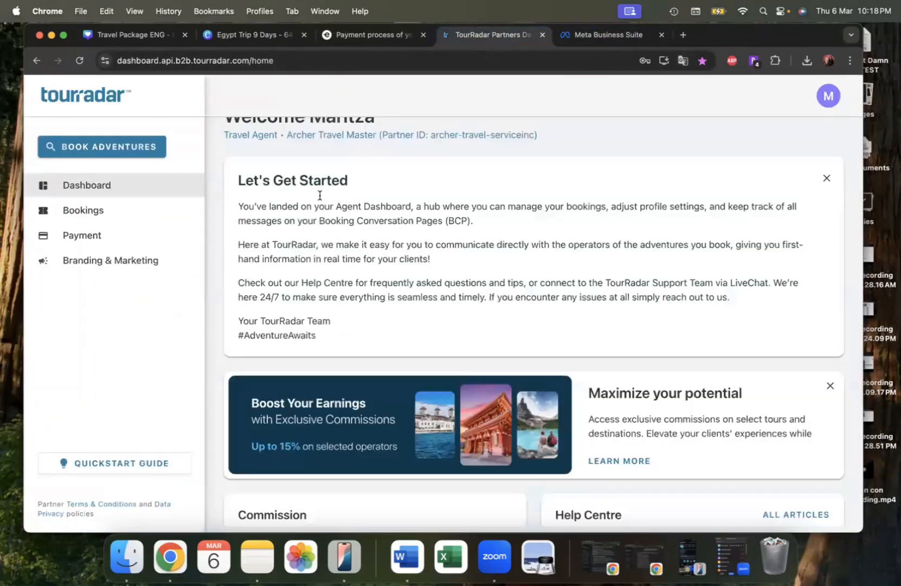
click(102, 150)
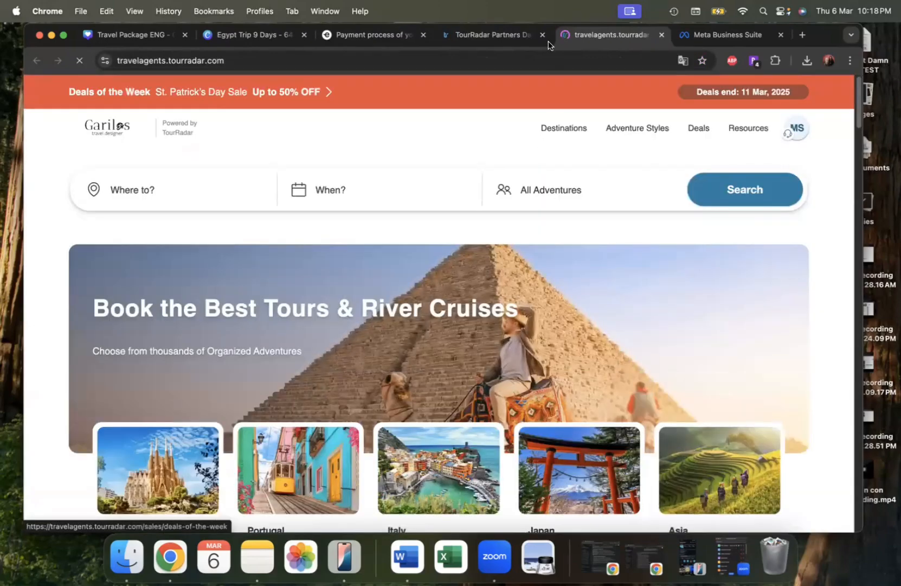
click(480, 35)
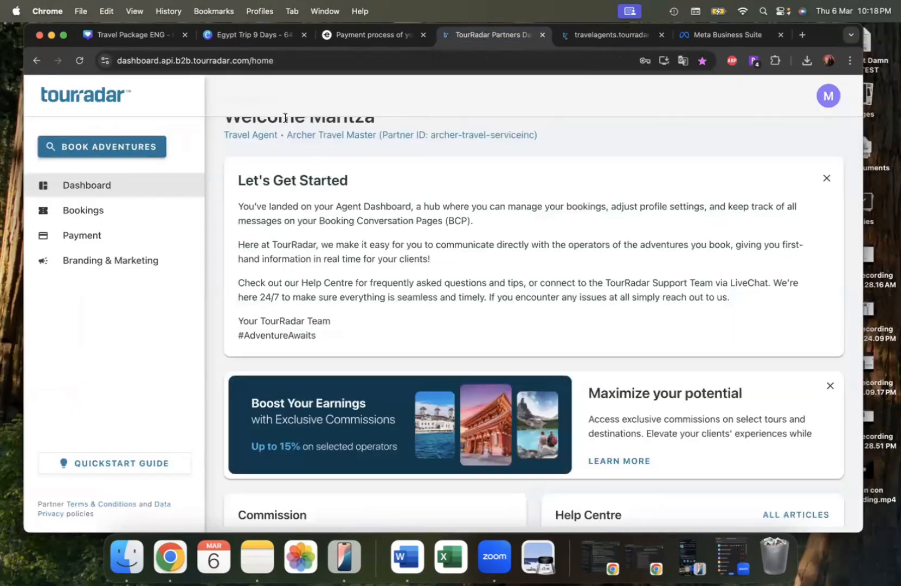
click(597, 35)
Step: Find the Europe tours on the booking site and open the Classic Europe tour page
scroll(274, 352, down, 3)
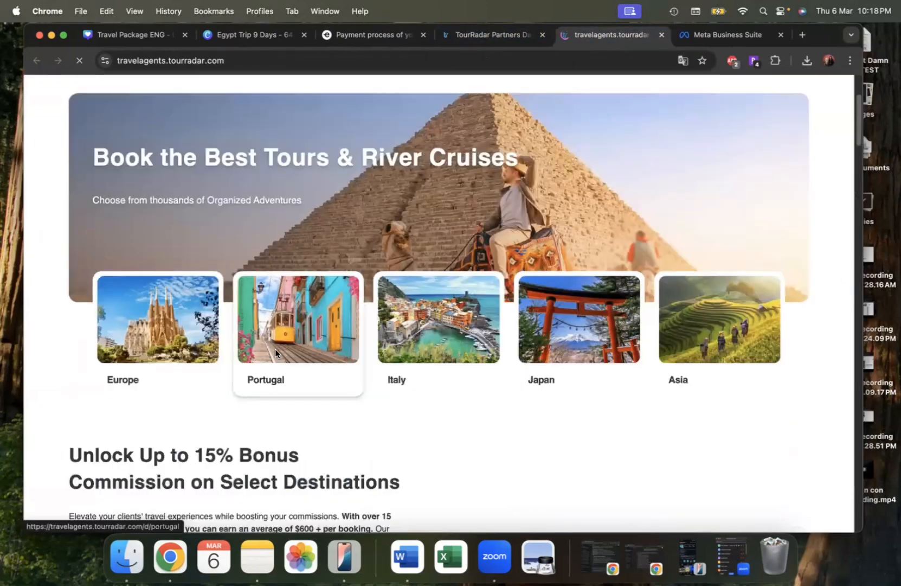
scroll(310, 342, down, 5)
scroll(311, 338, up, 5)
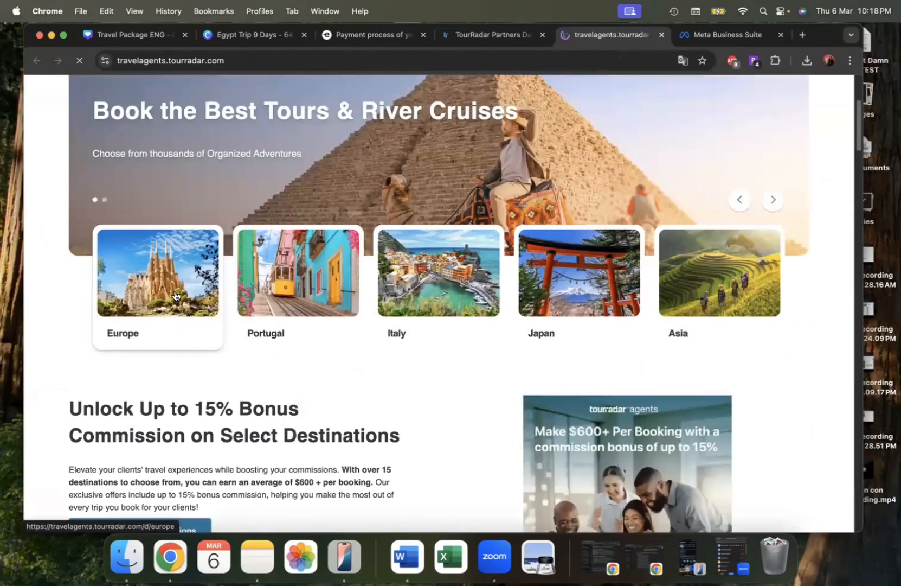
click(175, 296)
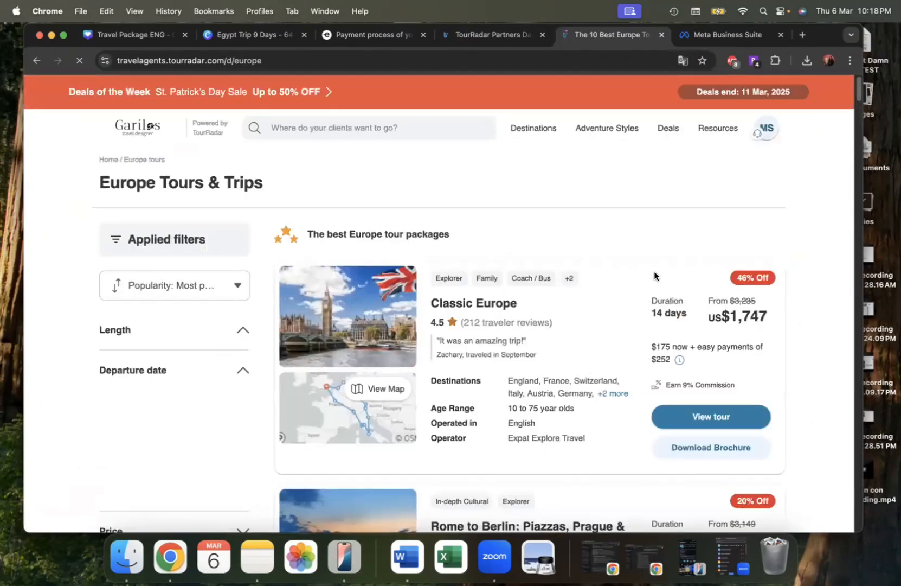
scroll(654, 276, down, 5)
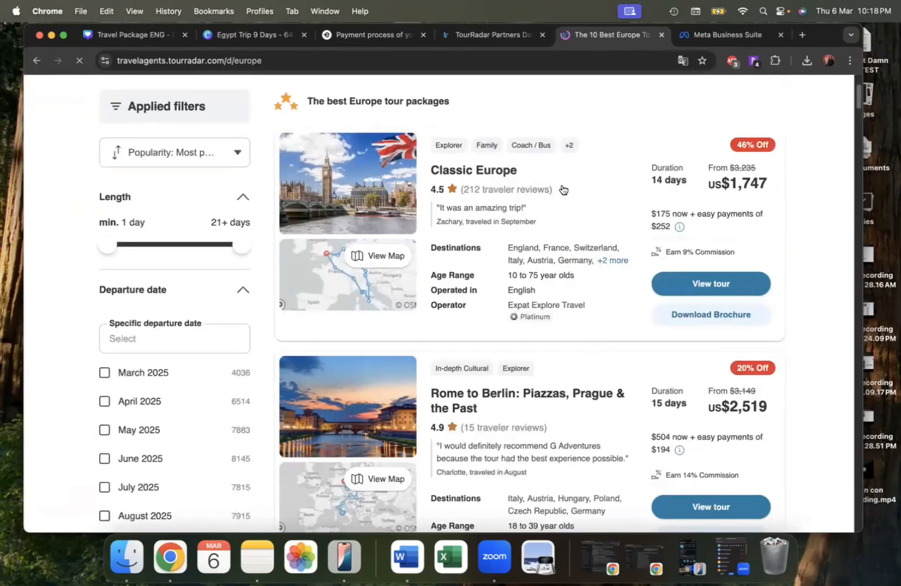
click(711, 284)
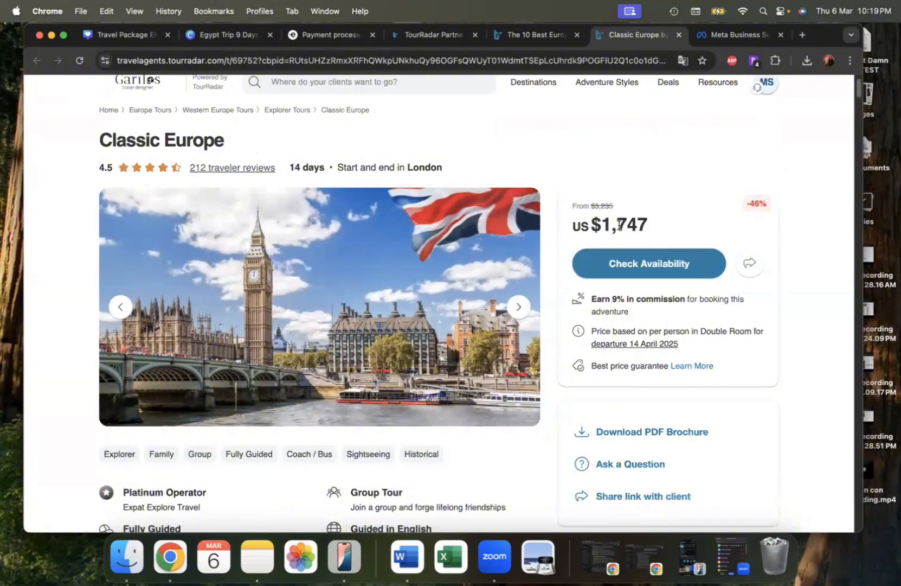
Step: Examine the Classic Europe tour's price, commission, booking options and group details, highlighting the price and commission text
drag(582, 227, 658, 222)
scroll(646, 231, down, 2)
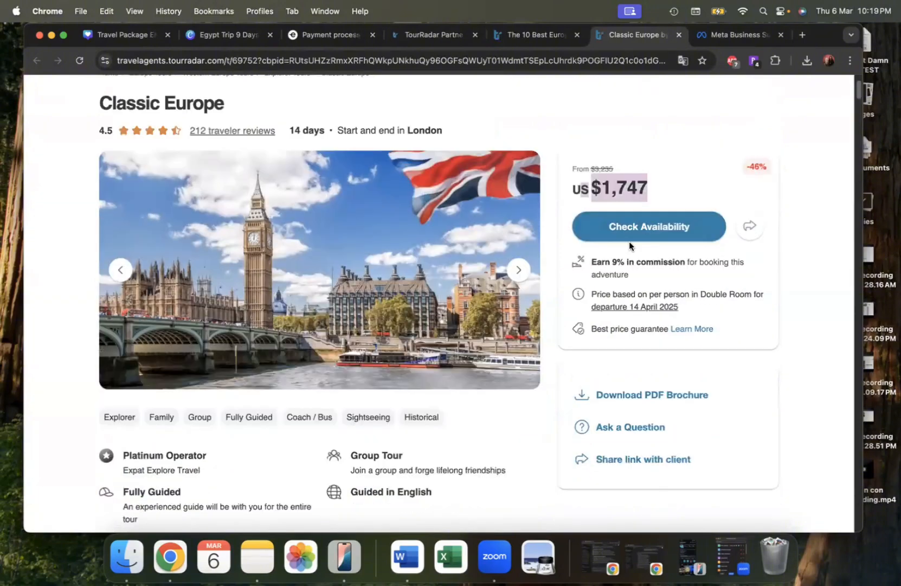
drag(602, 254, 684, 253)
scroll(687, 263, down, 5)
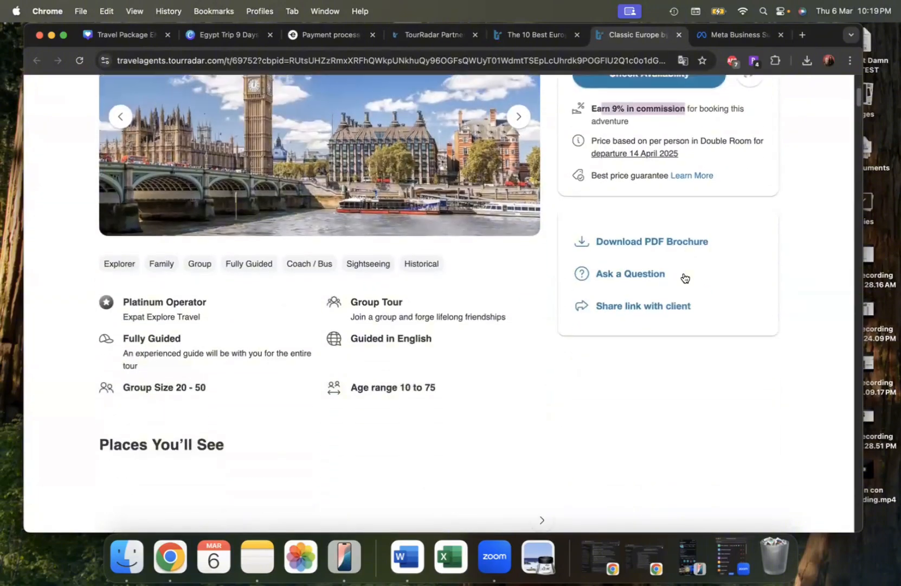
scroll(684, 122, down, 1)
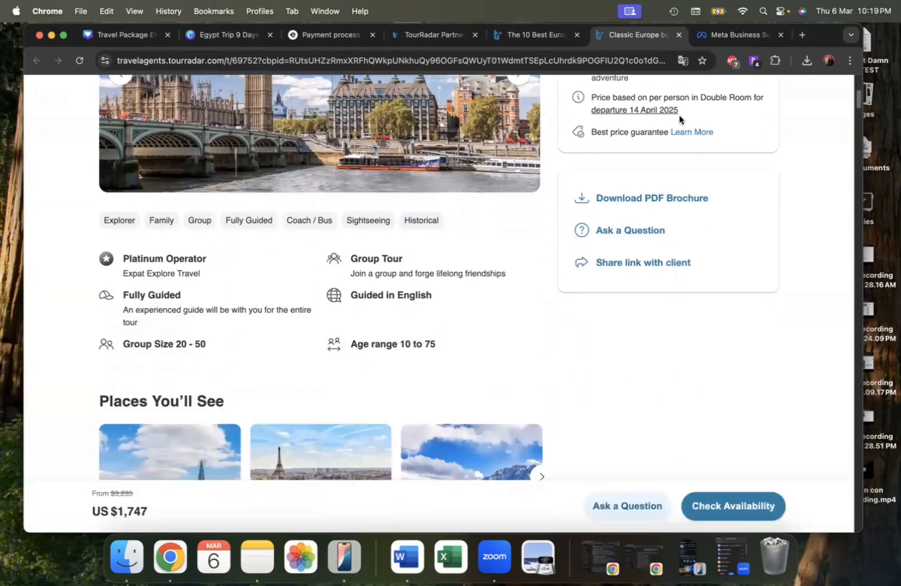
scroll(308, 271, down, 2)
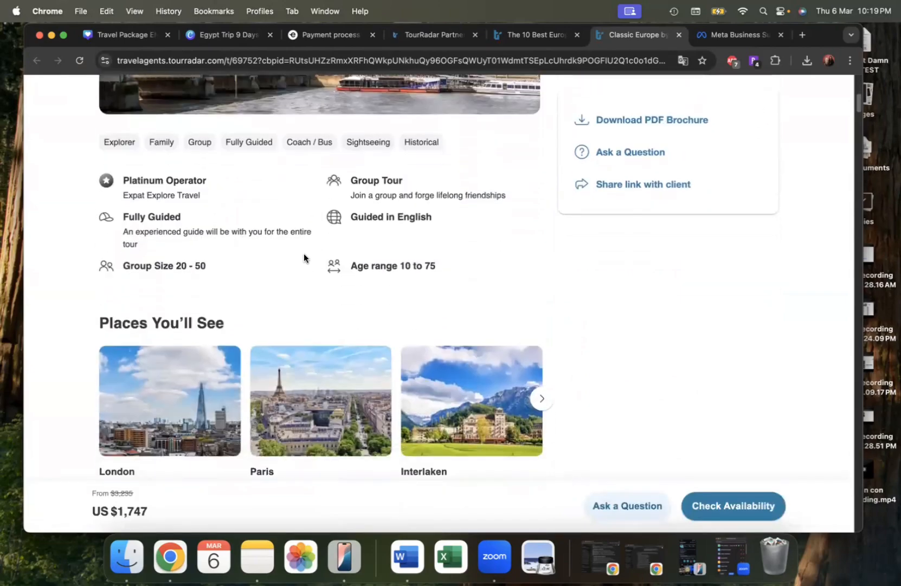
Step: Highlight the Places You'll See heading and browse through the tour's destination photos
scroll(301, 260, down, 5)
scroll(293, 282, down, 1)
drag(122, 114, 223, 120)
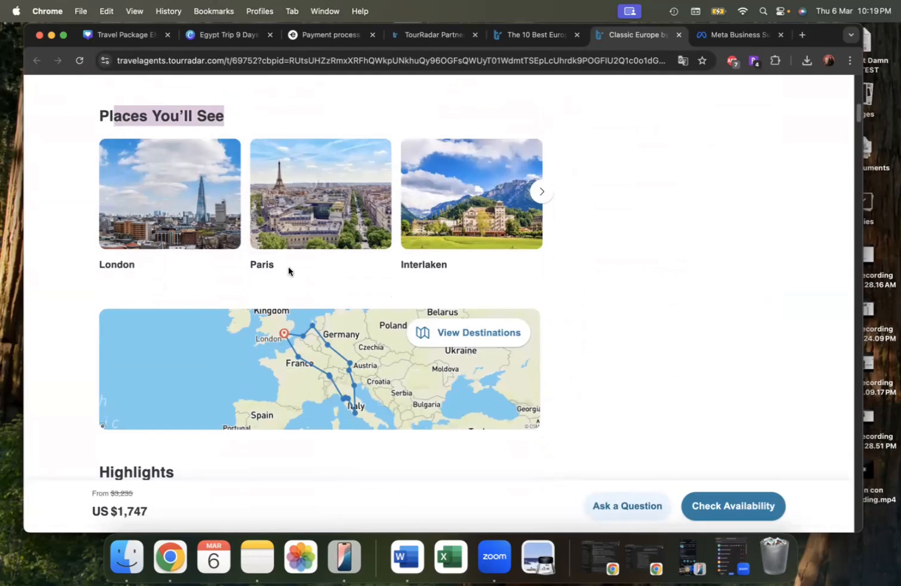
click(539, 194)
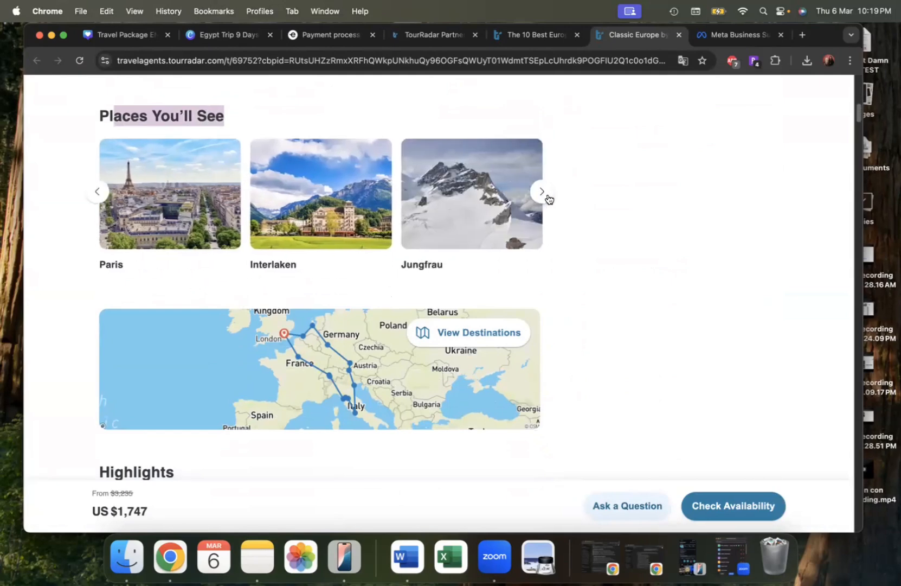
click(545, 195)
click(544, 195)
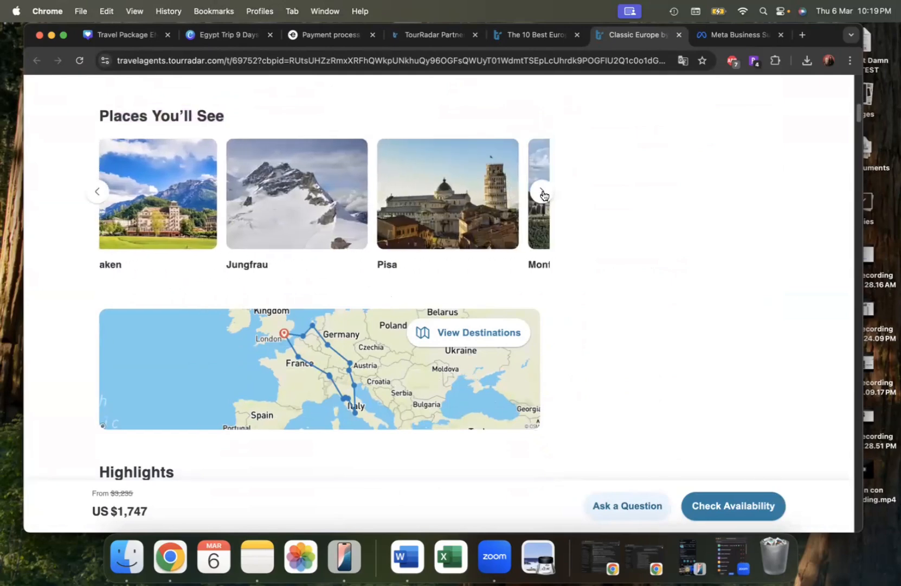
click(544, 194)
click(544, 195)
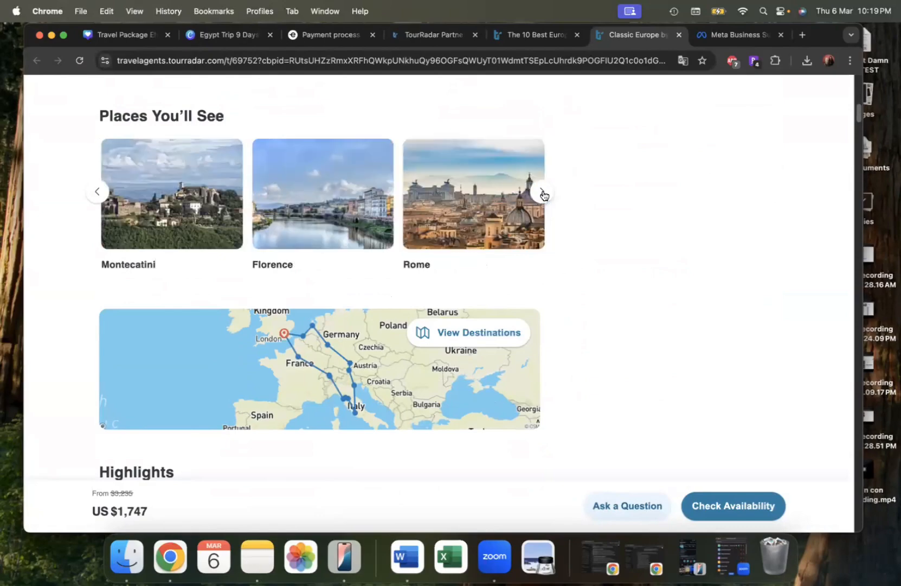
click(542, 193)
click(542, 193)
Step: Compare with the extra services and price summary on the Exoticca trip page, and return to the Classic Europe tour
click(321, 36)
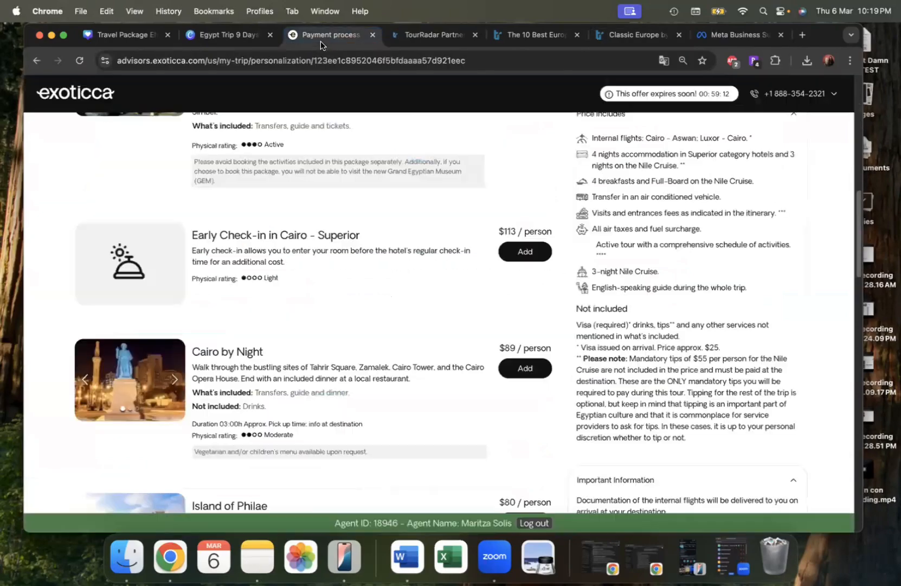
scroll(585, 230, up, 10)
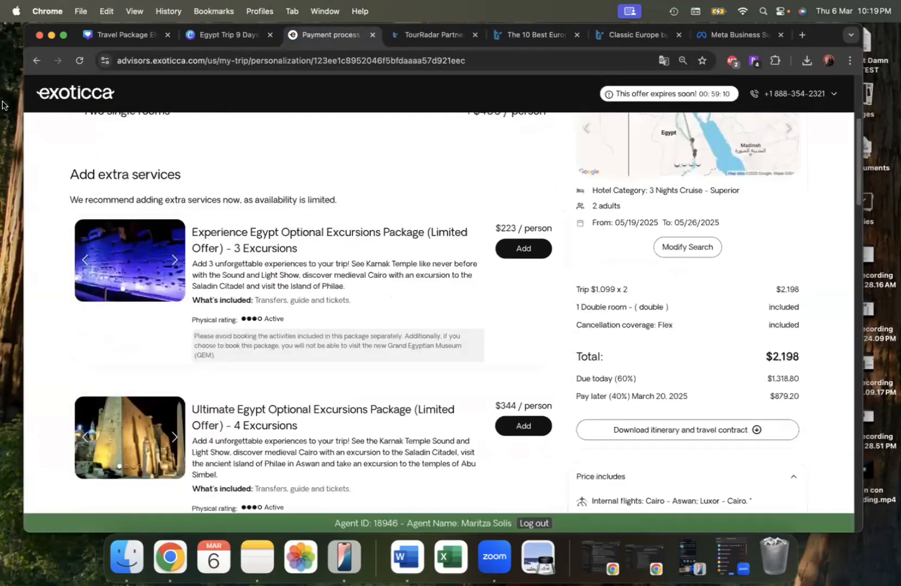
click(632, 34)
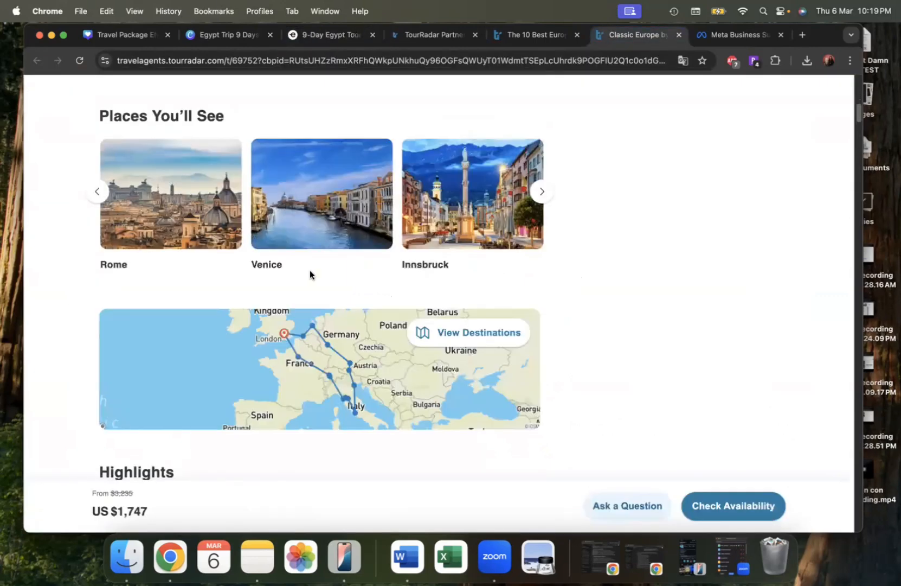
Step: Read the Classic Europe tour's highlights and itinerary, selecting the four highlight lines
scroll(309, 271, down, 4)
scroll(114, 220, down, 3)
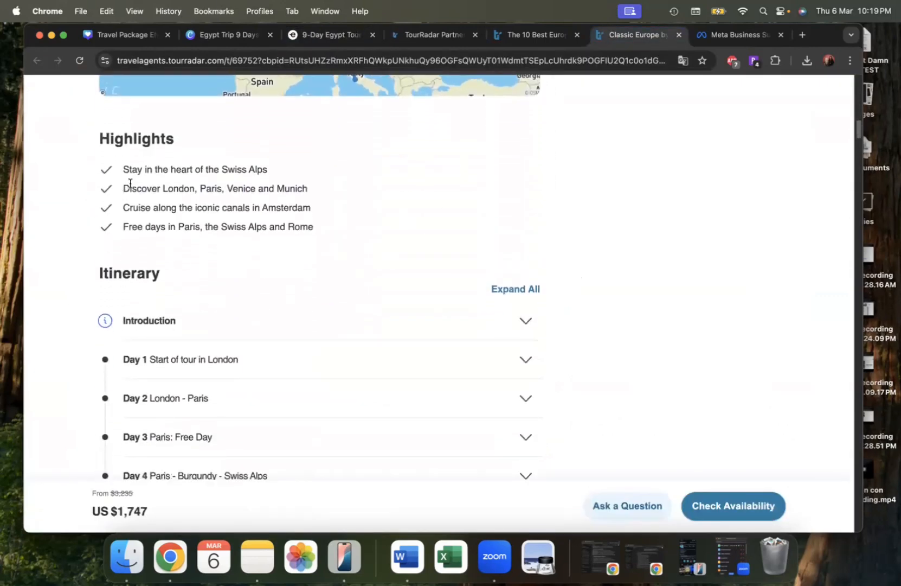
drag(123, 168, 333, 230)
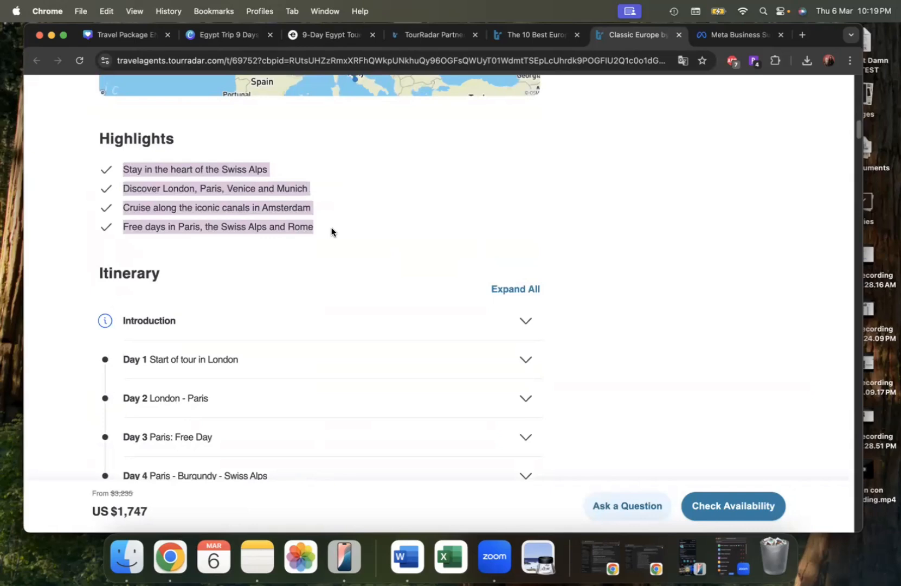
scroll(332, 232, down, 2)
scroll(388, 228, up, 10)
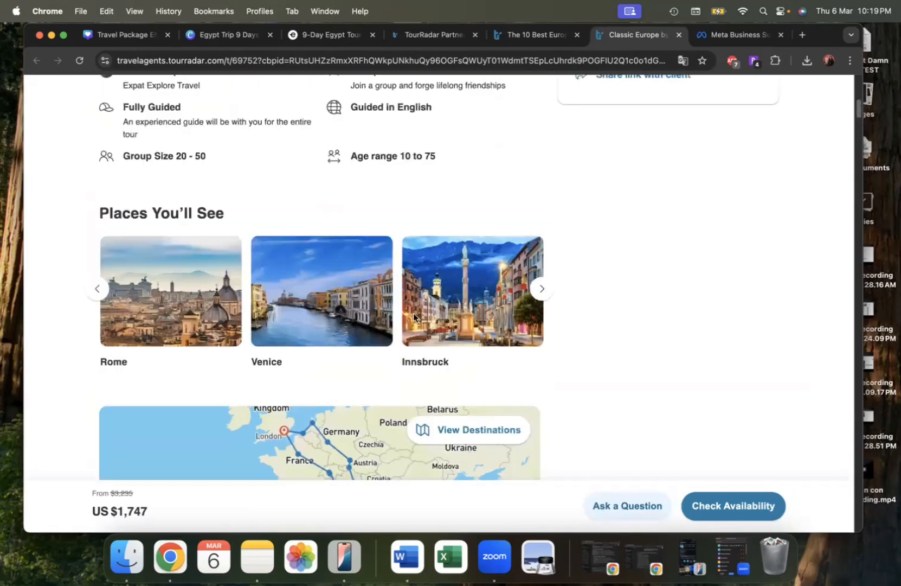
Step: Open the Classic Europe route map with its destination list
scroll(413, 313, down, 7)
scroll(458, 294, up, 2)
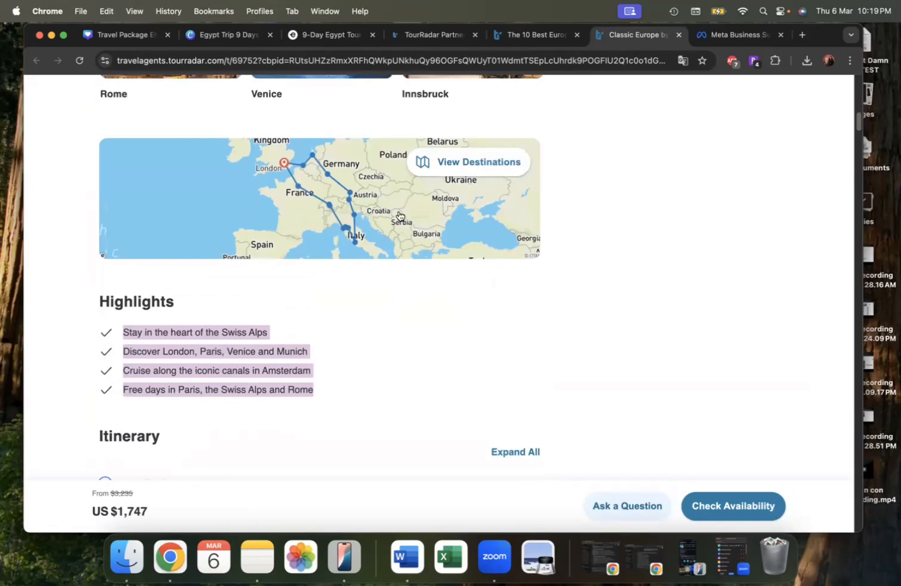
click(414, 224)
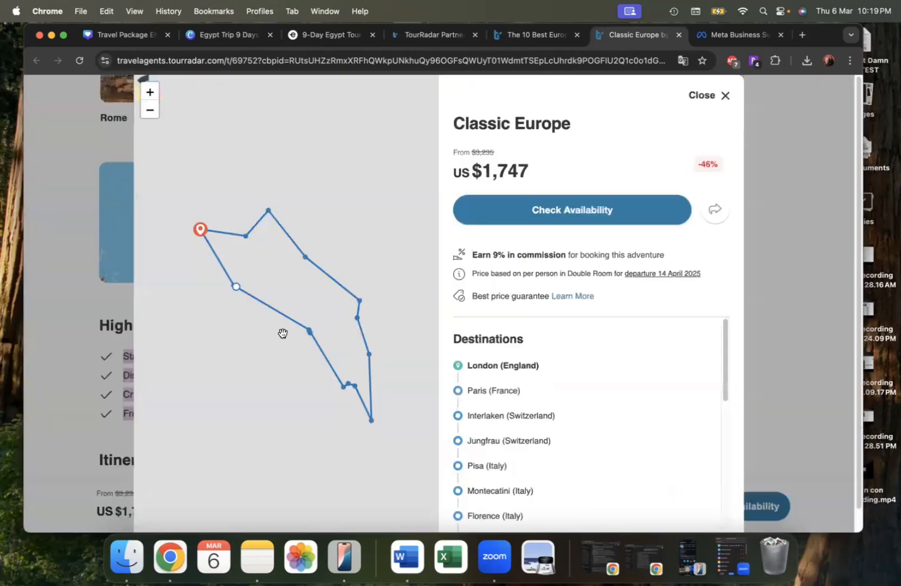
scroll(303, 143, down, 1)
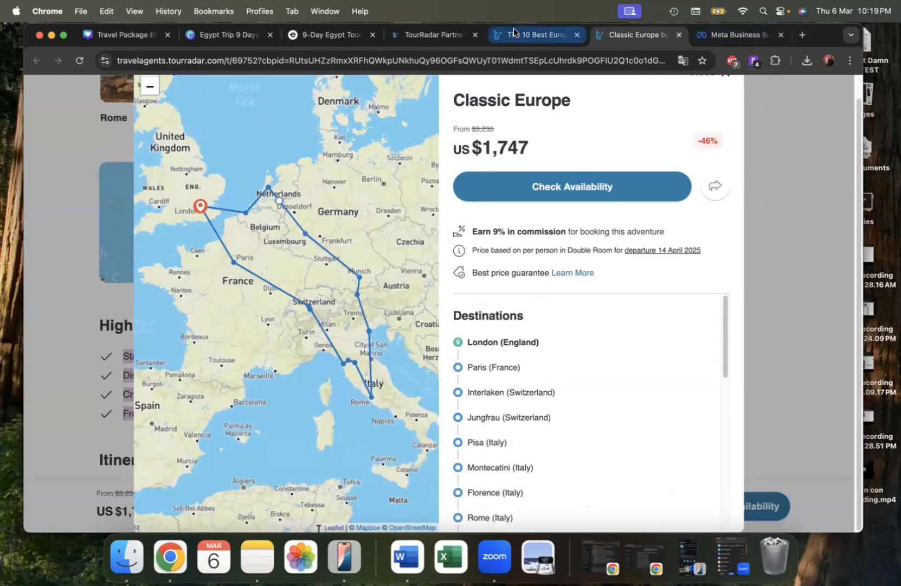
Step: Check the Egypt carousel in Canva, return to the Classic Europe route map to read its full destination list, and close the map
click(251, 36)
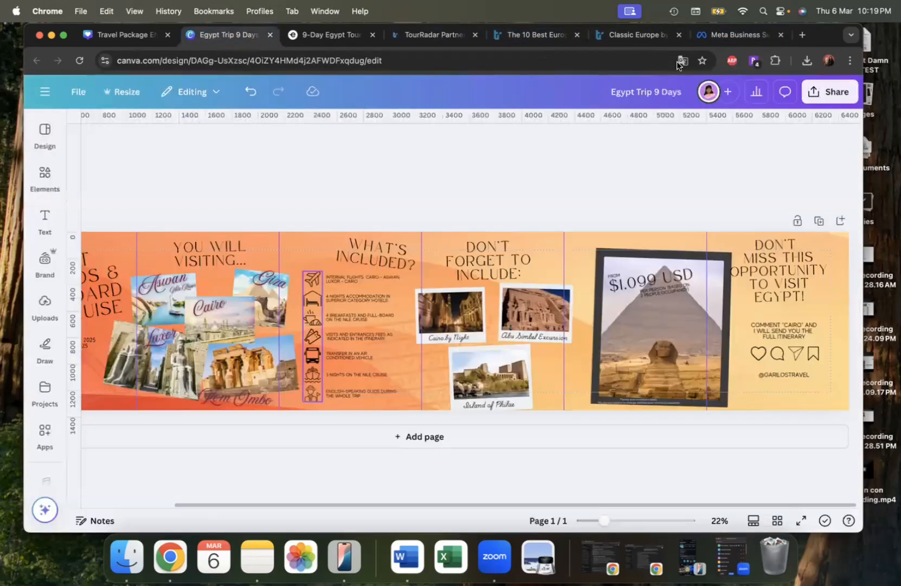
click(634, 36)
scroll(576, 380, down, 5)
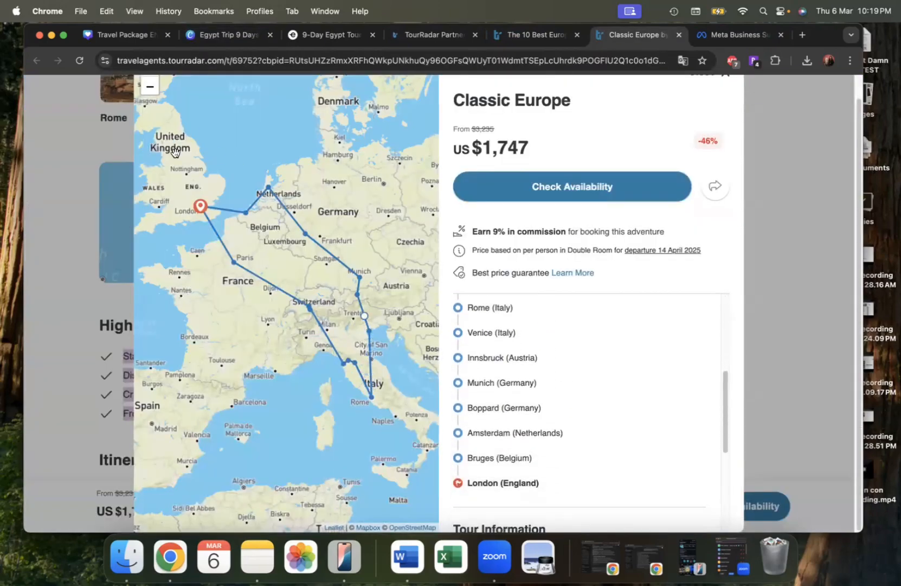
mouse_move(174, 150)
mouse_down()
mouse_move(201, 208)
mouse_move(201, 131)
mouse_move(191, 154)
mouse_up()
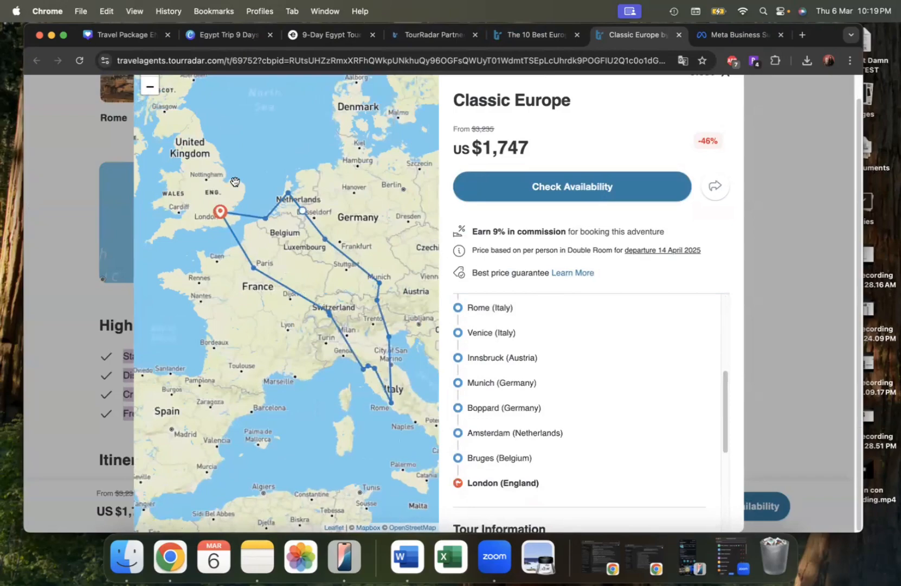
click(28, 202)
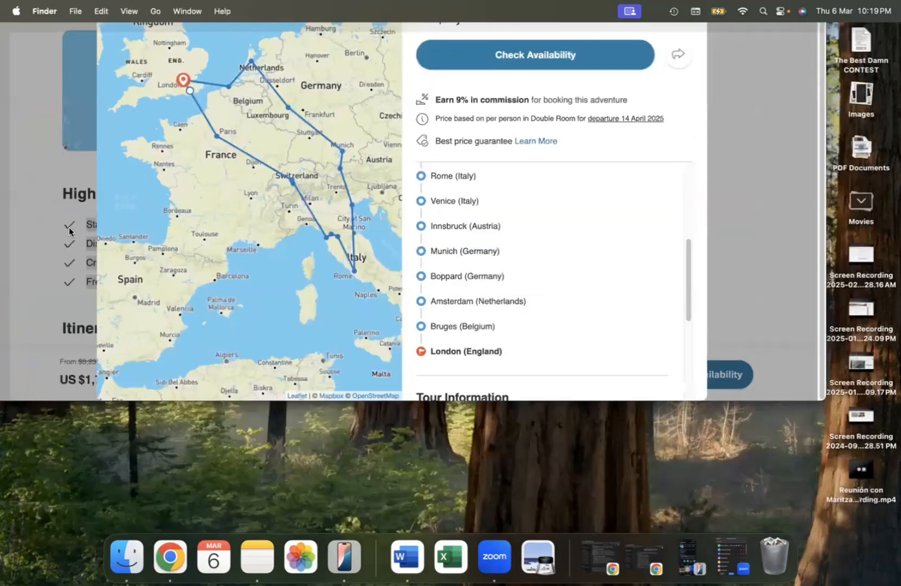
click(68, 222)
click(111, 253)
Step: Read through the Classic Europe itinerary, expanding Day 6 Swiss Alps - Pisa - Tuscany, and continue past What's Included to the customer photos
scroll(184, 290, down, 8)
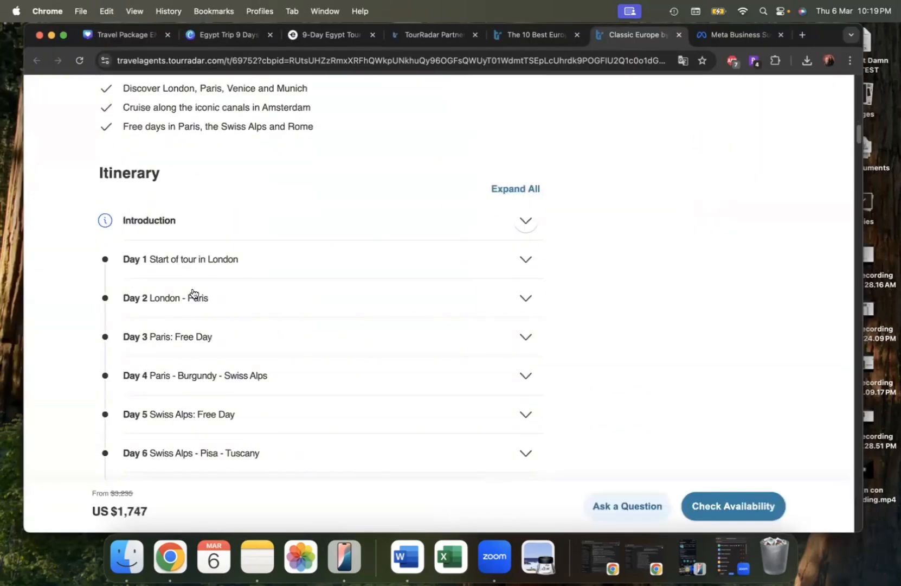
scroll(227, 163, down, 2)
click(232, 193)
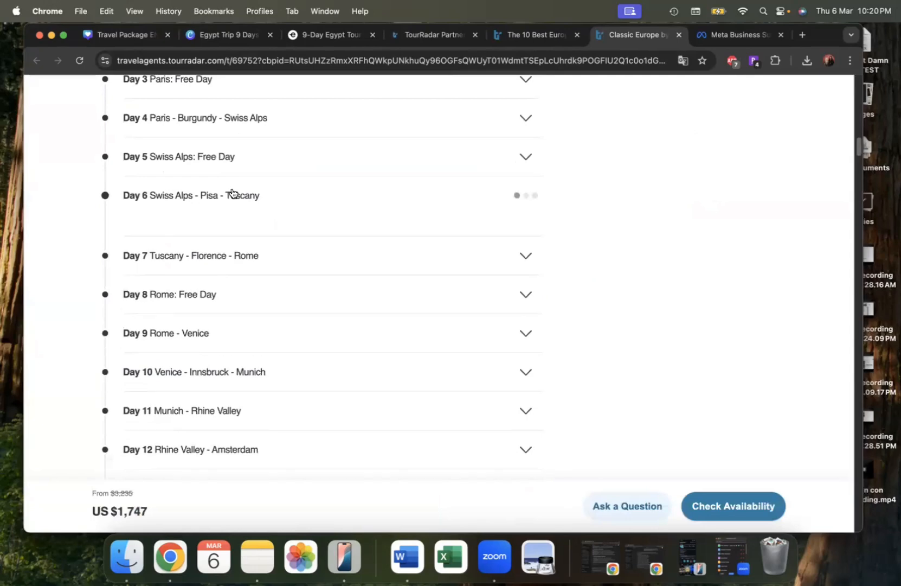
scroll(280, 264, down, 2)
scroll(412, 258, down, 10)
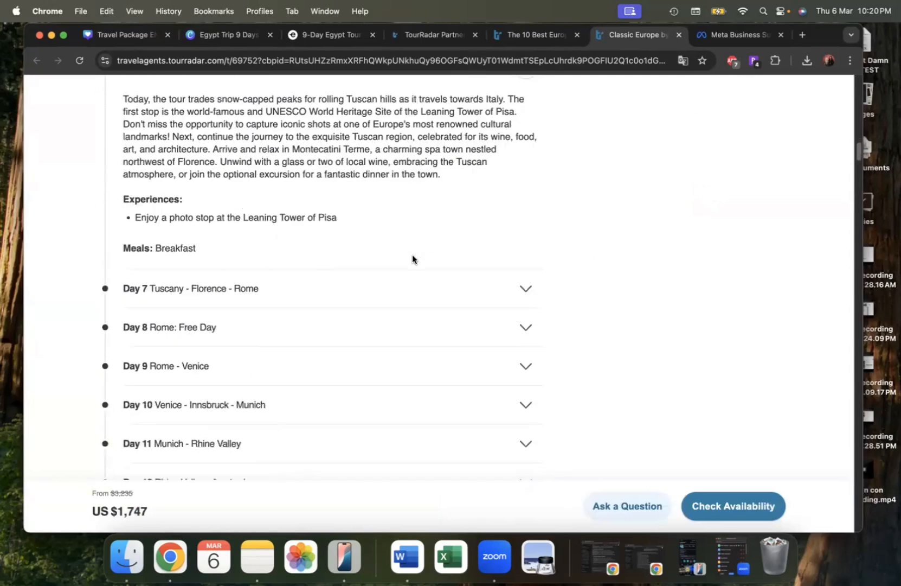
scroll(572, 280, down, 10)
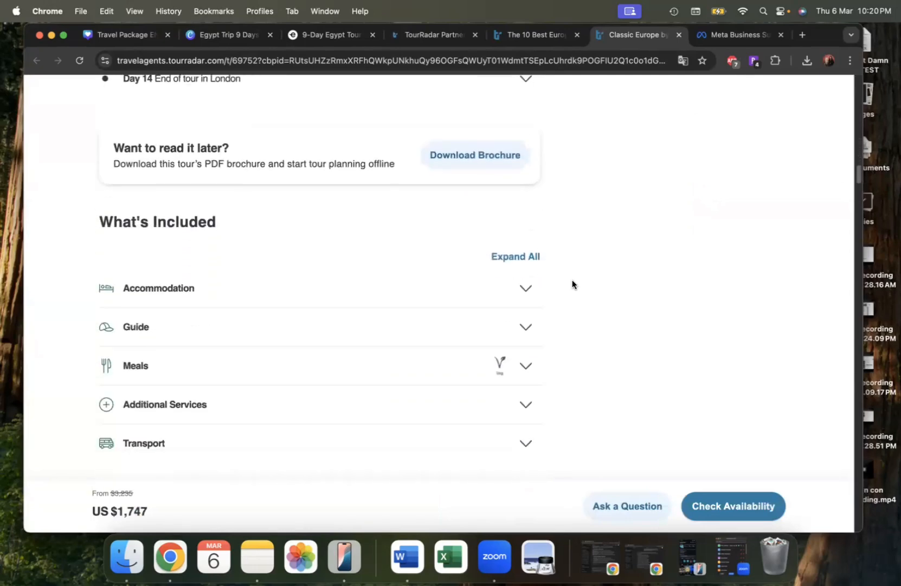
scroll(566, 282, down, 5)
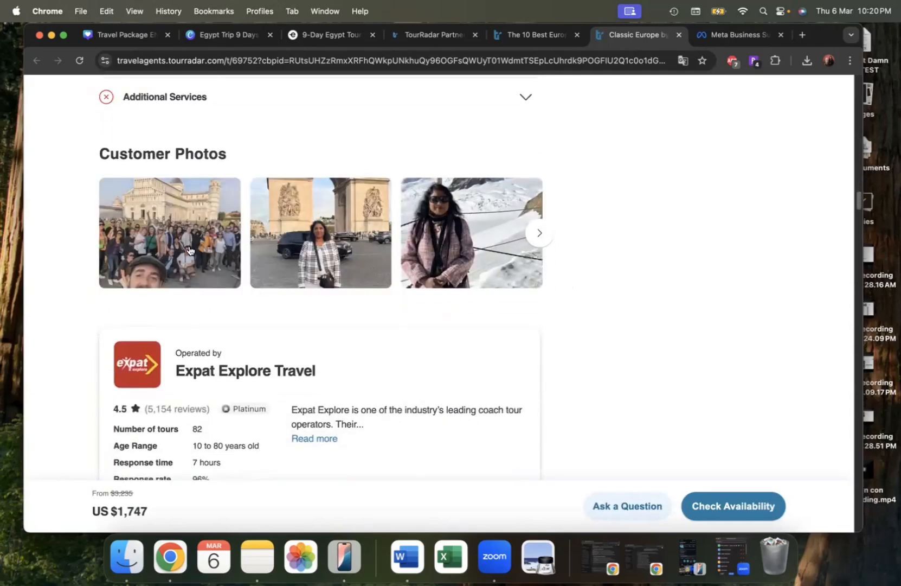
Step: Open the Customer Photos gallery, browse several travelers' pictures, and close it
click(326, 265)
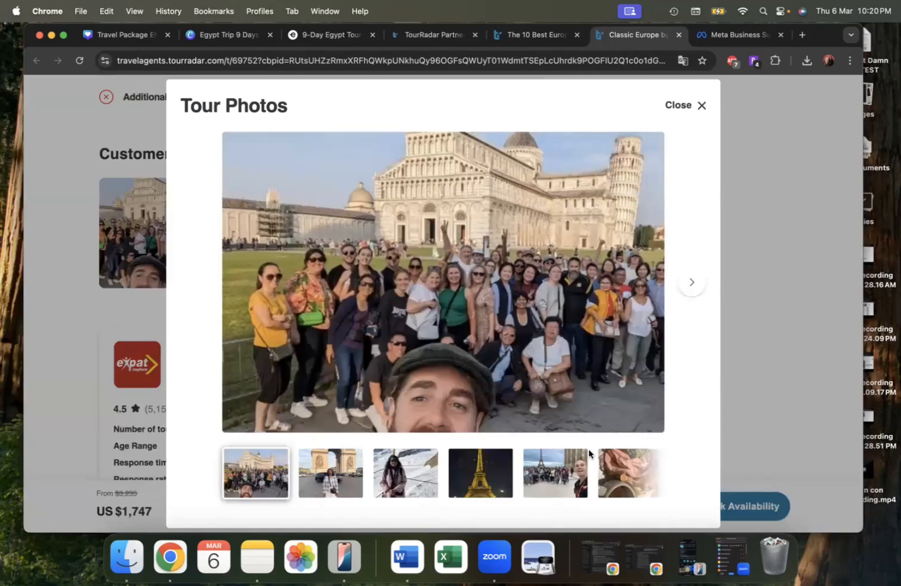
click(581, 466)
click(614, 469)
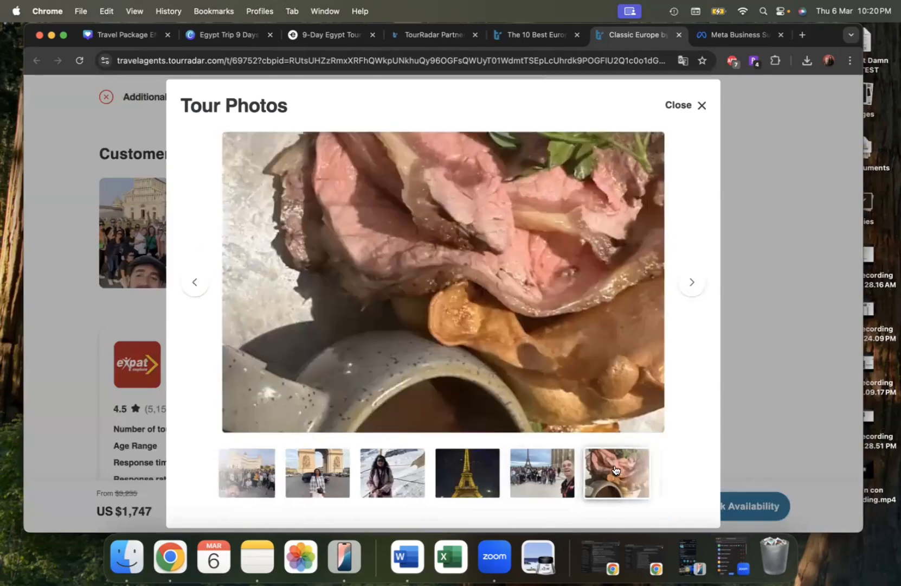
click(615, 483)
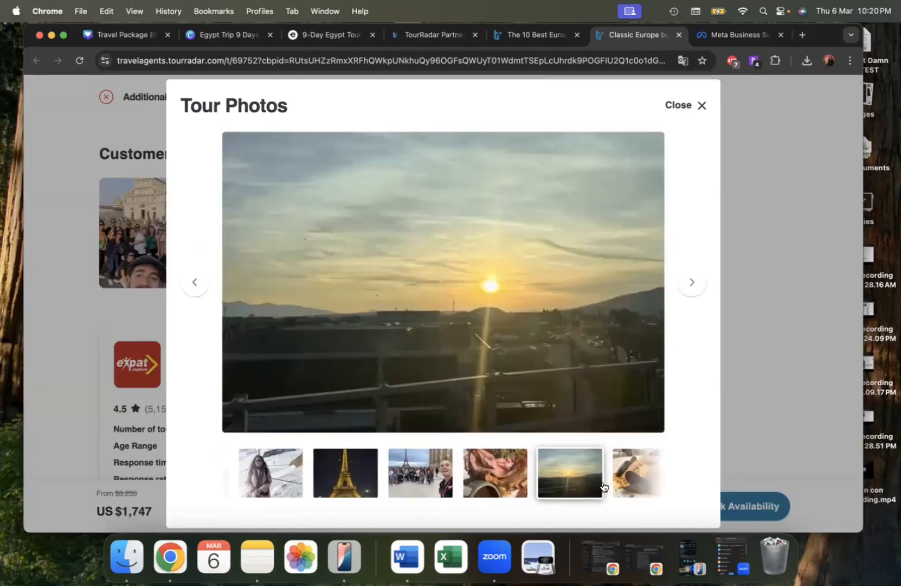
click(602, 480)
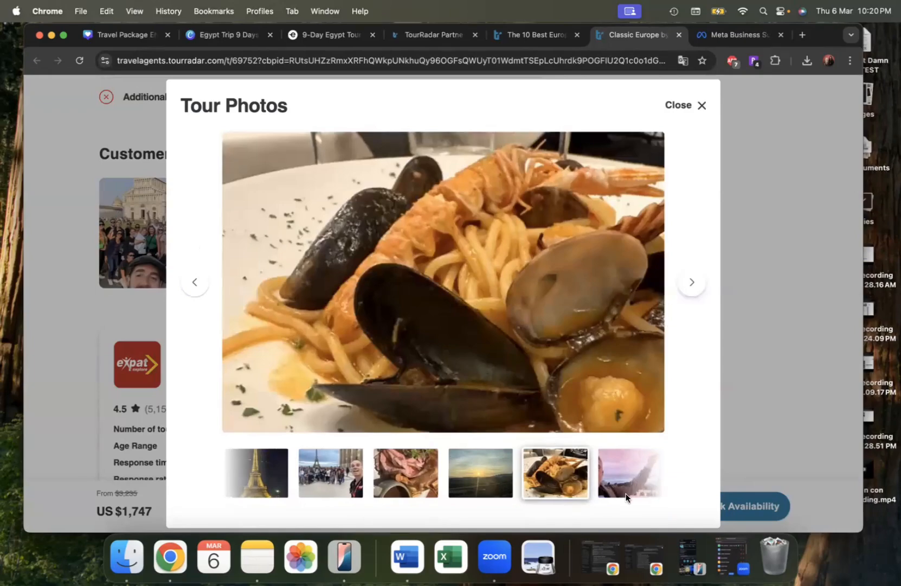
click(626, 491)
click(631, 456)
click(765, 262)
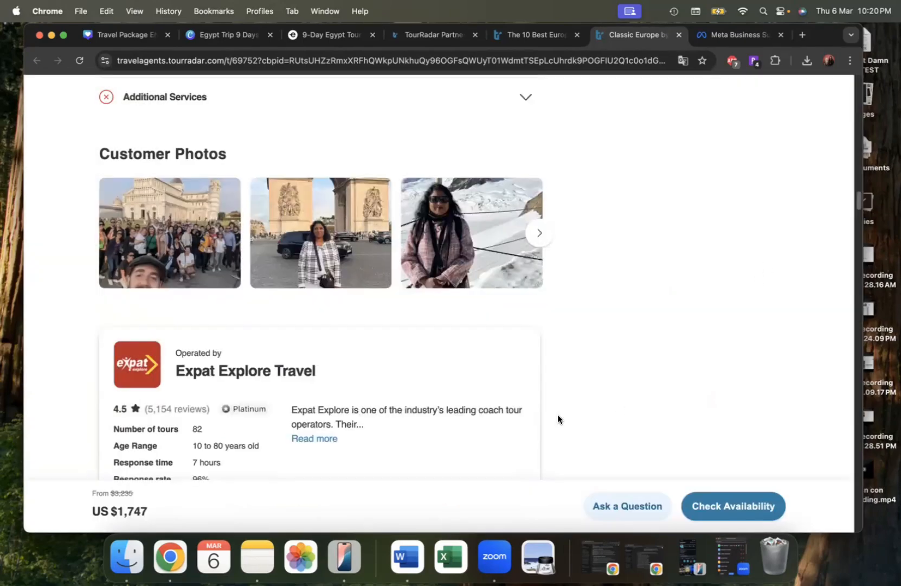
Step: Read the tour's sustainability section and customer reviews, glancing at the Egypt carousel in Canva before returning to the reviews
scroll(558, 414, down, 5)
scroll(288, 185, down, 10)
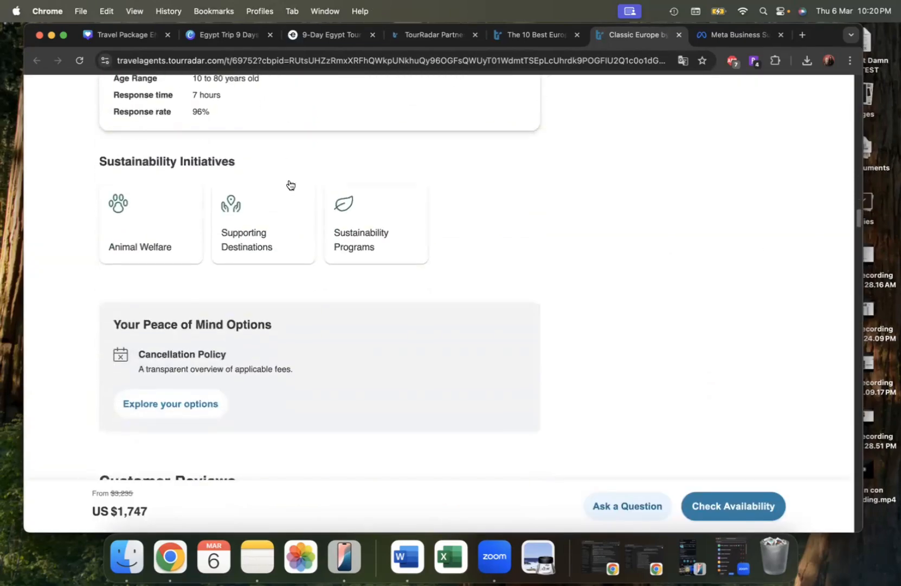
scroll(294, 234, down, 7)
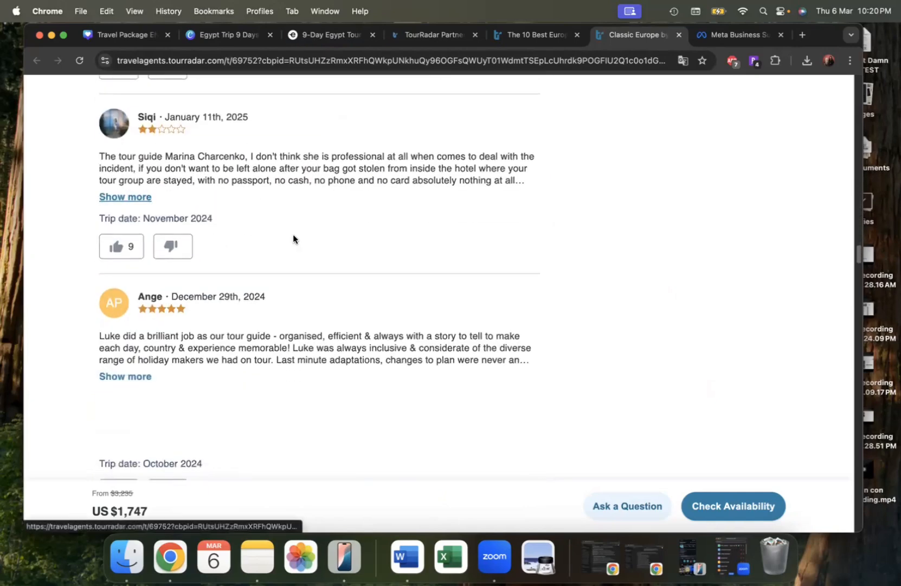
scroll(67, 261, up, 1)
scroll(332, 302, down, 8)
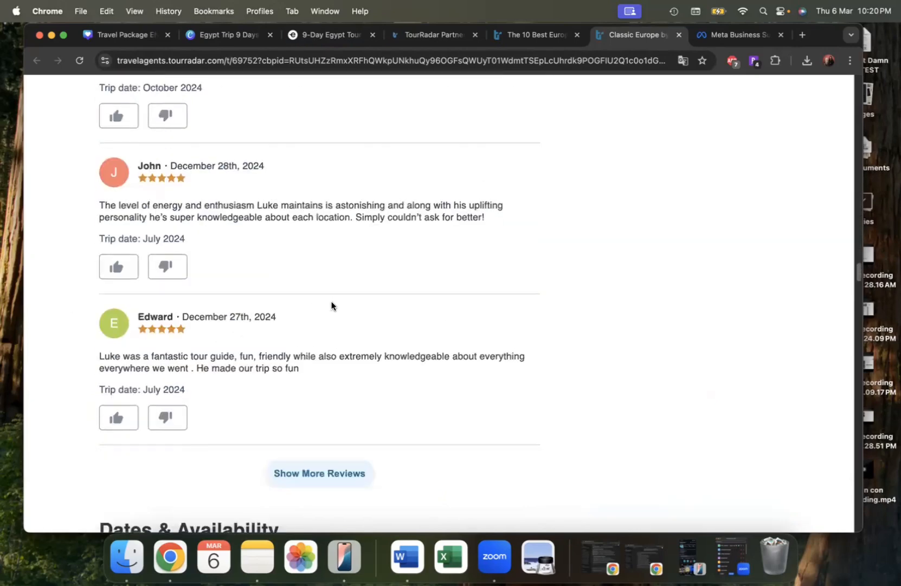
key(super+2)
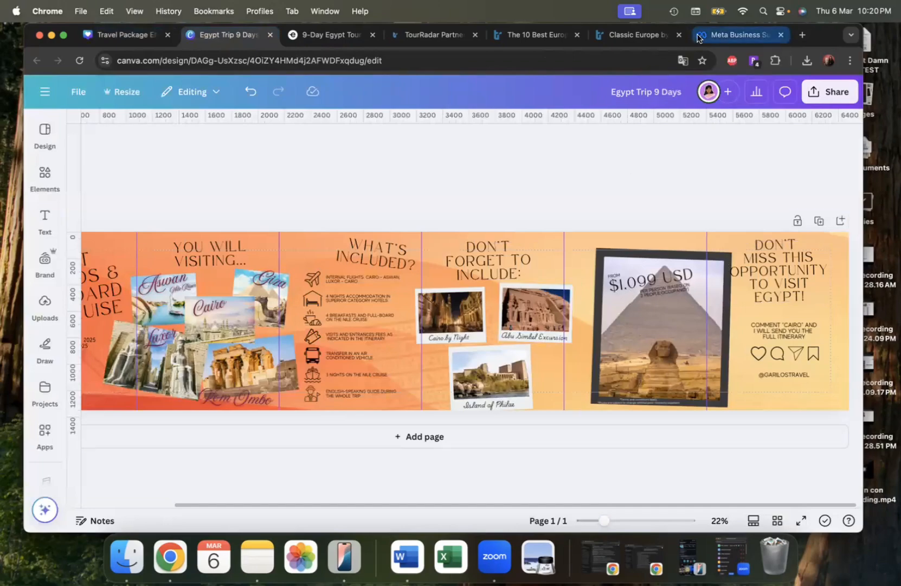
click(640, 36)
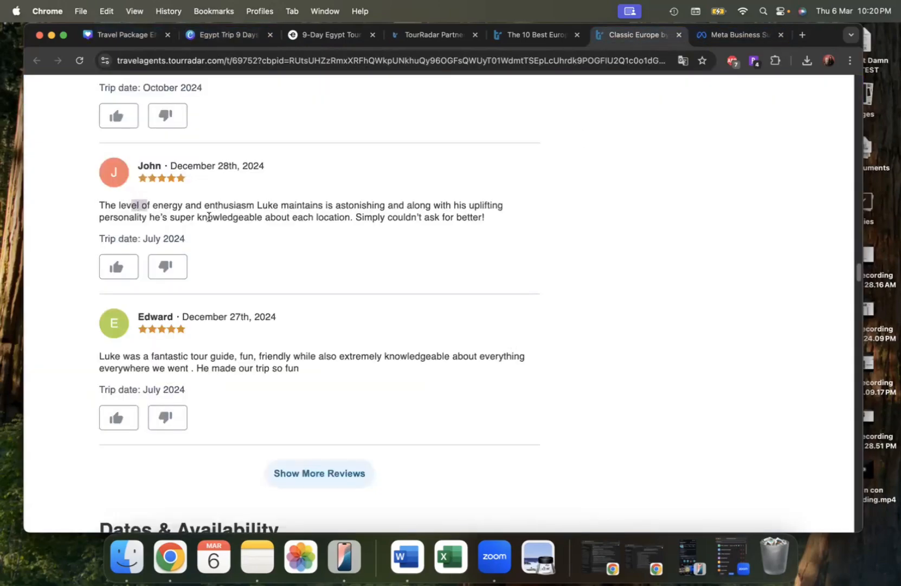
triple_click(209, 217)
Step: Review the Classic Europe departure months and upcoming dates, and open the booking page for the 5 May to 18 May 2025 departure
scroll(507, 277, down, 5)
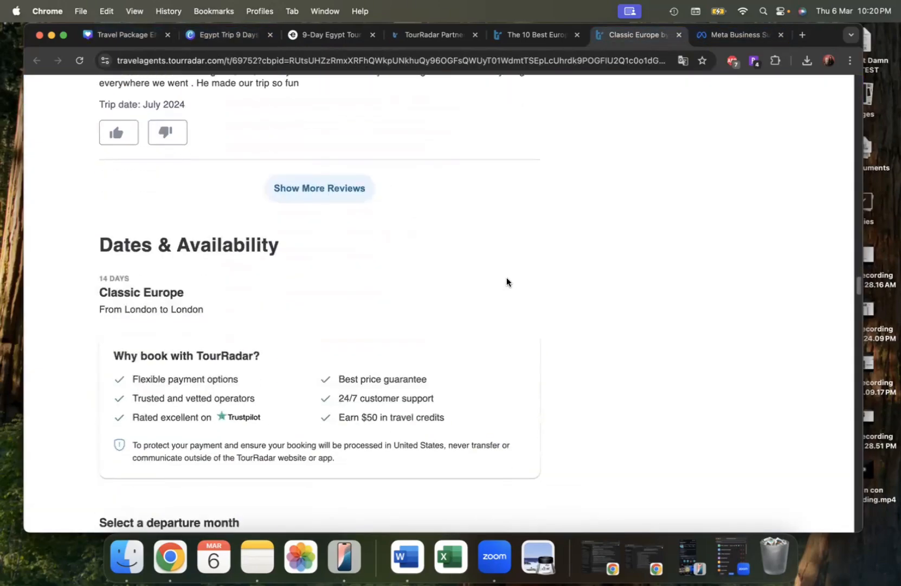
scroll(507, 281, down, 8)
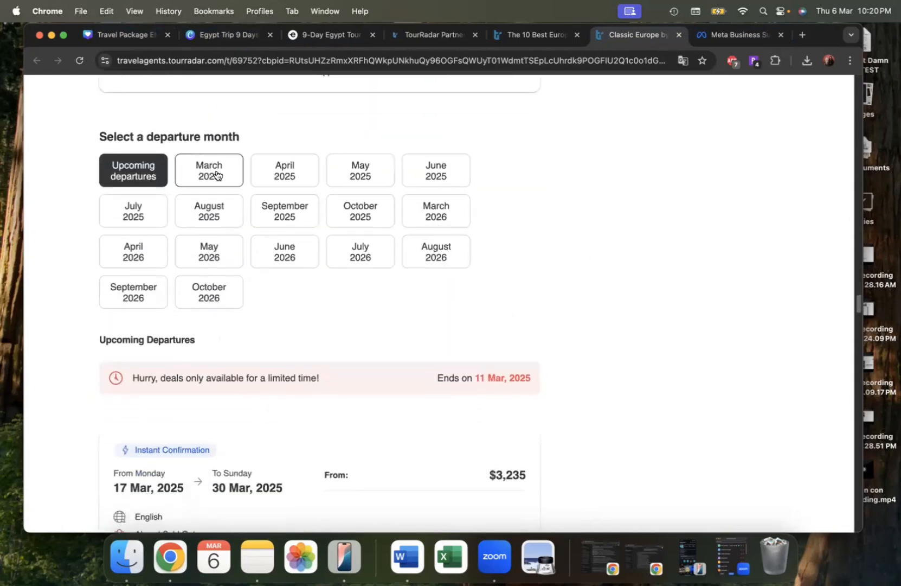
scroll(224, 300, down, 5)
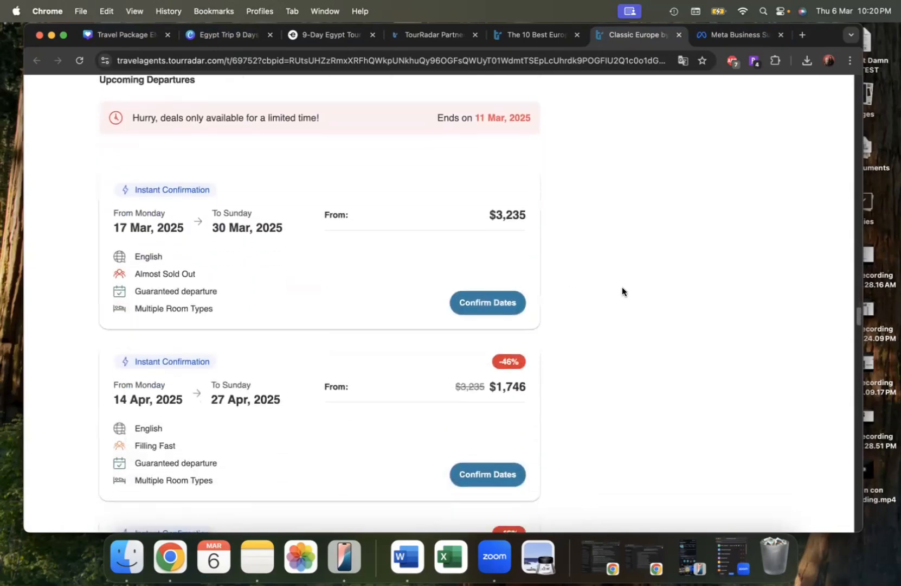
scroll(602, 288, down, 3)
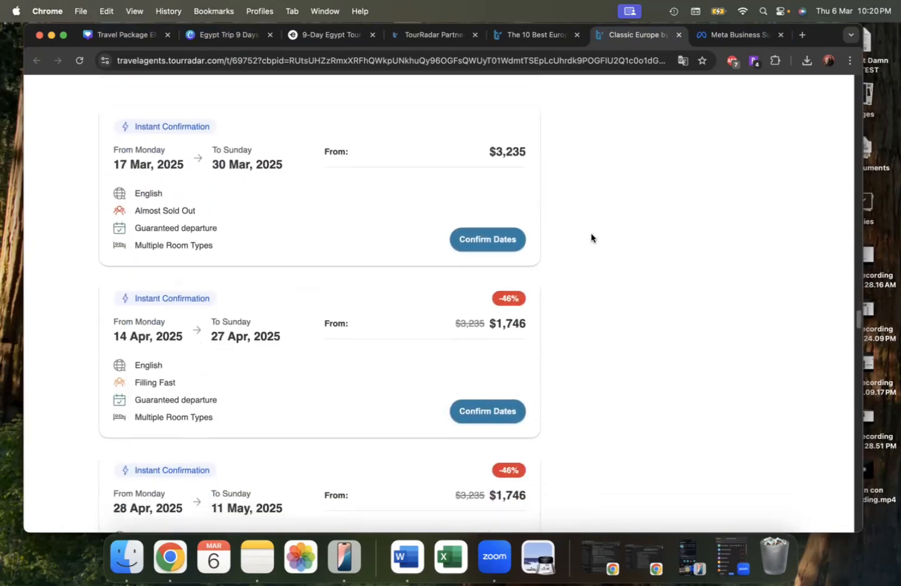
scroll(587, 230, down, 4)
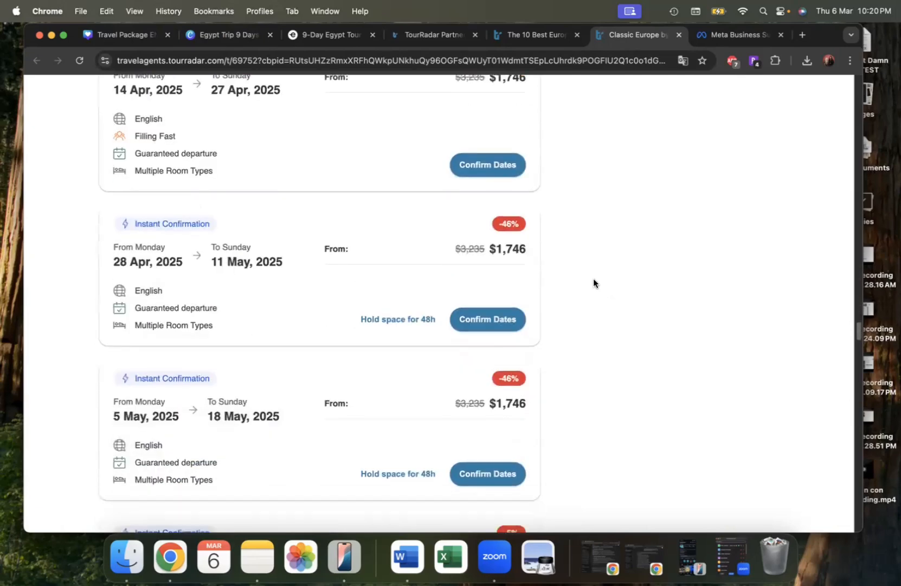
scroll(164, 386, down, 1)
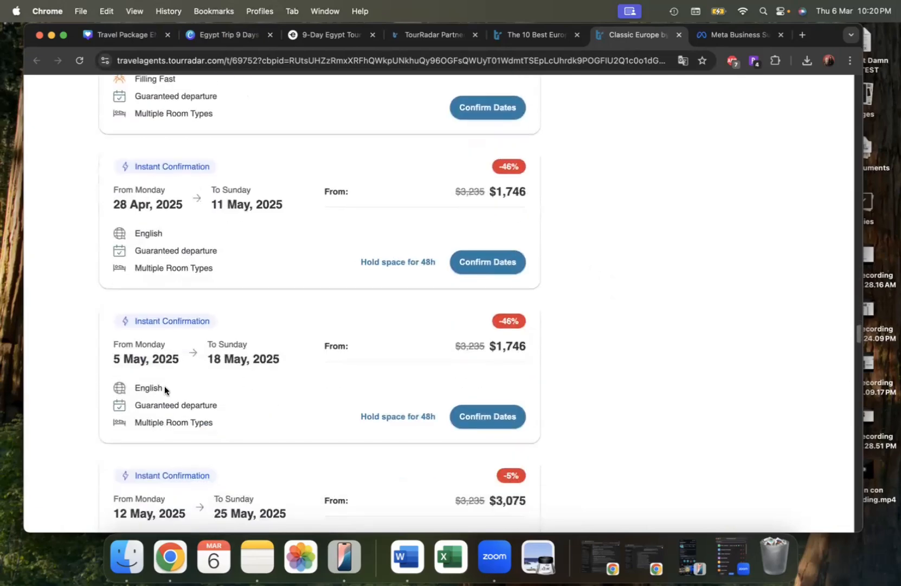
click(491, 420)
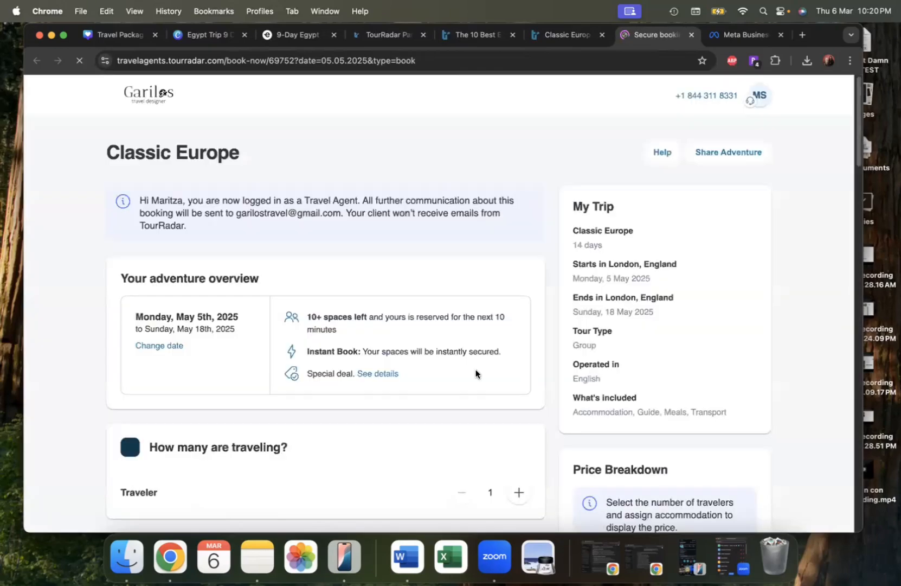
Step: Examine the booking's adventure overview and accommodation options, highlighting the Best Price total for a Double Room
scroll(476, 373, down, 4)
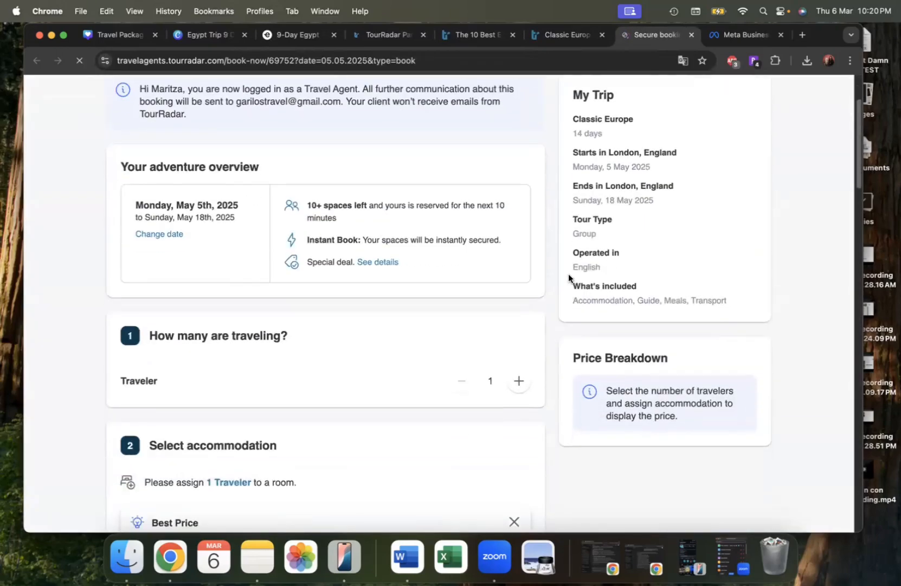
scroll(568, 274, up, 1)
scroll(583, 185, down, 15)
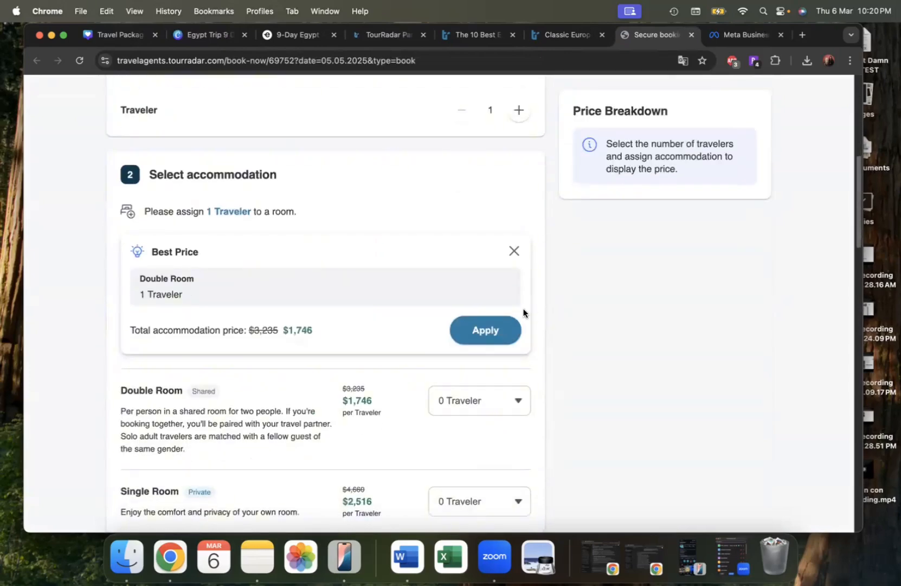
scroll(379, 233, down, 1)
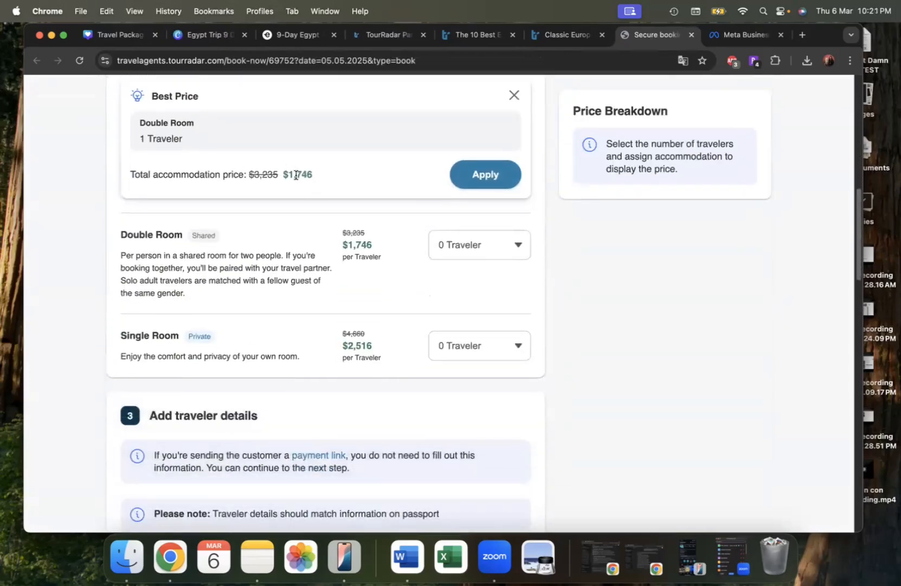
double_click(309, 177)
scroll(327, 177, up, 3)
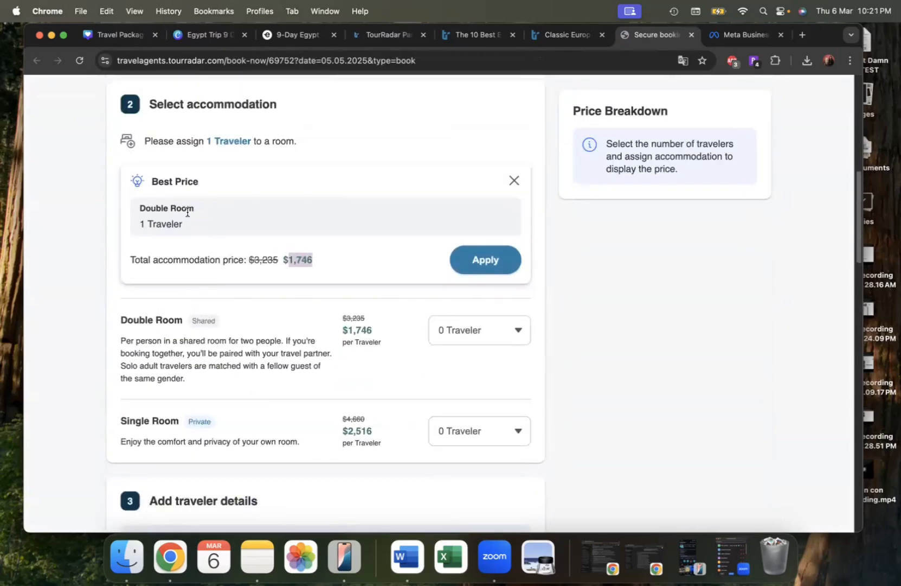
scroll(244, 233, down, 5)
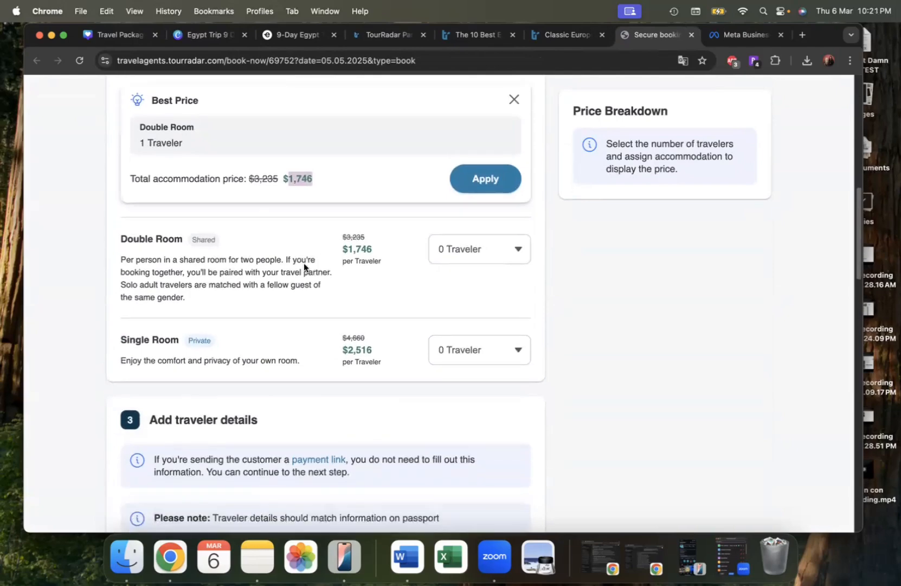
Step: Look through the booking form's lead traveler details and payment options, and return to the traveler count and accommodation sections
scroll(441, 214, down, 15)
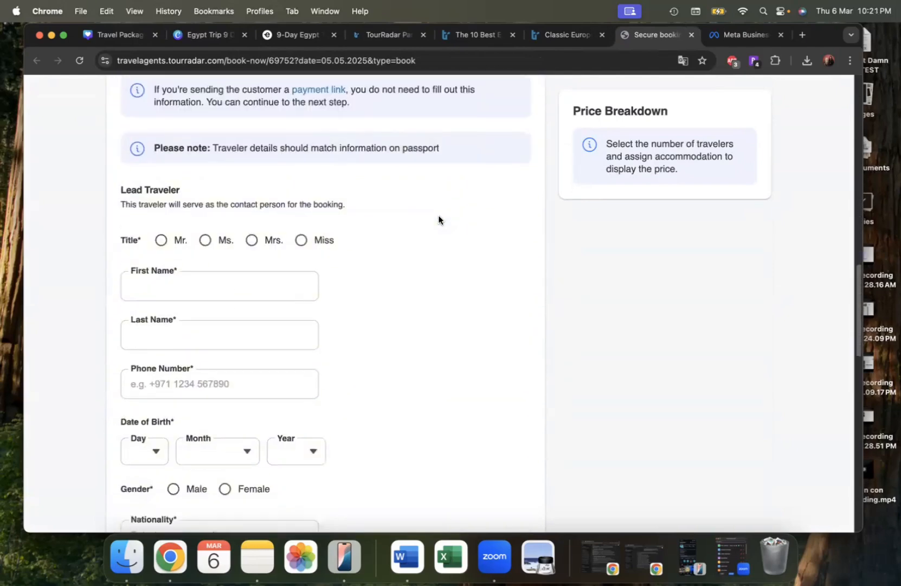
scroll(438, 220, down, 12)
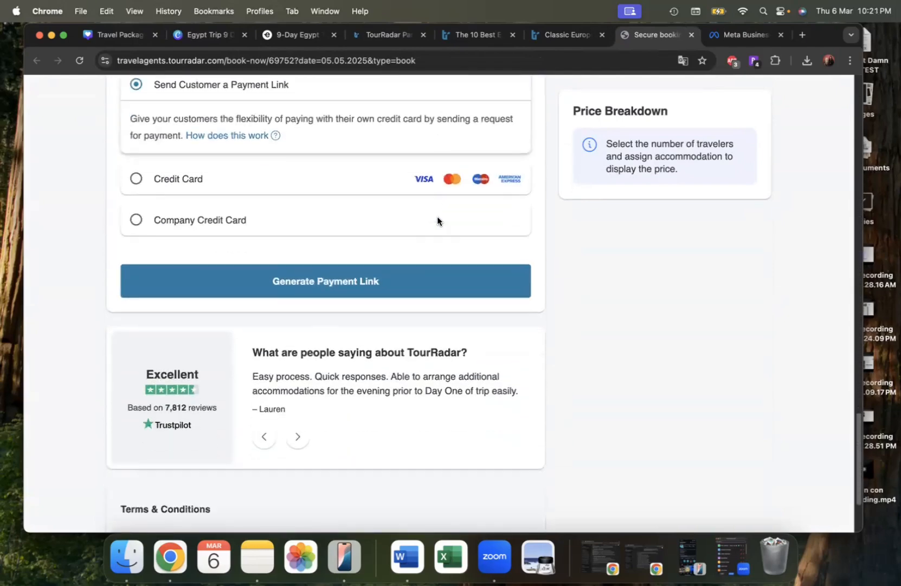
scroll(437, 220, up, 13)
scroll(435, 216, up, 18)
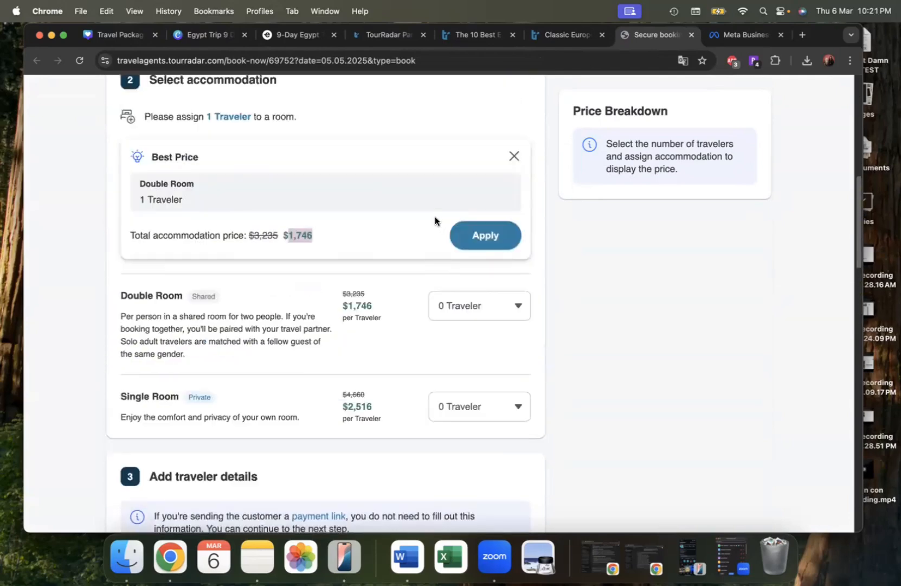
scroll(414, 219, up, 1)
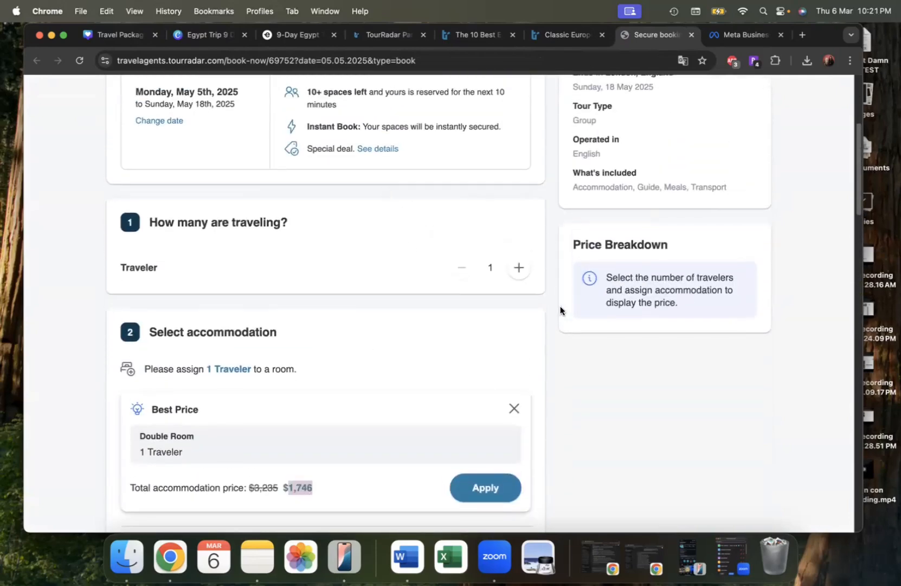
Step: Check the Double Room total for 2 travelers, and set the traveler count back to 1
scroll(559, 305, up, 3)
click(519, 408)
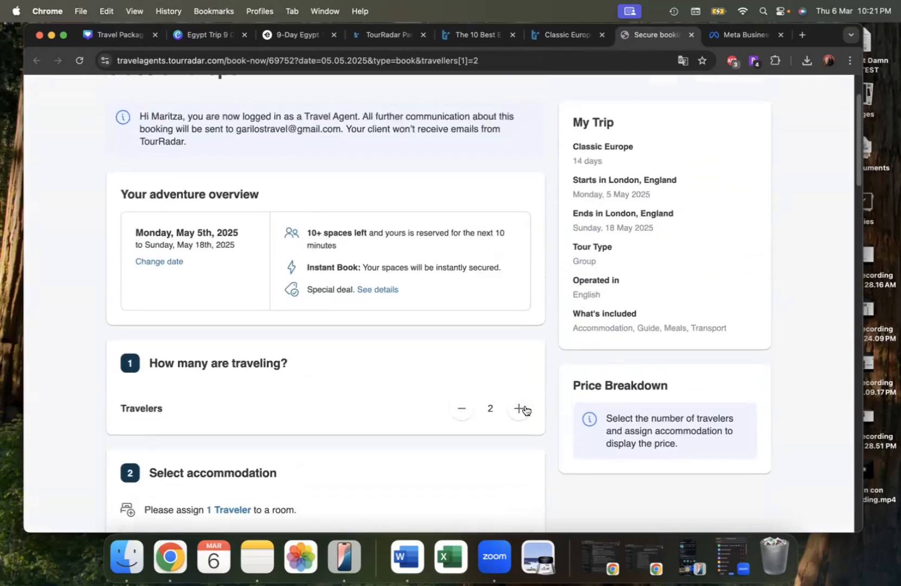
drag(289, 388, 339, 383)
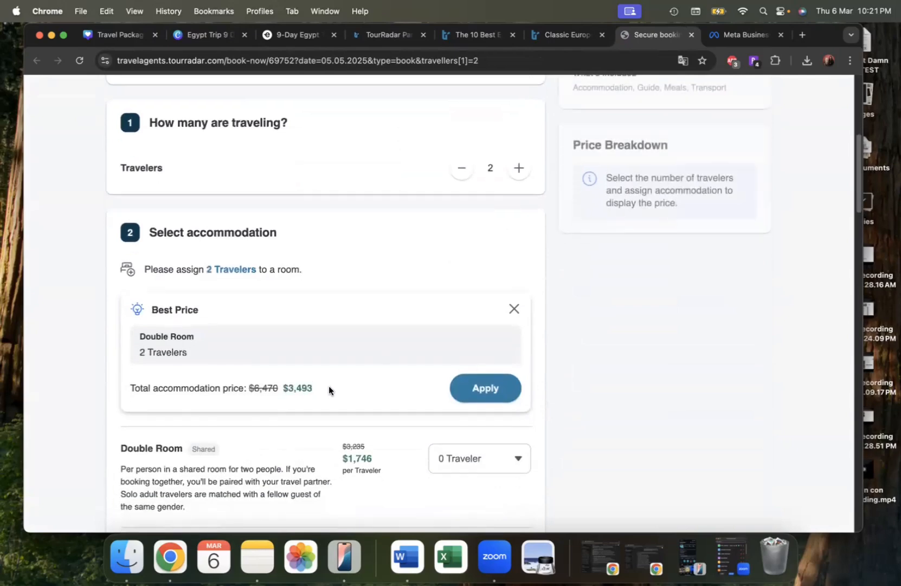
drag(286, 386, 353, 387)
scroll(568, 257, up, 2)
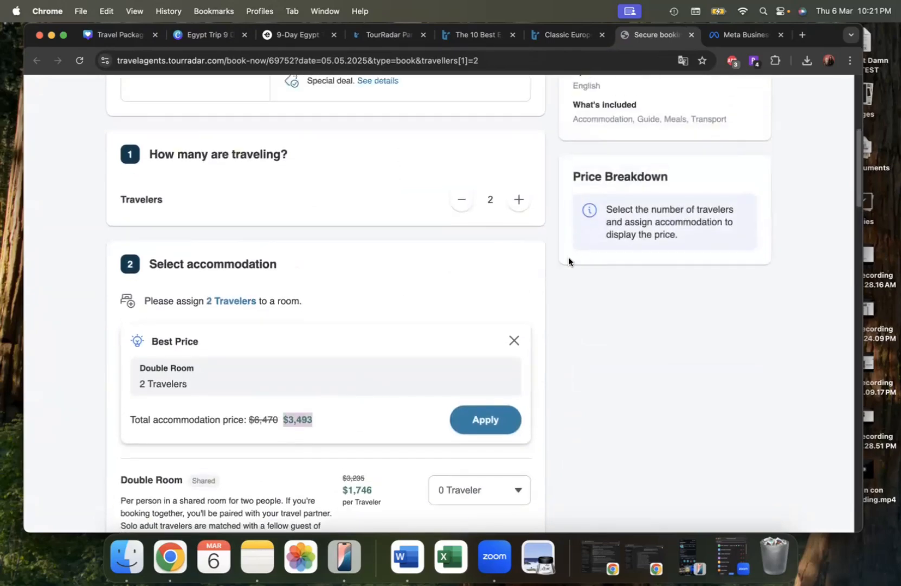
click(459, 247)
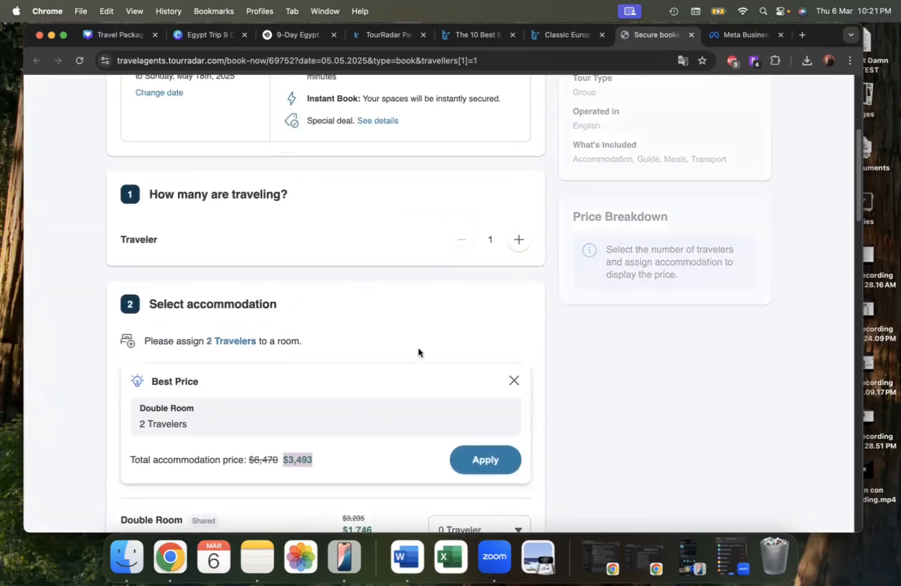
scroll(513, 354, up, 5)
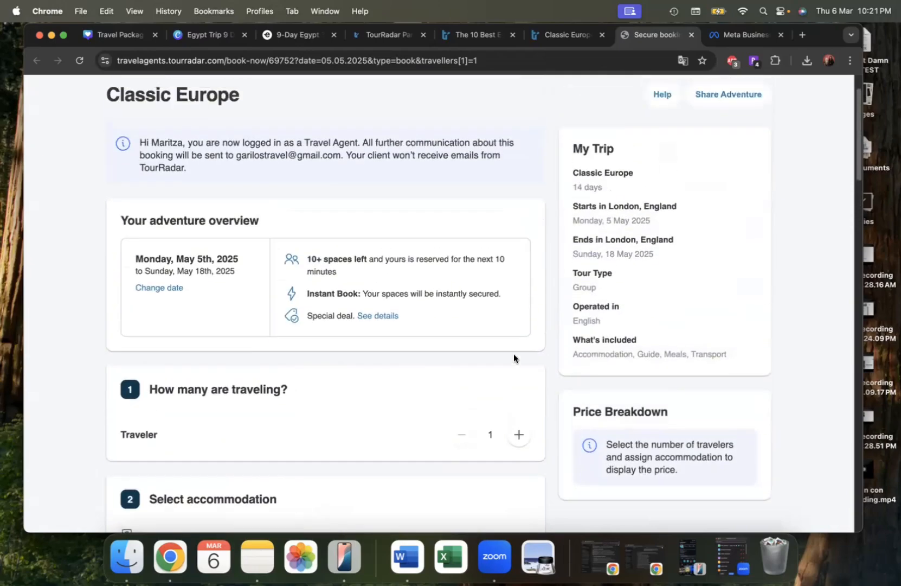
Step: Return to the Classic Europe tour page and skim its overview, destinations map and highlights through to the What's Included section
click(556, 36)
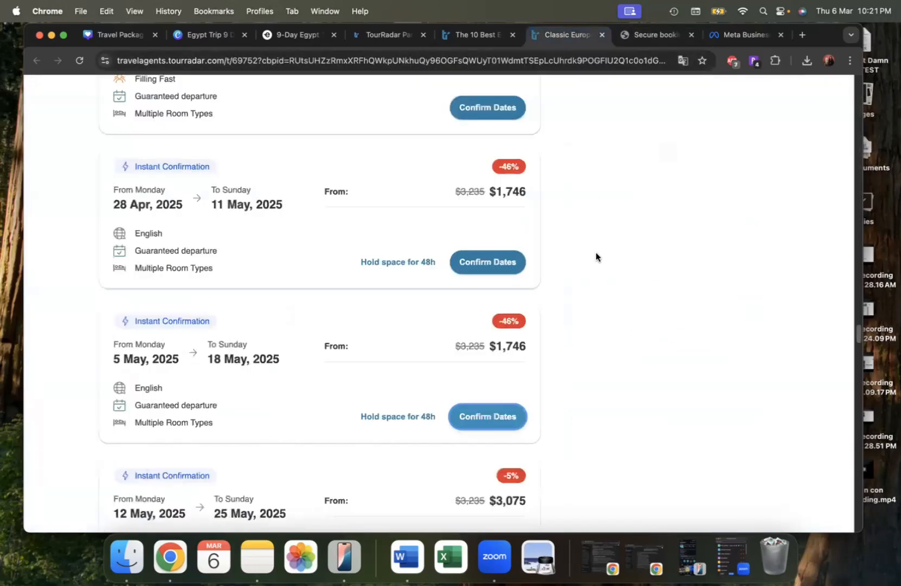
scroll(595, 256, up, 10)
scroll(606, 206, up, 15)
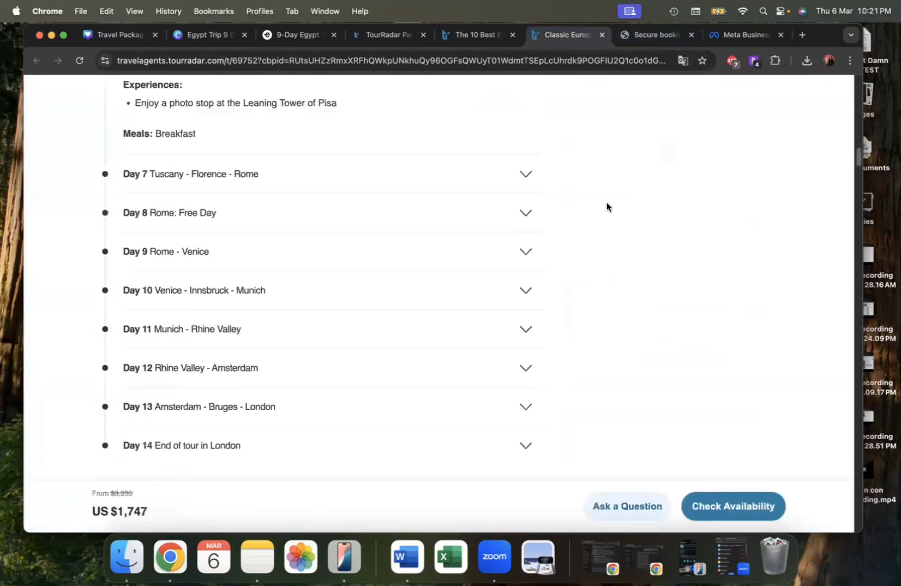
scroll(376, 410, up, 10)
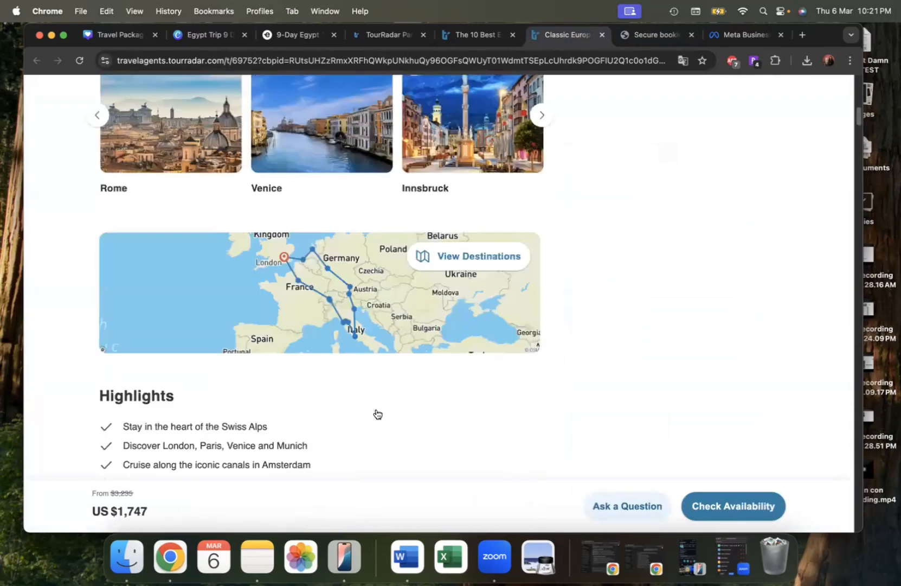
scroll(376, 409, up, 5)
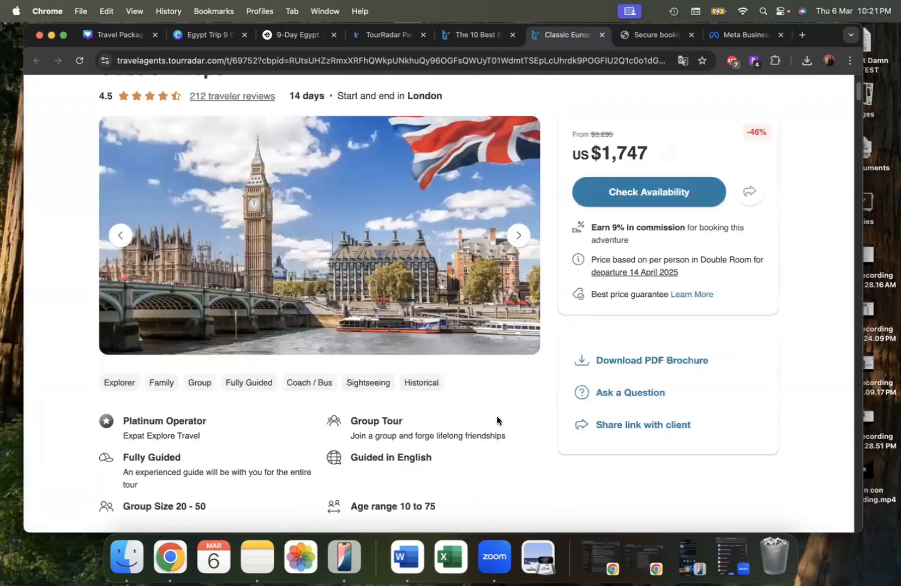
scroll(499, 420, down, 1)
scroll(501, 416, down, 20)
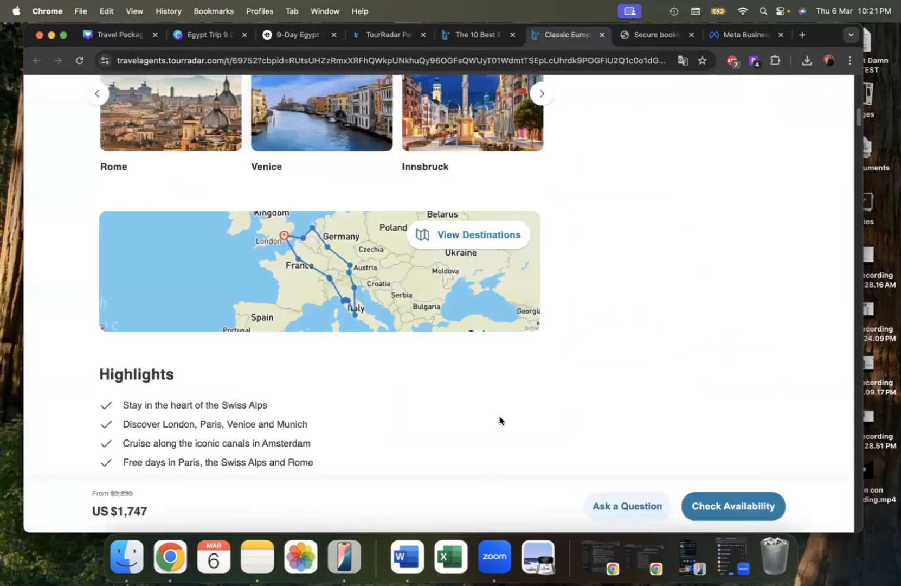
scroll(495, 405, down, 8)
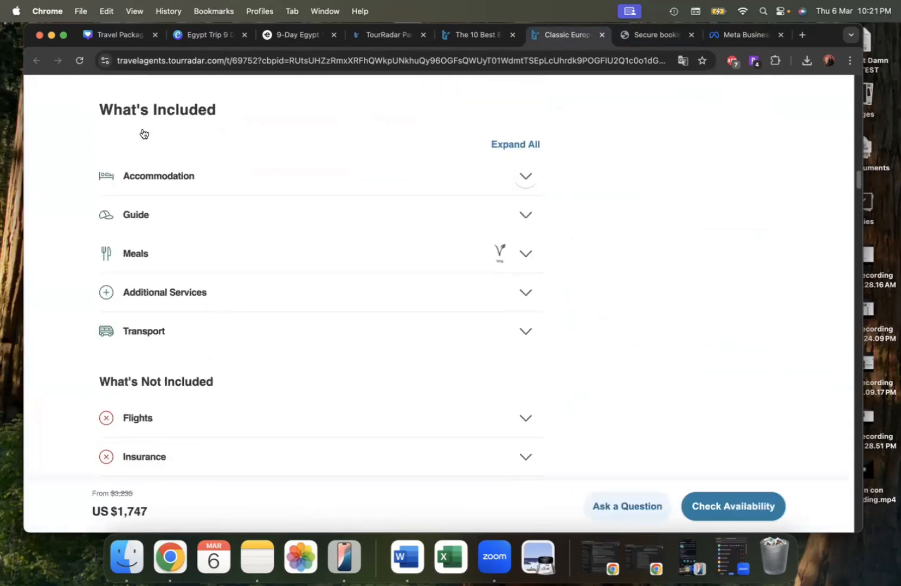
triple_click(298, 134)
scroll(297, 135, down, 3)
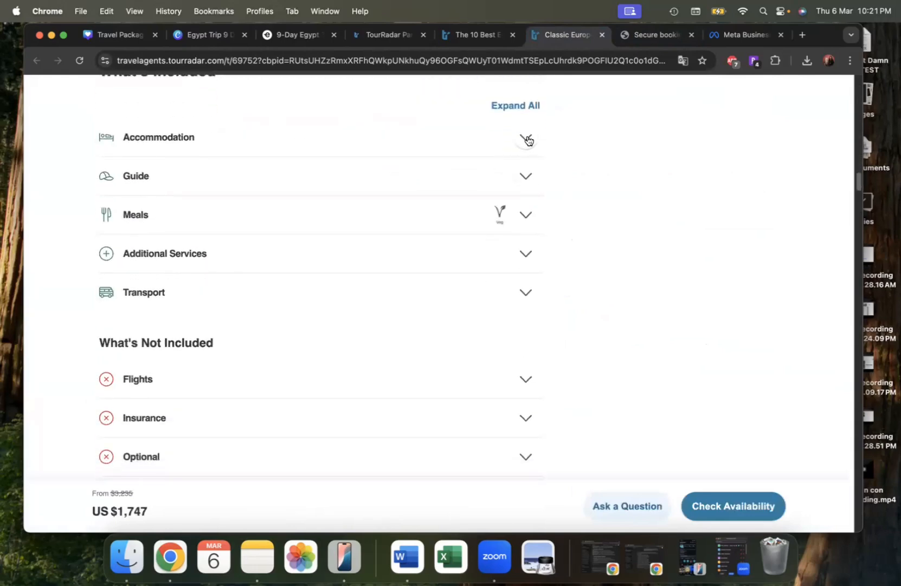
Step: Expand the Accommodation, Guide and Meals inclusions and read their details, highlighting the hotel nights and single traveller supplement
click(526, 141)
drag(130, 173, 165, 172)
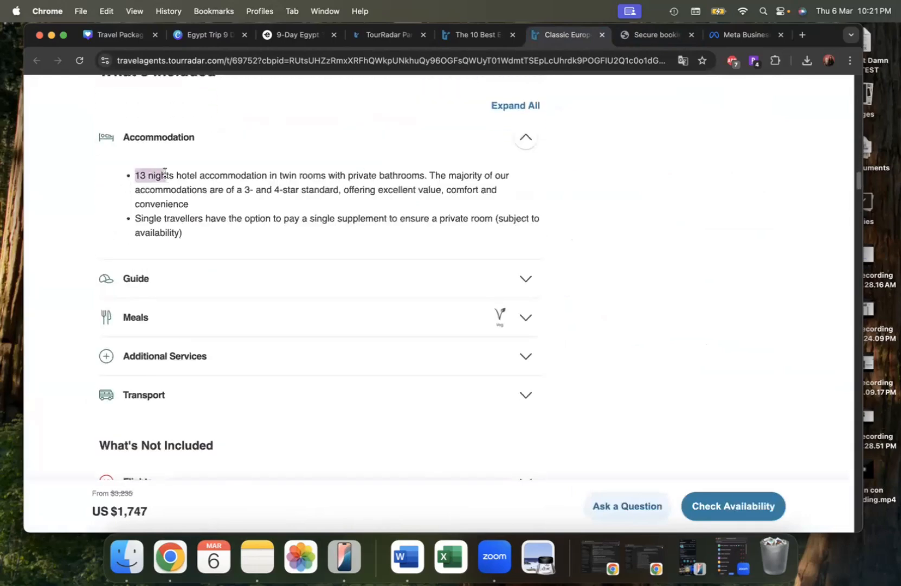
drag(135, 219, 216, 219)
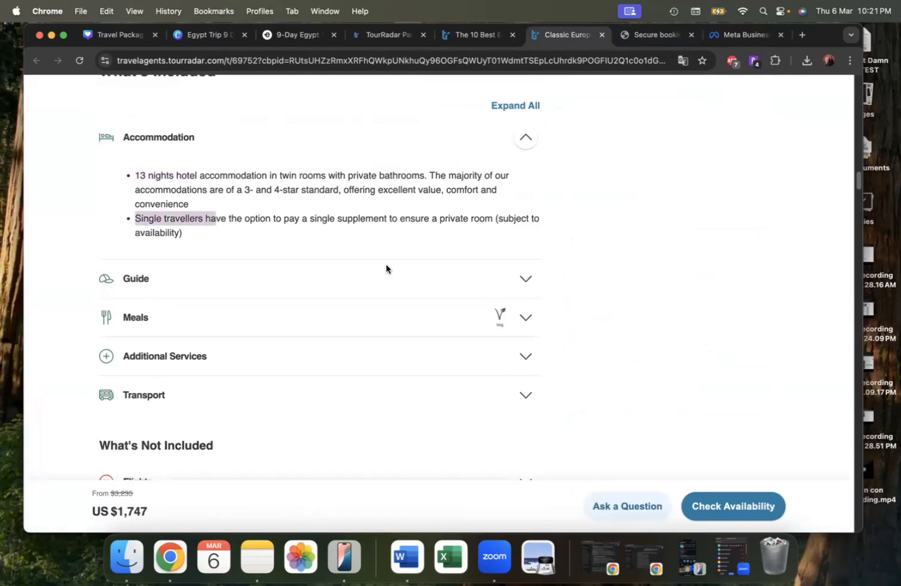
drag(317, 219, 435, 225)
click(528, 281)
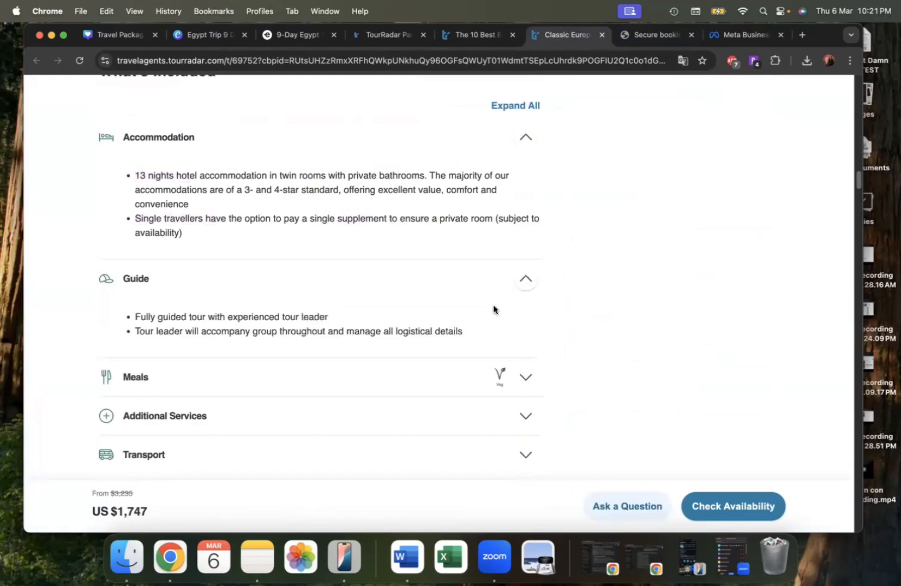
click(524, 378)
scroll(170, 253, down, 3)
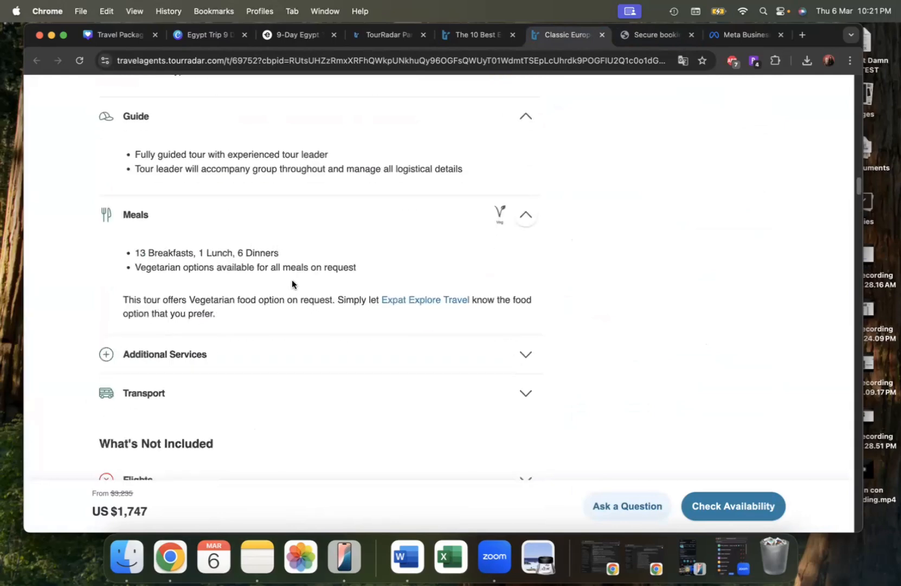
Step: Expand the included Additional Services and highlight the listed sightseeing experiences
scroll(292, 279, down, 2)
click(524, 298)
scroll(455, 342, down, 3)
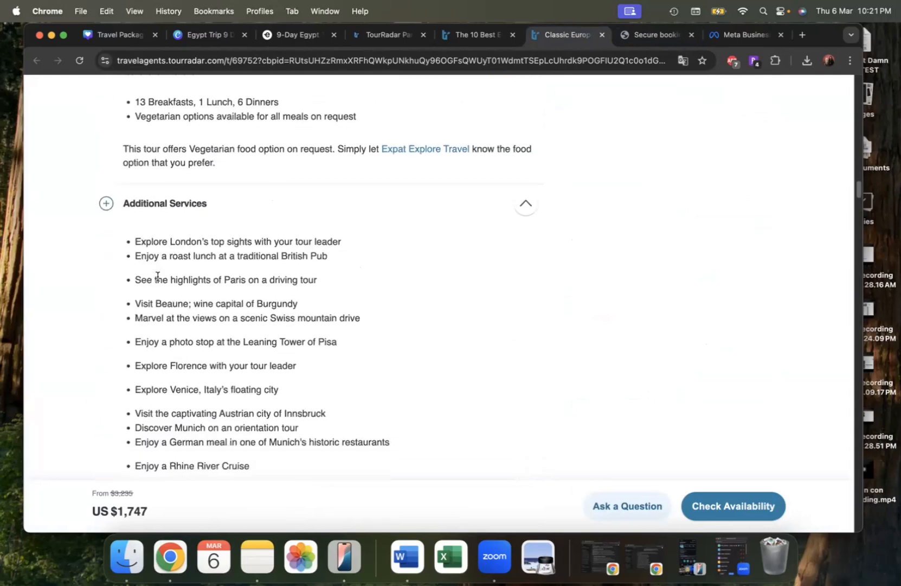
scroll(158, 276, down, 1)
drag(135, 213, 325, 364)
scroll(461, 412, down, 3)
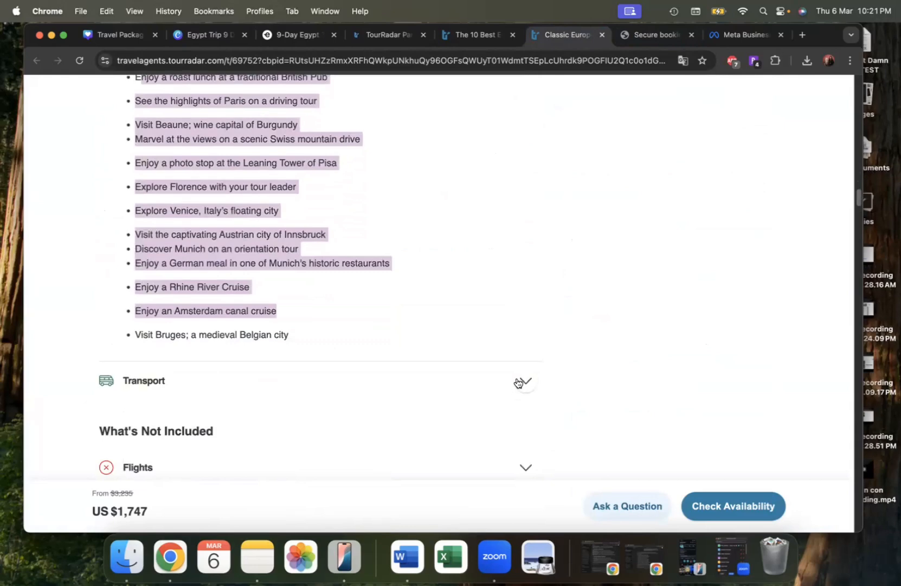
Step: Read the Transport inclusions and the What's Not Included categories, and return to the Classic Europe tour's main overview
click(518, 383)
scroll(312, 382, down, 1)
drag(159, 338, 256, 354)
scroll(237, 369, down, 3)
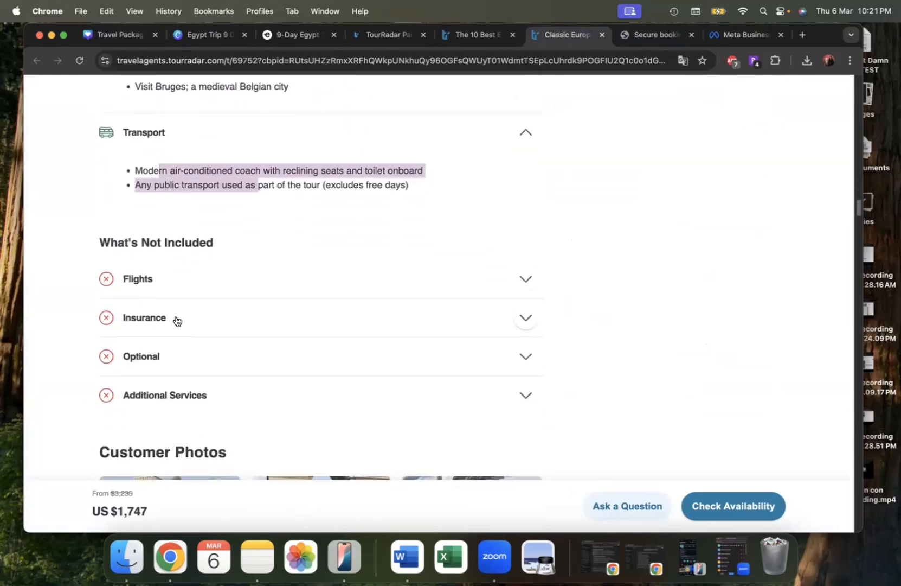
scroll(152, 288, down, 3)
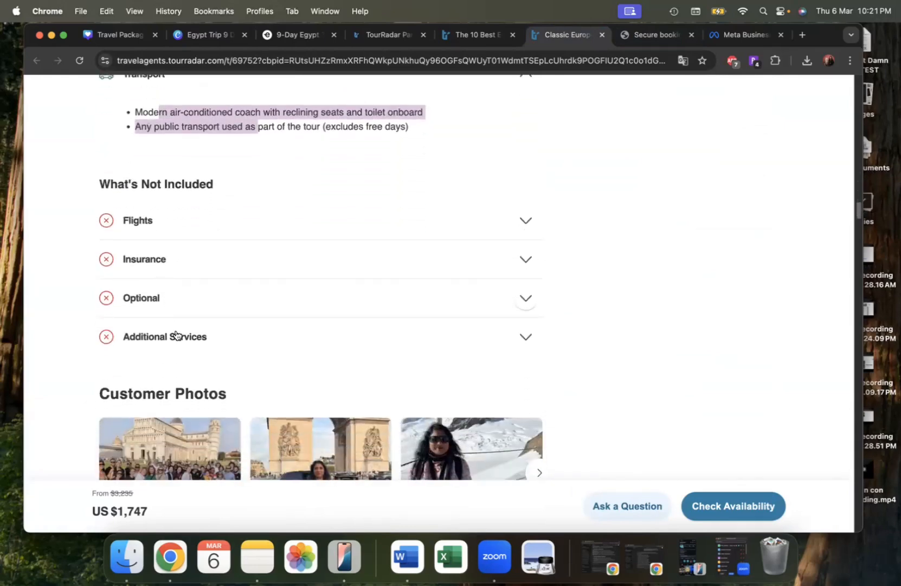
scroll(356, 262, up, 20)
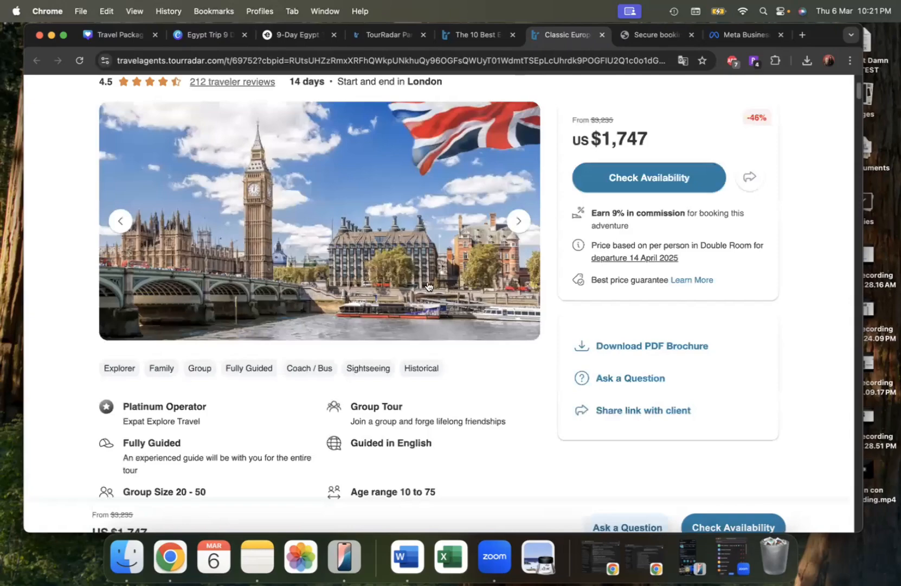
scroll(428, 286, up, 3)
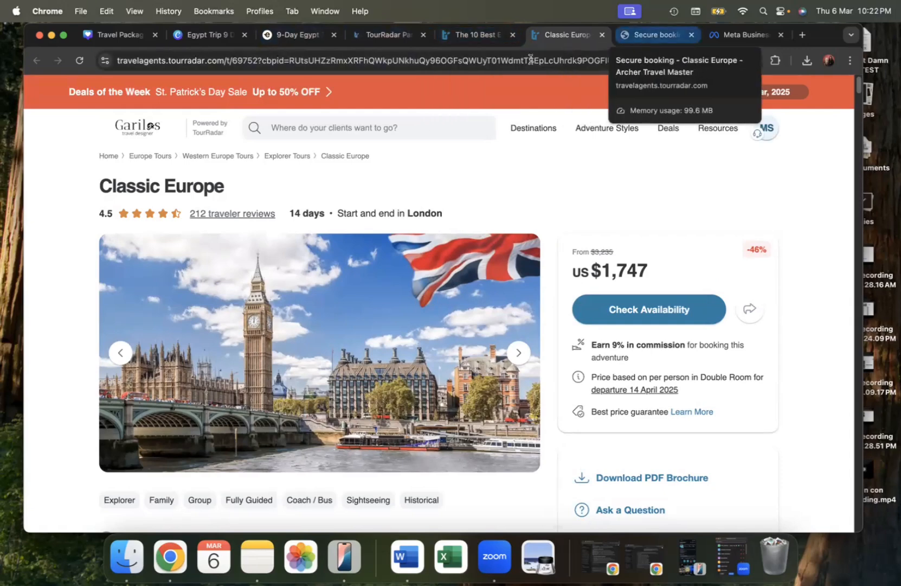
Step: Close the Egypt Trip 9 Days design and restore it from the recently closed pages
click(243, 35)
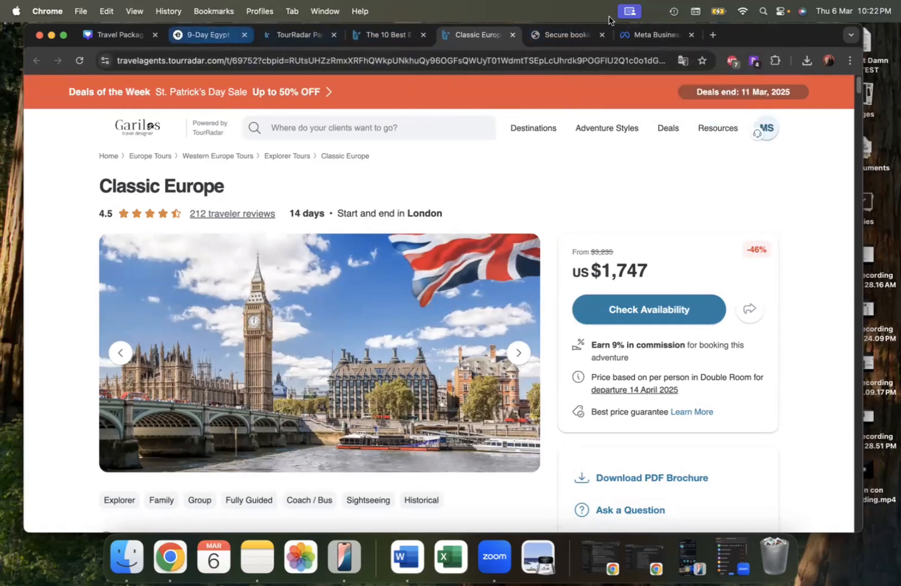
click(850, 61)
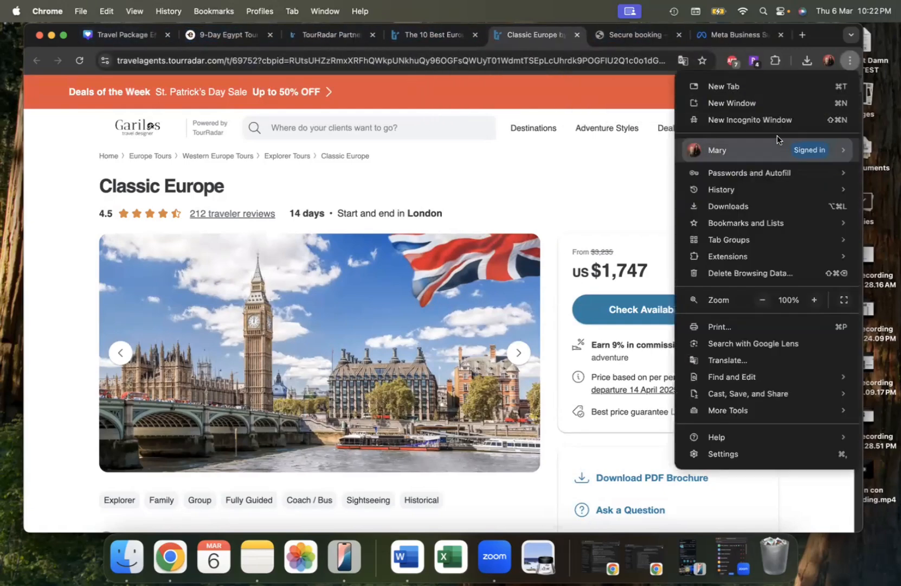
mouse_move(727, 189)
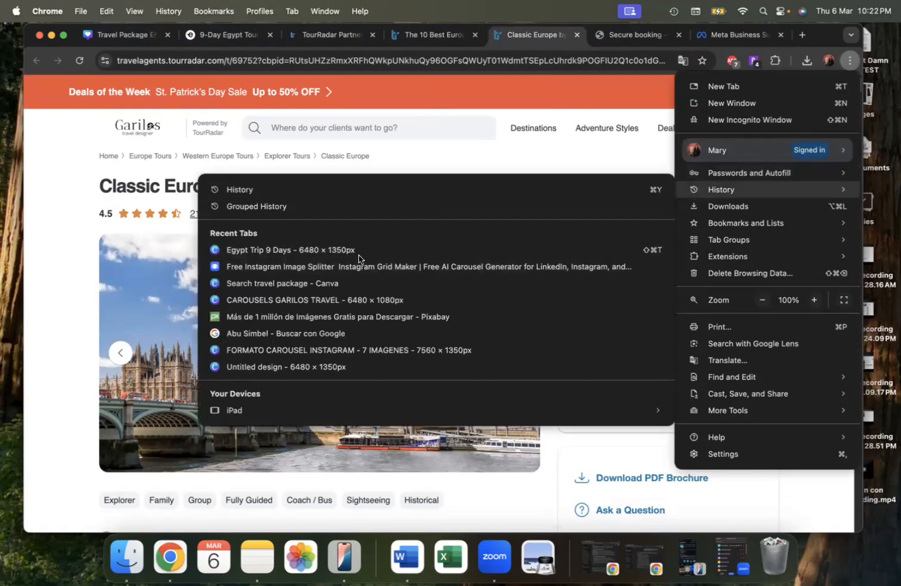
click(360, 255)
Step: Check the post's media upload in Meta Business Suite, and switch to Canva to look over the Egypt Trip 9 Days carousel panels
click(665, 34)
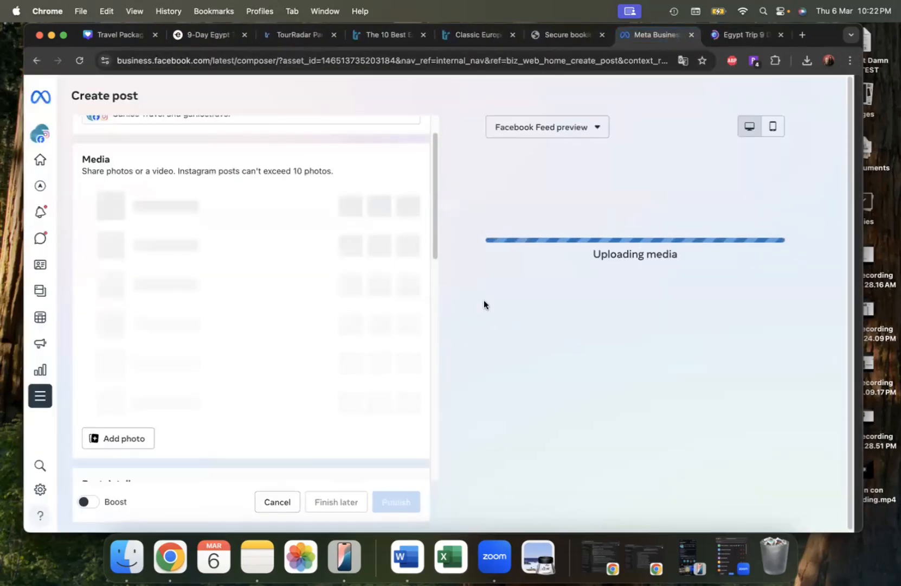
click(747, 38)
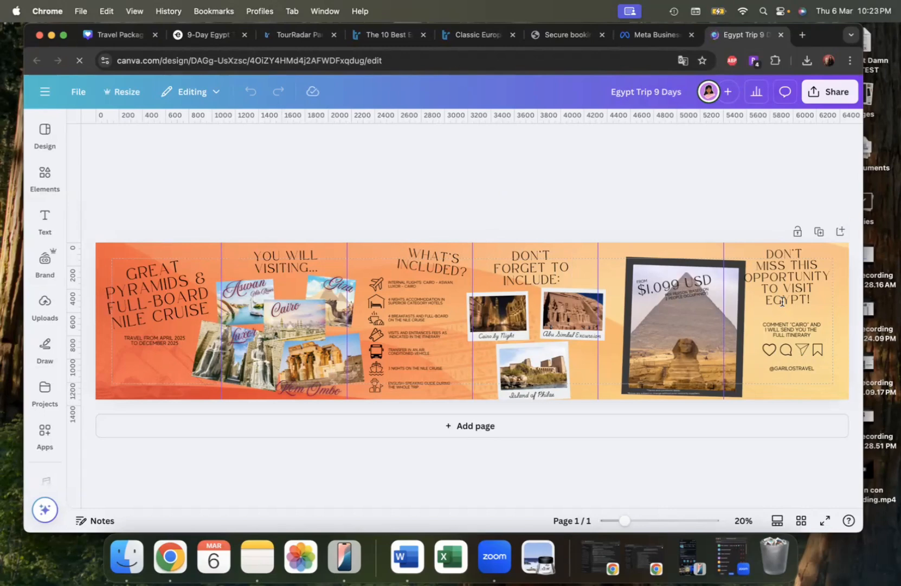
click(365, 256)
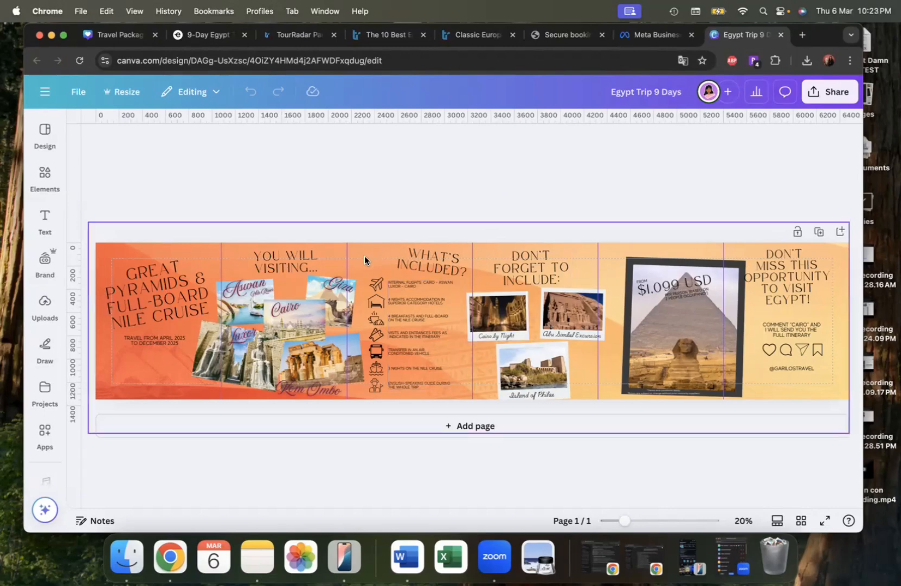
scroll(240, 235, up, 5)
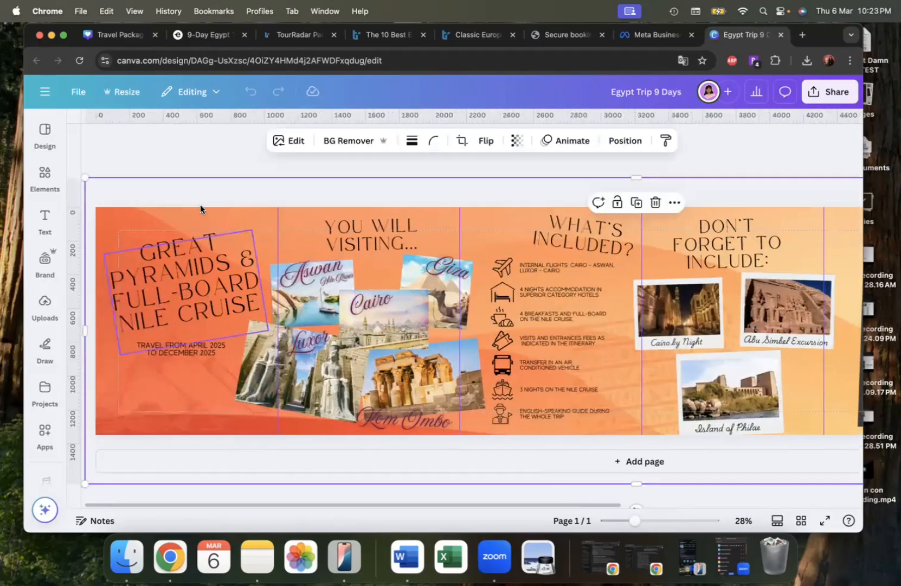
scroll(200, 205, down, 1)
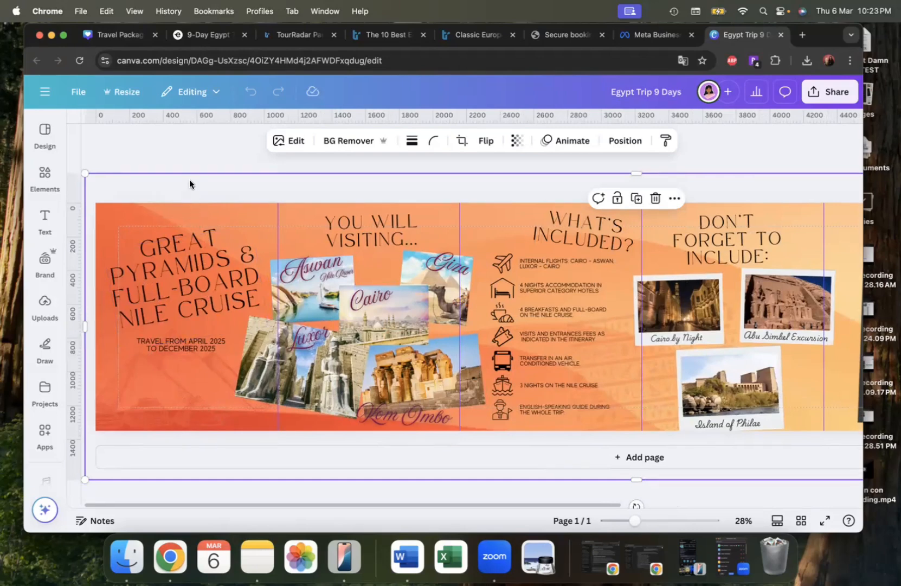
scroll(189, 179, up, 1)
click(189, 163)
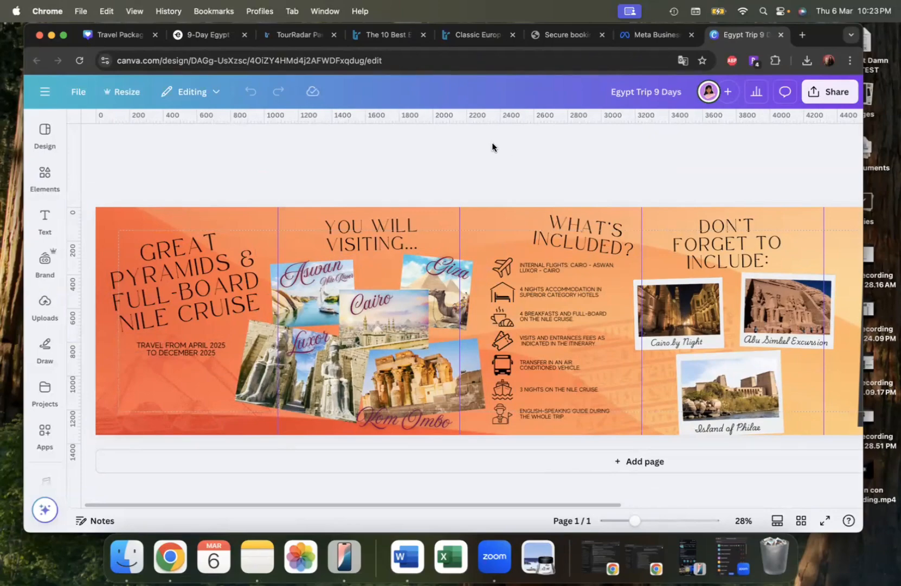
scroll(492, 142, down, 3)
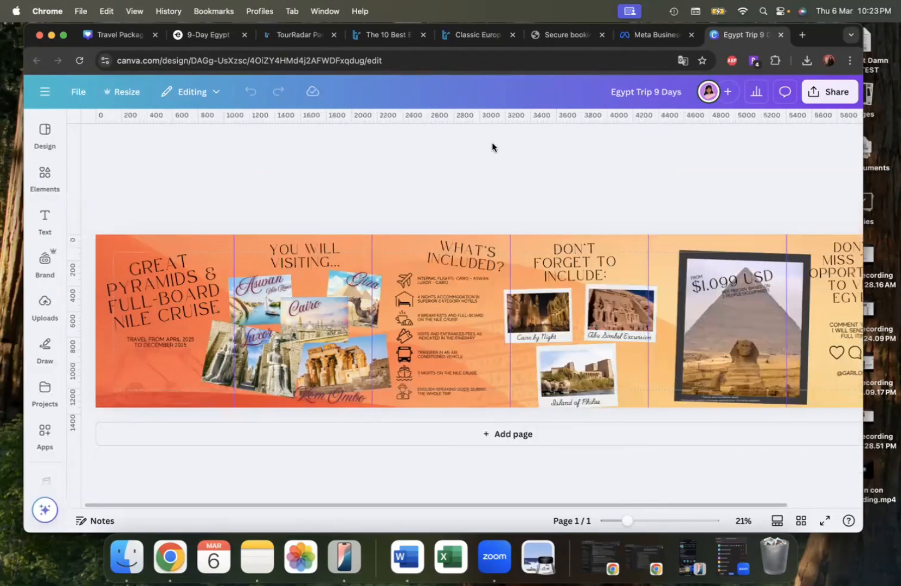